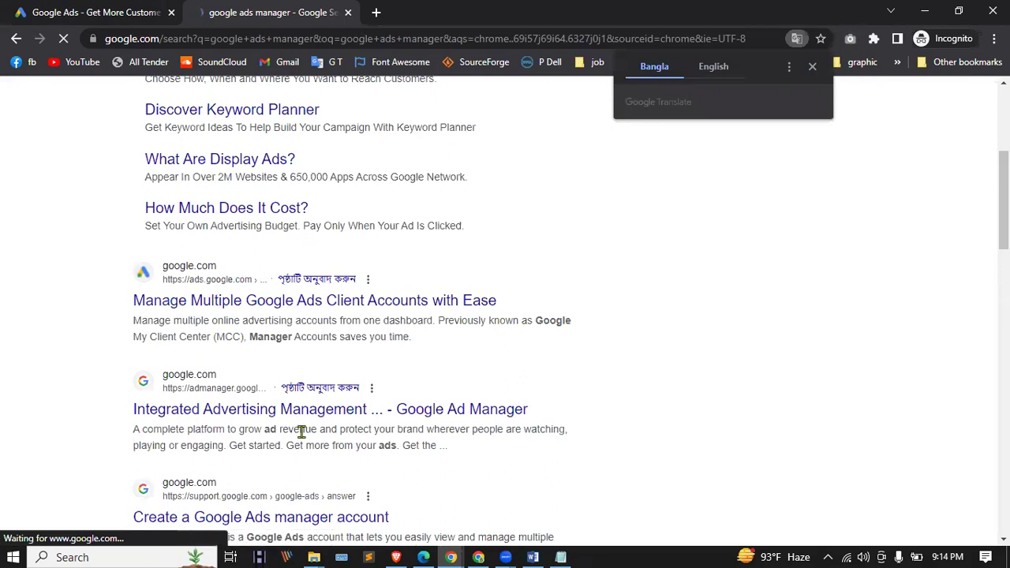
Step: Open the Google Ad Manager site from the search results and accept its cookie notice
{"action": "left_click", "coordinate": [212, 418]}
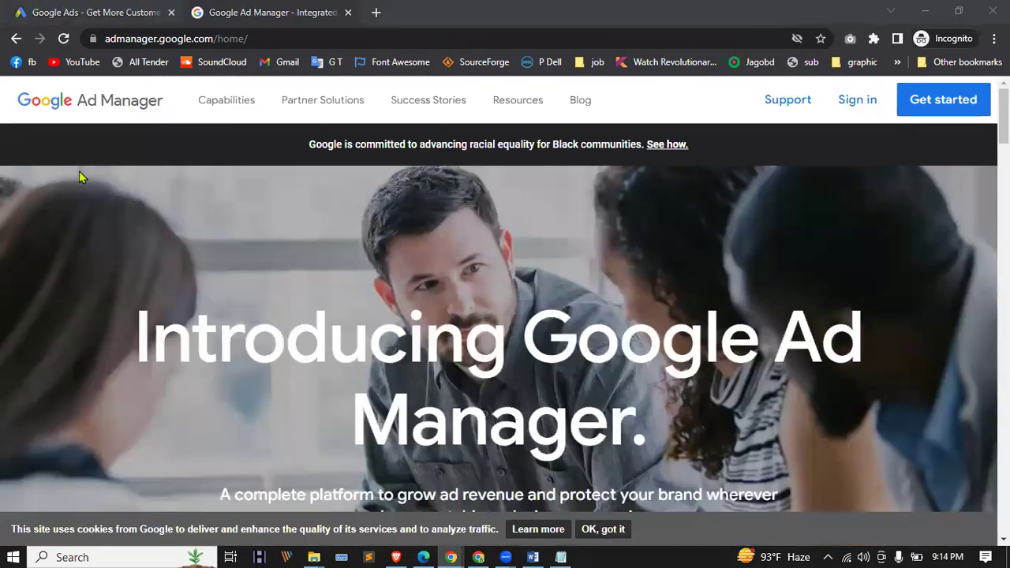
{"action": "left_click", "coordinate": [133, 10]}
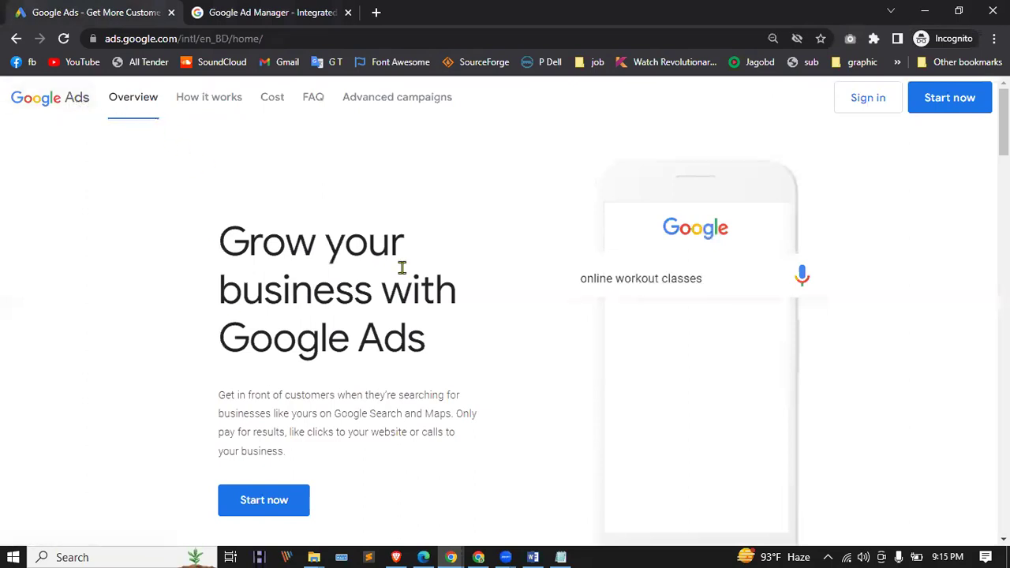
{"action": "left_click", "coordinate": [272, 11]}
{"action": "left_click", "coordinate": [131, 11]}
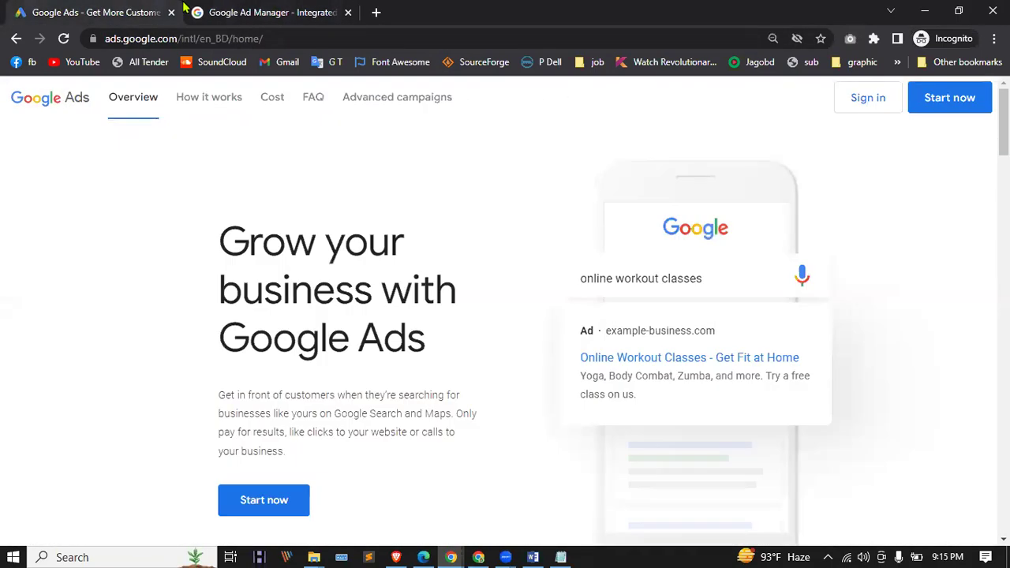
{"action": "left_click", "coordinate": [289, 9]}
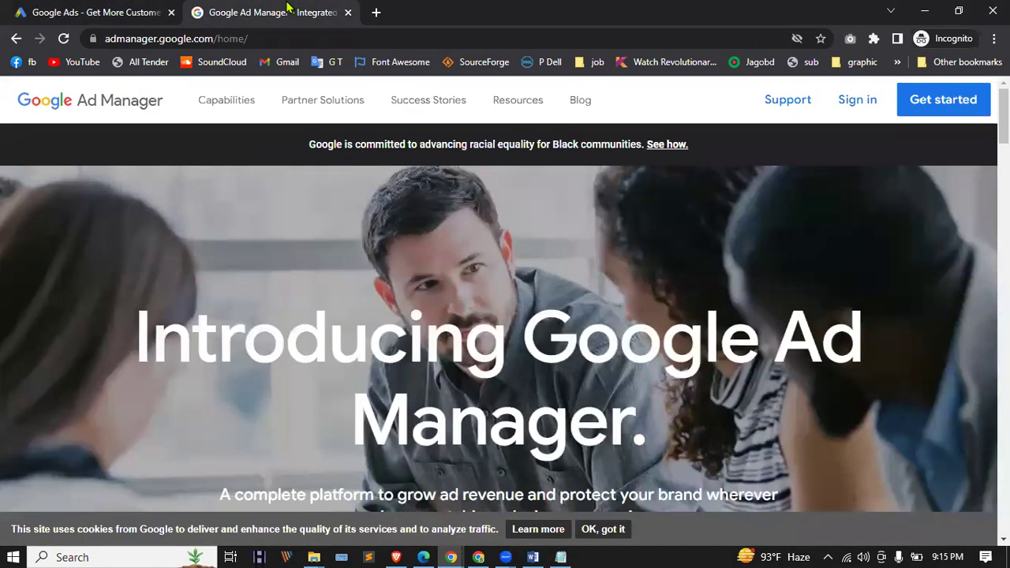
{"action": "scroll", "coordinate": [633, 513], "scroll_direction": "down", "scroll_amount": 2}
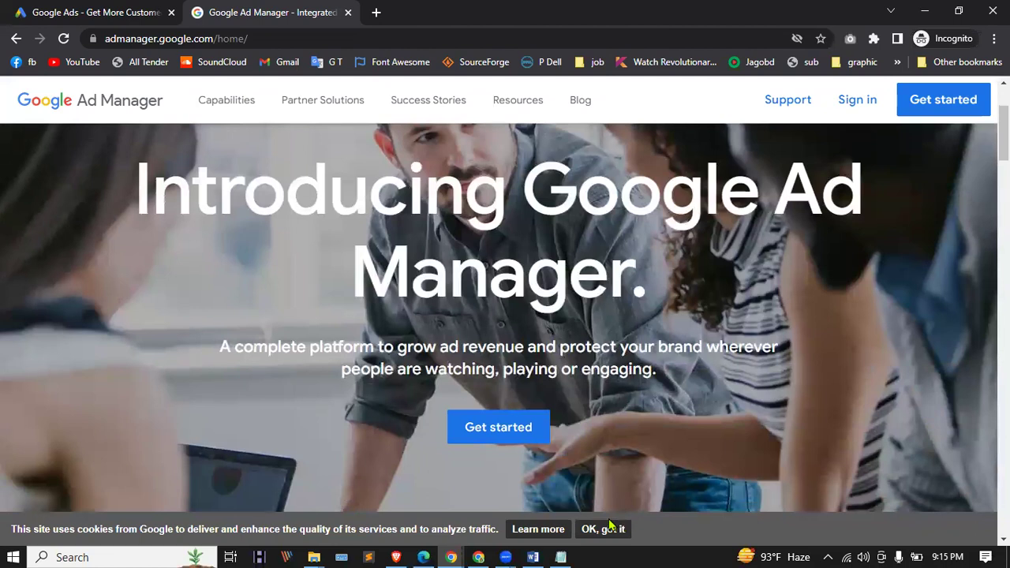
{"action": "left_click", "coordinate": [609, 529]}
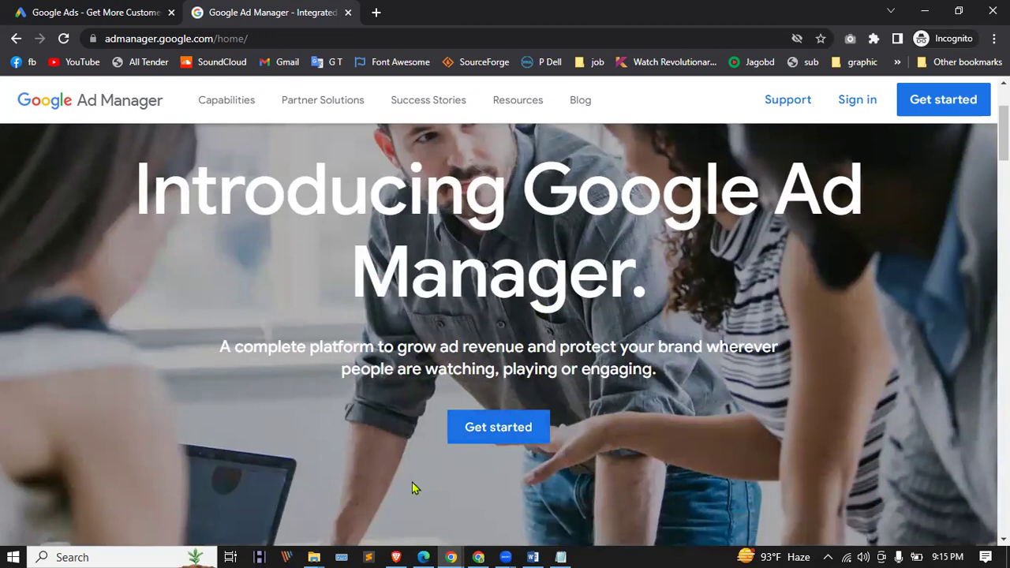
Step: Tick Web or video publisher, Consultancy or technology provider and Marketing or advertising agency, then continue
{"action": "left_click", "coordinate": [495, 428]}
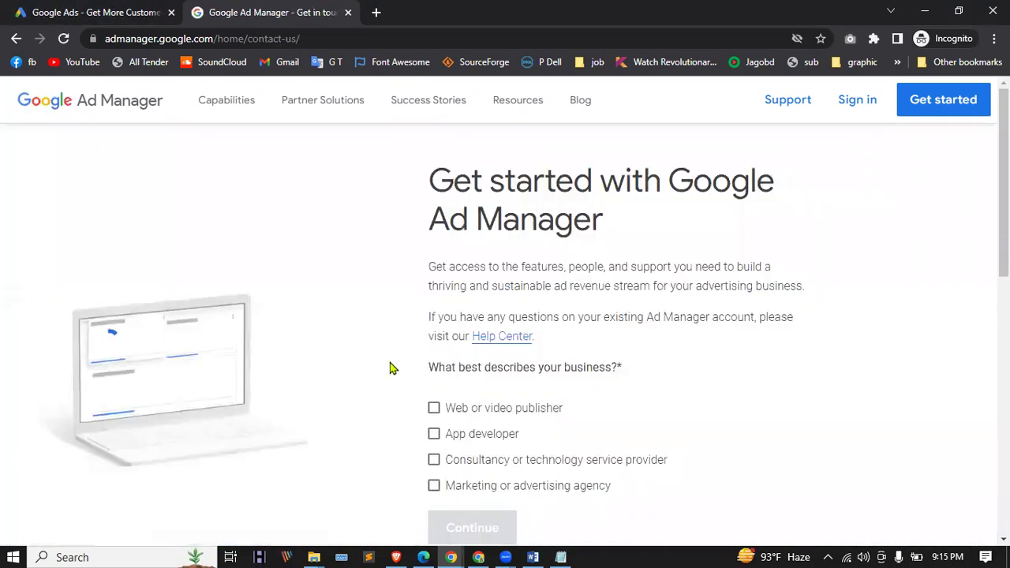
{"action": "scroll", "coordinate": [447, 302], "scroll_direction": "down", "scroll_amount": 2}
{"action": "scroll", "coordinate": [447, 307], "scroll_direction": "up", "scroll_amount": 1}
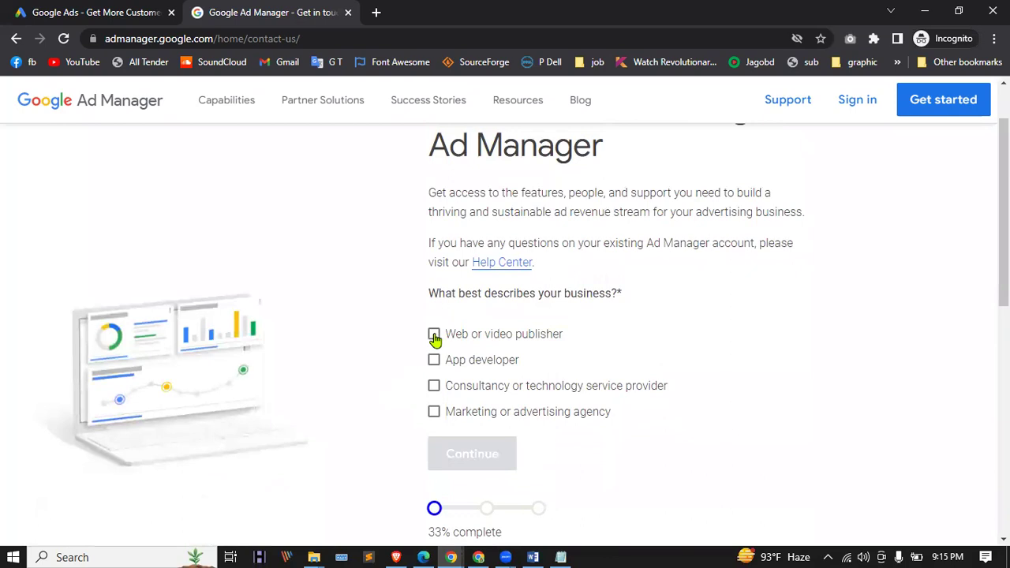
{"action": "left_click", "coordinate": [435, 336]}
{"action": "scroll", "coordinate": [435, 336], "scroll_direction": "down", "scroll_amount": 1}
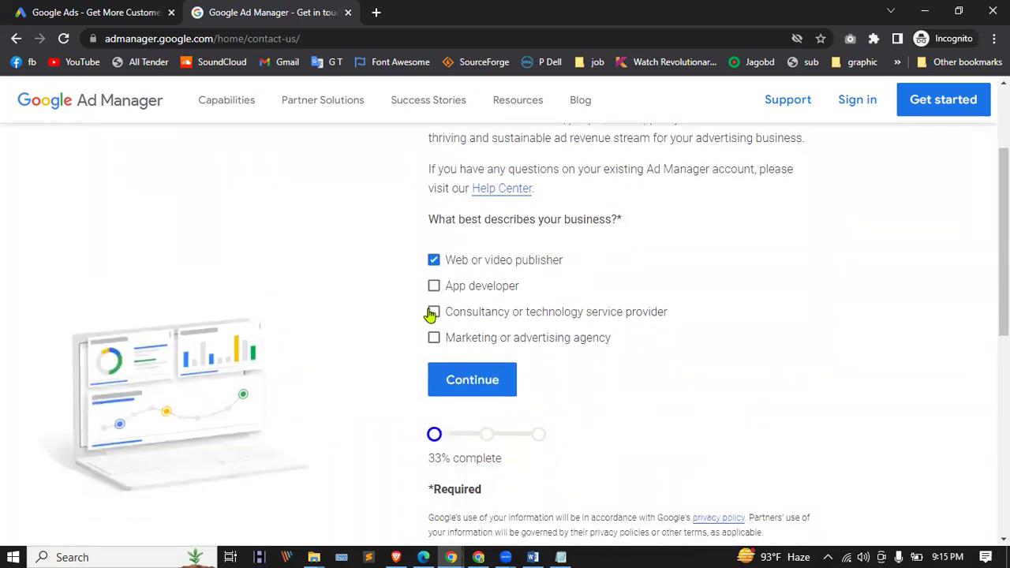
{"action": "left_click", "coordinate": [433, 312]}
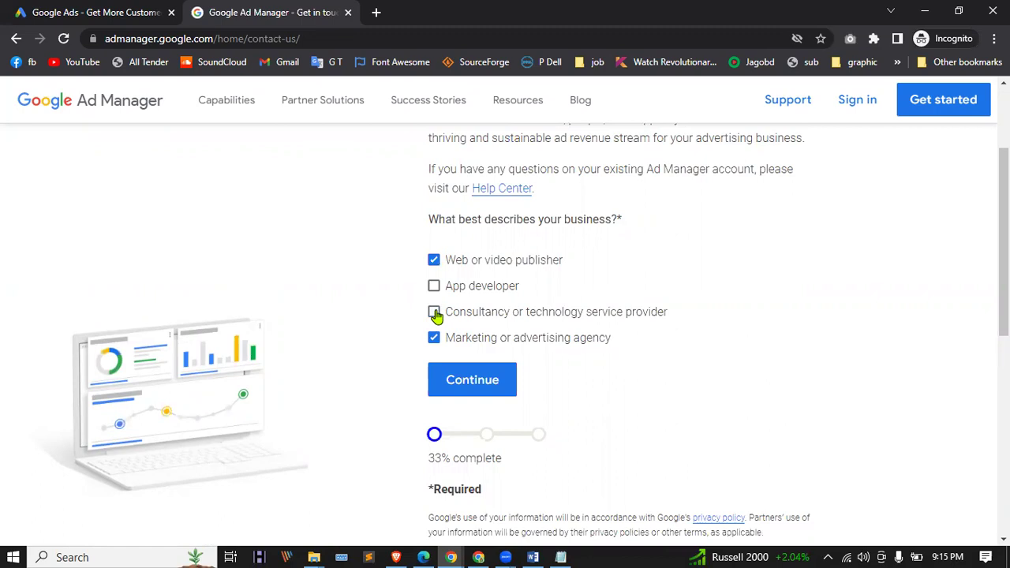
{"action": "left_click", "coordinate": [435, 261]}
{"action": "left_click", "coordinate": [434, 261]}
{"action": "left_click", "coordinate": [435, 312]}
{"action": "scroll", "coordinate": [387, 300], "scroll_direction": "down", "scroll_amount": 2}
{"action": "left_click", "coordinate": [496, 228]}
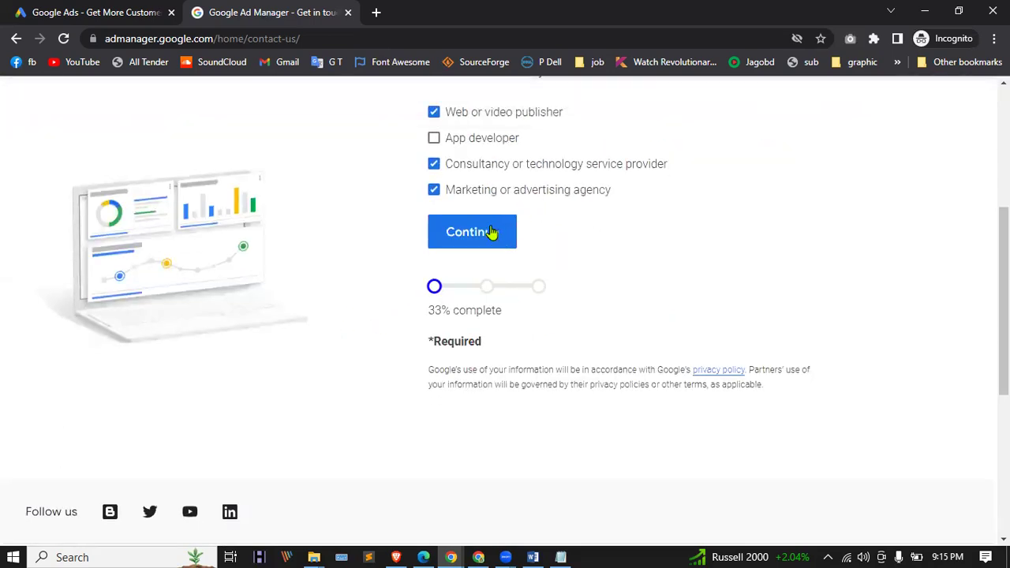
{"action": "scroll", "coordinate": [444, 344], "scroll_direction": "up", "scroll_amount": 9}
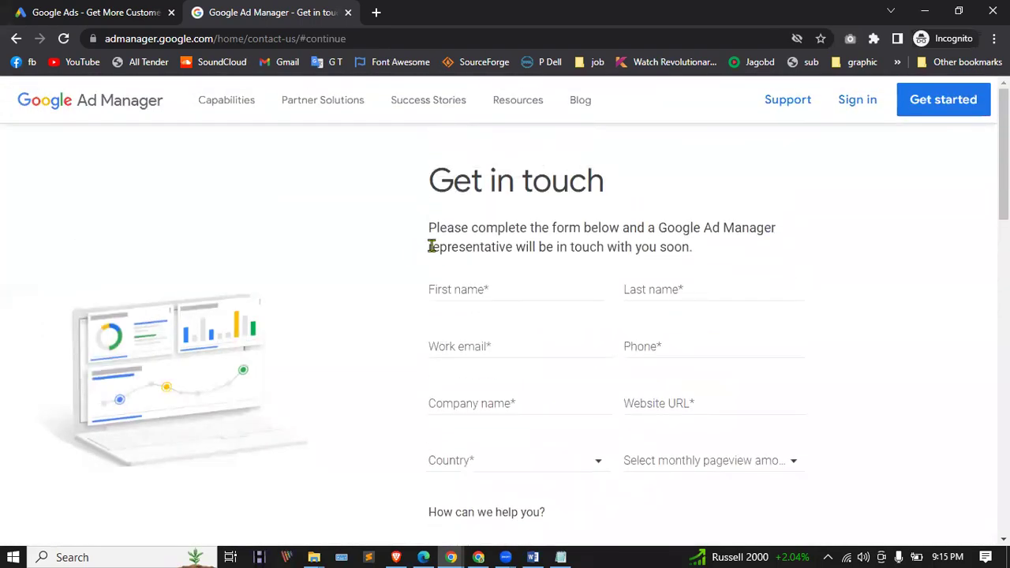
Step: Step through the name, work email, company and website fields without filling them
{"action": "left_click", "coordinate": [523, 286]}
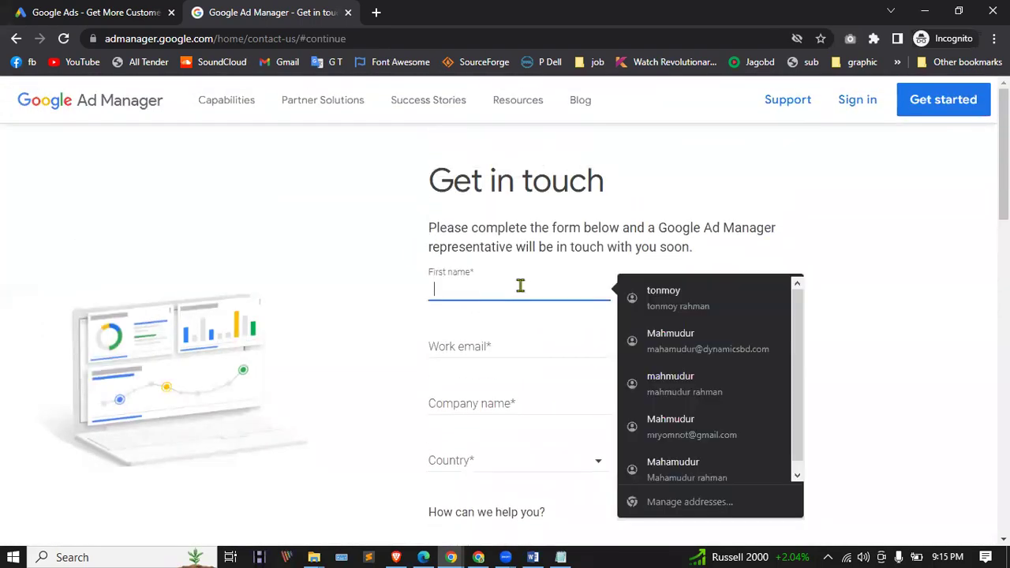
{"action": "left_click", "coordinate": [751, 256]}
{"action": "left_click", "coordinate": [669, 291]}
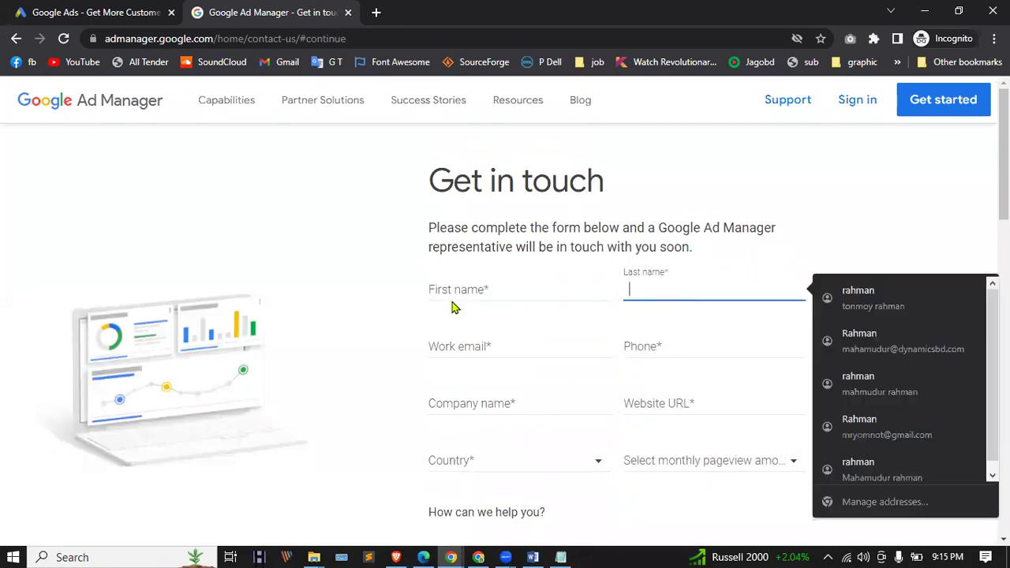
{"action": "left_click", "coordinate": [487, 350]}
{"action": "left_click", "coordinate": [869, 339]}
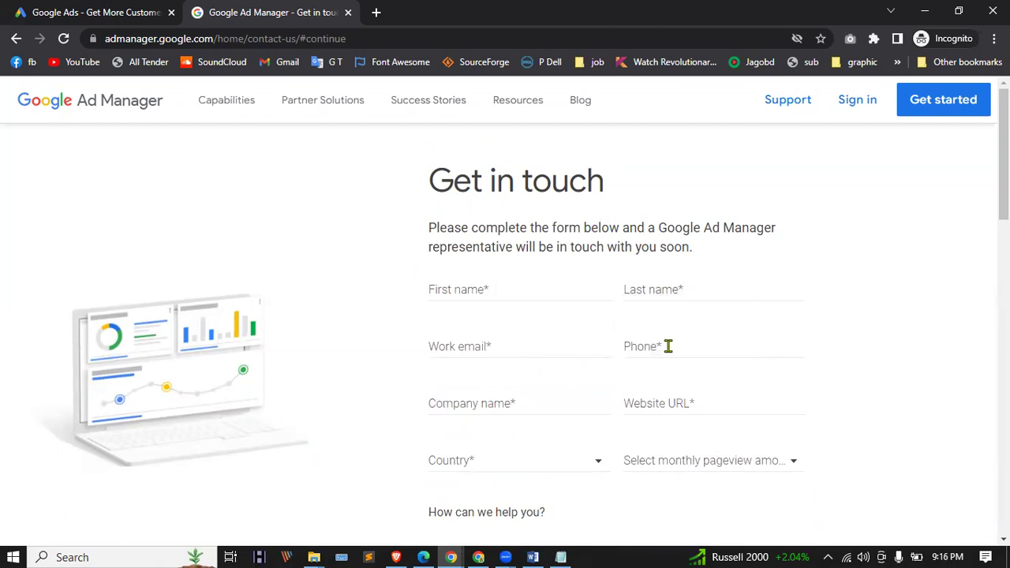
{"action": "left_click", "coordinate": [492, 407]}
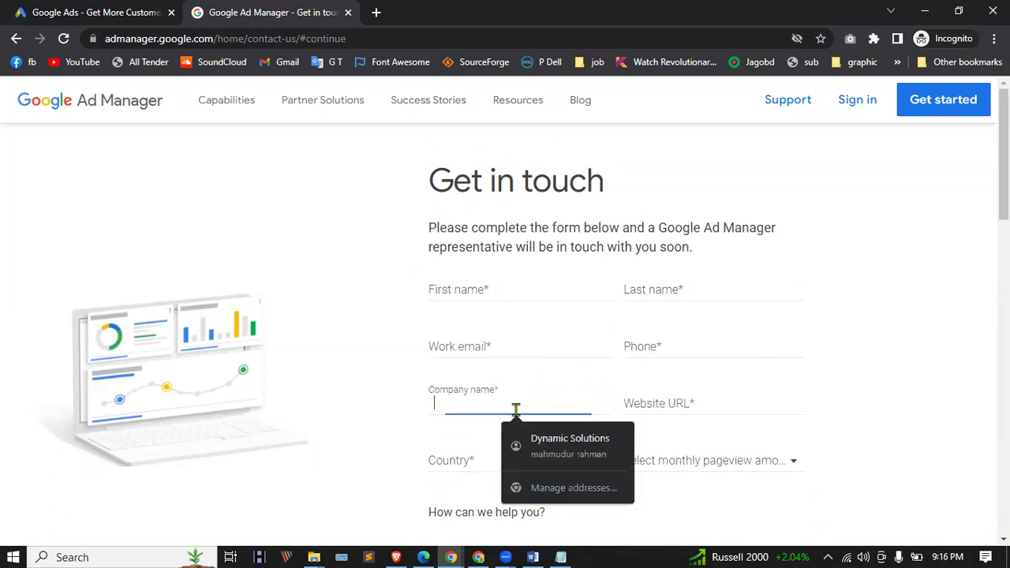
{"action": "left_click", "coordinate": [648, 399]}
Step: Open the country and monthly pageview lists and the message box without choosing anything
{"action": "scroll", "coordinate": [529, 369], "scroll_direction": "down", "scroll_amount": 1}
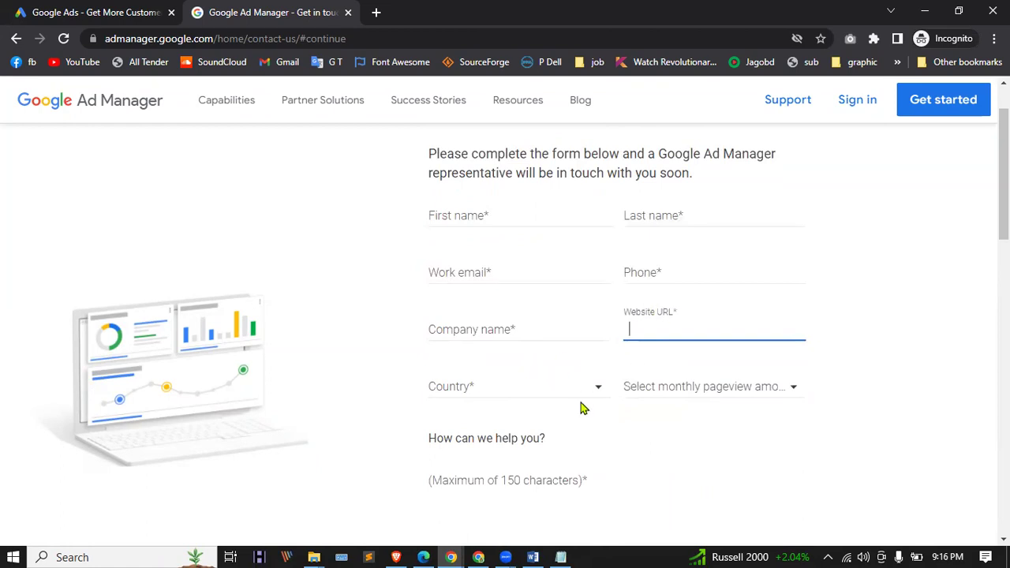
{"action": "left_click", "coordinate": [548, 386]}
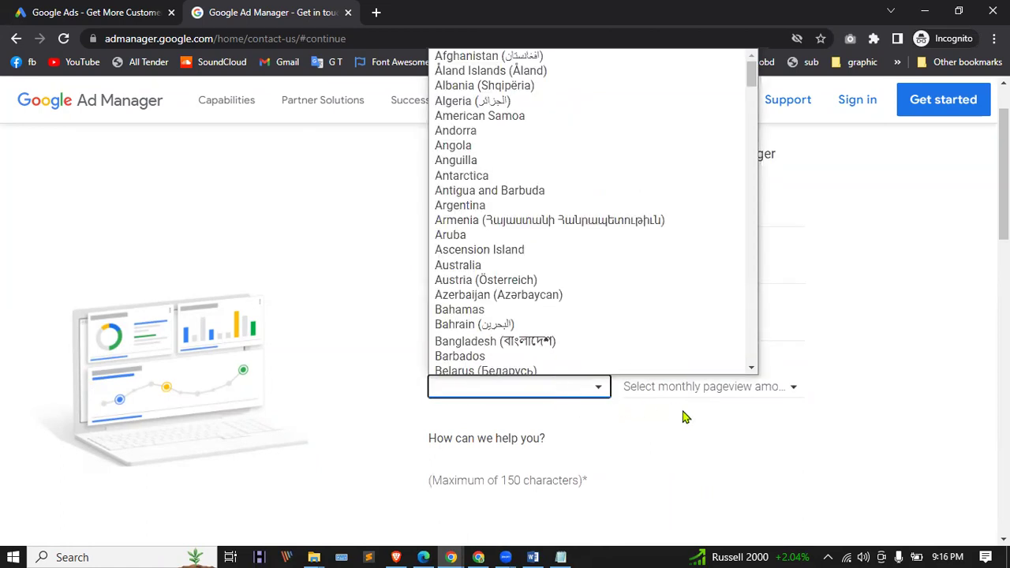
{"action": "left_click", "coordinate": [707, 450]}
{"action": "scroll", "coordinate": [739, 395], "scroll_direction": "down", "scroll_amount": 3}
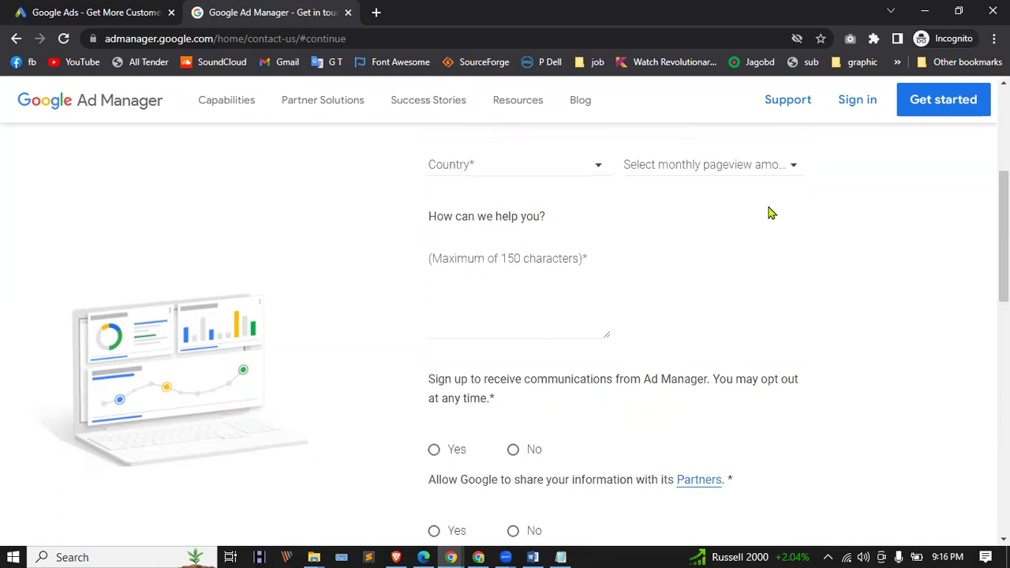
{"action": "left_click", "coordinate": [755, 167]}
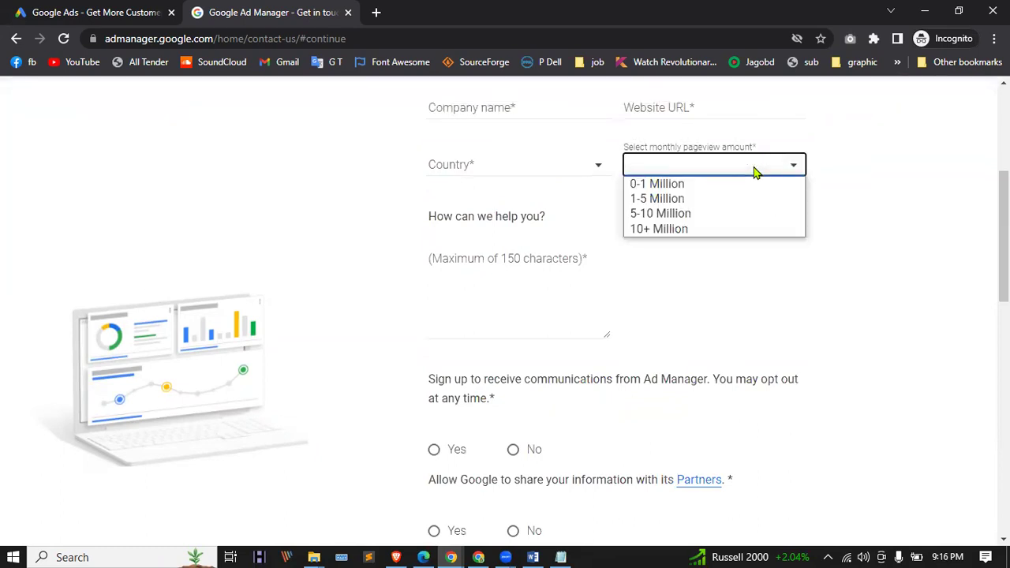
{"action": "left_click", "coordinate": [787, 326]}
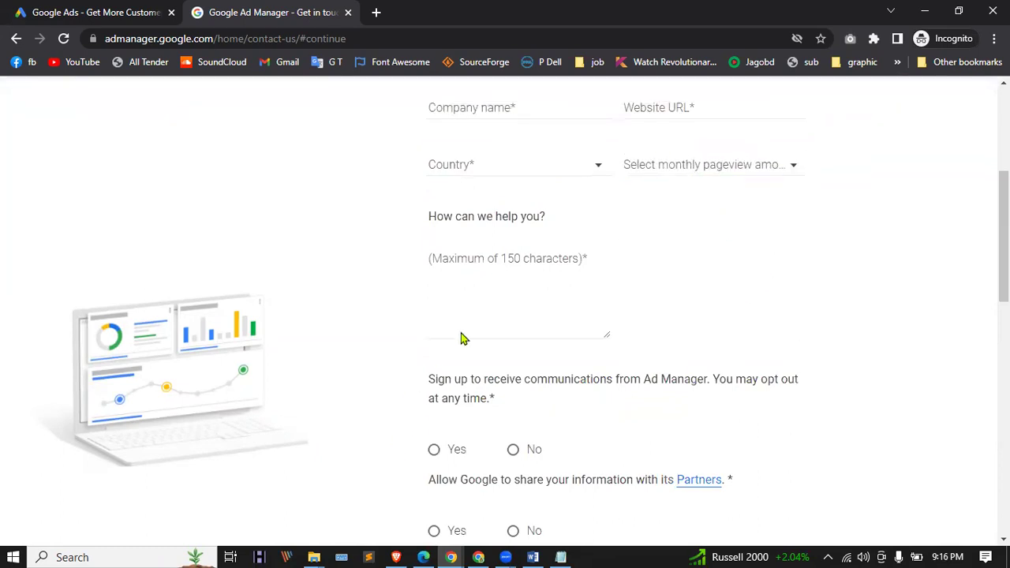
{"action": "left_click", "coordinate": [449, 296]}
{"action": "scroll", "coordinate": [458, 384], "scroll_direction": "down", "scroll_amount": 3}
{"action": "left_click", "coordinate": [345, 287]}
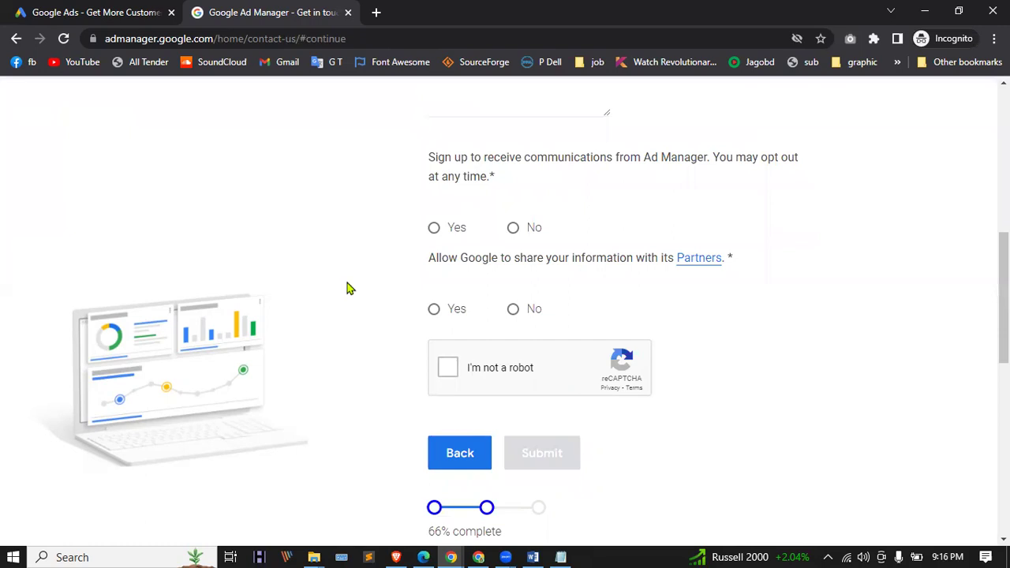
Step: Leave the website URL empty and go back to the Google Ads page
{"action": "scroll", "coordinate": [349, 287], "scroll_direction": "up", "scroll_amount": 5}
{"action": "left_click", "coordinate": [666, 320]}
{"action": "left_click", "coordinate": [278, 285]}
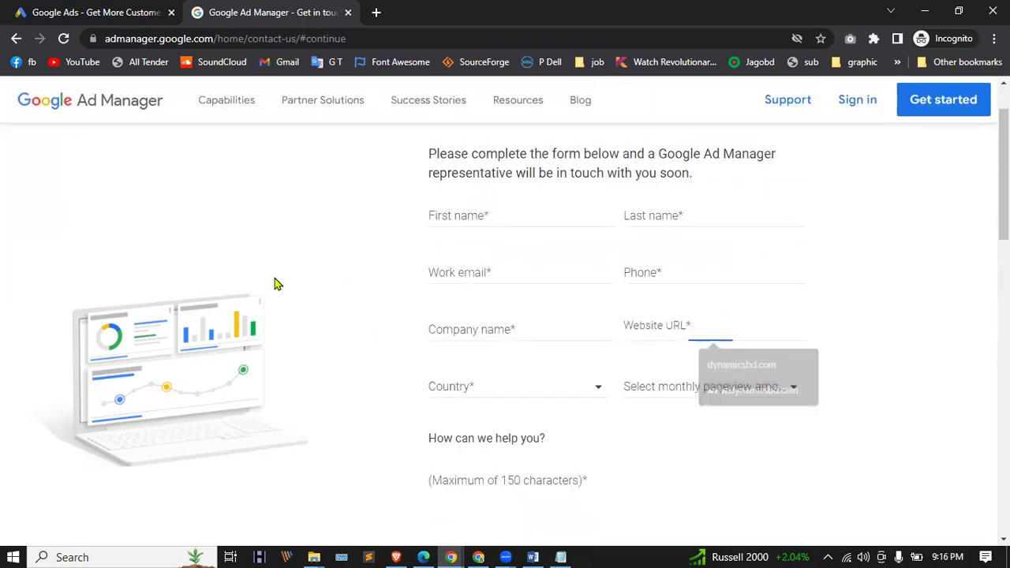
{"action": "left_click", "coordinate": [688, 328]}
{"action": "scroll", "coordinate": [671, 333], "scroll_direction": "down", "scroll_amount": 2}
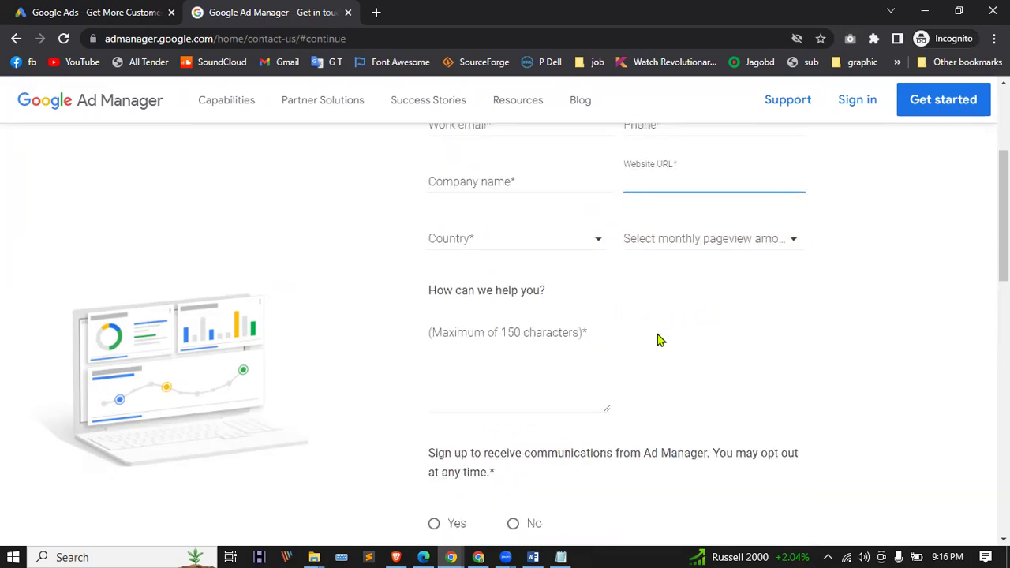
{"action": "scroll", "coordinate": [555, 296], "scroll_direction": "up", "scroll_amount": 3}
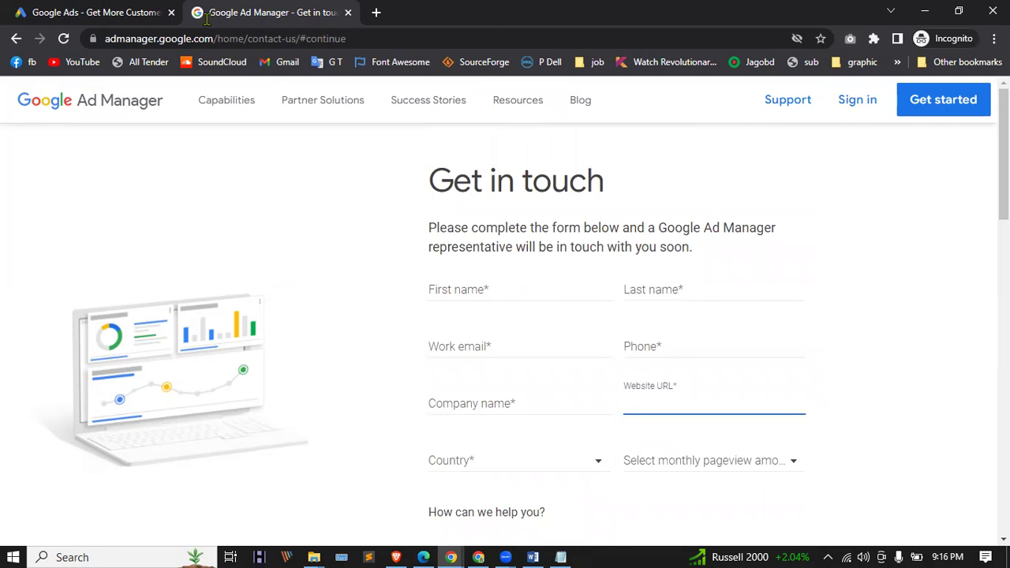
{"action": "scroll", "coordinate": [613, 382], "scroll_direction": "down", "scroll_amount": 7}
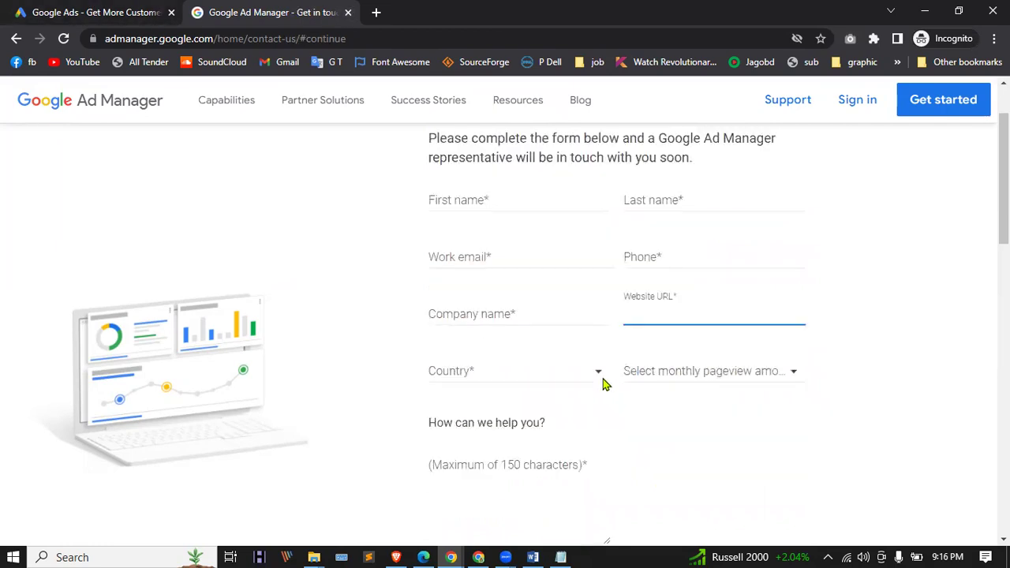
{"action": "left_click", "coordinate": [146, 8]}
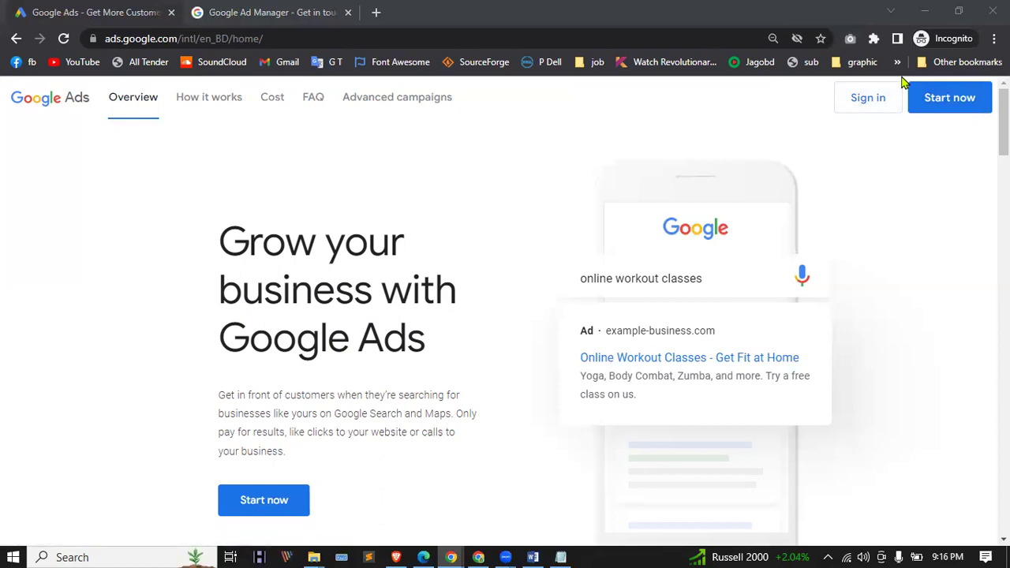
Step: Bring up Google Ads sign-in and submit the saved account address
{"action": "left_click", "coordinate": [947, 93]}
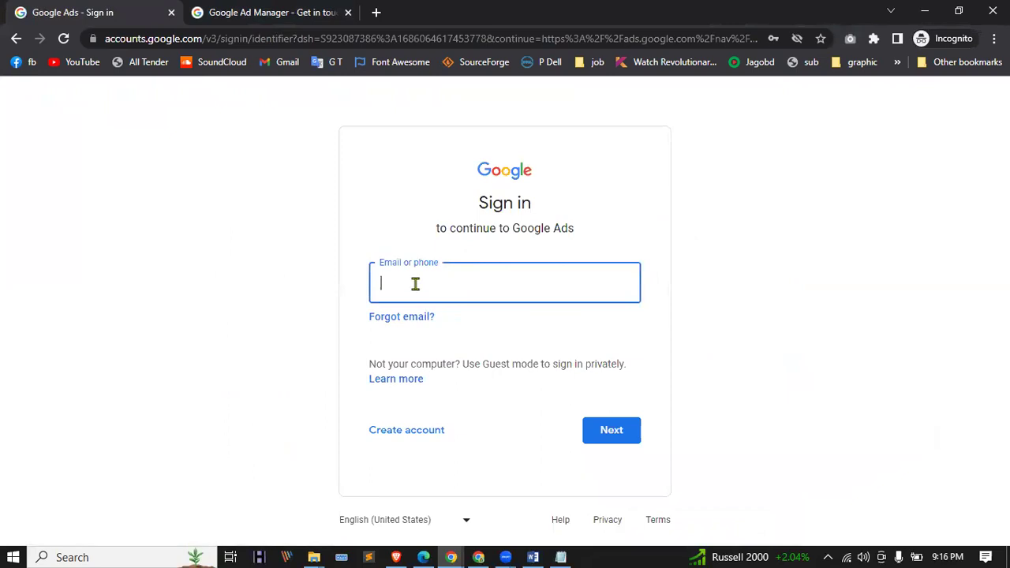
{"action": "left_click", "coordinate": [447, 555]}
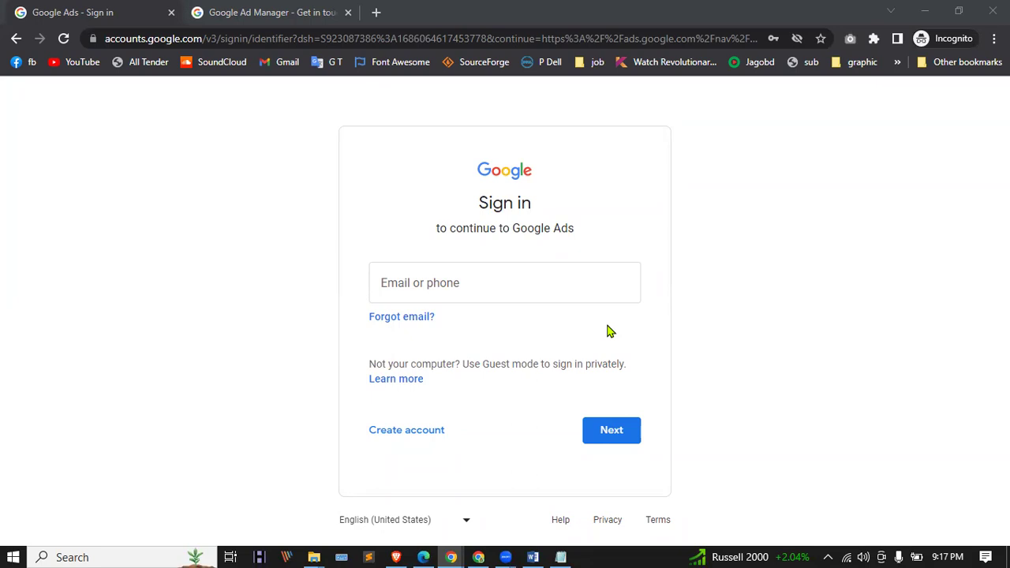
{"action": "left_click", "coordinate": [539, 281]}
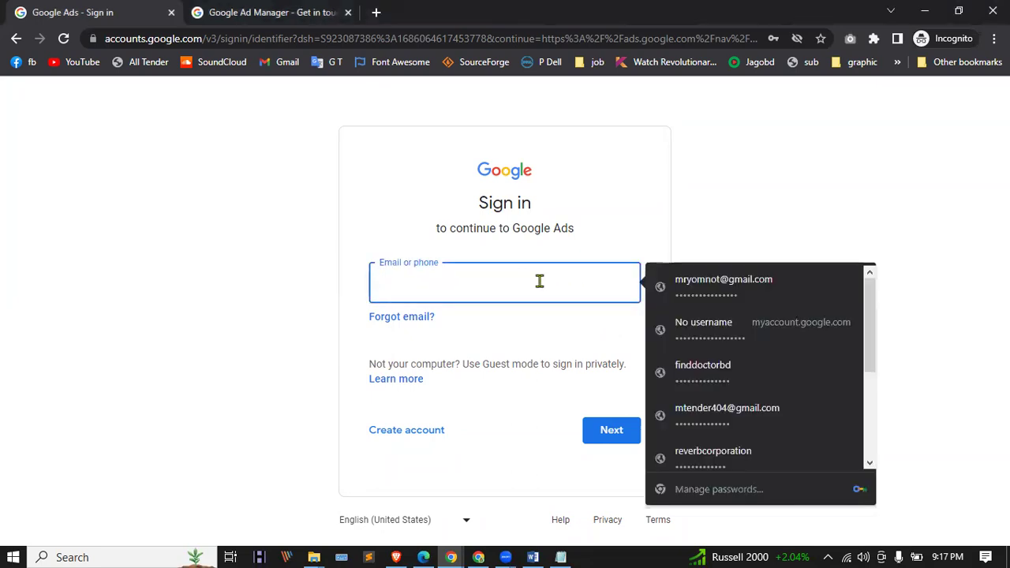
{"action": "key", "text": "ctrl+v"}
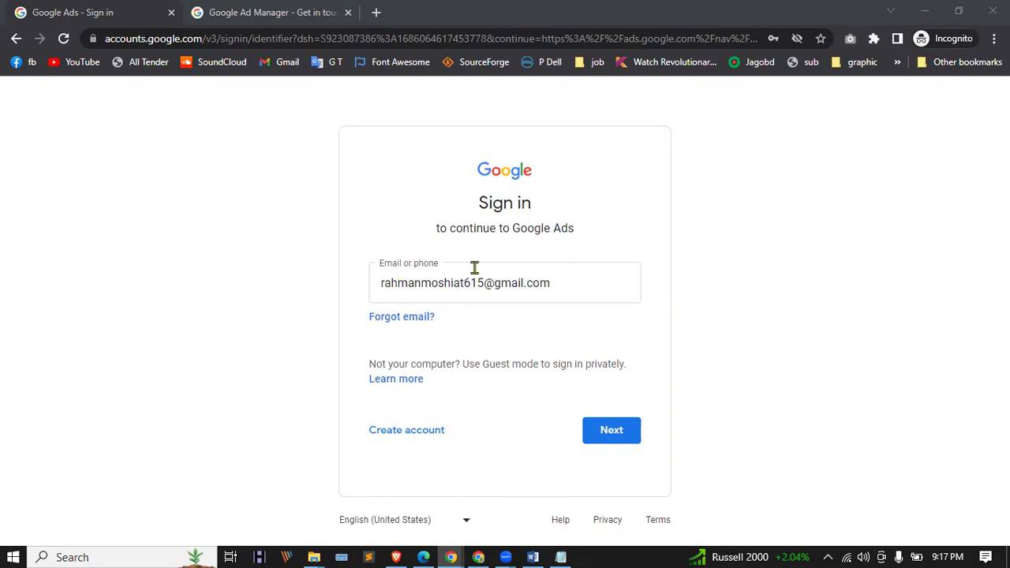
{"action": "left_click", "coordinate": [612, 431]}
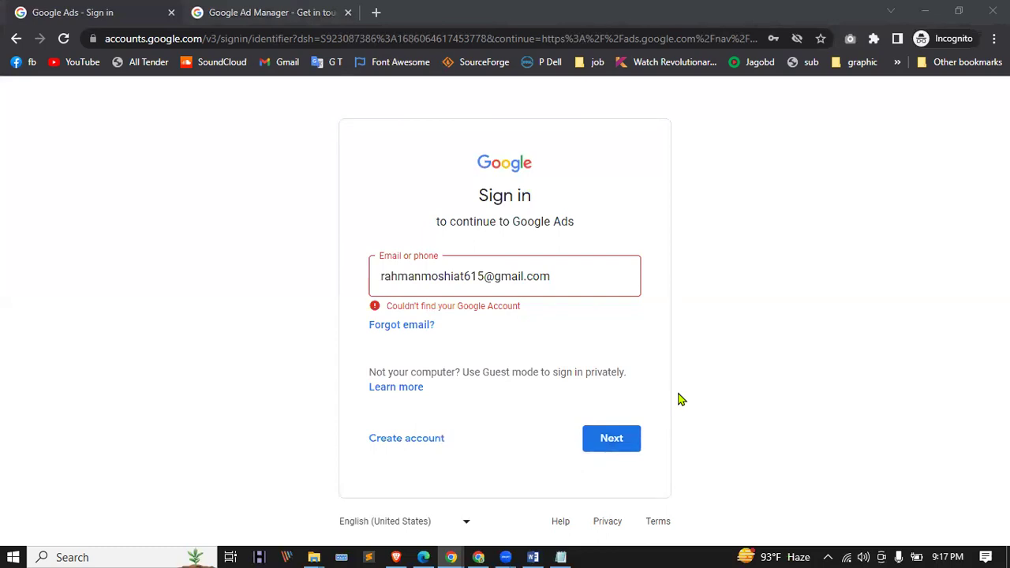
Step: Correct the mistyped letter in the account address and submit it
{"action": "triple_click", "coordinate": [553, 273]}
{"action": "left_click", "coordinate": [556, 273]}
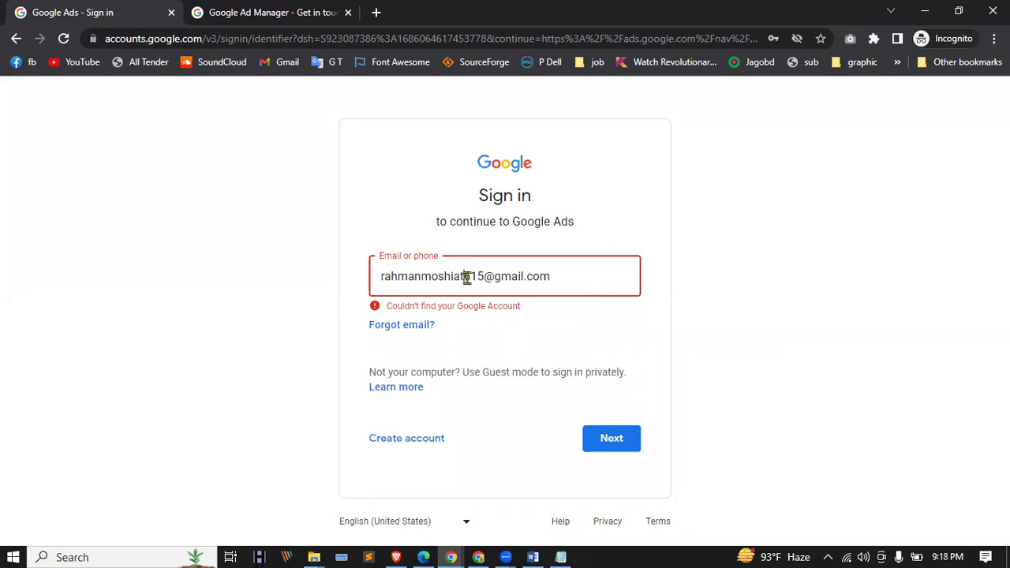
{"action": "type", "text": "r"}
{"action": "left_click", "coordinate": [602, 438]}
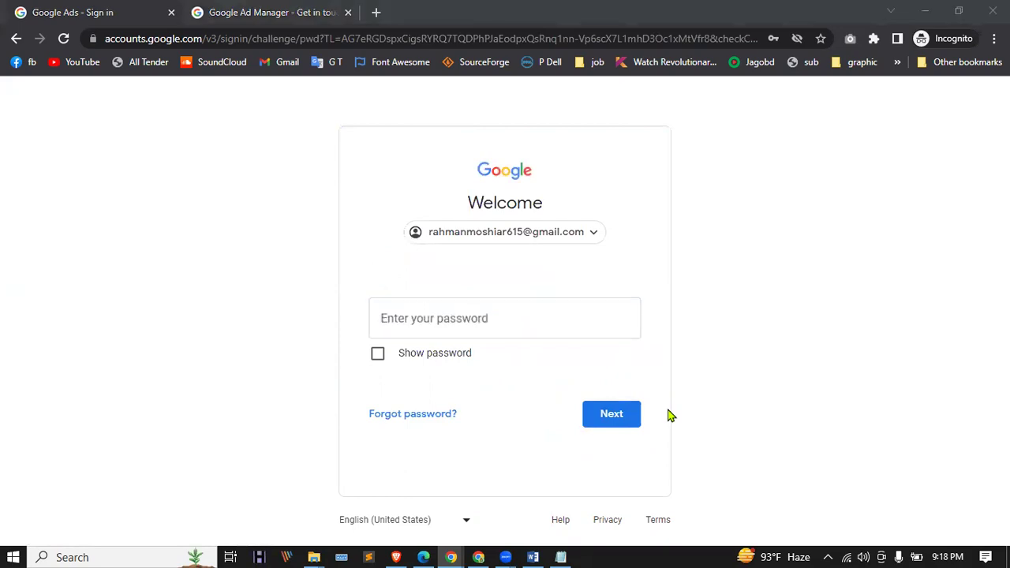
Step: Submit the saved password, retrying after the Wrong password error
{"action": "left_click", "coordinate": [529, 308]}
{"action": "key", "text": "ctrl+v"}
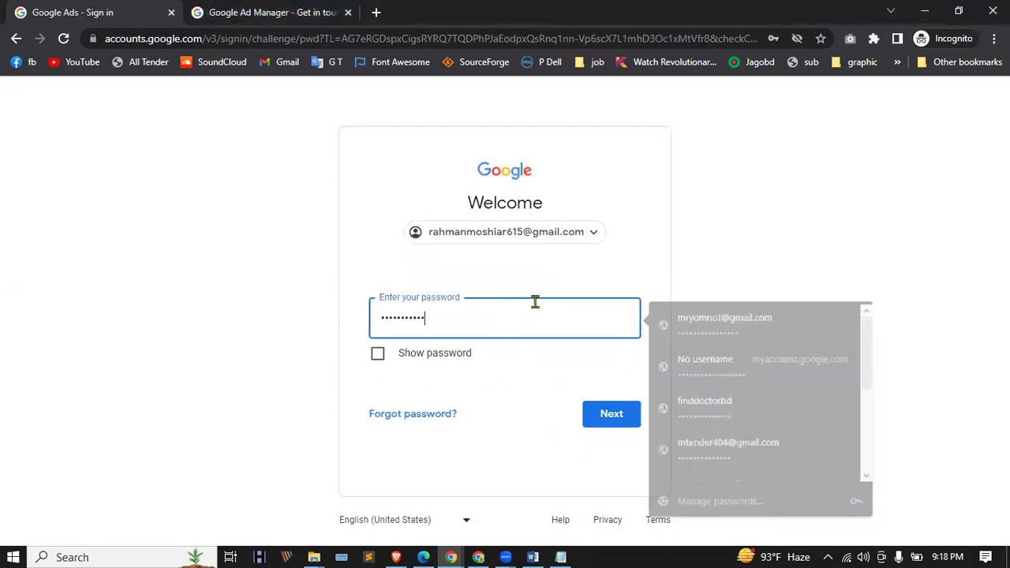
{"action": "left_click", "coordinate": [613, 416]}
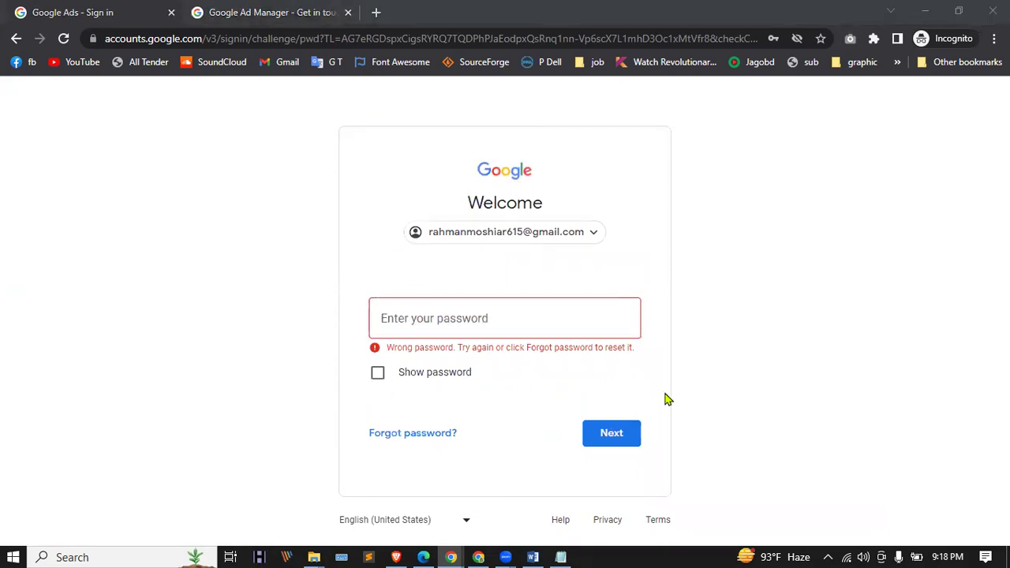
{"action": "left_click", "coordinate": [475, 310]}
{"action": "key", "text": "ctrl+v"}
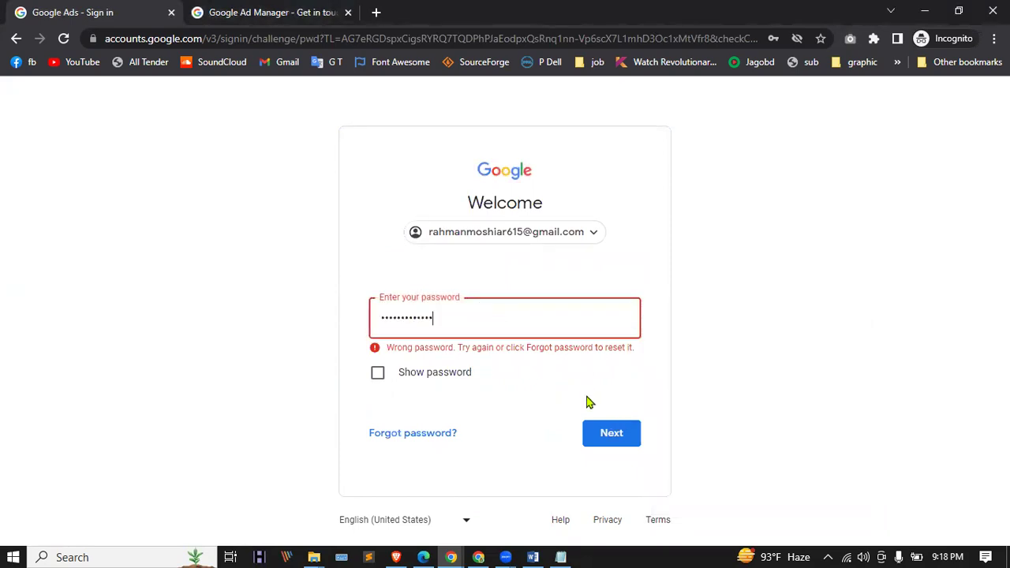
{"action": "left_click", "coordinate": [595, 440]}
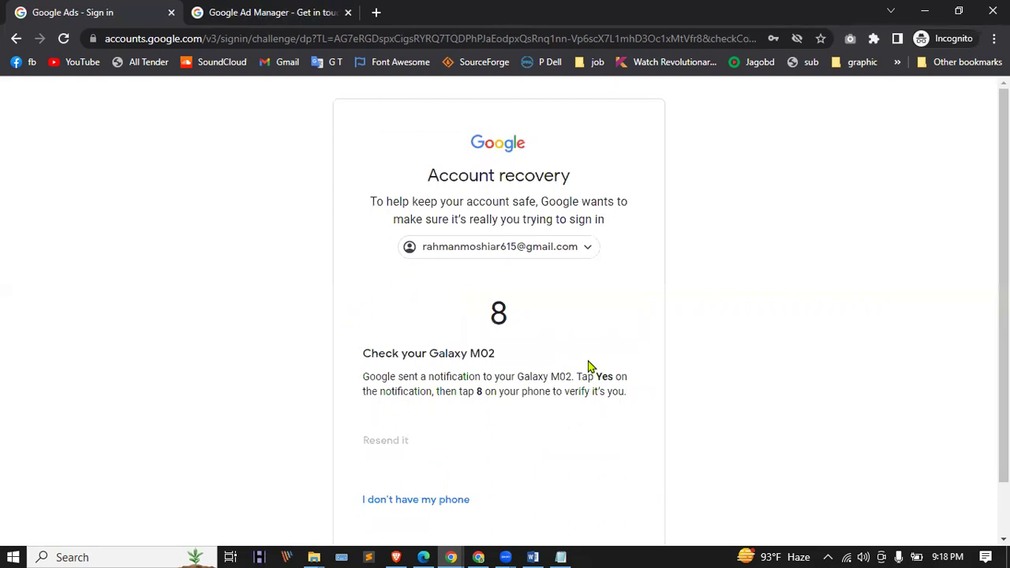
Step: Resend the phone verification prompt from the Account recovery page
{"action": "scroll", "coordinate": [590, 367], "scroll_direction": "down", "scroll_amount": 1}
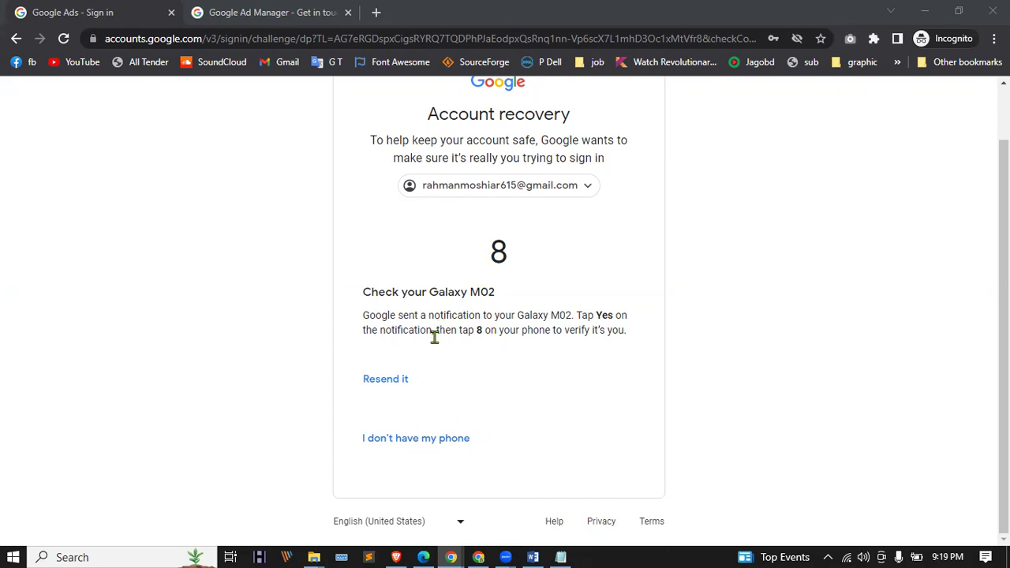
{"action": "left_click", "coordinate": [372, 387]}
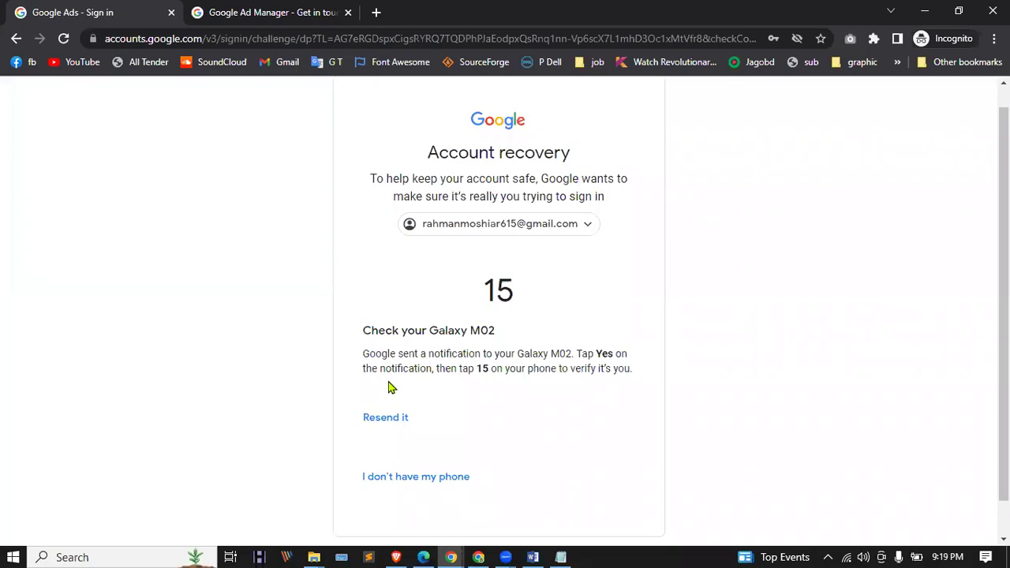
{"action": "scroll", "coordinate": [527, 333], "scroll_direction": "down", "scroll_amount": 1}
{"action": "scroll", "coordinate": [527, 332], "scroll_direction": "up", "scroll_amount": 1}
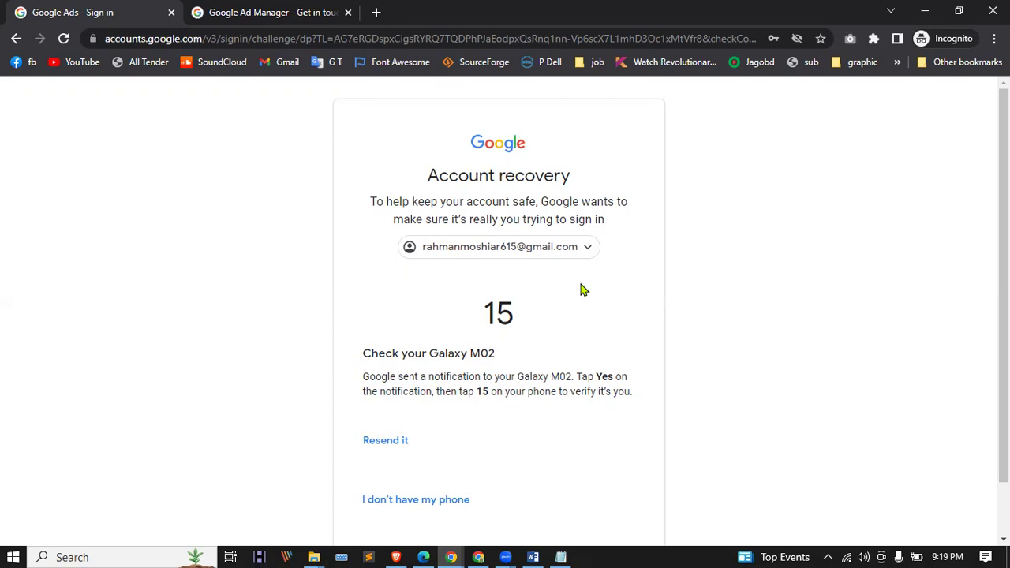
{"action": "scroll", "coordinate": [576, 327], "scroll_direction": "down", "scroll_amount": 1}
{"action": "scroll", "coordinate": [575, 327], "scroll_direction": "up", "scroll_amount": 1}
Step: Replace the address with a different saved account and sign in with its saved password
{"action": "left_click", "coordinate": [555, 246]}
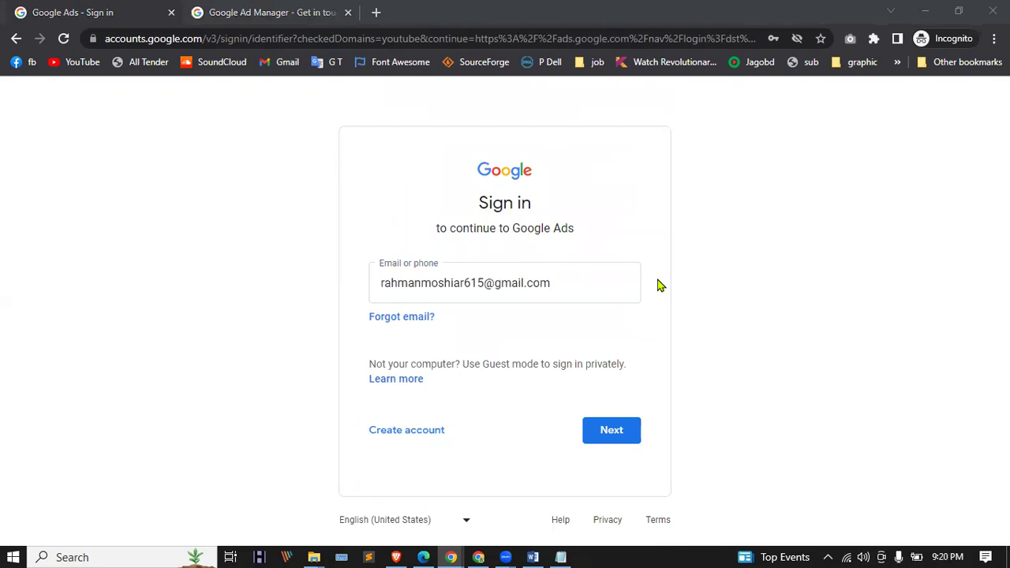
{"action": "triple_click", "coordinate": [580, 287]}
{"action": "key", "text": "ctrl+v"}
{"action": "left_click", "coordinate": [619, 439]}
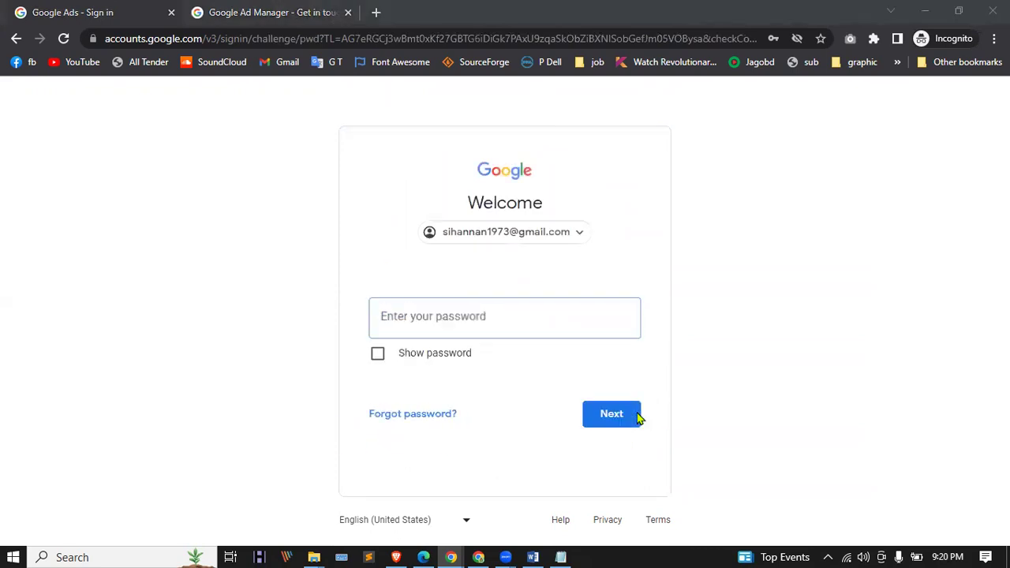
{"action": "left_click", "coordinate": [460, 313]}
{"action": "key", "text": "ctrl+v"}
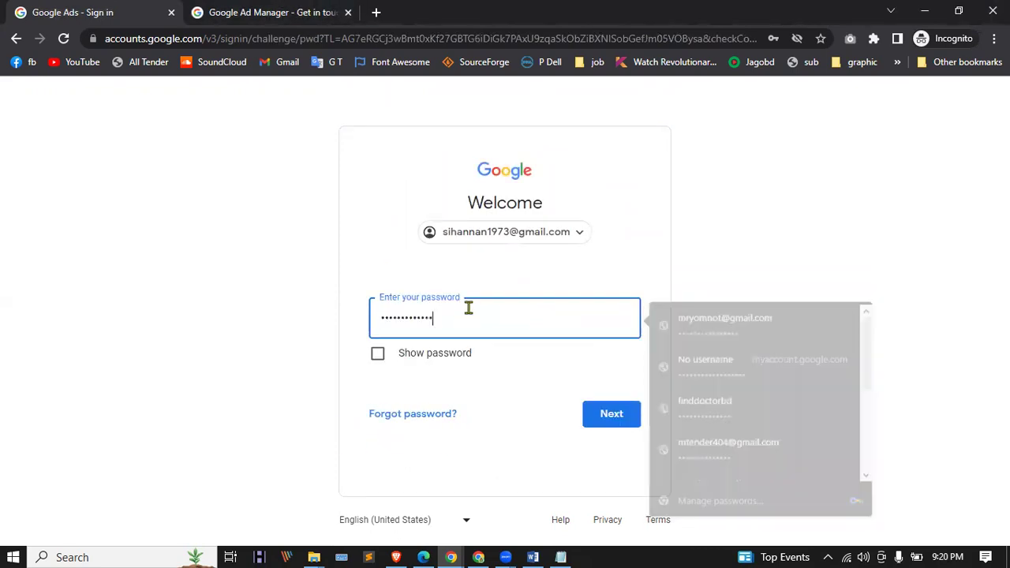
{"action": "left_click", "coordinate": [612, 415]}
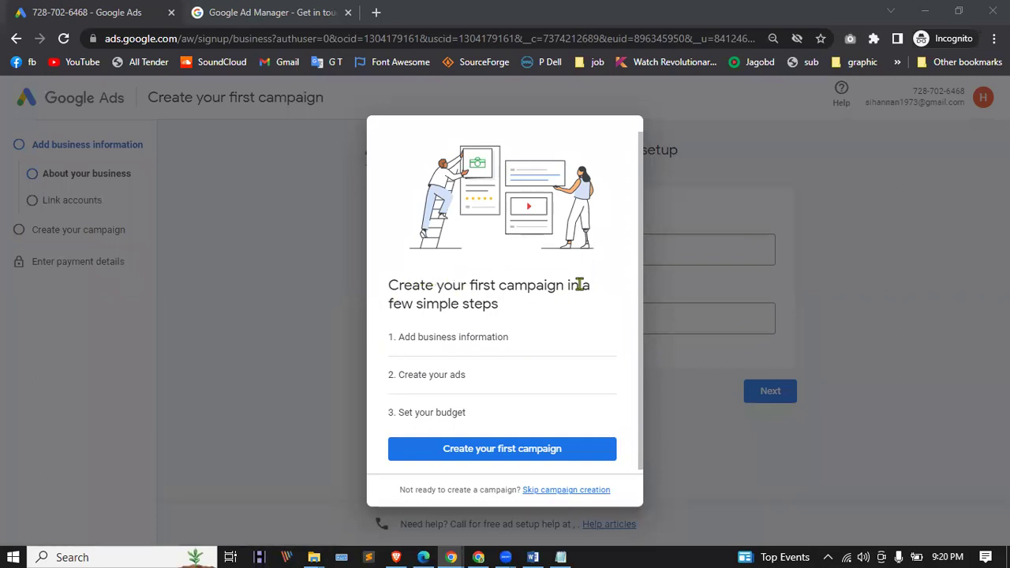
Step: Skip the guided campaign creation and review the Bangladesh country and US Dollar currency
{"action": "scroll", "coordinate": [499, 299], "scroll_direction": "down", "scroll_amount": 1}
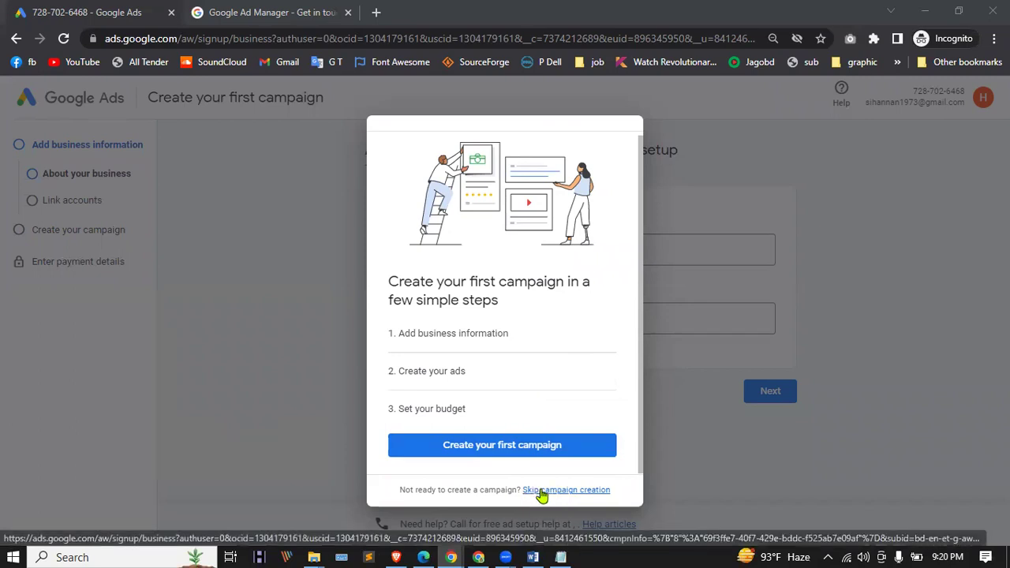
{"action": "left_click", "coordinate": [585, 496]}
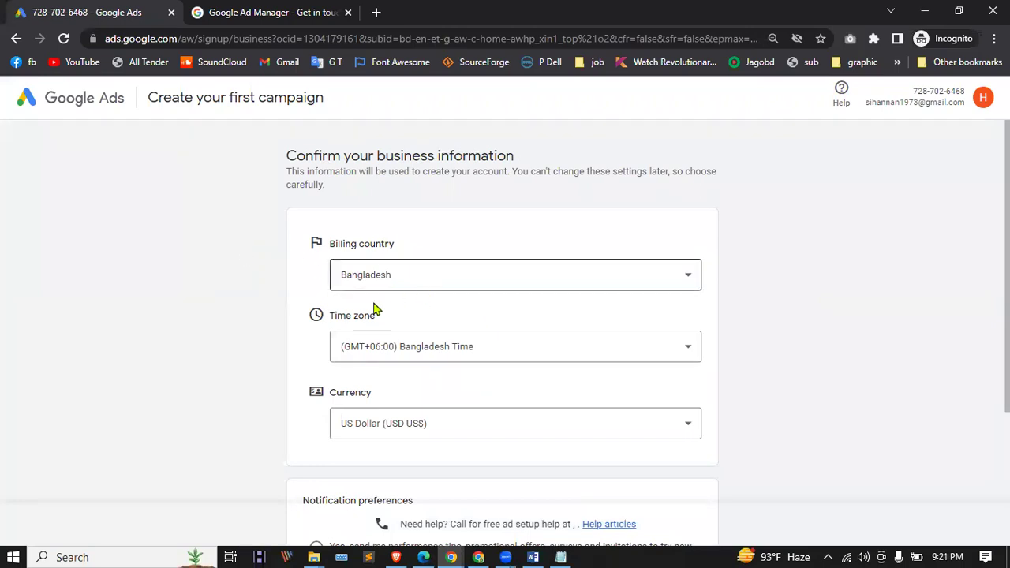
{"action": "scroll", "coordinate": [479, 356], "scroll_direction": "down", "scroll_amount": 1}
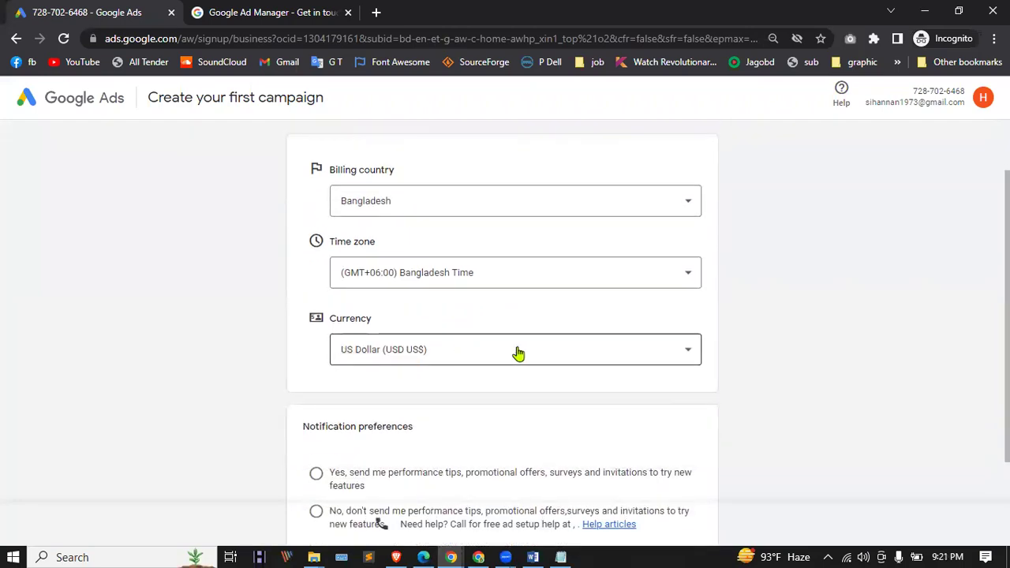
{"action": "scroll", "coordinate": [516, 352], "scroll_direction": "down", "scroll_amount": 2}
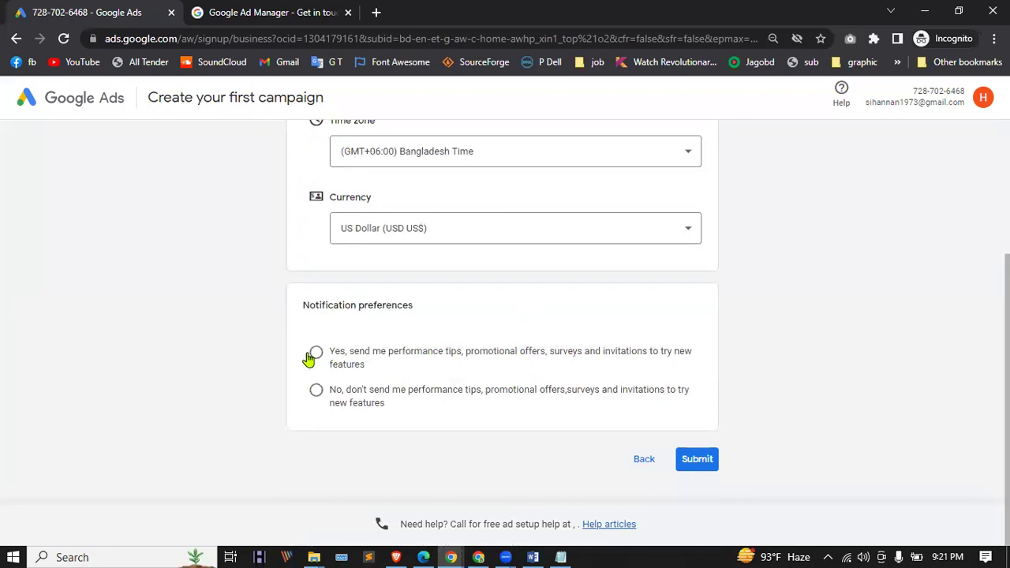
Step: Opt into performance tips, submit the business information and enter the account
{"action": "left_click", "coordinate": [312, 352]}
{"action": "left_click", "coordinate": [697, 464]}
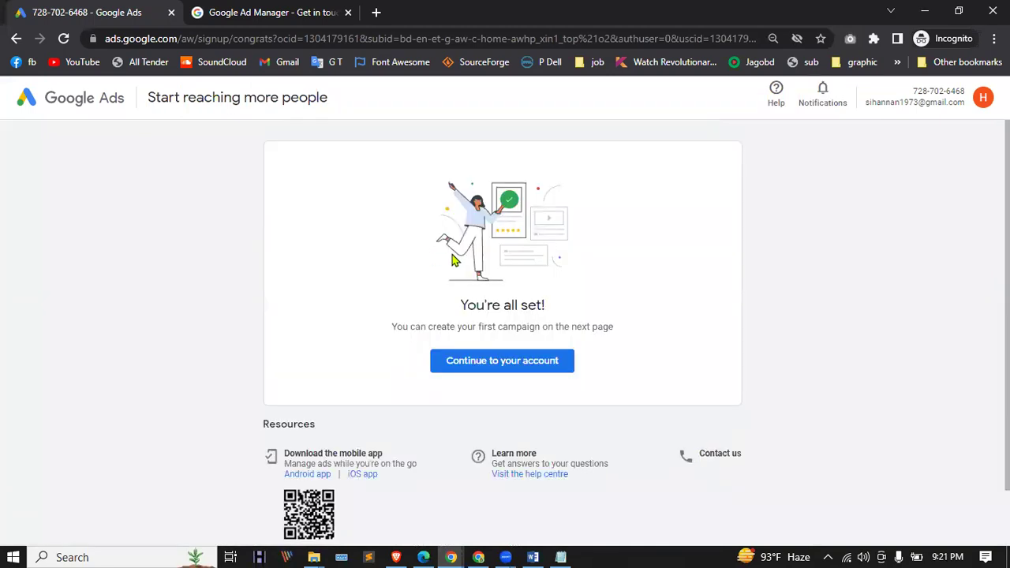
{"action": "scroll", "coordinate": [454, 260], "scroll_direction": "down", "scroll_amount": 1}
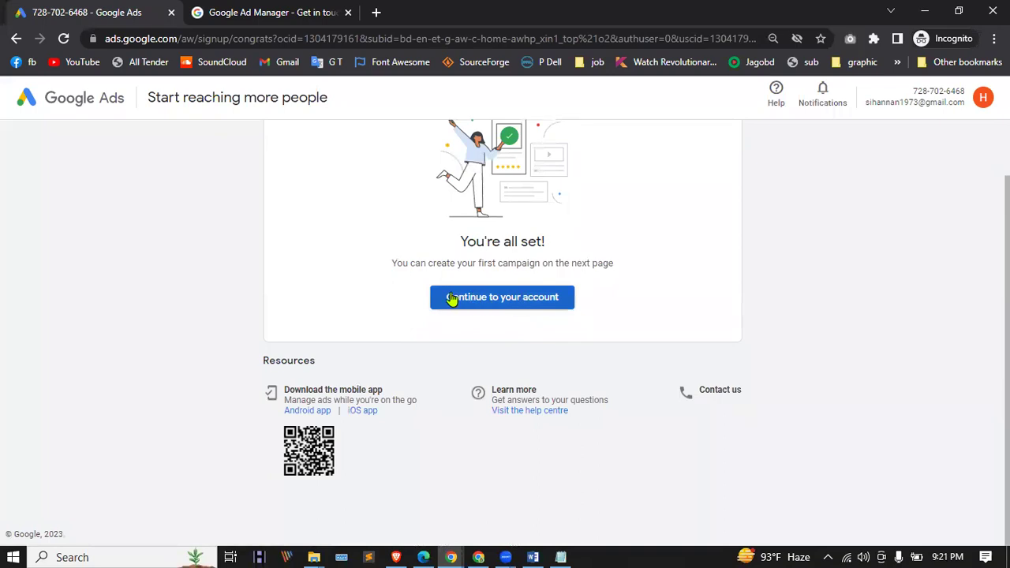
{"action": "scroll", "coordinate": [552, 292], "scroll_direction": "up", "scroll_amount": 1}
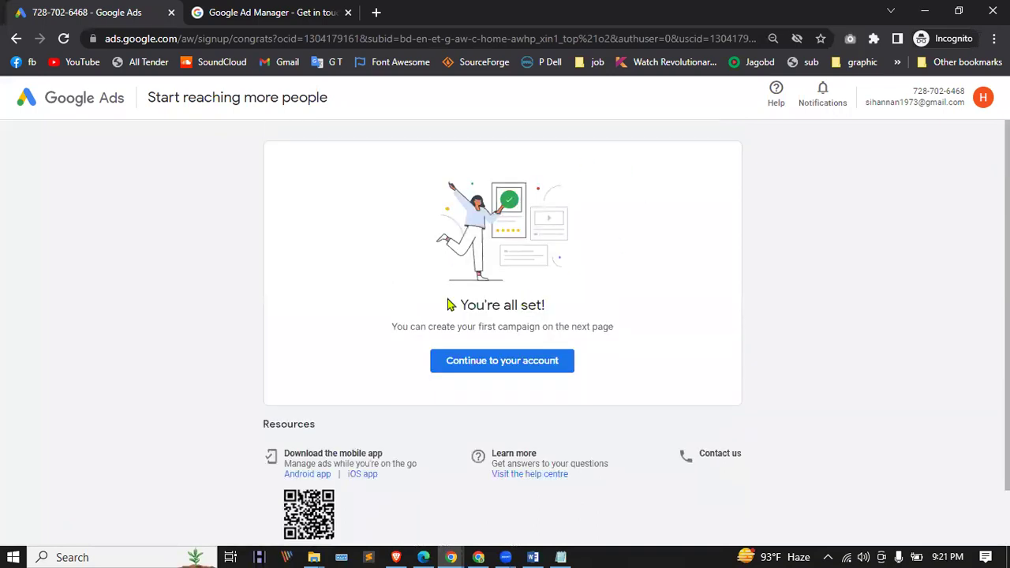
{"action": "left_click", "coordinate": [540, 361]}
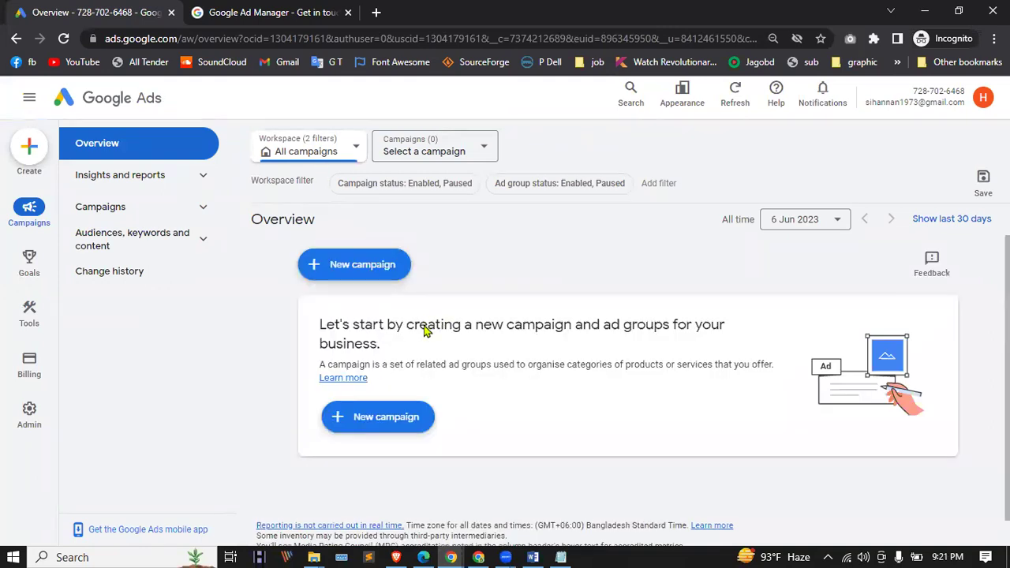
{"action": "scroll", "coordinate": [246, 293], "scroll_direction": "down", "scroll_amount": 1}
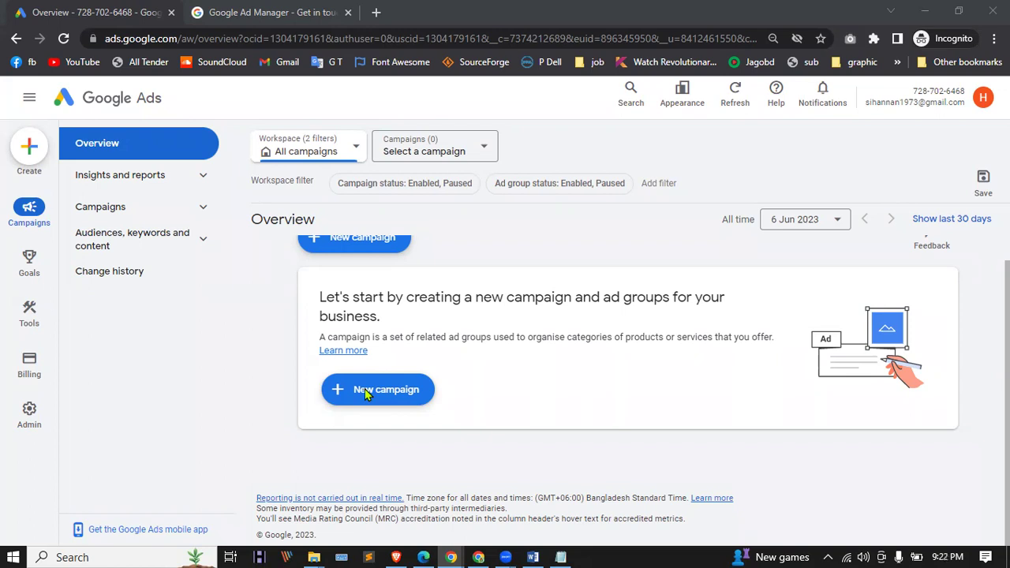
{"action": "left_click", "coordinate": [659, 183]}
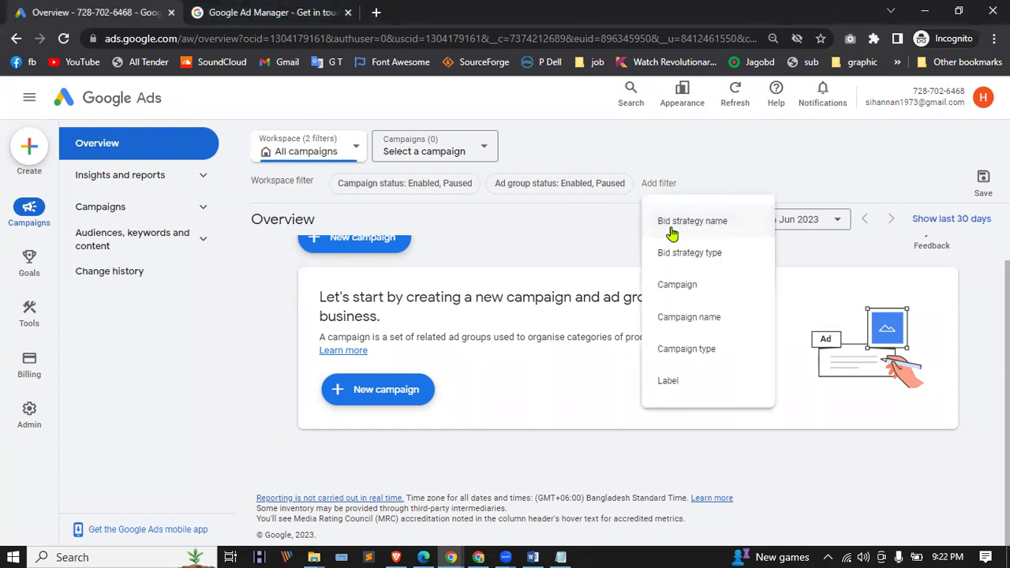
{"action": "left_click", "coordinate": [614, 278]}
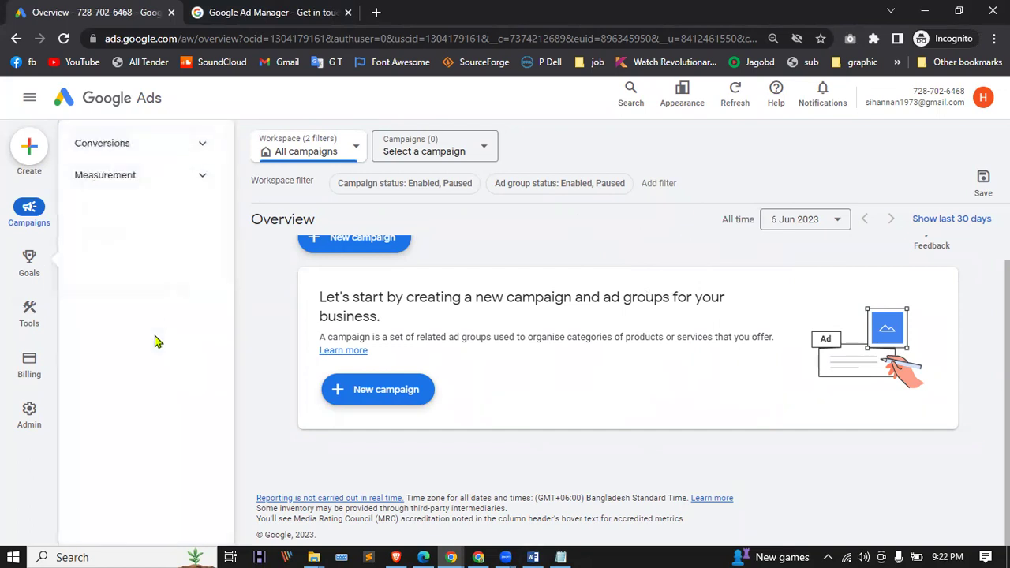
{"action": "scroll", "coordinate": [355, 289], "scroll_direction": "up", "scroll_amount": 1}
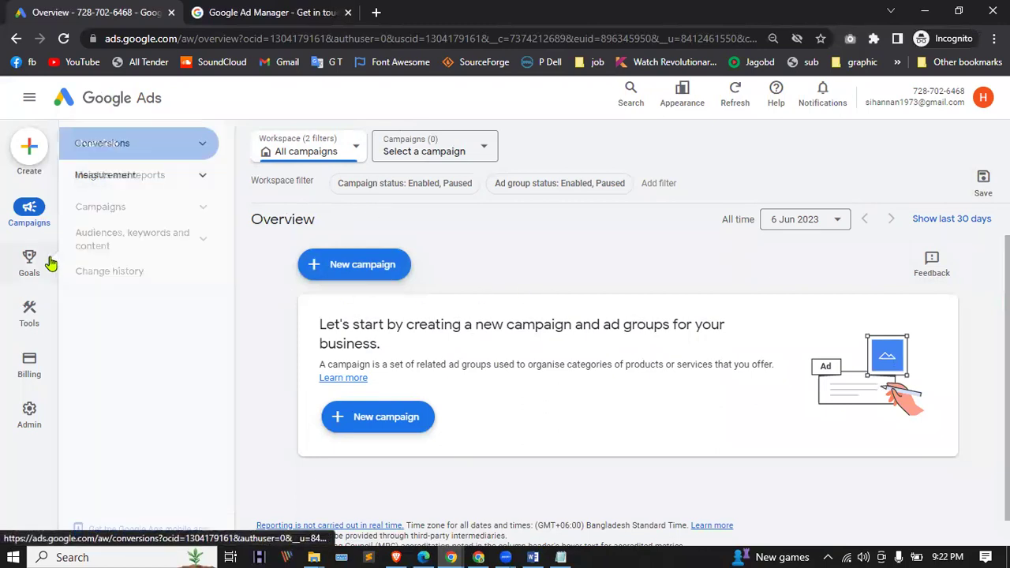
Step: Open Keyword Planner from Tools > Planning in the left navigation
{"action": "mouse_move", "coordinate": [30, 323]}
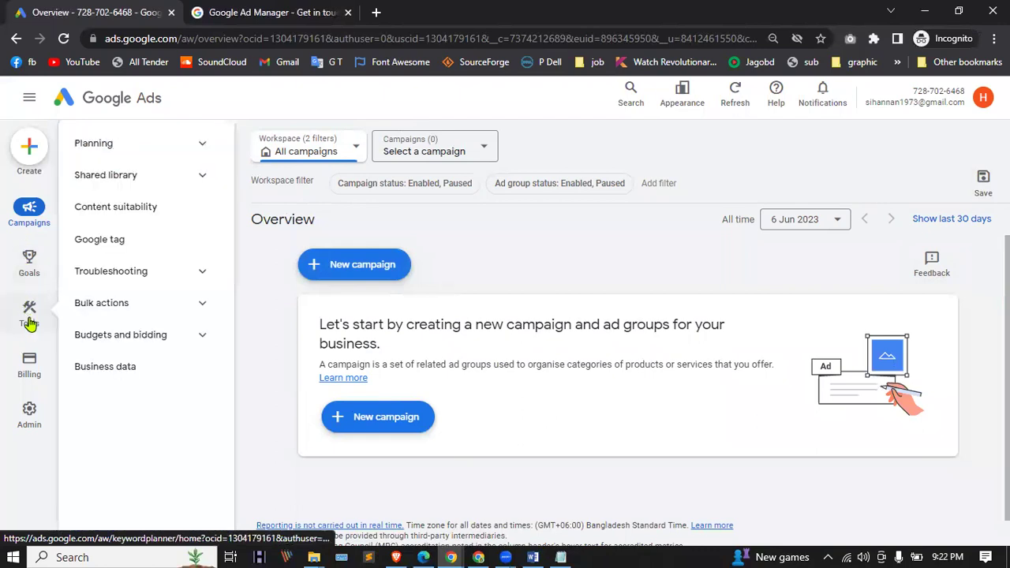
{"action": "mouse_move", "coordinate": [67, 204]}
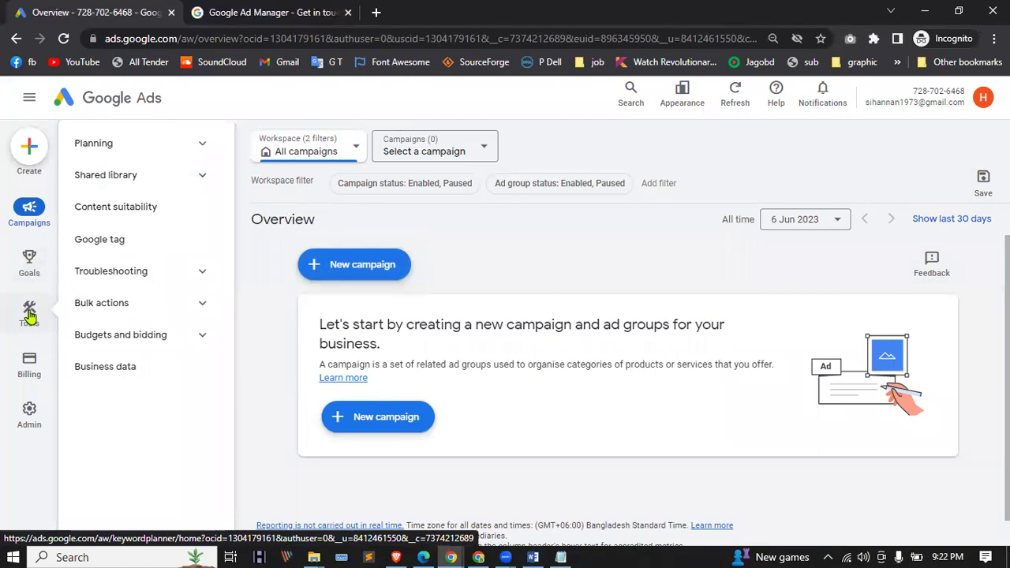
{"action": "left_click", "coordinate": [134, 148]}
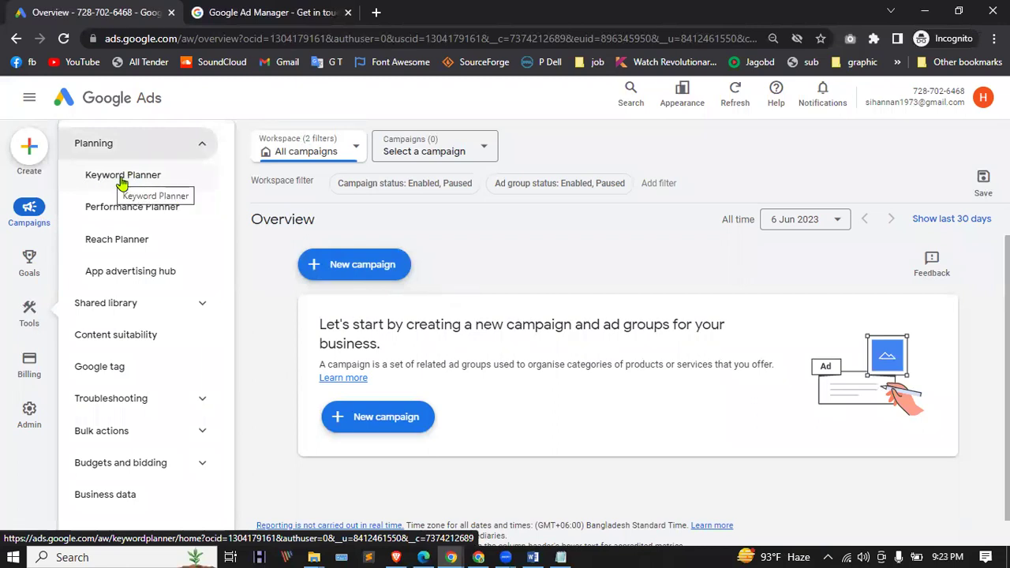
{"action": "left_click", "coordinate": [123, 180]}
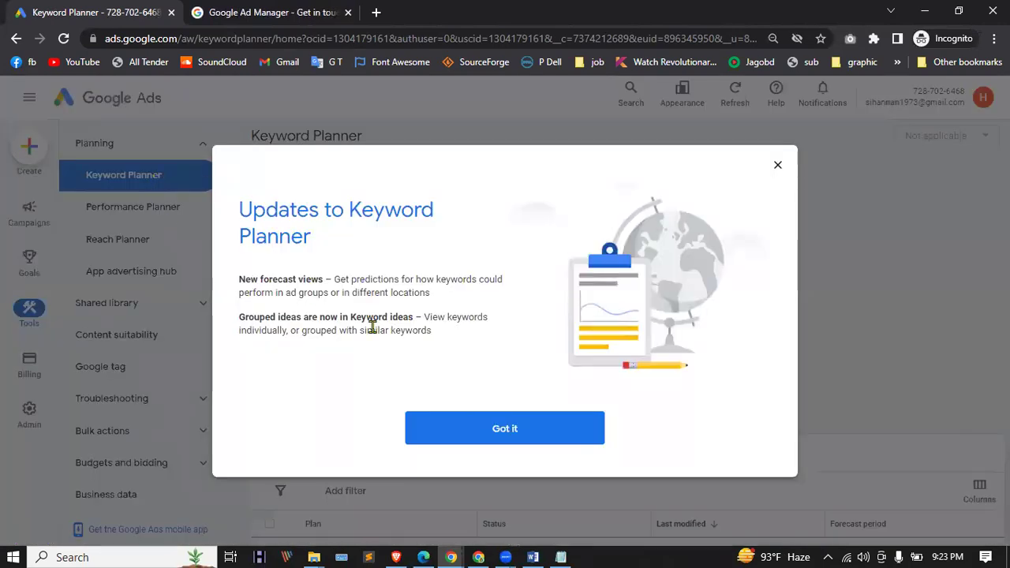
Step: Dismiss the updates notice and start Discover new keywords with 'Dog food'
{"action": "left_click", "coordinate": [519, 432]}
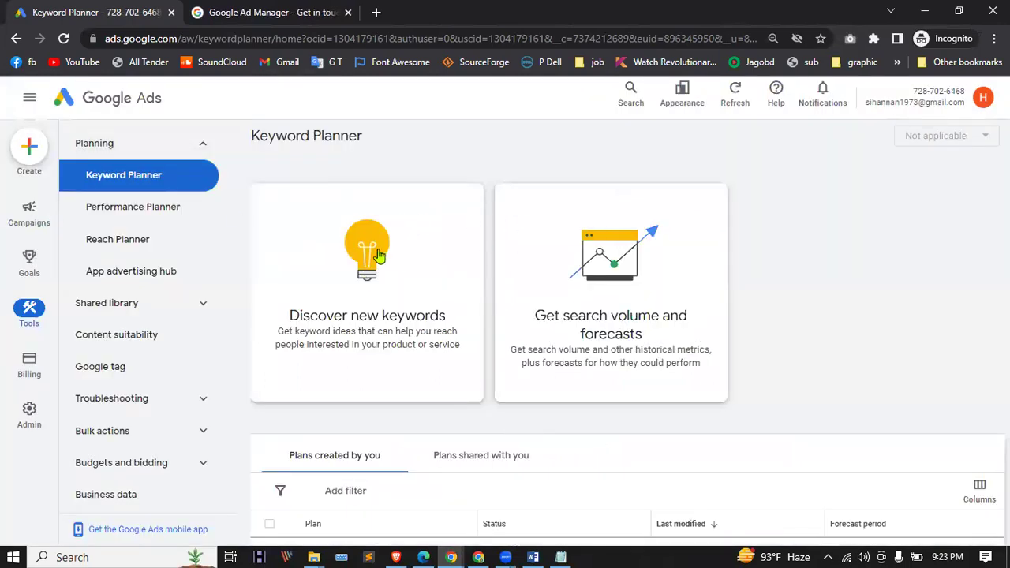
{"action": "scroll", "coordinate": [388, 261], "scroll_direction": "down", "scroll_amount": 3}
{"action": "scroll", "coordinate": [393, 261], "scroll_direction": "up", "scroll_amount": 3}
{"action": "left_click", "coordinate": [398, 304]}
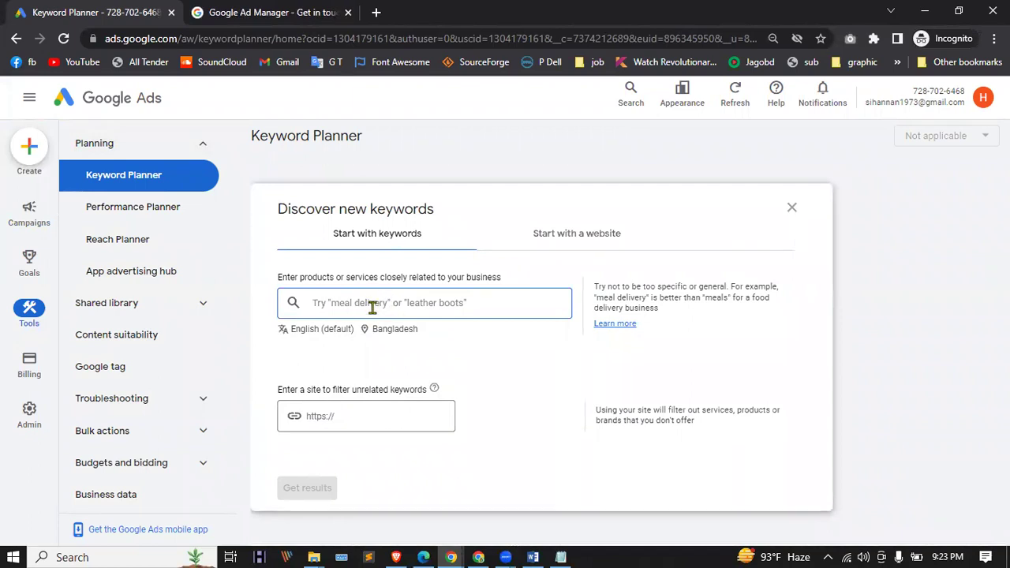
{"action": "type", "text": "DO"}
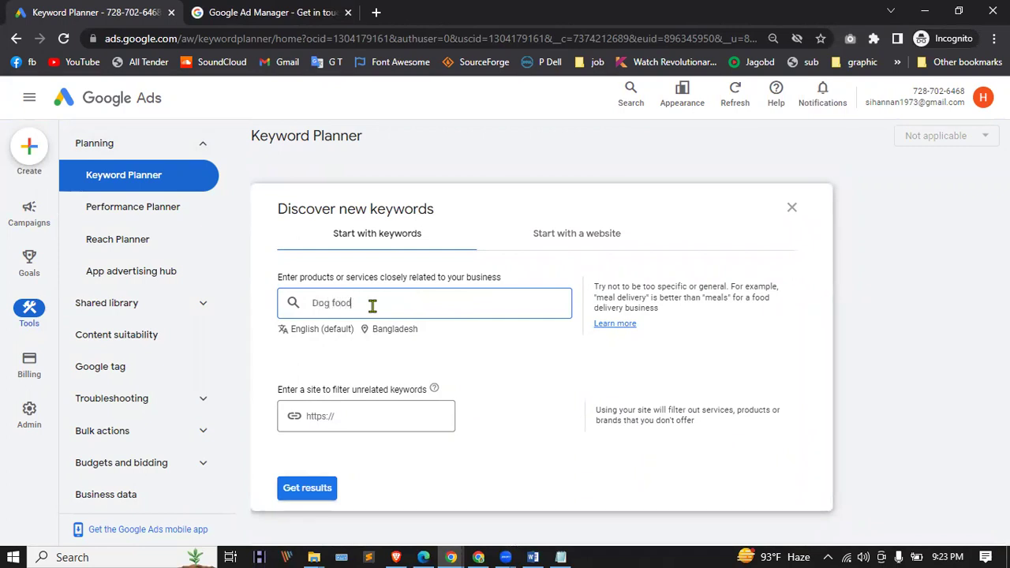
Step: Add 'cat food' as a second keyword, keep English, and open the Bangladesh location settings
{"action": "left_click", "coordinate": [308, 332]}
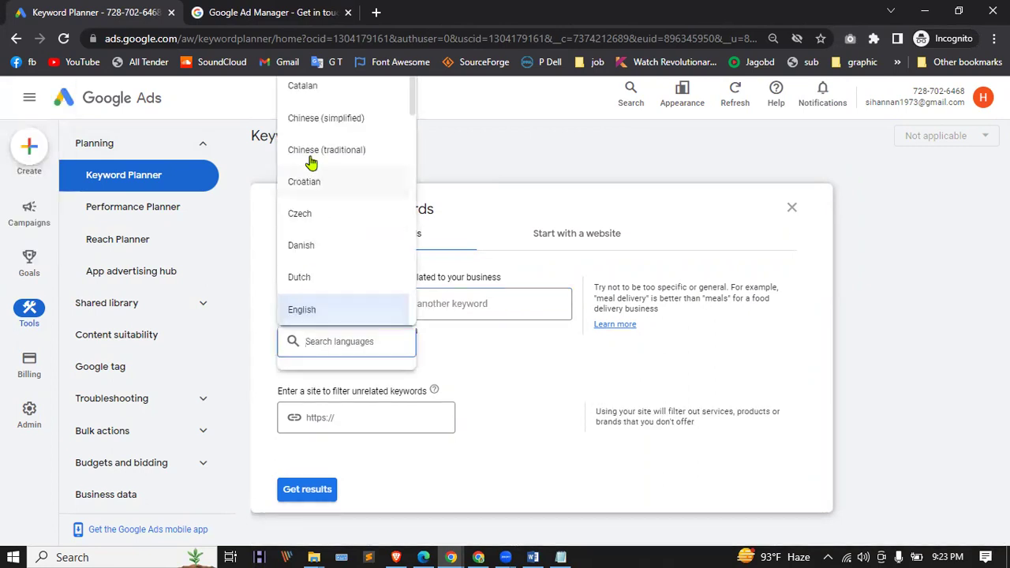
{"action": "left_click", "coordinate": [496, 377]}
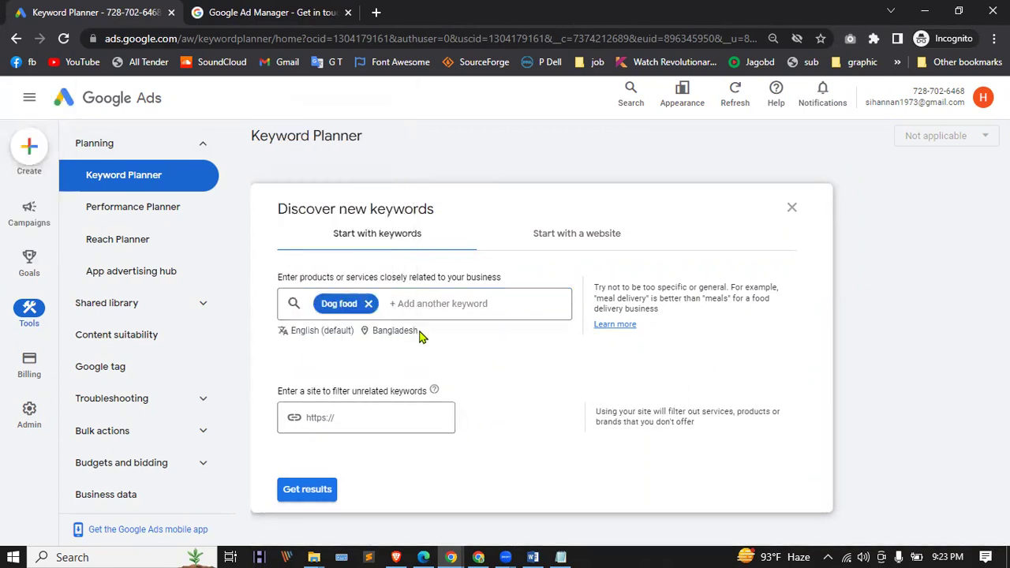
{"action": "left_click", "coordinate": [405, 304]}
{"action": "type", "text": "cat fo"}
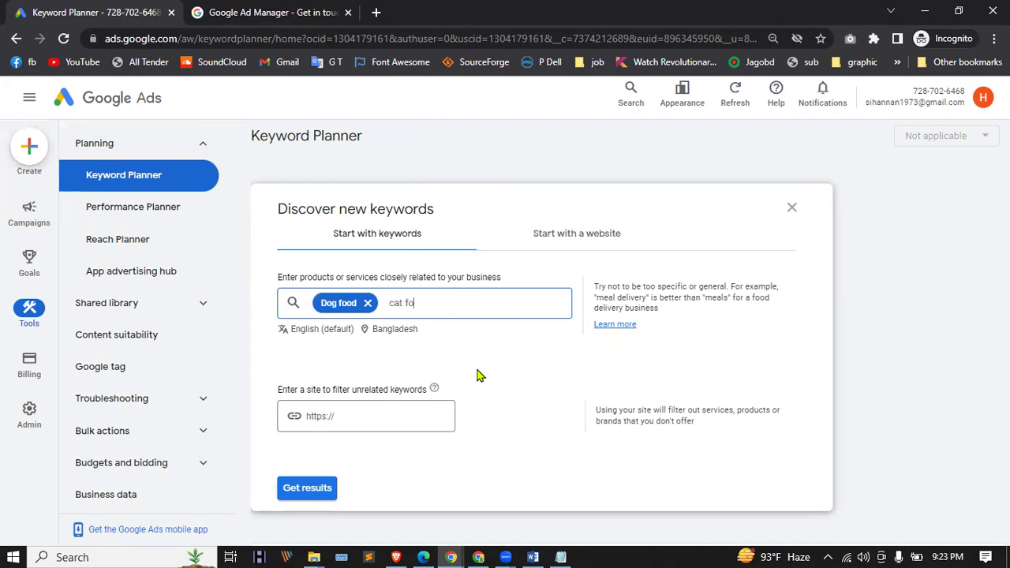
{"action": "type", "text": "od"}
{"action": "key", "text": "Return"}
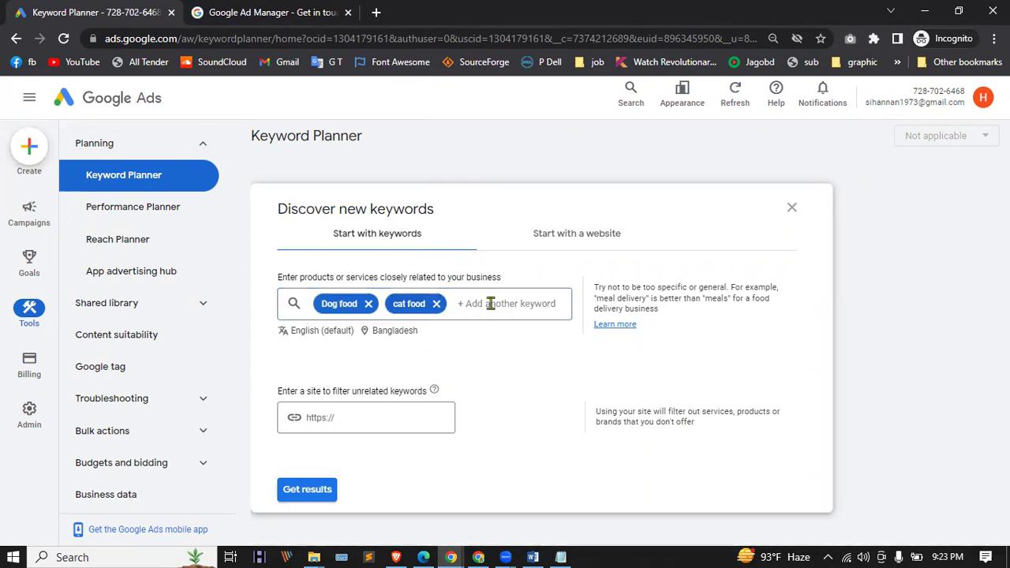
{"action": "left_click", "coordinate": [387, 334]}
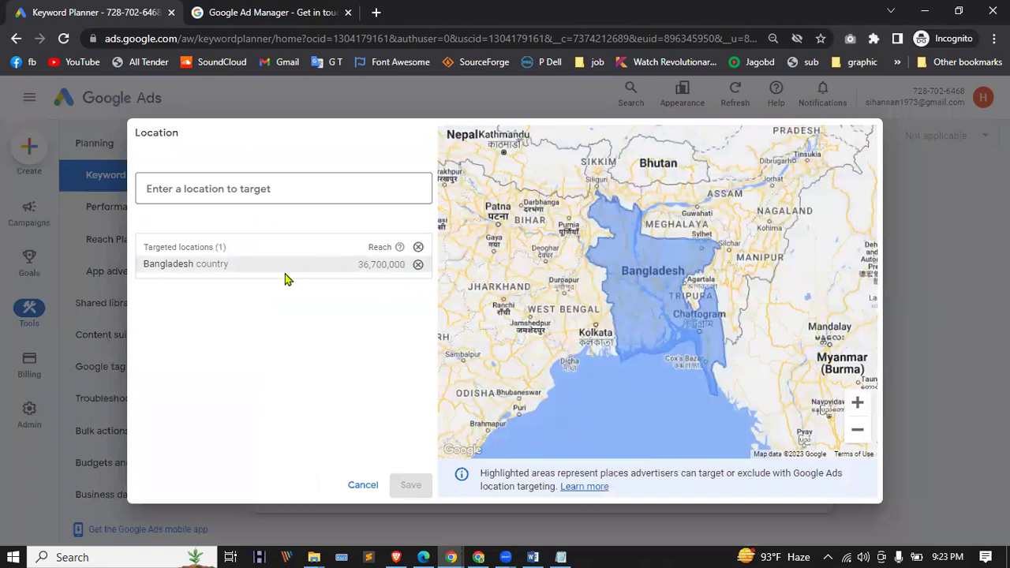
Step: Remove Bangladesh from the Location dialog so the dog food and cat food search targets All locations
{"action": "left_click", "coordinate": [280, 189]}
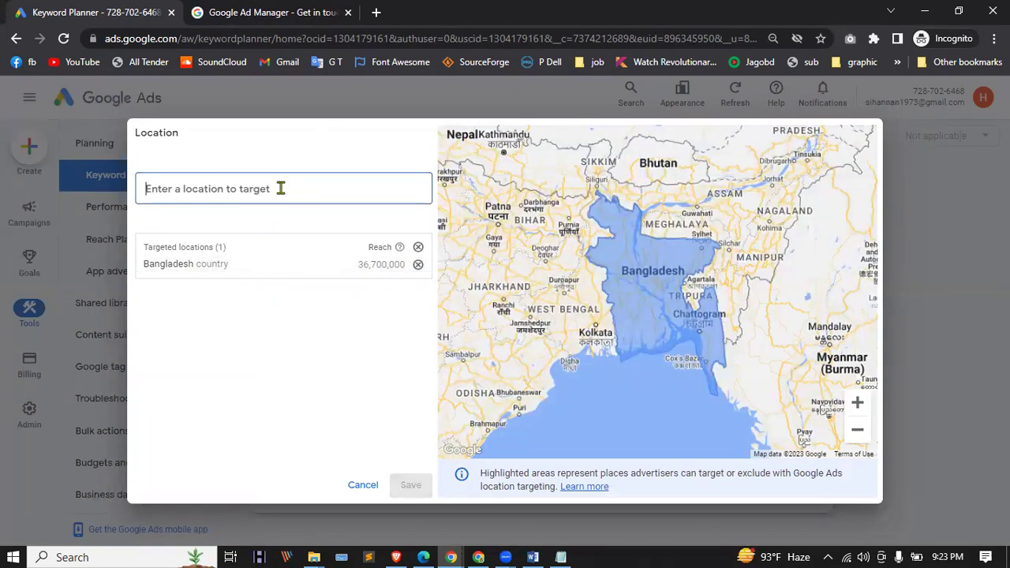
{"action": "left_click", "coordinate": [417, 266]}
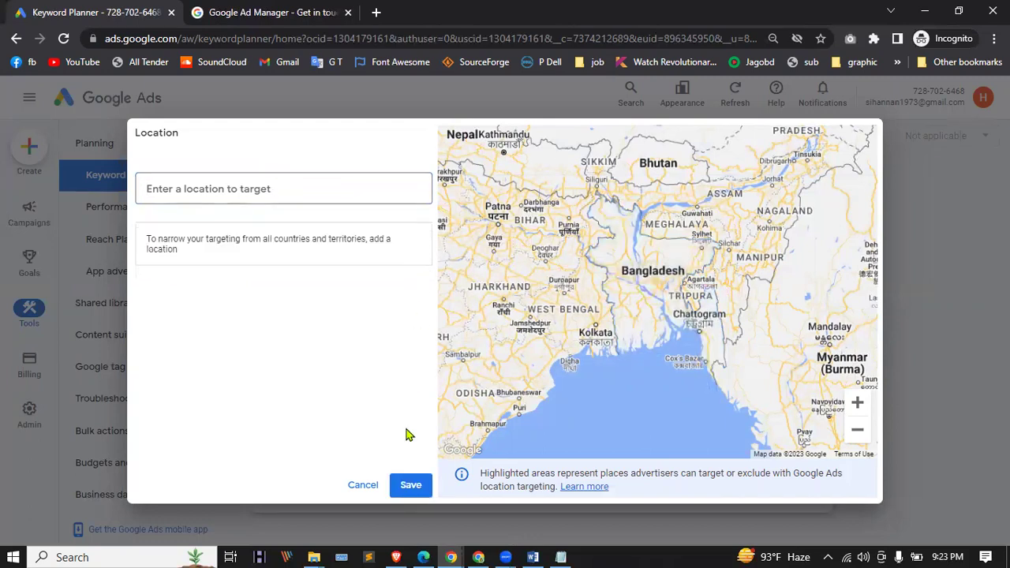
{"action": "left_click", "coordinate": [410, 486]}
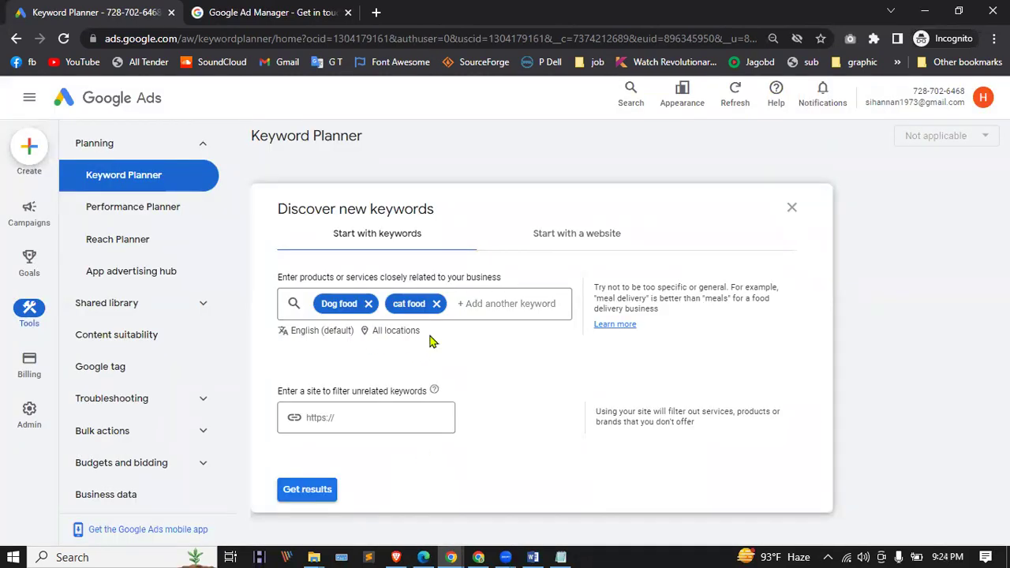
{"action": "scroll", "coordinate": [462, 332], "scroll_direction": "down", "scroll_amount": 1}
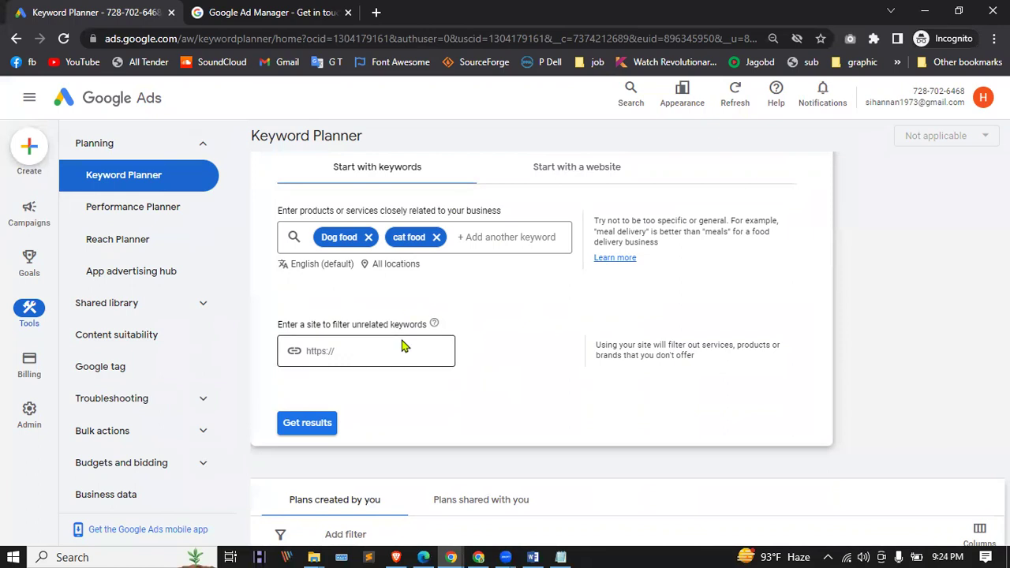
Step: Load dynamicsbd.com in a new tab and select its full address
{"action": "left_click", "coordinate": [384, 12]}
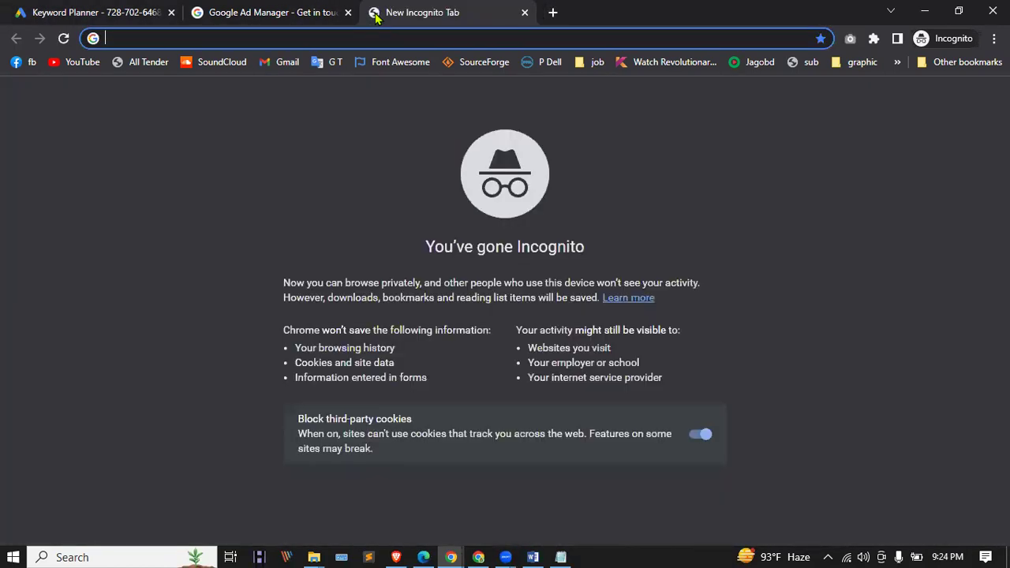
{"action": "type", "text": "dy4"}
{"action": "key", "text": "BackSpace"}
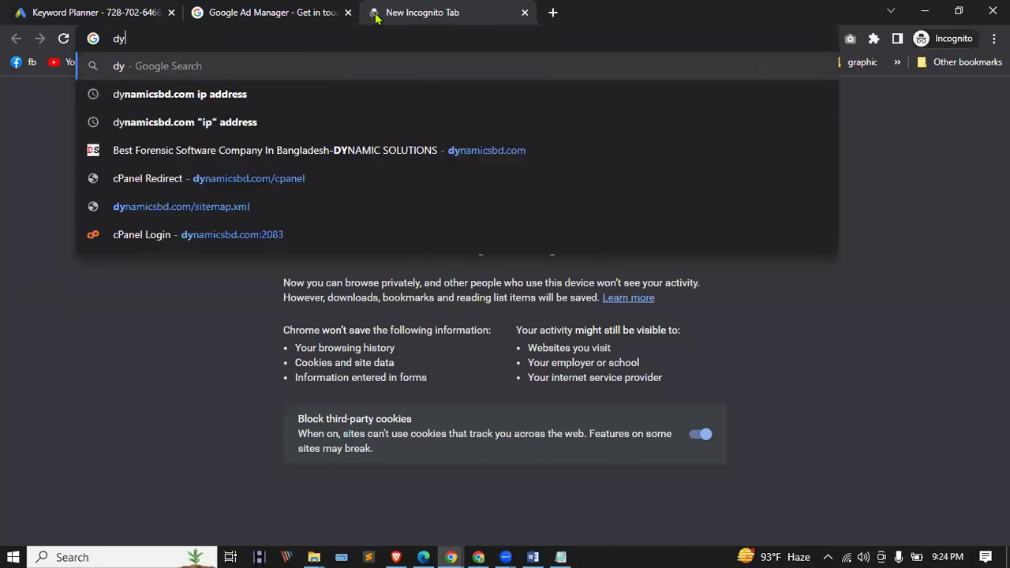
{"action": "key", "text": "Down"}
{"action": "key", "text": "Down"}
{"action": "key", "text": "Down"}
{"action": "key", "text": "Down"}
{"action": "key", "text": "Down"}
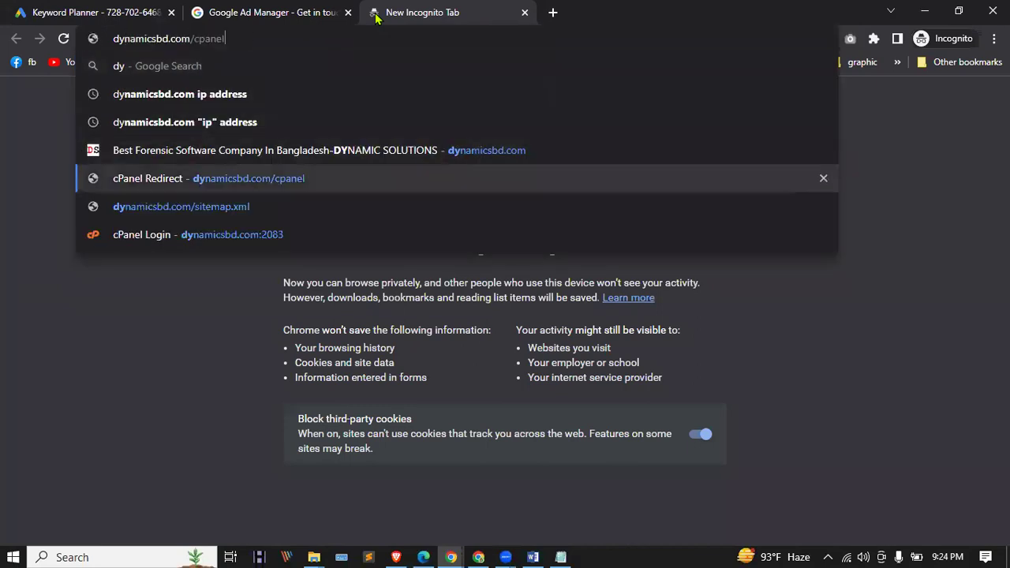
{"action": "left_click", "coordinate": [444, 150]}
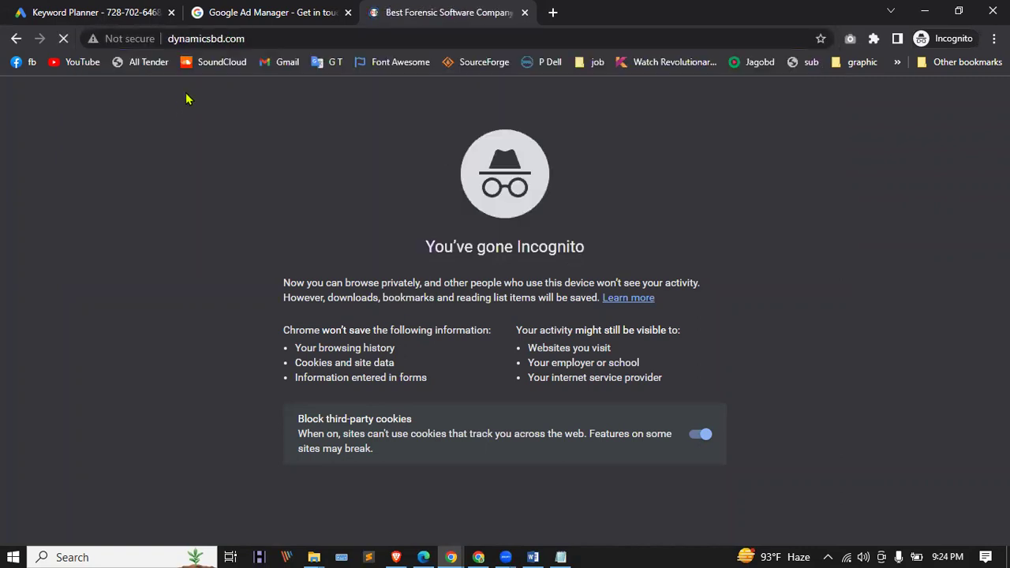
{"action": "left_click", "coordinate": [226, 38]}
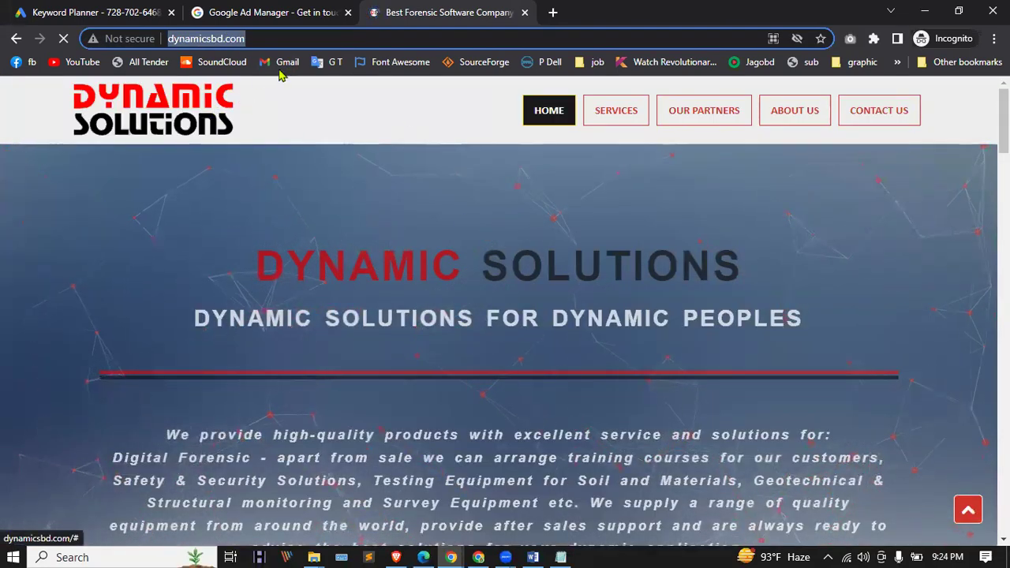
Step: Move the Google Ad Manager tab to first position and return to Keyword Planner
{"action": "left_click", "coordinate": [261, 13]}
{"action": "left_click", "coordinate": [101, 8]}
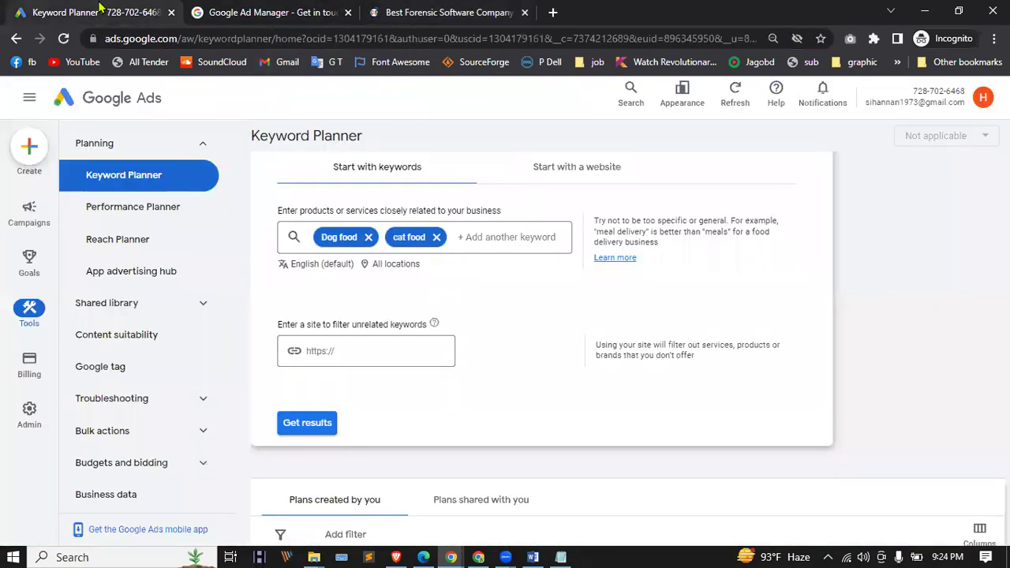
{"action": "left_click_drag", "start_coordinate": [198, 8], "coordinate": [95, 10]}
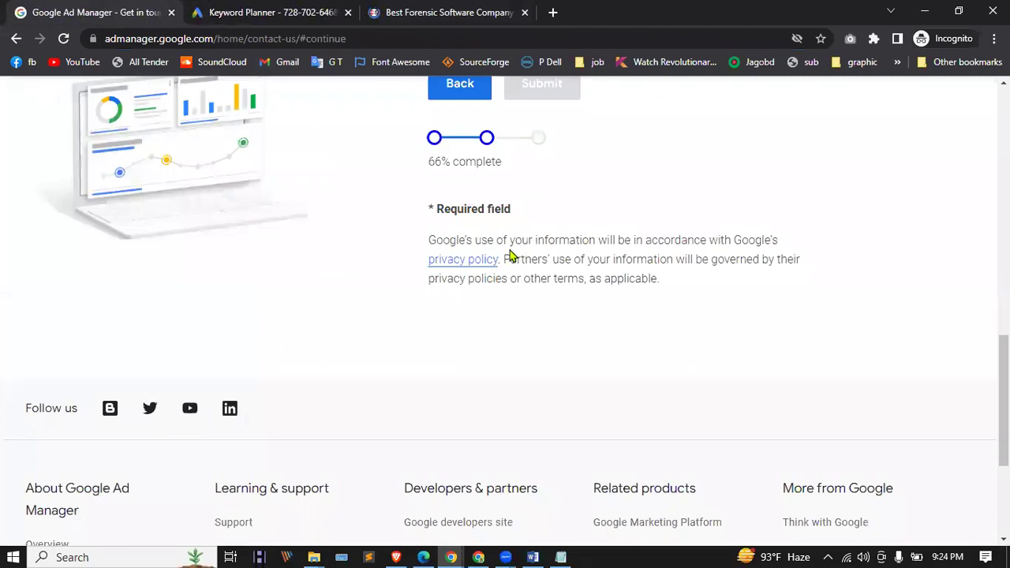
{"action": "left_click", "coordinate": [229, 12]}
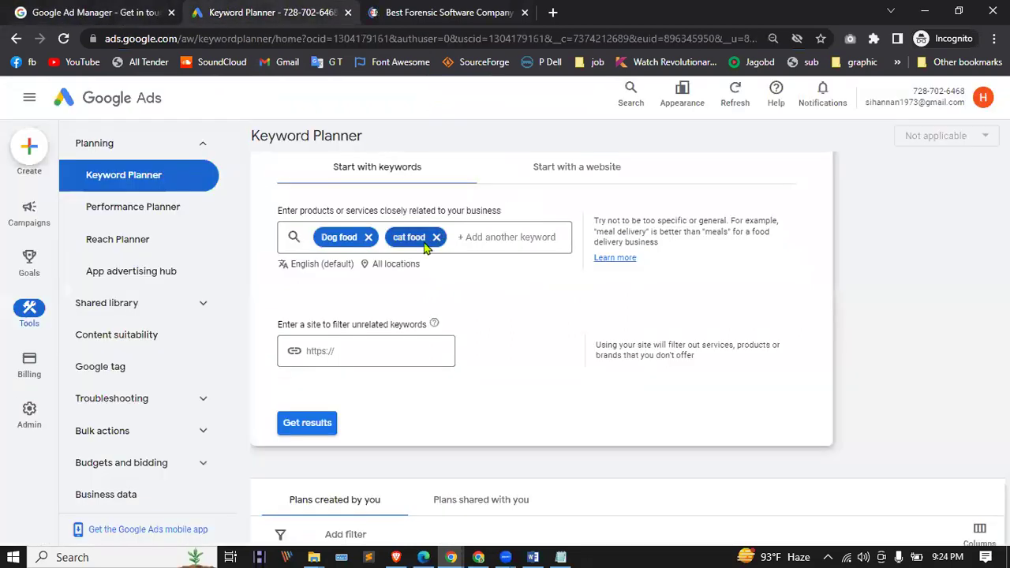
Step: Remove the Dog food and cat food chips and clear the dynamicsbd.com site filter
{"action": "left_click", "coordinate": [368, 236]}
{"action": "left_click", "coordinate": [365, 236]}
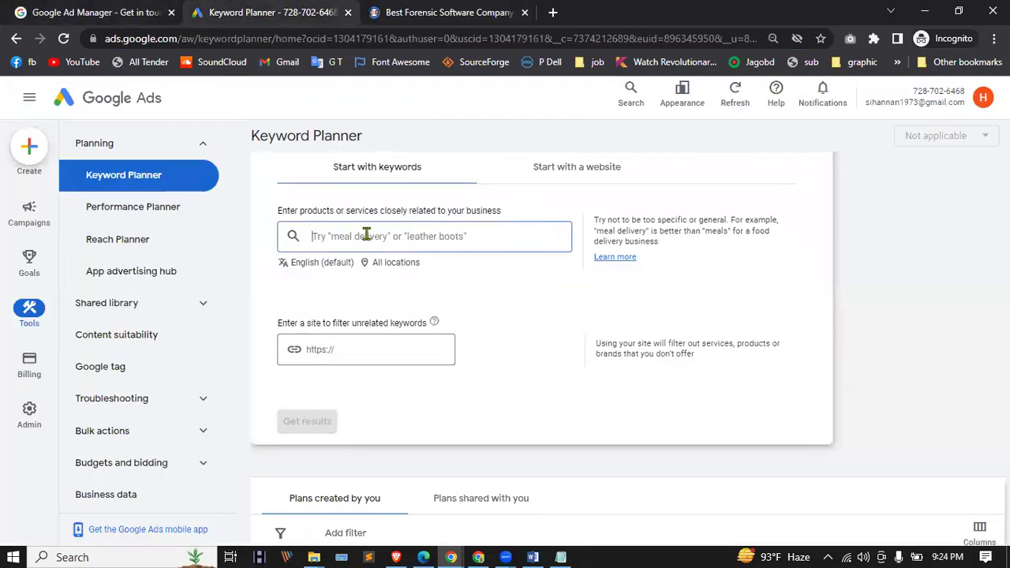
{"action": "left_click", "coordinate": [368, 350]}
{"action": "type", "text": "http://dynamicsad.com/"}
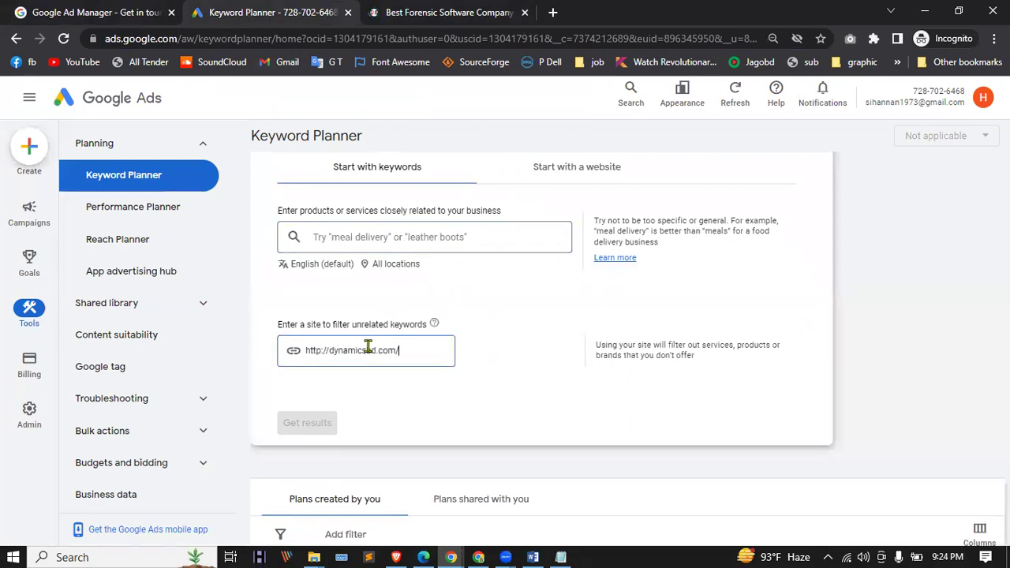
{"action": "left_click", "coordinate": [390, 236]}
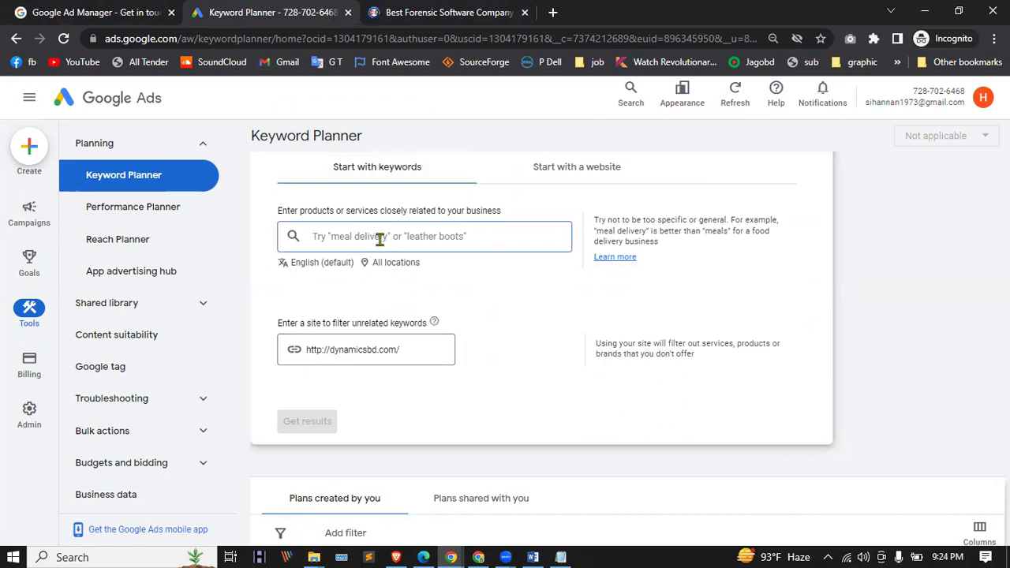
{"action": "key", "text": "Tab"}
{"action": "key", "text": "Tab"}
{"action": "key", "text": "Tab"}
{"action": "key", "text": "BackSpace"}
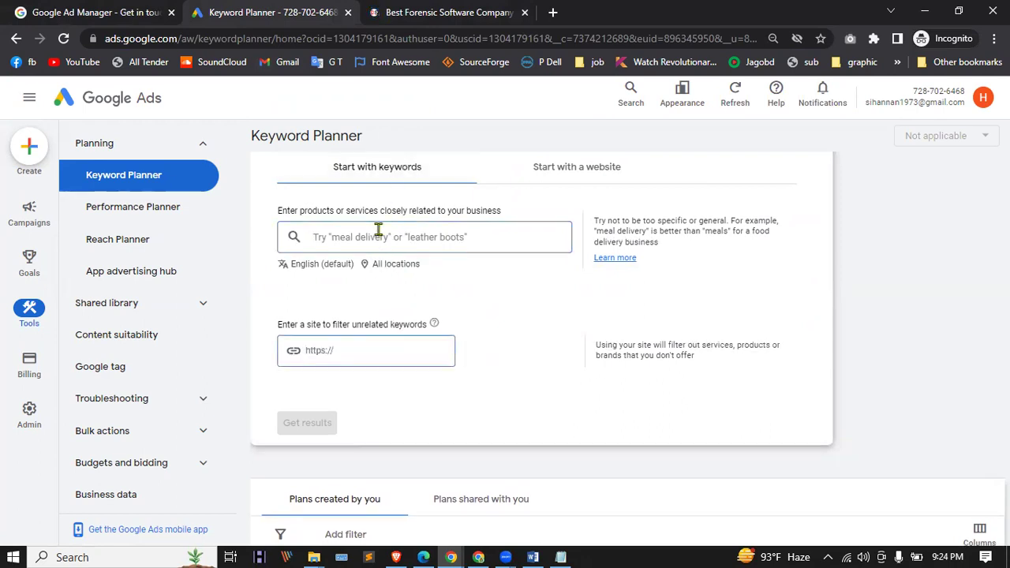
Step: Enter dog food and cat food as keywords and get results
{"action": "left_click", "coordinate": [379, 229]}
{"action": "type", "text": "da"}
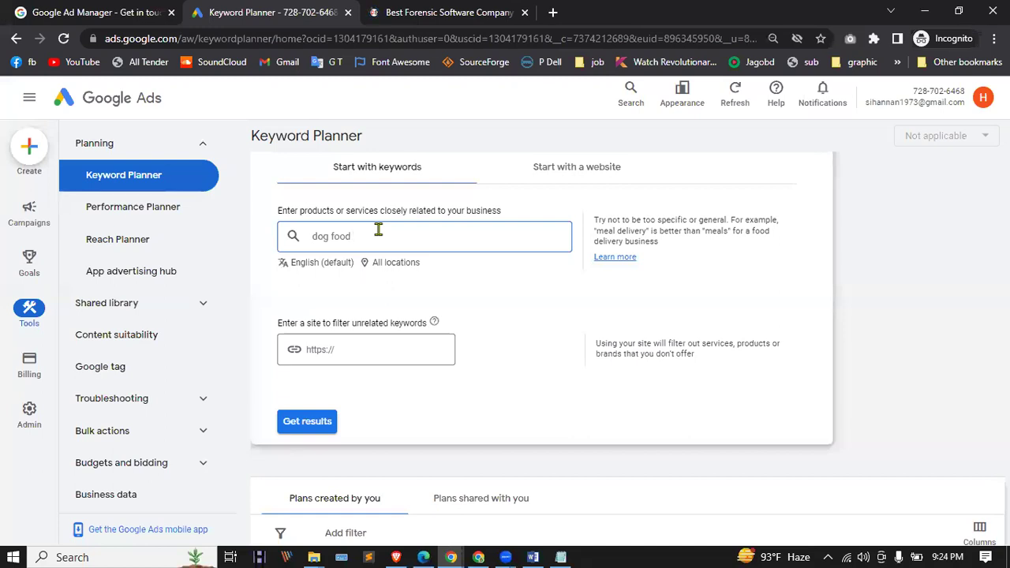
{"action": "key", "text": "Return"}
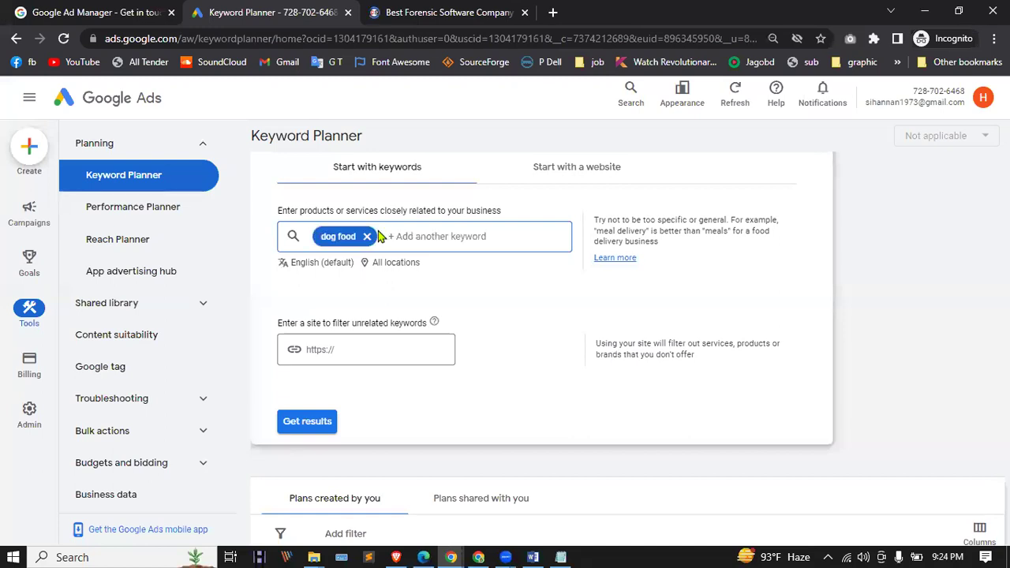
{"action": "type", "text": "d c"}
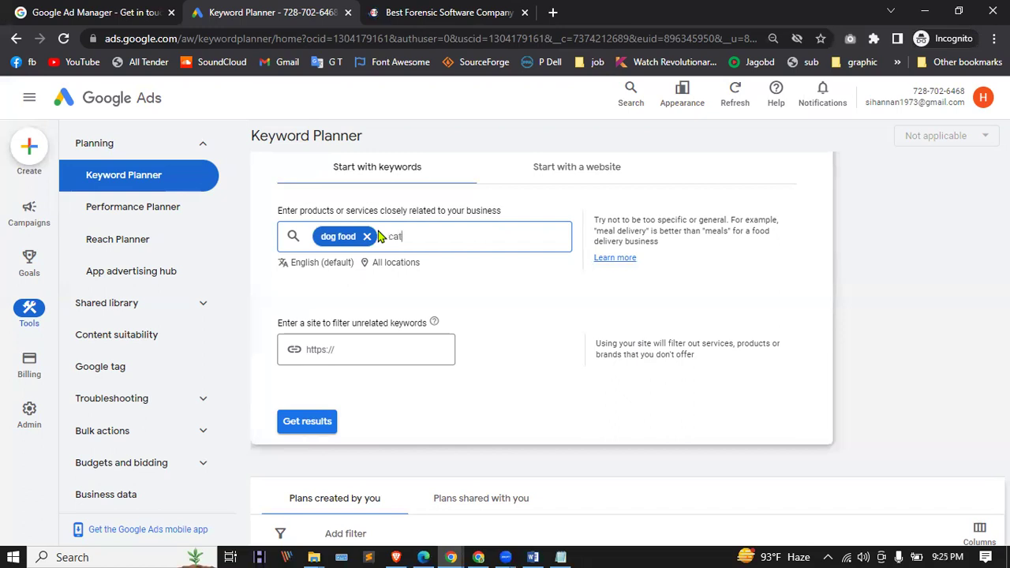
{"action": "type", "text": "at food"}
{"action": "key", "text": "Return"}
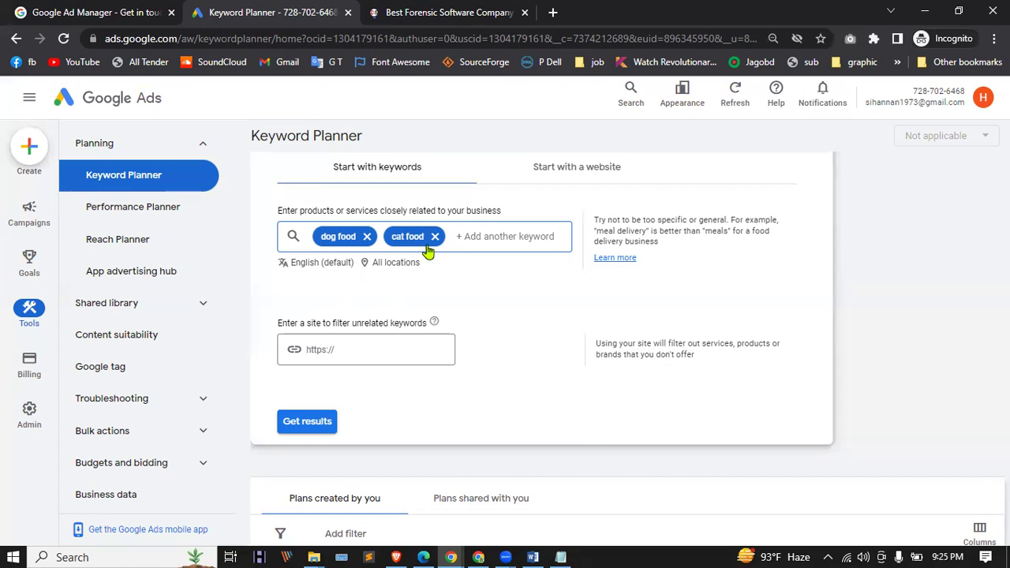
{"action": "left_click", "coordinate": [300, 424]}
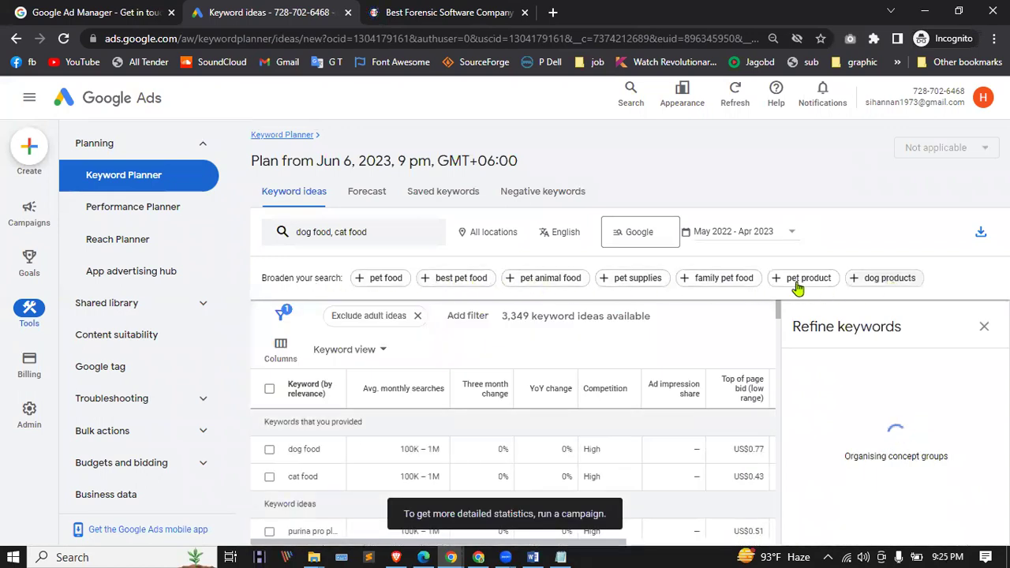
Step: Scroll the keyword ideas, zoom the browser to 80% to show the top-of-page bid columns, then return to the top
{"action": "scroll", "coordinate": [370, 425], "scroll_direction": "down", "scroll_amount": 1}
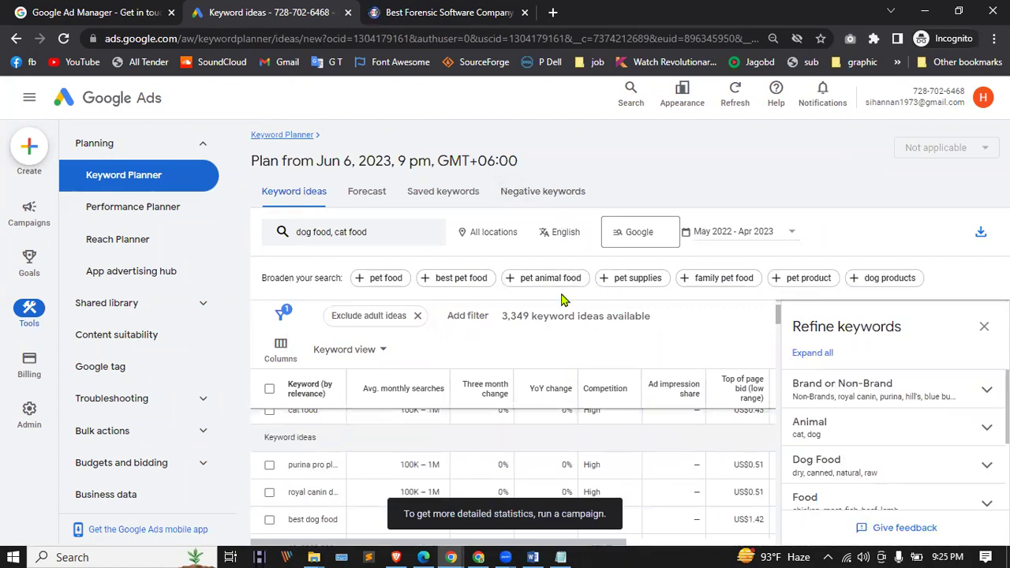
{"action": "scroll", "coordinate": [418, 375], "scroll_direction": "down", "scroll_amount": 3}
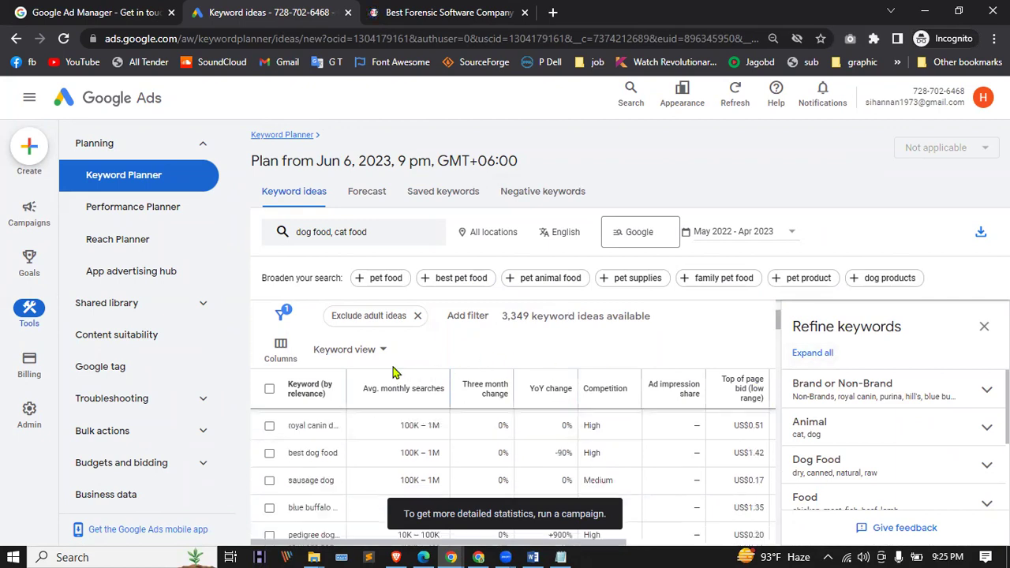
{"action": "scroll", "coordinate": [330, 434], "scroll_direction": "down", "scroll_amount": 2}
{"action": "scroll", "coordinate": [329, 435], "scroll_direction": "down", "scroll_amount": 5}
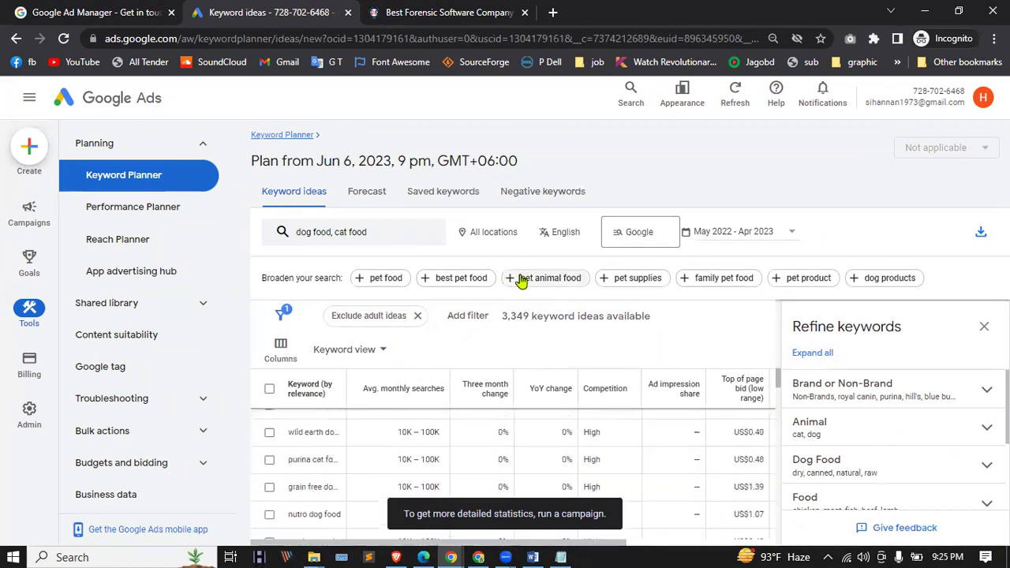
{"action": "key", "text": "ctrl+minus"}
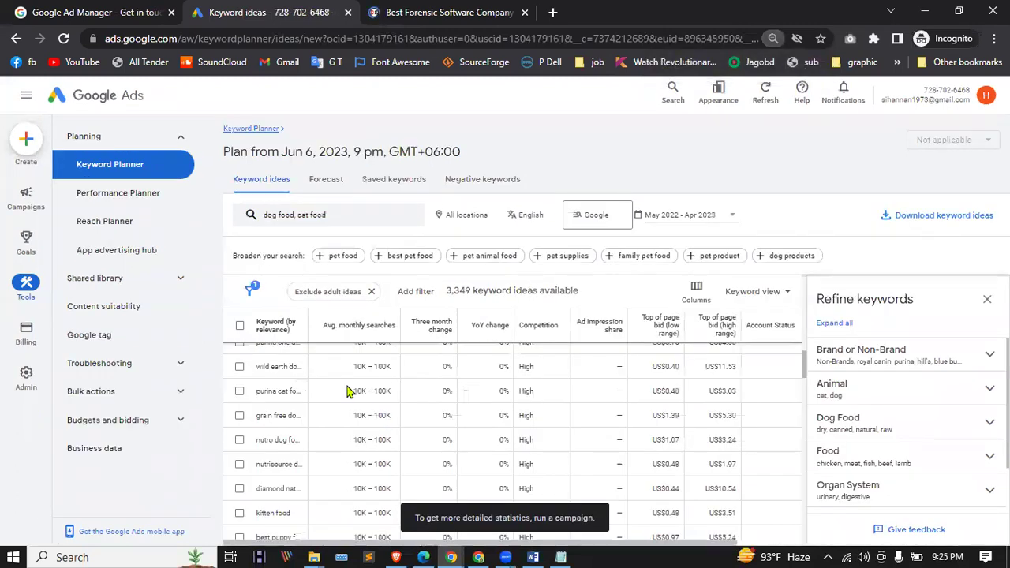
{"action": "scroll", "coordinate": [355, 399], "scroll_direction": "up", "scroll_amount": 10}
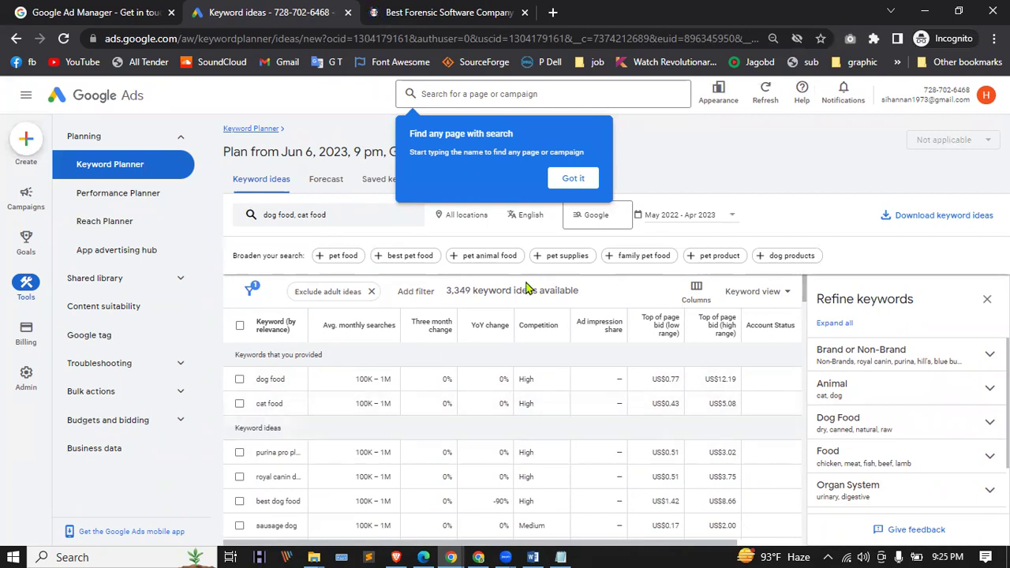
Step: Dismiss the find-any-page search tip, review the bid columns, and go to Billing
{"action": "left_click", "coordinate": [573, 180]}
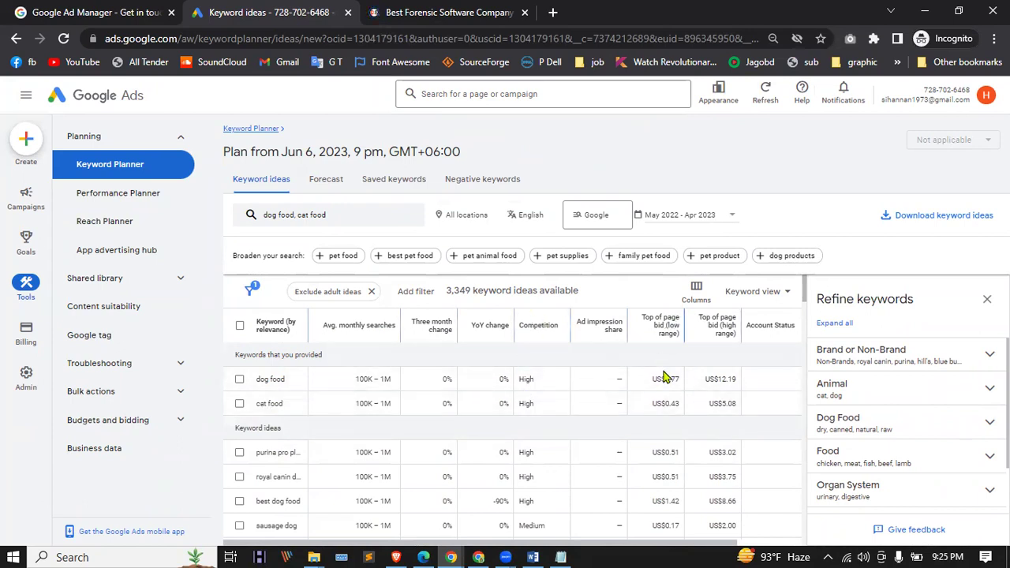
{"action": "mouse_move", "coordinate": [672, 328]}
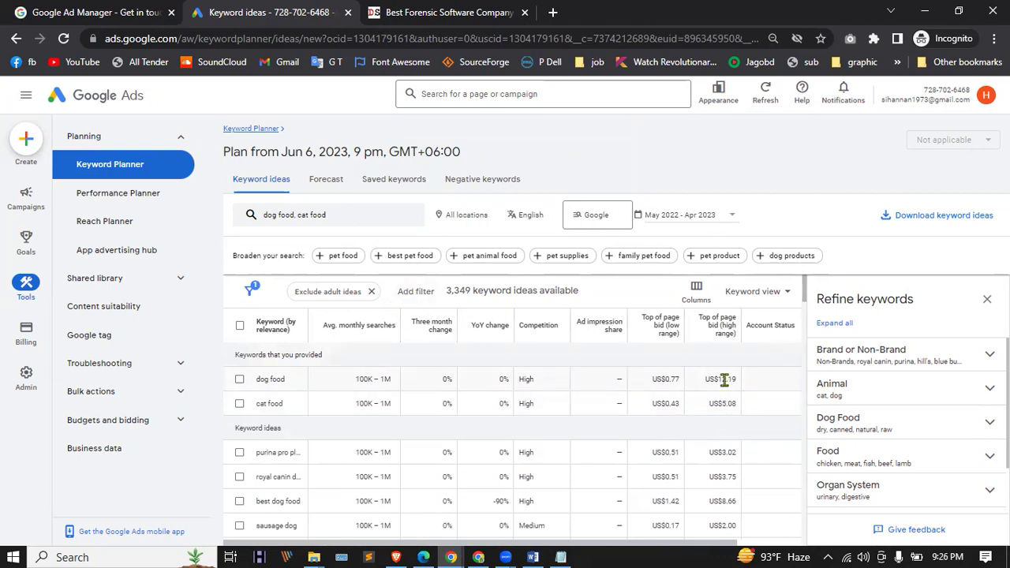
{"action": "scroll", "coordinate": [302, 424], "scroll_direction": "down", "scroll_amount": 1}
{"action": "scroll", "coordinate": [305, 426], "scroll_direction": "down", "scroll_amount": 3}
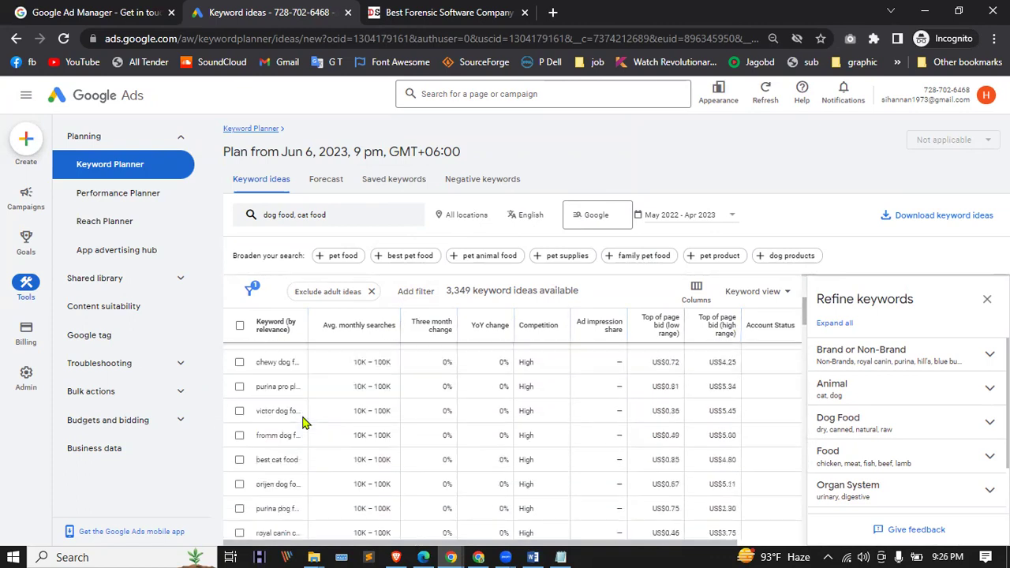
{"action": "scroll", "coordinate": [316, 430], "scroll_direction": "up", "scroll_amount": 6}
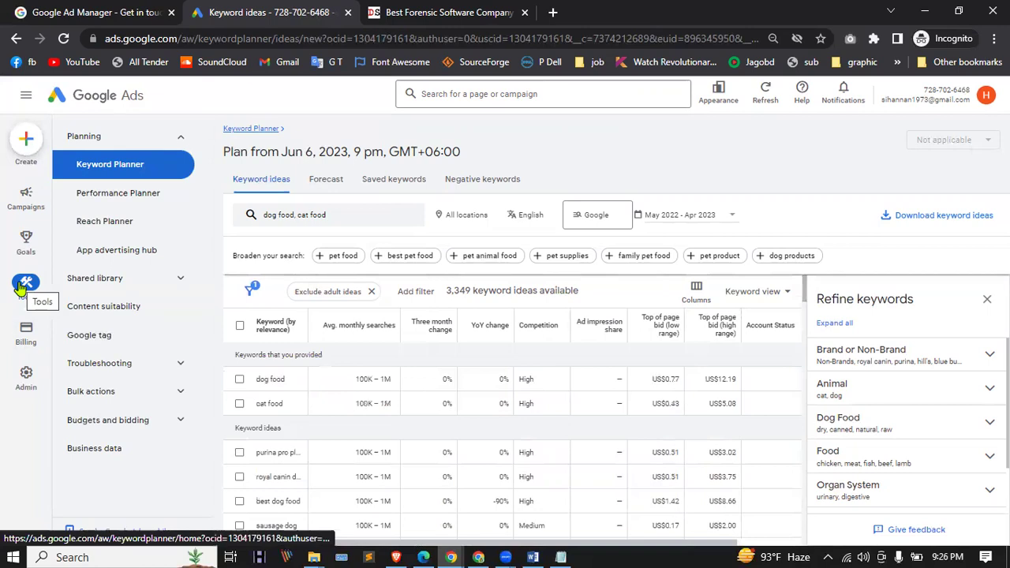
{"action": "left_click", "coordinate": [27, 341]}
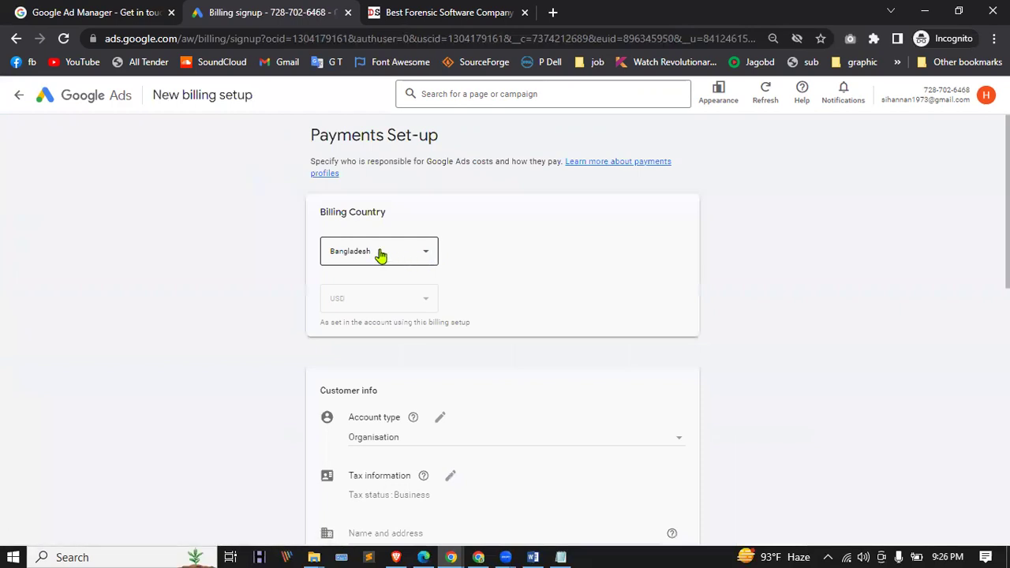
Step: Switch the billing account type from Organisation to Individual, making the tax status Personal
{"action": "scroll", "coordinate": [356, 297], "scroll_direction": "down", "scroll_amount": 2}
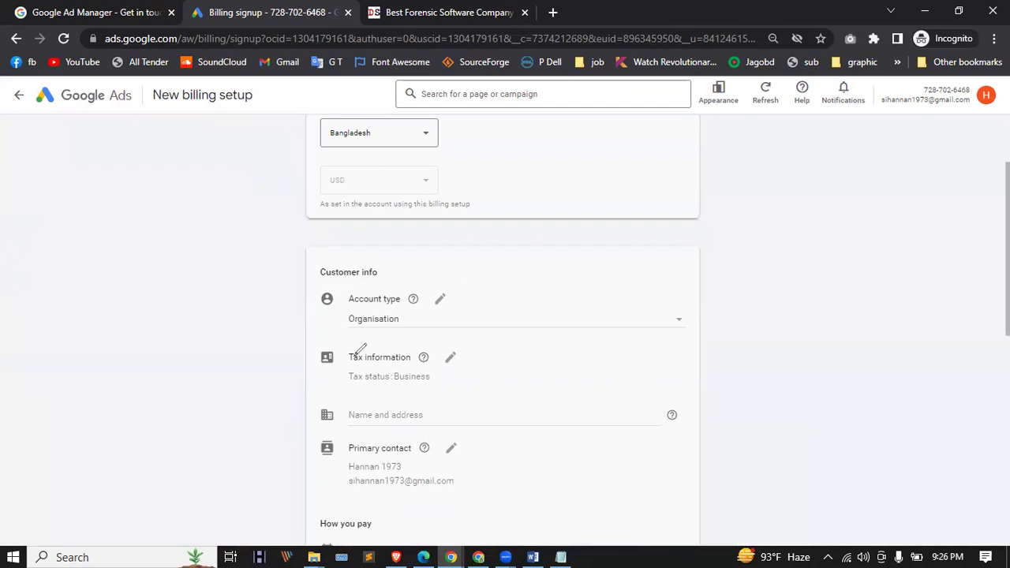
{"action": "mouse_move", "coordinate": [345, 310]}
{"action": "left_mouse_down"}
{"action": "mouse_move", "coordinate": [438, 309]}
{"action": "mouse_move", "coordinate": [367, 304]}
{"action": "mouse_move", "coordinate": [421, 342]}
{"action": "mouse_move", "coordinate": [313, 325]}
{"action": "mouse_move", "coordinate": [365, 304]}
{"action": "left_mouse_up"}
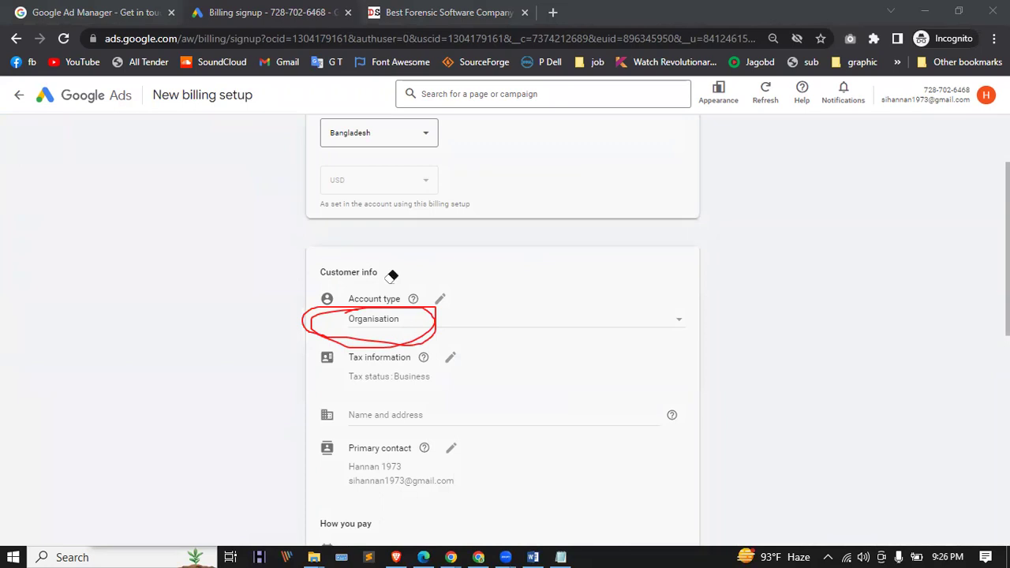
{"action": "key", "text": "Escape"}
{"action": "left_click", "coordinate": [442, 300]}
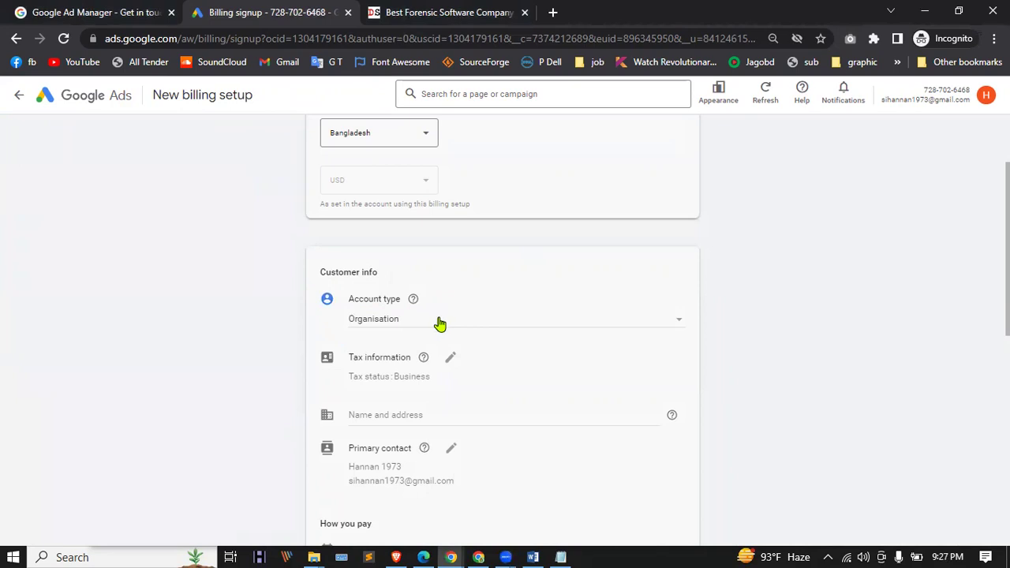
{"action": "left_click", "coordinate": [439, 321]}
{"action": "left_click", "coordinate": [440, 322]}
{"action": "left_click", "coordinate": [616, 318]}
{"action": "left_click", "coordinate": [375, 302]}
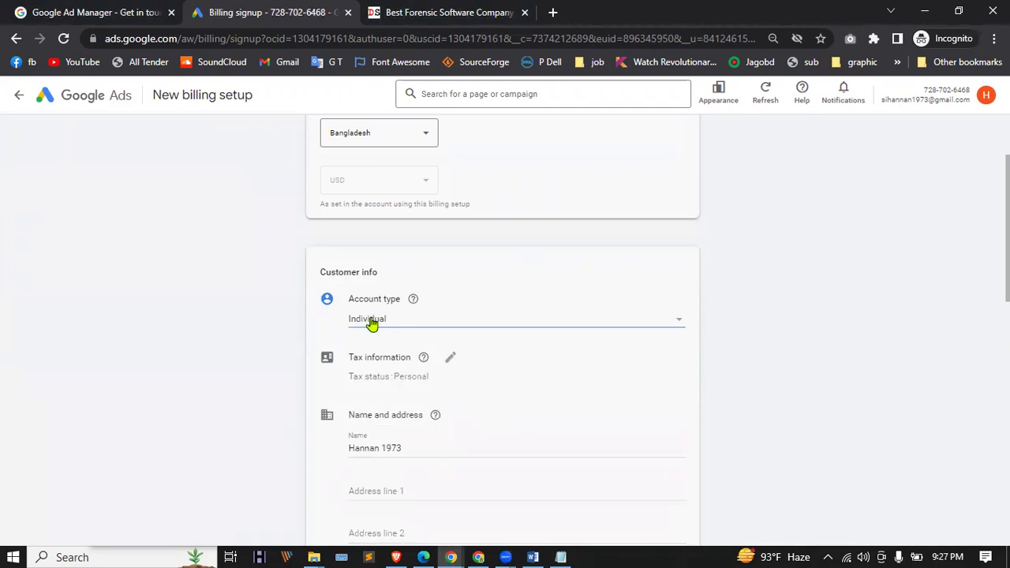
{"action": "scroll", "coordinate": [355, 338], "scroll_direction": "down", "scroll_amount": 1}
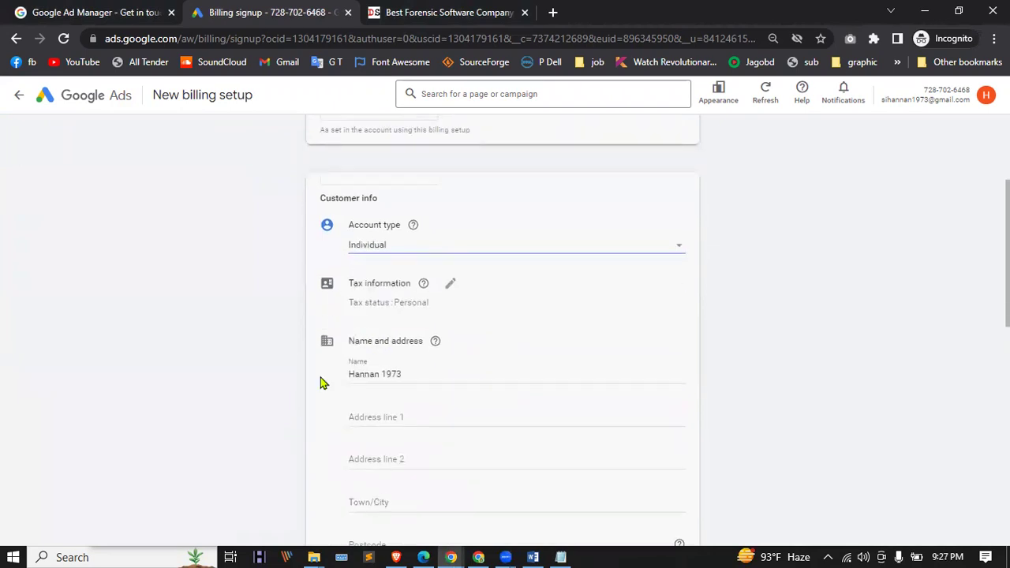
{"action": "scroll", "coordinate": [386, 394], "scroll_direction": "down", "scroll_amount": 2}
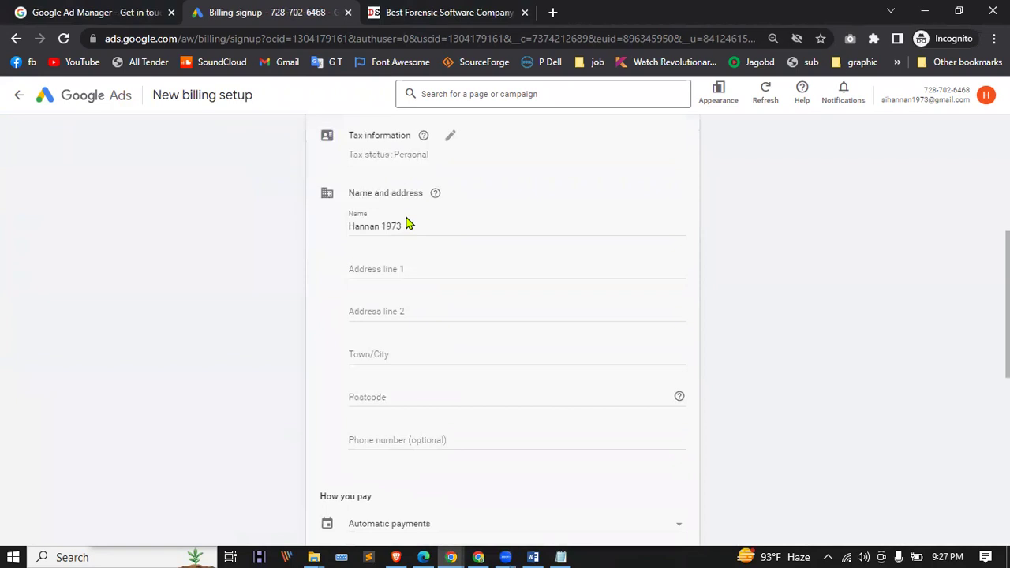
{"action": "scroll", "coordinate": [400, 268], "scroll_direction": "down", "scroll_amount": 1}
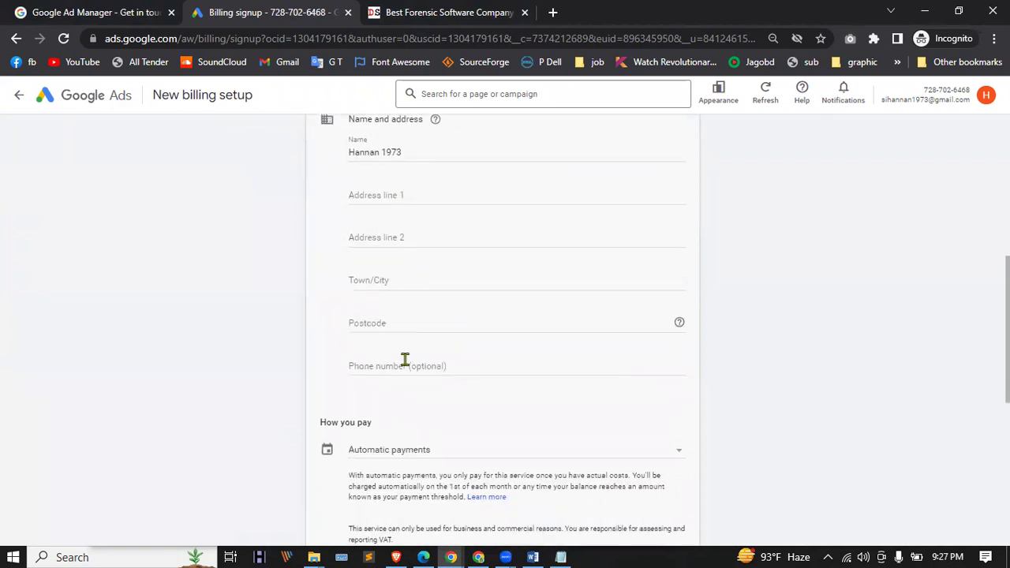
{"action": "scroll", "coordinate": [427, 229], "scroll_direction": "down", "scroll_amount": 2}
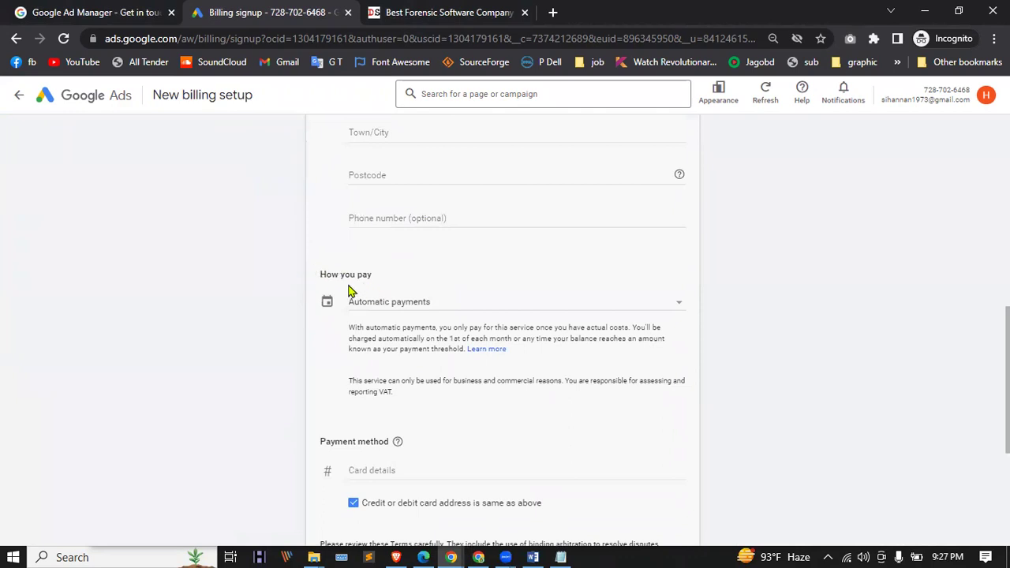
{"action": "scroll", "coordinate": [352, 288], "scroll_direction": "down", "scroll_amount": 1}
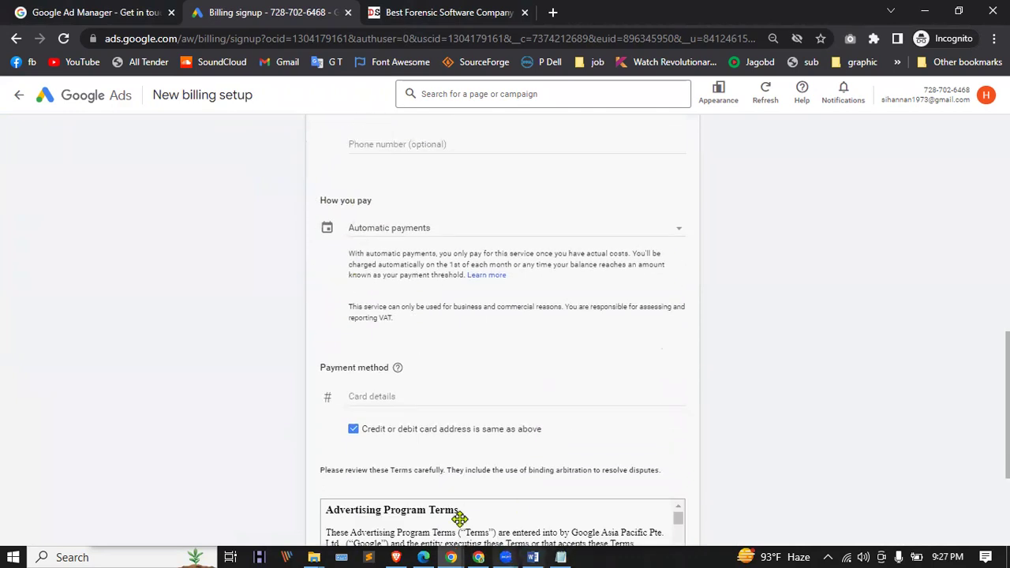
{"action": "mouse_move", "coordinate": [342, 170]}
{"action": "left_mouse_down"}
{"action": "mouse_move", "coordinate": [332, 189]}
{"action": "mouse_move", "coordinate": [388, 269]}
{"action": "mouse_move", "coordinate": [446, 175]}
{"action": "mouse_move", "coordinate": [318, 233]}
{"action": "mouse_move", "coordinate": [472, 191]}
{"action": "mouse_move", "coordinate": [324, 189]}
{"action": "mouse_move", "coordinate": [456, 191]}
{"action": "left_mouse_up"}
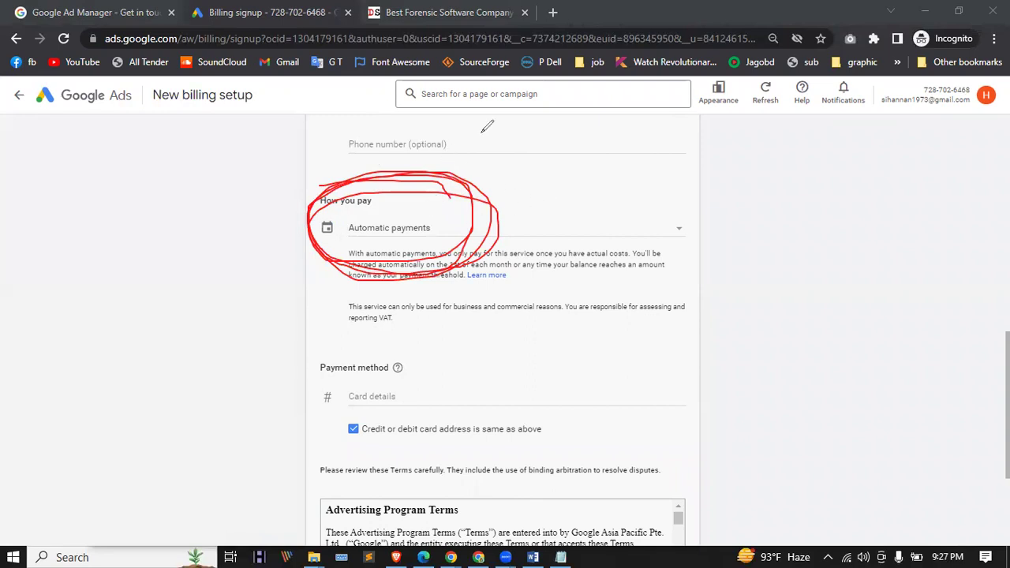
{"action": "key", "text": "e"}
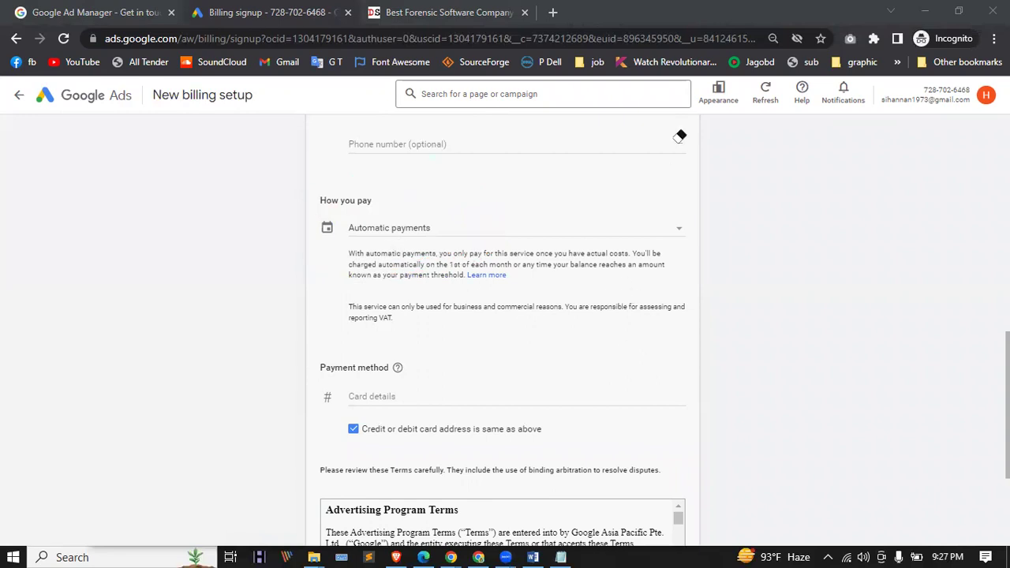
Step: Choose Manual payments with a prepaid amount and start entering card details
{"action": "left_click", "coordinate": [673, 229]}
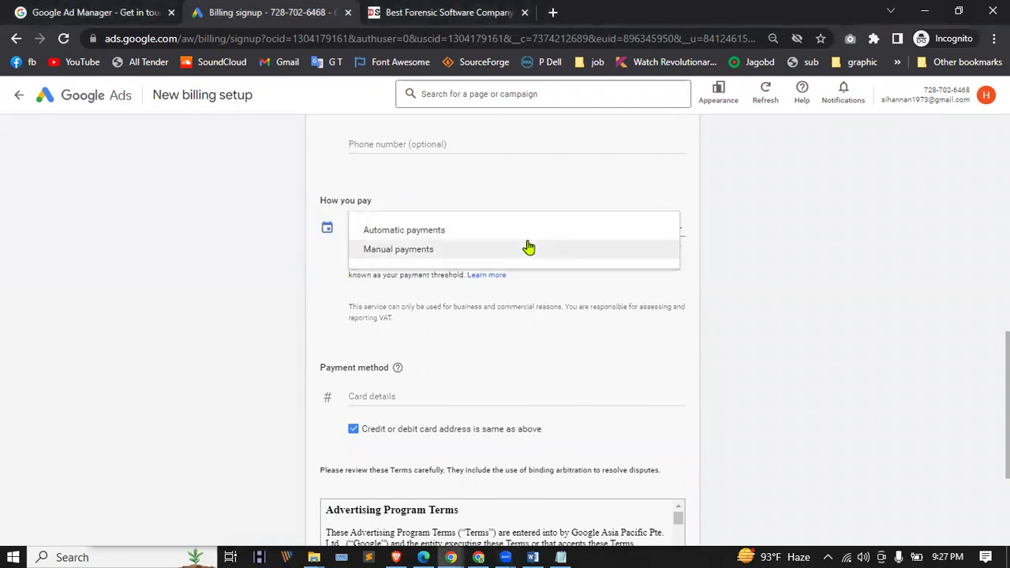
{"action": "left_click", "coordinate": [470, 251]}
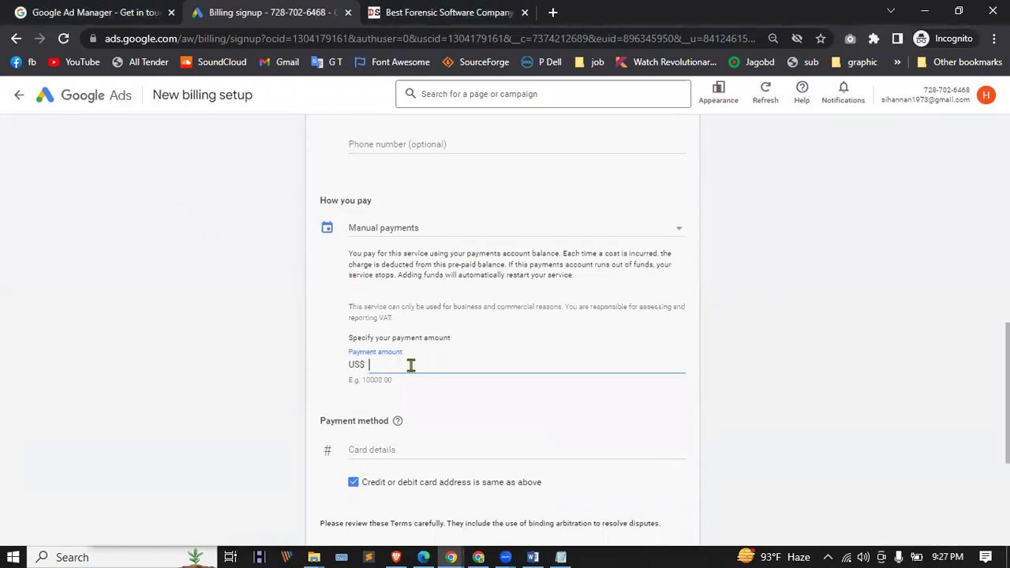
{"action": "scroll", "coordinate": [411, 364], "scroll_direction": "down", "scroll_amount": 2}
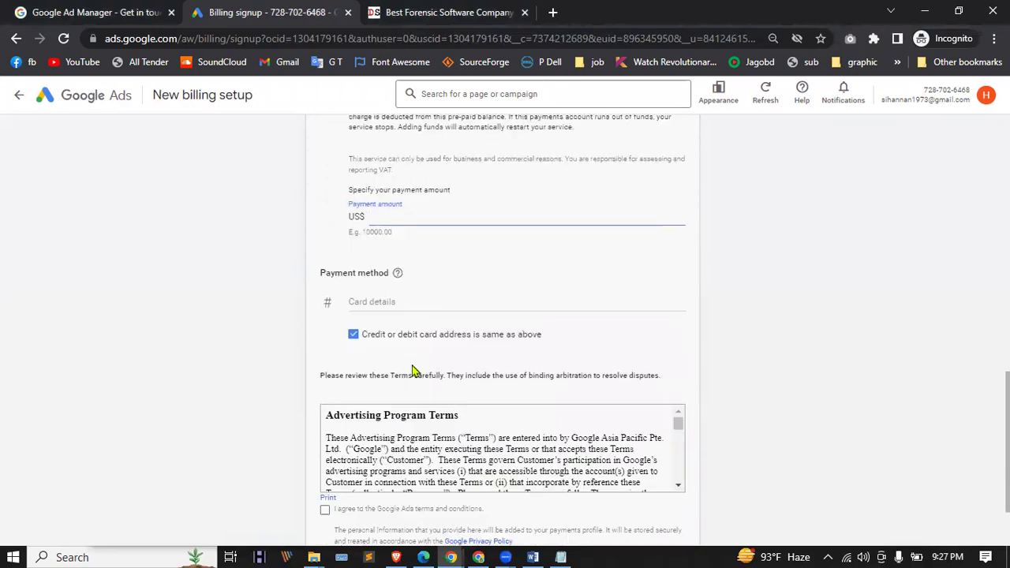
{"action": "left_click", "coordinate": [408, 307]}
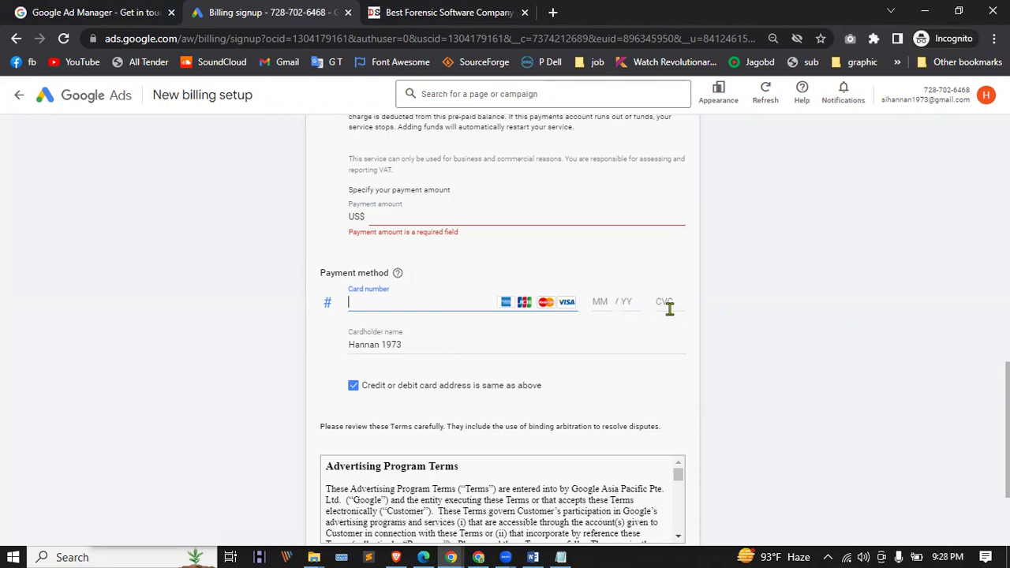
Step: Agree to the Google Ads terms and conditions and submit the billing setup
{"action": "scroll", "coordinate": [399, 331], "scroll_direction": "down", "scroll_amount": 1}
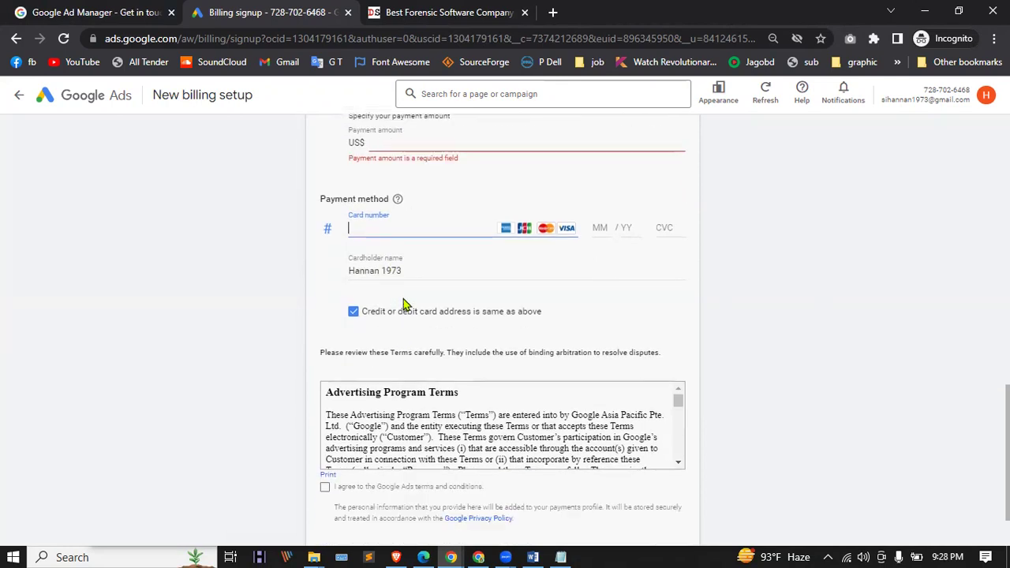
{"action": "left_click_drag", "start_coordinate": [401, 266], "coordinate": [271, 289]}
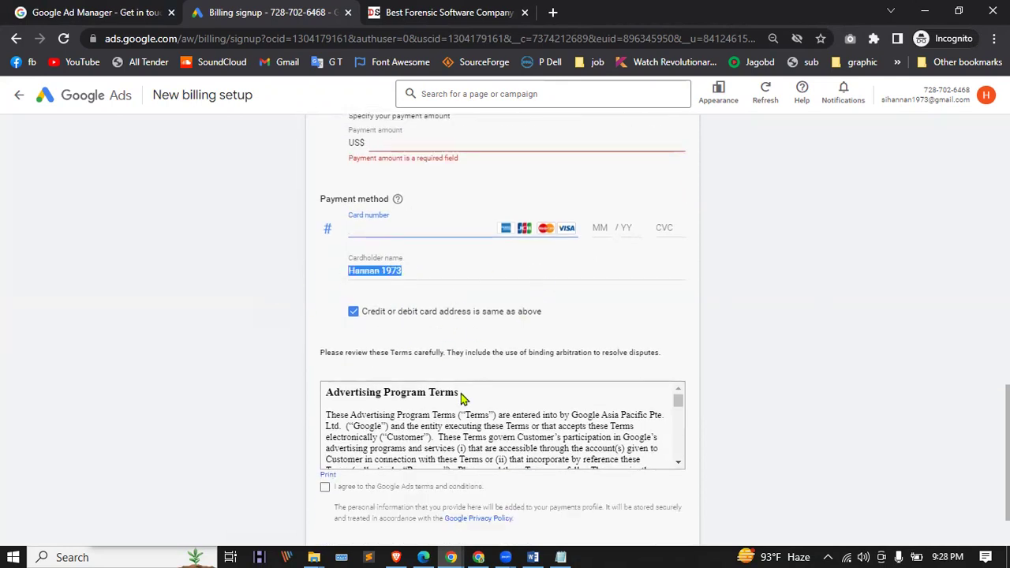
{"action": "scroll", "coordinate": [427, 418], "scroll_direction": "down", "scroll_amount": 1}
{"action": "left_click", "coordinate": [324, 488]}
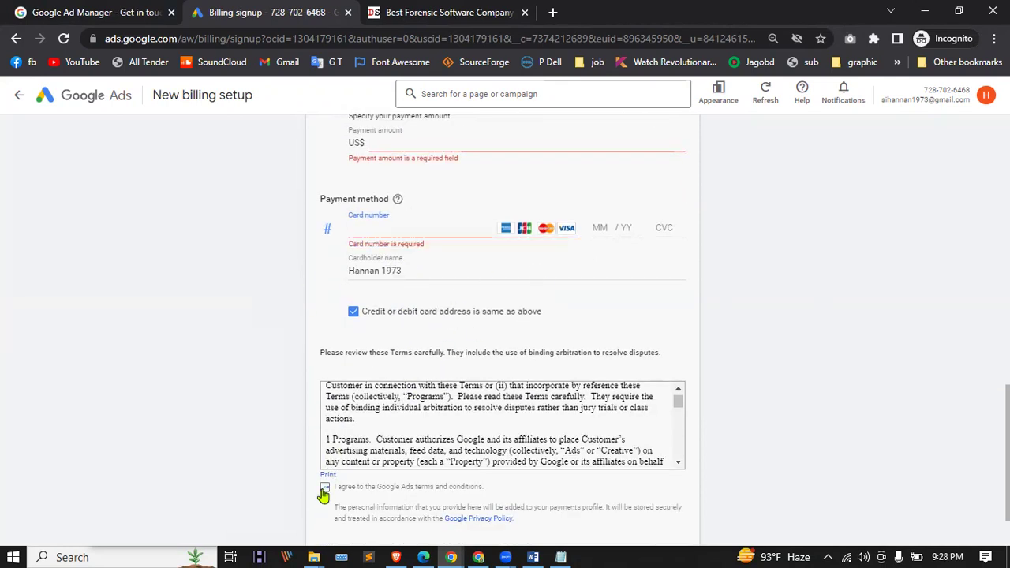
{"action": "scroll", "coordinate": [641, 460], "scroll_direction": "down", "scroll_amount": 1}
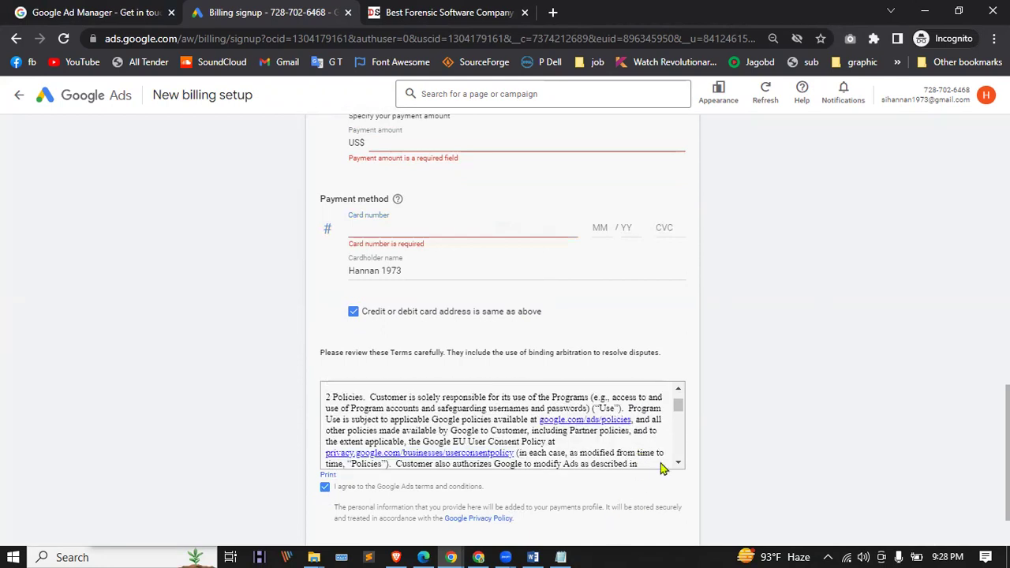
{"action": "scroll", "coordinate": [669, 468], "scroll_direction": "down", "scroll_amount": 2}
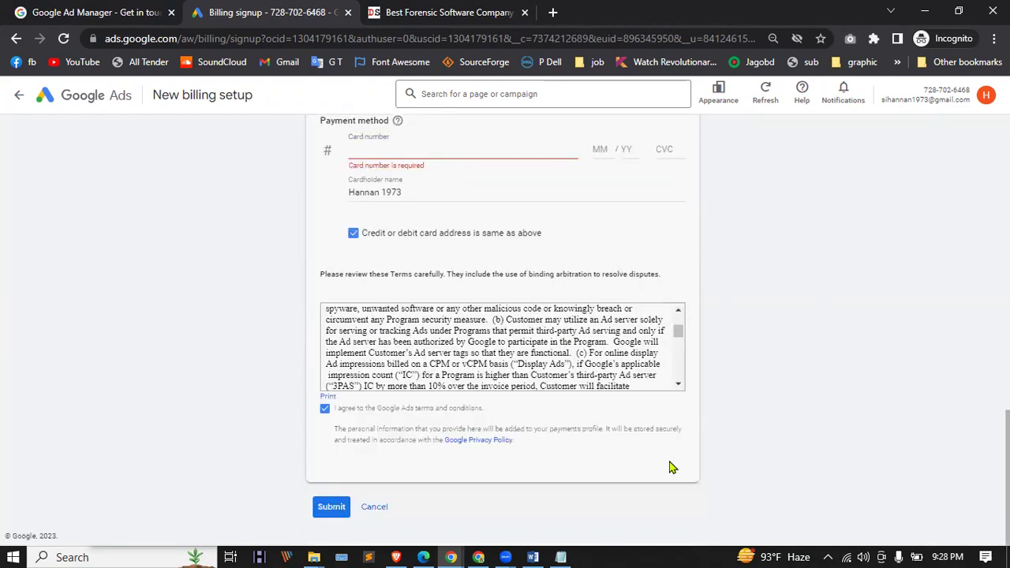
{"action": "left_click", "coordinate": [333, 511]}
Step: Scroll back to the top and leave New billing setup for the Overview page
{"action": "scroll", "coordinate": [350, 322], "scroll_direction": "down", "scroll_amount": 5}
{"action": "scroll", "coordinate": [126, 367], "scroll_direction": "up", "scroll_amount": 8}
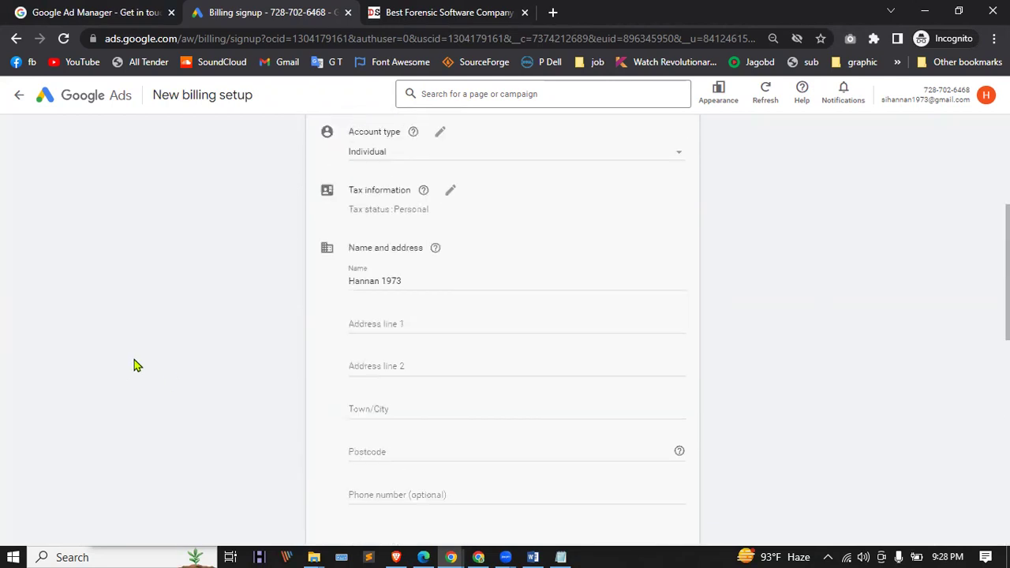
{"action": "scroll", "coordinate": [134, 366], "scroll_direction": "up", "scroll_amount": 4}
{"action": "left_click", "coordinate": [17, 98]}
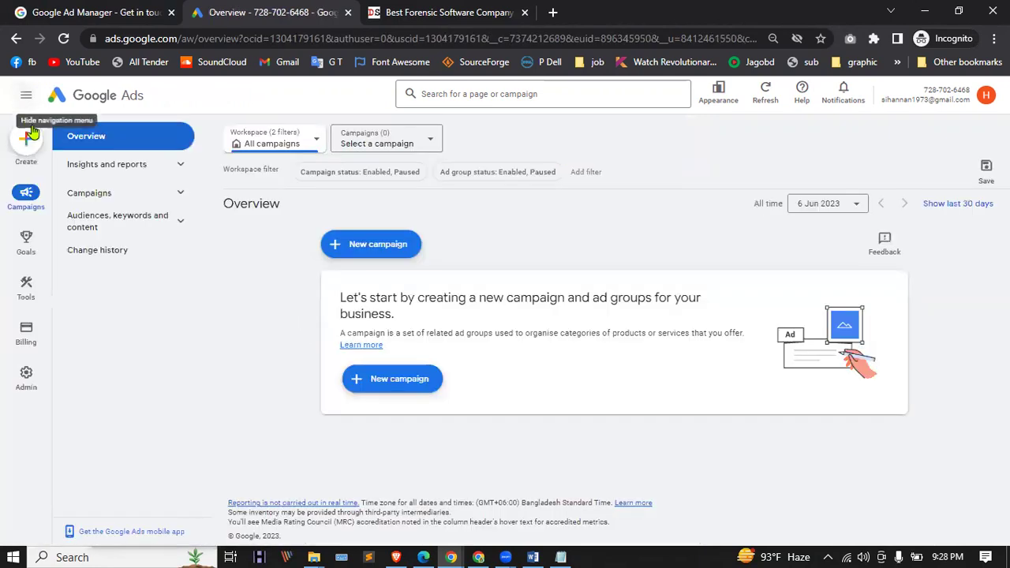
Step: Open Admin > Access and security to see the account's single Admin user
{"action": "mouse_move", "coordinate": [23, 384]}
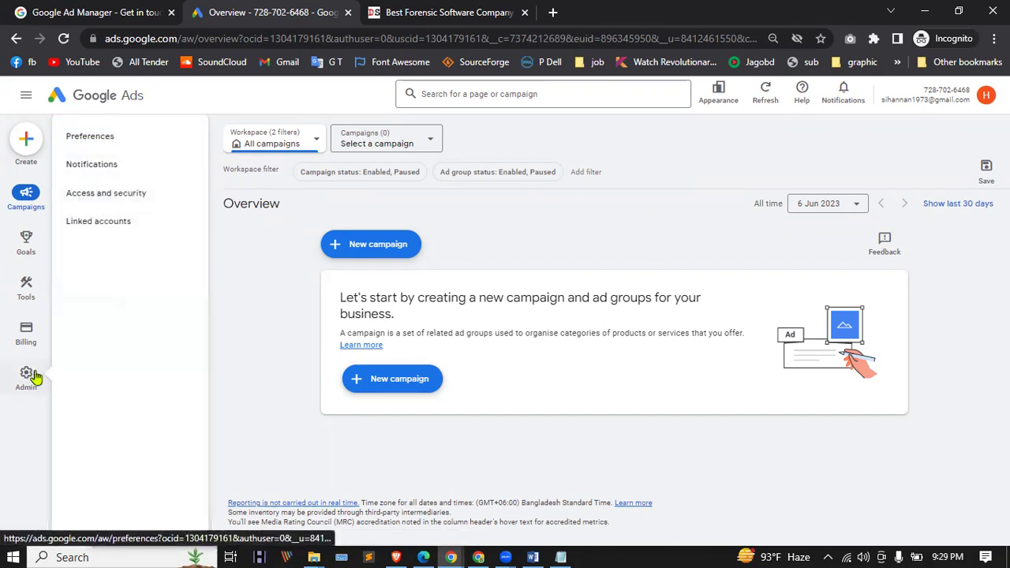
{"action": "left_click", "coordinate": [120, 200]}
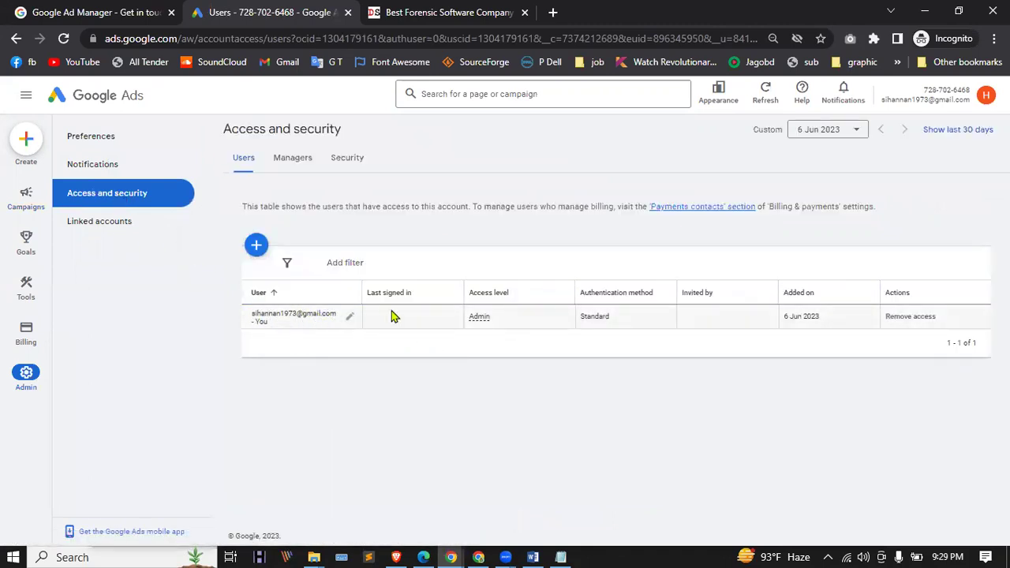
Step: Start a new user invitation and enter the invitee's e-mail address
{"action": "left_click", "coordinate": [257, 247]}
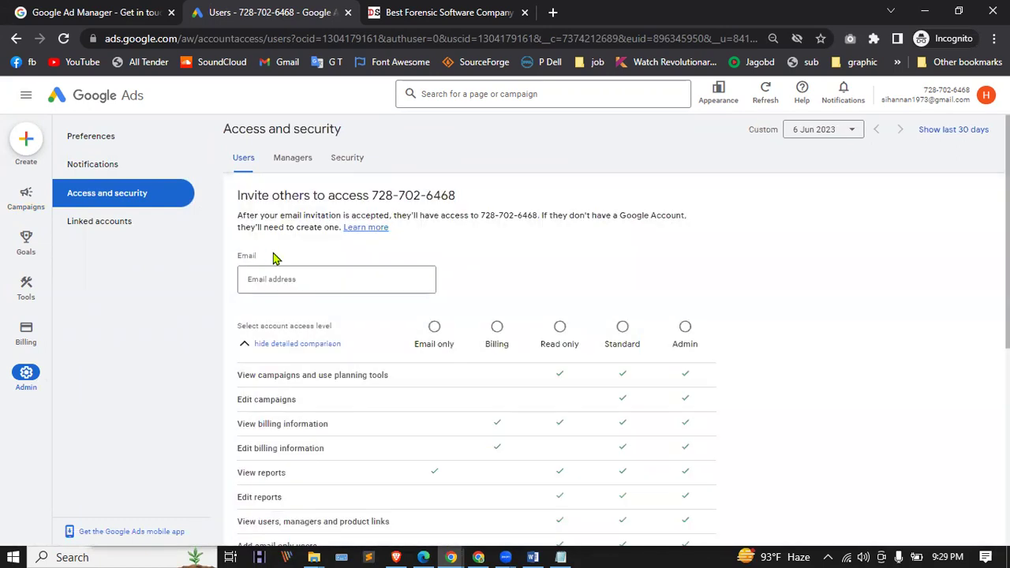
{"action": "left_click", "coordinate": [271, 281]}
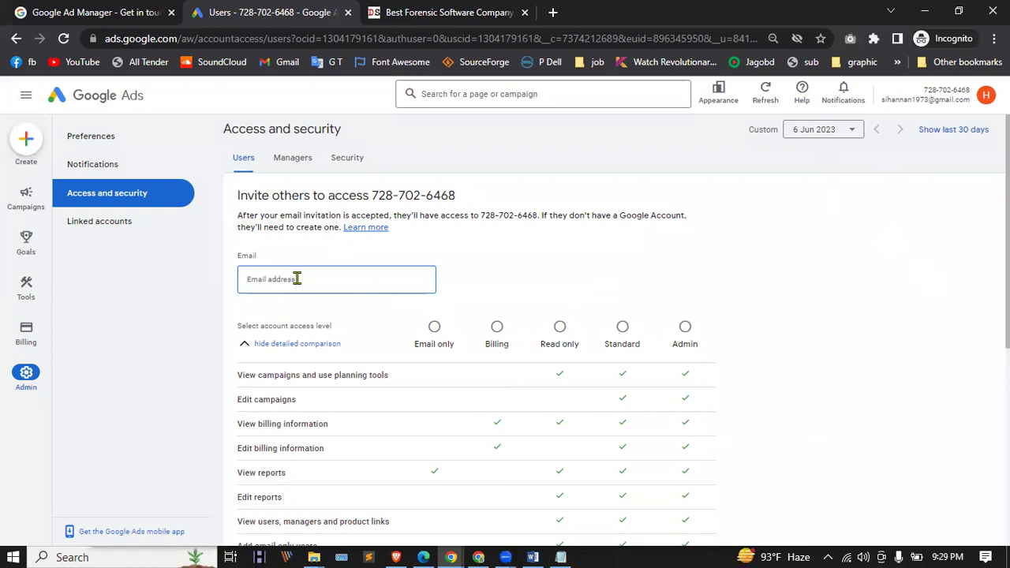
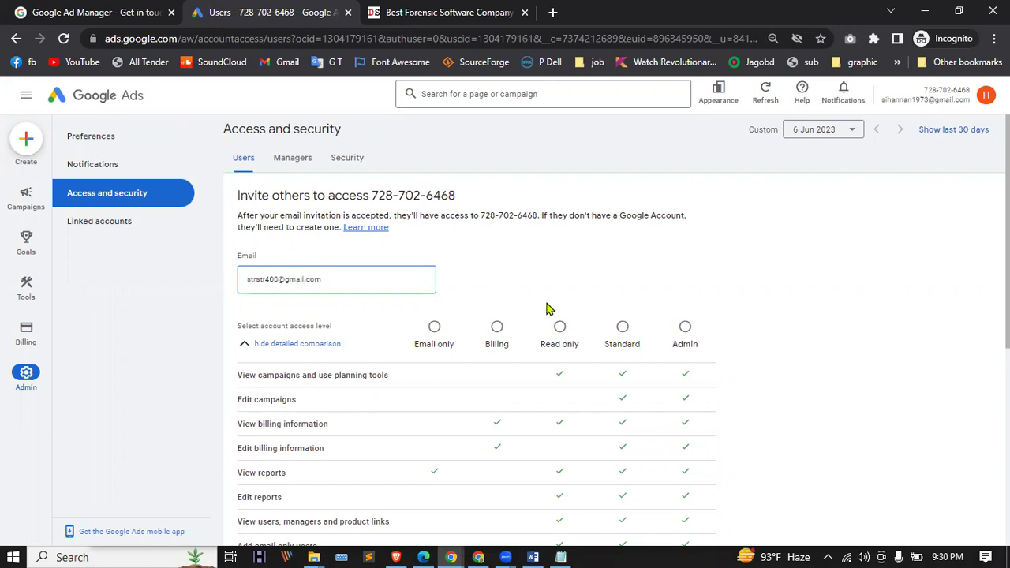
{"action": "scroll", "coordinate": [636, 318], "scroll_direction": "down", "scroll_amount": 1}
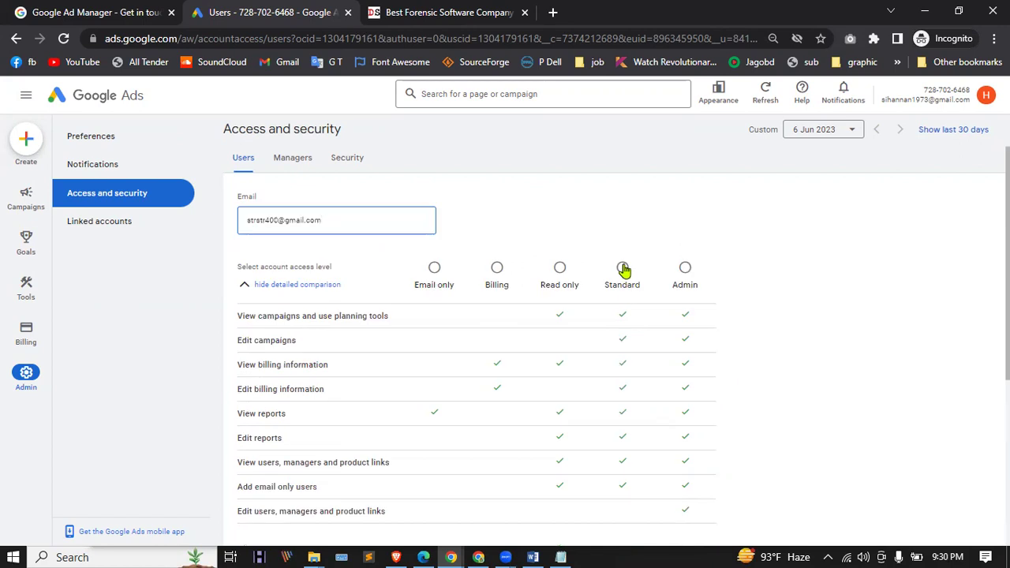
{"action": "scroll", "coordinate": [623, 271], "scroll_direction": "down", "scroll_amount": 1}
Step: Compare Standard and Admin access, settle on Admin, and send the invitation
{"action": "left_click", "coordinate": [623, 210]}
{"action": "left_click", "coordinate": [685, 210]}
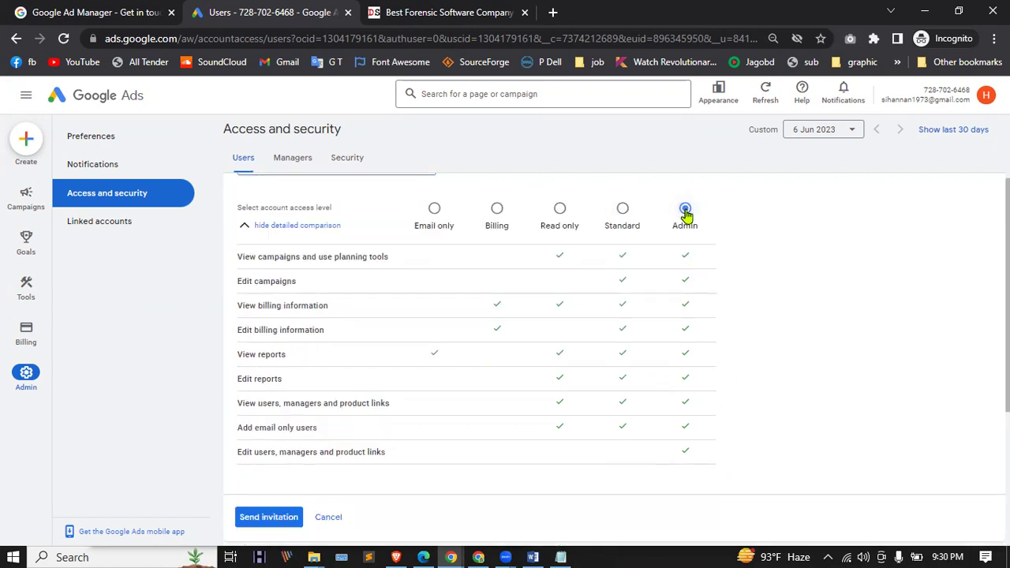
{"action": "left_click", "coordinate": [625, 212]}
{"action": "left_click", "coordinate": [684, 211]}
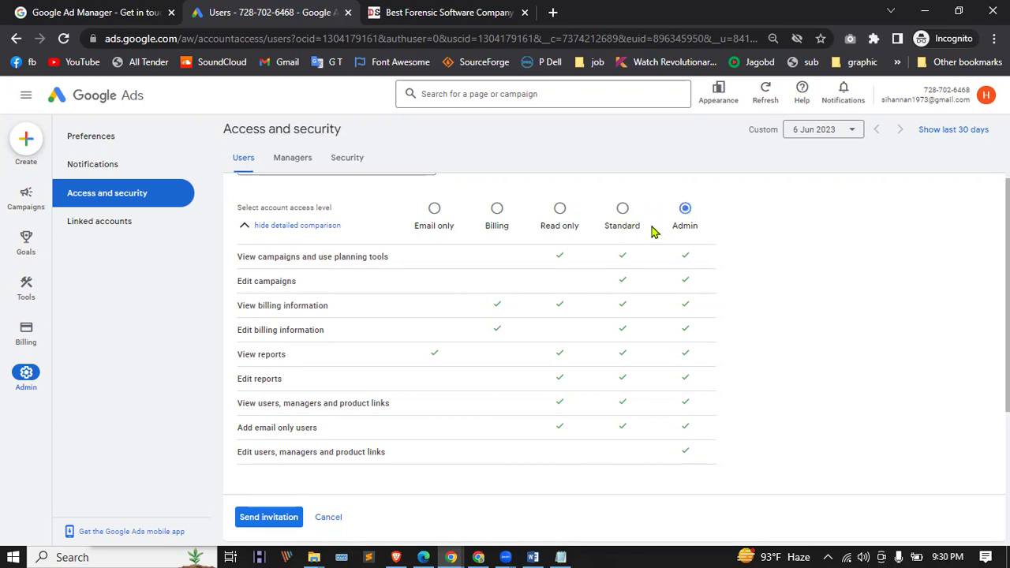
{"action": "left_click", "coordinate": [625, 211]}
{"action": "left_click", "coordinate": [682, 212]}
{"action": "scroll", "coordinate": [597, 226], "scroll_direction": "down", "scroll_amount": 1}
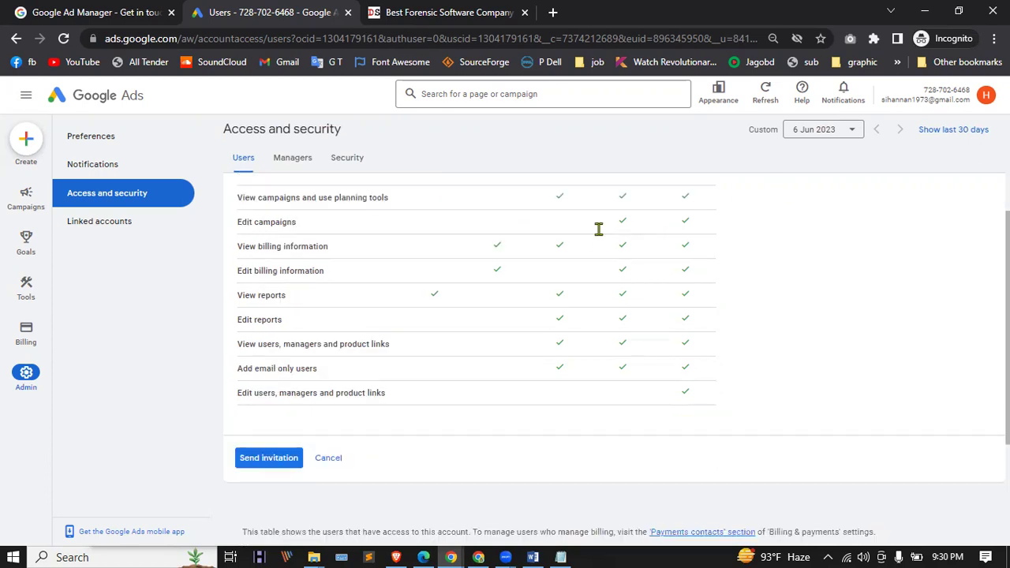
{"action": "left_click", "coordinate": [269, 459]}
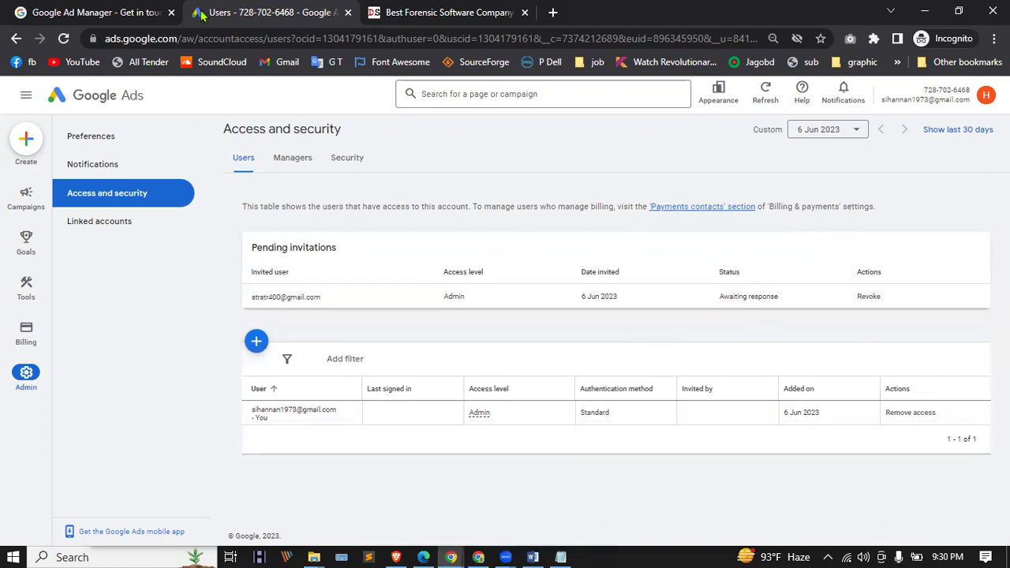
{"action": "key", "text": "alt+Tab"}
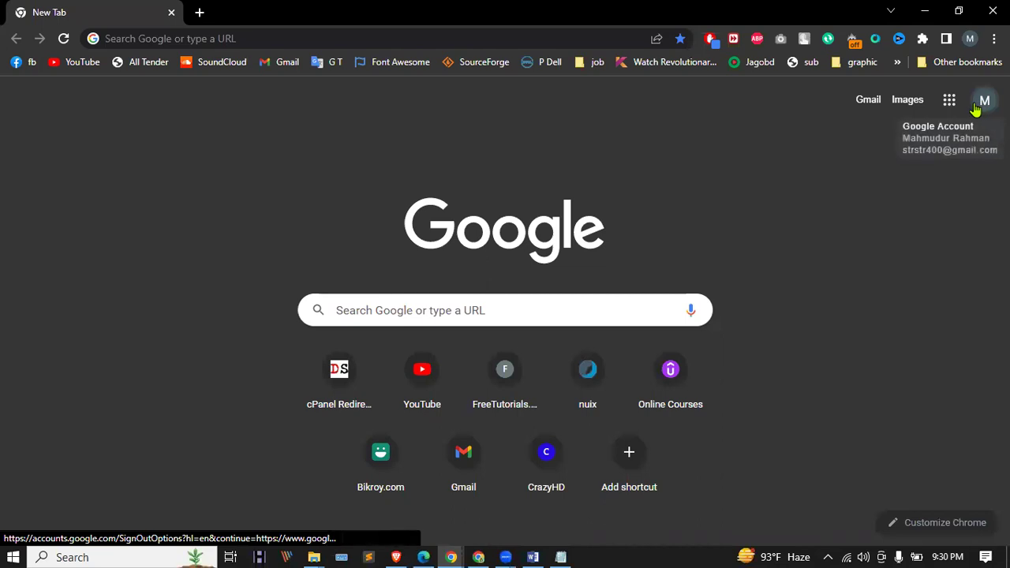
Step: Accept the Google Ads invitation from the invited account's Gmail, then return to the original users page
{"action": "left_click", "coordinate": [868, 99]}
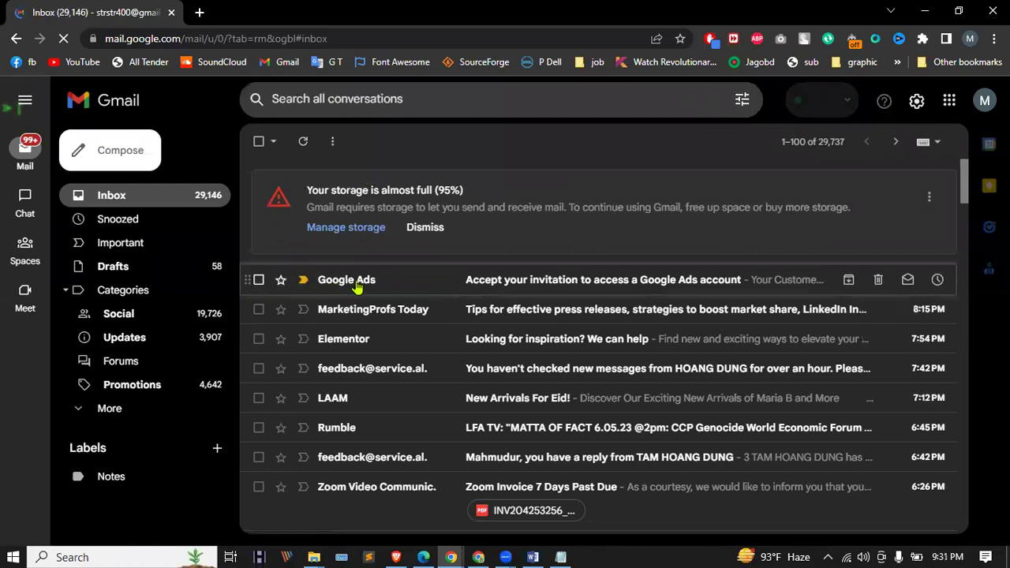
{"action": "left_click", "coordinate": [410, 281]}
{"action": "scroll", "coordinate": [426, 282], "scroll_direction": "down", "scroll_amount": 3}
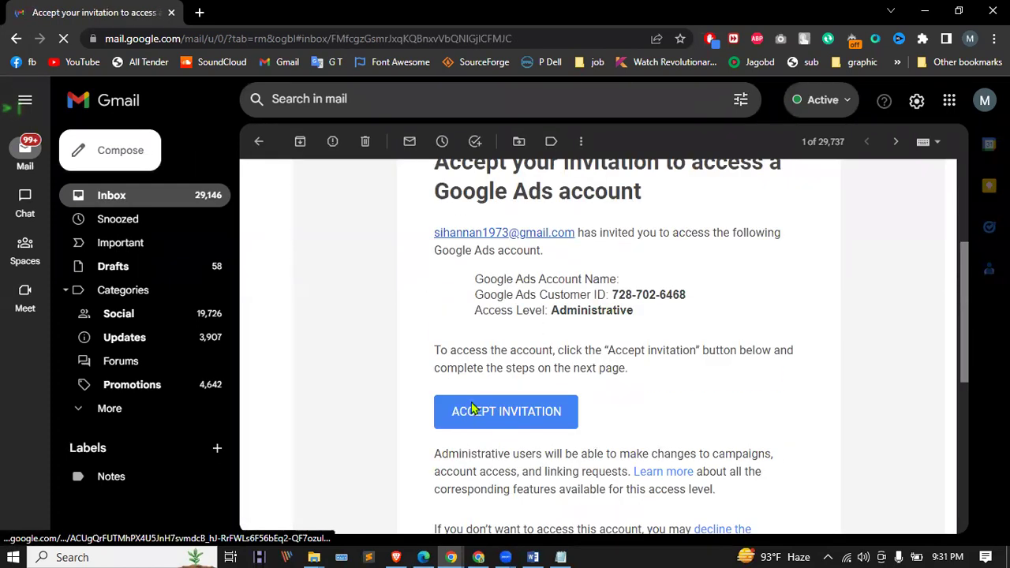
{"action": "left_click", "coordinate": [472, 411]}
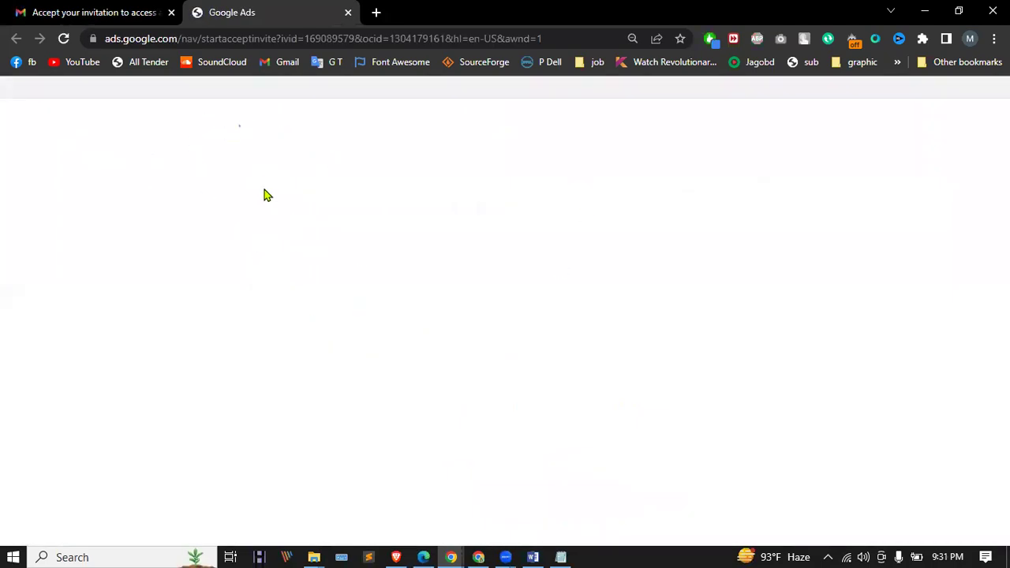
{"action": "left_click", "coordinate": [253, 289]}
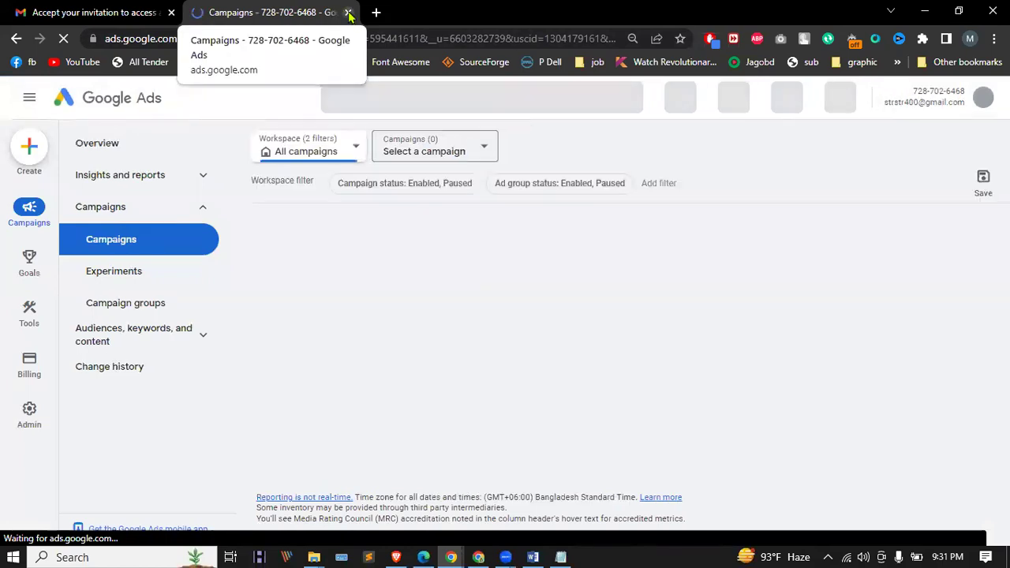
{"action": "left_click", "coordinate": [451, 558]}
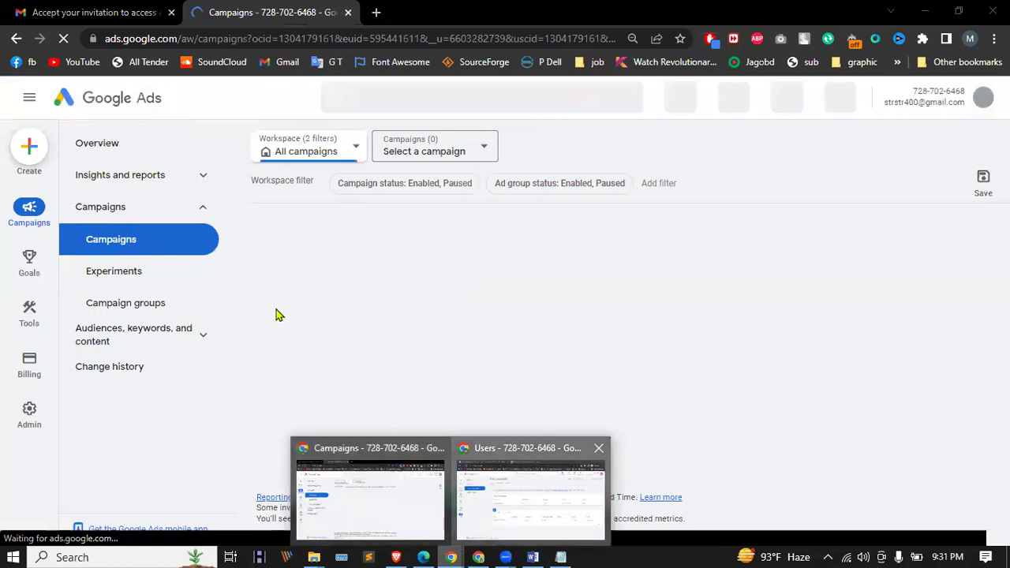
{"action": "left_click", "coordinate": [63, 41]}
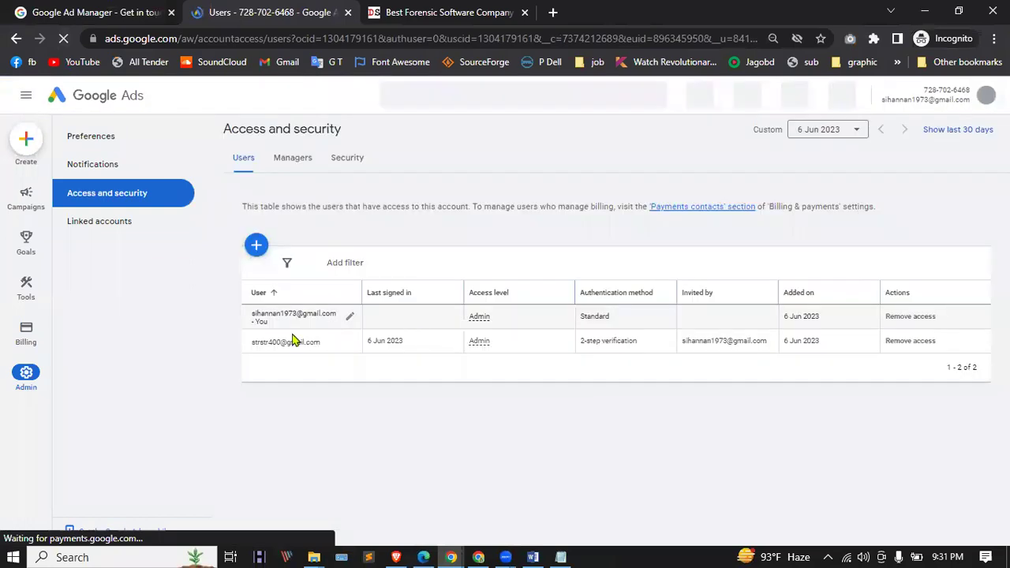
Step: Change the second user's access level to Standard, then Read only, then Billing
{"action": "left_click", "coordinate": [490, 341]}
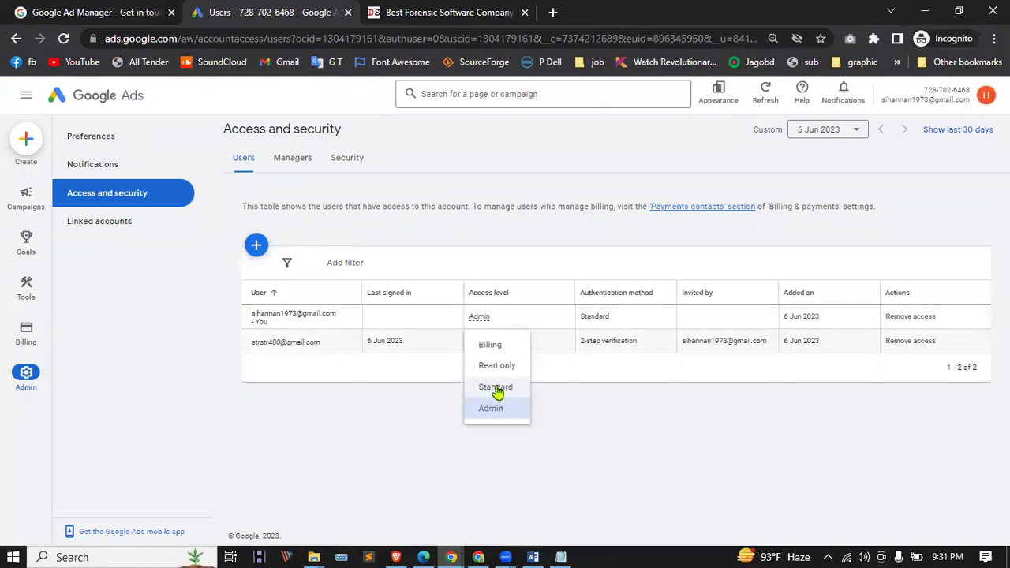
{"action": "left_click", "coordinate": [495, 387]}
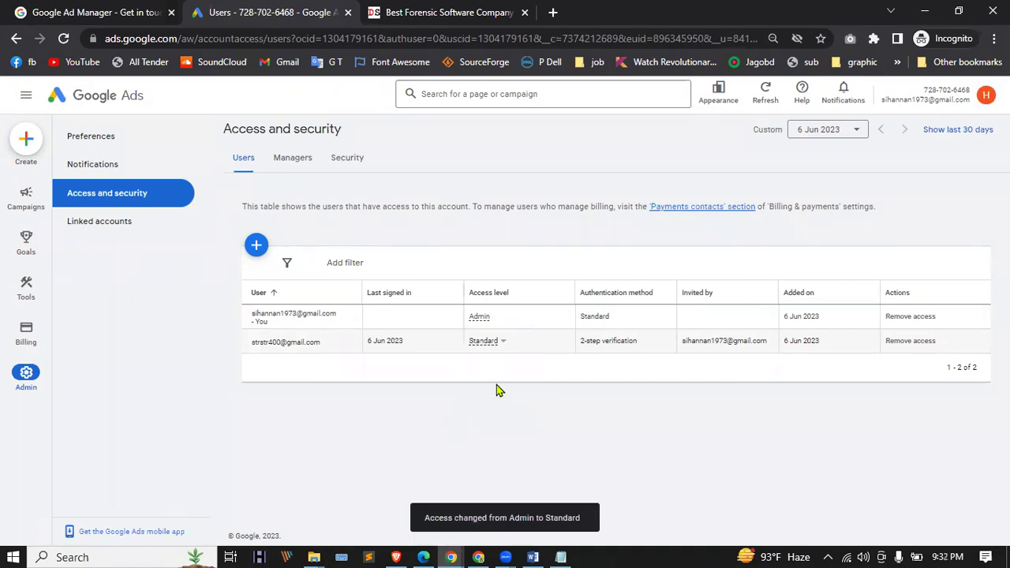
{"action": "left_click", "coordinate": [491, 348]}
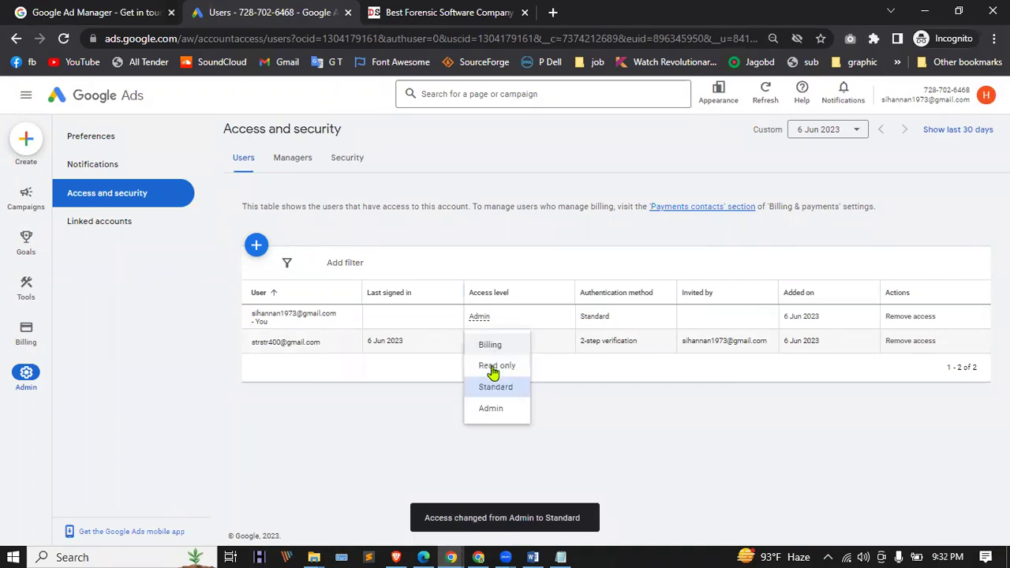
{"action": "left_click", "coordinate": [494, 367]}
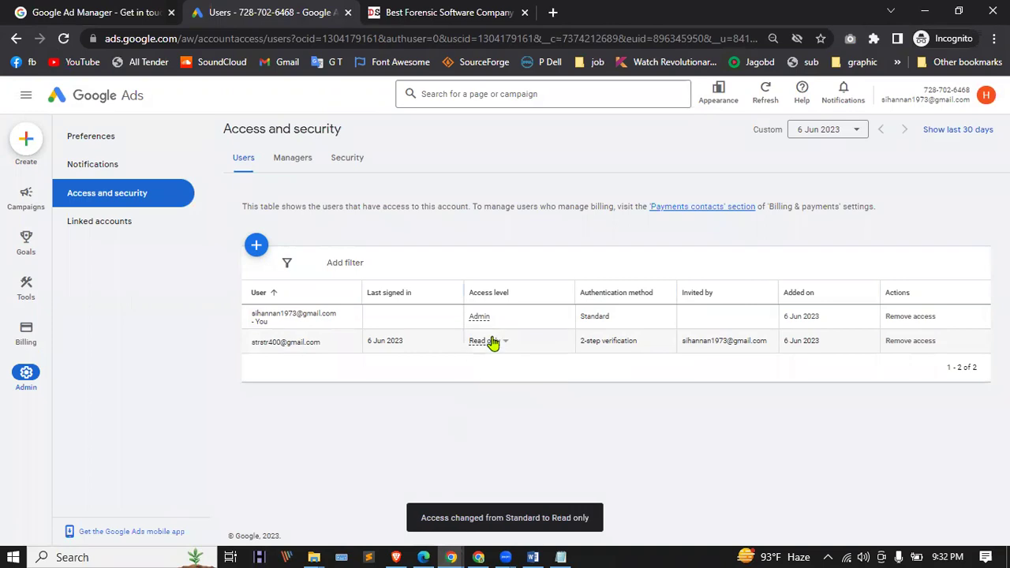
{"action": "left_click", "coordinate": [491, 343]}
{"action": "left_click", "coordinate": [490, 348]}
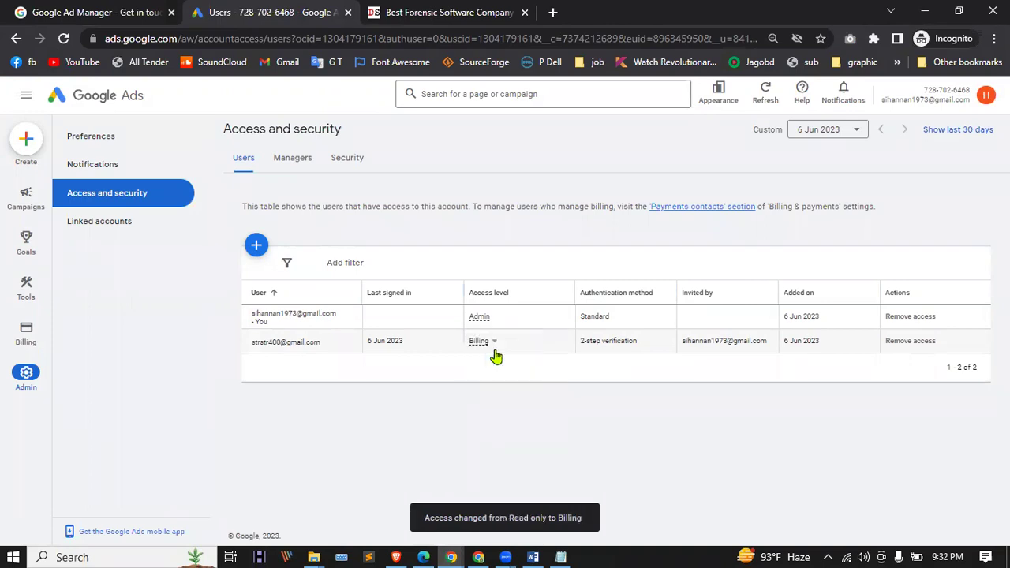
Step: Remove the second user's access entirely and reload the users page
{"action": "left_click", "coordinate": [912, 342]}
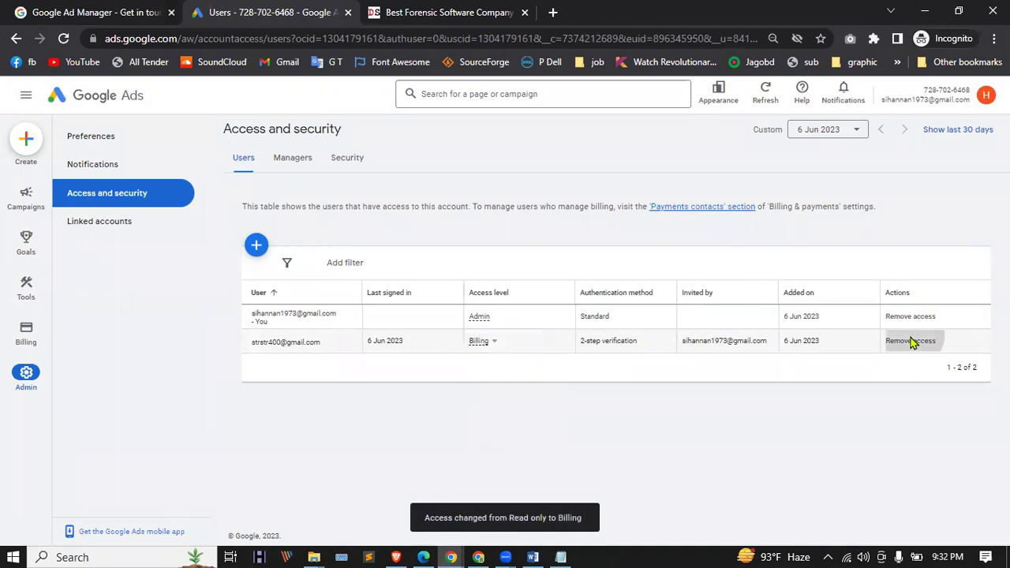
{"action": "left_click", "coordinate": [595, 337]}
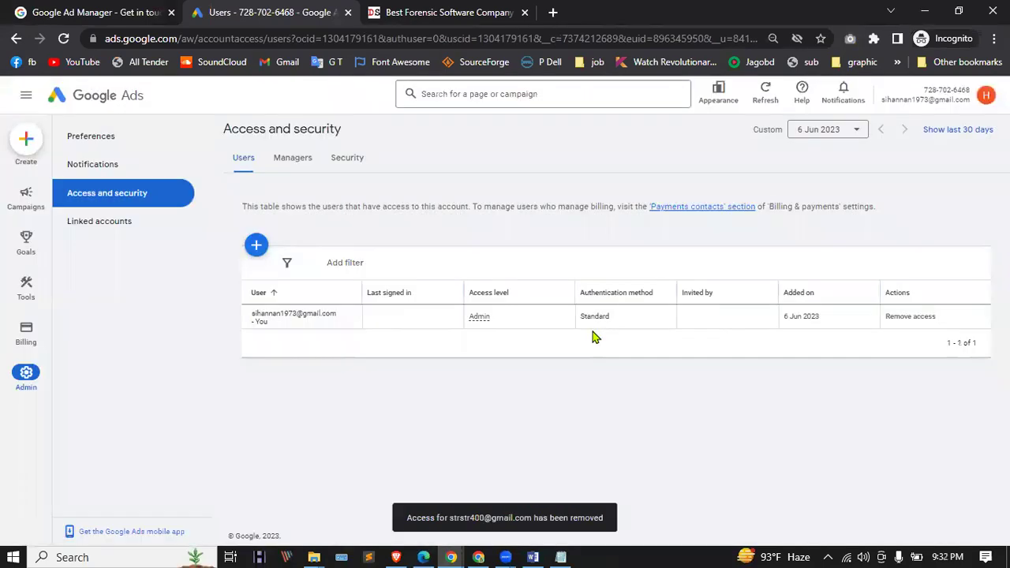
{"action": "left_click", "coordinate": [58, 41]}
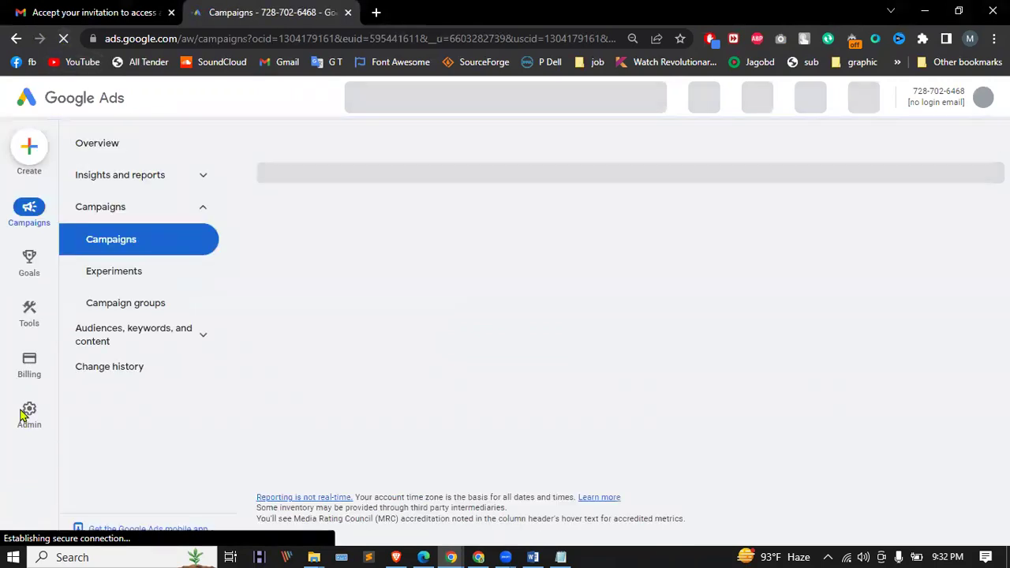
Step: Open Access and security as the invited user, close that tab, and reload Gmail
{"action": "mouse_move", "coordinate": [24, 415]}
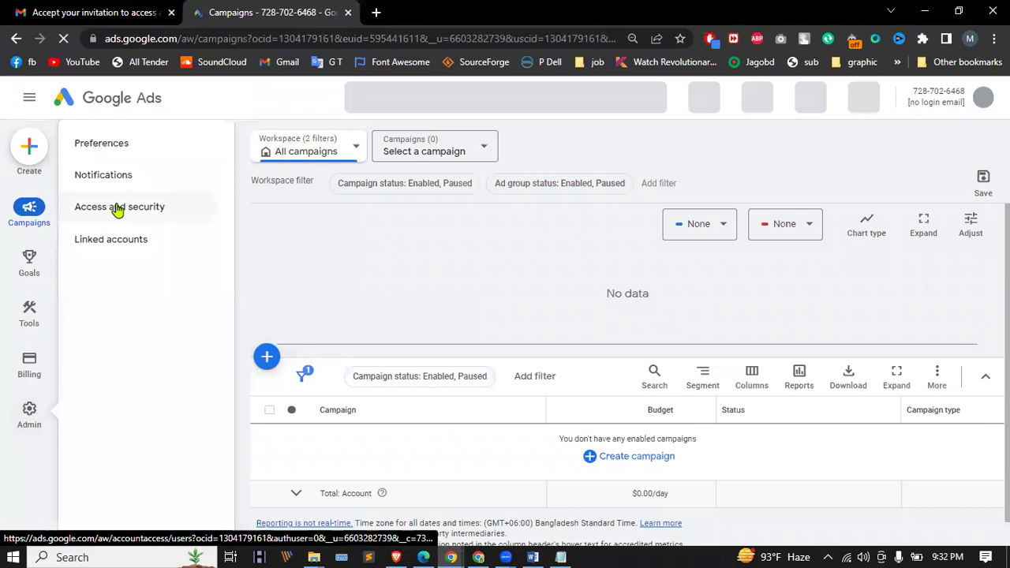
{"action": "left_click", "coordinate": [116, 210]}
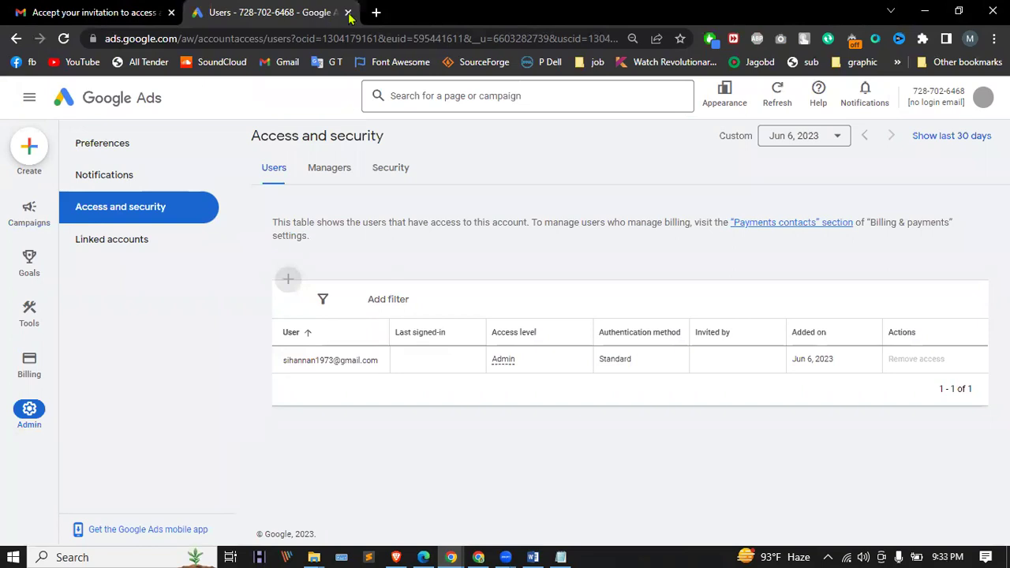
{"action": "key", "text": "ctrl+w"}
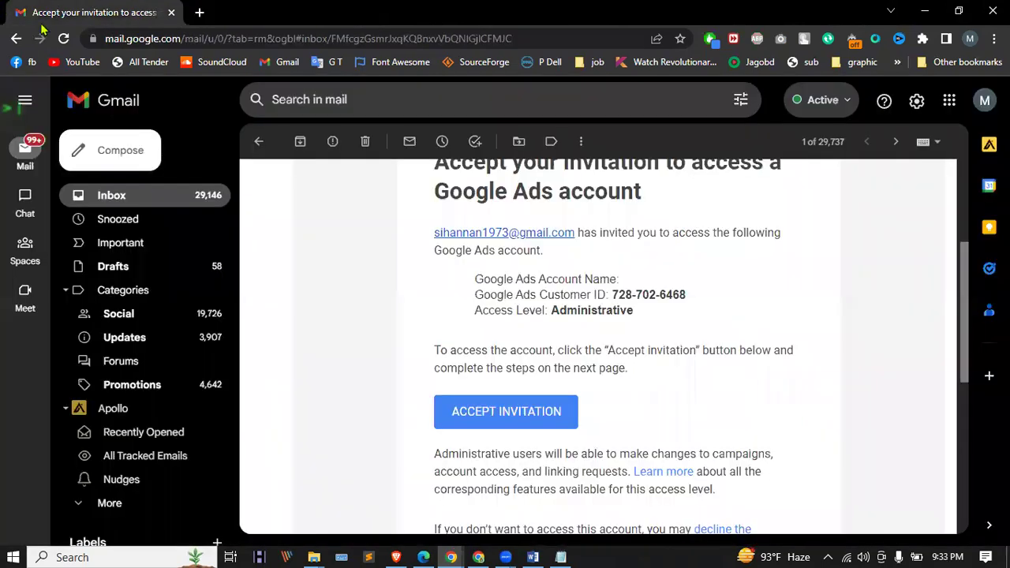
{"action": "key", "text": "F5"}
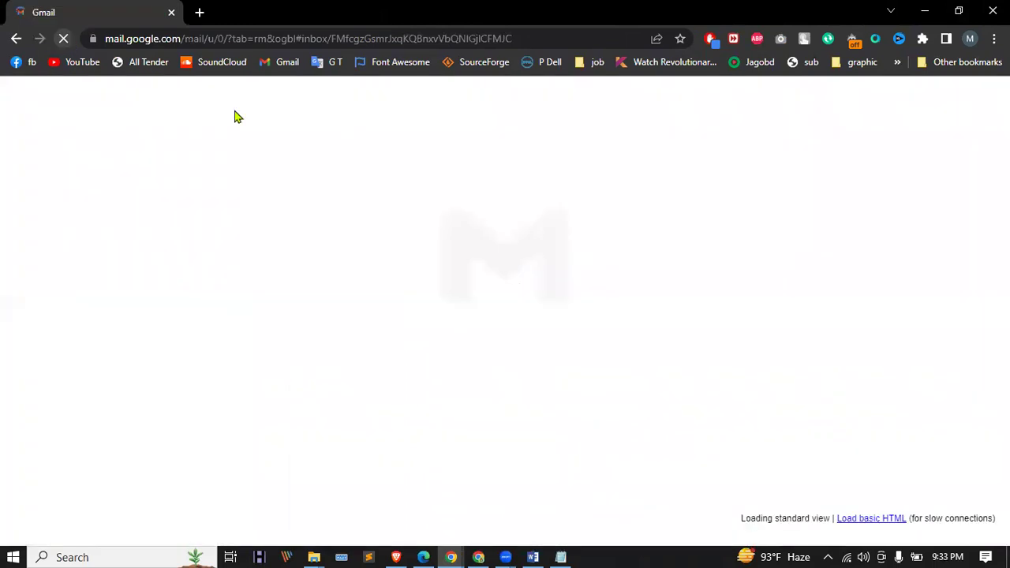
Step: Go to the Google Ads site in a new tab, choose Start now, and switch windows
{"action": "left_click", "coordinate": [201, 13]}
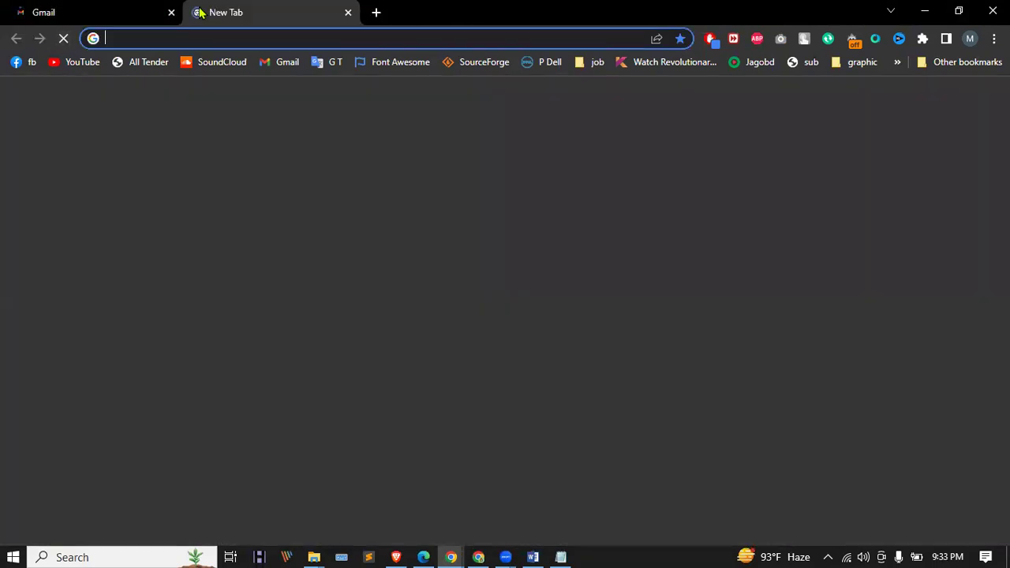
{"action": "type", "text": "ads"}
{"action": "key", "text": "Return"}
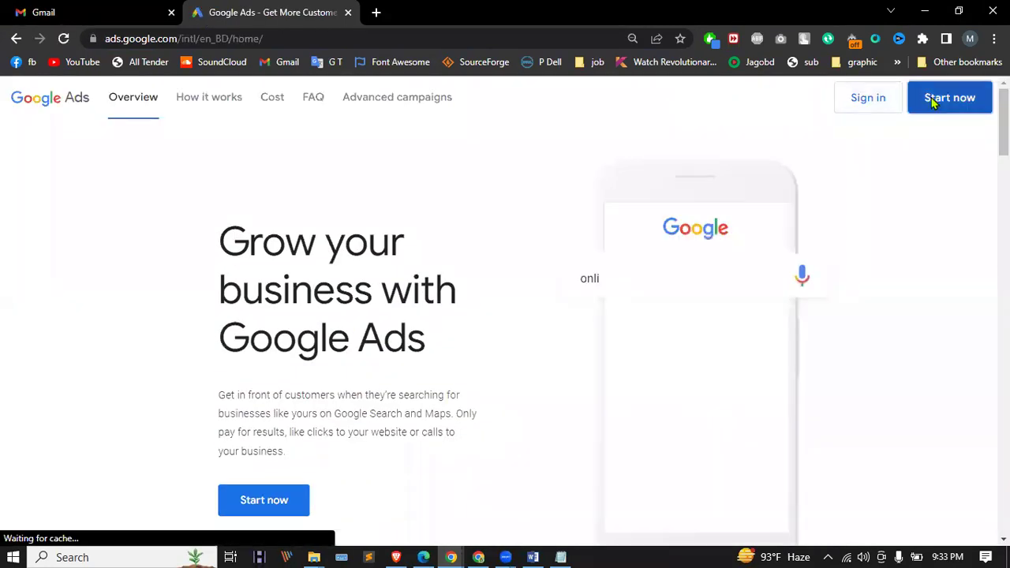
{"action": "left_click", "coordinate": [934, 98]}
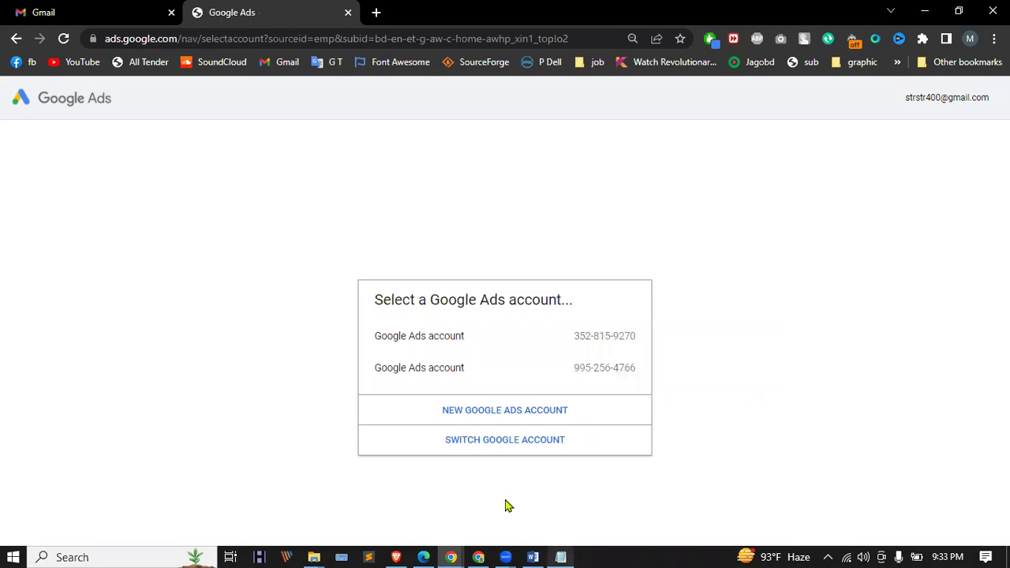
{"action": "key", "text": "alt+Tab"}
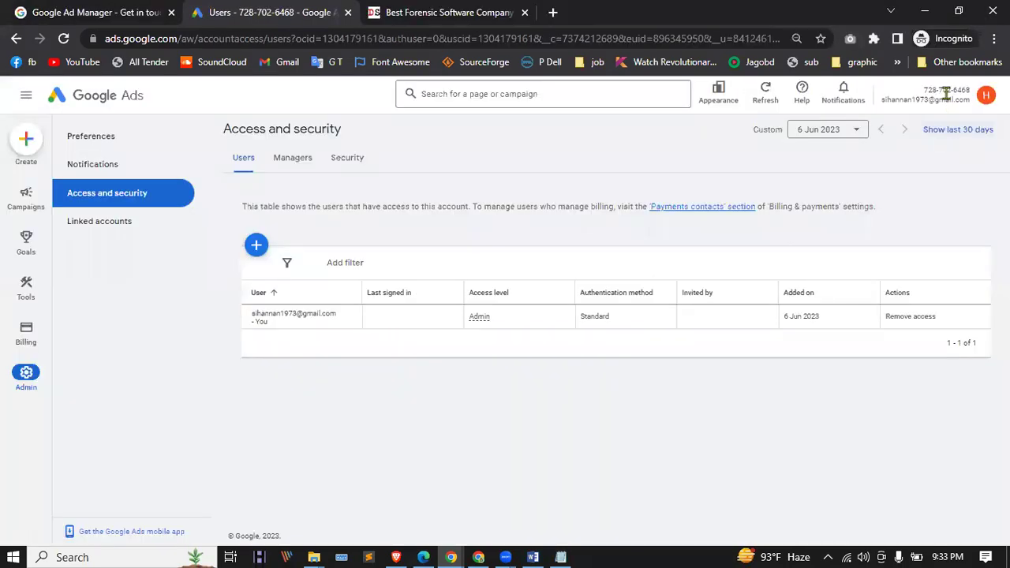
Step: Select the customer ID, close the account-selection tab, and go to the account Overview page
{"action": "triple_click", "coordinate": [942, 89]}
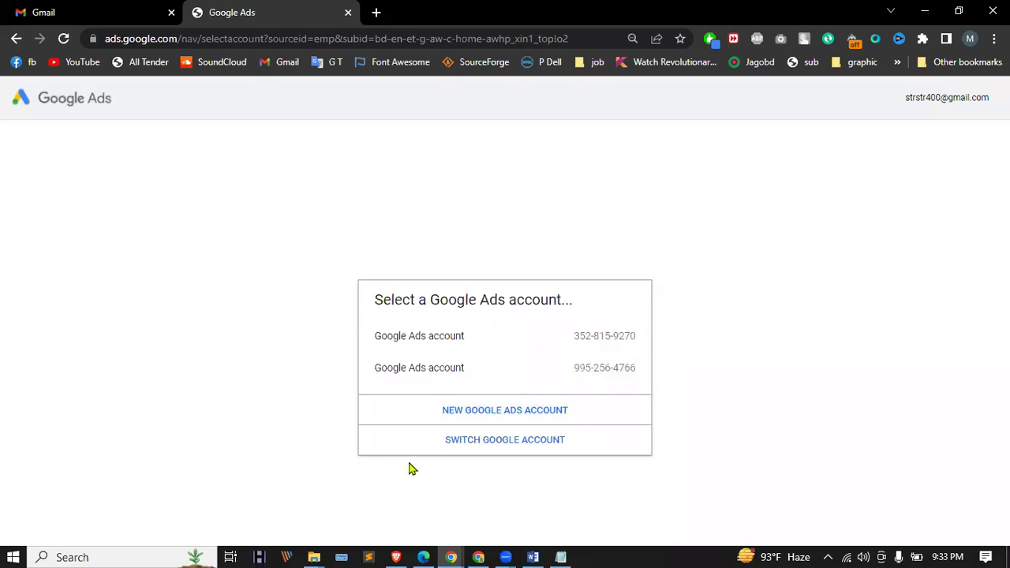
{"action": "left_click", "coordinate": [348, 12]}
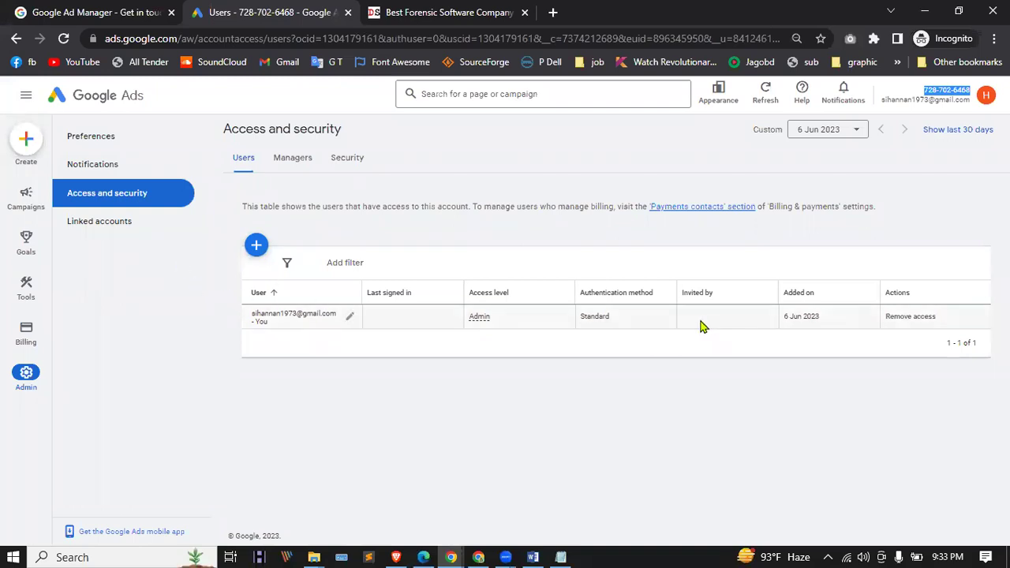
{"action": "mouse_move", "coordinate": [47, 351]}
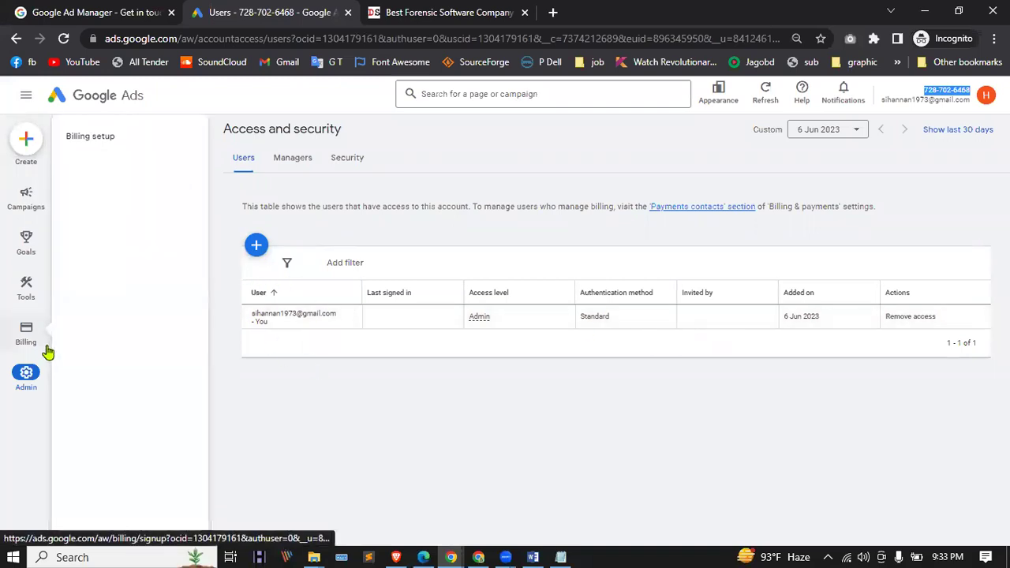
{"action": "left_click", "coordinate": [26, 142]}
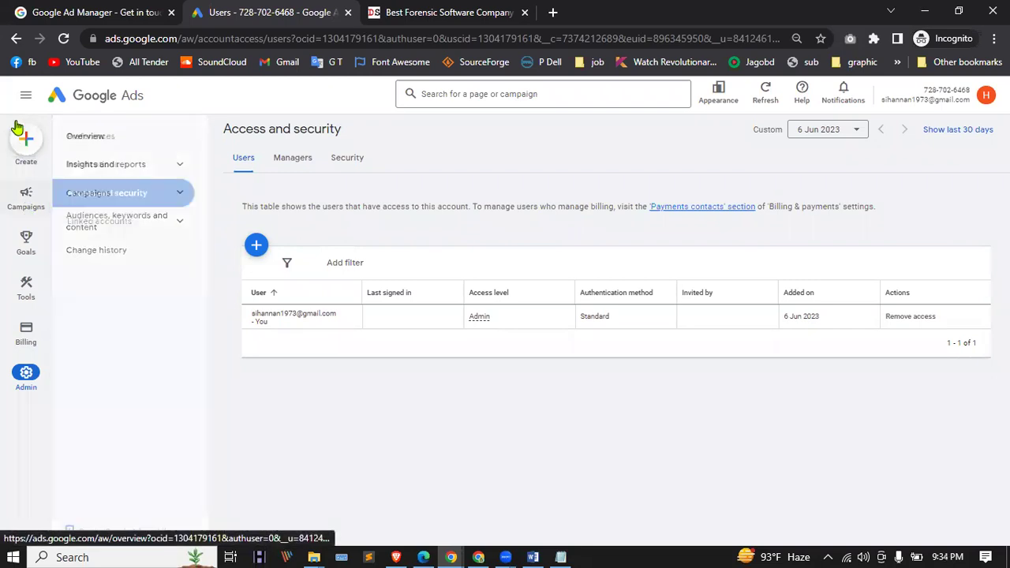
{"action": "left_click", "coordinate": [80, 97]}
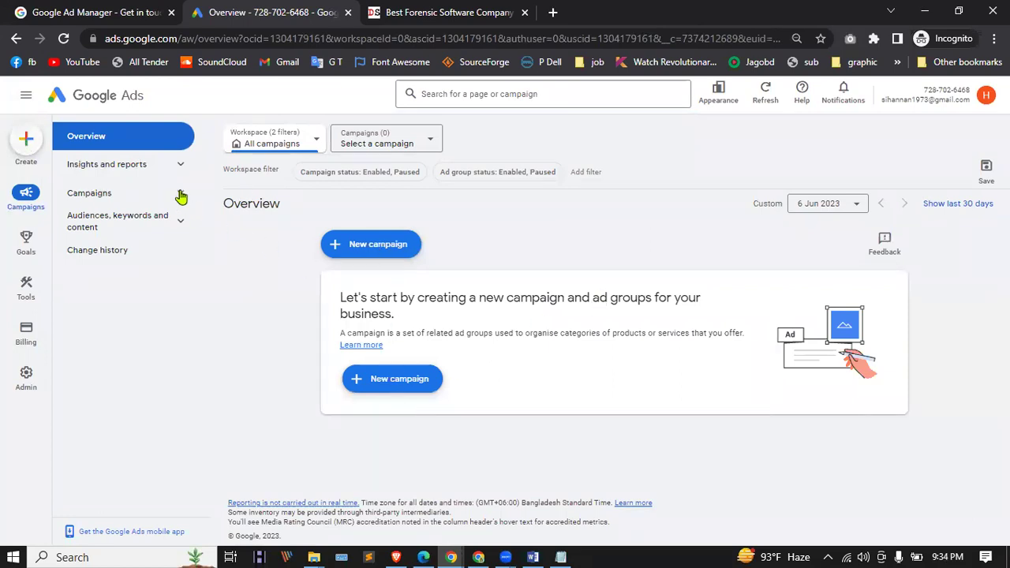
Step: Start a new campaign via Create > Campaign, then bring the Gmail invitation window forward
{"action": "left_click", "coordinate": [28, 132]}
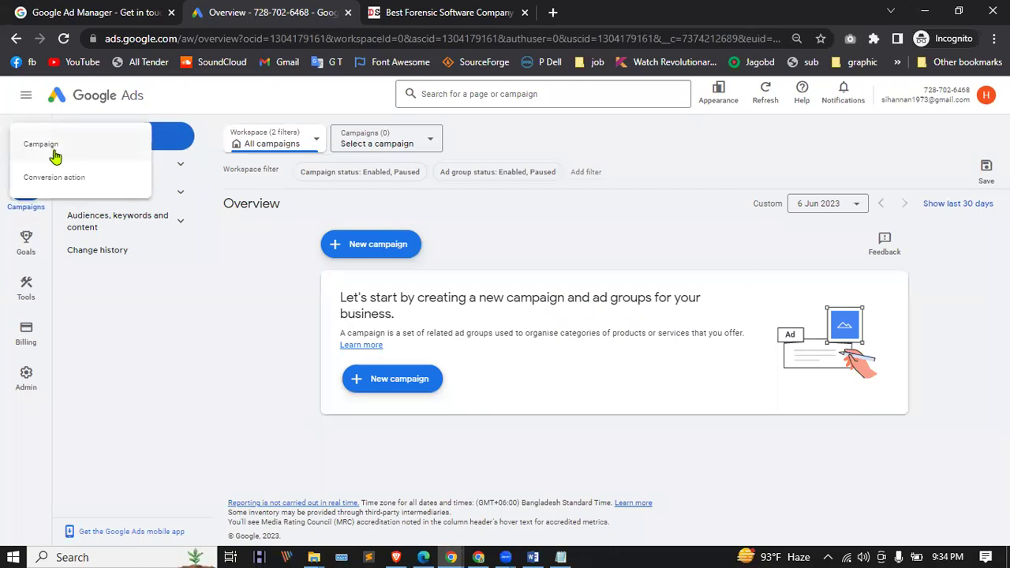
{"action": "left_click", "coordinate": [56, 147]}
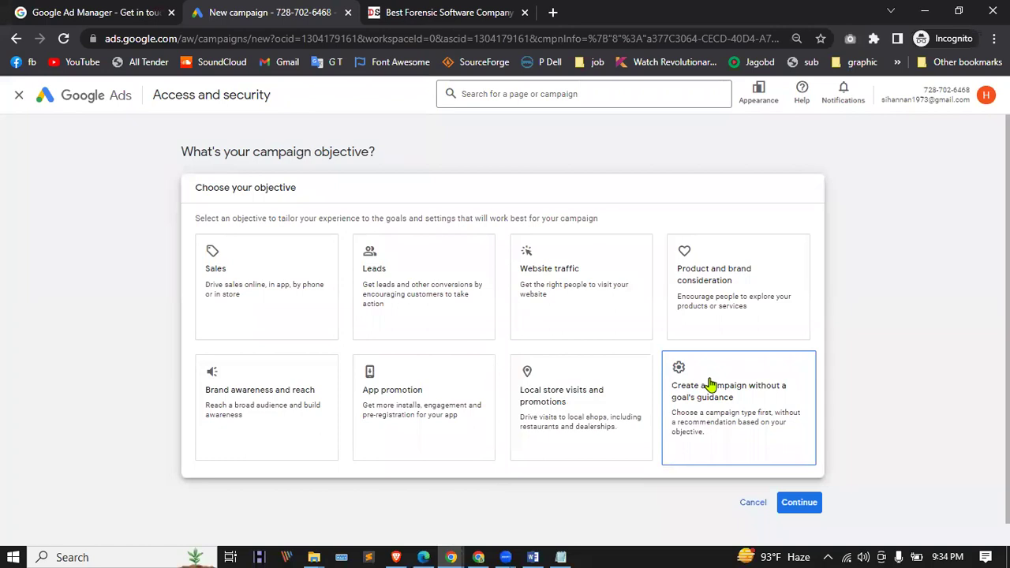
{"action": "left_click", "coordinate": [424, 556]}
{"action": "mouse_move", "coordinate": [479, 557]}
{"action": "left_click", "coordinate": [372, 496]}
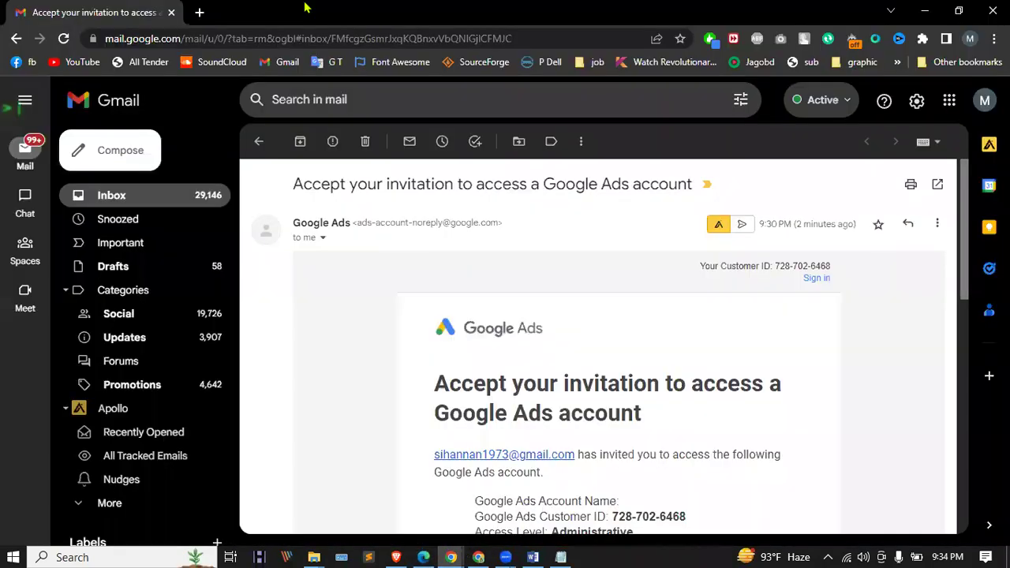
Step: Get to Facebook in a new tab
{"action": "left_click", "coordinate": [203, 12]}
{"action": "type", "text": "fa4"}
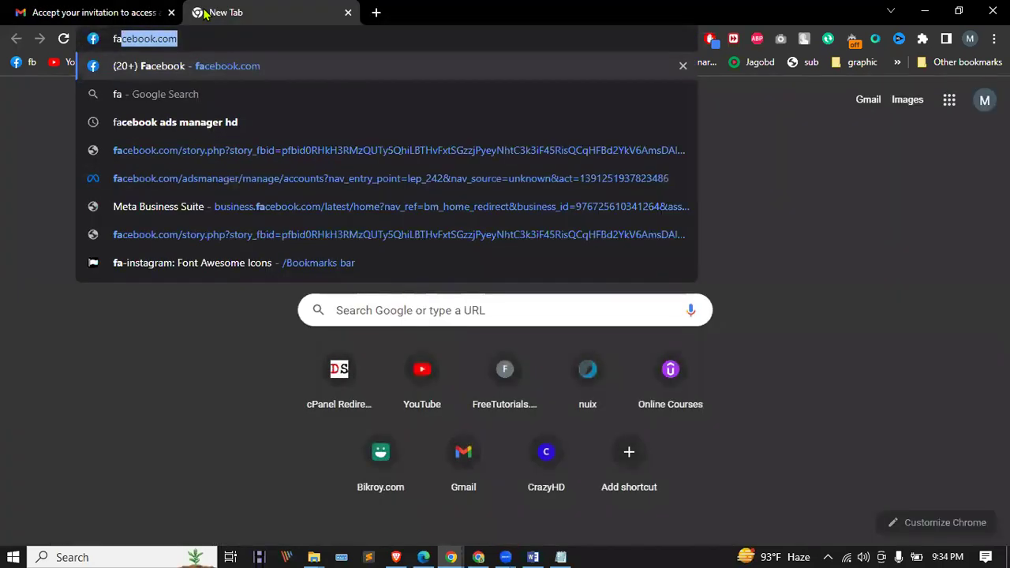
{"action": "key", "text": "Return"}
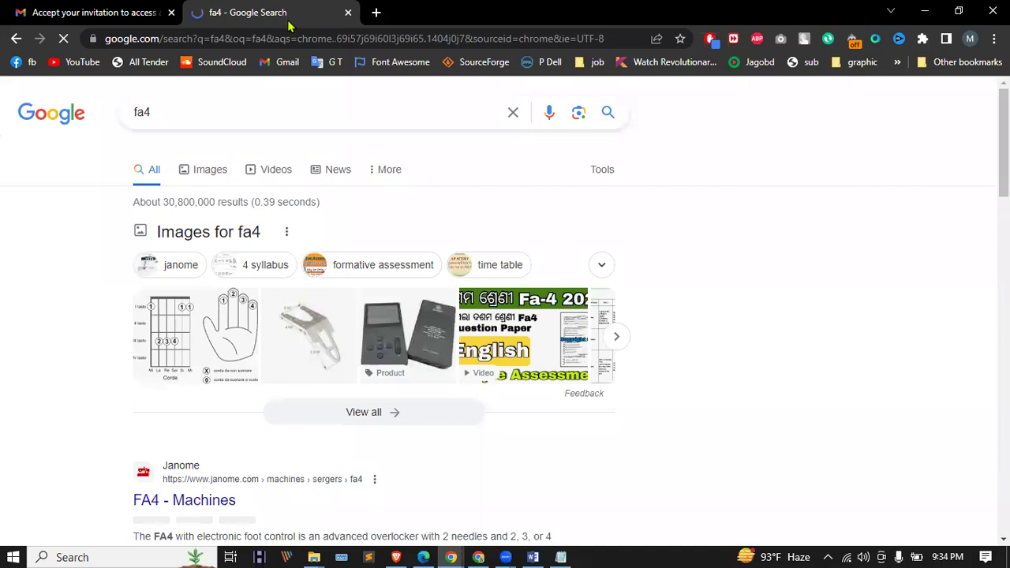
{"action": "left_click", "coordinate": [289, 38]}
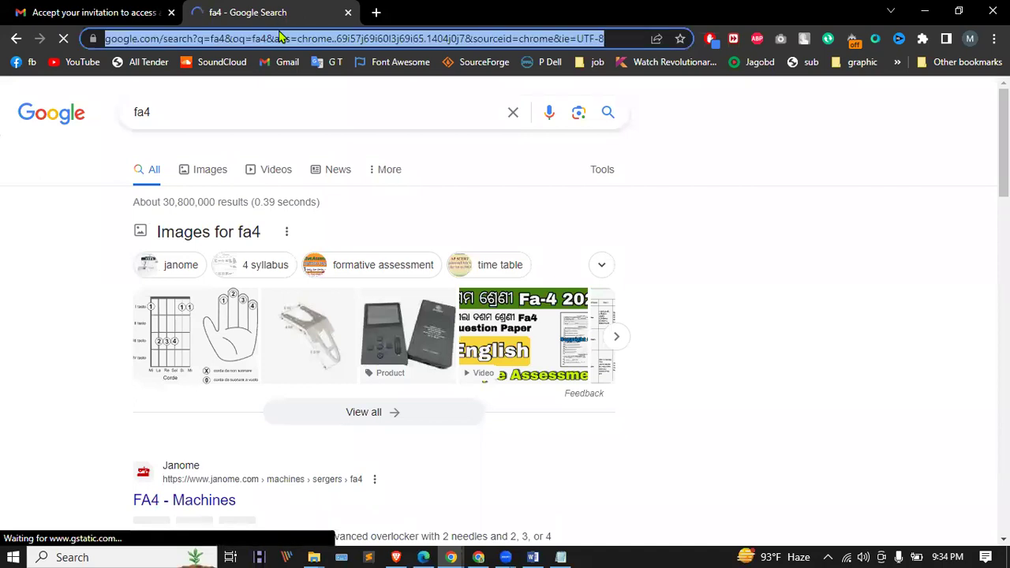
{"action": "left_click", "coordinate": [24, 62]}
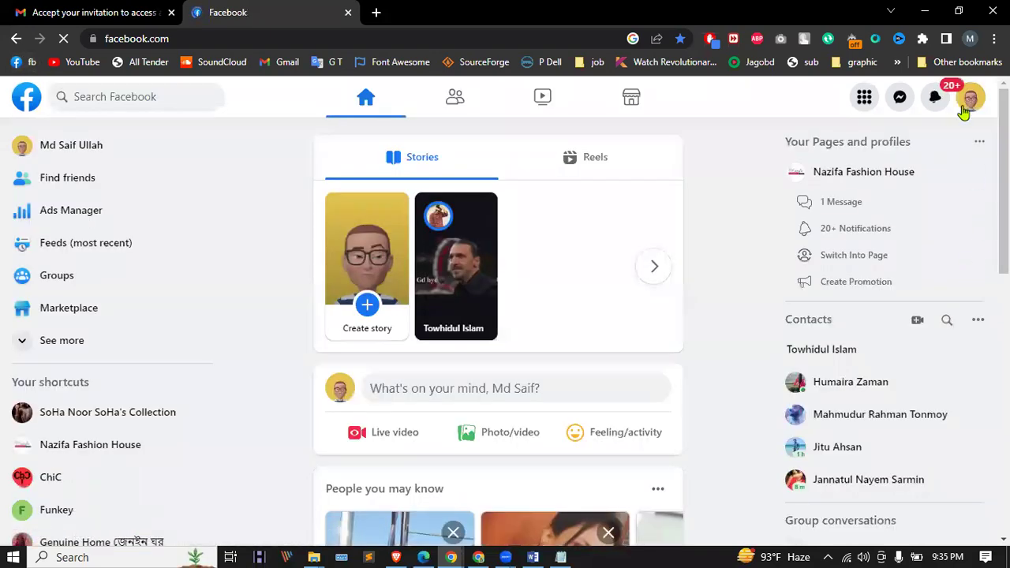
{"action": "left_click", "coordinate": [976, 98]}
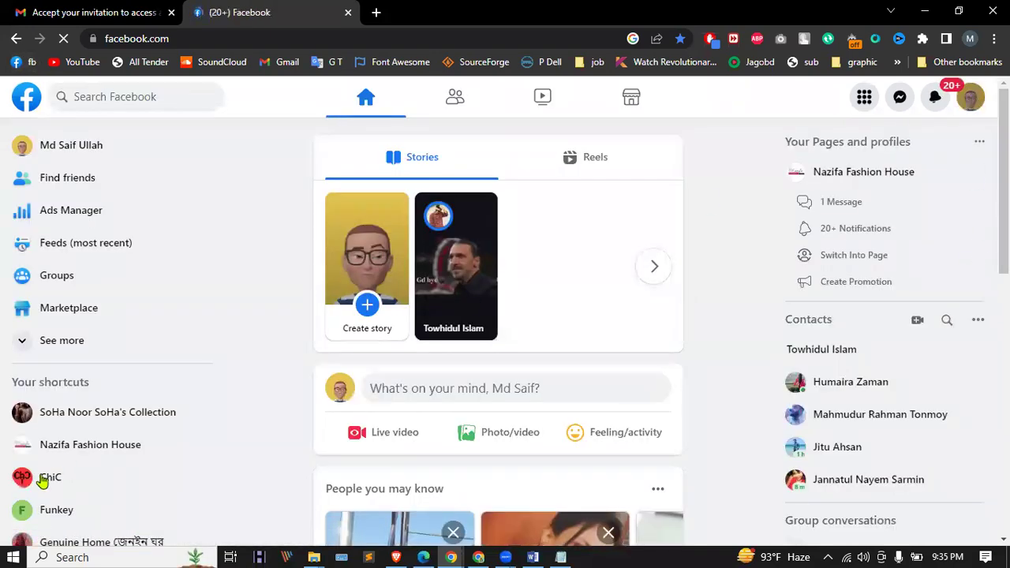
{"action": "left_click", "coordinate": [79, 412]}
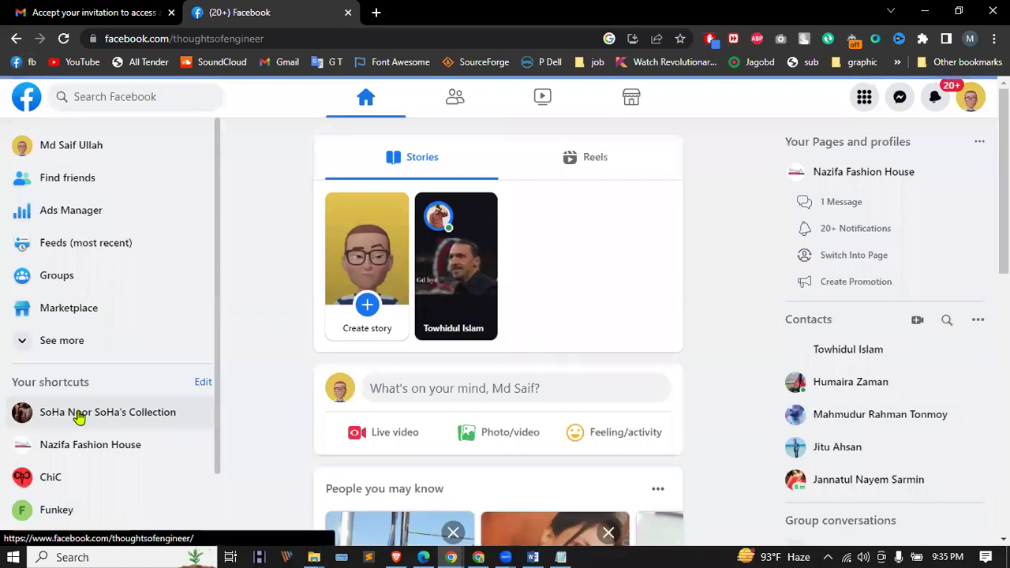
Step: Open the women's clothes shop page and start boosting one of its posts
{"action": "left_click", "coordinate": [79, 416]}
{"action": "scroll", "coordinate": [777, 363], "scroll_direction": "down", "scroll_amount": 6}
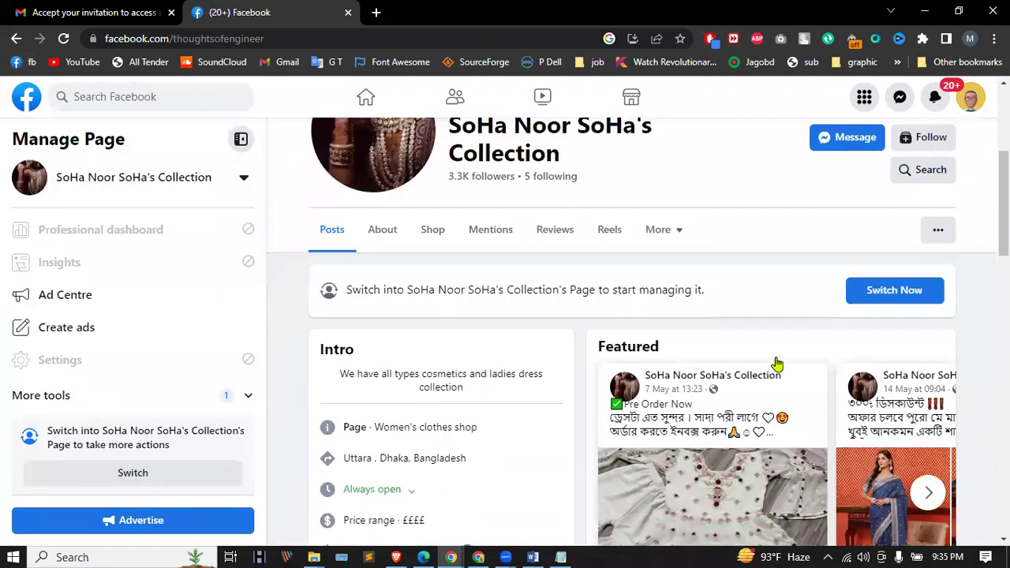
{"action": "scroll", "coordinate": [869, 406], "scroll_direction": "up", "scroll_amount": 3}
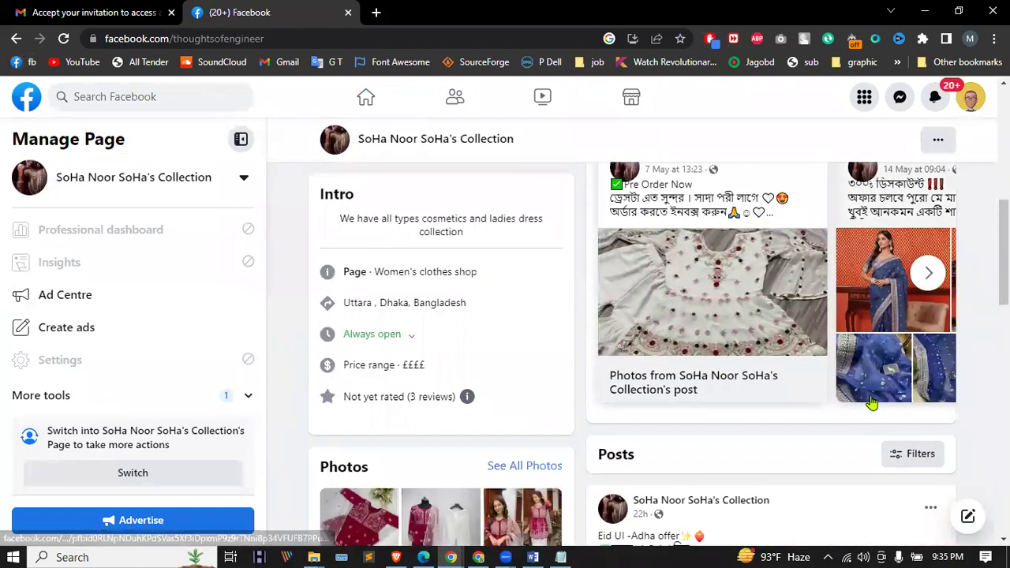
{"action": "scroll", "coordinate": [847, 402], "scroll_direction": "down", "scroll_amount": 3}
{"action": "scroll", "coordinate": [847, 403], "scroll_direction": "down", "scroll_amount": 5}
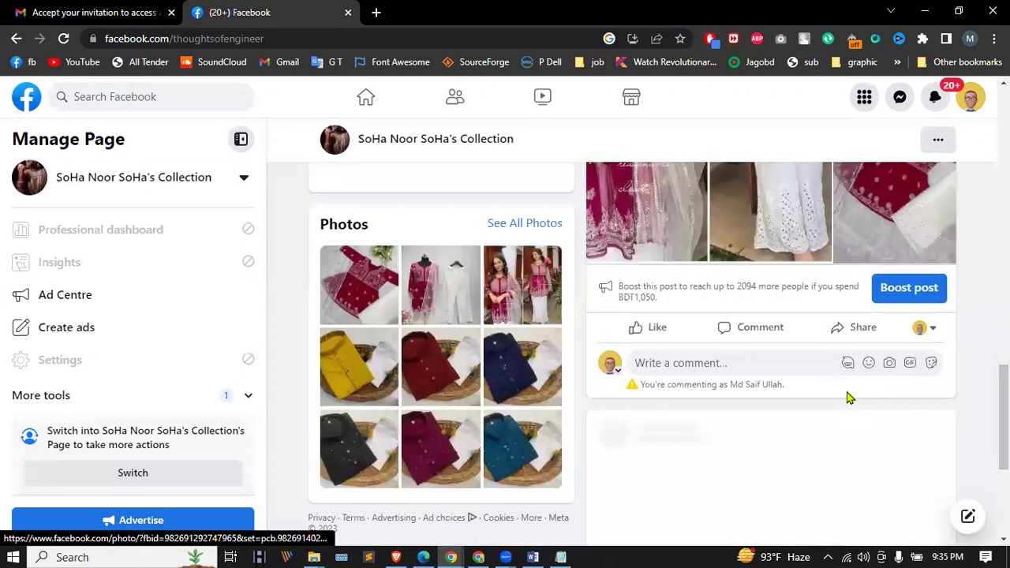
{"action": "left_click", "coordinate": [912, 291]}
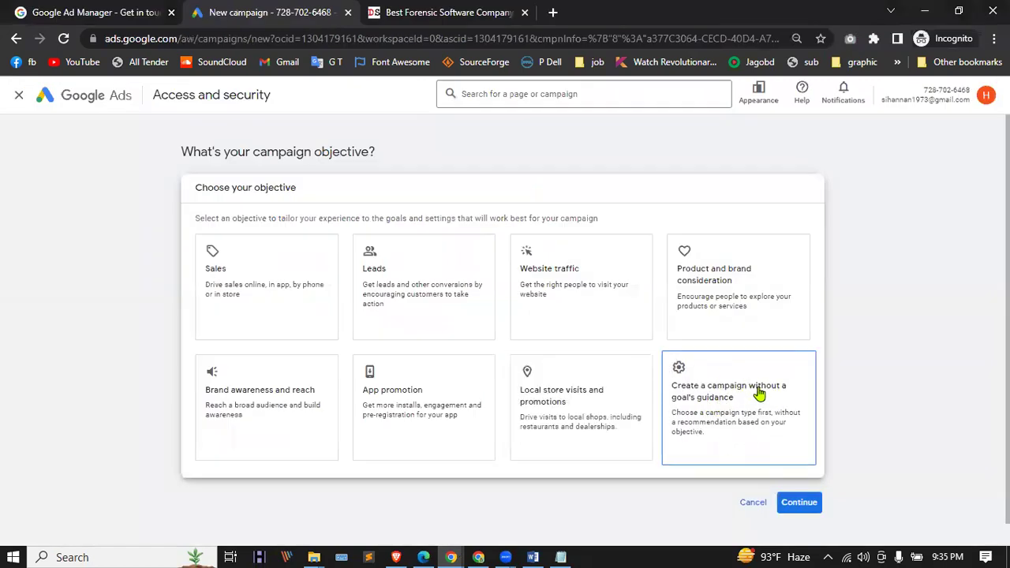
Step: Compare the Sales, Leads, Website traffic, consideration, awareness and App promotion objectives
{"action": "left_click", "coordinate": [249, 298]}
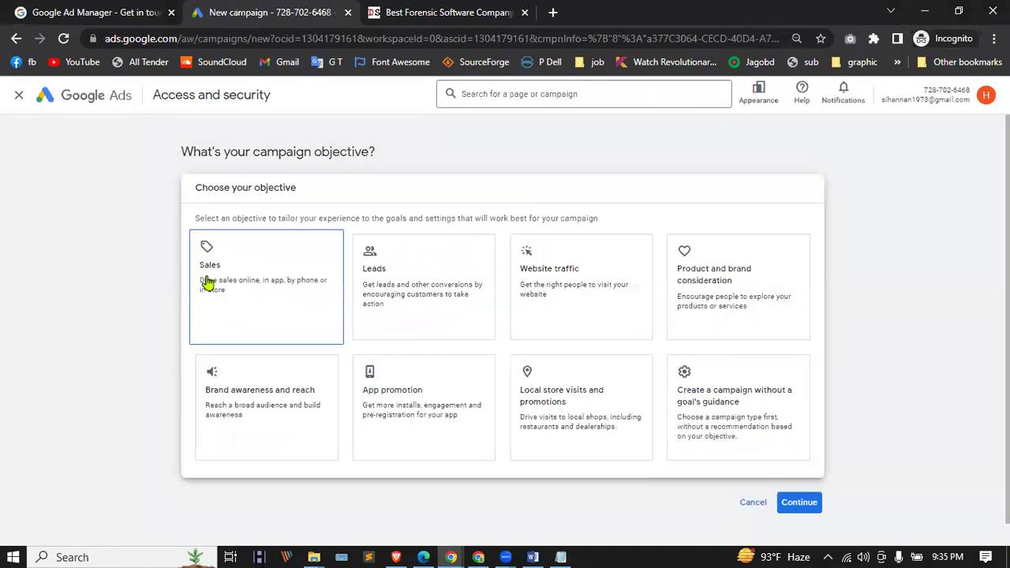
{"action": "left_click", "coordinate": [352, 298]}
{"action": "left_click", "coordinate": [270, 305]}
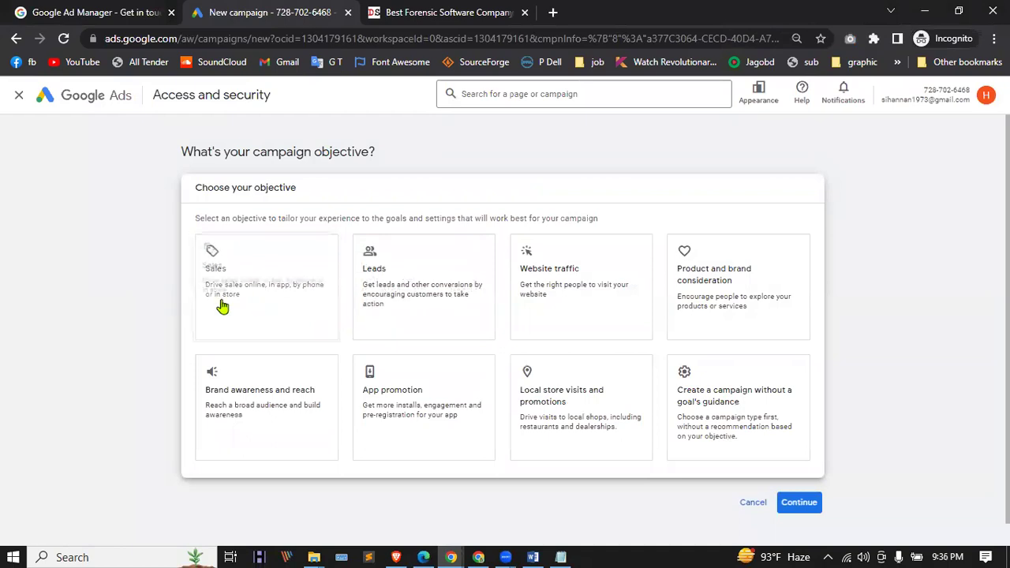
{"action": "left_click", "coordinate": [412, 291]}
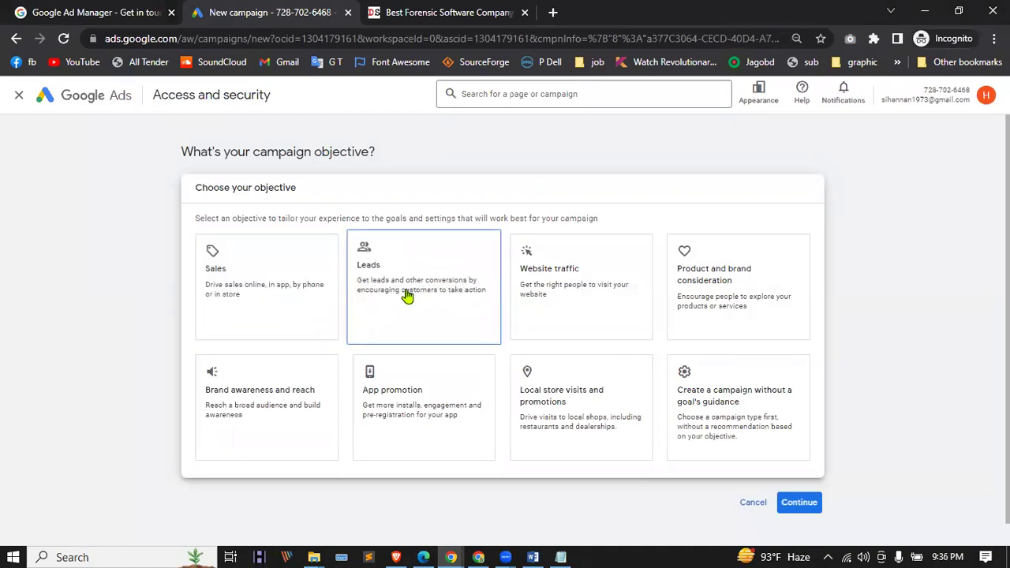
{"action": "left_click", "coordinate": [552, 281]}
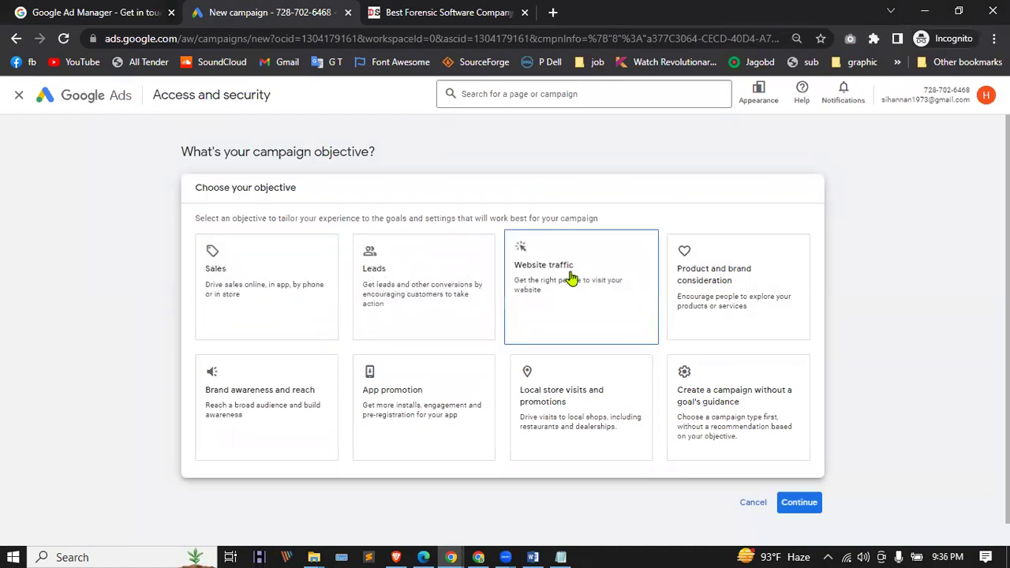
{"action": "left_click", "coordinate": [767, 270]}
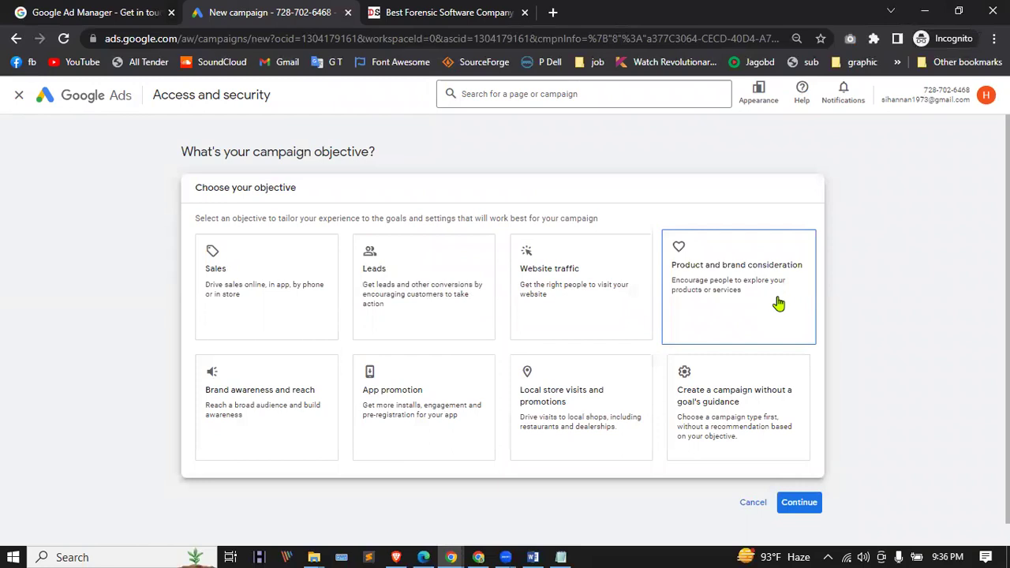
{"action": "left_click", "coordinate": [259, 389]}
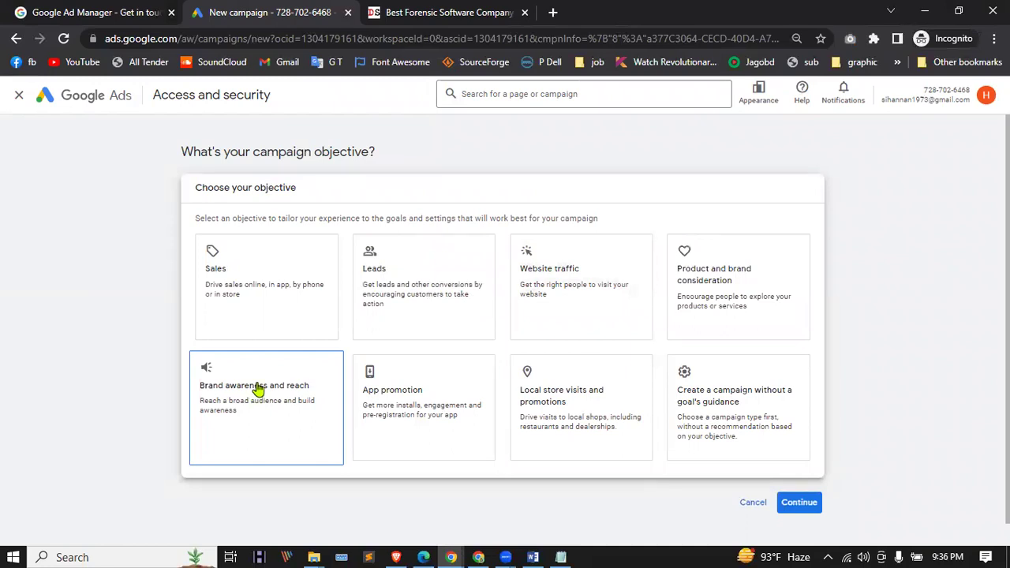
{"action": "left_click", "coordinate": [359, 409]}
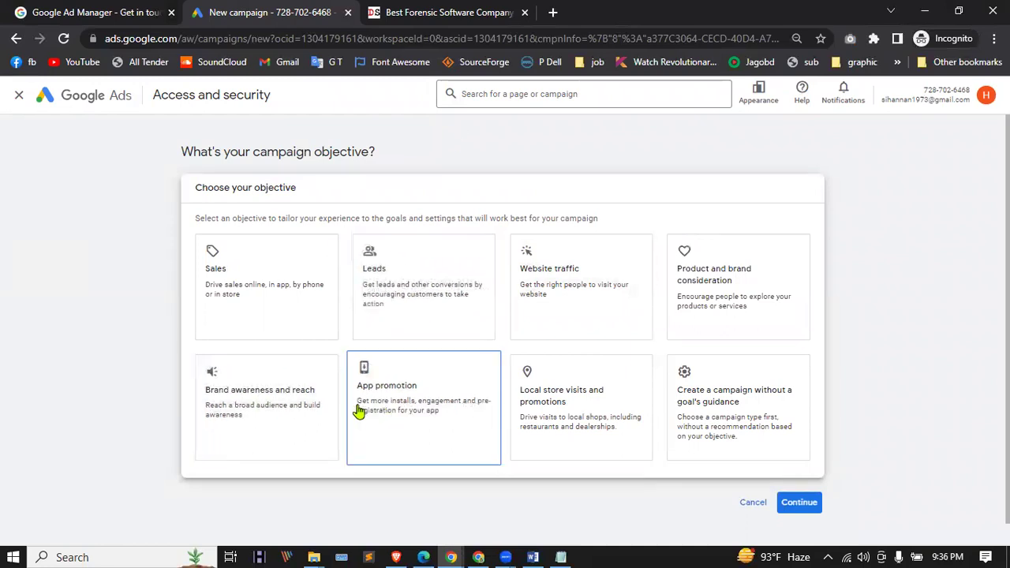
Step: Try Local store visits and the no-goal option, then settle on Sales as the objective
{"action": "left_click", "coordinate": [419, 401]}
{"action": "left_click", "coordinate": [552, 406]}
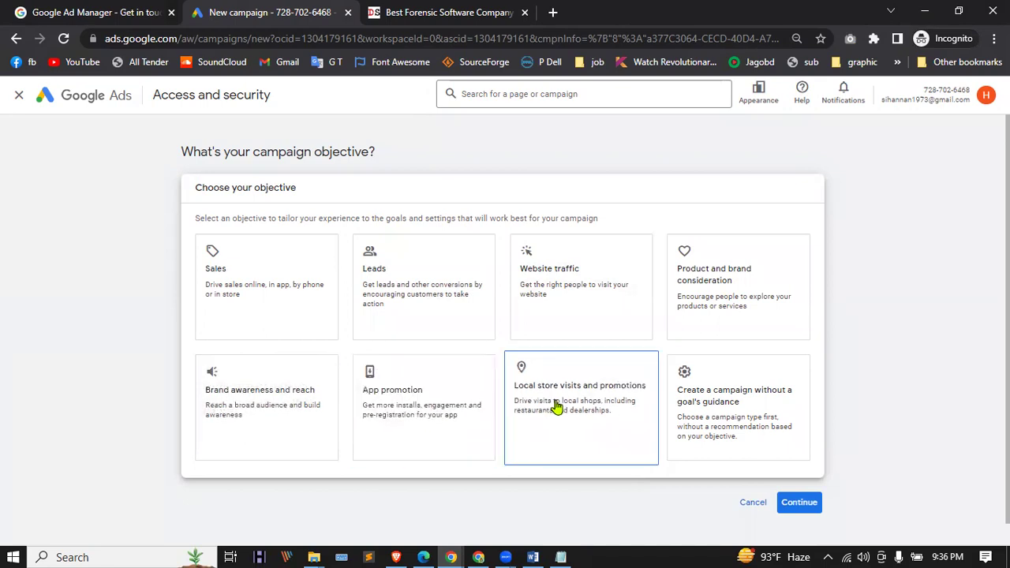
{"action": "scroll", "coordinate": [571, 387], "scroll_direction": "down", "scroll_amount": 1}
{"action": "left_click", "coordinate": [388, 366]}
{"action": "left_click", "coordinate": [783, 426]}
{"action": "left_click", "coordinate": [417, 286]}
{"action": "left_click", "coordinate": [239, 263]}
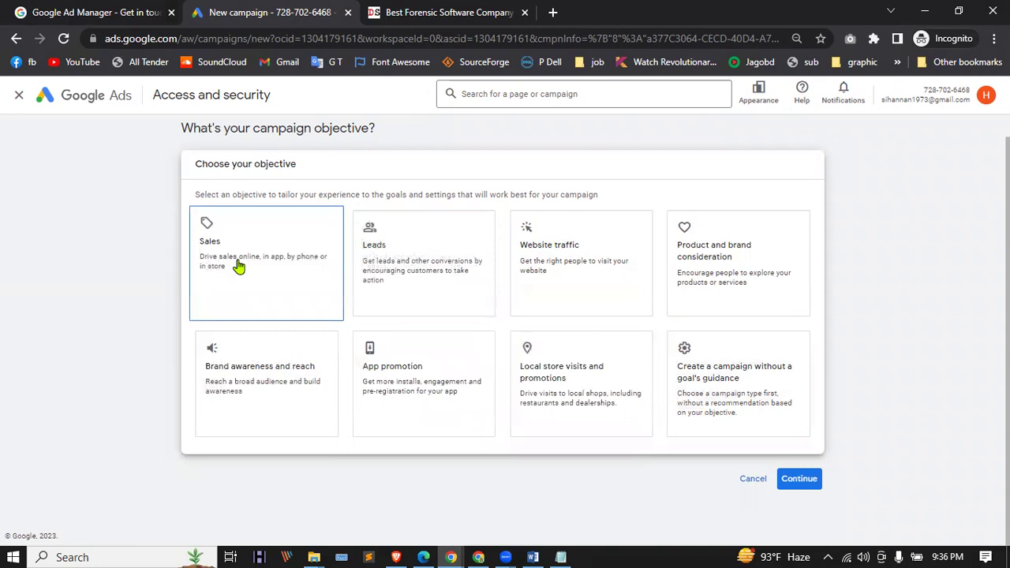
Step: Compare the Search, Shopping, Discovery and Video campaign types
{"action": "left_click", "coordinate": [244, 264]}
{"action": "left_click", "coordinate": [253, 287]}
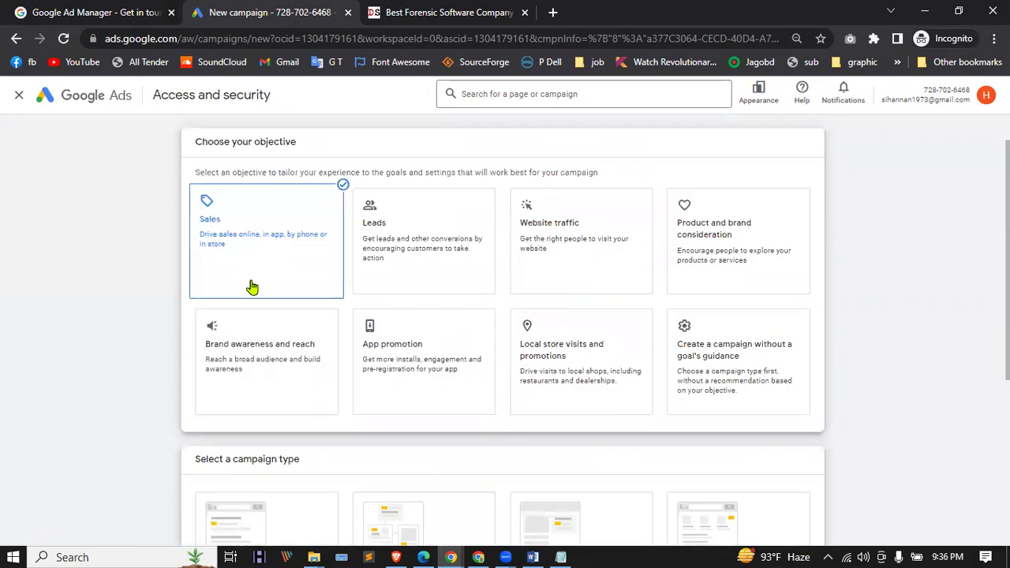
{"action": "scroll", "coordinate": [271, 253], "scroll_direction": "down", "scroll_amount": 2}
{"action": "left_click", "coordinate": [209, 320]}
{"action": "left_click", "coordinate": [671, 296]}
{"action": "left_click", "coordinate": [353, 439]}
{"action": "left_click", "coordinate": [333, 418]}
{"action": "left_click", "coordinate": [243, 304]}
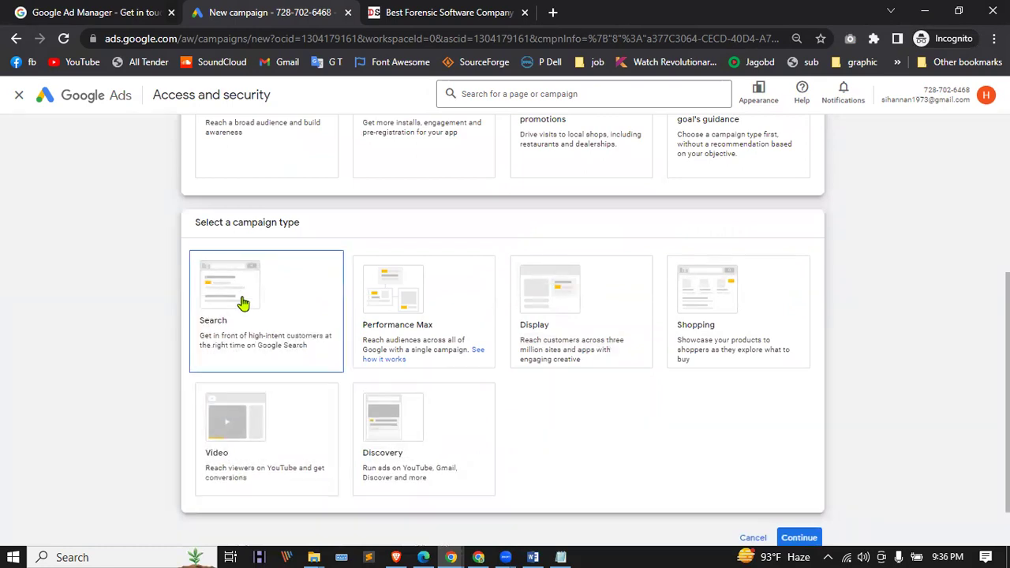
Step: Compare Performance Max and Display, leave no type selected, and open an incognito tab
{"action": "left_click", "coordinate": [363, 332]}
{"action": "left_click", "coordinate": [365, 297]}
{"action": "left_click", "coordinate": [517, 302]}
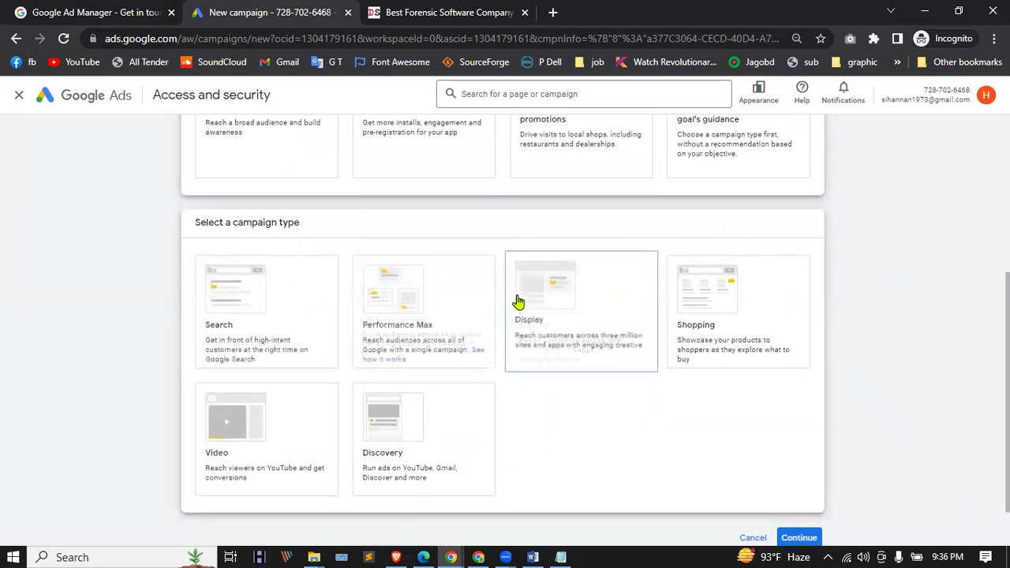
{"action": "left_click", "coordinate": [262, 335]}
{"action": "left_click", "coordinate": [339, 287]}
{"action": "scroll", "coordinate": [339, 287], "scroll_direction": "up", "scroll_amount": 1}
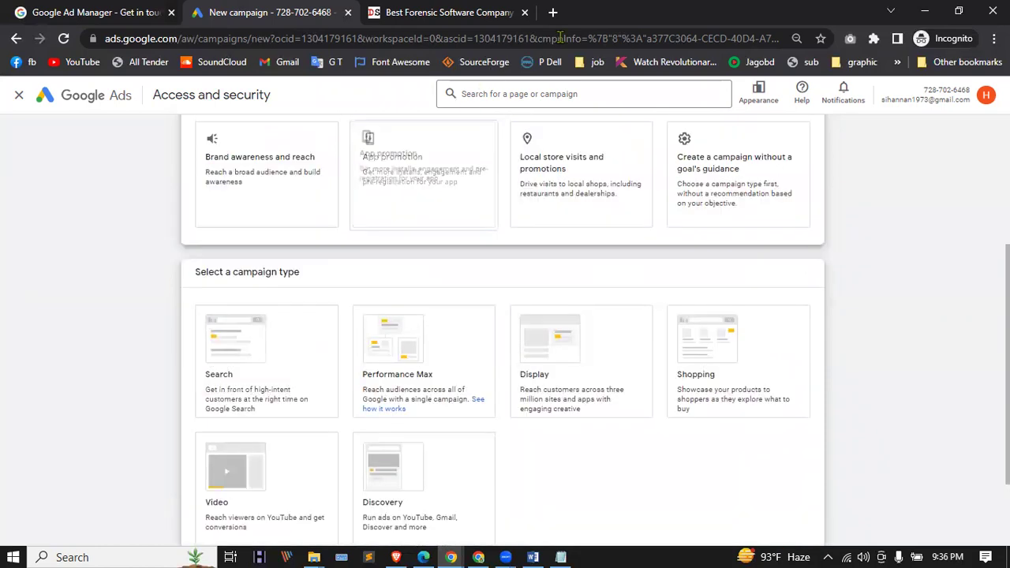
{"action": "left_click", "coordinate": [554, 13]}
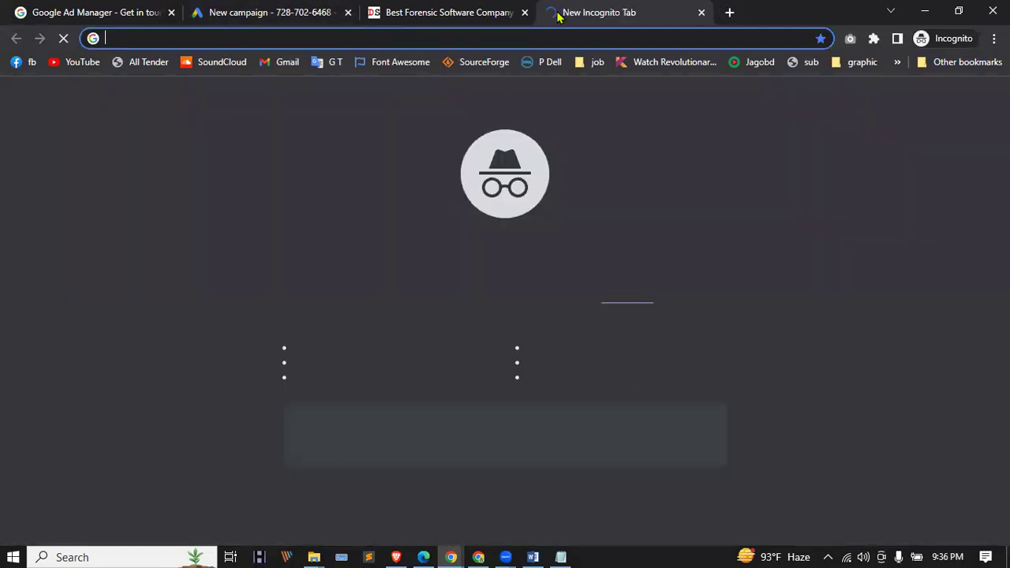
Step: Search Google for 'dog food' and translate the results into English
{"action": "type", "text": "do"}
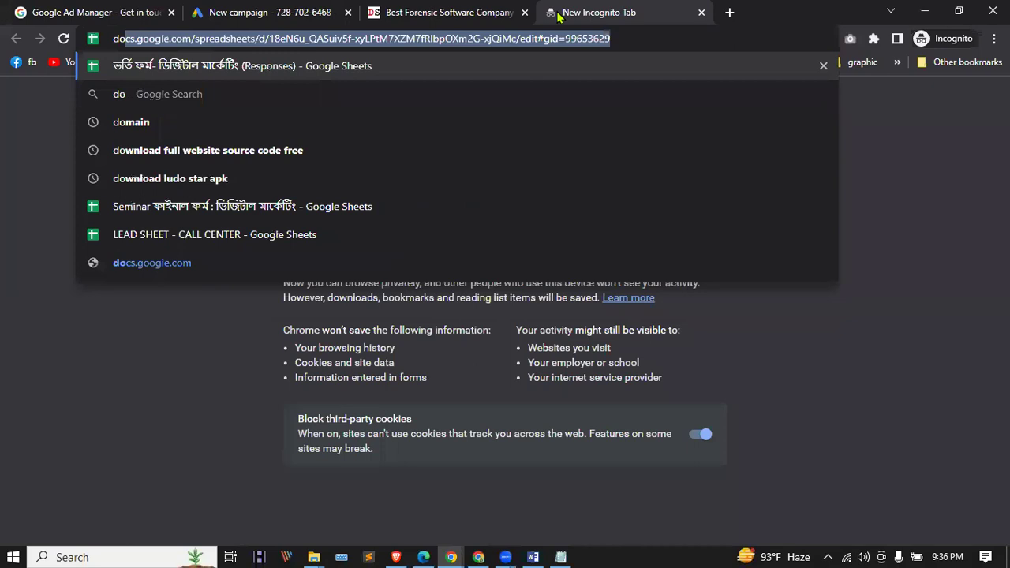
{"action": "type", "text": "g food"}
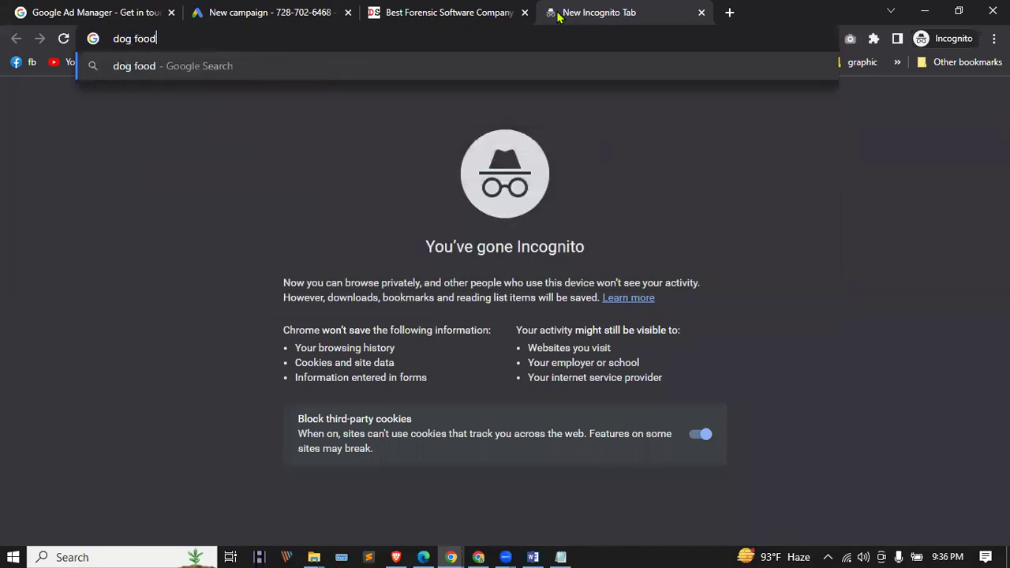
{"action": "key", "text": "Return"}
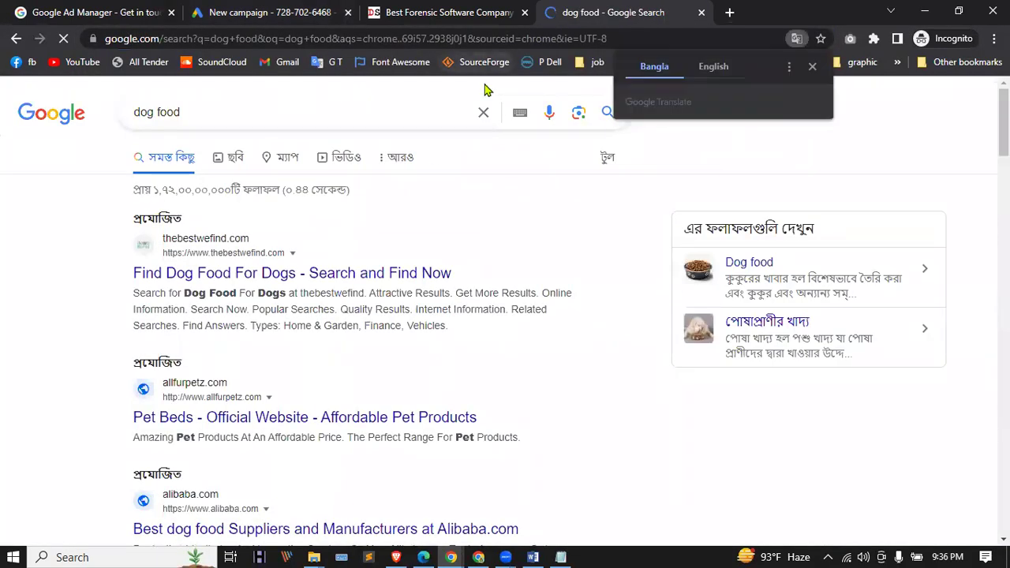
{"action": "left_click", "coordinate": [717, 67]}
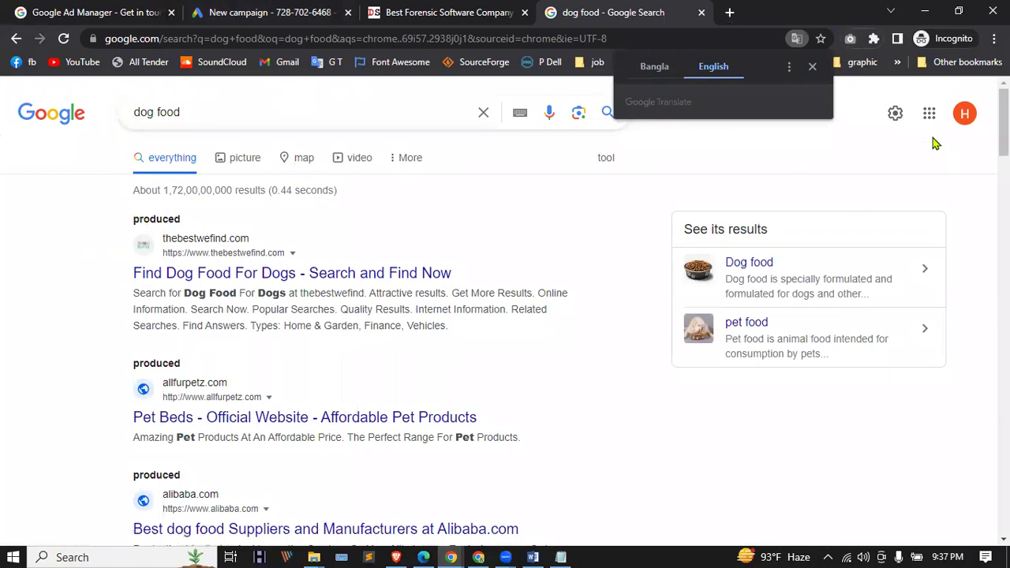
{"action": "left_click", "coordinate": [813, 68]}
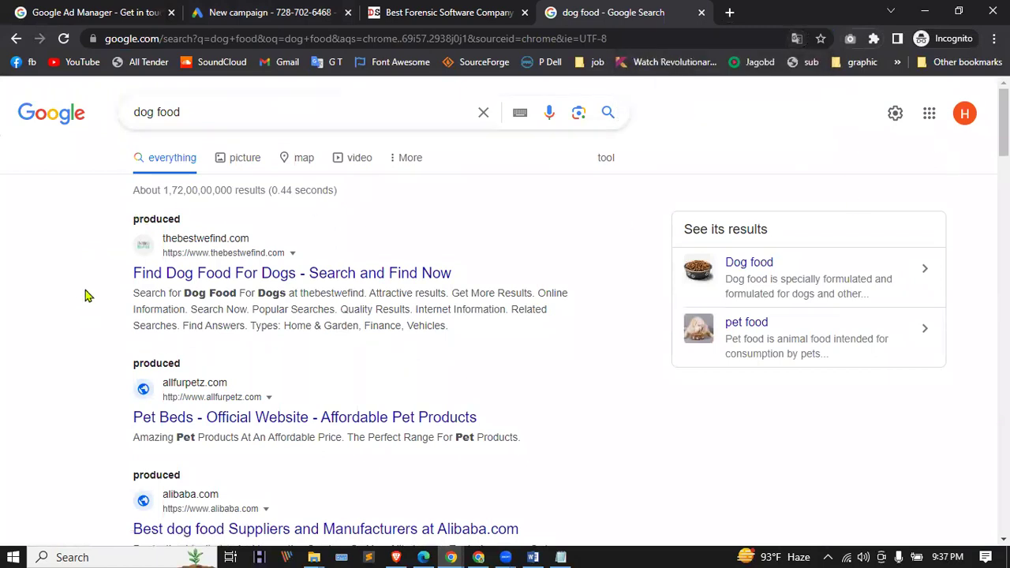
Step: Inspect the sponsored dog food listings, then return to the Google Ads new campaign
{"action": "scroll", "coordinate": [113, 273], "scroll_direction": "down", "scroll_amount": 2}
{"action": "scroll", "coordinate": [112, 273], "scroll_direction": "down", "scroll_amount": 4}
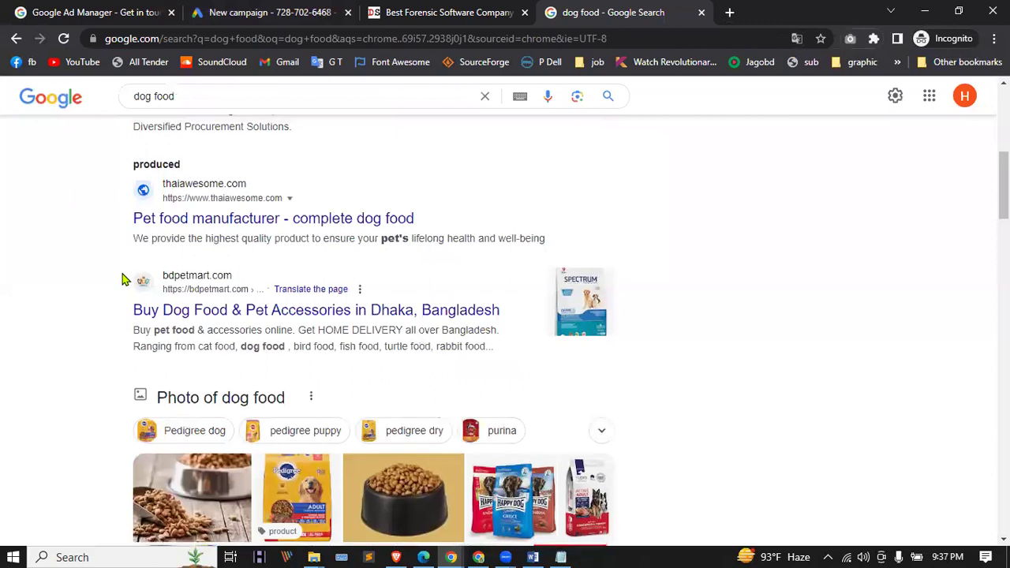
{"action": "scroll", "coordinate": [123, 279], "scroll_direction": "up", "scroll_amount": 3}
{"action": "left_click_drag", "start_coordinate": [126, 385], "coordinate": [214, 387]}
{"action": "scroll", "coordinate": [169, 368], "scroll_direction": "up", "scroll_amount": 1}
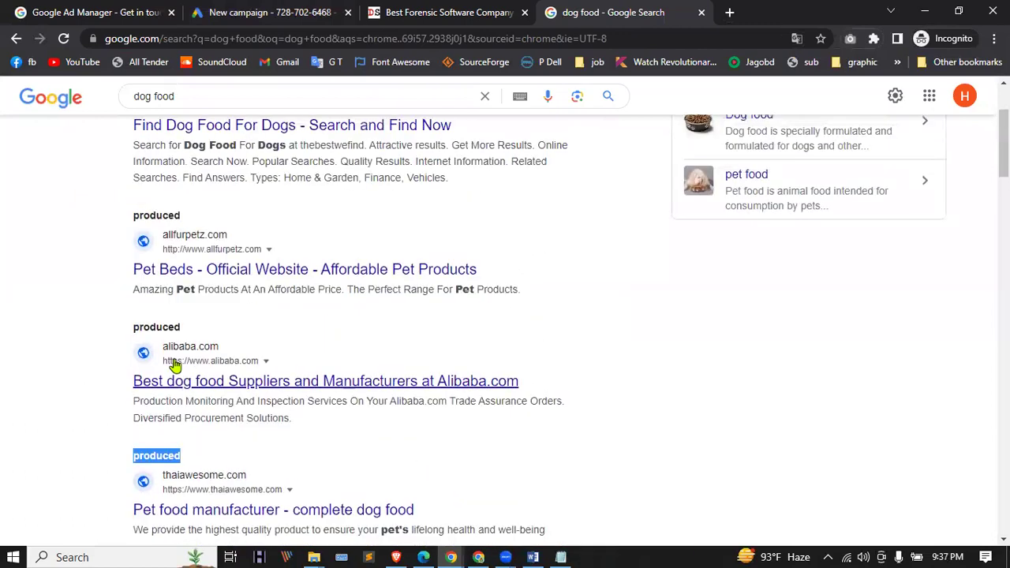
{"action": "left_click_drag", "start_coordinate": [113, 321], "coordinate": [197, 328]}
{"action": "left_click_drag", "start_coordinate": [131, 217], "coordinate": [184, 218]}
{"action": "scroll", "coordinate": [203, 277], "scroll_direction": "up", "scroll_amount": 2}
{"action": "left_click", "coordinate": [169, 219]}
{"action": "double_click", "coordinate": [169, 219]}
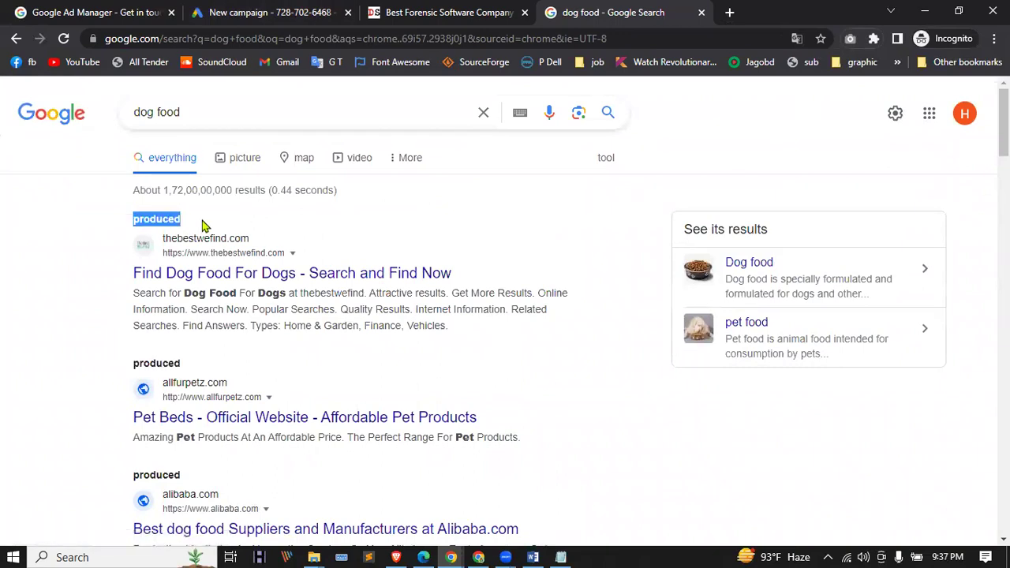
{"action": "left_click_drag", "start_coordinate": [182, 124], "coordinate": [111, 116]}
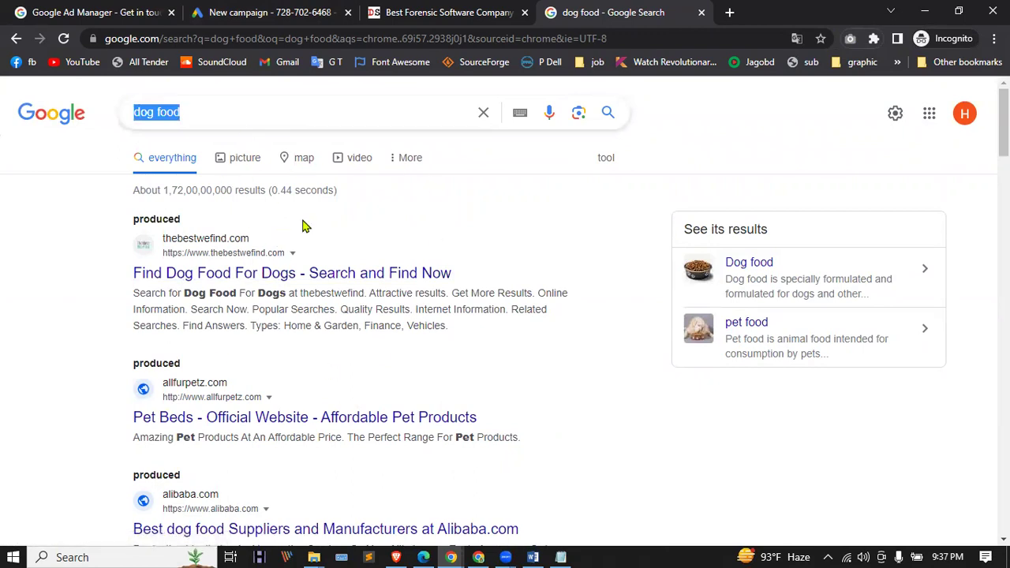
{"action": "left_click", "coordinate": [237, 10]}
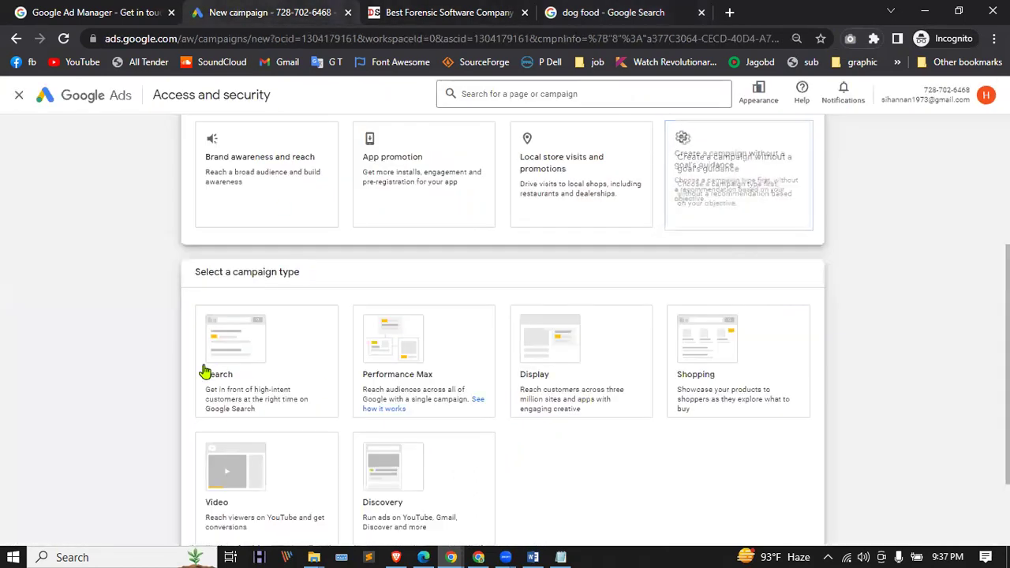
Step: Choose Search as the campaign type and close the forensic software site's tab
{"action": "left_click", "coordinate": [257, 343]}
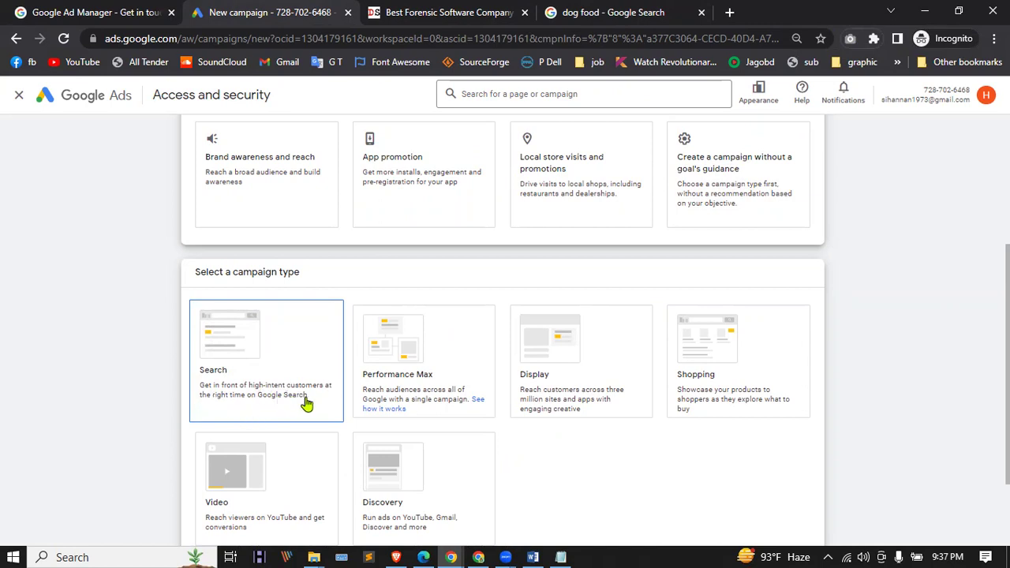
{"action": "left_click", "coordinate": [556, 17]}
{"action": "left_click", "coordinate": [525, 13]}
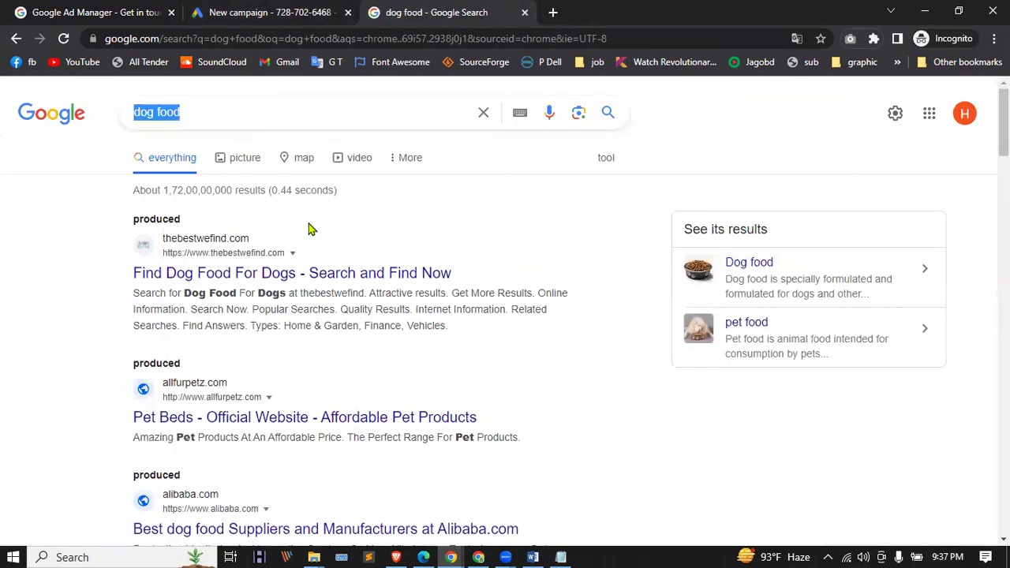
Step: Switch between the Google Ads and dog food tabs, then move to the Edge window
{"action": "left_click", "coordinate": [235, 10]}
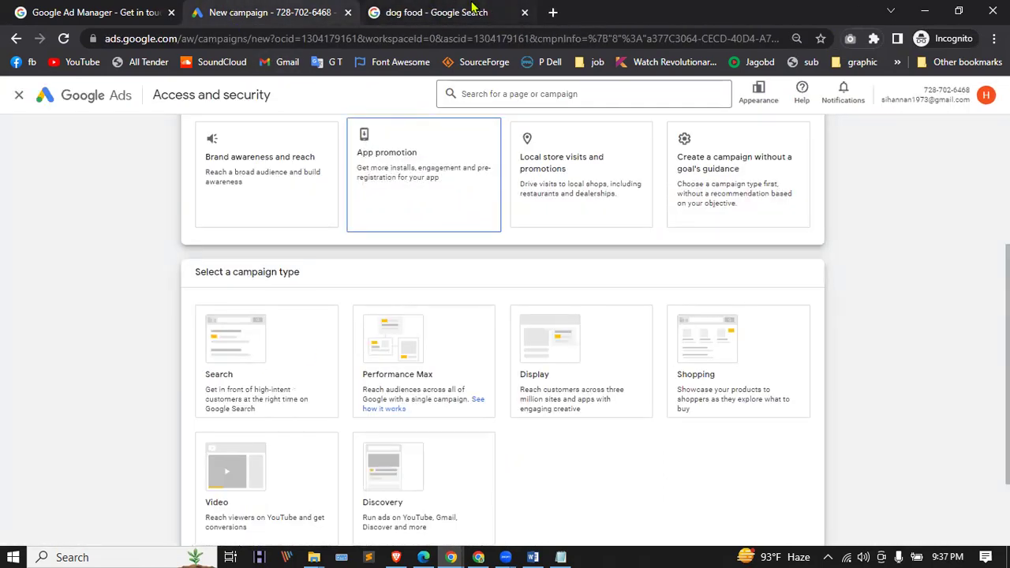
{"action": "left_click", "coordinate": [474, 10]}
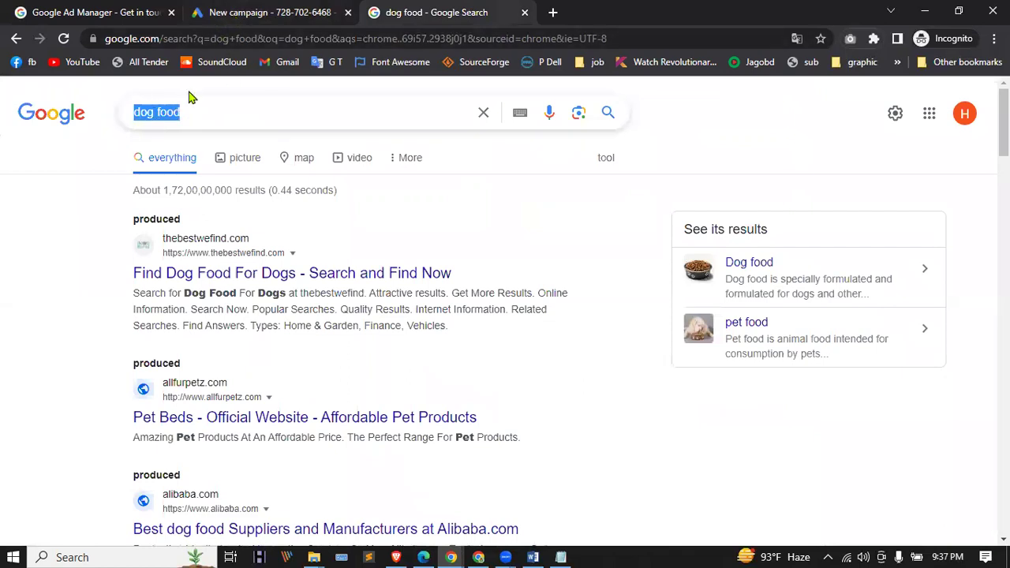
{"action": "left_click", "coordinate": [282, 12]}
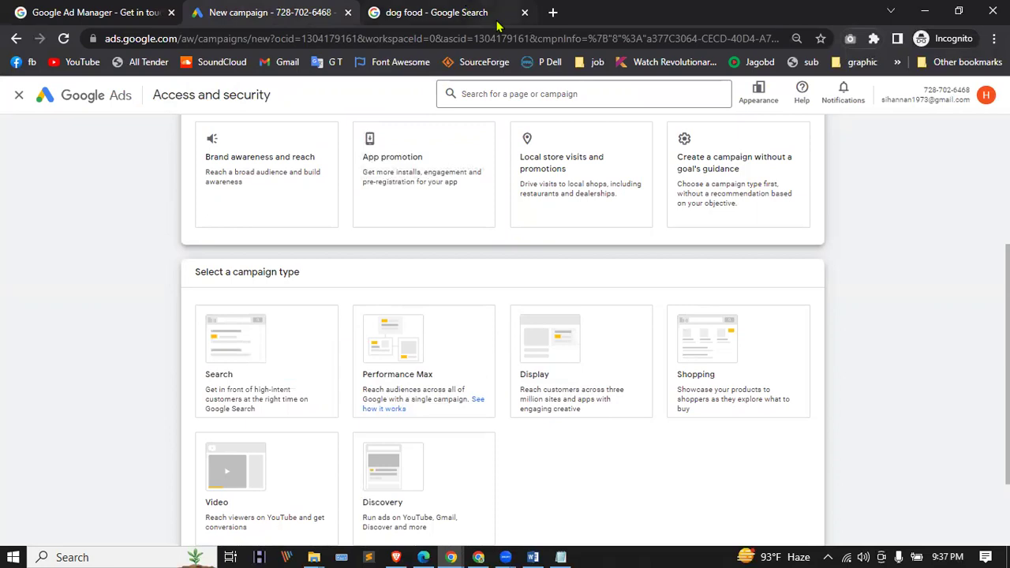
{"action": "mouse_move", "coordinate": [498, 27]}
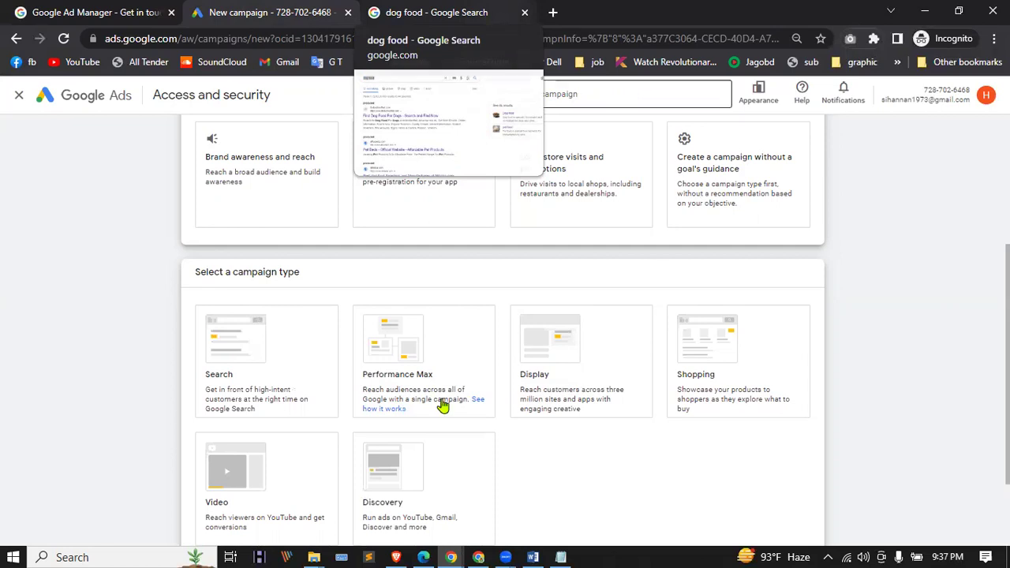
{"action": "key", "text": "alt+Tab"}
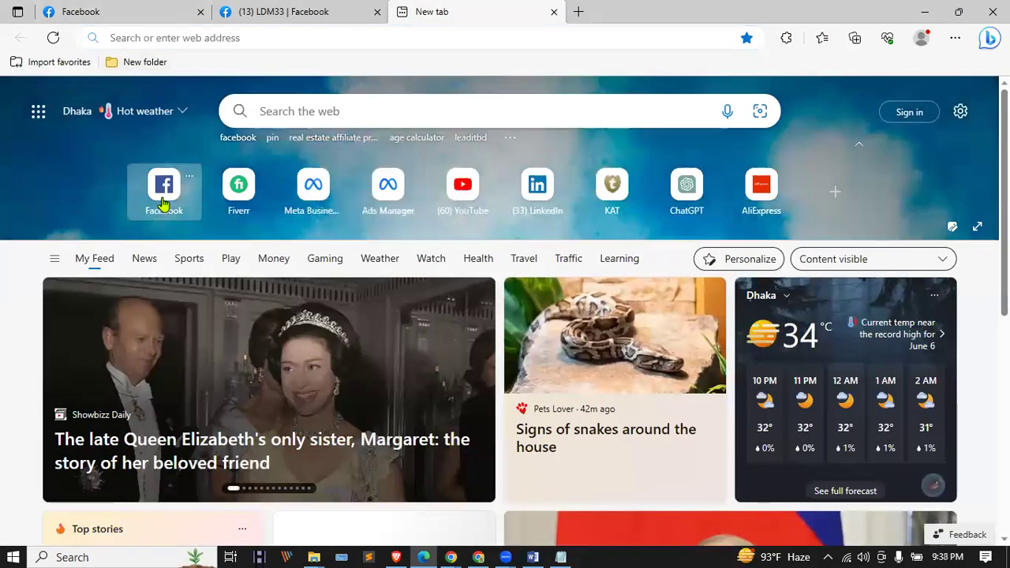
{"action": "left_click", "coordinate": [165, 204]}
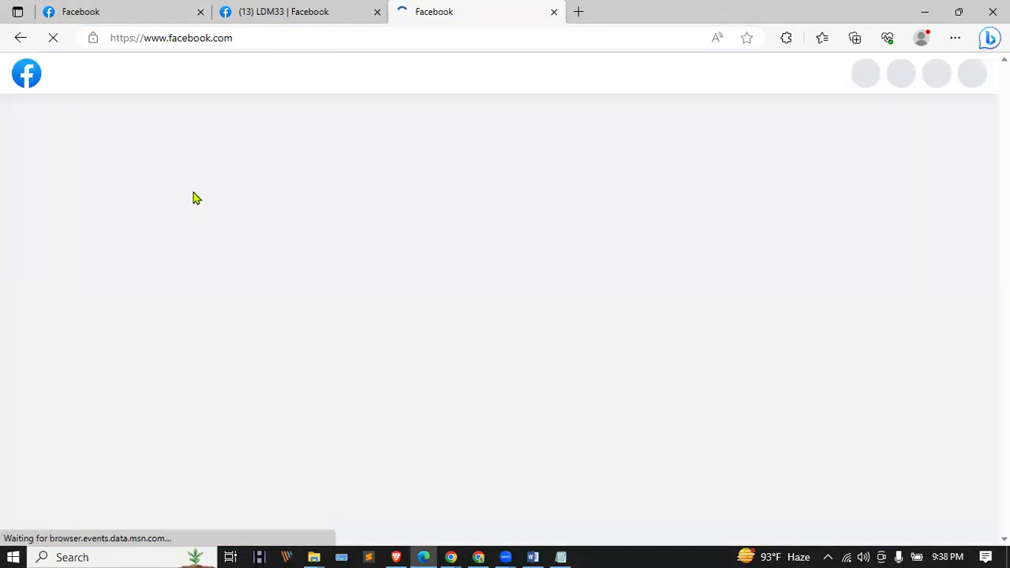
{"action": "scroll", "coordinate": [456, 297], "scroll_direction": "down", "scroll_amount": 10}
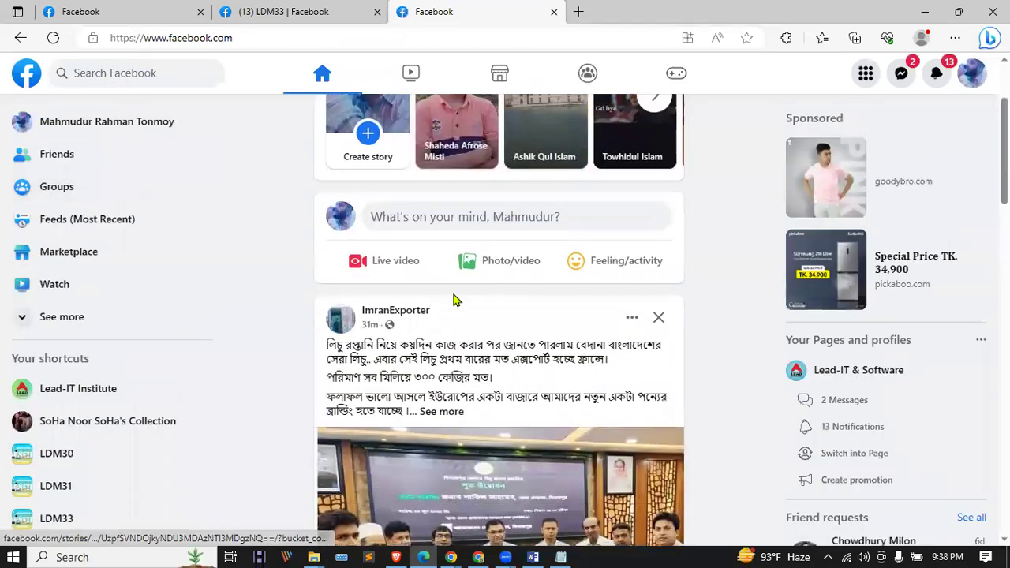
{"action": "scroll", "coordinate": [456, 297], "scroll_direction": "down", "scroll_amount": 10}
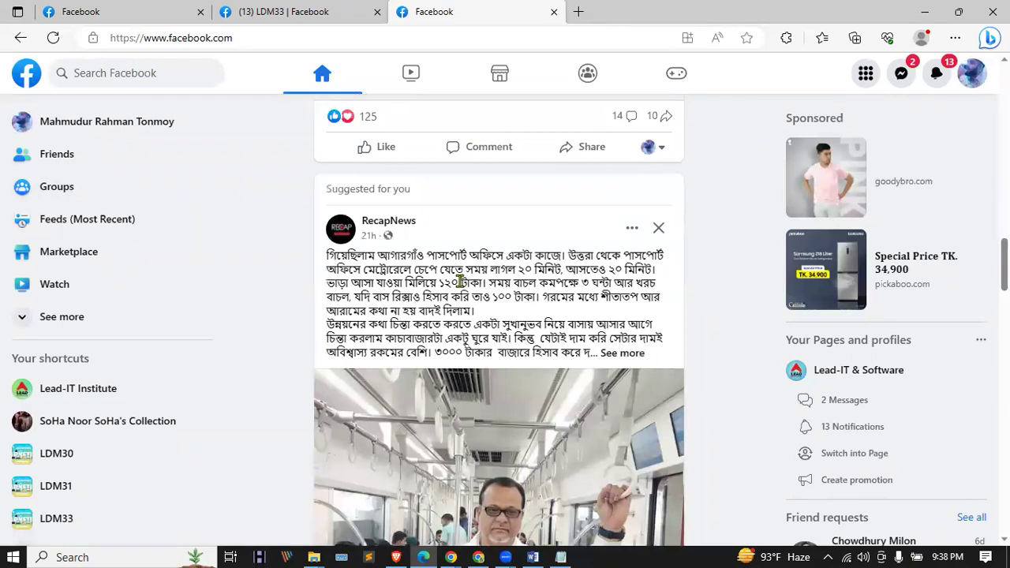
{"action": "scroll", "coordinate": [459, 281], "scroll_direction": "down", "scroll_amount": 10}
{"action": "scroll", "coordinate": [462, 288], "scroll_direction": "down", "scroll_amount": 15}
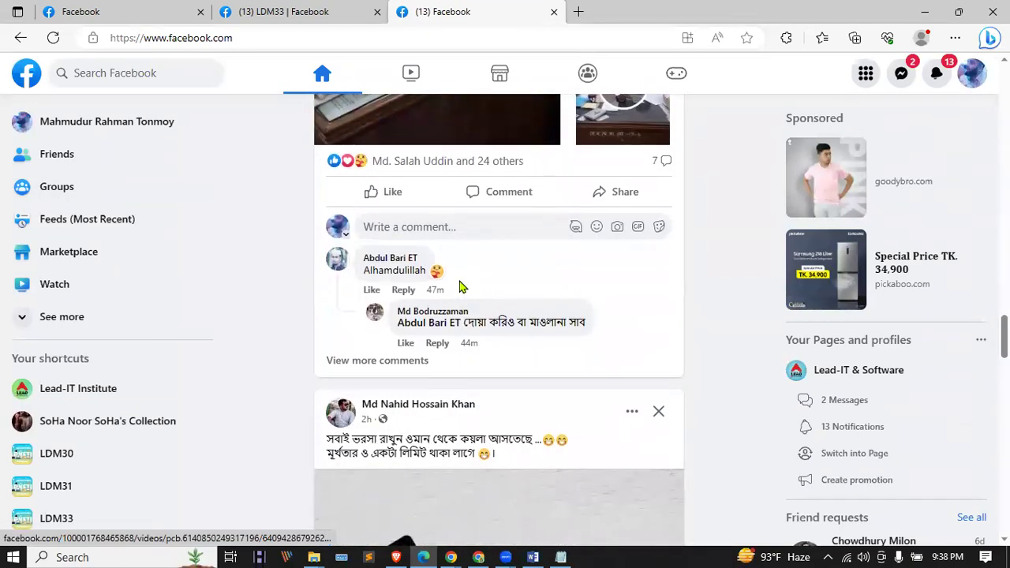
{"action": "scroll", "coordinate": [461, 288], "scroll_direction": "down", "scroll_amount": 6}
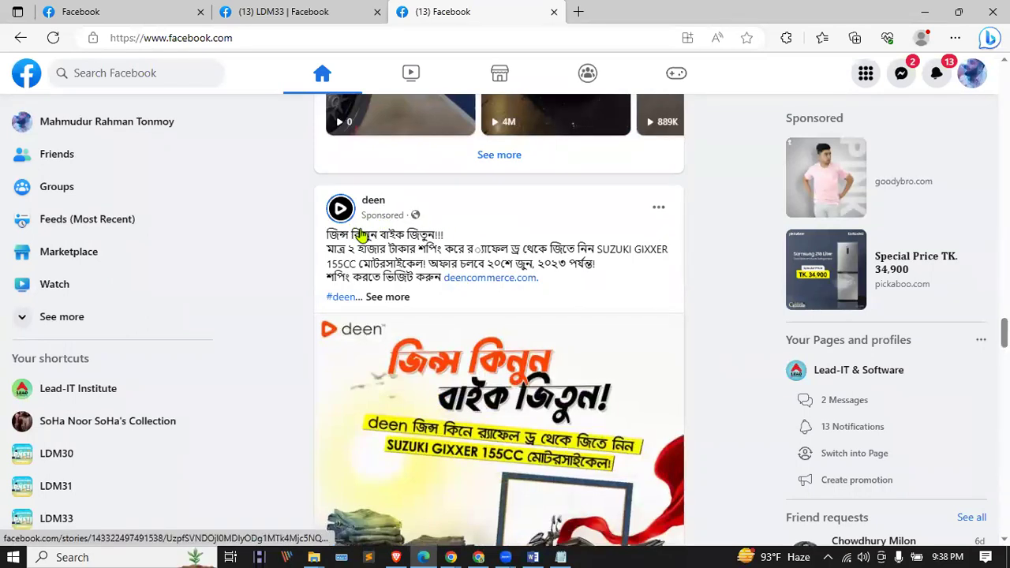
{"action": "scroll", "coordinate": [395, 230], "scroll_direction": "down", "scroll_amount": 7}
{"action": "scroll", "coordinate": [397, 230], "scroll_direction": "down", "scroll_amount": 10}
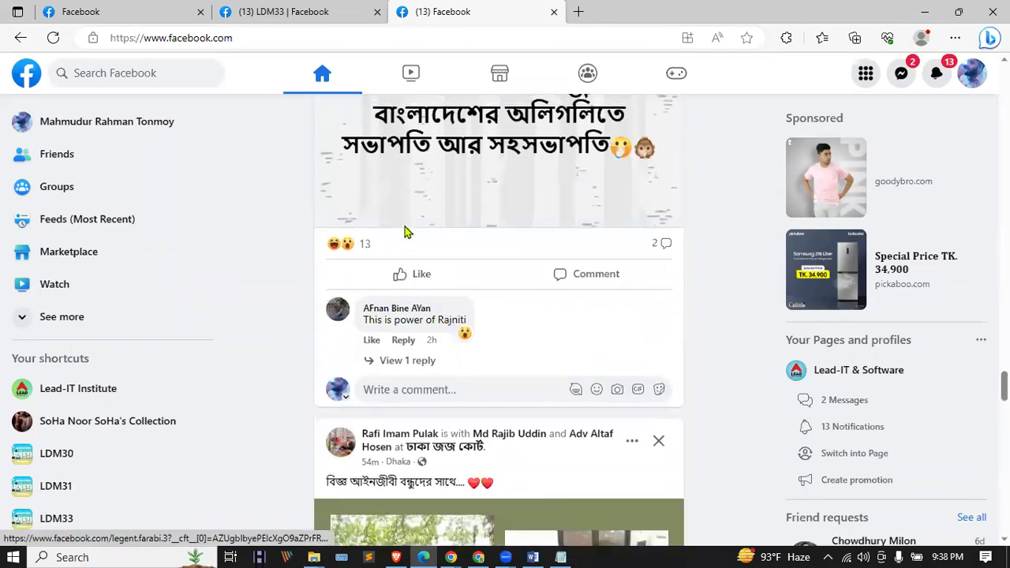
{"action": "scroll", "coordinate": [412, 229], "scroll_direction": "down", "scroll_amount": 12}
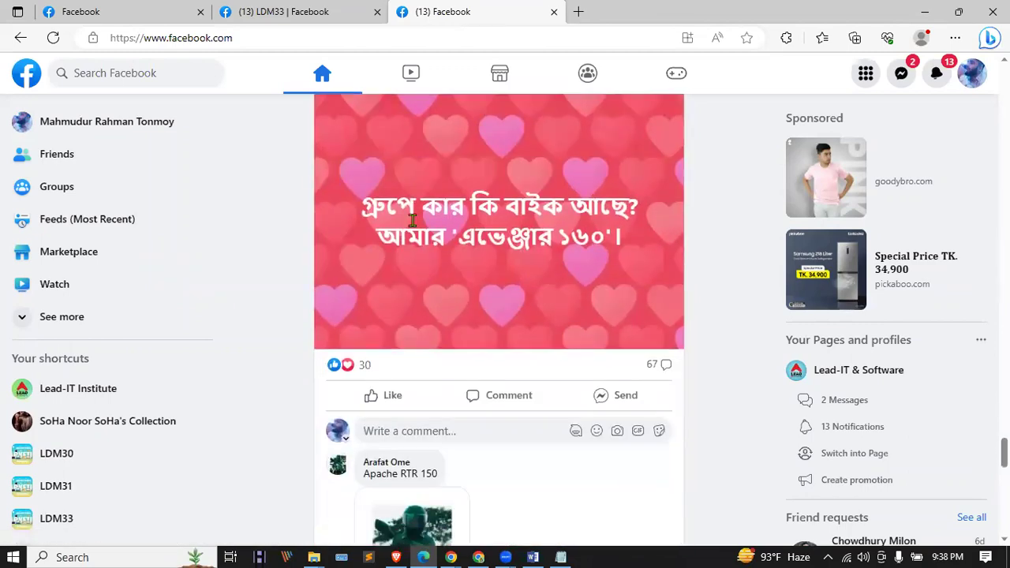
{"action": "scroll", "coordinate": [416, 226], "scroll_direction": "down", "scroll_amount": 4}
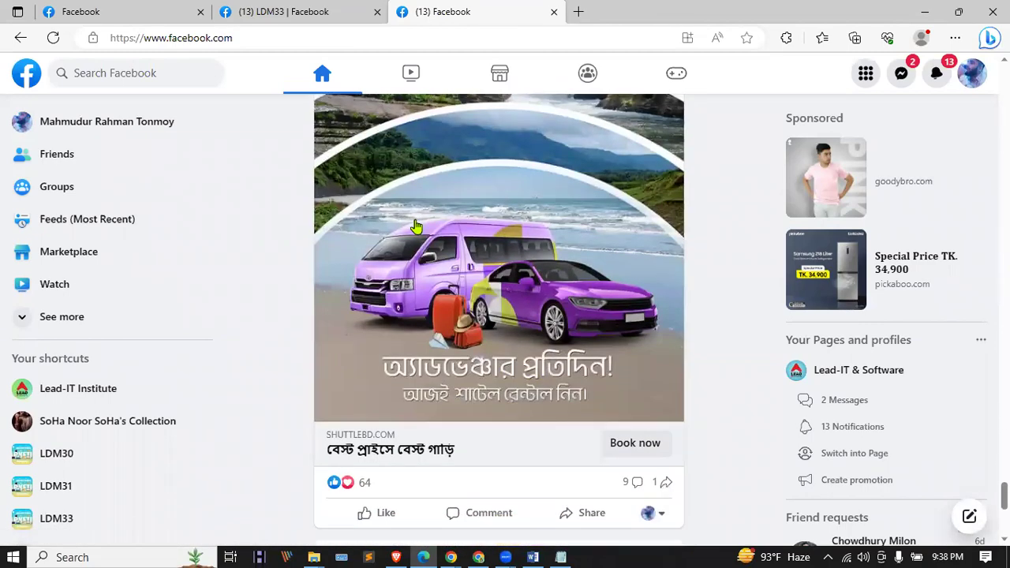
{"action": "scroll", "coordinate": [416, 226], "scroll_direction": "up", "scroll_amount": 3}
{"action": "scroll", "coordinate": [419, 225], "scroll_direction": "down", "scroll_amount": 4}
{"action": "scroll", "coordinate": [419, 225], "scroll_direction": "down", "scroll_amount": 12}
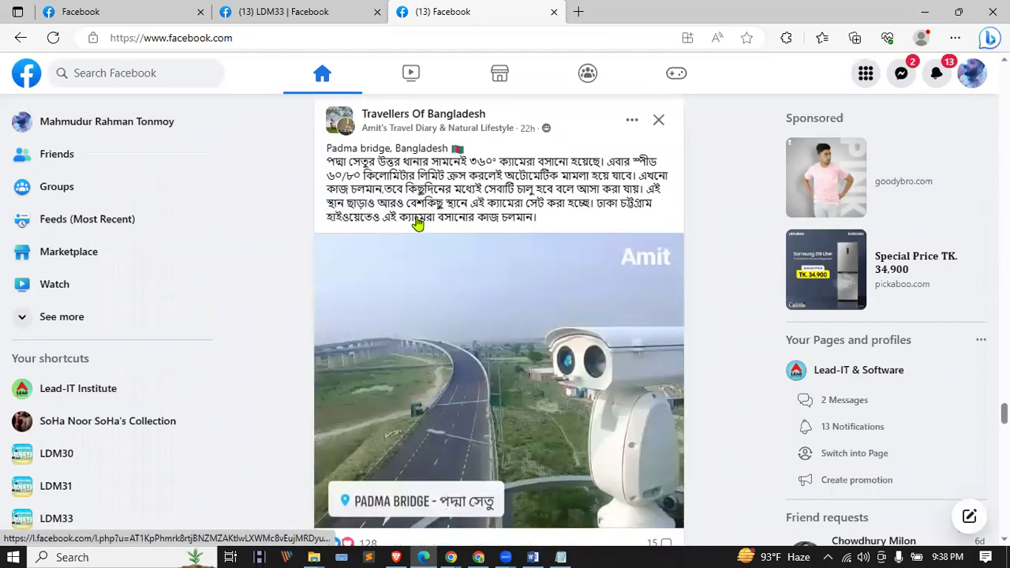
{"action": "scroll", "coordinate": [419, 216], "scroll_direction": "down", "scroll_amount": 15}
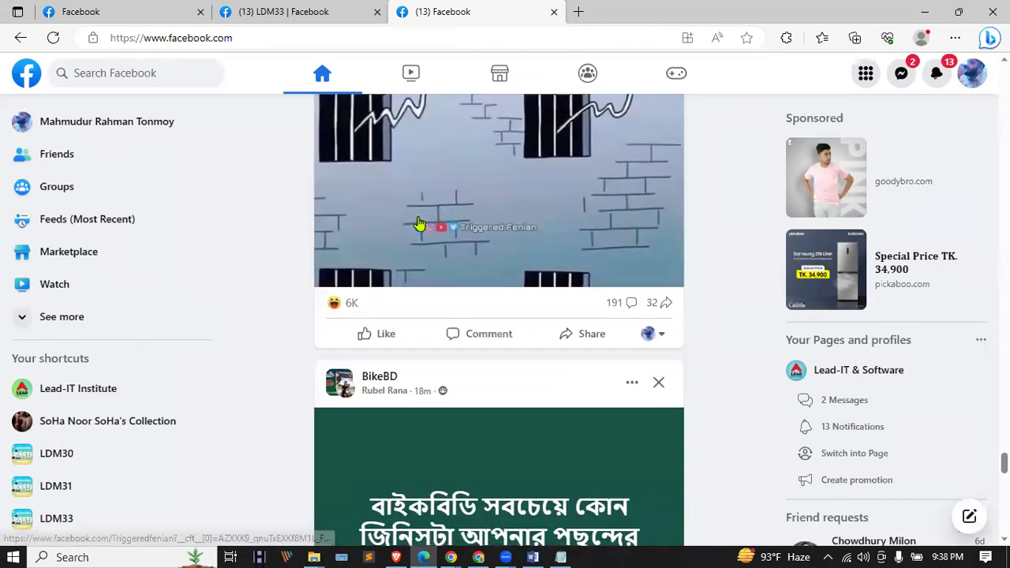
{"action": "scroll", "coordinate": [423, 217], "scroll_direction": "up", "scroll_amount": 2}
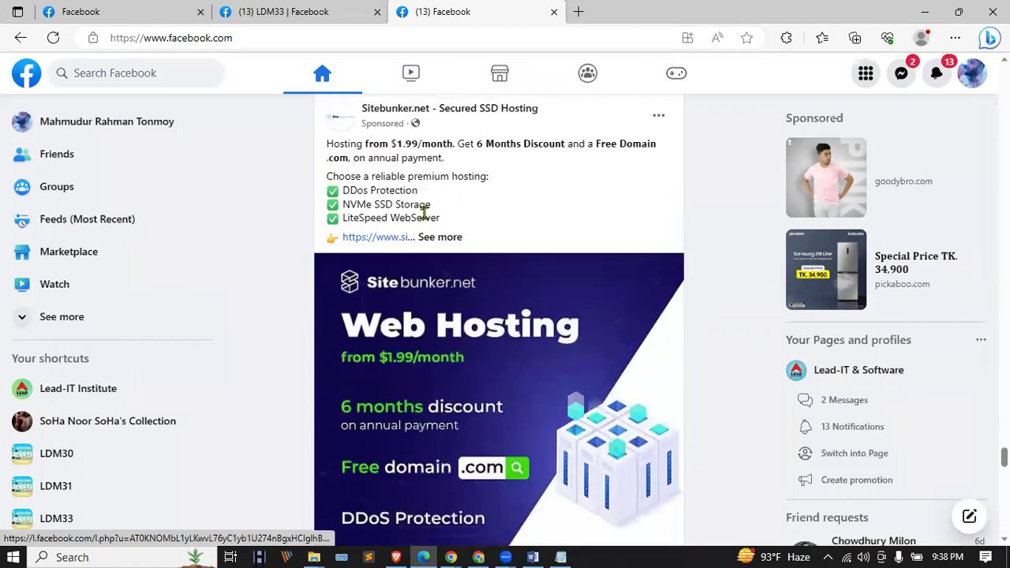
{"action": "scroll", "coordinate": [419, 210], "scroll_direction": "up", "scroll_amount": 1}
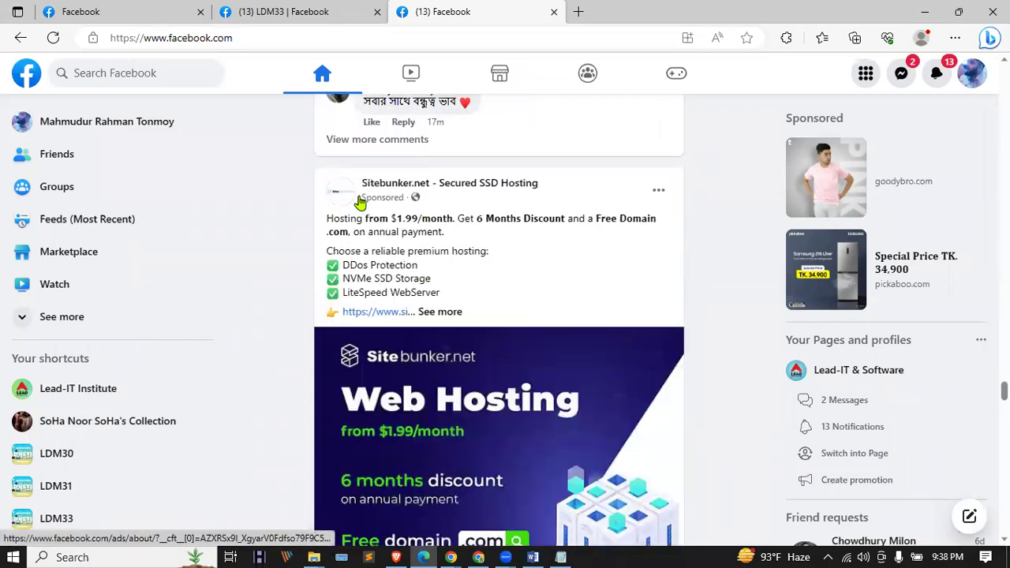
{"action": "scroll", "coordinate": [533, 354], "scroll_direction": "down", "scroll_amount": 1}
{"action": "scroll", "coordinate": [531, 348], "scroll_direction": "down", "scroll_amount": 20}
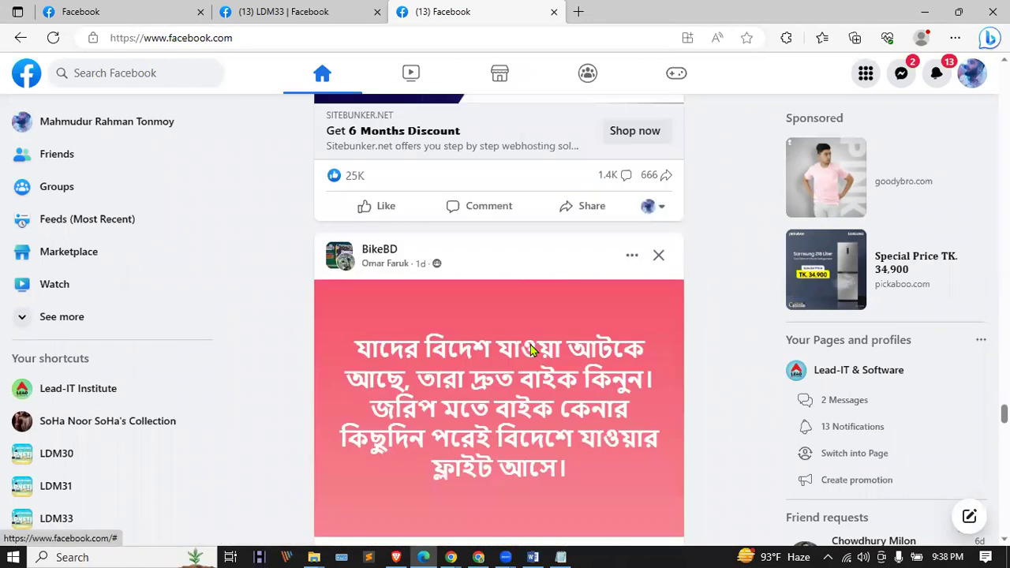
{"action": "scroll", "coordinate": [531, 344], "scroll_direction": "down", "scroll_amount": 4}
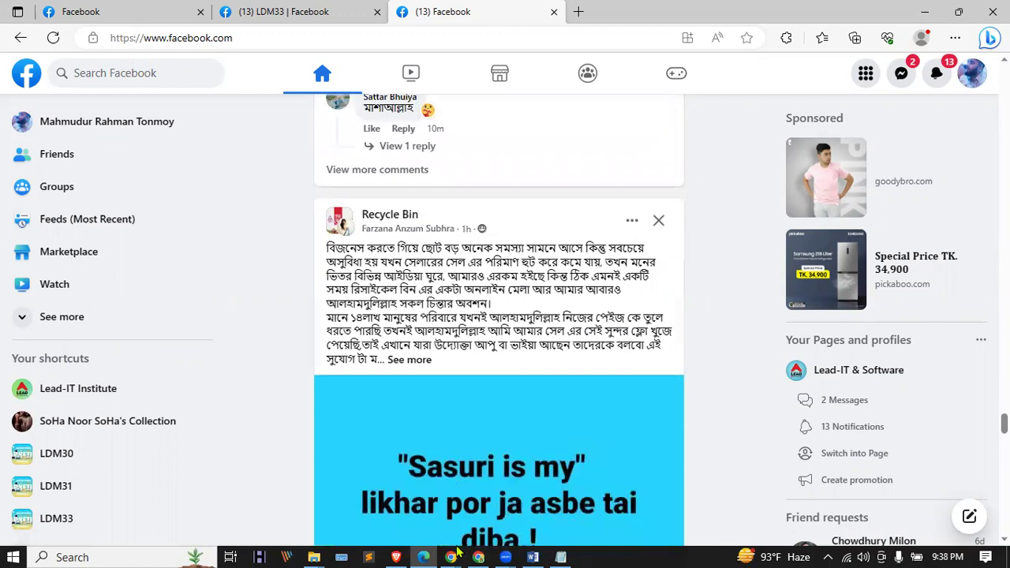
{"action": "mouse_move", "coordinate": [451, 556]}
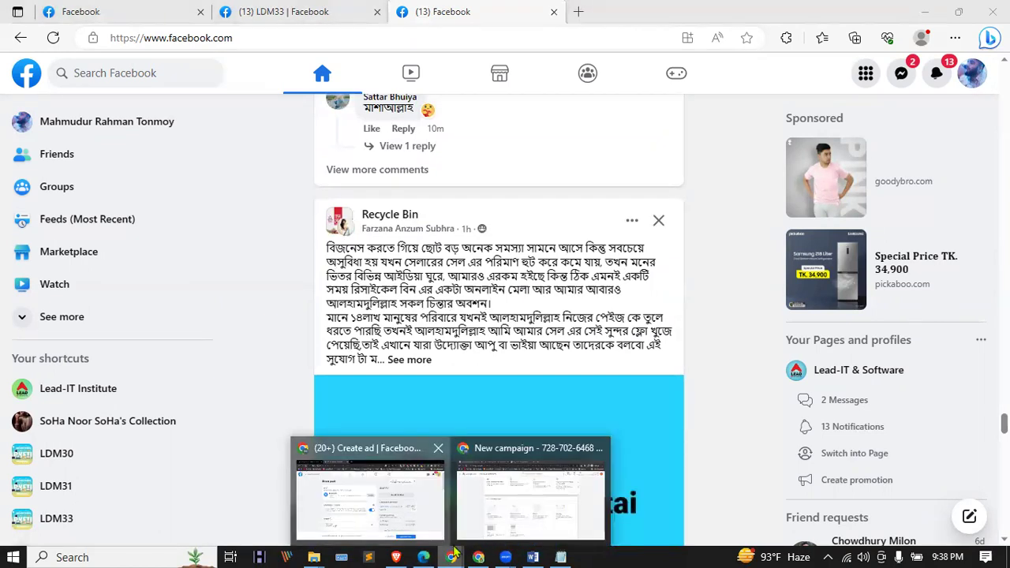
Step: Look over the dog food search results in Chrome, then return to the New campaign tab
{"action": "key", "text": "alt+Tab"}
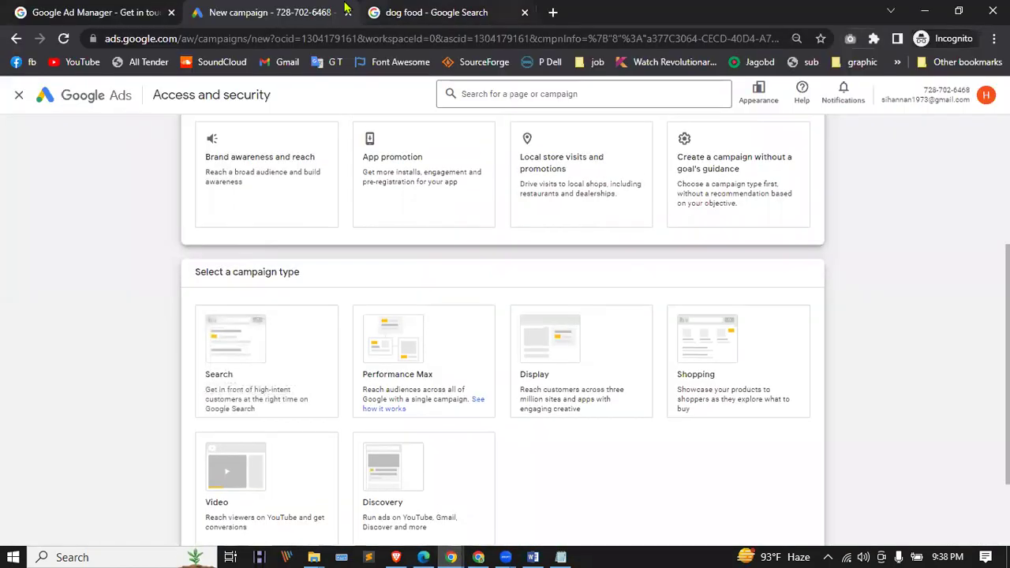
{"action": "left_click", "coordinate": [435, 12]}
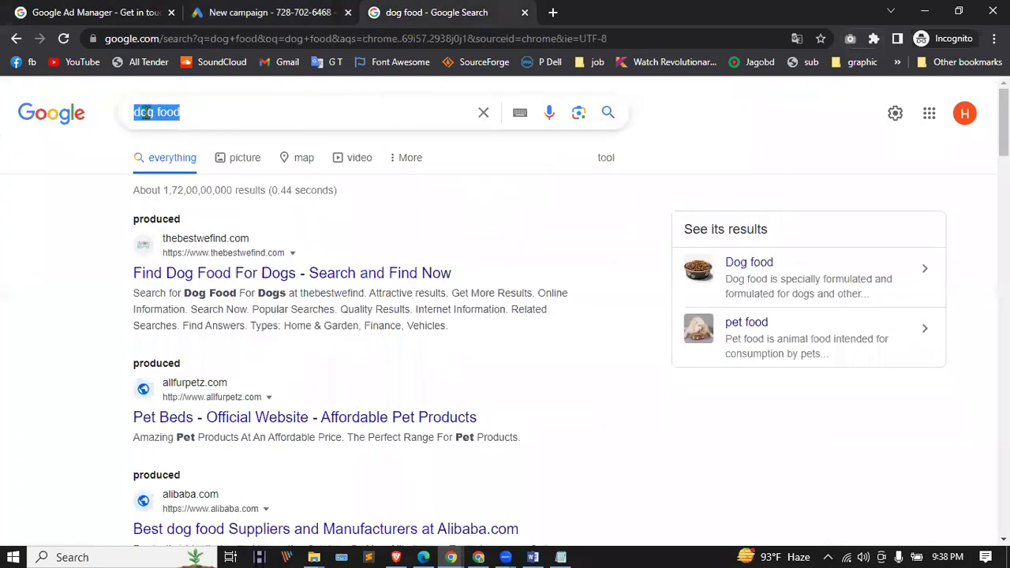
{"action": "left_click", "coordinate": [190, 112]}
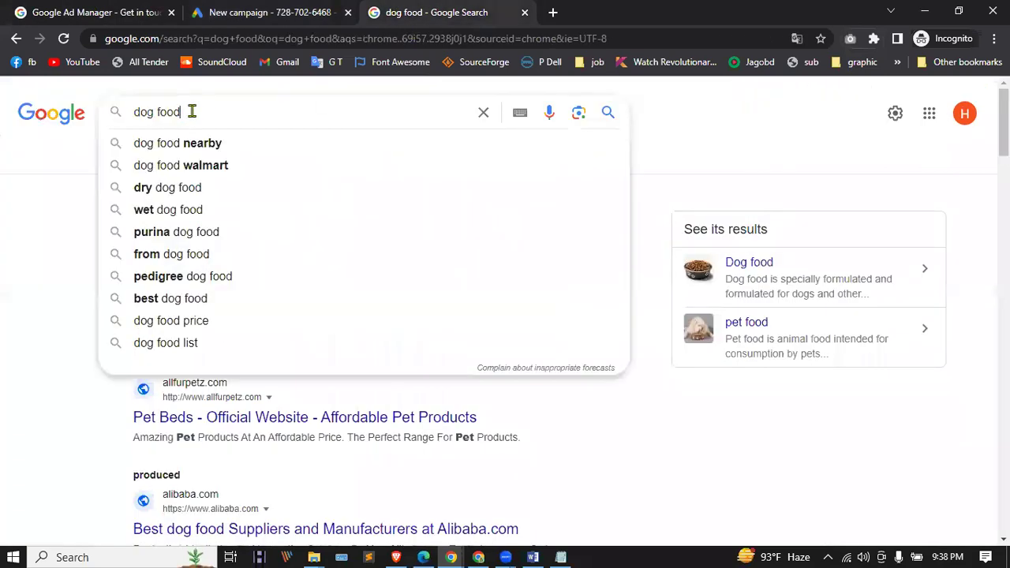
{"action": "left_click", "coordinate": [45, 251]}
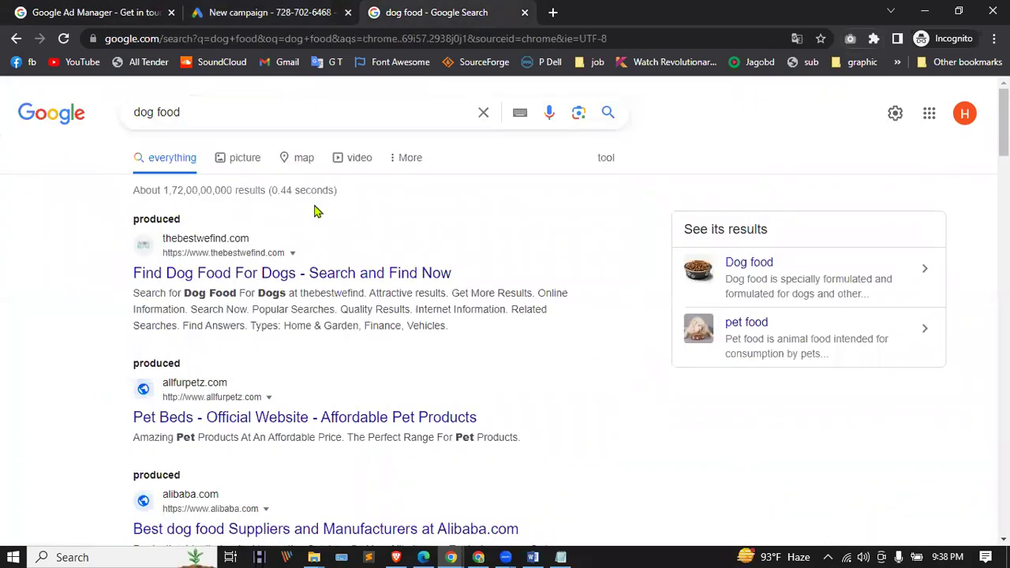
{"action": "scroll", "coordinate": [327, 286], "scroll_direction": "down", "scroll_amount": 2}
{"action": "key", "text": "ctrl+shift+Tab"}
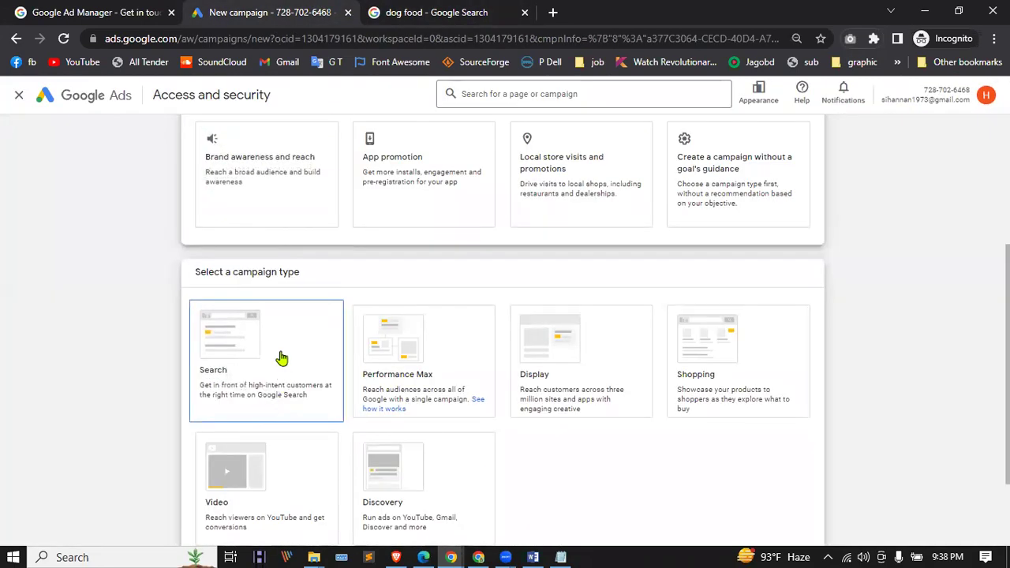
Step: Select the dog food query in the results, then go to the Google Ad Manager Get in touch form
{"action": "scroll", "coordinate": [270, 448], "scroll_direction": "down", "scroll_amount": 1}
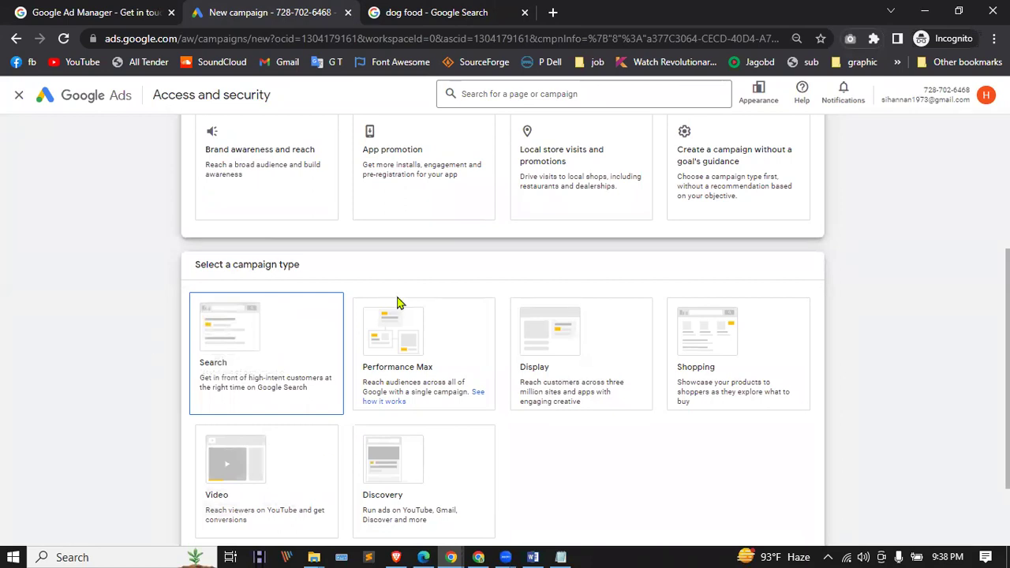
{"action": "scroll", "coordinate": [397, 302], "scroll_direction": "up", "scroll_amount": 1}
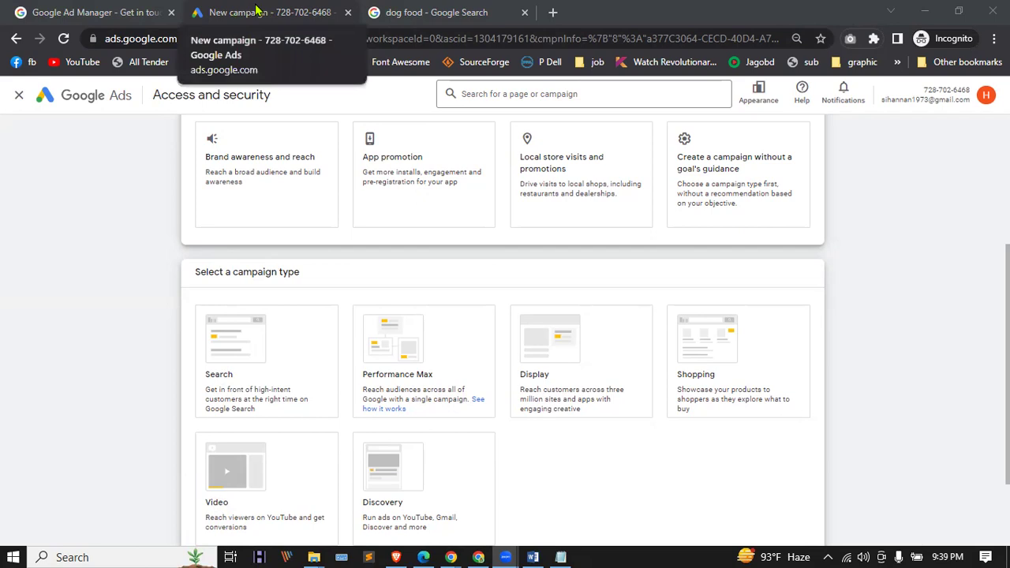
{"action": "left_click", "coordinate": [256, 10]}
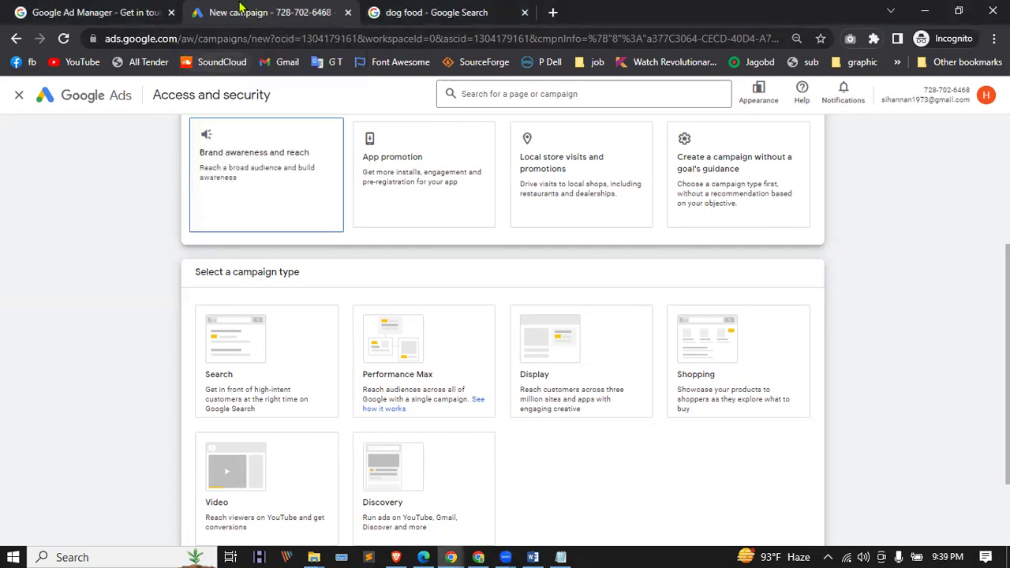
{"action": "left_click", "coordinate": [460, 8]}
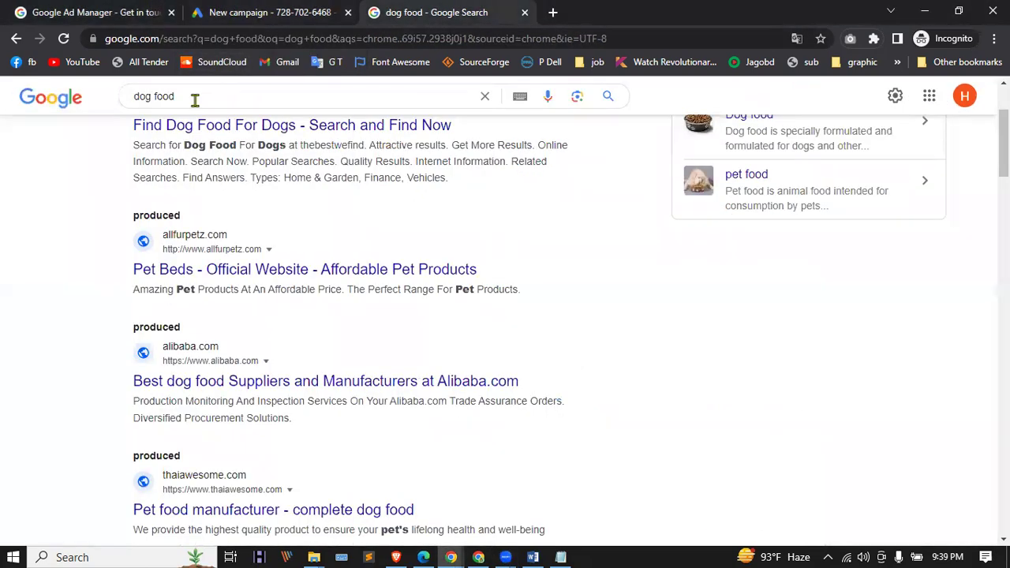
{"action": "left_click_drag", "start_coordinate": [191, 96], "coordinate": [108, 101]}
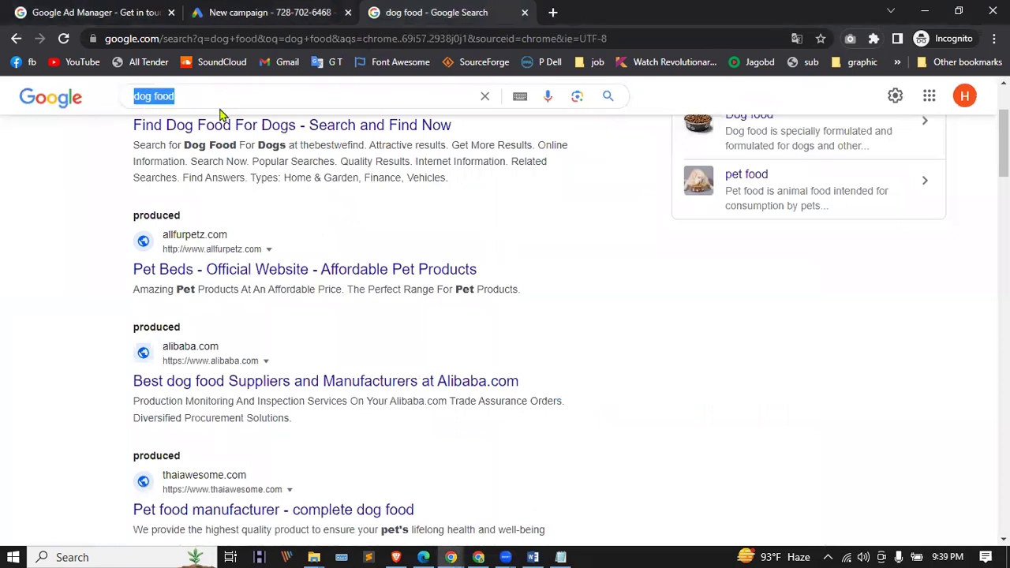
{"action": "left_click", "coordinate": [57, 10]}
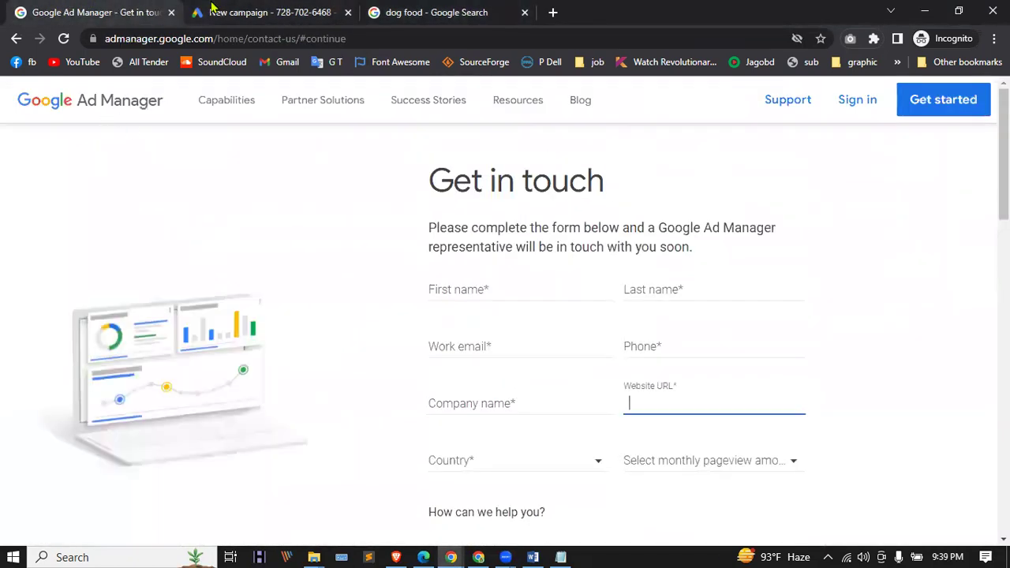
Step: Pick Sales as the objective on the new Google Ads campaign
{"action": "left_click", "coordinate": [215, 10]}
{"action": "scroll", "coordinate": [316, 277], "scroll_direction": "up", "scroll_amount": 3}
{"action": "left_click", "coordinate": [316, 277]}
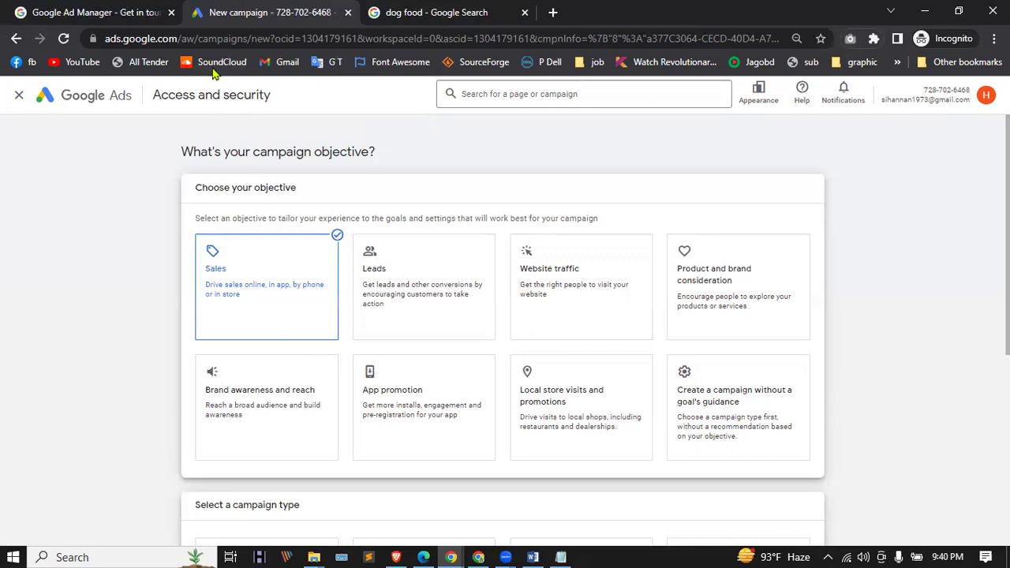
Step: Review the sponsored dog food listings from allfurpetz.com, alibaba.com and thaiawesome.com
{"action": "left_click", "coordinate": [433, 12]}
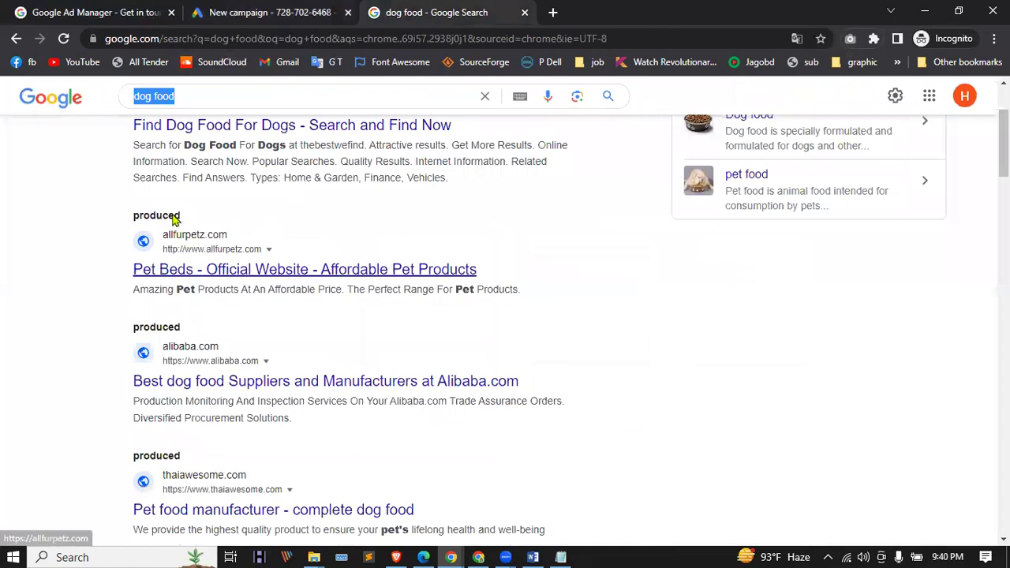
{"action": "scroll", "coordinate": [171, 221], "scroll_direction": "up", "scroll_amount": 1}
{"action": "scroll", "coordinate": [225, 294], "scroll_direction": "up", "scroll_amount": 1}
{"action": "scroll", "coordinate": [226, 291], "scroll_direction": "down", "scroll_amount": 1}
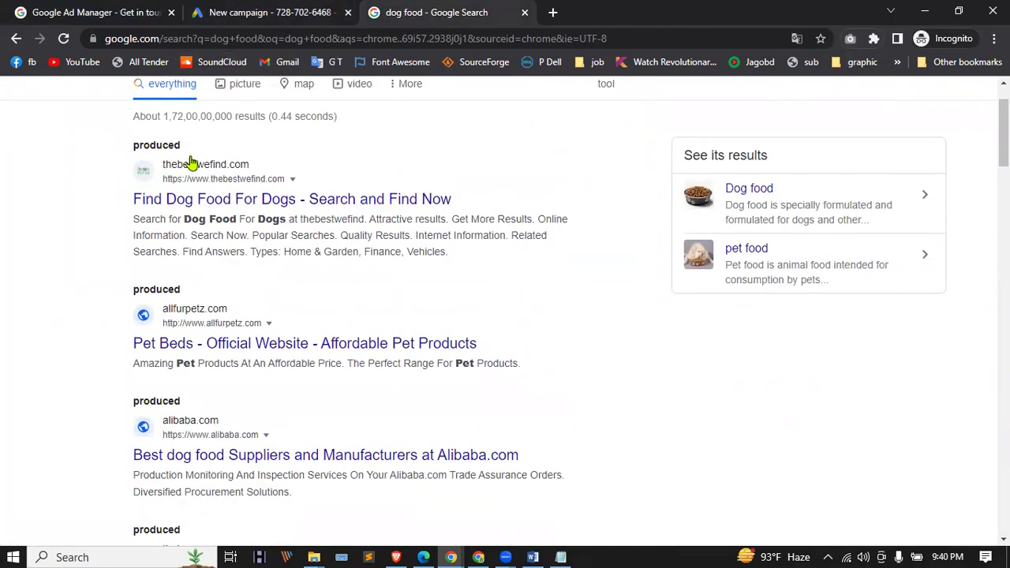
{"action": "scroll", "coordinate": [212, 383], "scroll_direction": "down", "scroll_amount": 1}
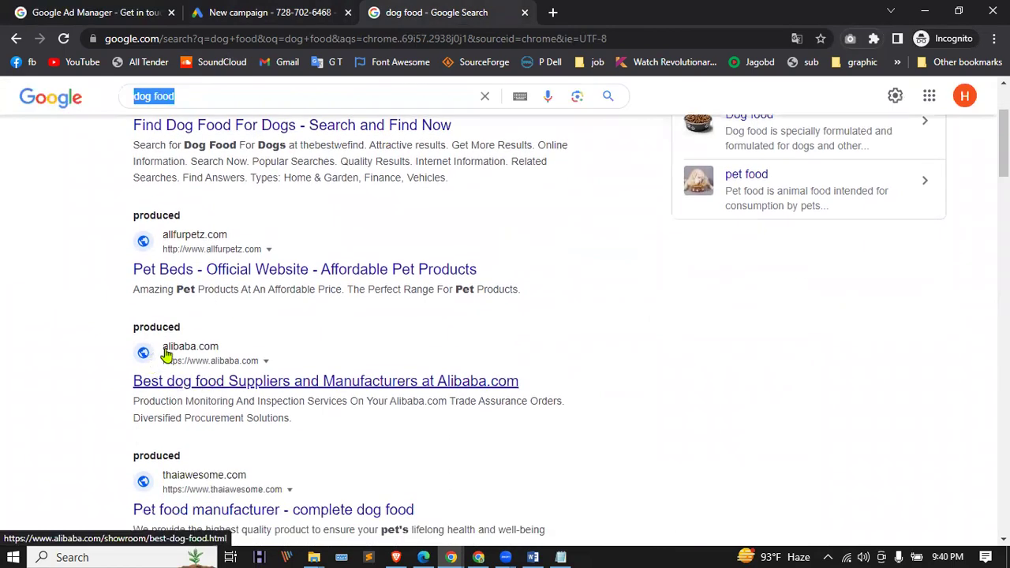
{"action": "scroll", "coordinate": [166, 355], "scroll_direction": "up", "scroll_amount": 2}
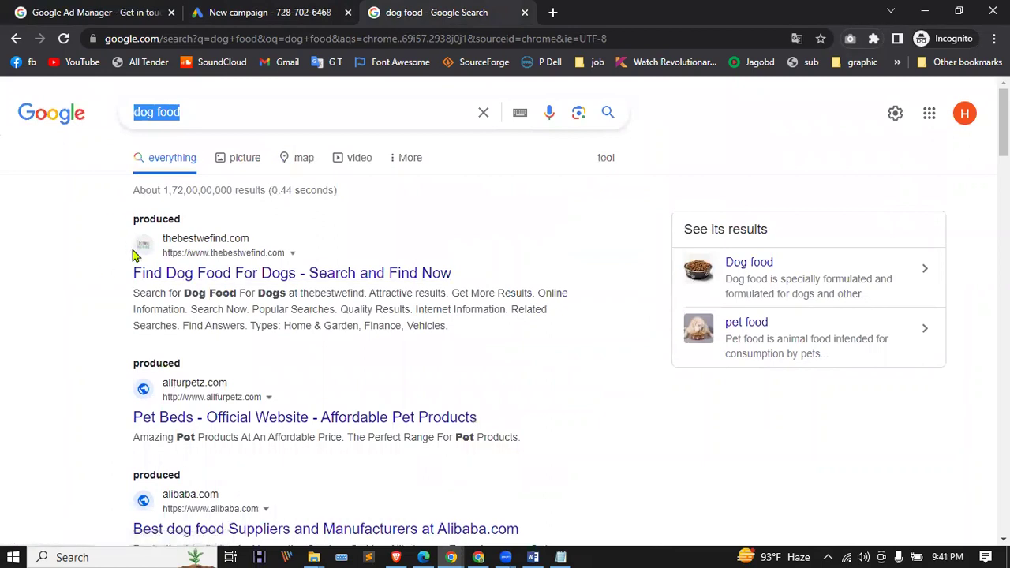
{"action": "scroll", "coordinate": [205, 304], "scroll_direction": "down", "scroll_amount": 3}
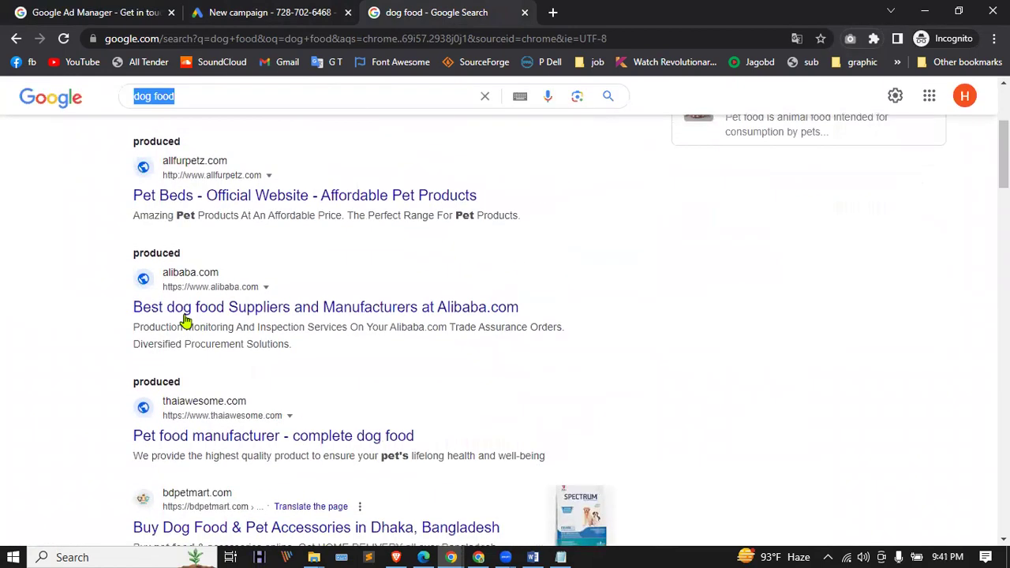
{"action": "scroll", "coordinate": [195, 305], "scroll_direction": "up", "scroll_amount": 3}
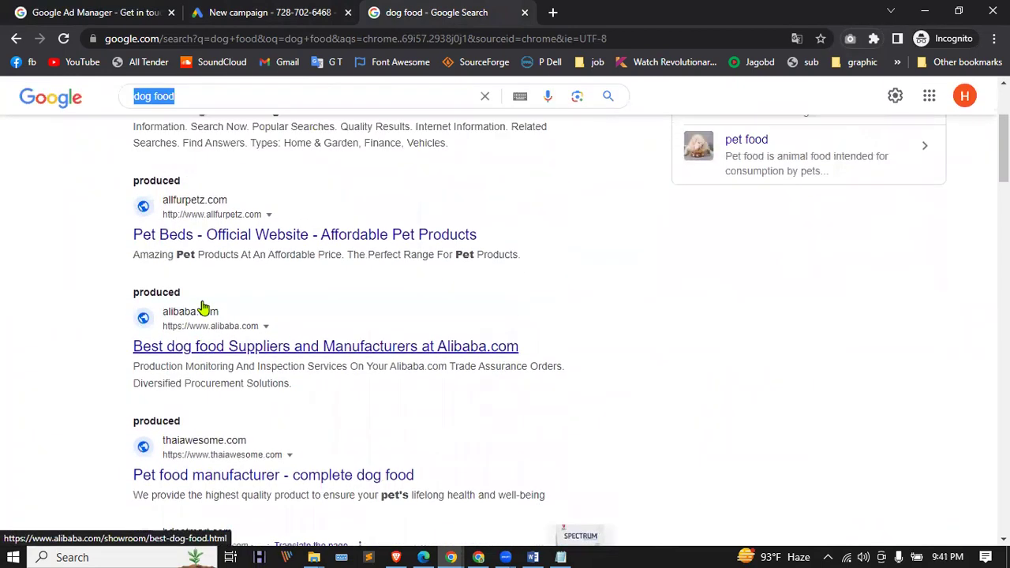
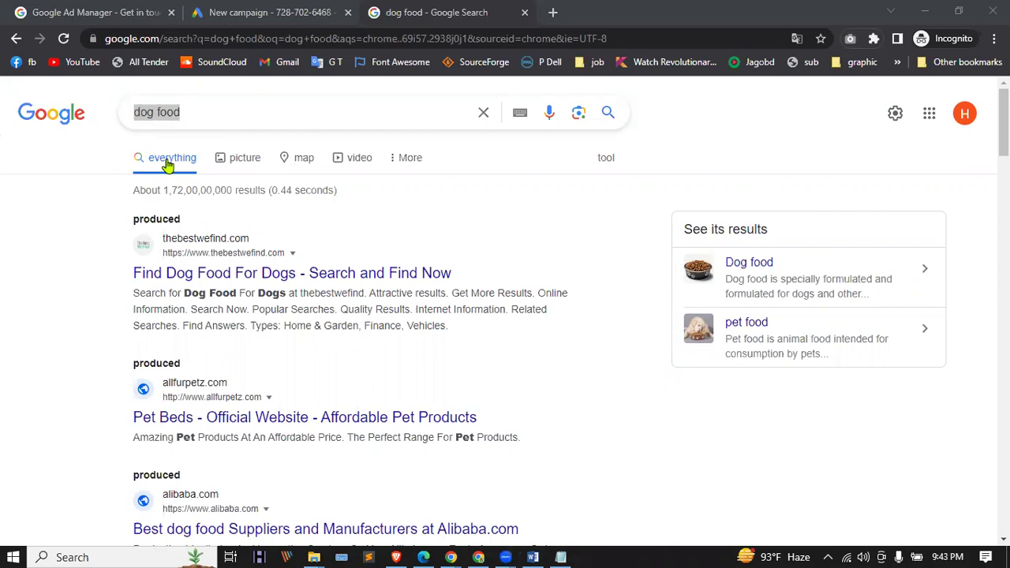
Step: Leave the 'dog food' search results and go back to the Google Ads New campaign tab
{"action": "triple_click", "coordinate": [158, 110]}
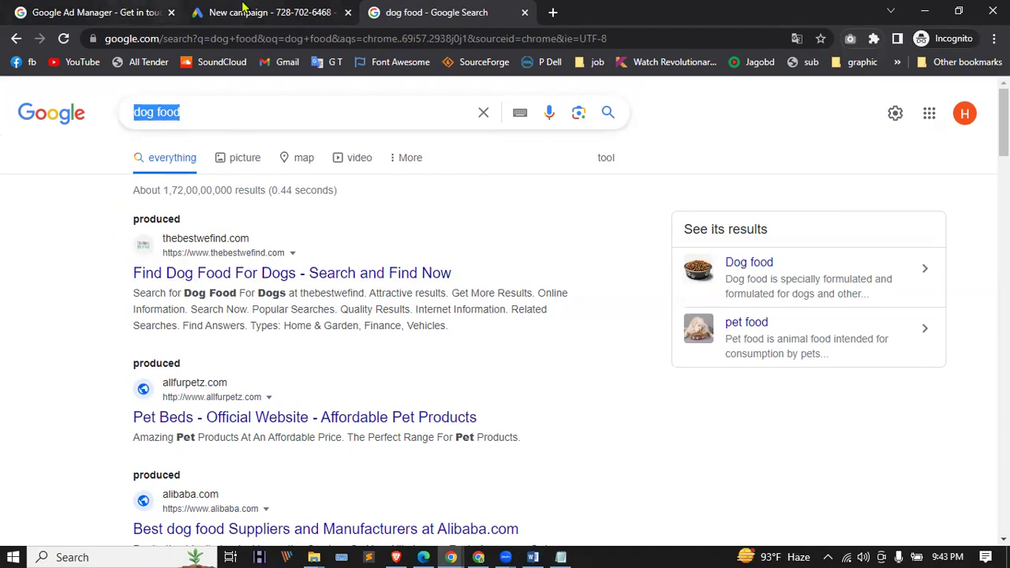
{"action": "key", "text": "ctrl+shift+Tab"}
{"action": "scroll", "coordinate": [222, 321], "scroll_direction": "down", "scroll_amount": 3}
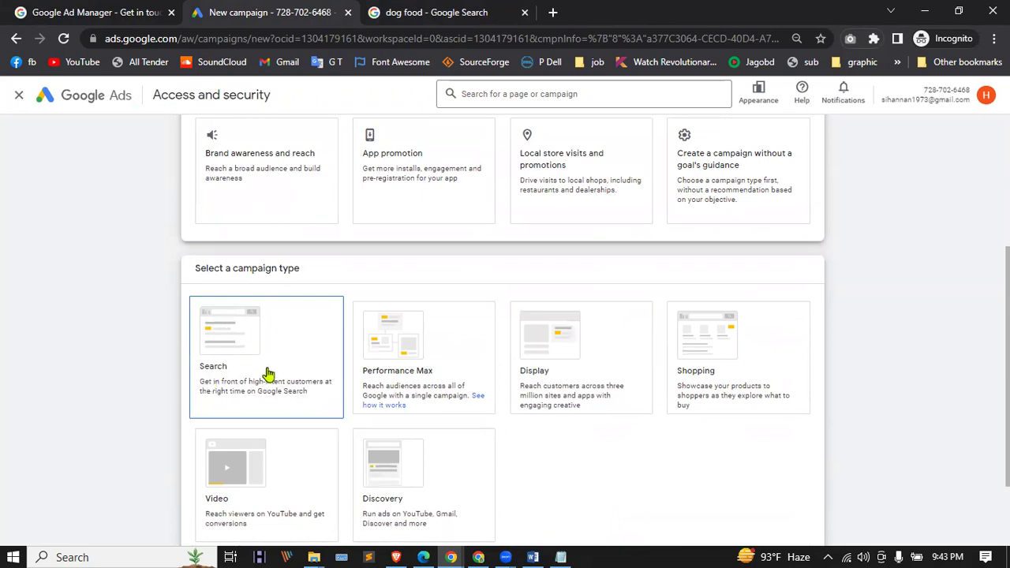
Step: Pick the Display card under Select a campaign type
{"action": "scroll", "coordinate": [264, 369], "scroll_direction": "down", "scroll_amount": 6}
{"action": "scroll", "coordinate": [298, 345], "scroll_direction": "up", "scroll_amount": 4}
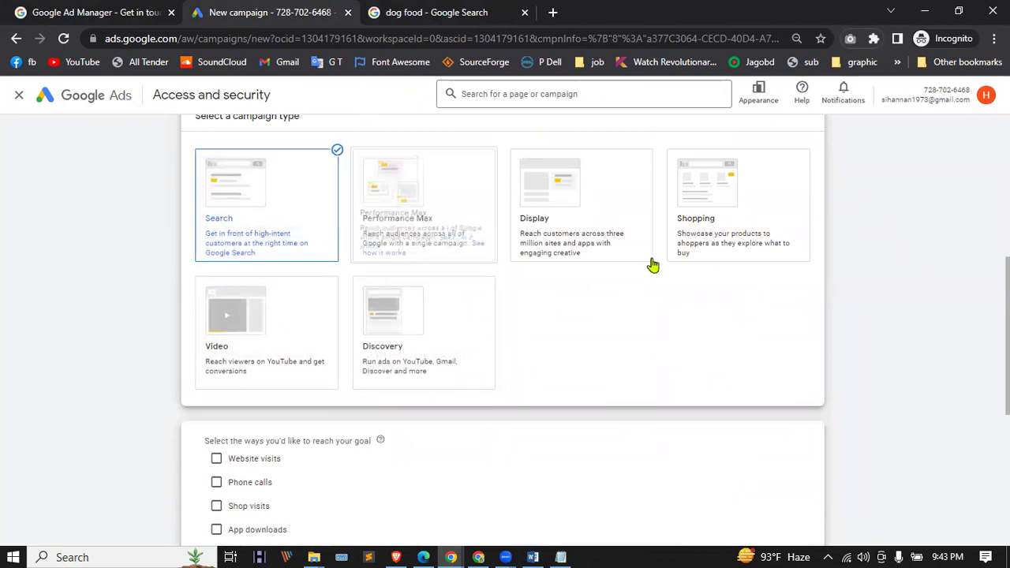
{"action": "scroll", "coordinate": [600, 198], "scroll_direction": "down", "scroll_amount": 4}
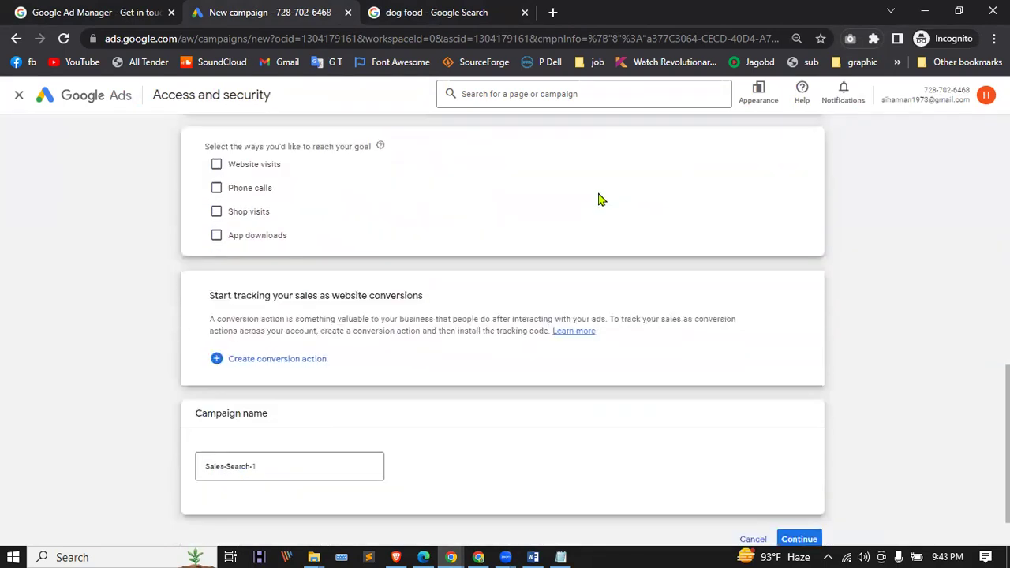
{"action": "scroll", "coordinate": [600, 198], "scroll_direction": "up", "scroll_amount": 5}
{"action": "left_click", "coordinate": [623, 253]}
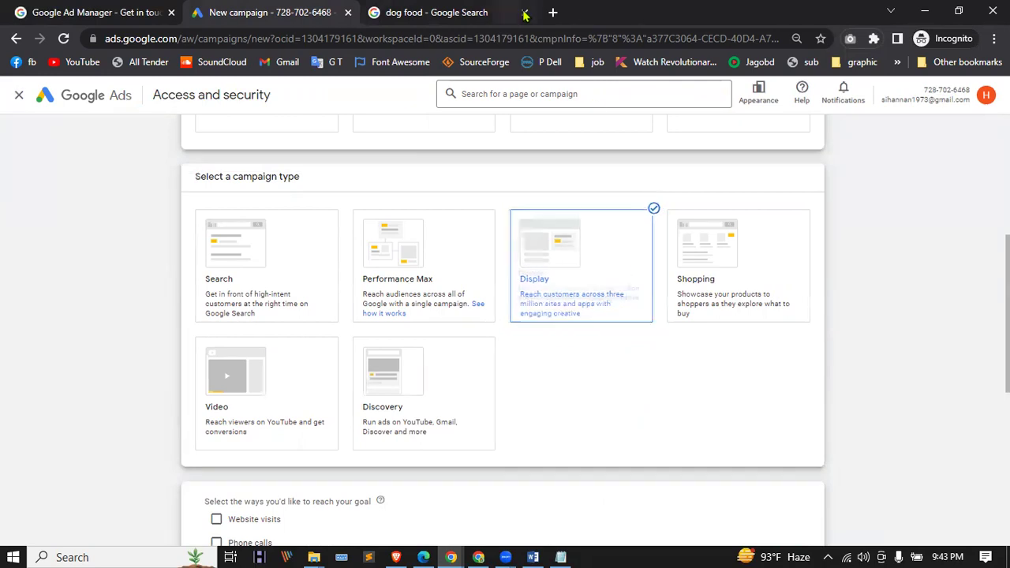
Step: Load crazyhd.com in a new browser tab
{"action": "left_click", "coordinate": [553, 13]}
{"action": "type", "text": "cra"}
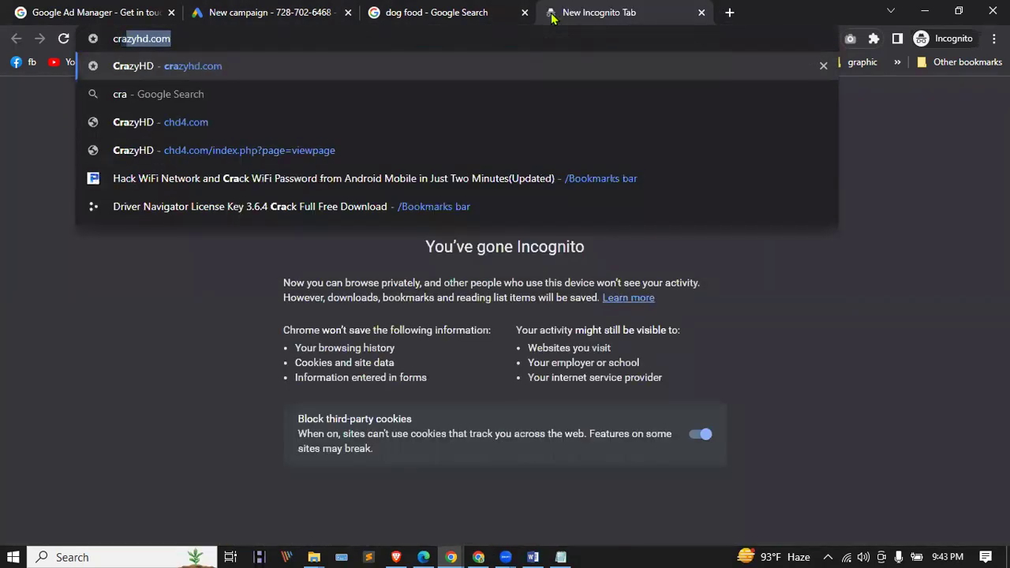
{"action": "key", "text": "Return"}
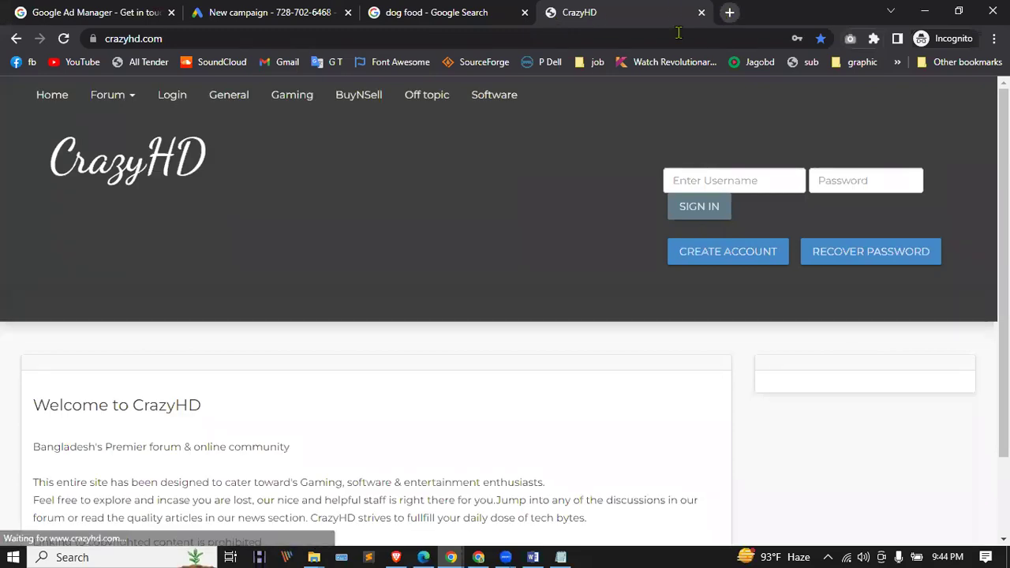
Step: Search Google for 'filehippo' and open the FileHippo.com result
{"action": "left_click", "coordinate": [530, 33]}
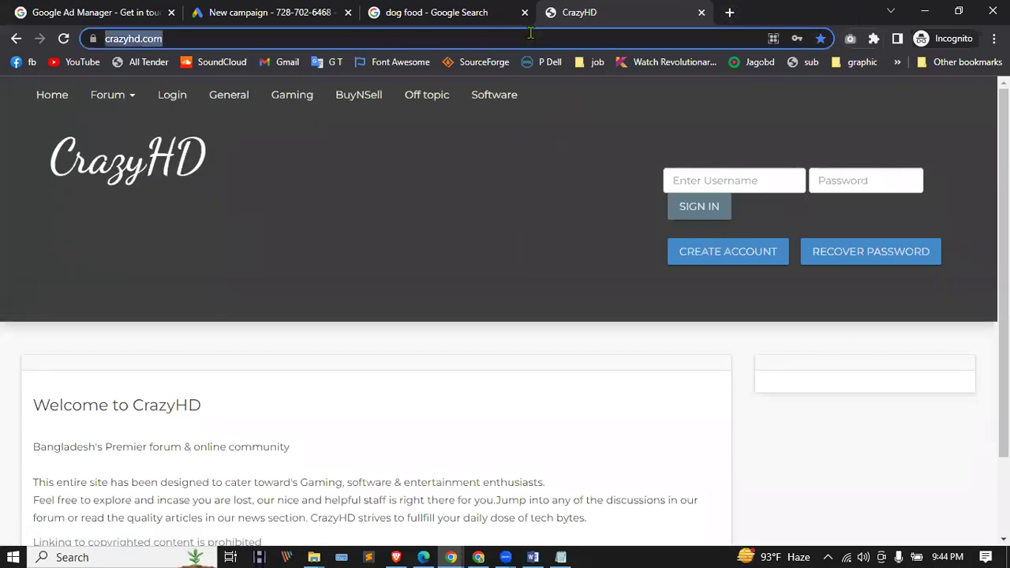
{"action": "type", "text": "file"}
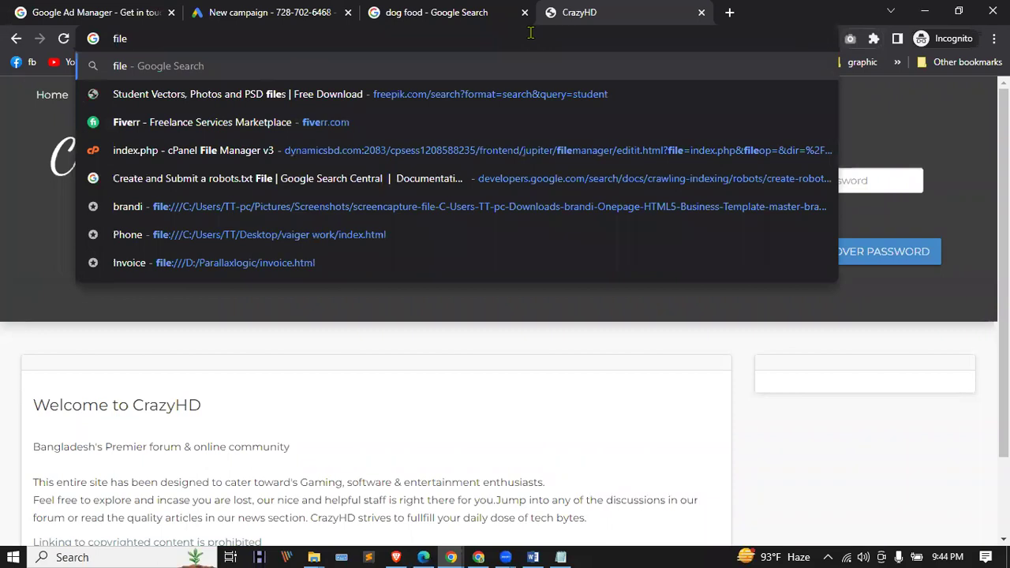
{"action": "type", "text": "hippo"}
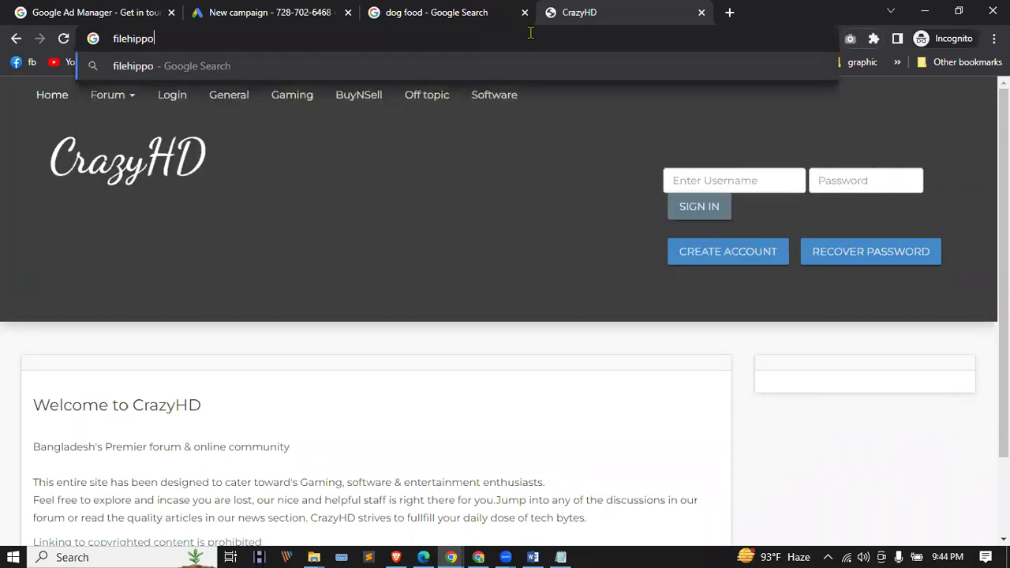
{"action": "key", "text": "Return"}
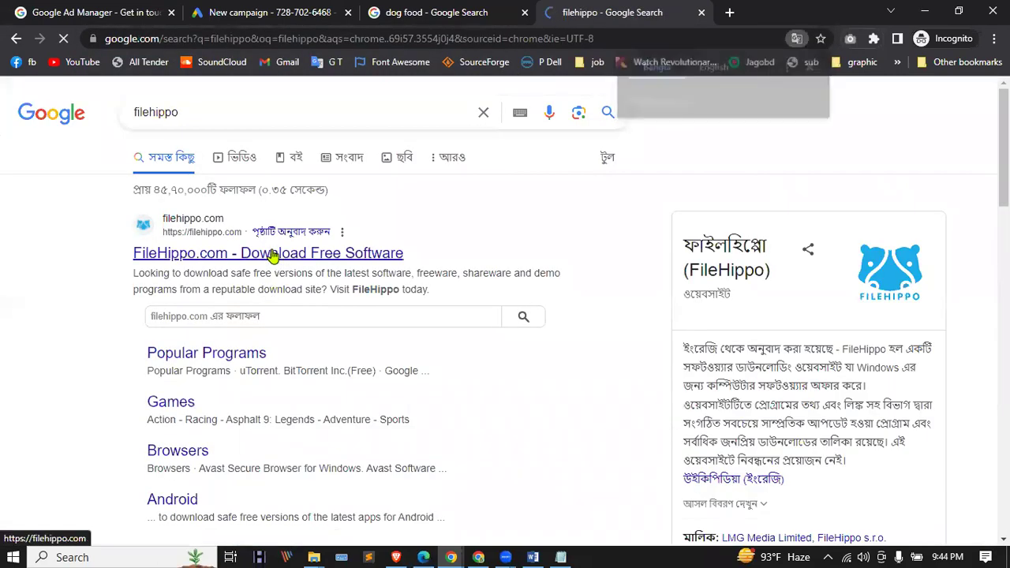
{"action": "left_click", "coordinate": [268, 253]}
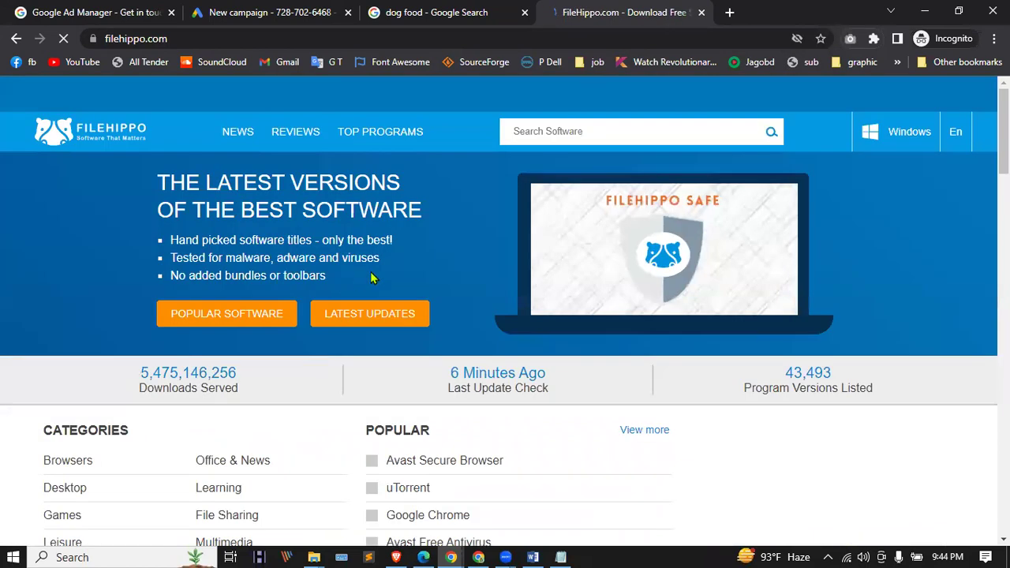
{"action": "scroll", "coordinate": [376, 276], "scroll_direction": "down", "scroll_amount": 3}
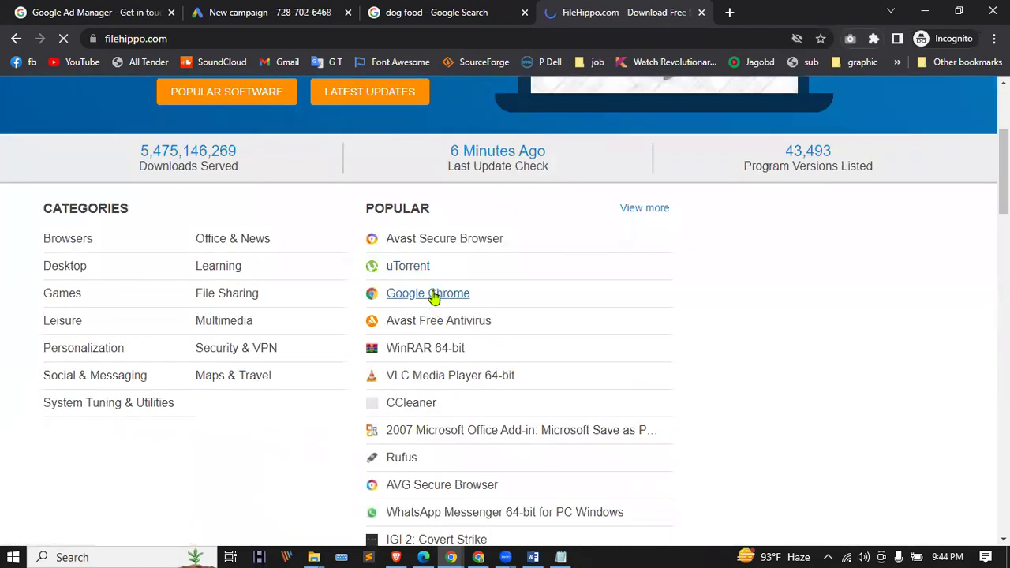
{"action": "scroll", "coordinate": [456, 315], "scroll_direction": "down", "scroll_amount": 3}
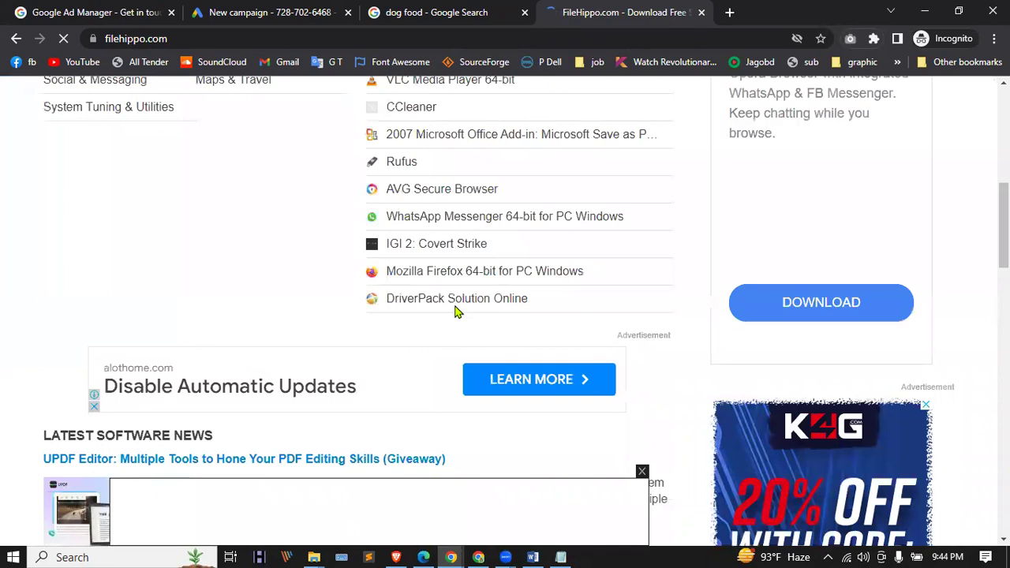
{"action": "scroll", "coordinate": [458, 312], "scroll_direction": "down", "scroll_amount": 4}
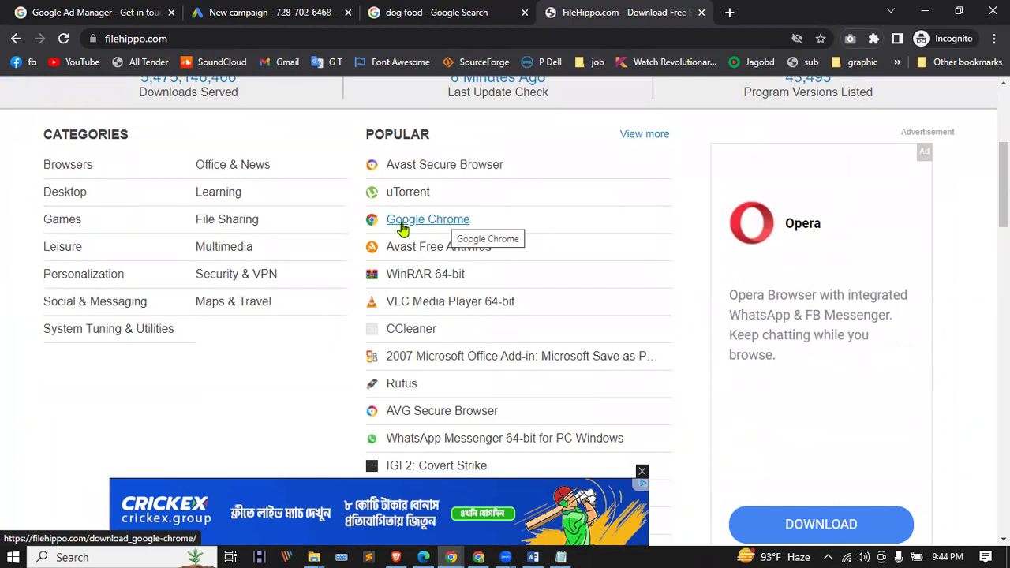
{"action": "scroll", "coordinate": [474, 229], "scroll_direction": "down", "scroll_amount": 3}
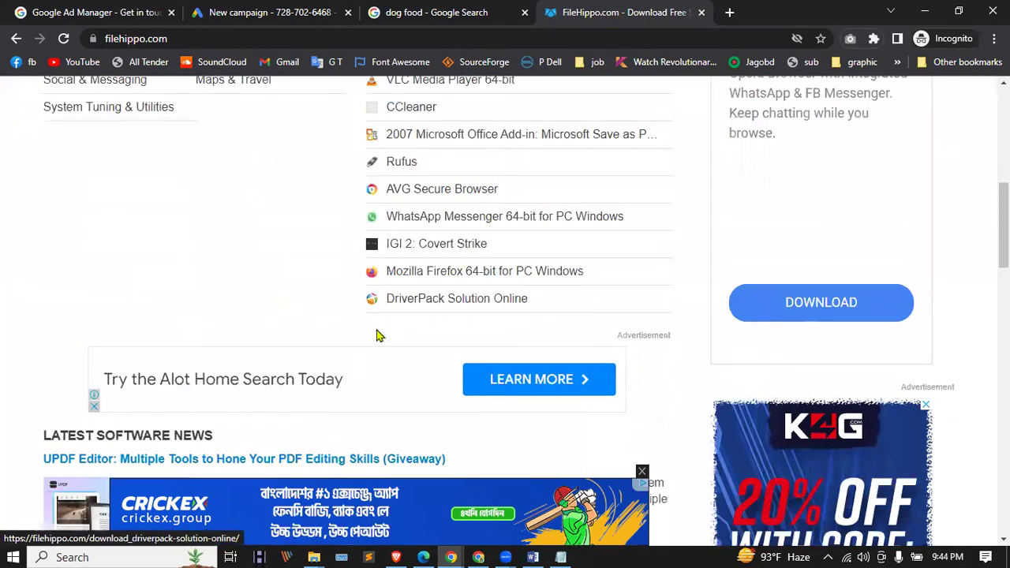
{"action": "scroll", "coordinate": [446, 328], "scroll_direction": "up", "scroll_amount": 6}
{"action": "scroll", "coordinate": [446, 319], "scroll_direction": "down", "scroll_amount": 2}
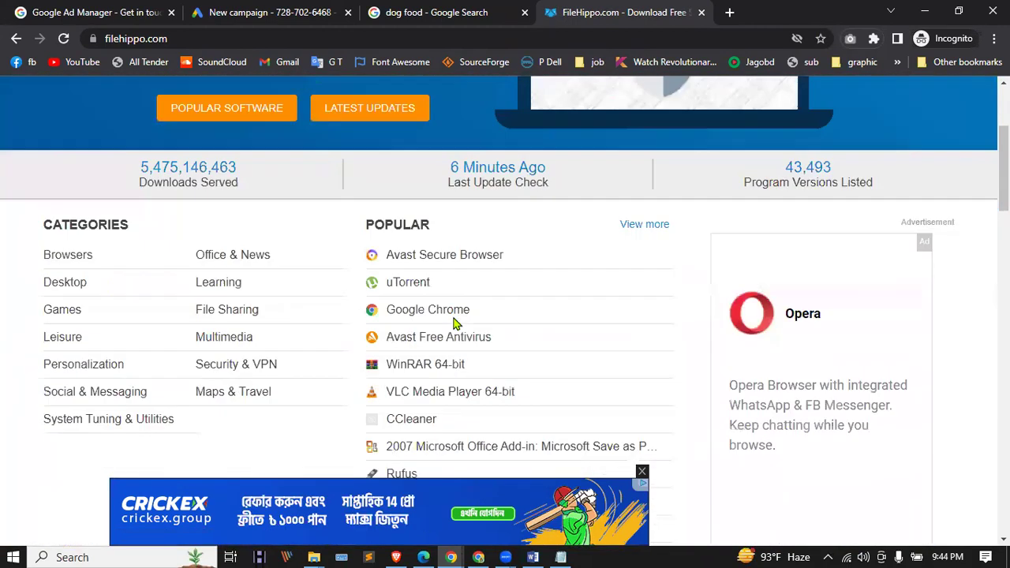
{"action": "scroll", "coordinate": [442, 319], "scroll_direction": "down", "scroll_amount": 2}
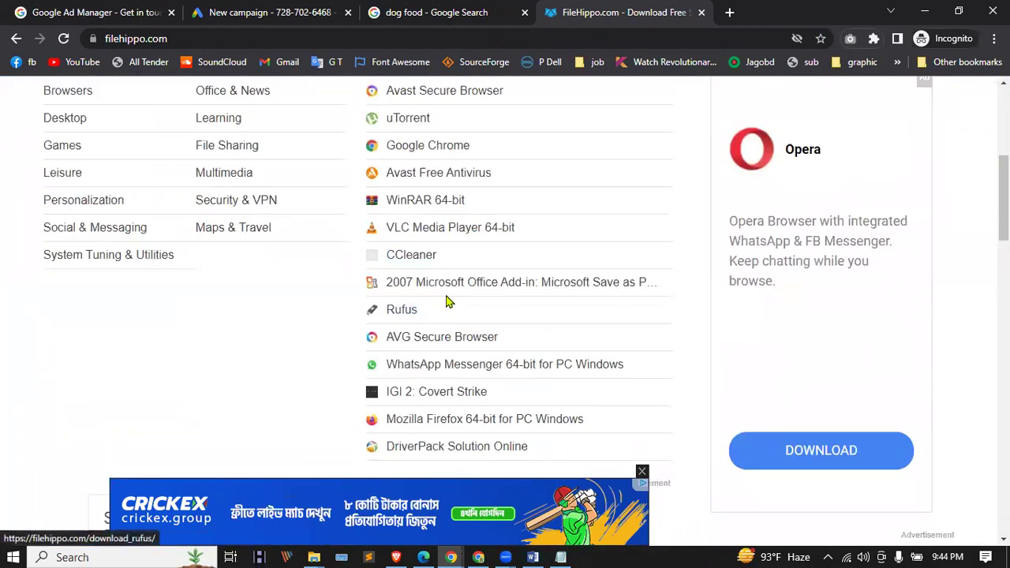
{"action": "scroll", "coordinate": [458, 299], "scroll_direction": "down", "scroll_amount": 3}
{"action": "scroll", "coordinate": [463, 296], "scroll_direction": "down", "scroll_amount": 2}
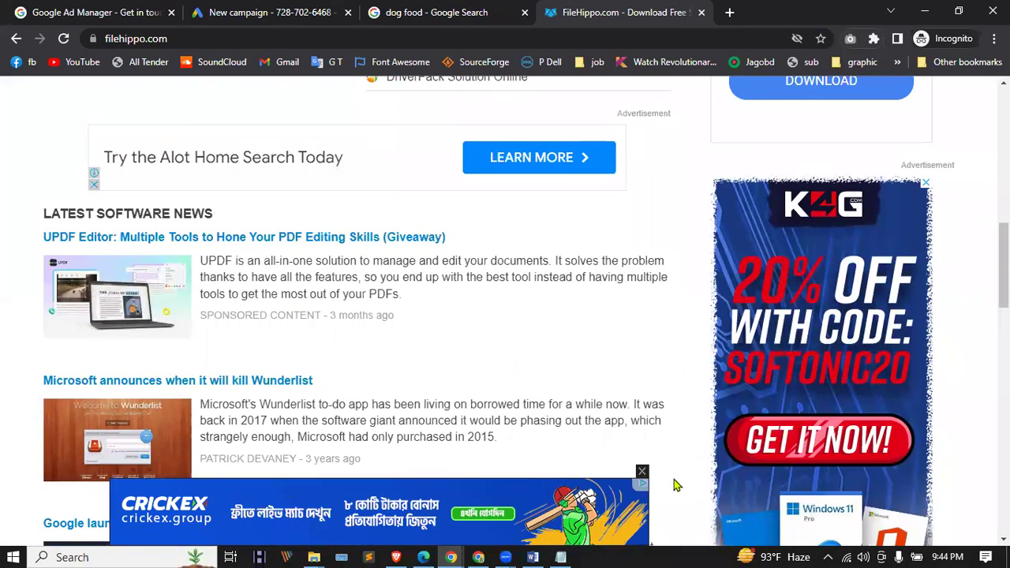
{"action": "scroll", "coordinate": [831, 414], "scroll_direction": "up", "scroll_amount": 3}
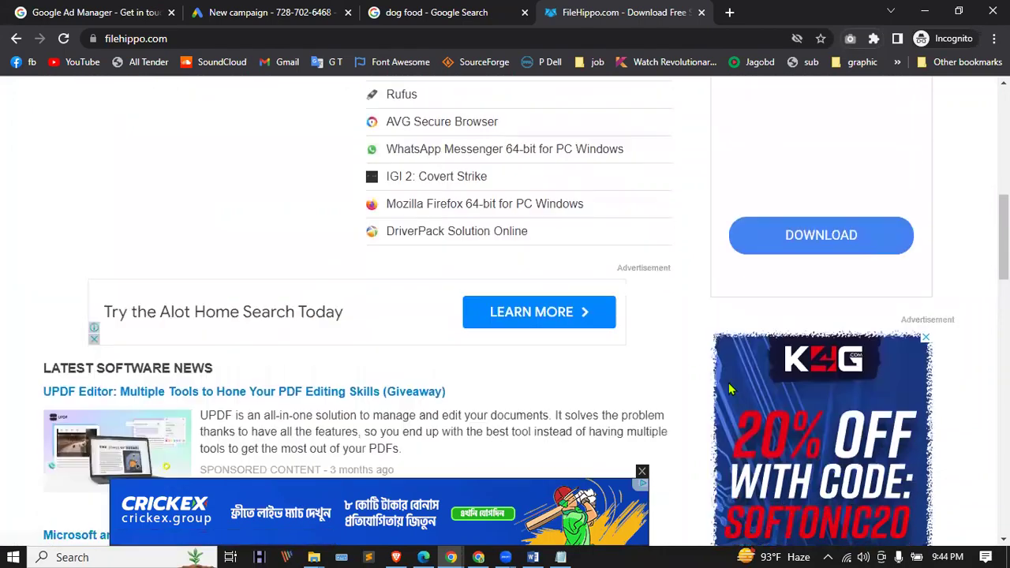
{"action": "scroll", "coordinate": [758, 404], "scroll_direction": "up", "scroll_amount": 4}
{"action": "scroll", "coordinate": [758, 405], "scroll_direction": "up", "scroll_amount": 2}
{"action": "scroll", "coordinate": [744, 387], "scroll_direction": "down", "scroll_amount": 8}
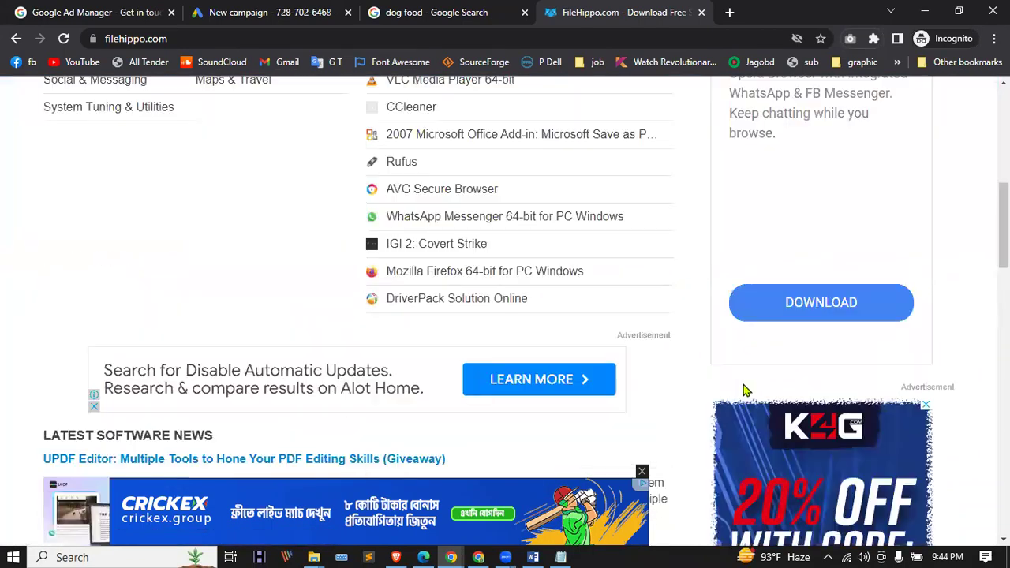
{"action": "scroll", "coordinate": [745, 387], "scroll_direction": "down", "scroll_amount": 3}
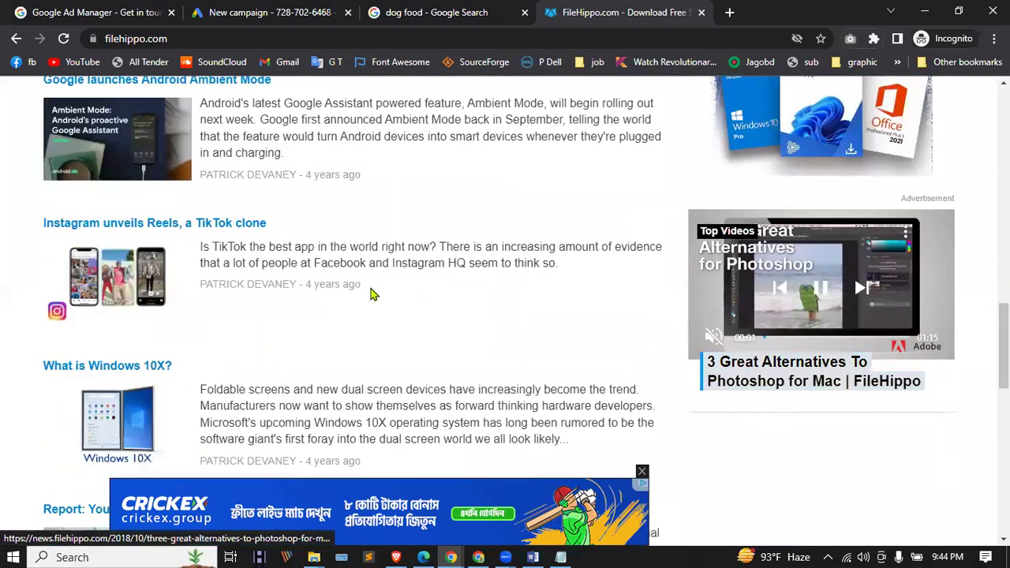
{"action": "scroll", "coordinate": [349, 338], "scroll_direction": "down", "scroll_amount": 3}
{"action": "scroll", "coordinate": [348, 338], "scroll_direction": "down", "scroll_amount": 7}
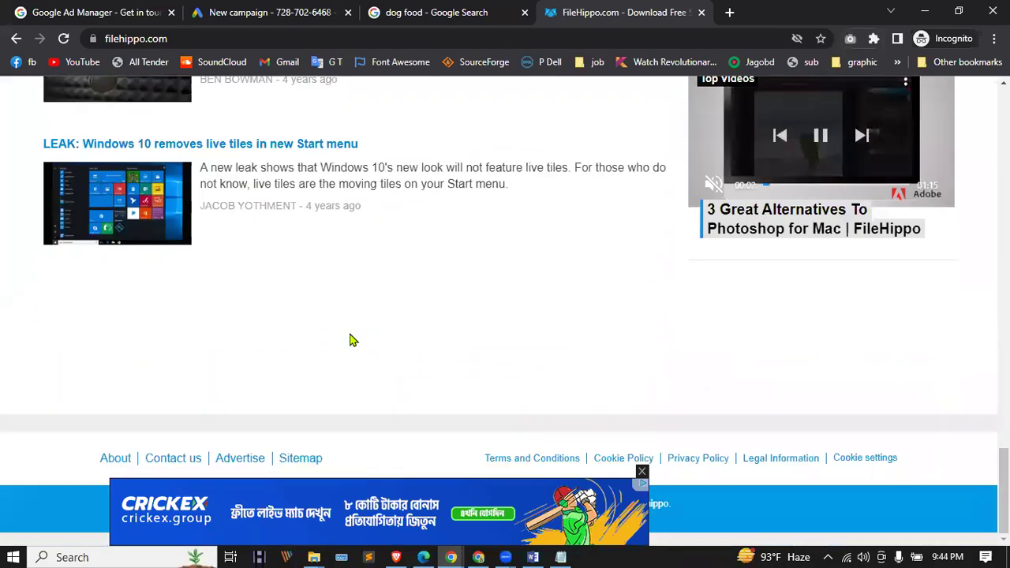
{"action": "scroll", "coordinate": [351, 339], "scroll_direction": "up", "scroll_amount": 4}
{"action": "scroll", "coordinate": [352, 336], "scroll_direction": "up", "scroll_amount": 5}
{"action": "scroll", "coordinate": [352, 333], "scroll_direction": "up", "scroll_amount": 8}
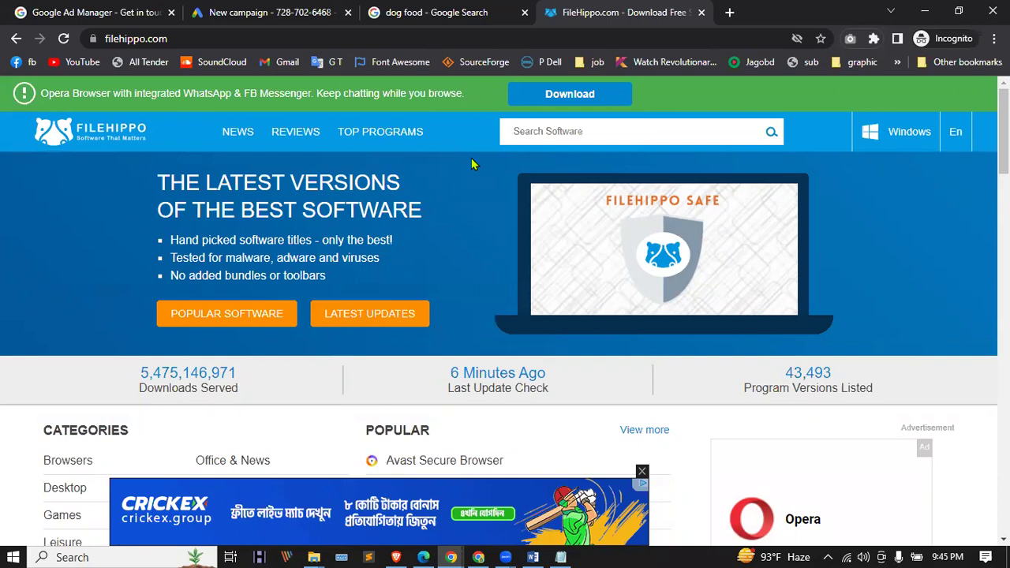
{"action": "scroll", "coordinate": [466, 261], "scroll_direction": "down", "scroll_amount": 1}
{"action": "scroll", "coordinate": [463, 311], "scroll_direction": "up", "scroll_amount": 1}
{"action": "scroll", "coordinate": [314, 462], "scroll_direction": "down", "scroll_amount": 2}
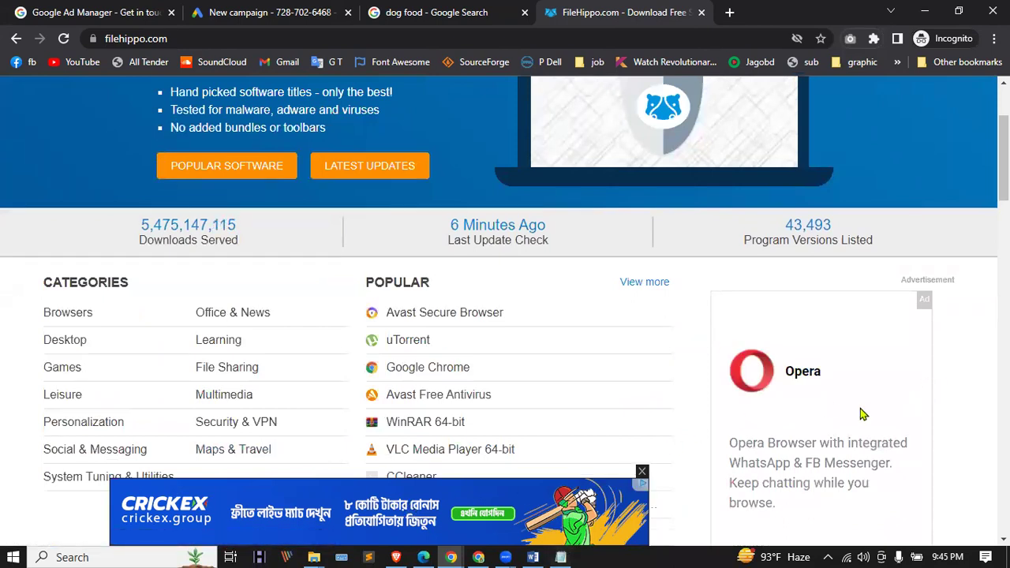
{"action": "scroll", "coordinate": [861, 413], "scroll_direction": "down", "scroll_amount": 3}
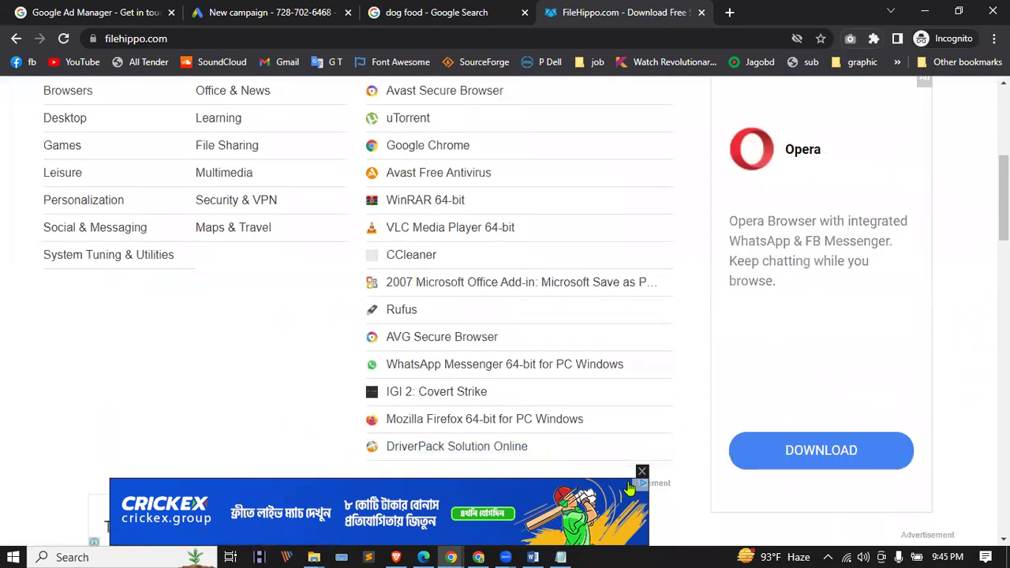
{"action": "scroll", "coordinate": [592, 403], "scroll_direction": "up", "scroll_amount": 4}
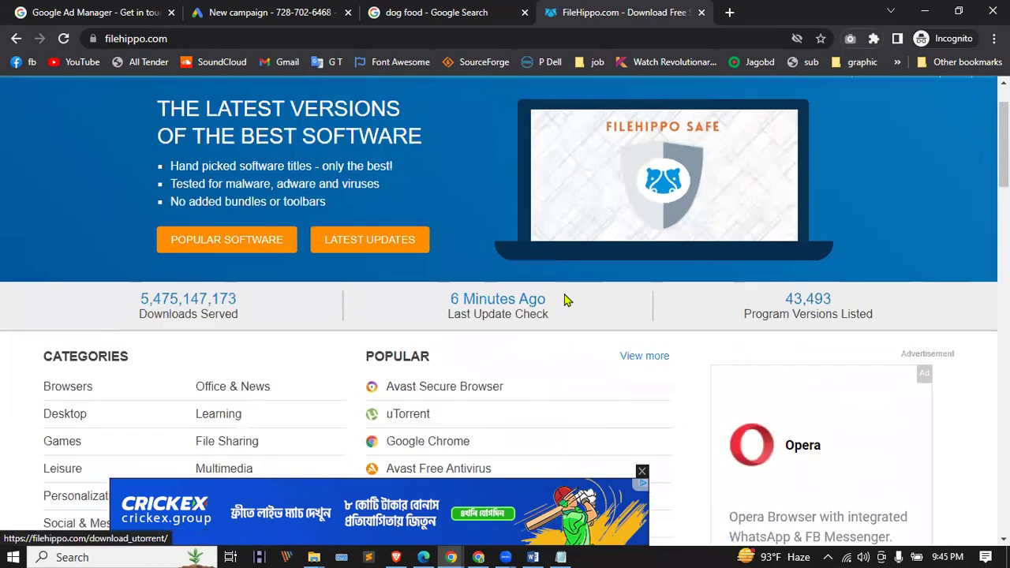
{"action": "scroll", "coordinate": [262, 371], "scroll_direction": "down", "scroll_amount": 2}
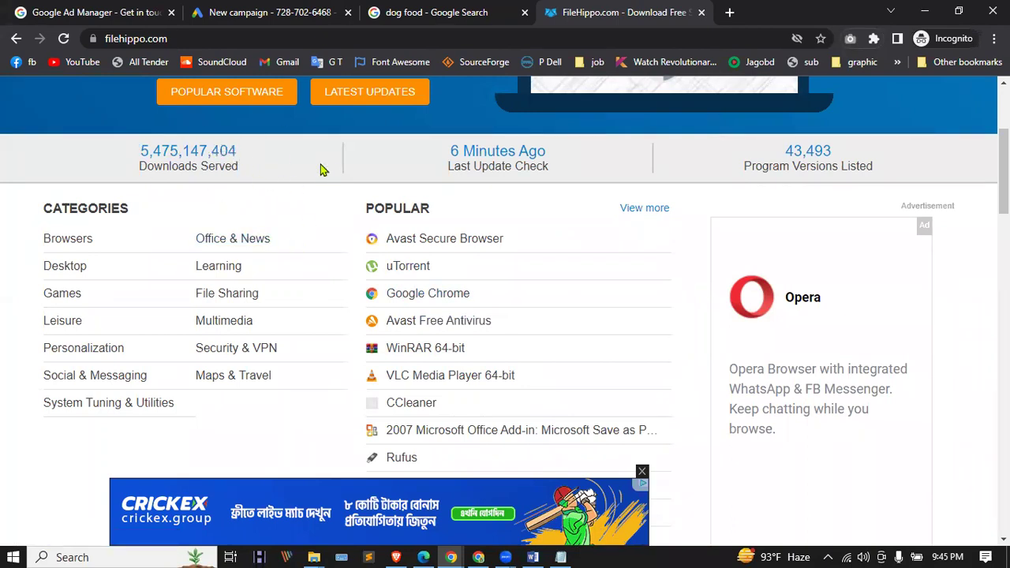
{"action": "scroll", "coordinate": [510, 319], "scroll_direction": "down", "scroll_amount": 6}
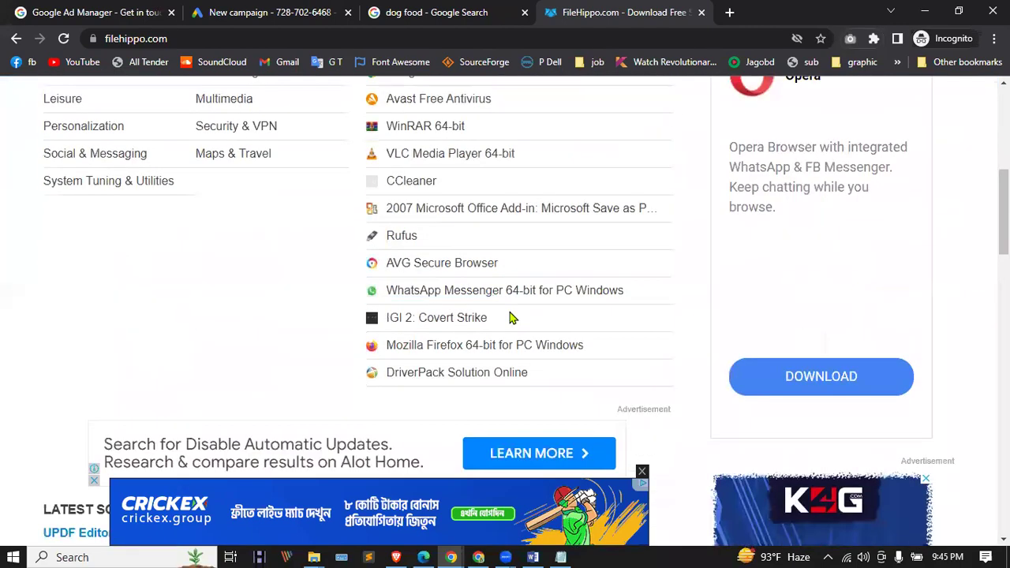
{"action": "scroll", "coordinate": [510, 318], "scroll_direction": "up", "scroll_amount": 4}
{"action": "scroll", "coordinate": [510, 318], "scroll_direction": "up", "scroll_amount": 3}
{"action": "scroll", "coordinate": [510, 319], "scroll_direction": "down", "scroll_amount": 3}
{"action": "scroll", "coordinate": [510, 320], "scroll_direction": "down", "scroll_amount": 1}
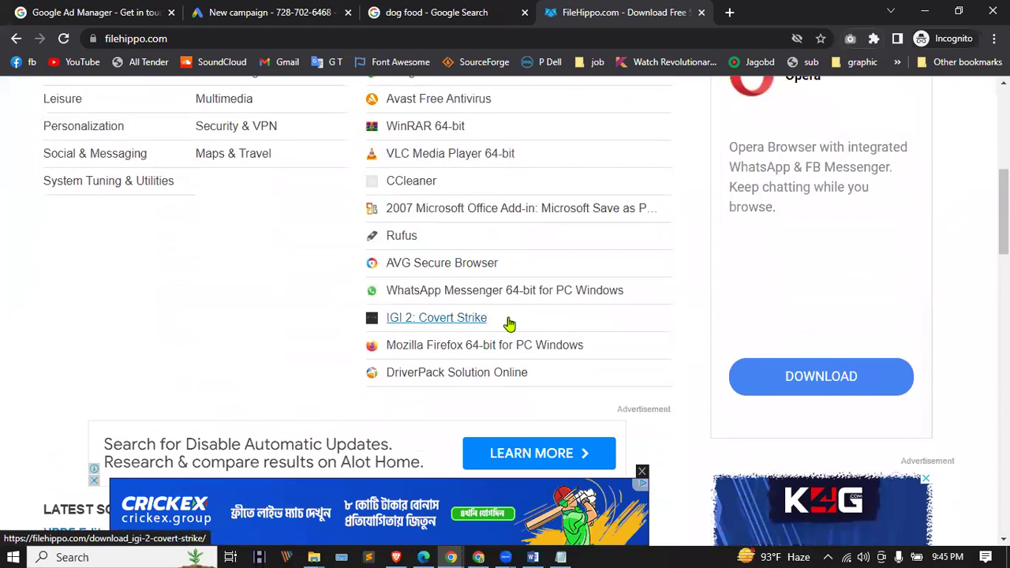
{"action": "scroll", "coordinate": [509, 319], "scroll_direction": "up", "scroll_amount": 5}
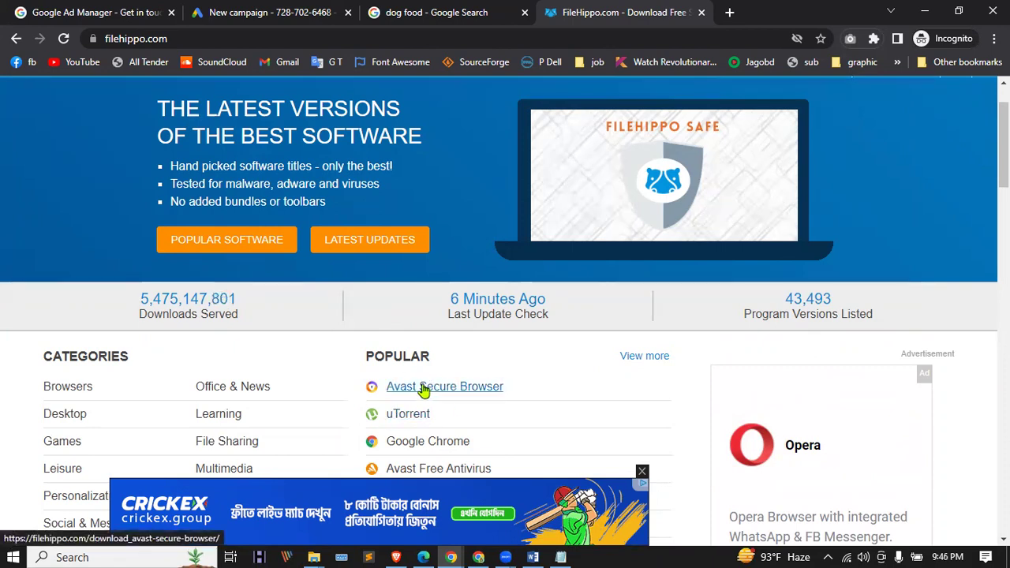
Step: Open a new Incognito tab beside the FileHippo tab
{"action": "scroll", "coordinate": [424, 390], "scroll_direction": "down", "scroll_amount": 1}
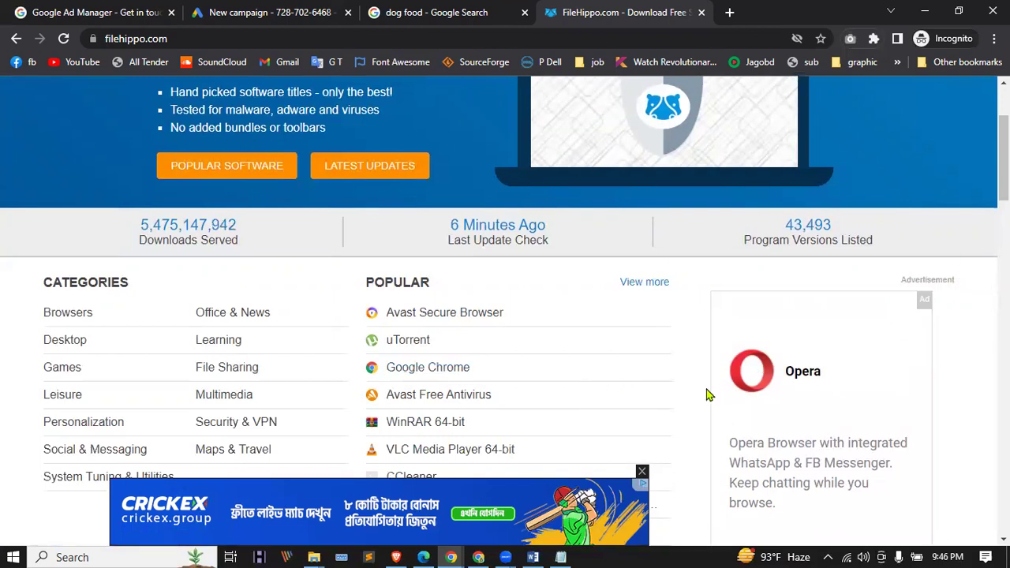
{"action": "scroll", "coordinate": [343, 386], "scroll_direction": "down", "scroll_amount": 3}
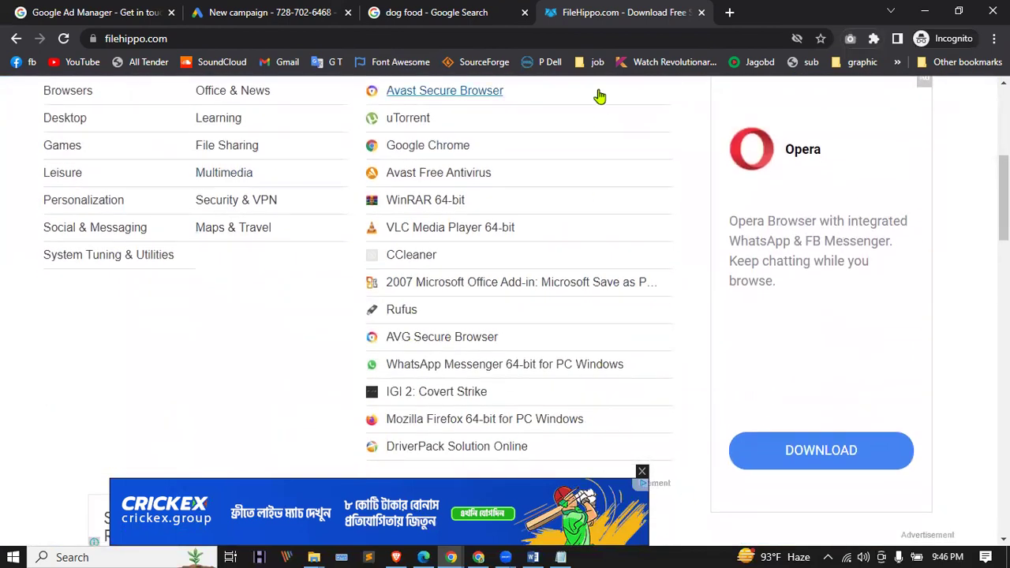
{"action": "left_click", "coordinate": [456, 555]}
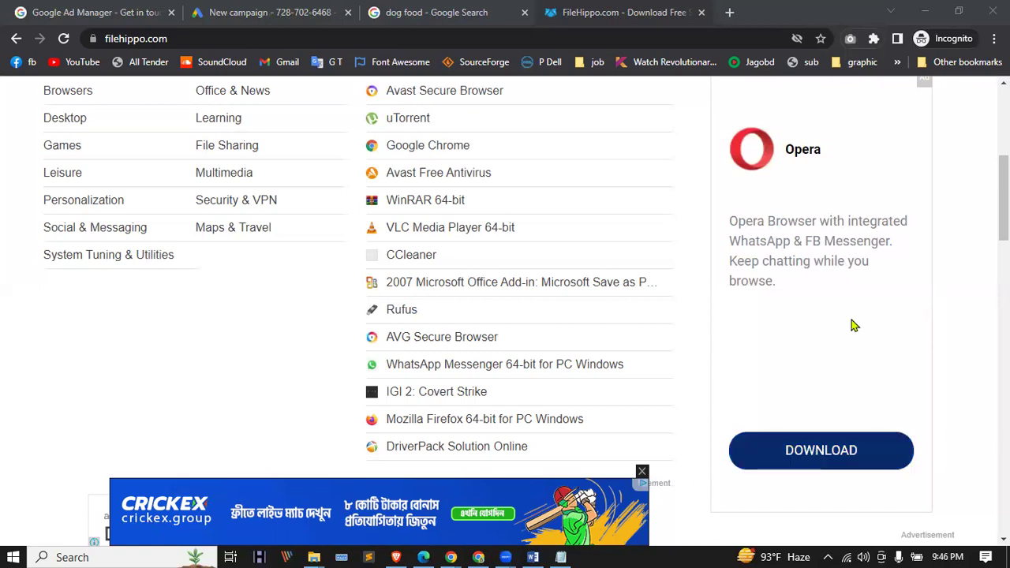
{"action": "left_click", "coordinate": [728, 14]}
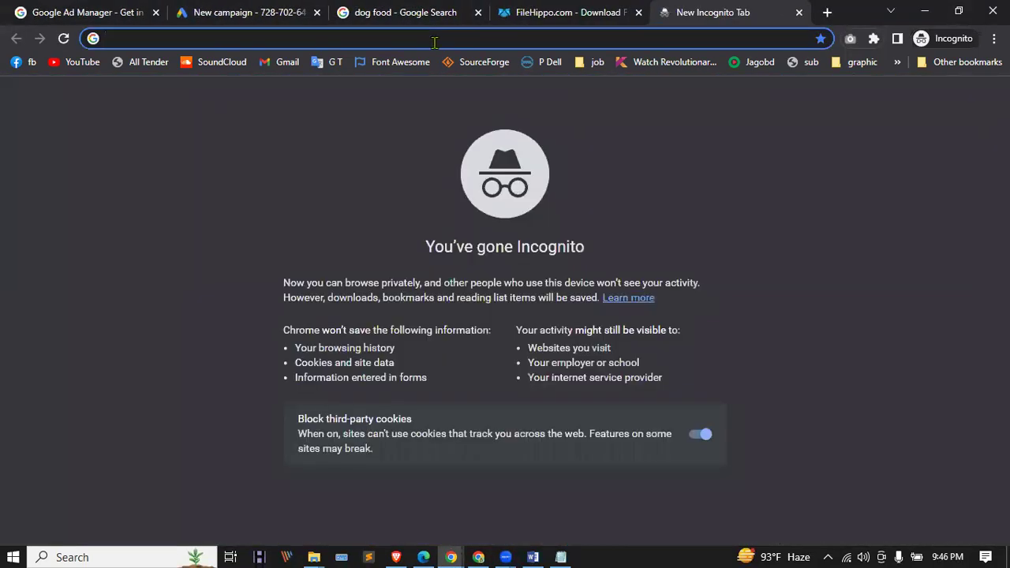
Step: Load kickasstorrents.to and open the Hypnotic 2023 1080p 10bit torrent page
{"action": "type", "text": "ki"}
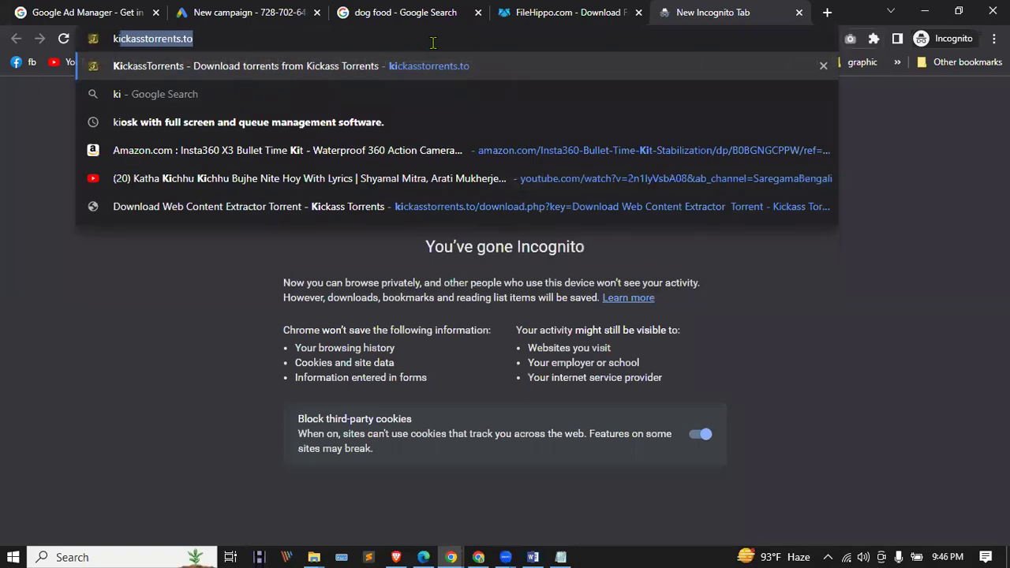
{"action": "key", "text": "Return"}
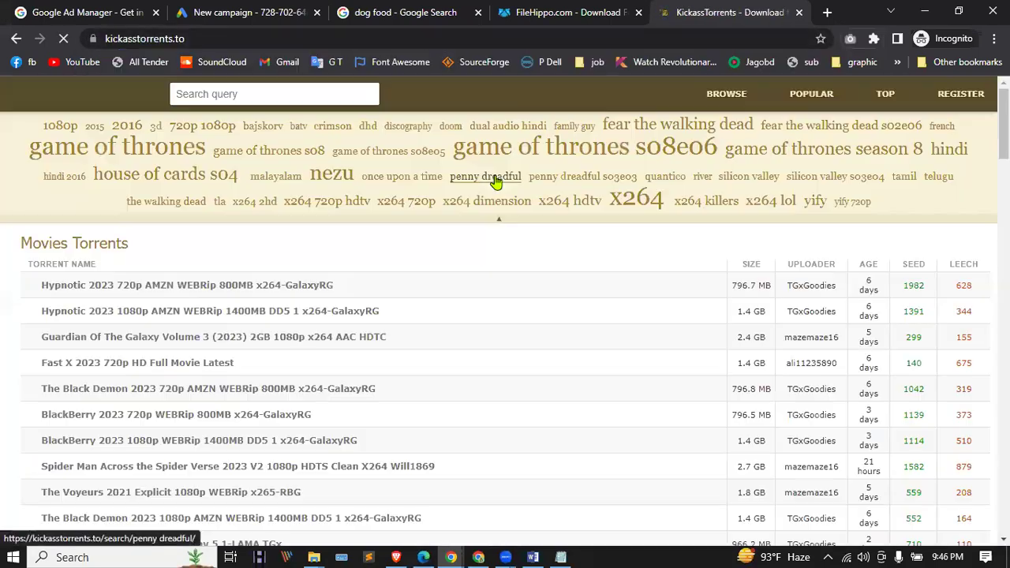
{"action": "left_click", "coordinate": [114, 286]}
{"action": "scroll", "coordinate": [373, 303], "scroll_direction": "down", "scroll_amount": 5}
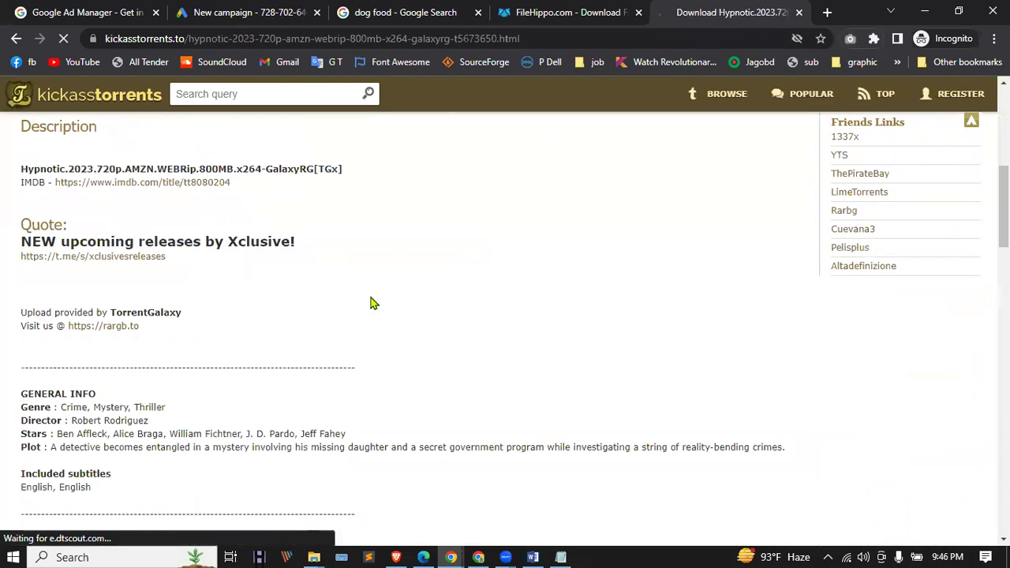
{"action": "scroll", "coordinate": [374, 303], "scroll_direction": "down", "scroll_amount": 10}
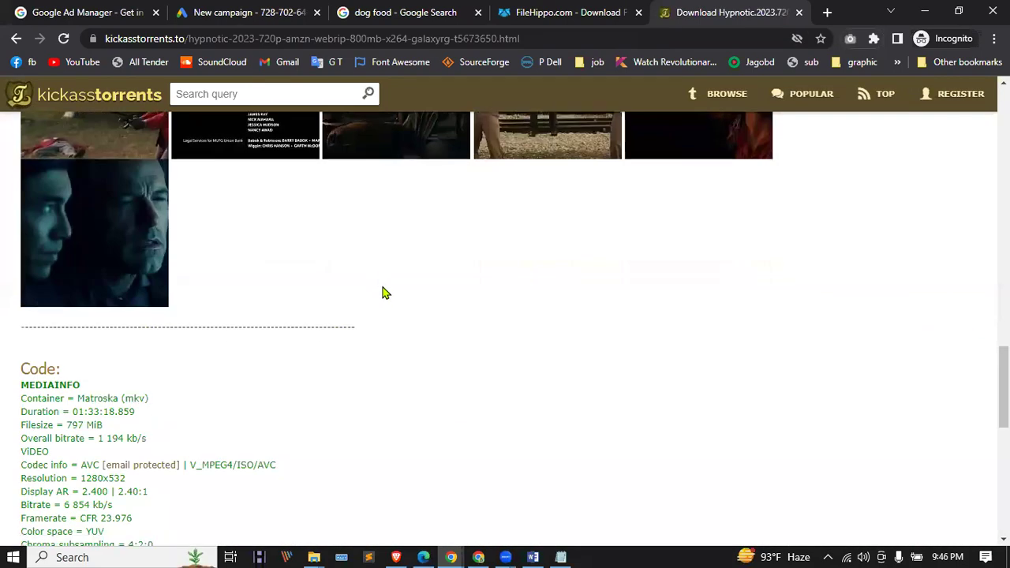
{"action": "scroll", "coordinate": [383, 293], "scroll_direction": "down", "scroll_amount": 10}
{"action": "left_click", "coordinate": [252, 251]}
Step: Cancel the µTorrent magnet link prompt and go back to FileHippo
{"action": "scroll", "coordinate": [261, 259], "scroll_direction": "down", "scroll_amount": 10}
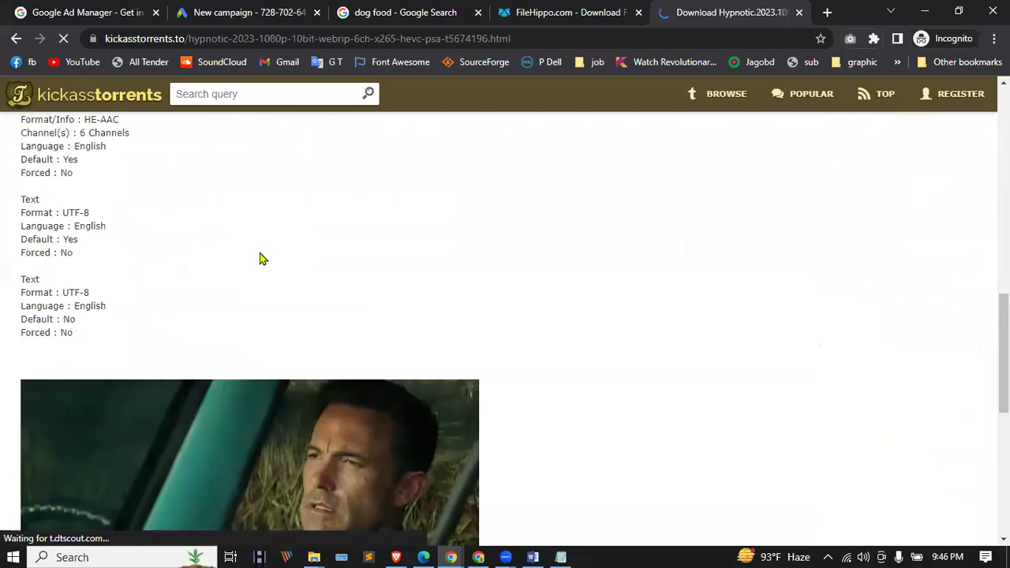
{"action": "scroll", "coordinate": [263, 258], "scroll_direction": "down", "scroll_amount": 10}
{"action": "left_click", "coordinate": [136, 408]}
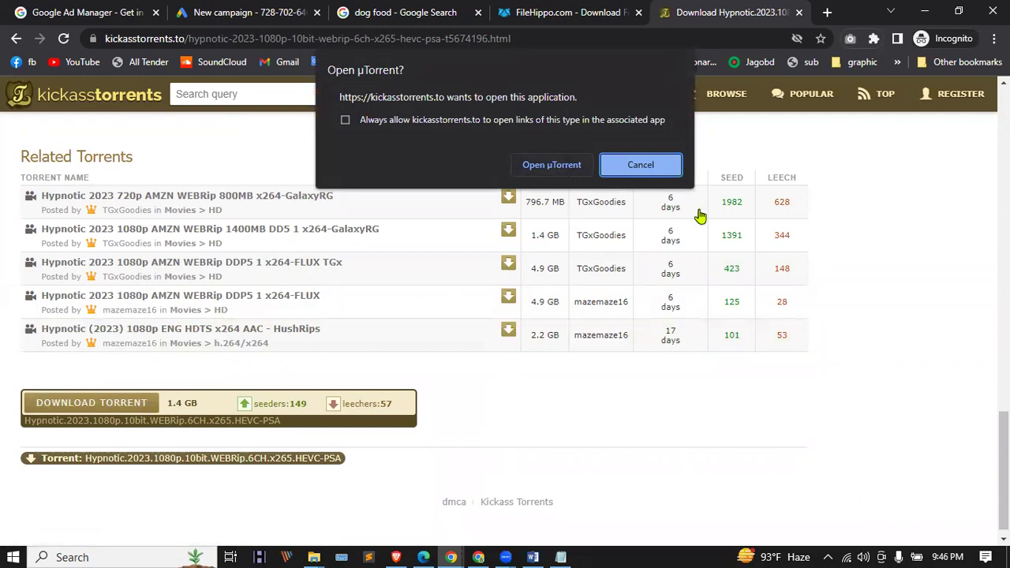
{"action": "left_click", "coordinate": [667, 169]}
{"action": "left_click", "coordinate": [563, 9]}
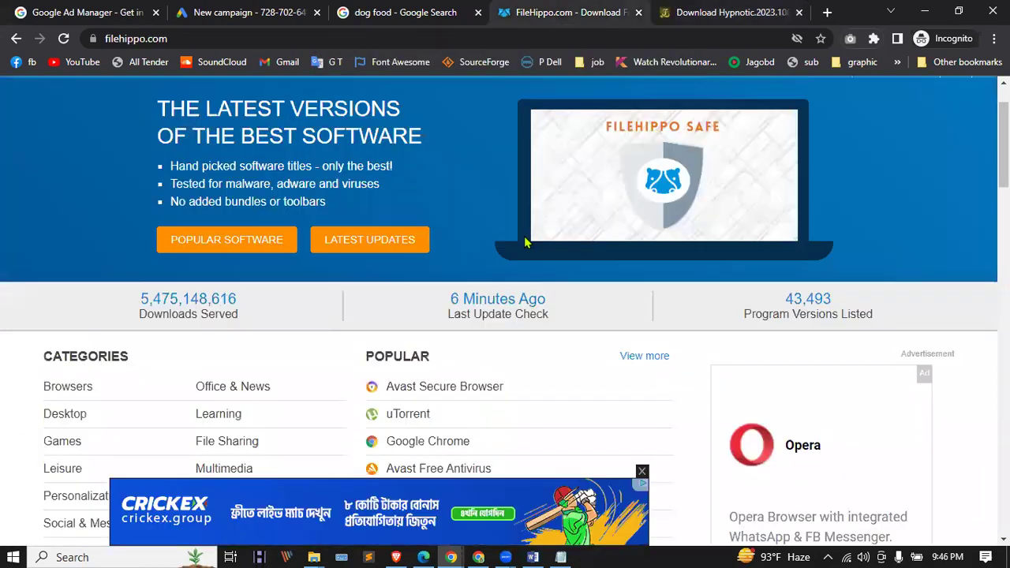
Step: Scroll the FileHippo page, then go back to the Google Ads campaign tab
{"action": "scroll", "coordinate": [473, 320], "scroll_direction": "down", "scroll_amount": 10}
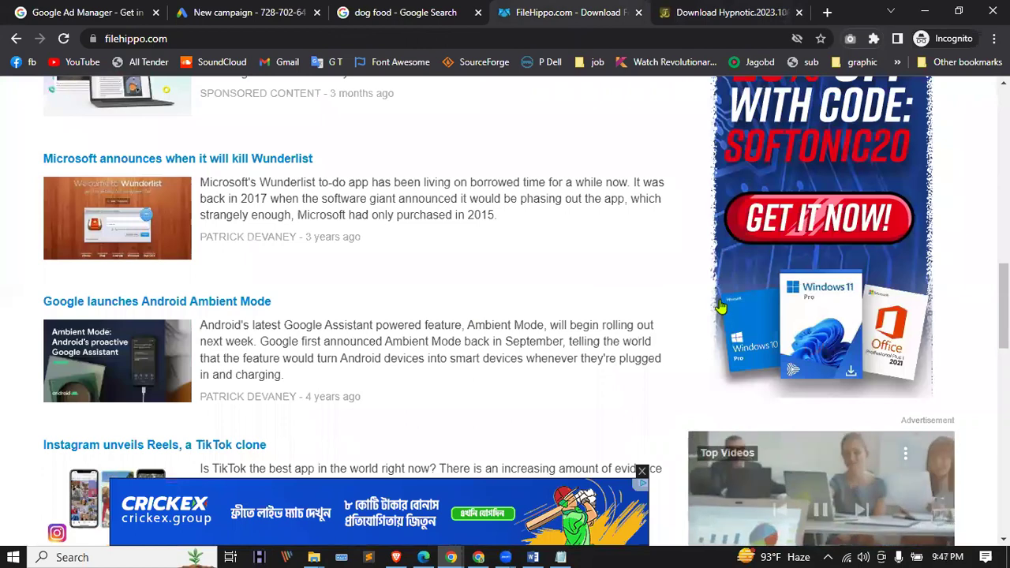
{"action": "scroll", "coordinate": [787, 397], "scroll_direction": "down", "scroll_amount": 10}
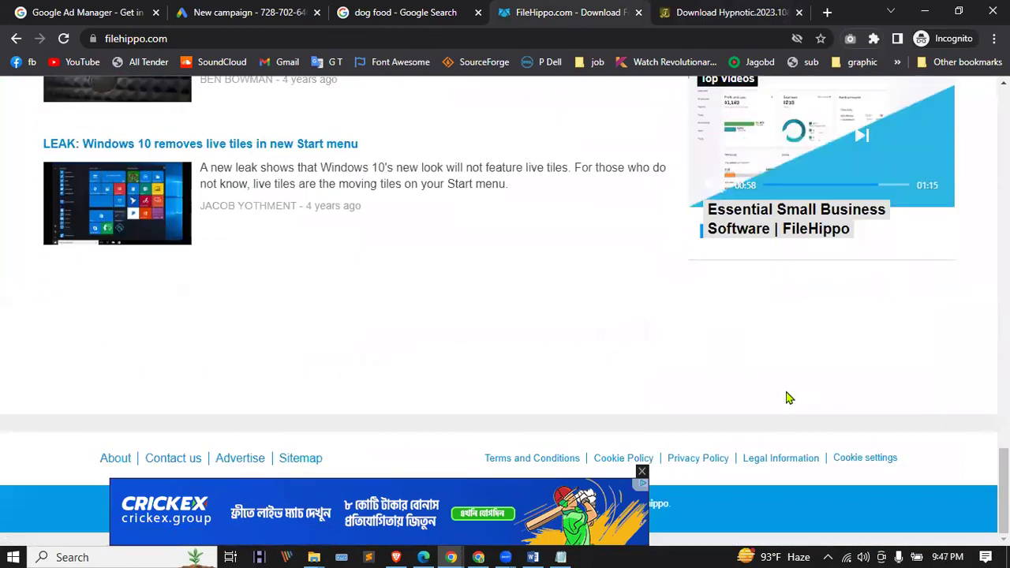
{"action": "scroll", "coordinate": [787, 397], "scroll_direction": "up", "scroll_amount": 20}
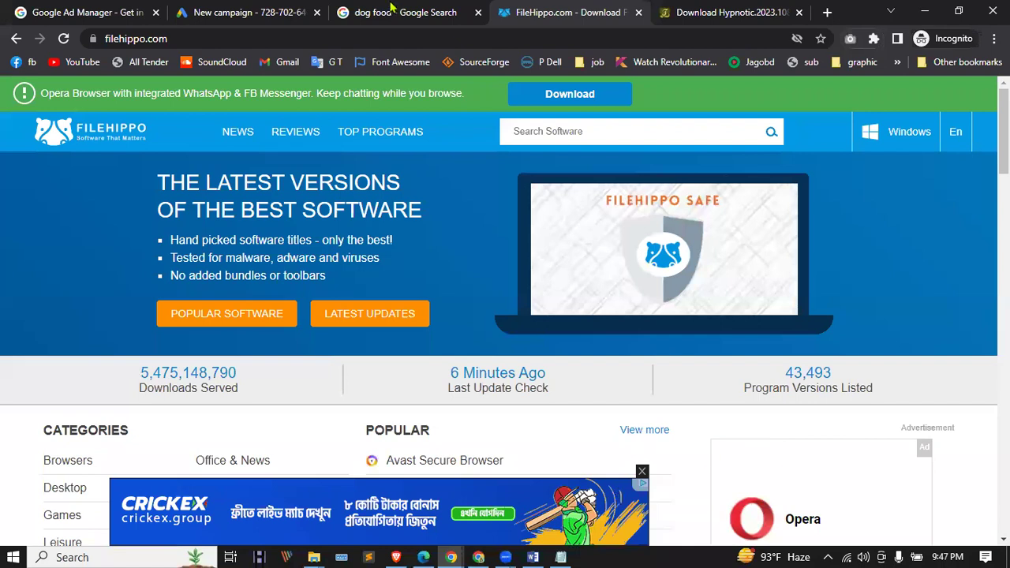
{"action": "key", "text": "ctrl+2"}
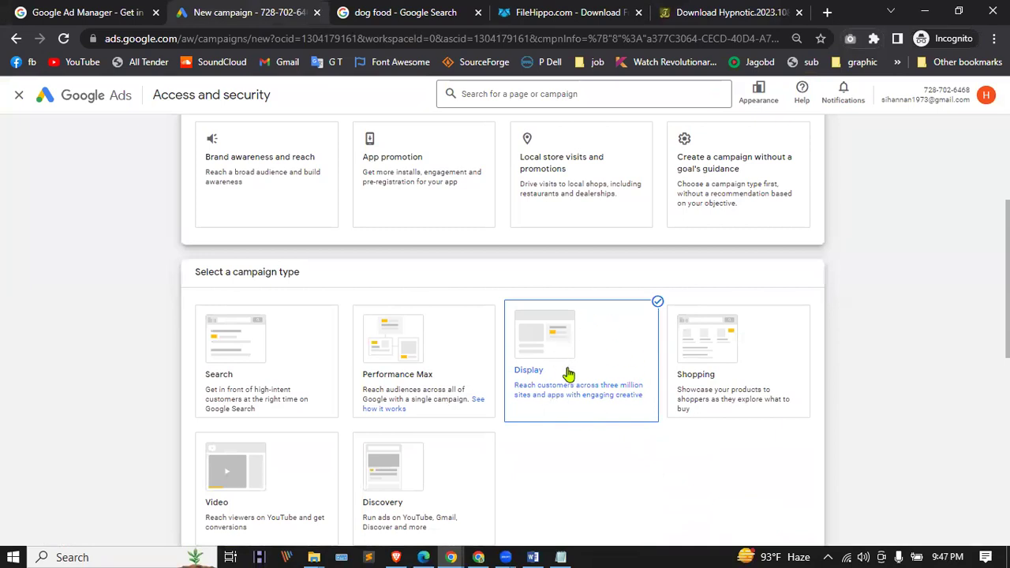
Step: Choose Shopping as the campaign type, then load bikroy.com in a new tab
{"action": "left_click", "coordinate": [727, 350]}
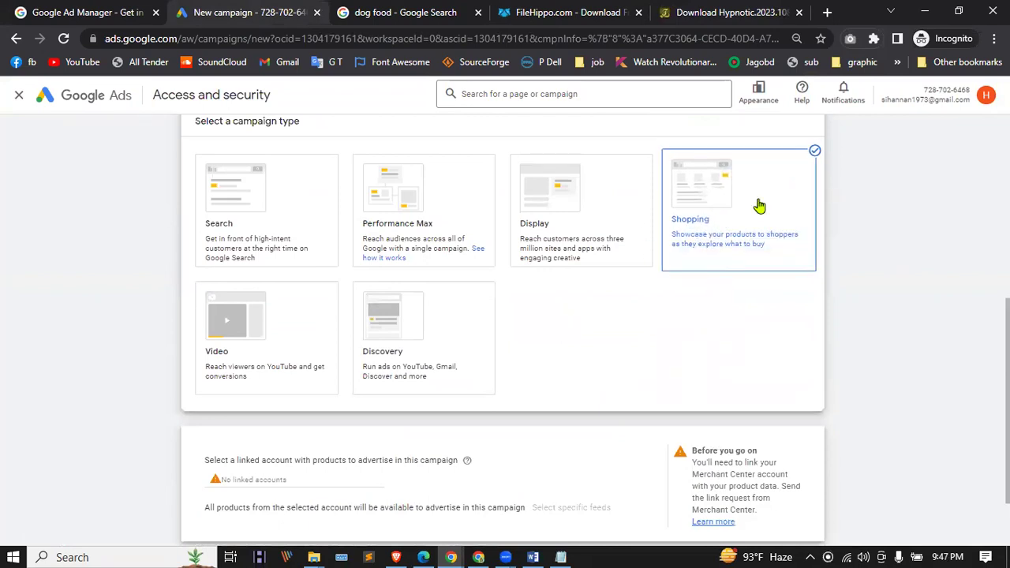
{"action": "left_click", "coordinate": [828, 12]}
{"action": "type", "text": "bik"}
{"action": "key", "text": "Return"}
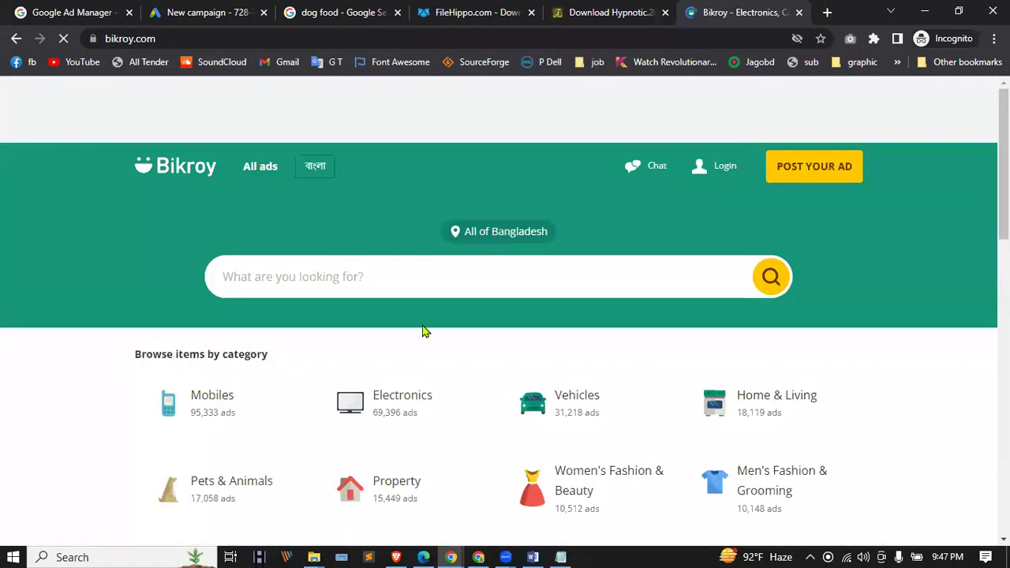
Step: Browse the Mobiles category listings on Bikroy.com
{"action": "left_click", "coordinate": [221, 402]}
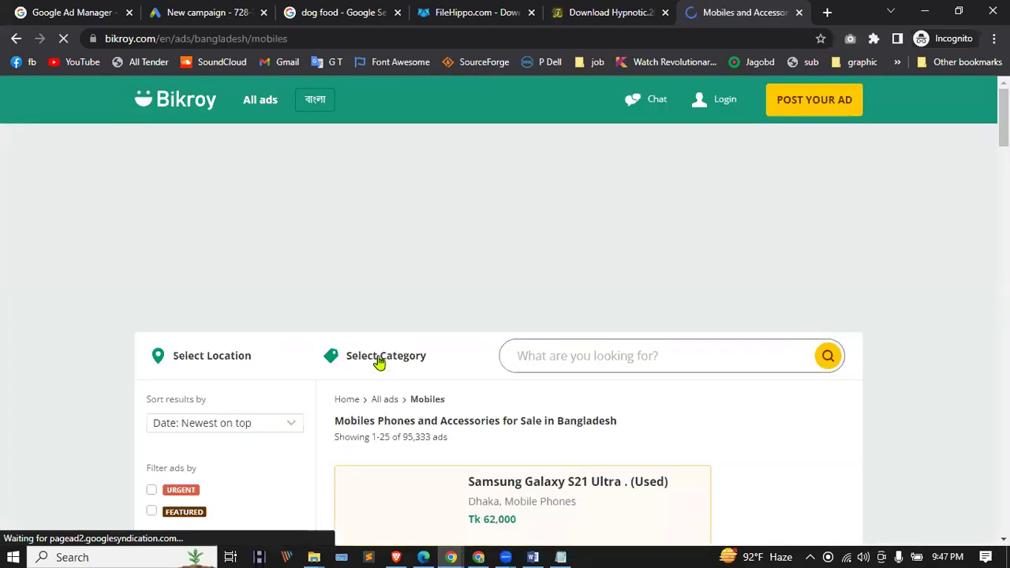
{"action": "scroll", "coordinate": [466, 245], "scroll_direction": "down", "scroll_amount": 3}
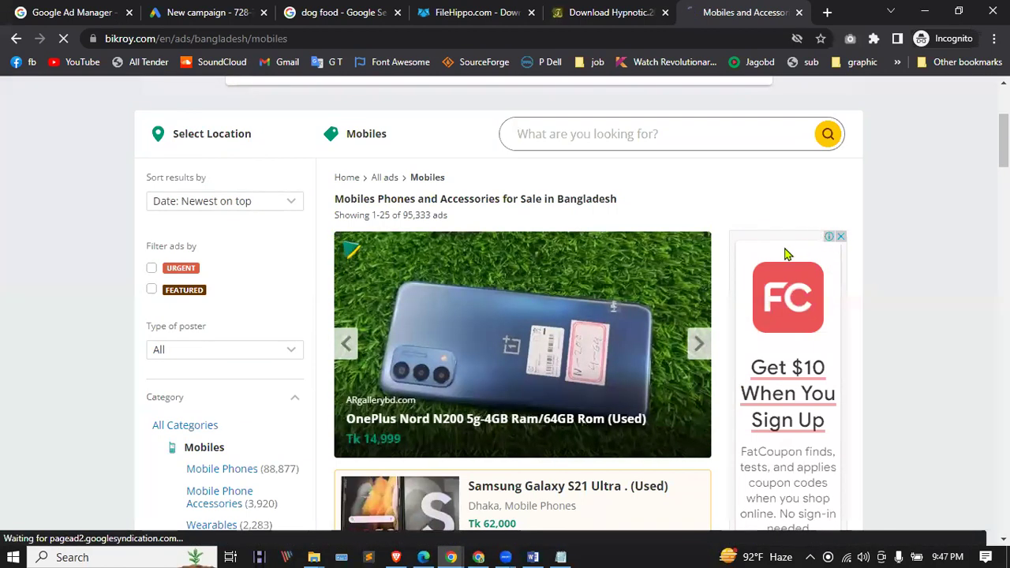
{"action": "scroll", "coordinate": [778, 272], "scroll_direction": "down", "scroll_amount": 3}
{"action": "scroll", "coordinate": [773, 279], "scroll_direction": "down", "scroll_amount": 7}
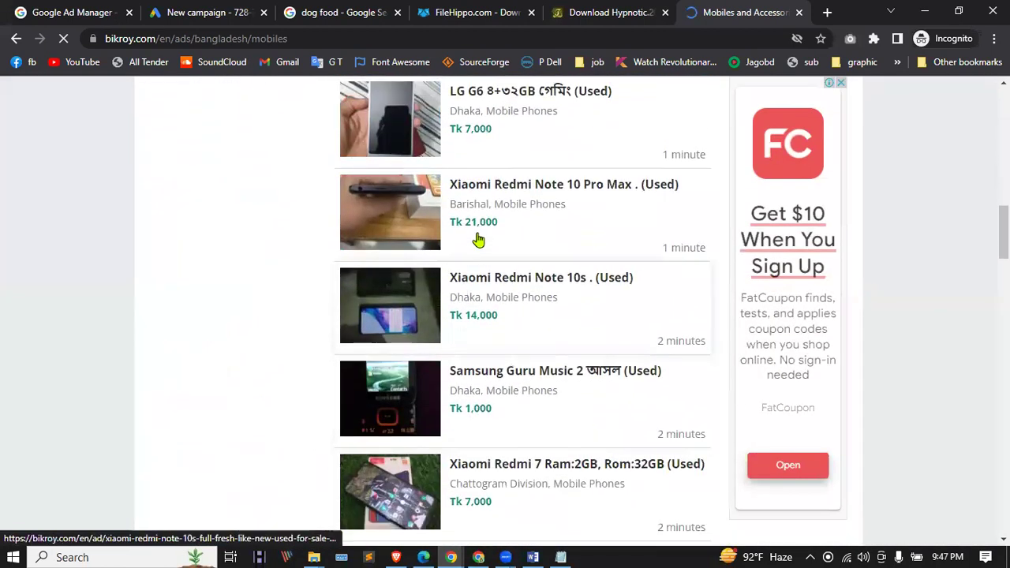
Step: View the Xiaomi Redmi Note 10 Pro Max ad, then return to Google Ads
{"action": "left_click", "coordinate": [479, 191]}
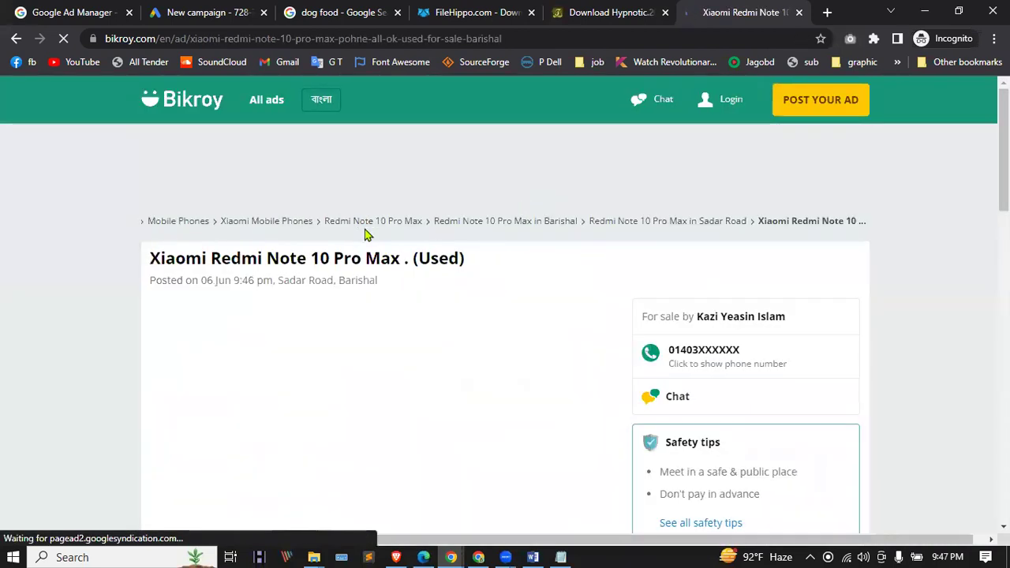
{"action": "scroll", "coordinate": [271, 316], "scroll_direction": "down", "scroll_amount": 8}
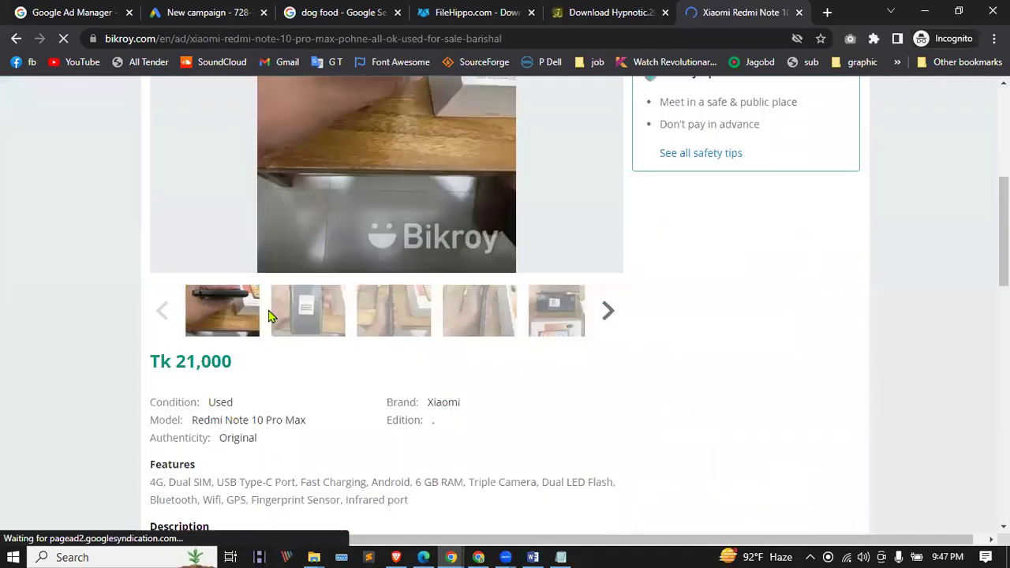
{"action": "scroll", "coordinate": [378, 344], "scroll_direction": "up", "scroll_amount": 5}
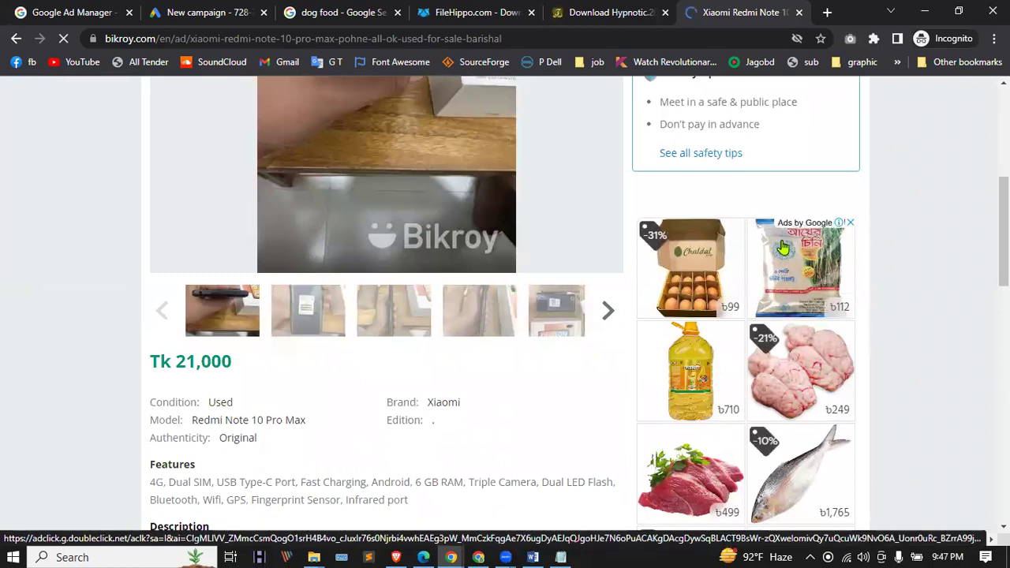
{"action": "scroll", "coordinate": [787, 241], "scroll_direction": "down", "scroll_amount": 9}
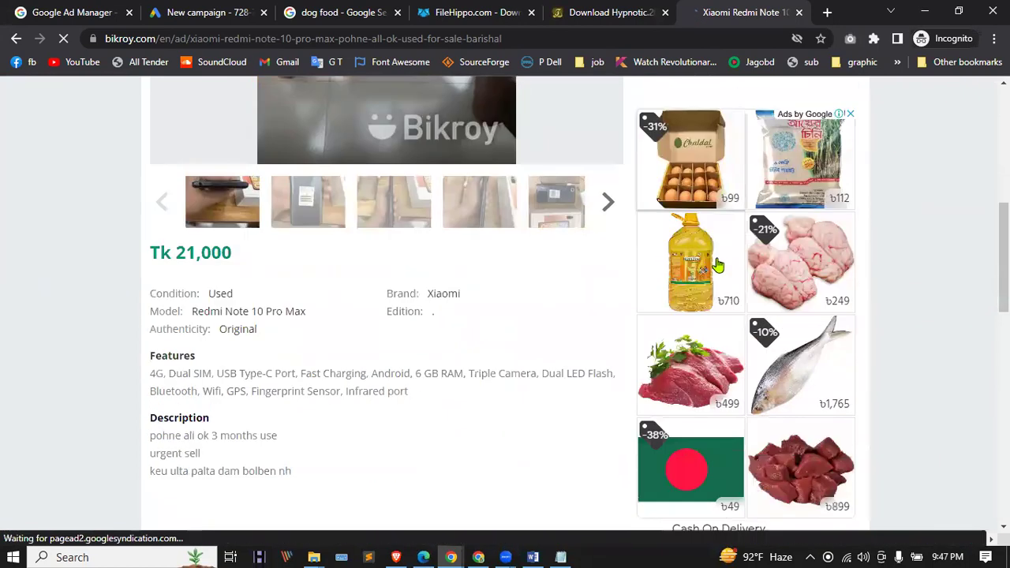
{"action": "scroll", "coordinate": [750, 241], "scroll_direction": "down", "scroll_amount": 4}
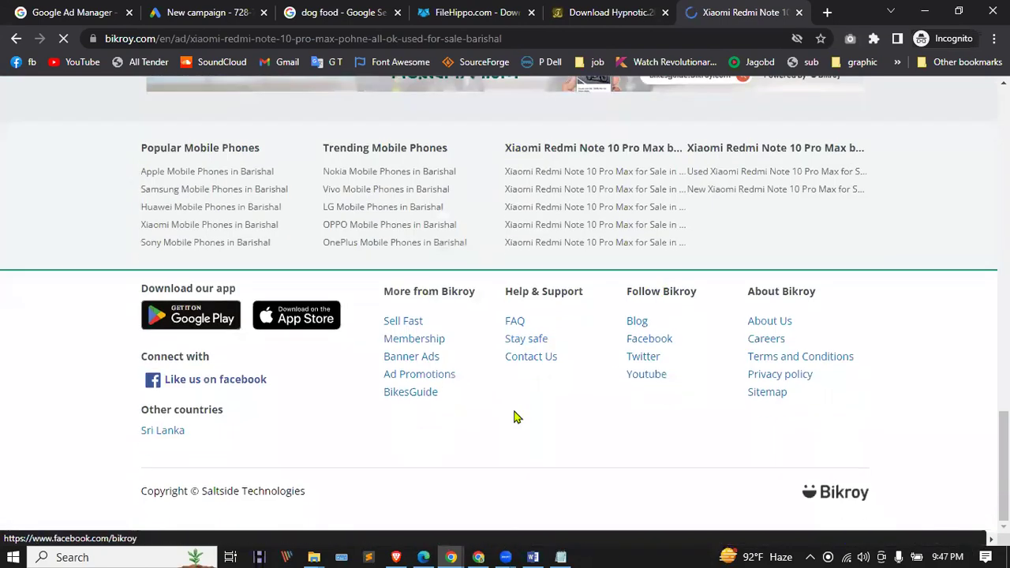
{"action": "scroll", "coordinate": [916, 229], "scroll_direction": "up", "scroll_amount": 13}
{"action": "scroll", "coordinate": [687, 312], "scroll_direction": "up", "scroll_amount": 2}
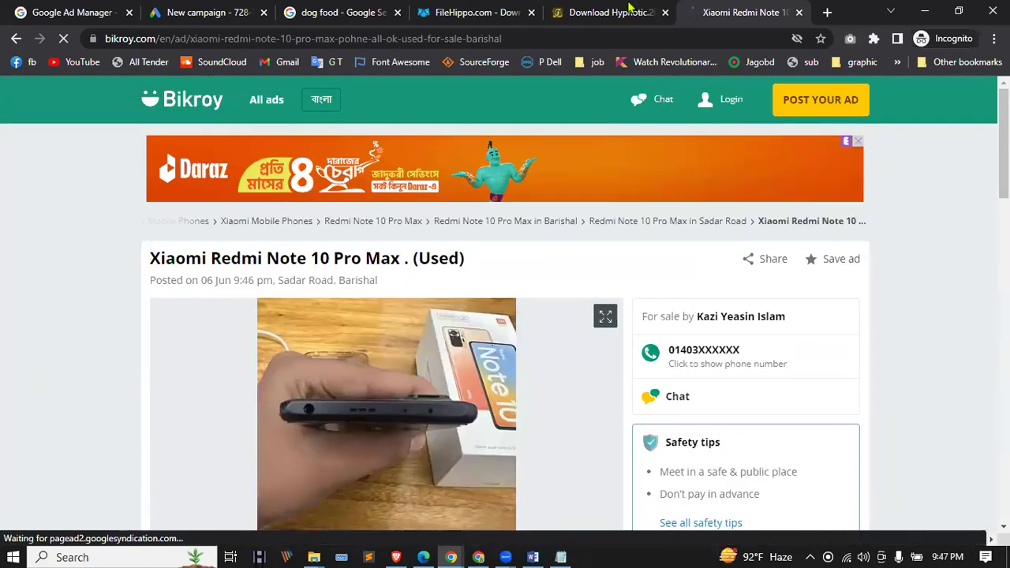
{"action": "left_click", "coordinate": [256, 10]}
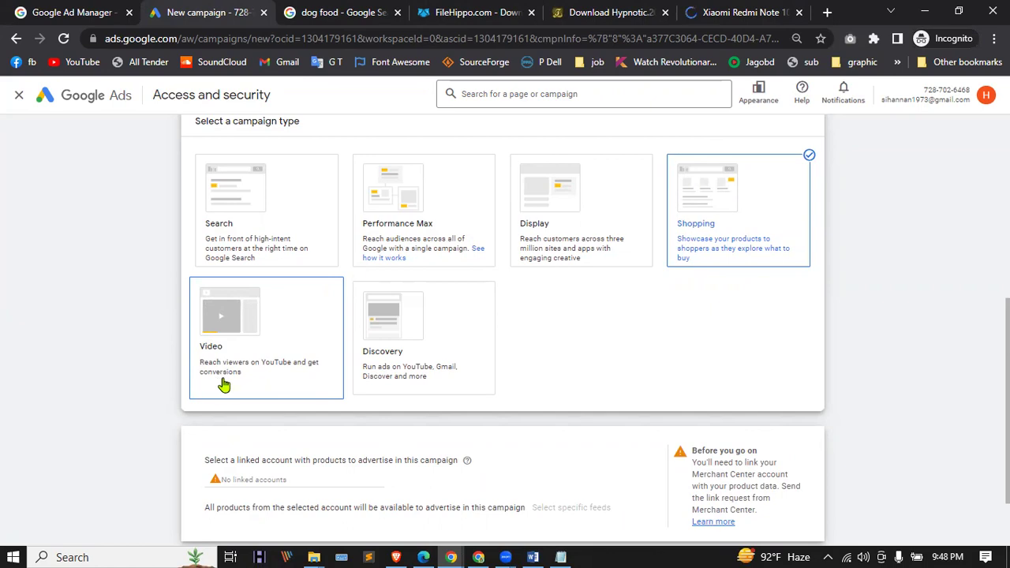
Step: Open YouTube in a new Incognito tab and play the Day 01 LinkedIn Intro video
{"action": "left_click", "coordinate": [826, 13]}
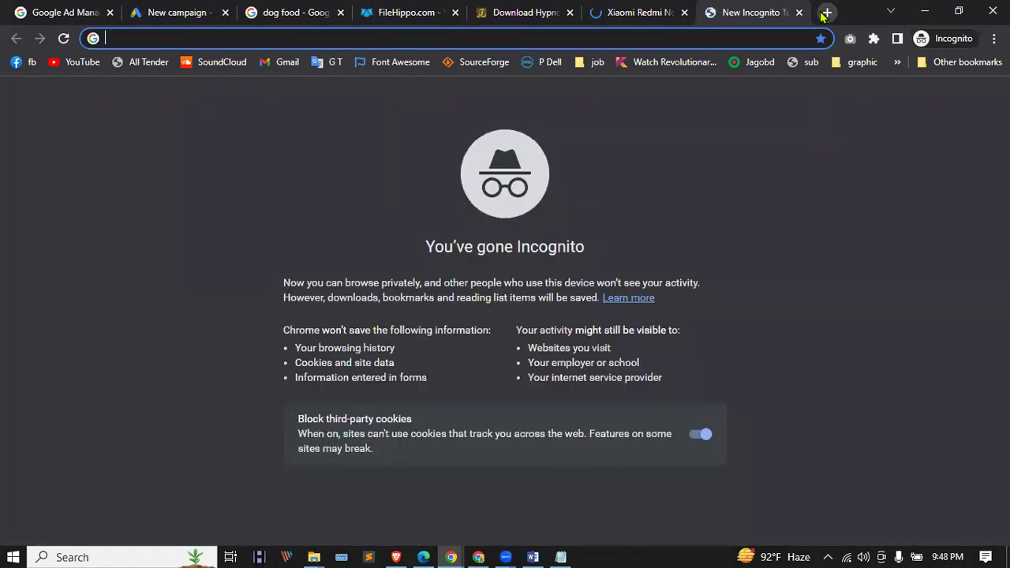
{"action": "left_click", "coordinate": [77, 61]}
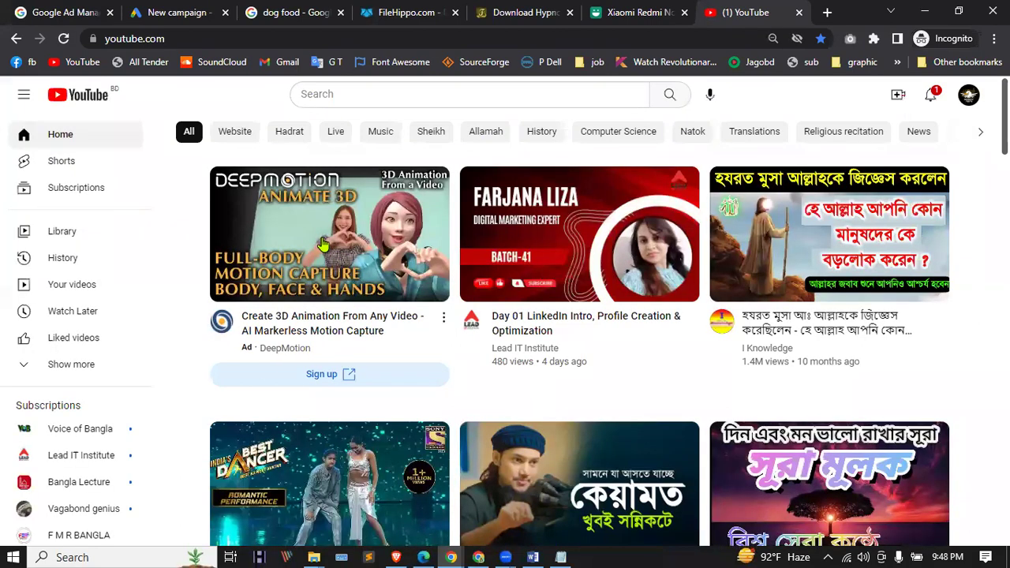
{"action": "scroll", "coordinate": [323, 245], "scroll_direction": "down", "scroll_amount": 1}
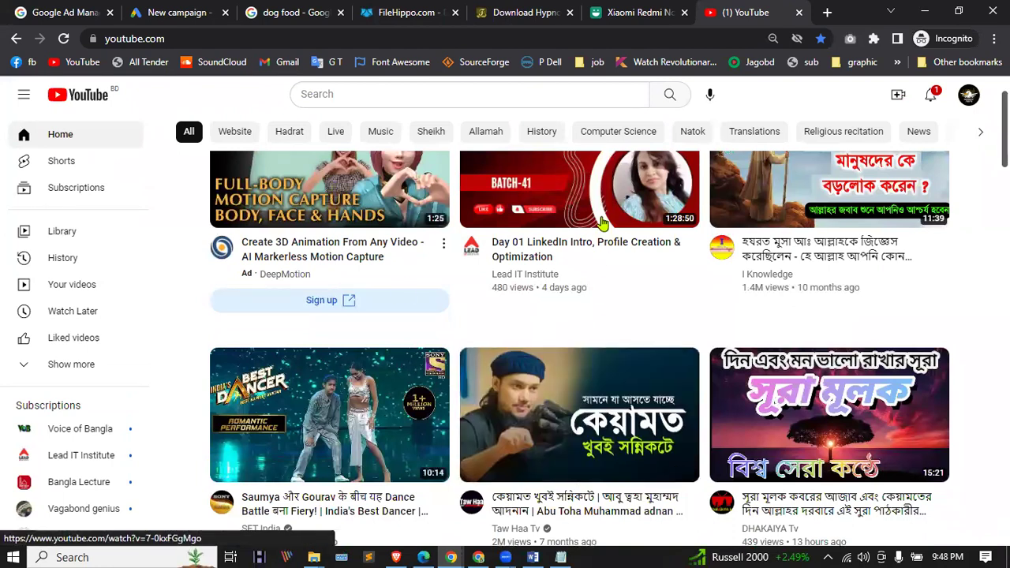
{"action": "left_click", "coordinate": [603, 362]}
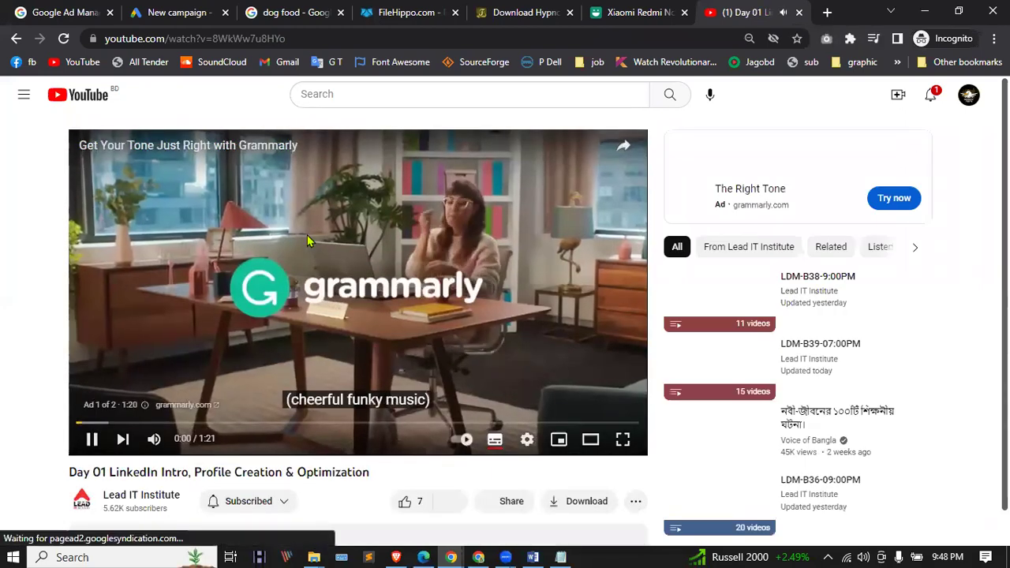
Step: Pause the video ad and return to the Google Ads New campaign tab
{"action": "left_click", "coordinate": [91, 441]}
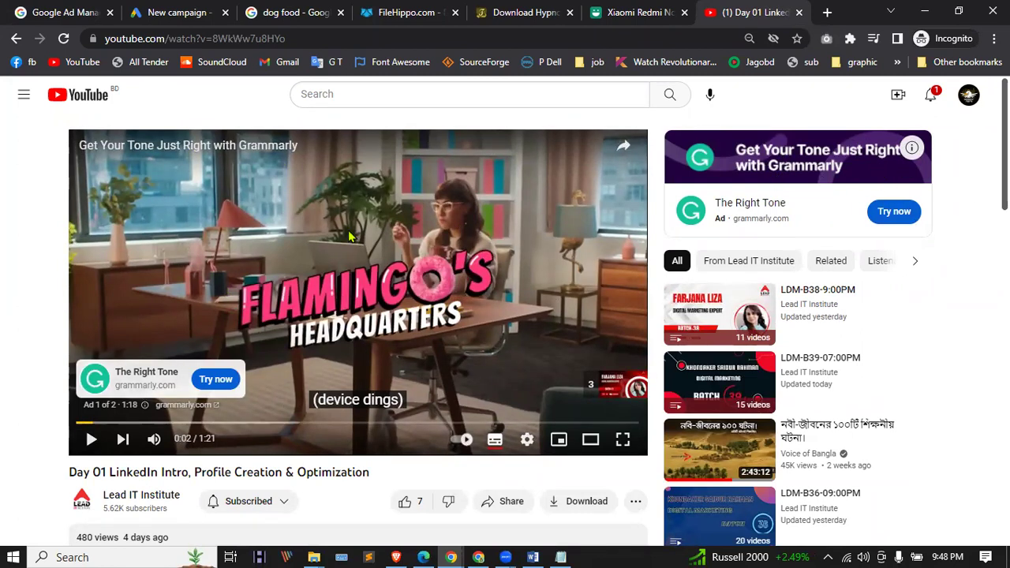
{"action": "left_click", "coordinate": [181, 12]}
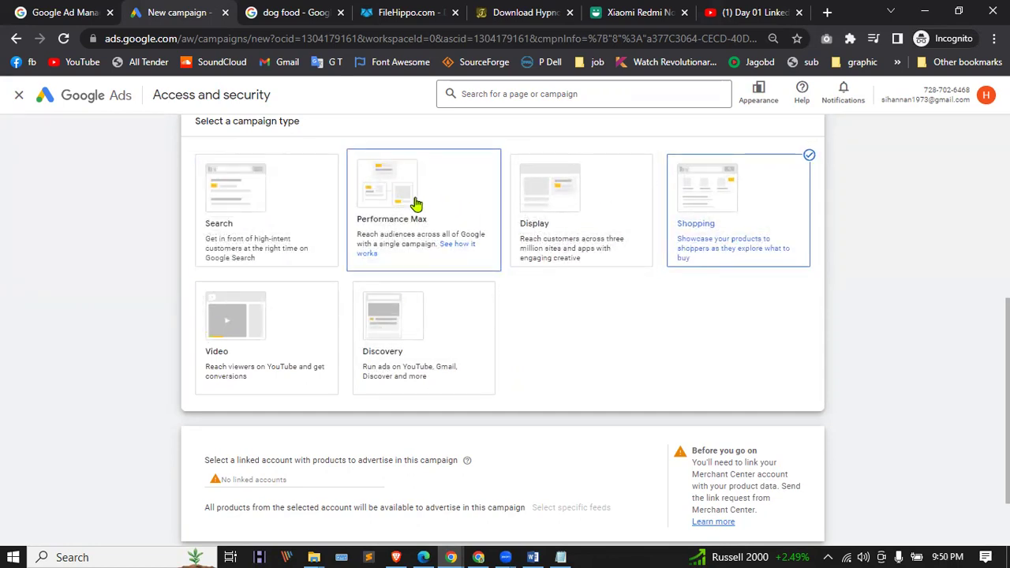
Step: Glance at the FileHippo, Xiaomi and LinkedIn tabs, then return to the new campaign setup
{"action": "left_click", "coordinate": [404, 11]}
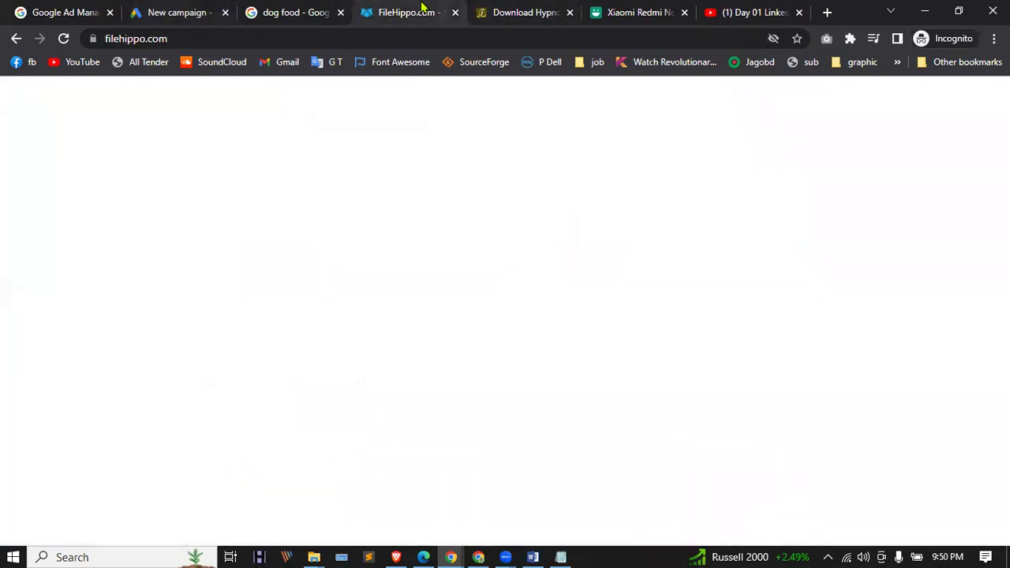
{"action": "left_click", "coordinate": [646, 10]}
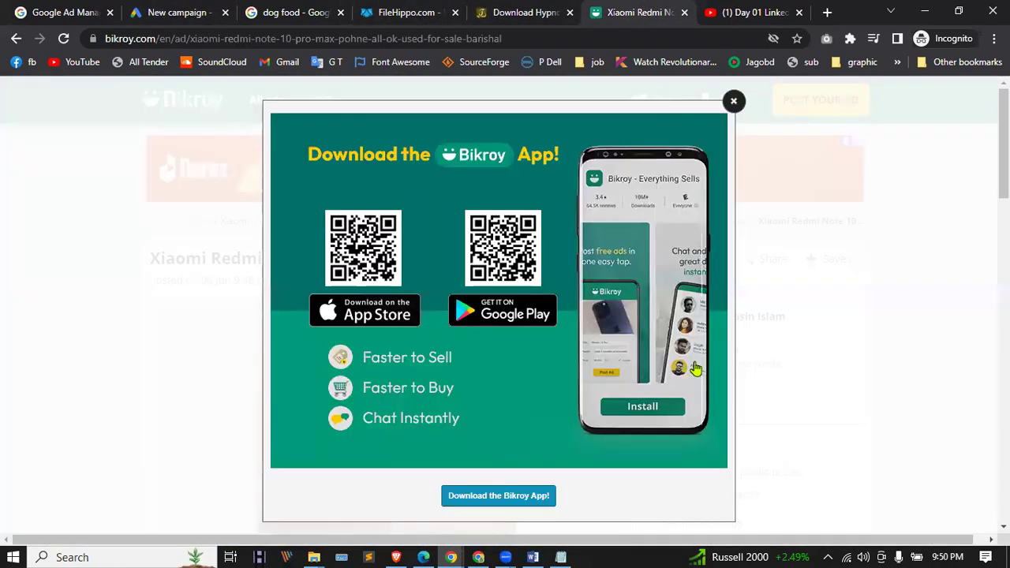
{"action": "left_click", "coordinate": [759, 11]}
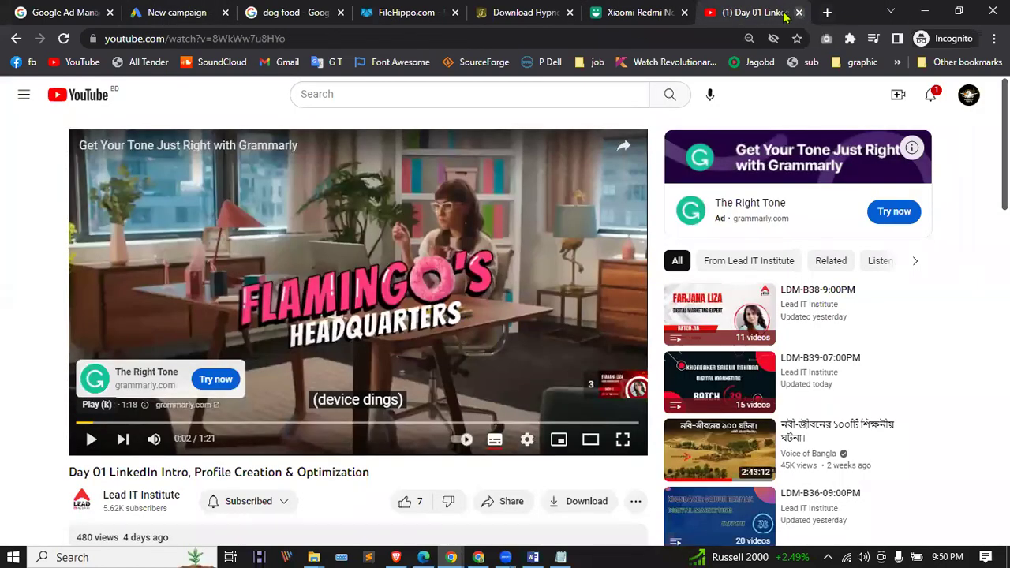
{"action": "left_click", "coordinate": [199, 8]}
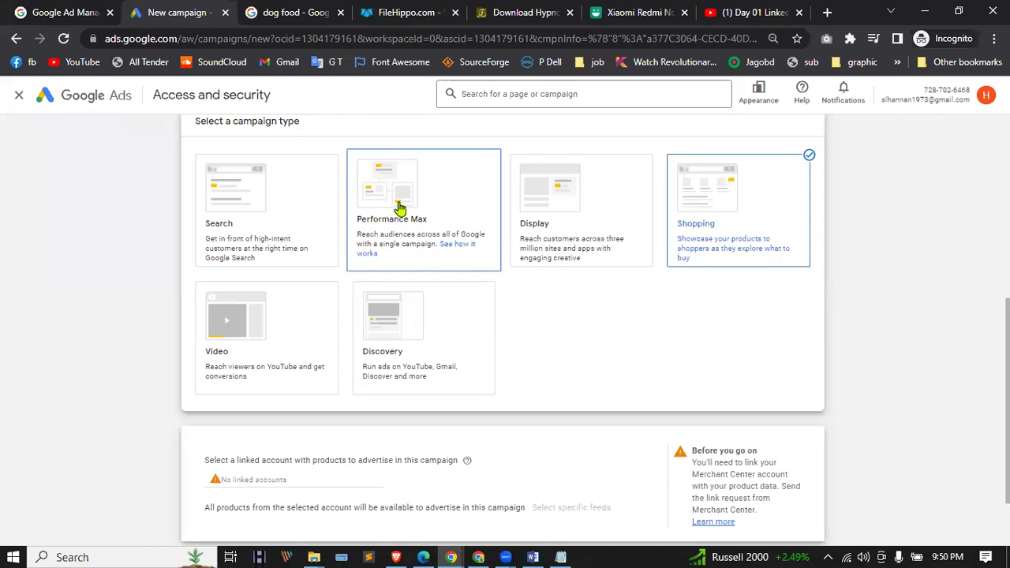
{"action": "scroll", "coordinate": [293, 219], "scroll_direction": "down", "scroll_amount": 4}
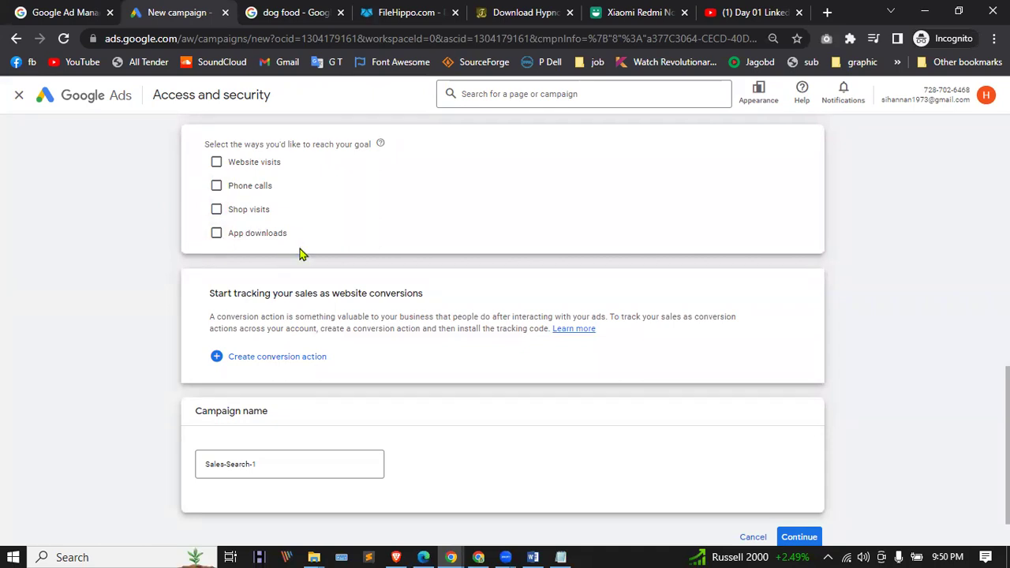
{"action": "scroll", "coordinate": [327, 377], "scroll_direction": "up", "scroll_amount": 6}
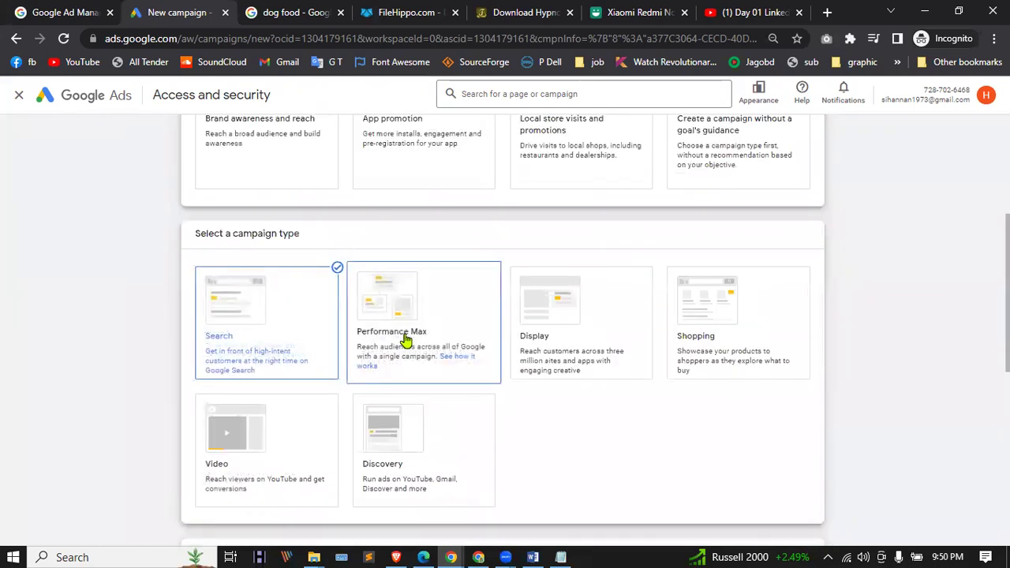
Step: Try Performance Max, Video and Display as the campaign type
{"action": "left_click", "coordinate": [404, 339]}
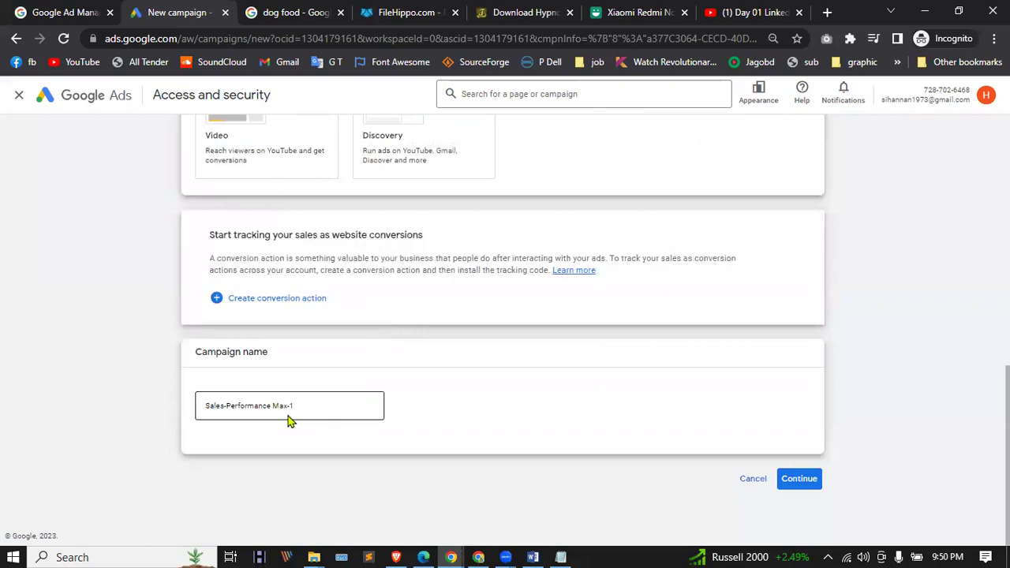
{"action": "scroll", "coordinate": [431, 197], "scroll_direction": "up", "scroll_amount": 3}
{"action": "left_click", "coordinate": [410, 258]}
{"action": "scroll", "coordinate": [371, 419], "scroll_direction": "up", "scroll_amount": 3}
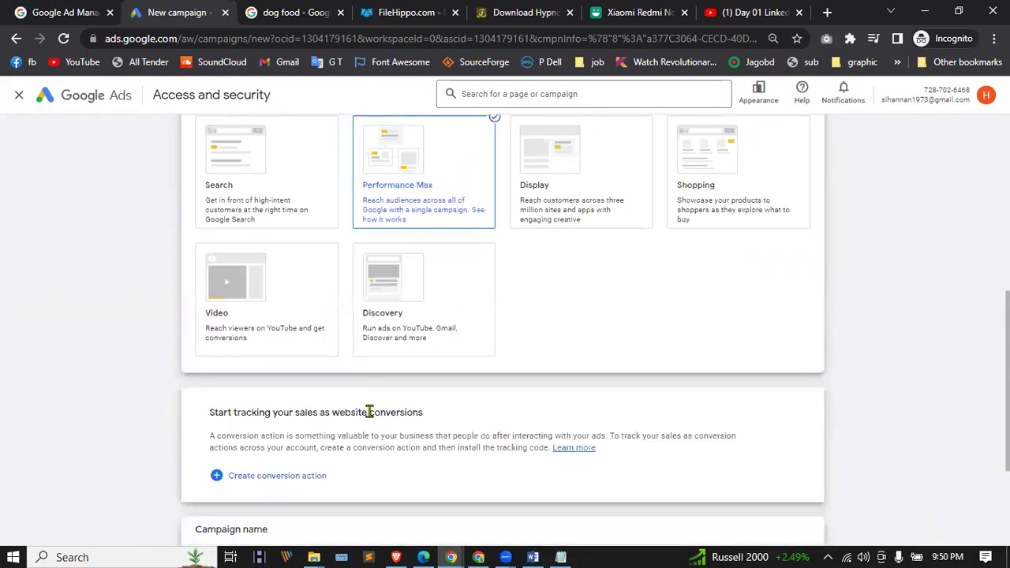
{"action": "left_click", "coordinate": [273, 278]}
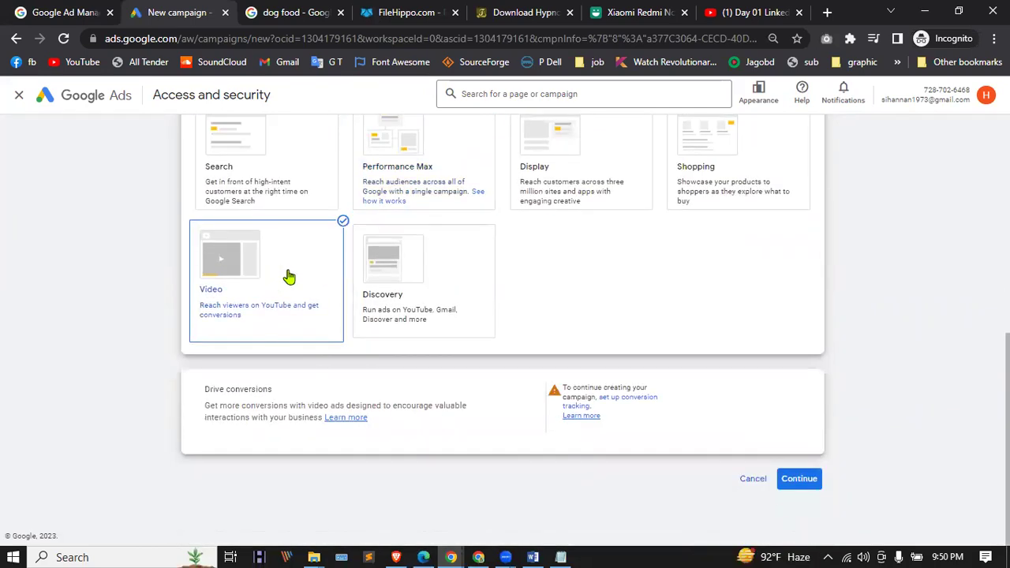
{"action": "left_click", "coordinate": [799, 479]}
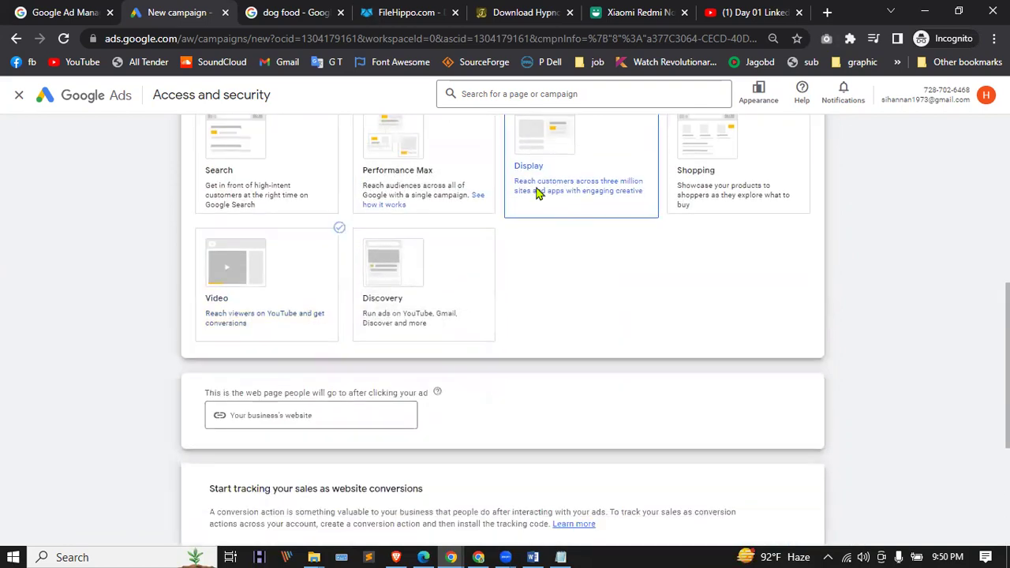
Step: Click into the business website field, try Shopping, then settle on Video as the campaign type
{"action": "left_click", "coordinate": [537, 193]}
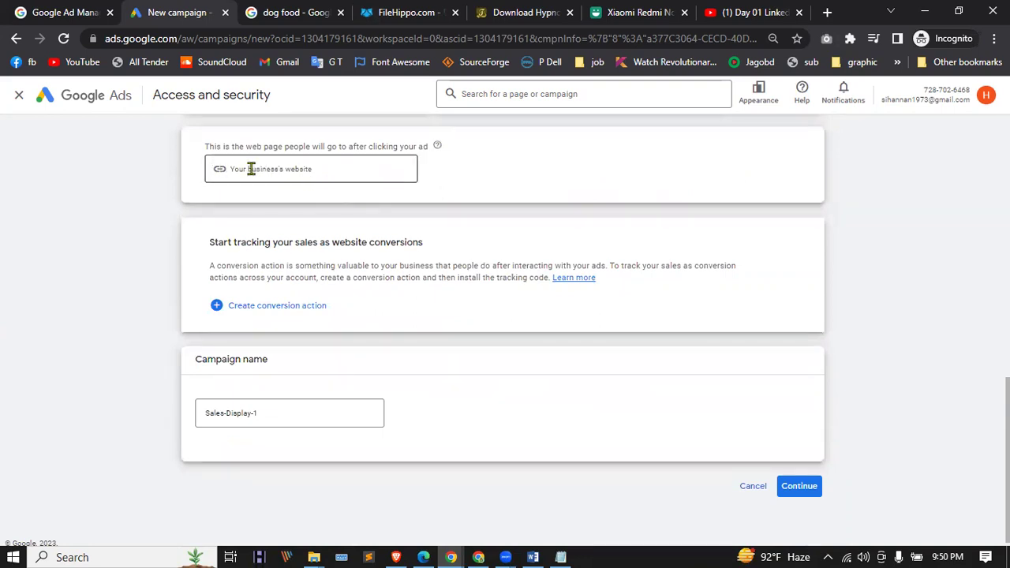
{"action": "scroll", "coordinate": [423, 419], "scroll_direction": "up", "scroll_amount": 10}
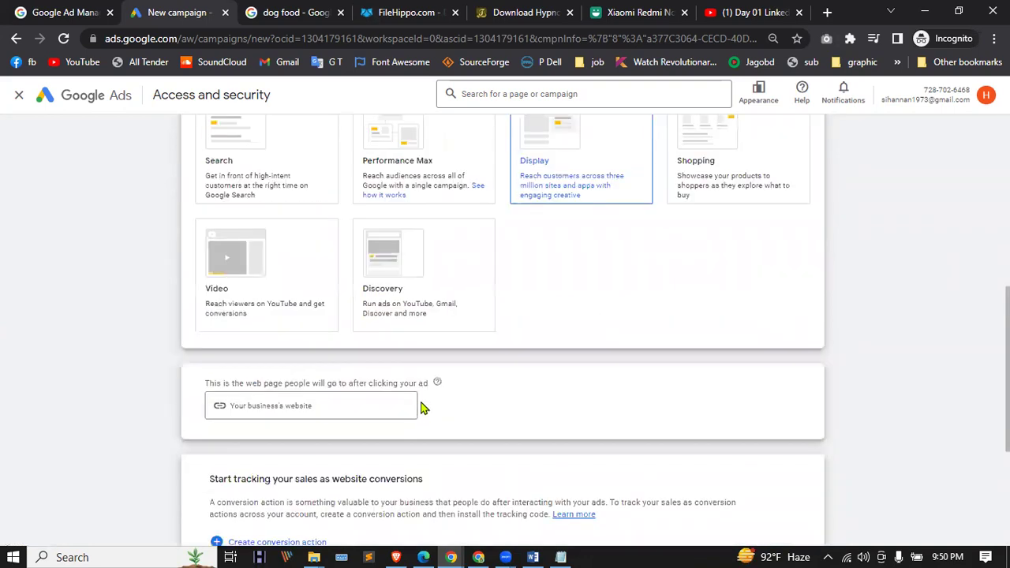
{"action": "scroll", "coordinate": [446, 388], "scroll_direction": "down", "scroll_amount": 3}
{"action": "left_click", "coordinate": [713, 305]}
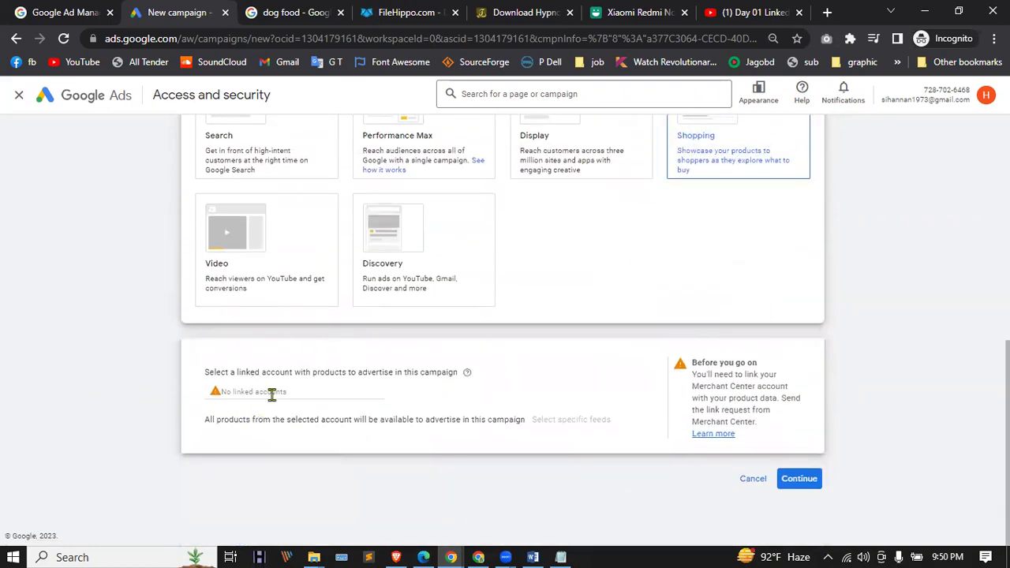
{"action": "scroll", "coordinate": [271, 394], "scroll_direction": "up", "scroll_amount": 2}
{"action": "left_click", "coordinate": [252, 379]}
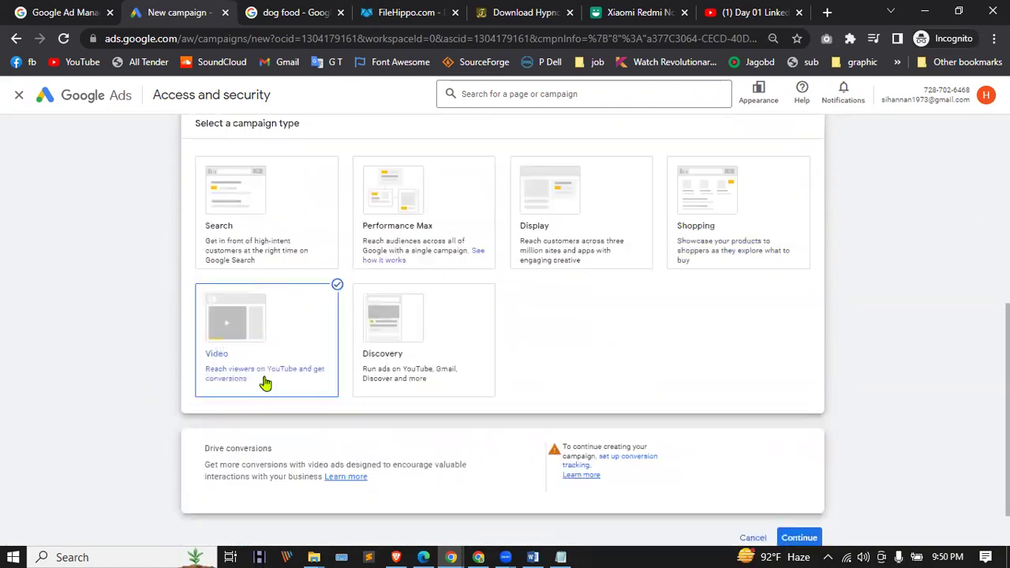
{"action": "scroll", "coordinate": [265, 383], "scroll_direction": "up", "scroll_amount": 3}
{"action": "scroll", "coordinate": [266, 384], "scroll_direction": "down", "scroll_amount": 1}
{"action": "scroll", "coordinate": [266, 384], "scroll_direction": "up", "scroll_amount": 3}
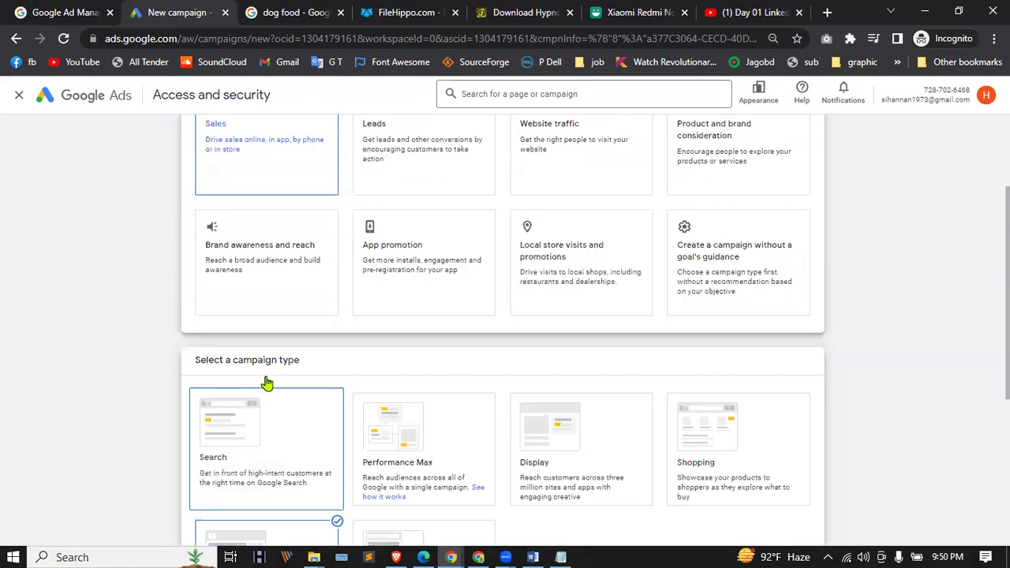
Step: Try the Leads, Website traffic and Product and brand consideration objectives
{"action": "scroll", "coordinate": [444, 179], "scroll_direction": "down", "scroll_amount": 4}
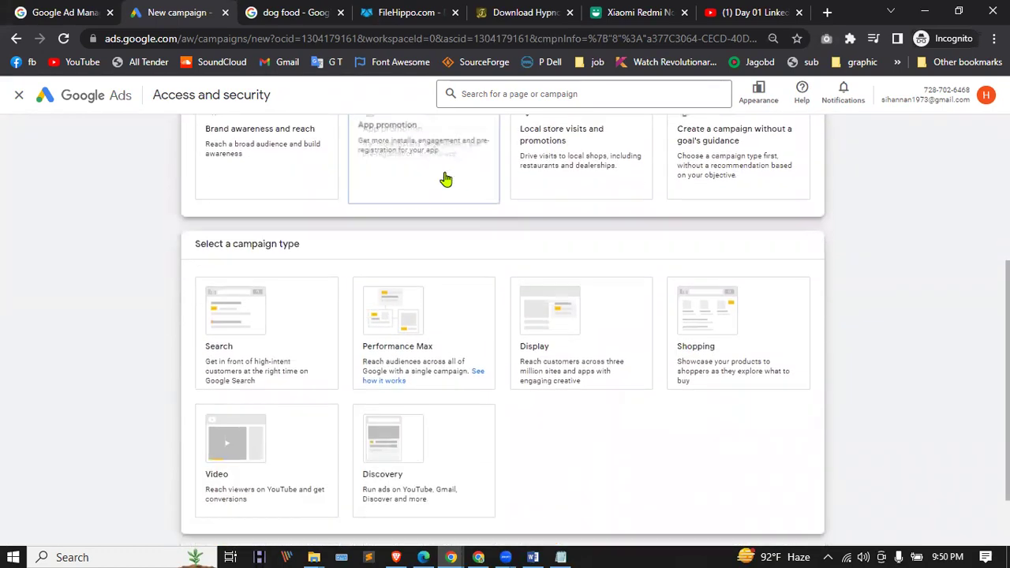
{"action": "left_click", "coordinate": [342, 245]}
{"action": "scroll", "coordinate": [600, 157], "scroll_direction": "up", "scroll_amount": 2}
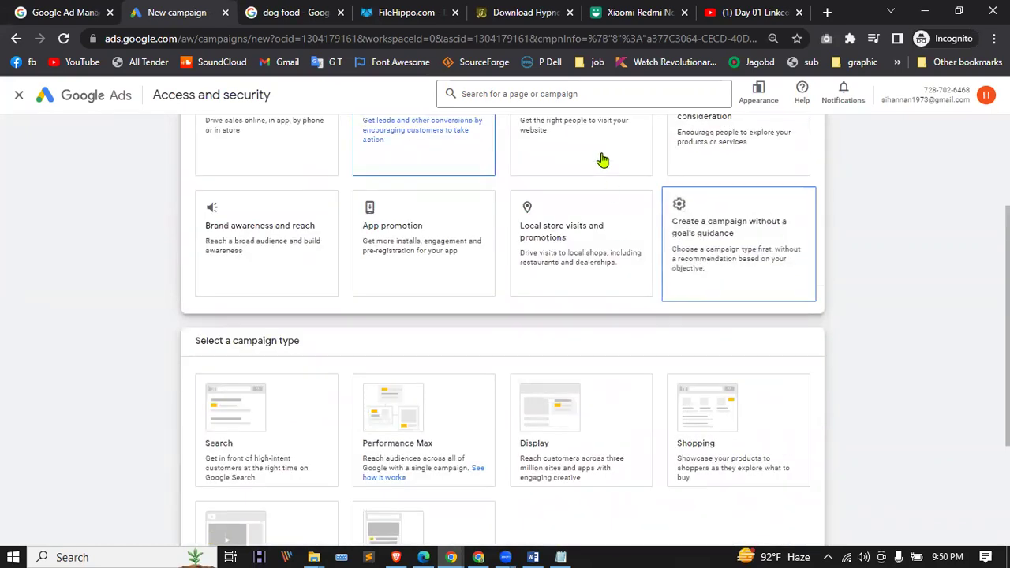
{"action": "scroll", "coordinate": [600, 158], "scroll_direction": "down", "scroll_amount": 2}
{"action": "left_click", "coordinate": [237, 221]}
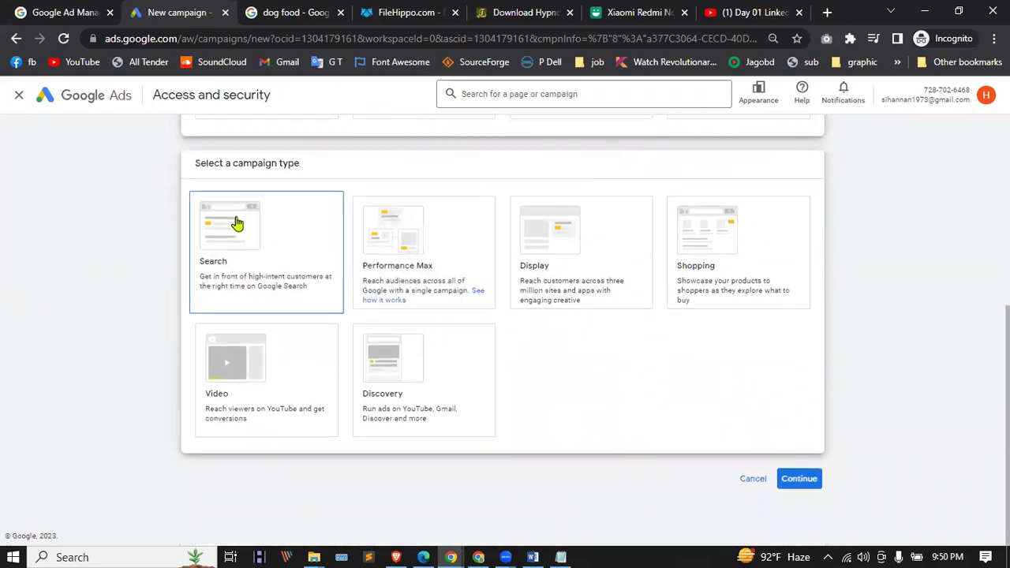
{"action": "scroll", "coordinate": [237, 221], "scroll_direction": "down", "scroll_amount": 4}
{"action": "scroll", "coordinate": [352, 292], "scroll_direction": "up", "scroll_amount": 5}
{"action": "scroll", "coordinate": [353, 292], "scroll_direction": "up", "scroll_amount": 2}
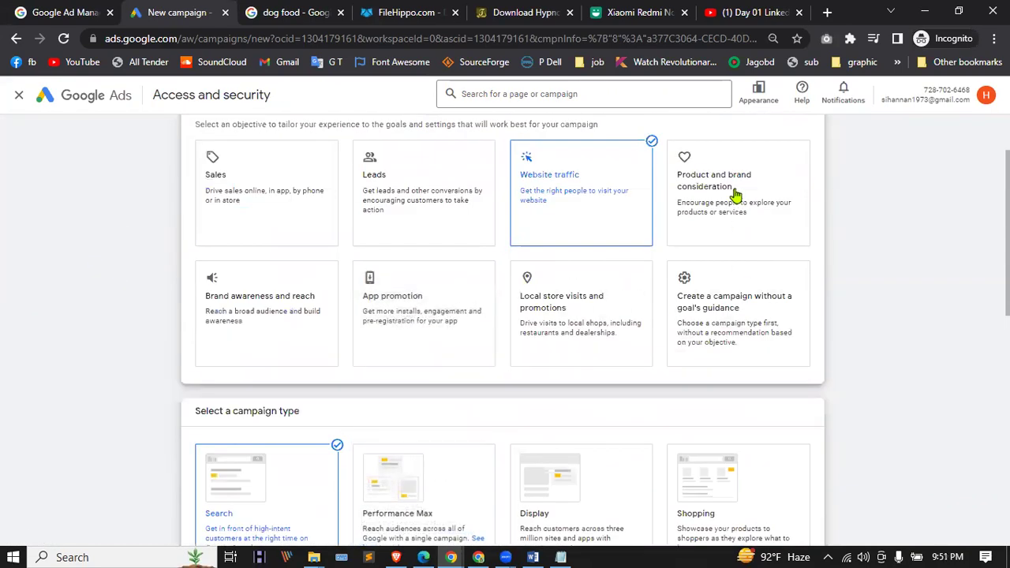
{"action": "left_click", "coordinate": [734, 196]}
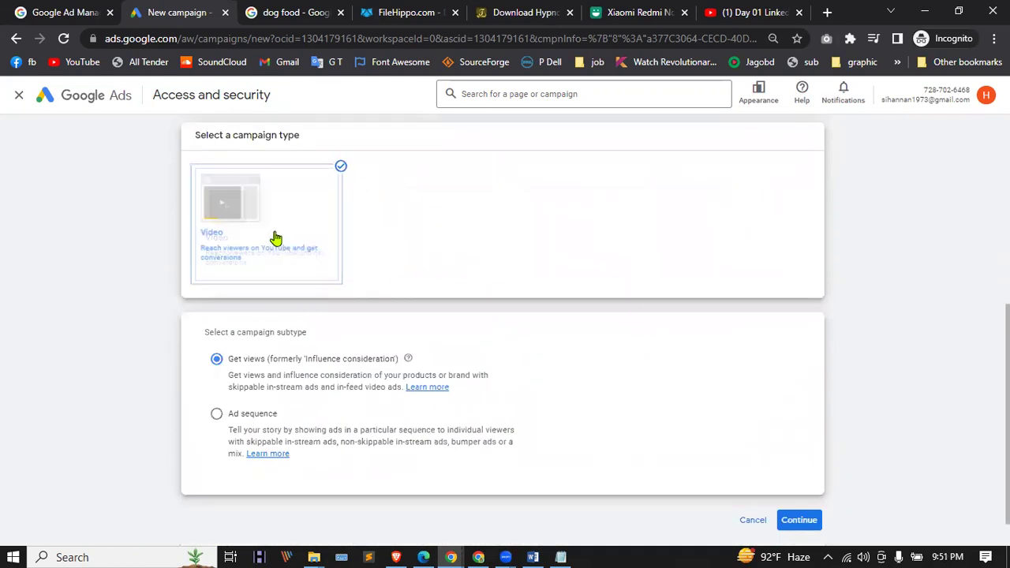
Step: Try Brand awareness and reach, App promotion, Local store visits, and creating without goal guidance
{"action": "scroll", "coordinate": [600, 357], "scroll_direction": "up", "scroll_amount": 3}
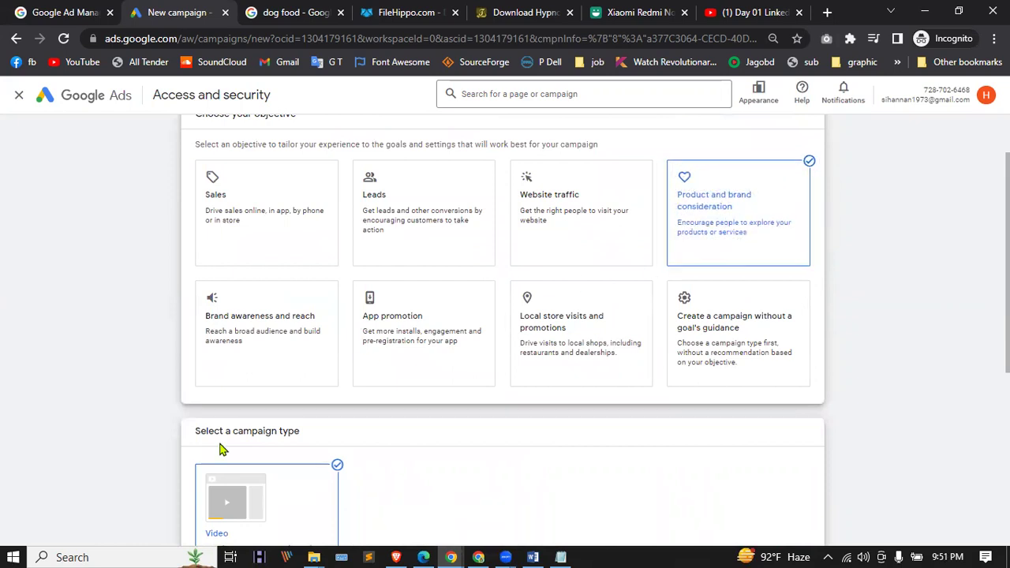
{"action": "left_click", "coordinate": [304, 334]}
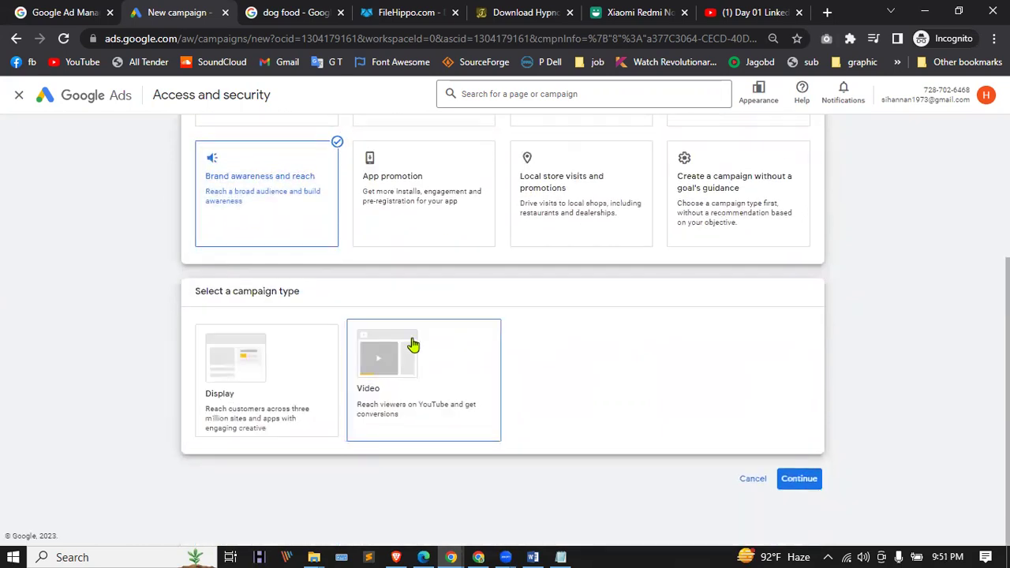
{"action": "left_click", "coordinate": [431, 216]}
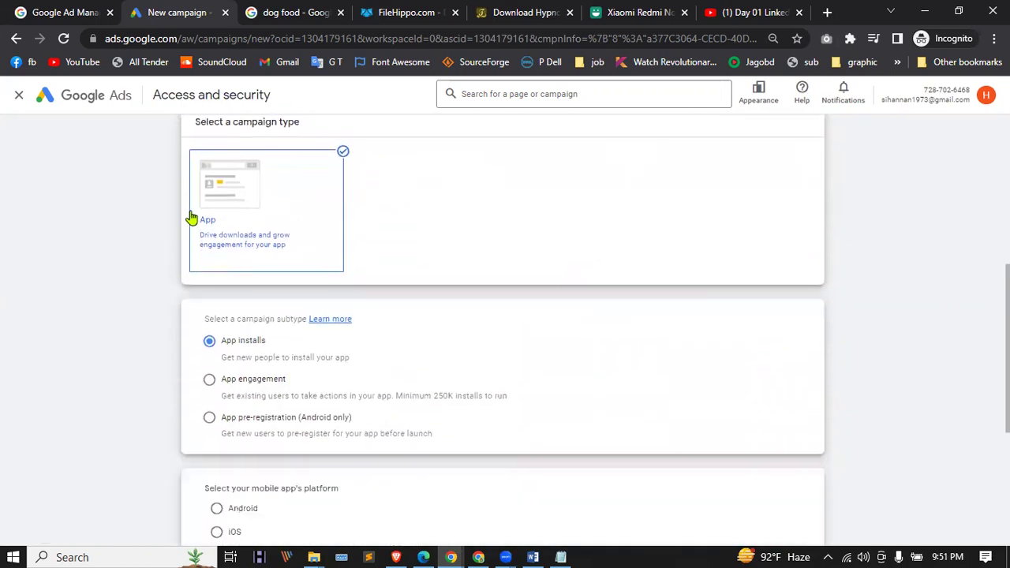
{"action": "scroll", "coordinate": [379, 300], "scroll_direction": "up", "scroll_amount": 3}
{"action": "left_click", "coordinate": [548, 255]}
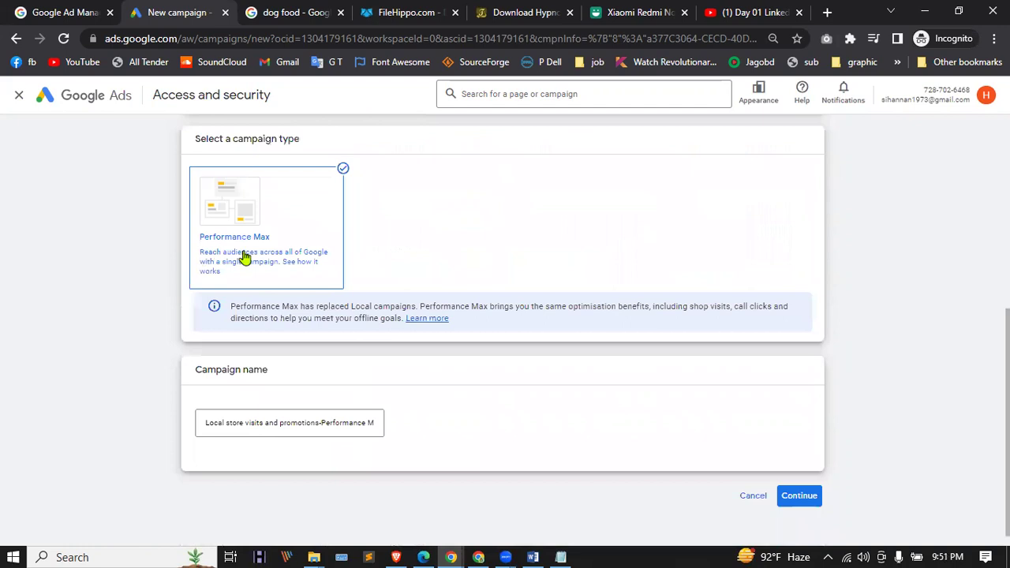
{"action": "scroll", "coordinate": [244, 260], "scroll_direction": "up", "scroll_amount": 2}
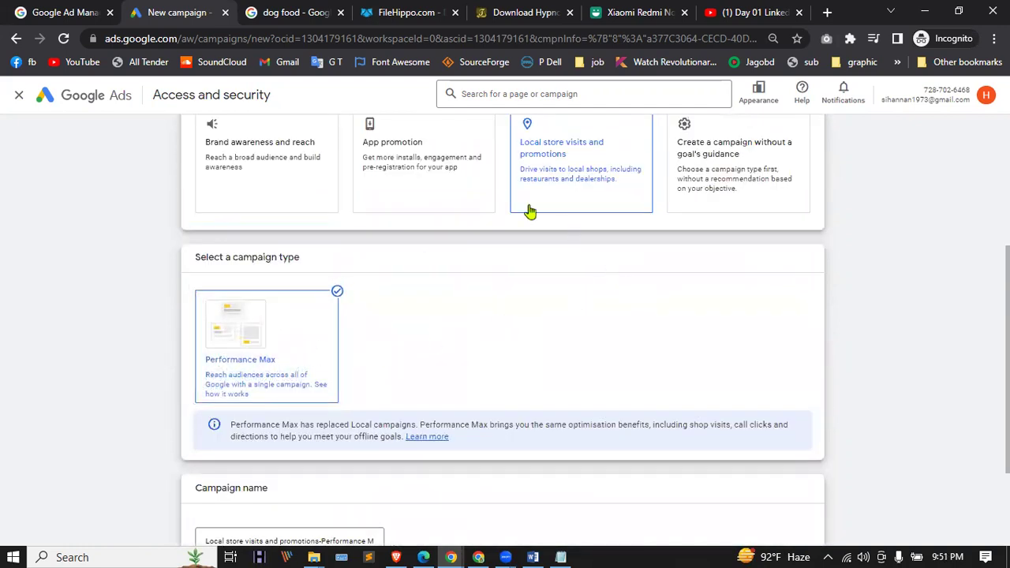
{"action": "left_click", "coordinate": [749, 186]}
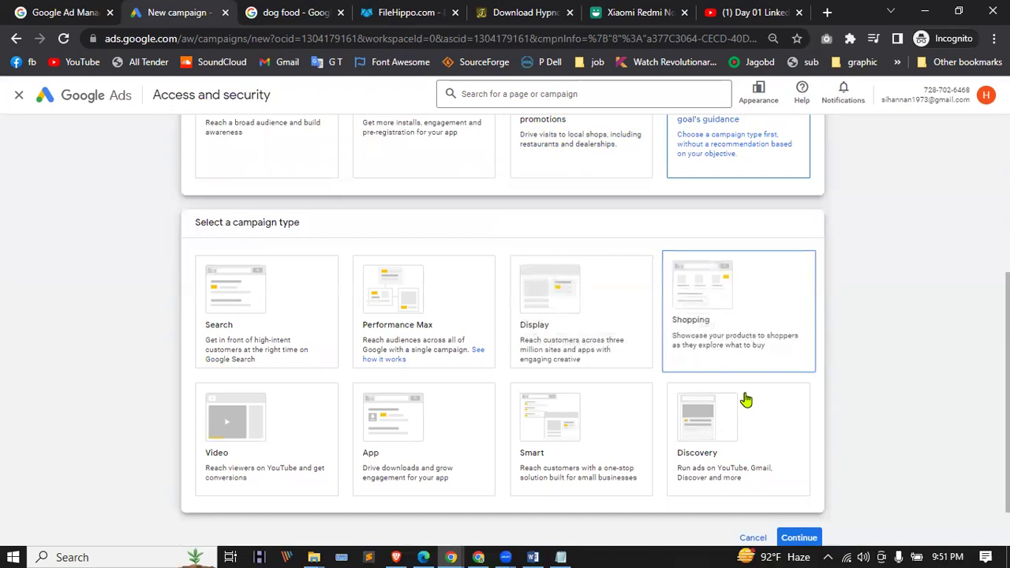
Step: Choose Sales as the campaign objective and review the campaign types it offers
{"action": "scroll", "coordinate": [175, 350], "scroll_direction": "up", "scroll_amount": 1}
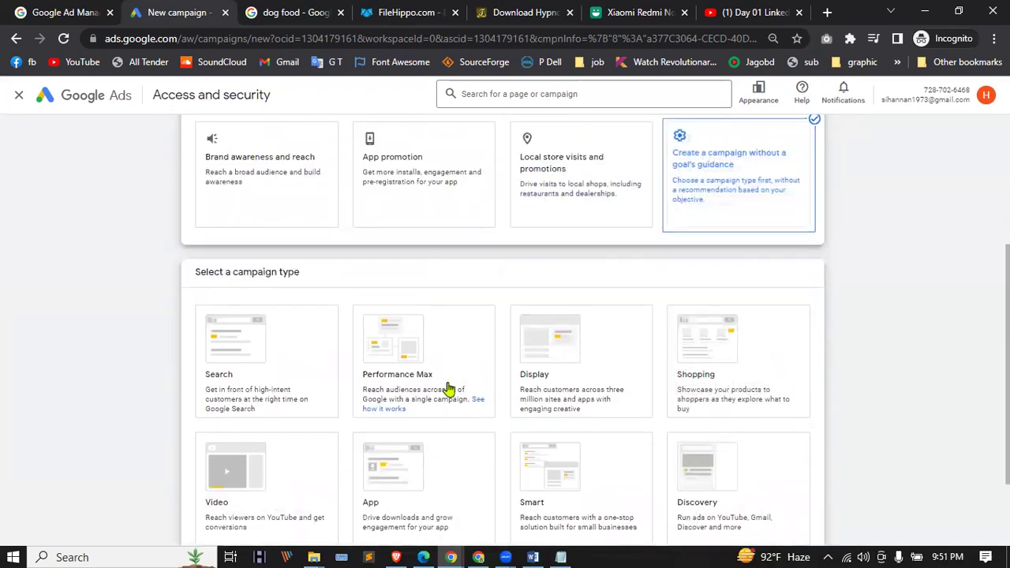
{"action": "scroll", "coordinate": [287, 374], "scroll_direction": "down", "scroll_amount": 2}
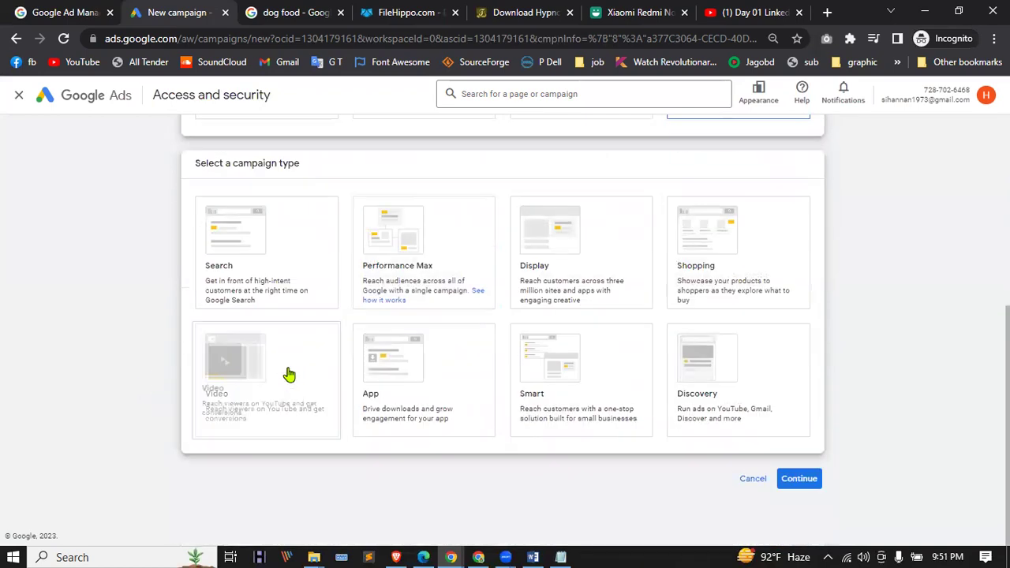
{"action": "scroll", "coordinate": [300, 368], "scroll_direction": "up", "scroll_amount": 5}
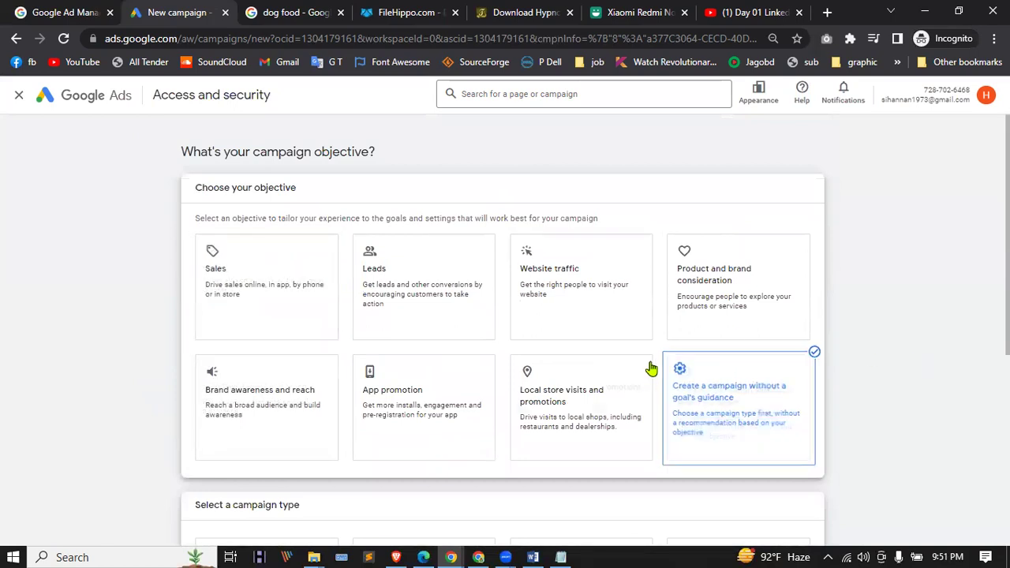
{"action": "left_click", "coordinate": [279, 261]}
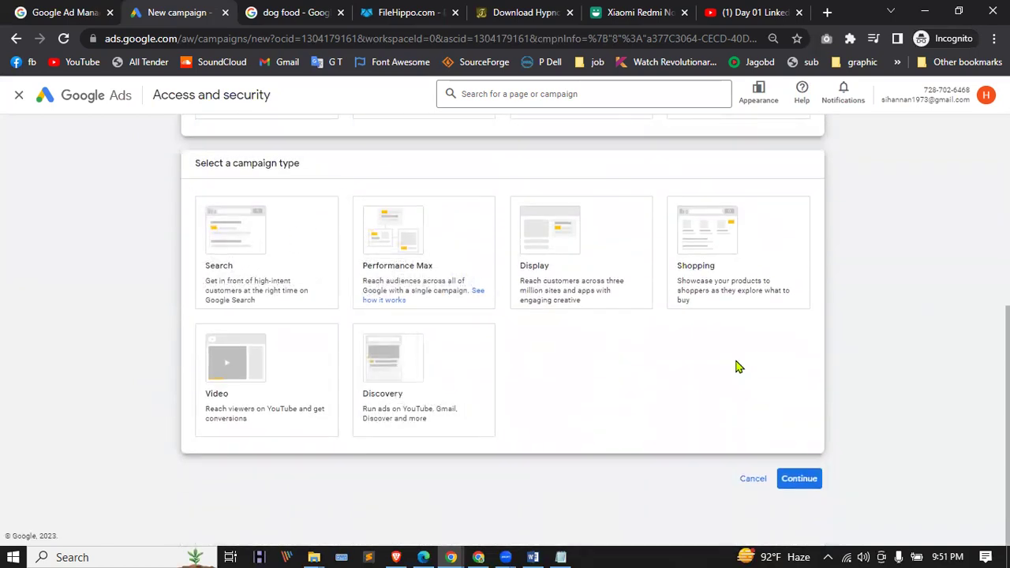
{"action": "scroll", "coordinate": [308, 348], "scroll_direction": "up", "scroll_amount": 3}
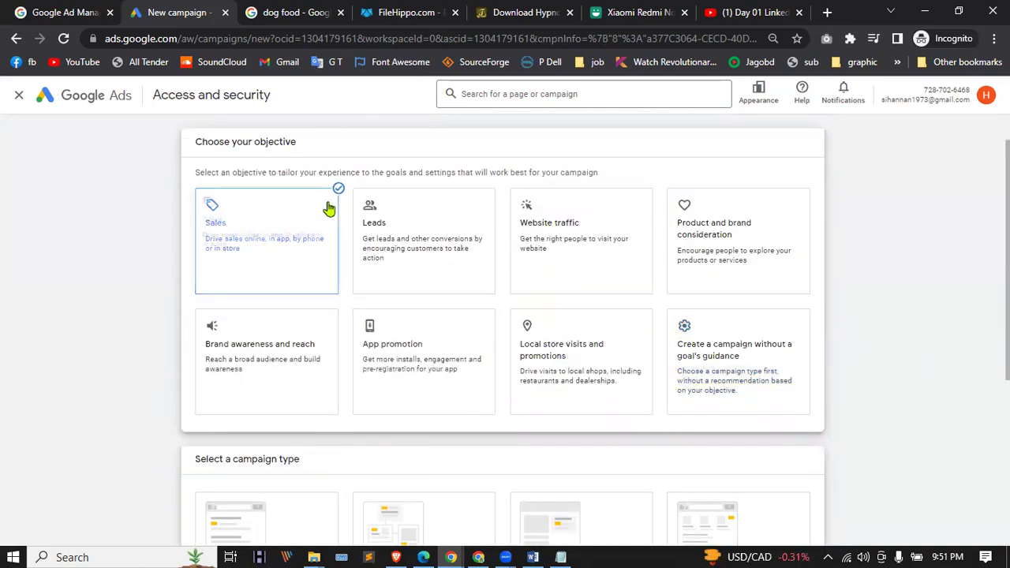
{"action": "scroll", "coordinate": [568, 383], "scroll_direction": "down", "scroll_amount": 3}
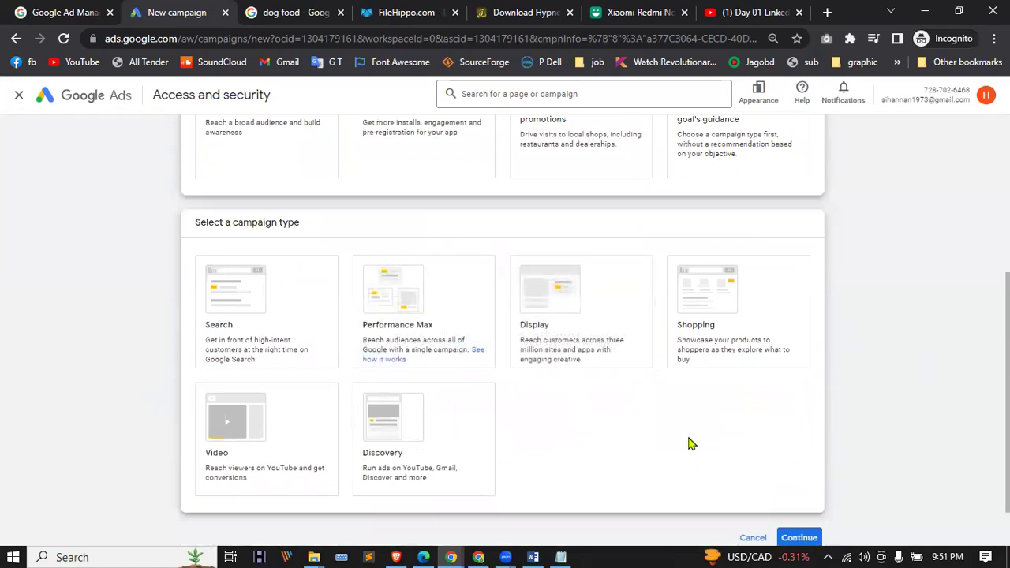
{"action": "scroll", "coordinate": [253, 339], "scroll_direction": "up", "scroll_amount": 1}
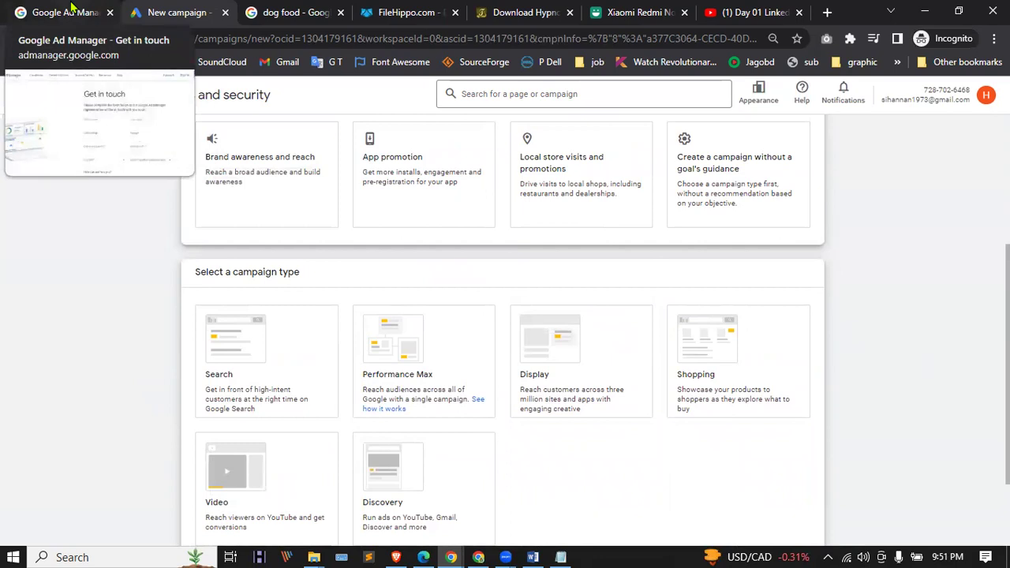
{"action": "left_click", "coordinate": [336, 9]}
Step: From the dog food tab, search 'google adsense' and open the Google AdSense site from the results
{"action": "left_click", "coordinate": [269, 39]}
{"action": "type", "text": "google as"}
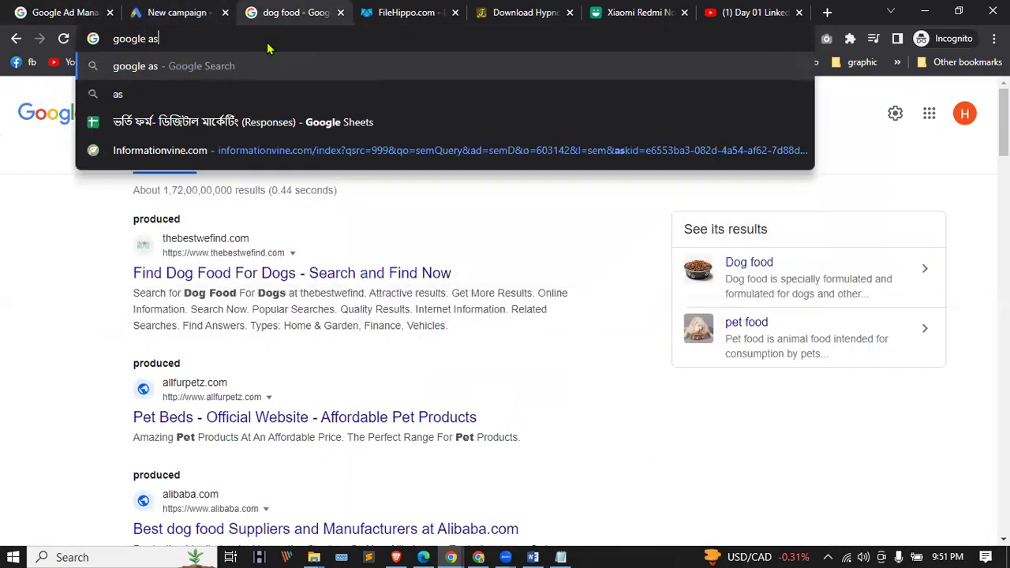
{"action": "key", "text": "BackSpace"}
{"action": "type", "text": "d"}
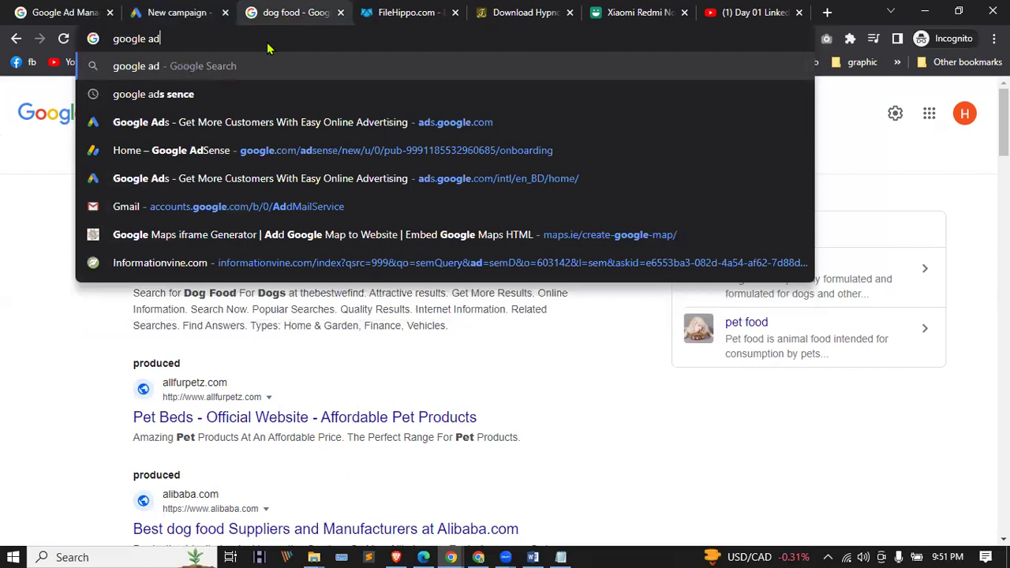
{"action": "type", "text": "se"}
{"action": "type", "text": "nce"}
{"action": "key", "text": "BackSpace"}
{"action": "key", "text": "BackSpace"}
{"action": "key", "text": "BackSpace"}
{"action": "type", "text": "nse"}
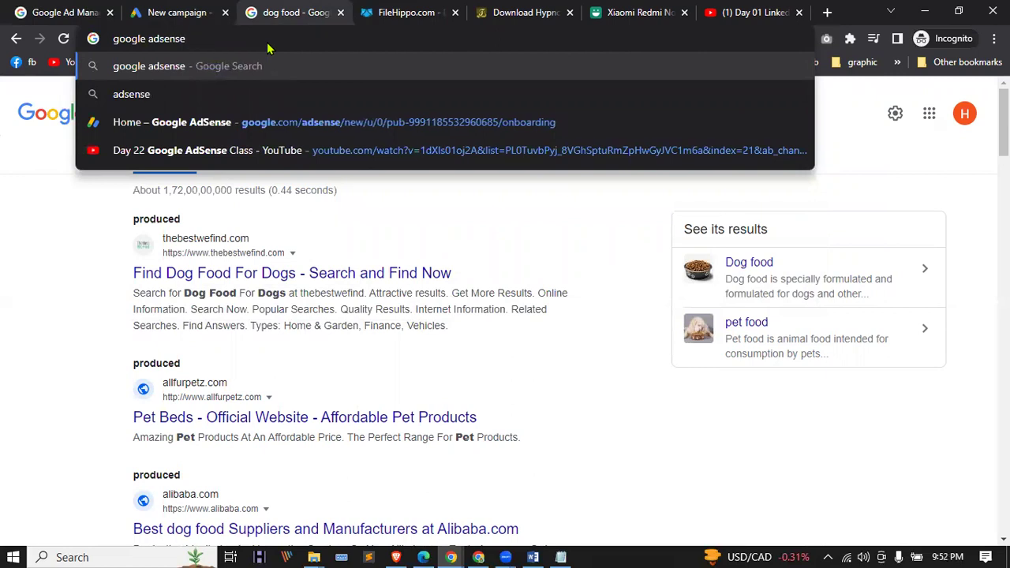
{"action": "key", "text": "Return"}
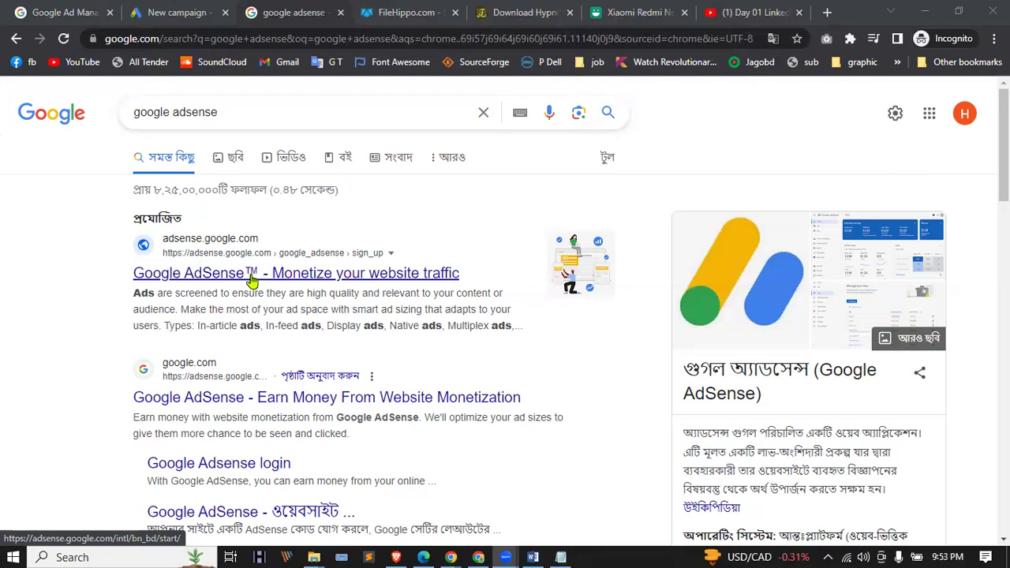
{"action": "left_click", "coordinate": [253, 280]}
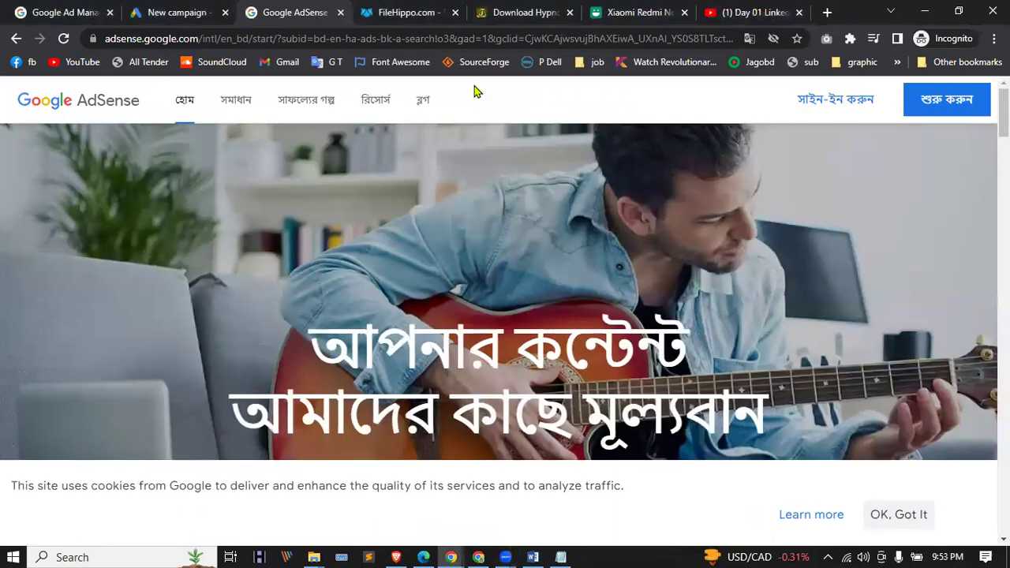
Step: Translate the Bangla AdSense page into English with Chrome's translate option, then go to YouTube
{"action": "left_click", "coordinate": [750, 38]}
{"action": "left_click", "coordinate": [690, 68]}
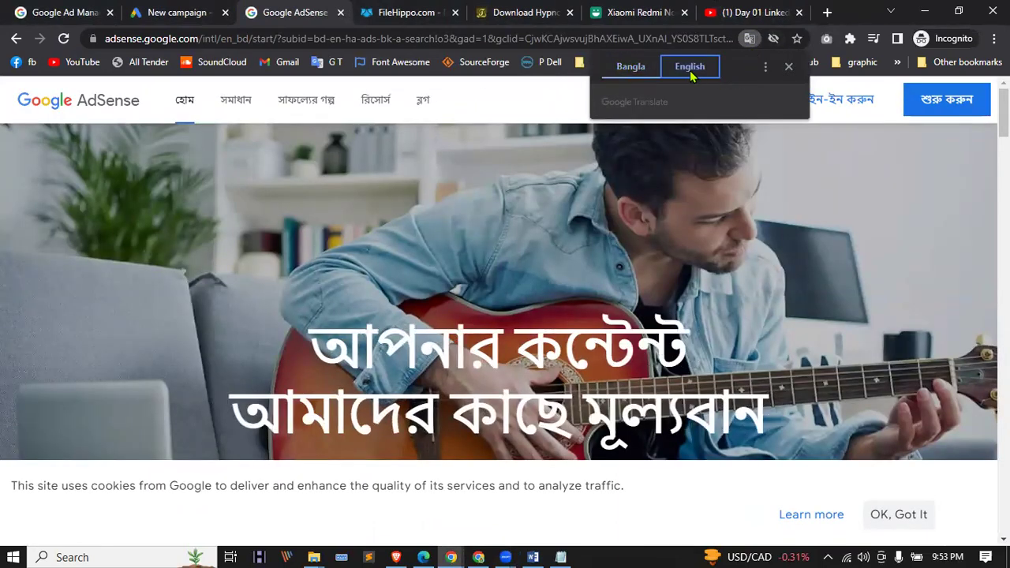
{"action": "left_click", "coordinate": [543, 107]}
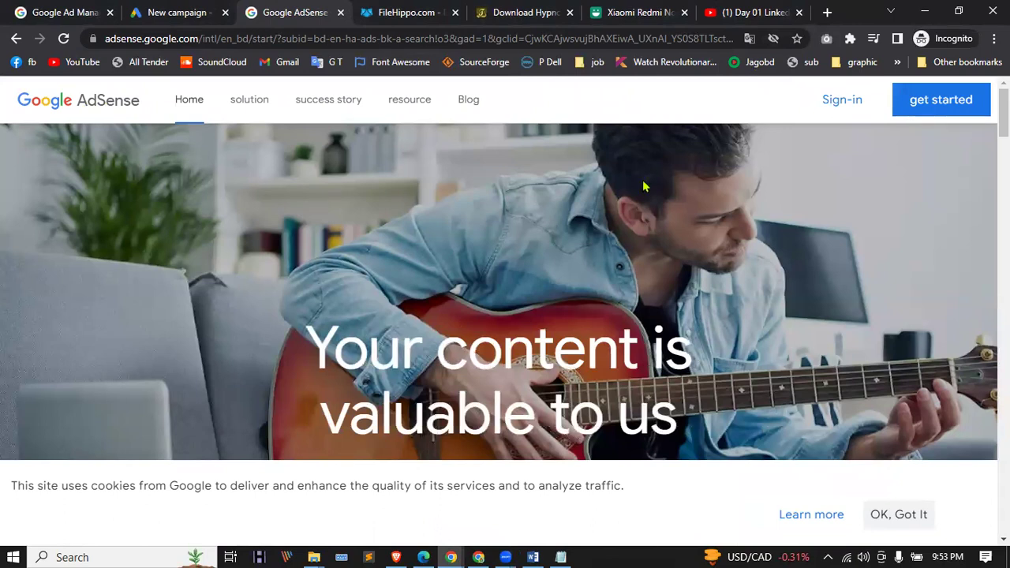
{"action": "left_click", "coordinate": [758, 12]}
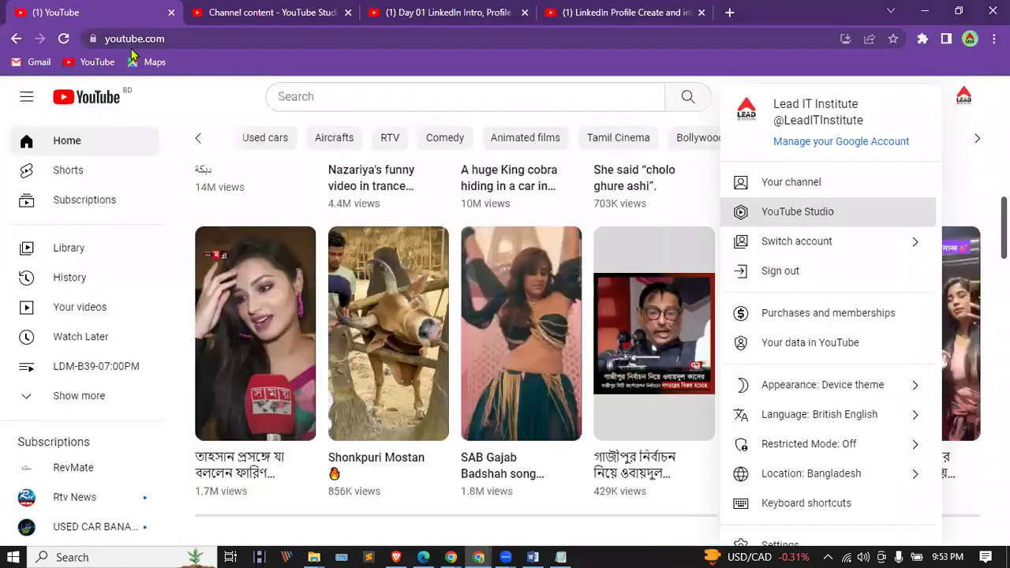
Step: Check the linked AdSense account on YouTube Studio's Earn page, then return to the AdSense window
{"action": "left_click", "coordinate": [260, 11]}
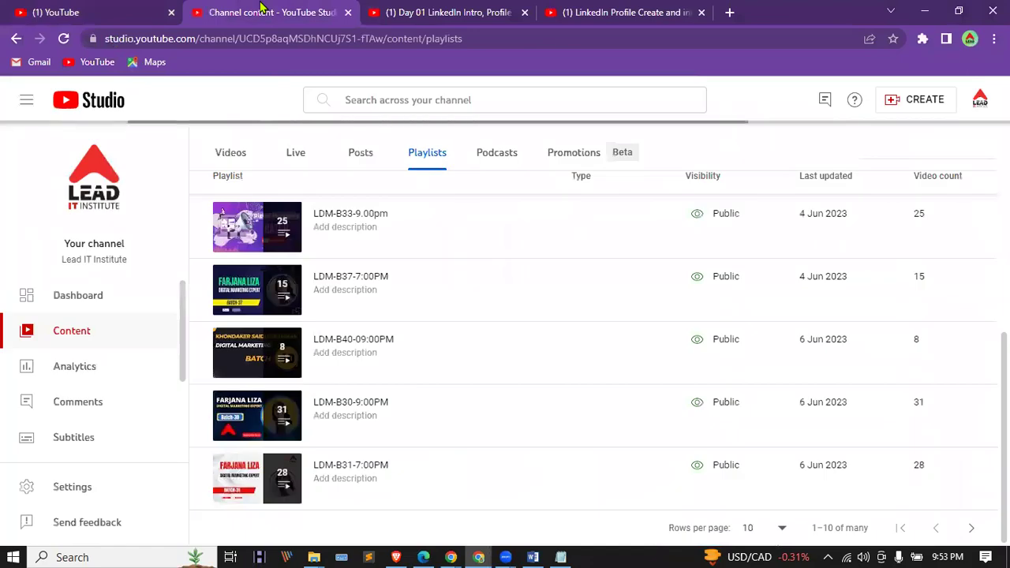
{"action": "scroll", "coordinate": [79, 379], "scroll_direction": "down", "scroll_amount": 2}
{"action": "left_click", "coordinate": [70, 376]}
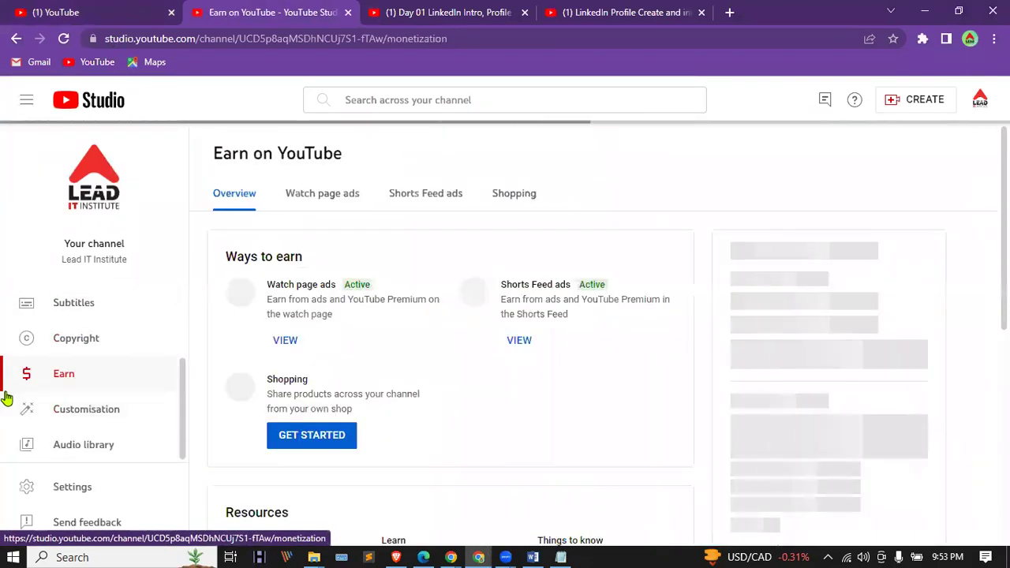
{"action": "scroll", "coordinate": [435, 316], "scroll_direction": "down", "scroll_amount": 5}
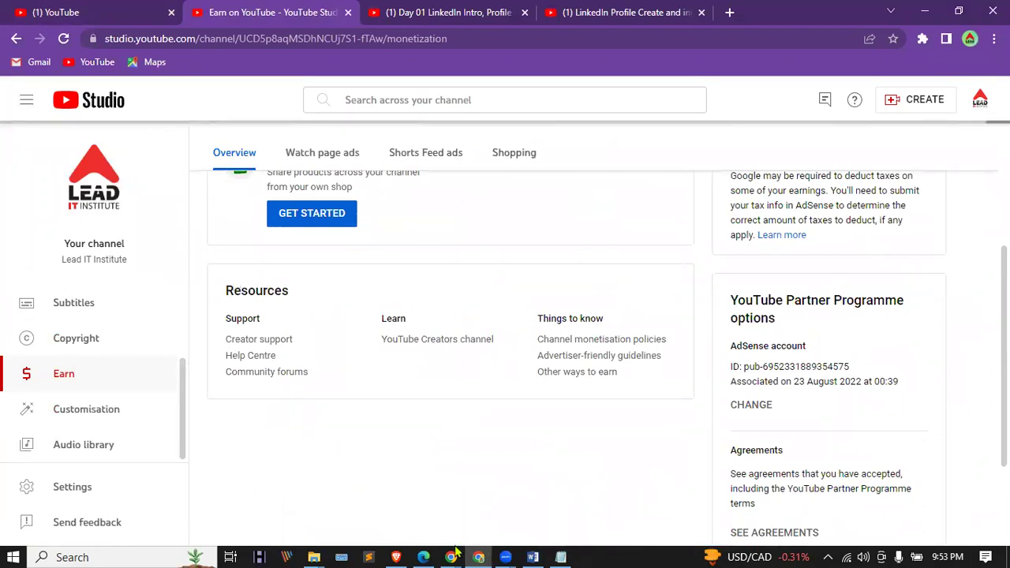
{"action": "key", "text": "alt+Tab"}
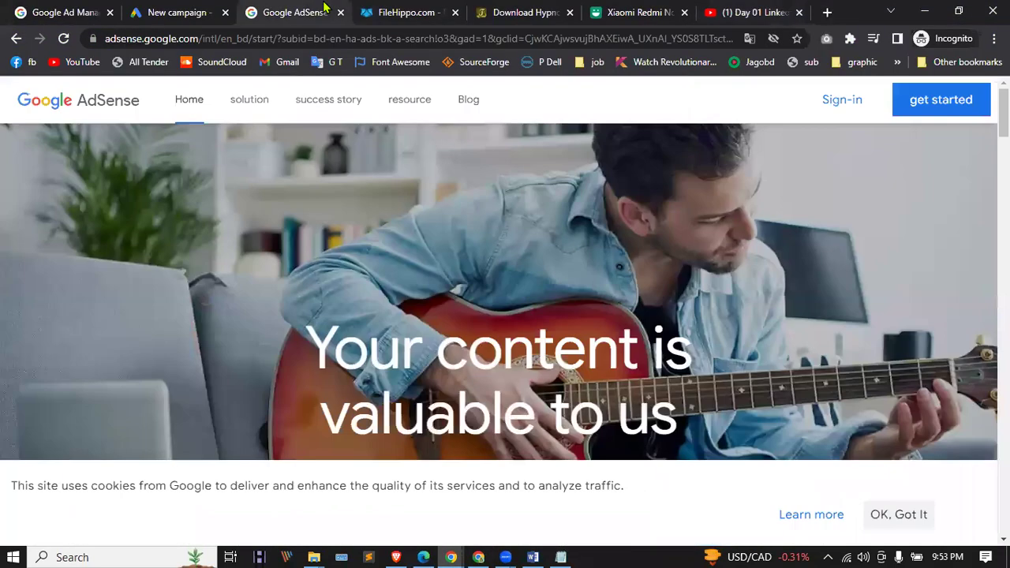
Step: Close the FileHippo, software download and Xiaomi Redmi tabs
{"action": "left_click", "coordinate": [455, 13]}
{"action": "left_click", "coordinate": [456, 12]}
{"action": "left_click", "coordinate": [455, 13]}
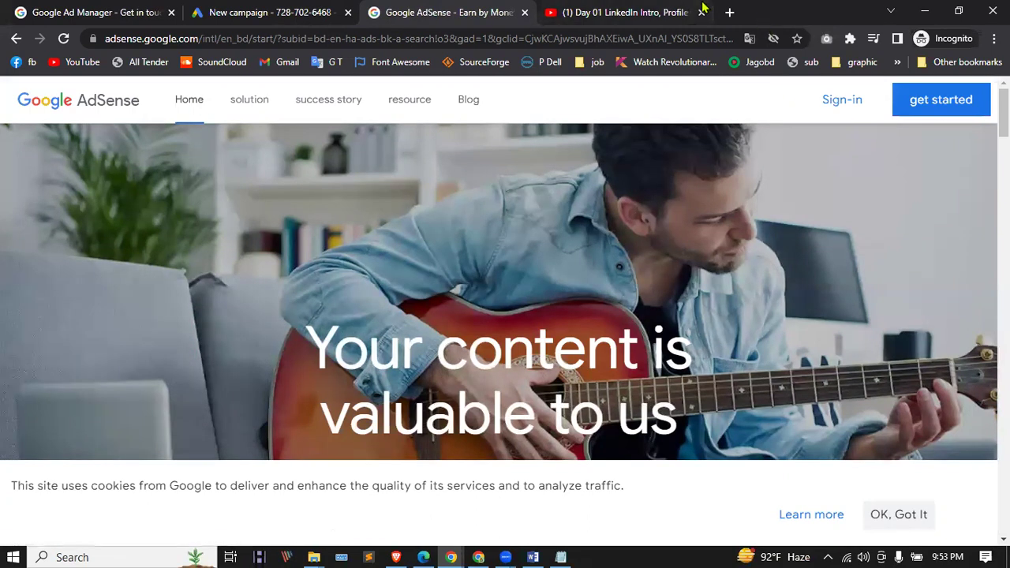
Step: Open blogger.com in a new tab and place it beside the AdSense tab
{"action": "left_click", "coordinate": [730, 14]}
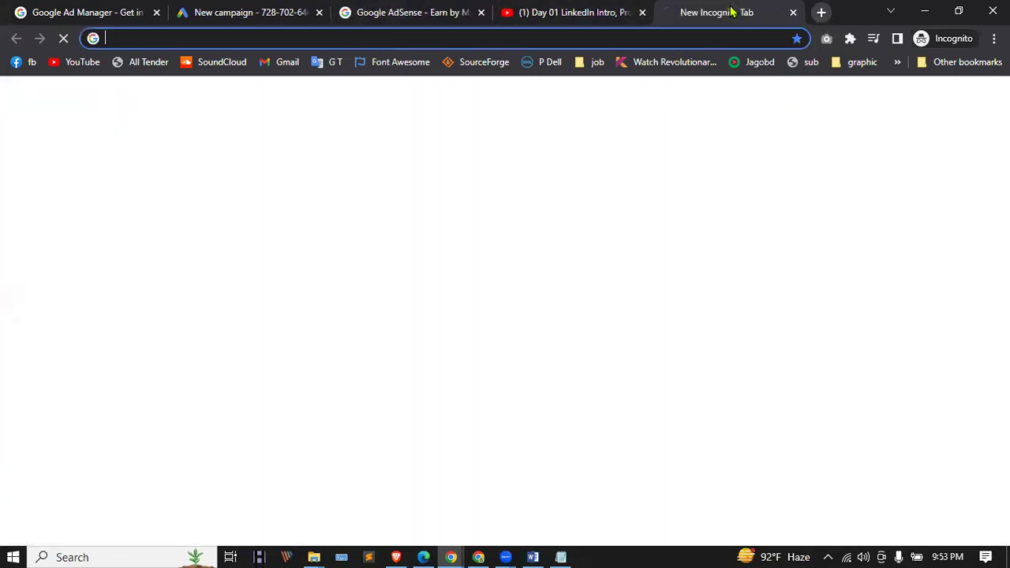
{"action": "type", "text": "blo"}
{"action": "key", "text": "Return"}
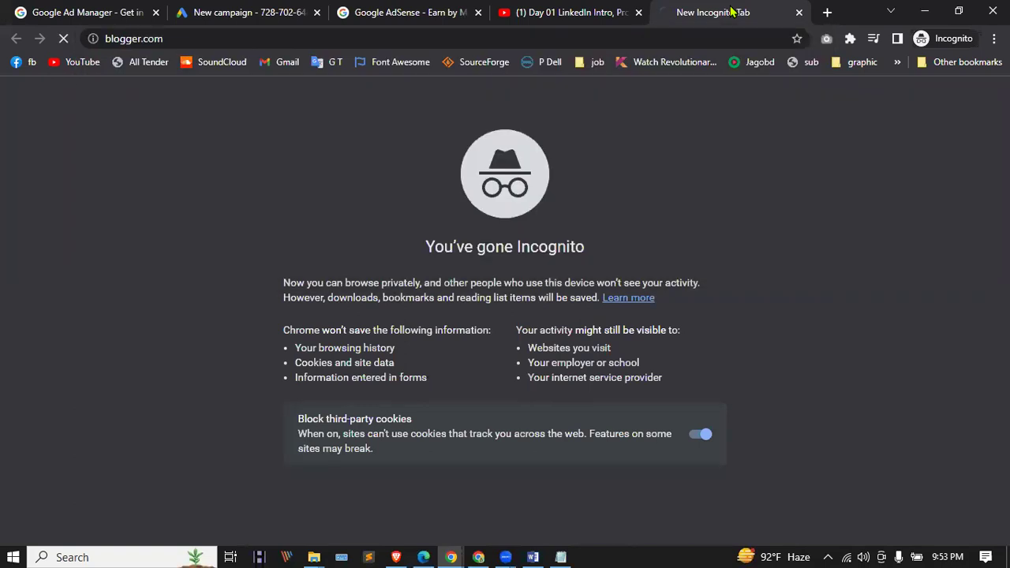
{"action": "left_click_drag", "start_coordinate": [734, 8], "coordinate": [574, 7]}
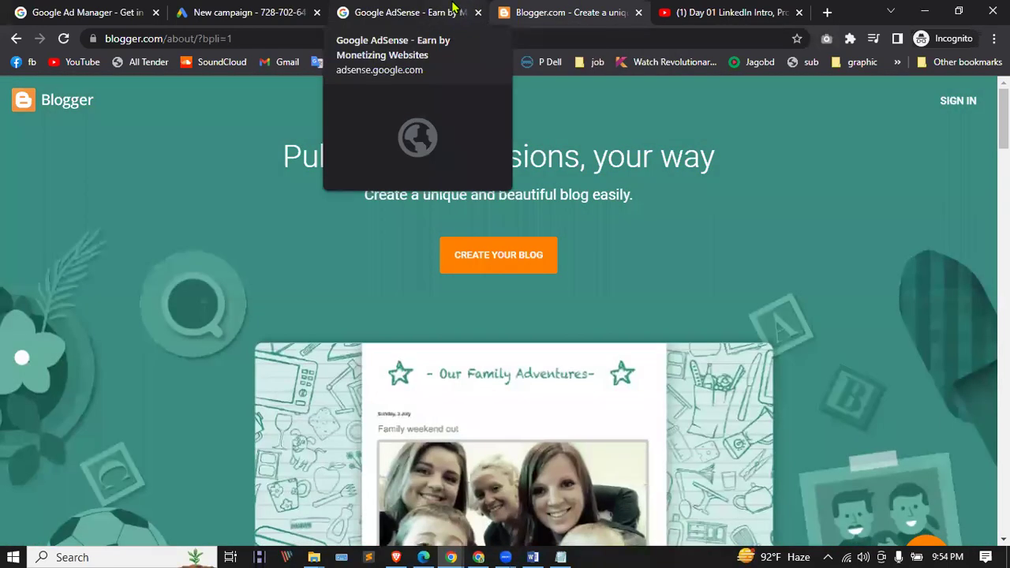
{"action": "left_click", "coordinate": [451, 11]}
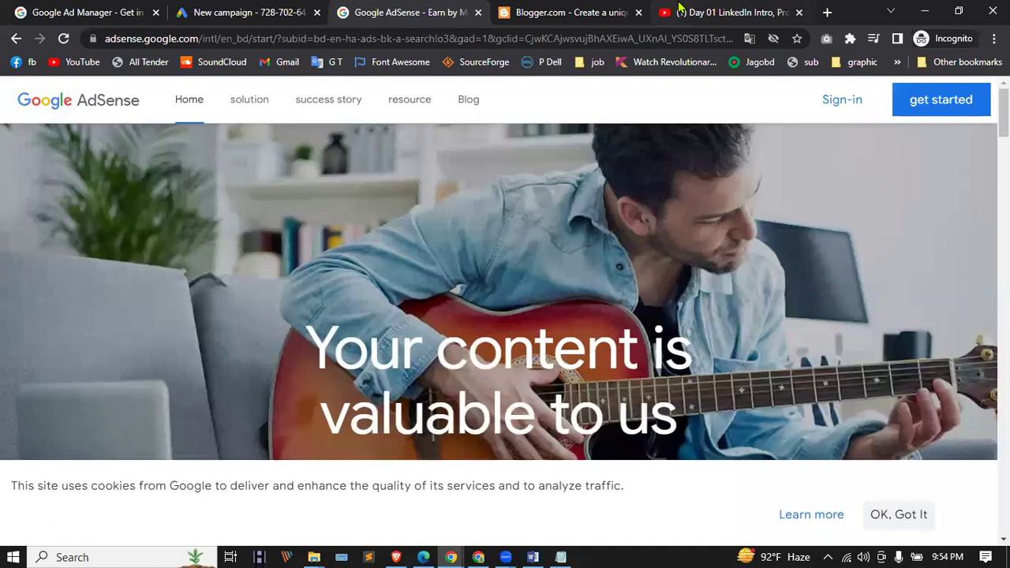
{"action": "left_click", "coordinate": [681, 9]}
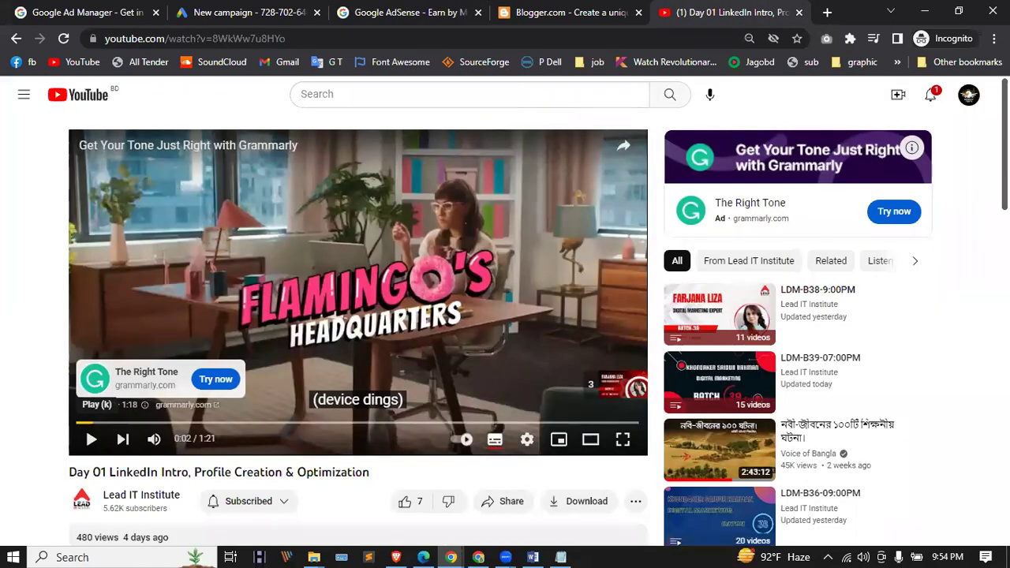
Step: Open YouTube Studio from the account menu in a new tab to view the Product Tests dashboard
{"action": "left_click", "coordinate": [969, 95]}
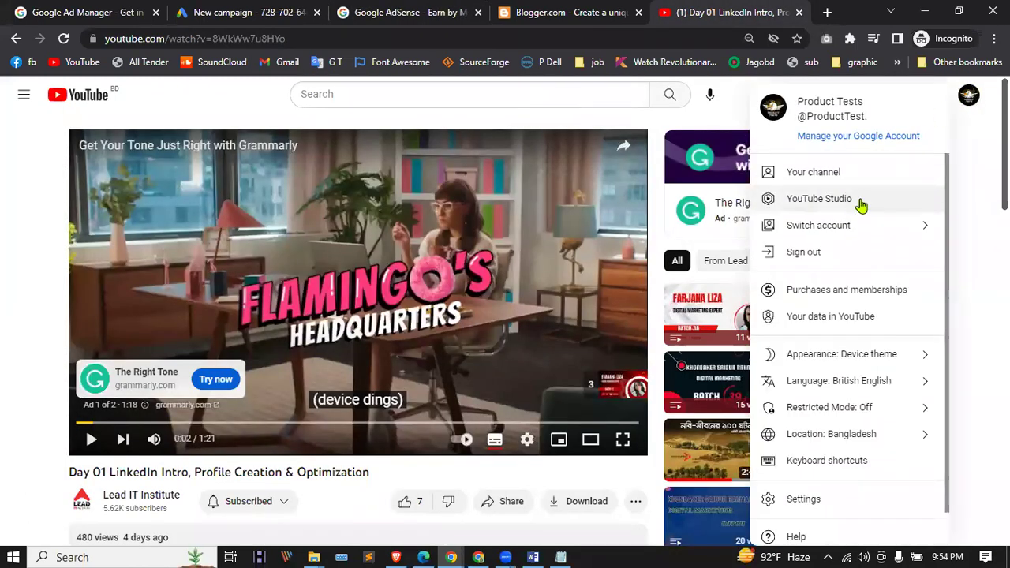
{"action": "right_click", "coordinate": [844, 202]}
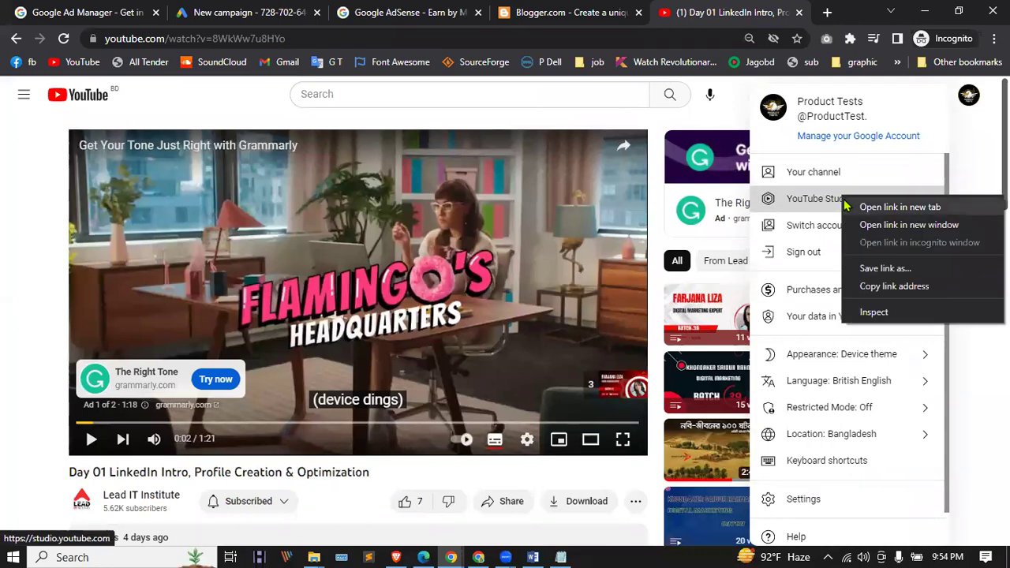
{"action": "left_click", "coordinate": [852, 207]}
{"action": "key", "text": "ctrl+Tab"}
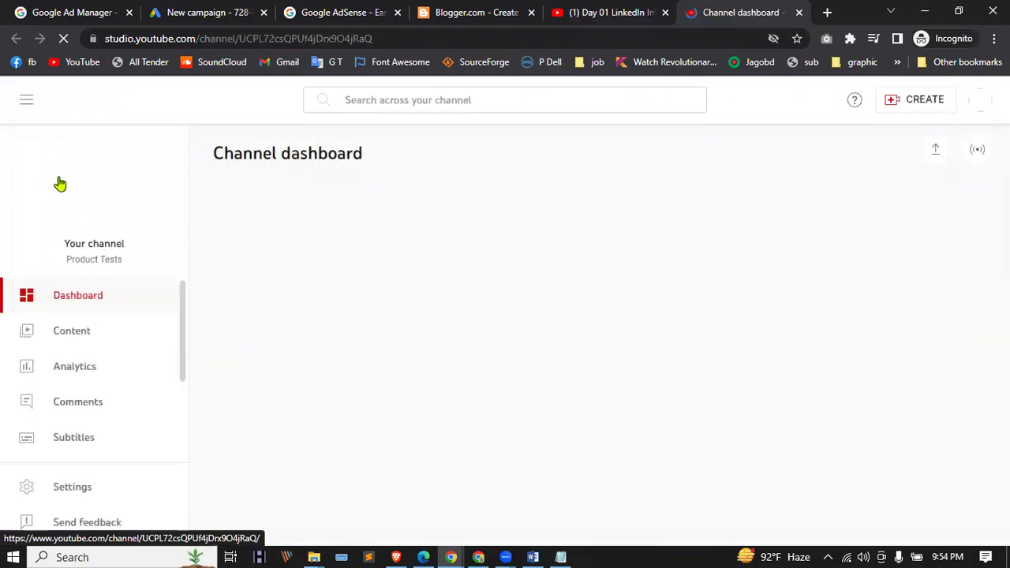
{"action": "scroll", "coordinate": [101, 404], "scroll_direction": "down", "scroll_amount": 3}
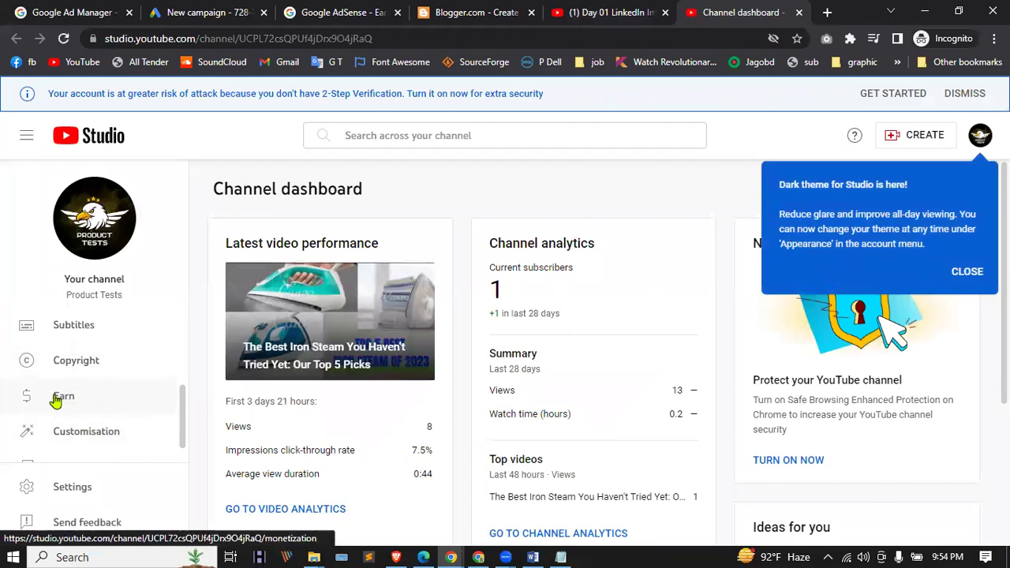
Step: Open the Earn page, dismiss the tips, and review requirements: 1/1,000 subscribers, 0/4,000 watch hours
{"action": "left_click", "coordinate": [84, 397]}
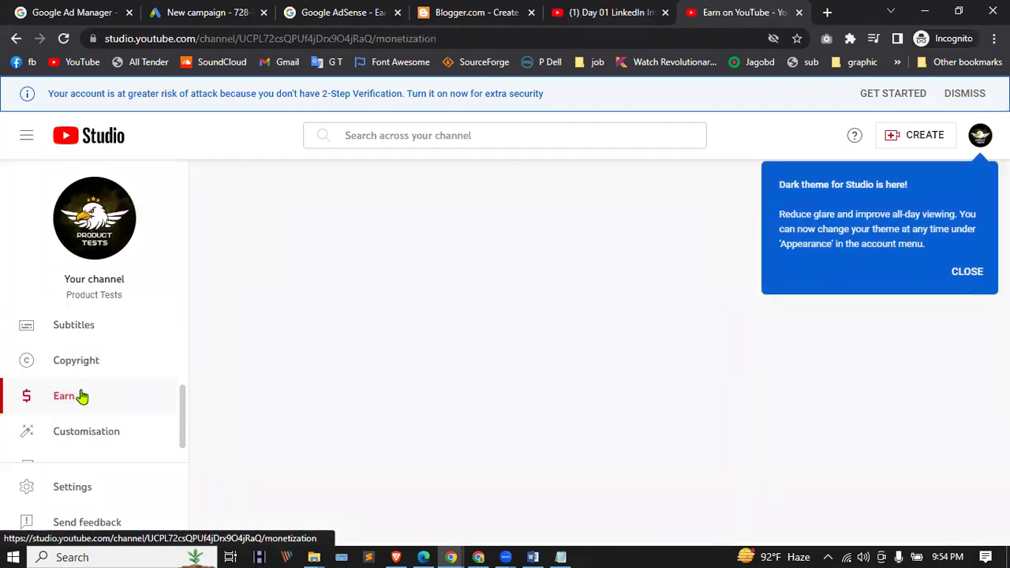
{"action": "left_click", "coordinate": [966, 272]}
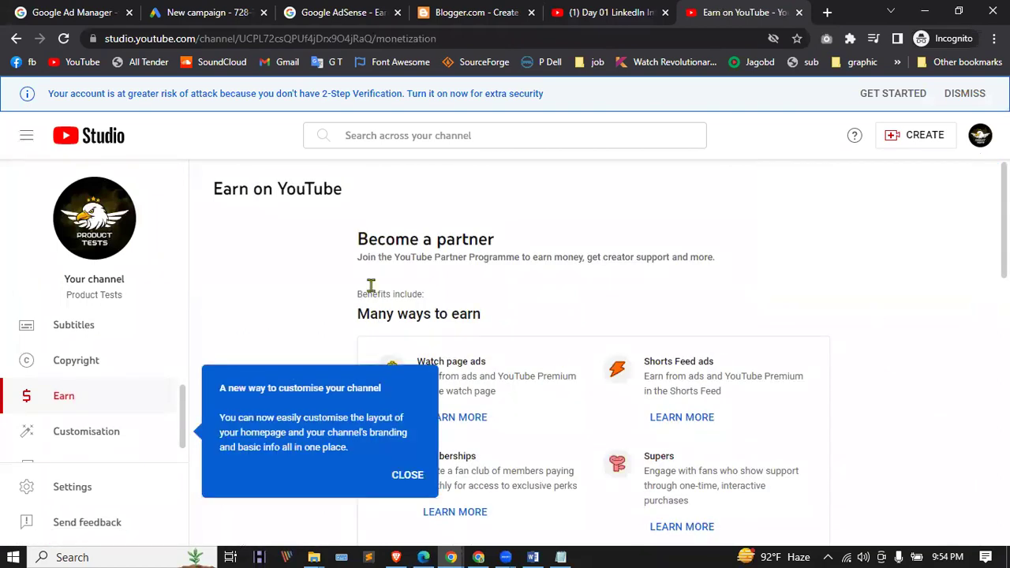
{"action": "scroll", "coordinate": [440, 448], "scroll_direction": "down", "scroll_amount": 3}
{"action": "left_click", "coordinate": [409, 478]}
{"action": "scroll", "coordinate": [474, 339], "scroll_direction": "down", "scroll_amount": 5}
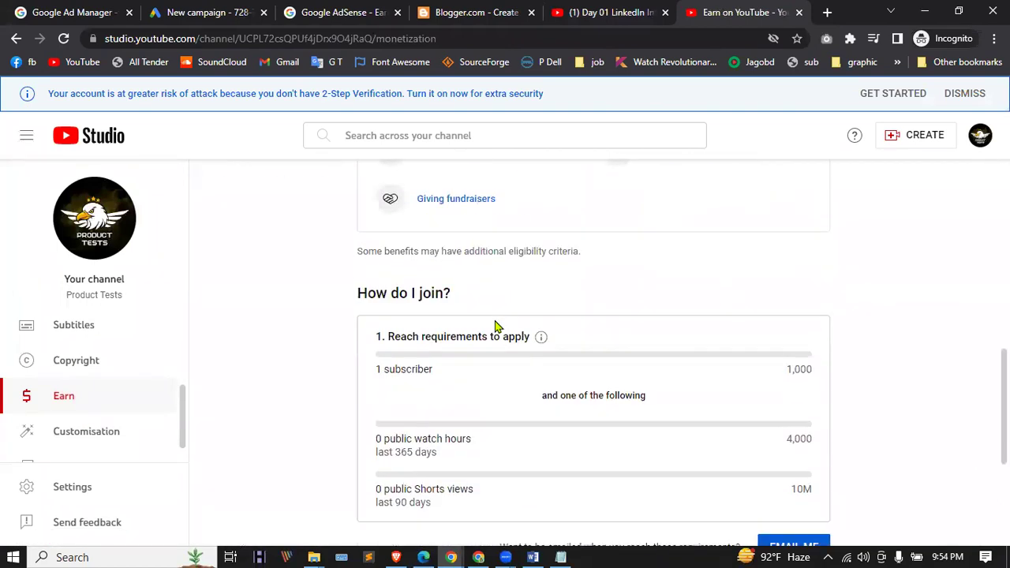
{"action": "scroll", "coordinate": [735, 375], "scroll_direction": "down", "scroll_amount": 1}
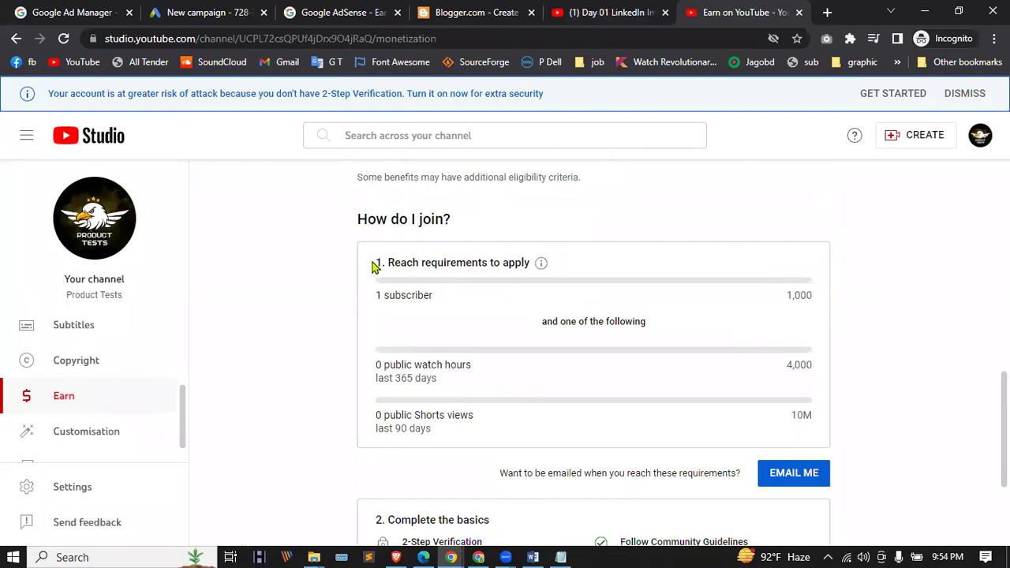
{"action": "scroll", "coordinate": [584, 318], "scroll_direction": "down", "scroll_amount": 2}
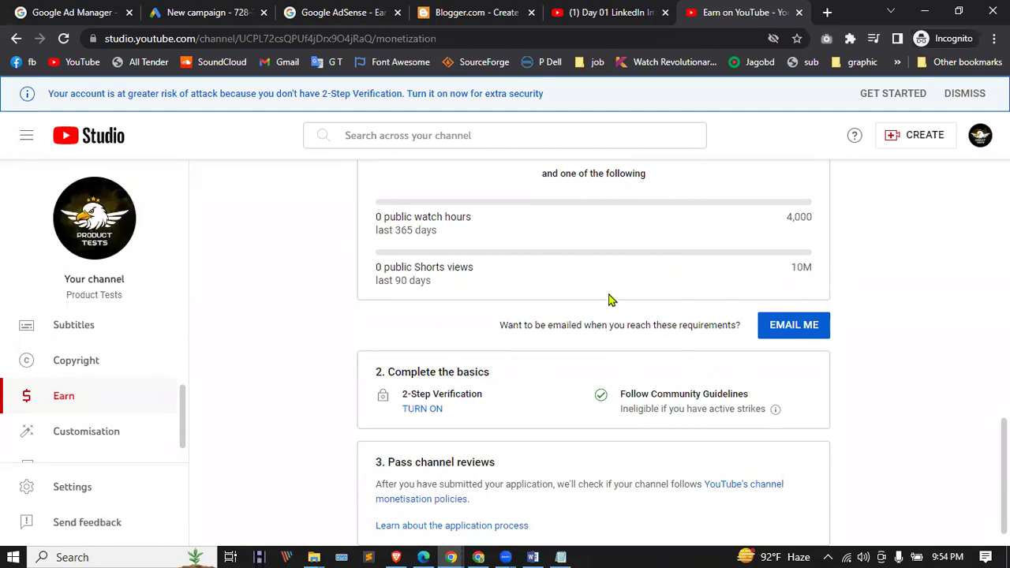
{"action": "scroll", "coordinate": [610, 298], "scroll_direction": "down", "scroll_amount": 1}
{"action": "scroll", "coordinate": [610, 299], "scroll_direction": "up", "scroll_amount": 2}
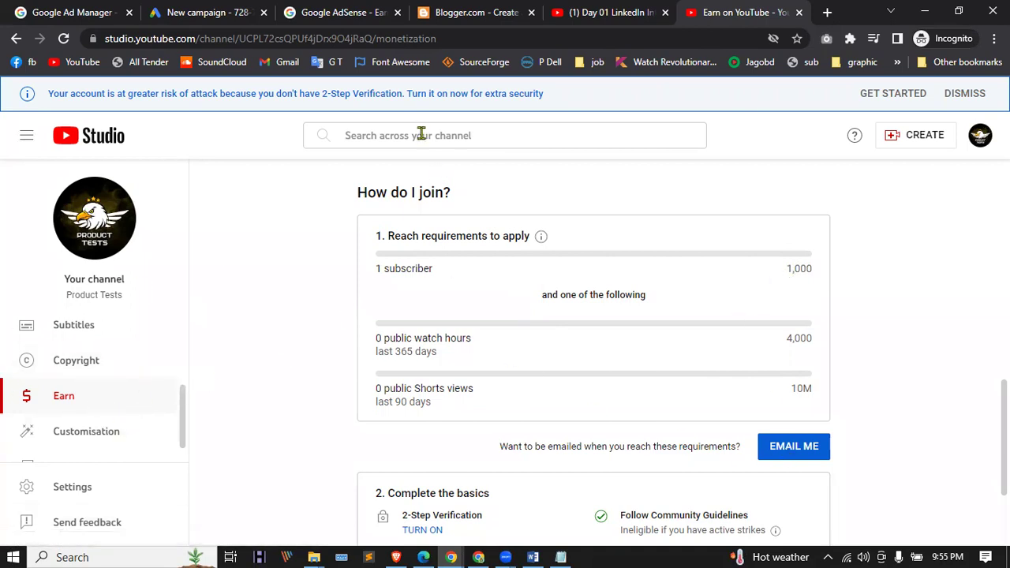
{"action": "left_click", "coordinate": [495, 8]}
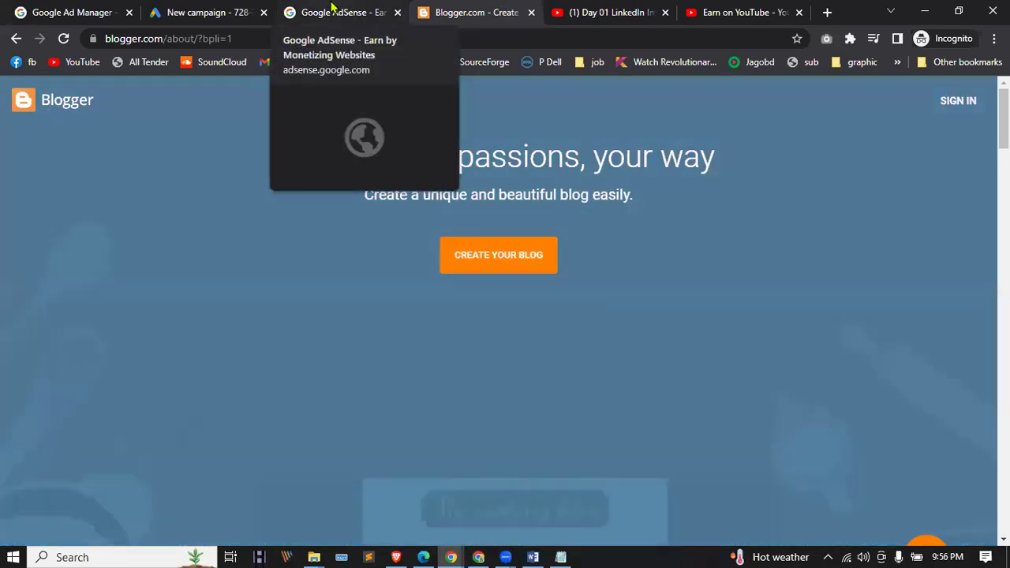
Step: Start AdSense sign-up on the AdSense tab using the existing Google account
{"action": "left_click", "coordinate": [333, 9]}
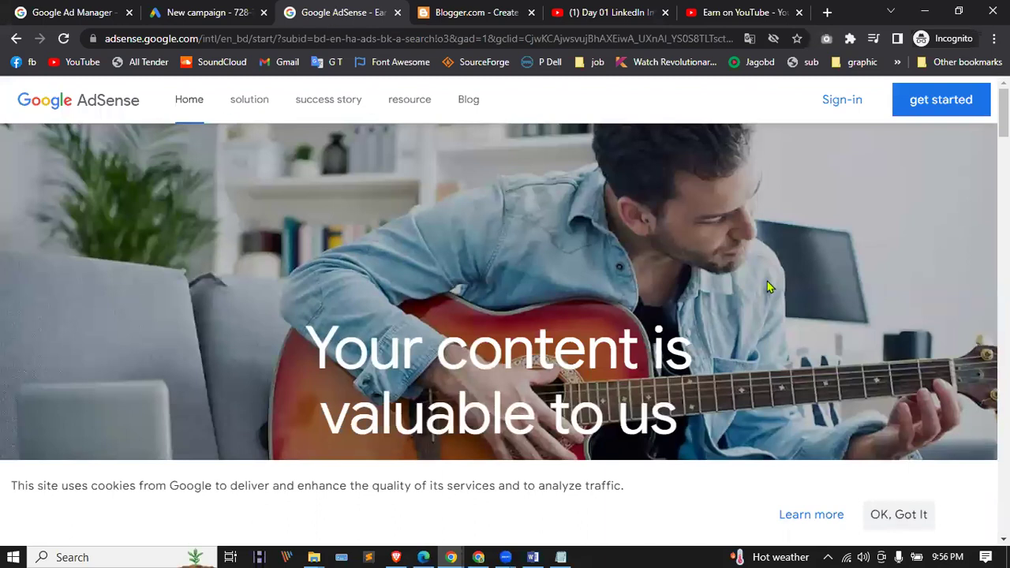
{"action": "left_click", "coordinate": [916, 104]}
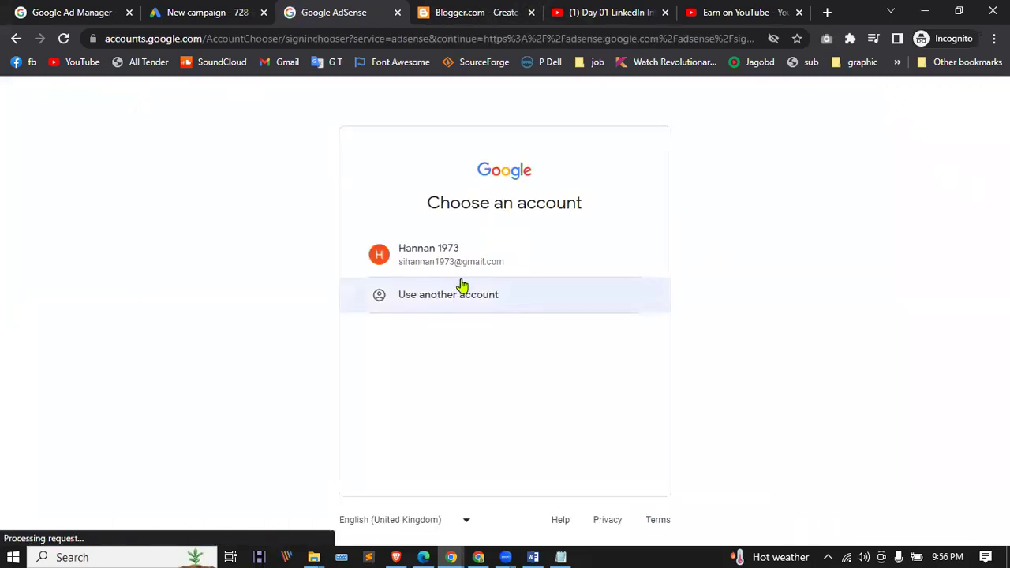
{"action": "left_click", "coordinate": [442, 262]}
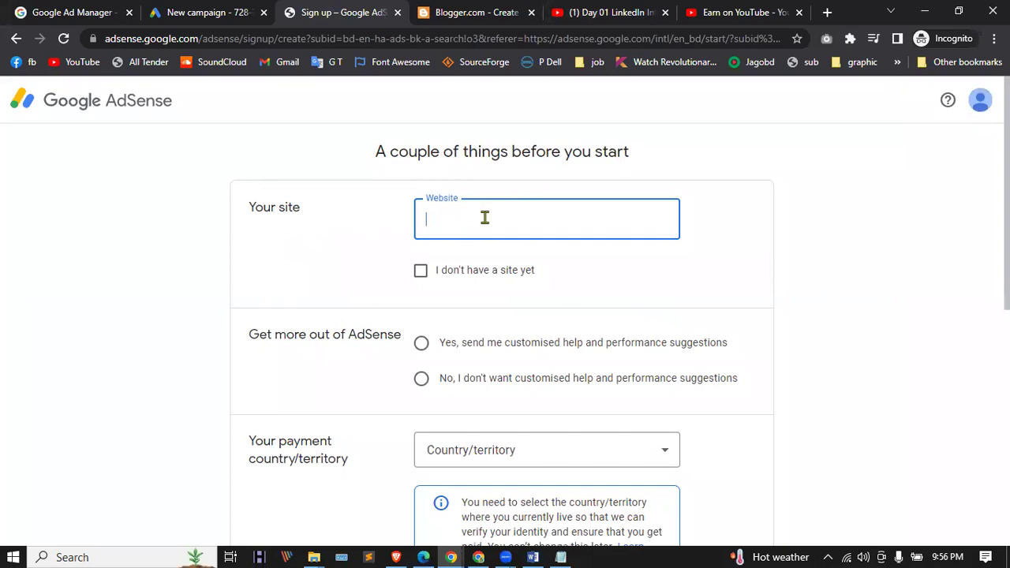
{"action": "scroll", "coordinate": [484, 217], "scroll_direction": "down", "scroll_amount": 2}
{"action": "scroll", "coordinate": [485, 217], "scroll_direction": "down", "scroll_amount": 4}
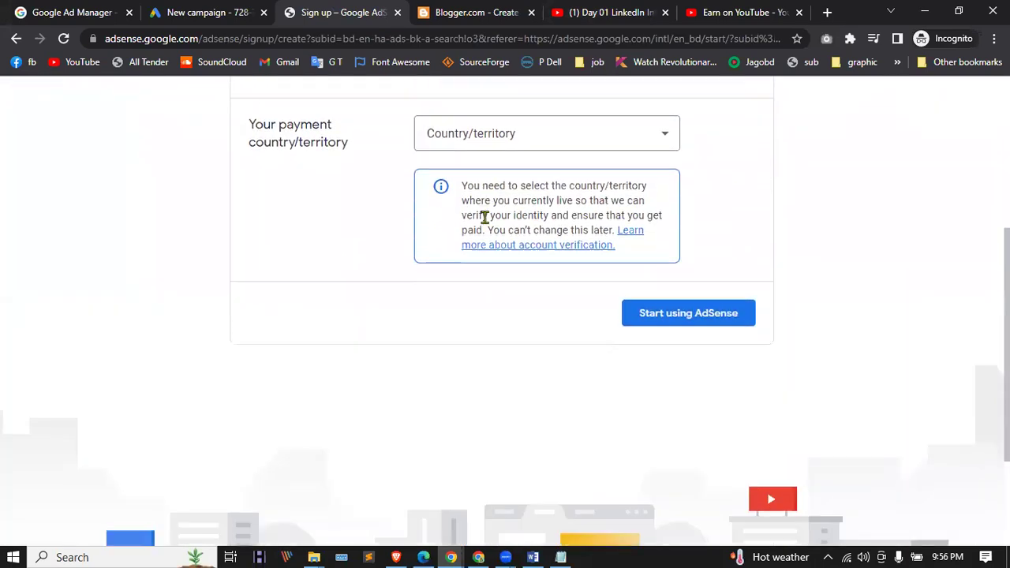
{"action": "scroll", "coordinate": [490, 216], "scroll_direction": "up", "scroll_amount": 1}
{"action": "scroll", "coordinate": [491, 209], "scroll_direction": "up", "scroll_amount": 4}
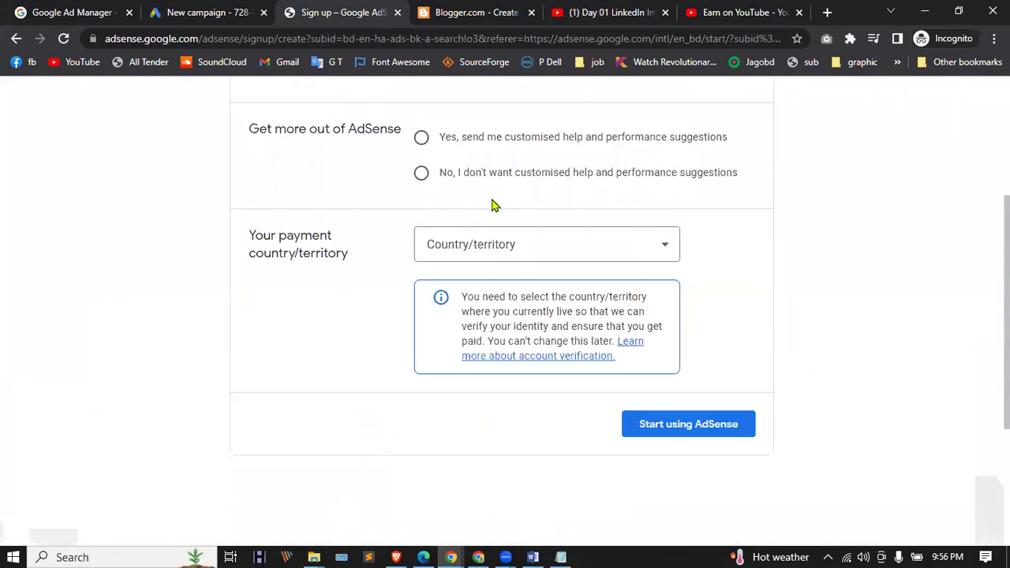
{"action": "scroll", "coordinate": [491, 205], "scroll_direction": "up", "scroll_amount": 1}
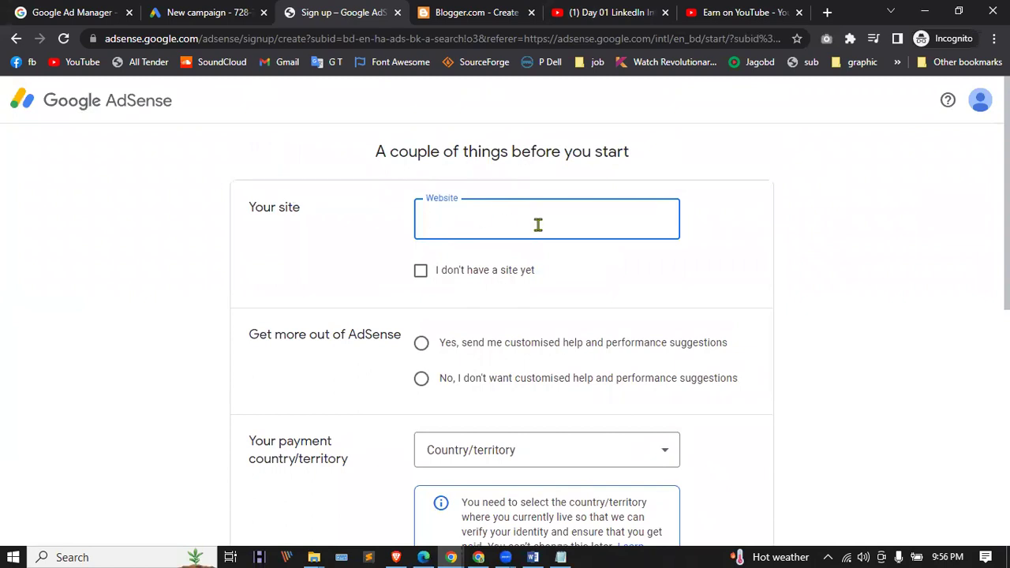
Step: Tick 'I don't have a site yet' and opt in to customised help and suggestions
{"action": "left_click", "coordinate": [421, 271]}
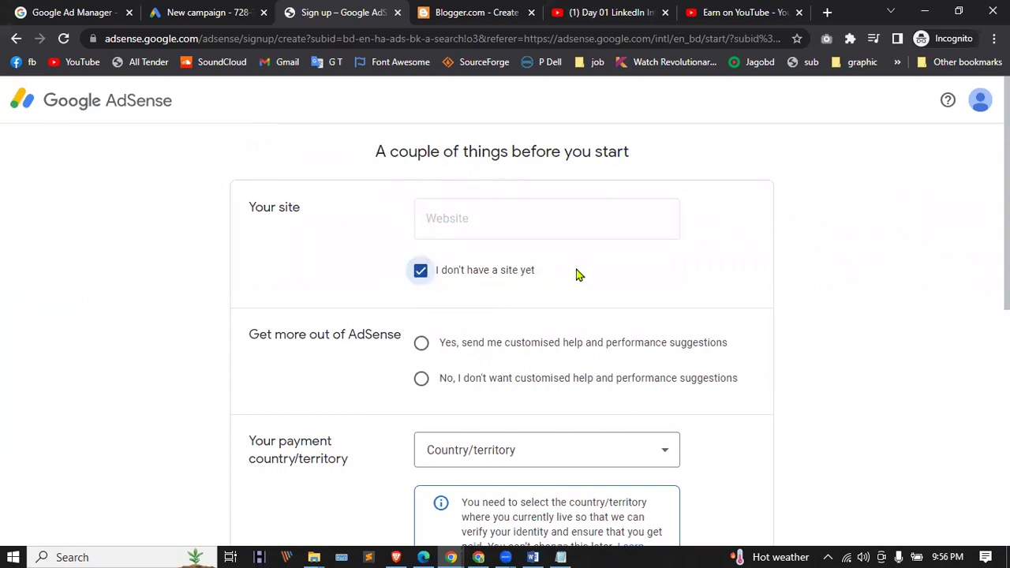
{"action": "scroll", "coordinate": [580, 275], "scroll_direction": "down", "scroll_amount": 1}
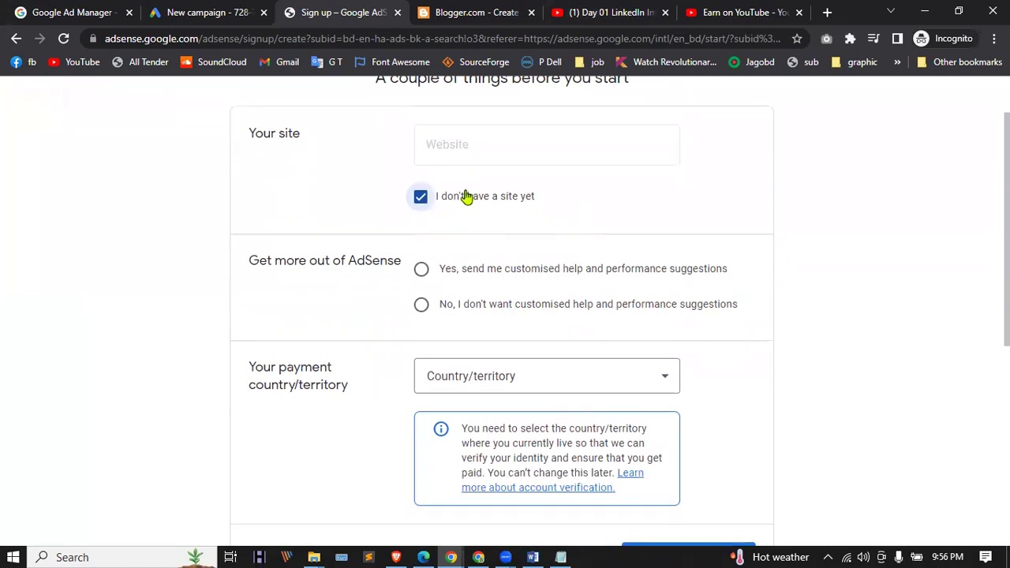
{"action": "left_click", "coordinate": [421, 270]}
{"action": "scroll", "coordinate": [474, 269], "scroll_direction": "down", "scroll_amount": 1}
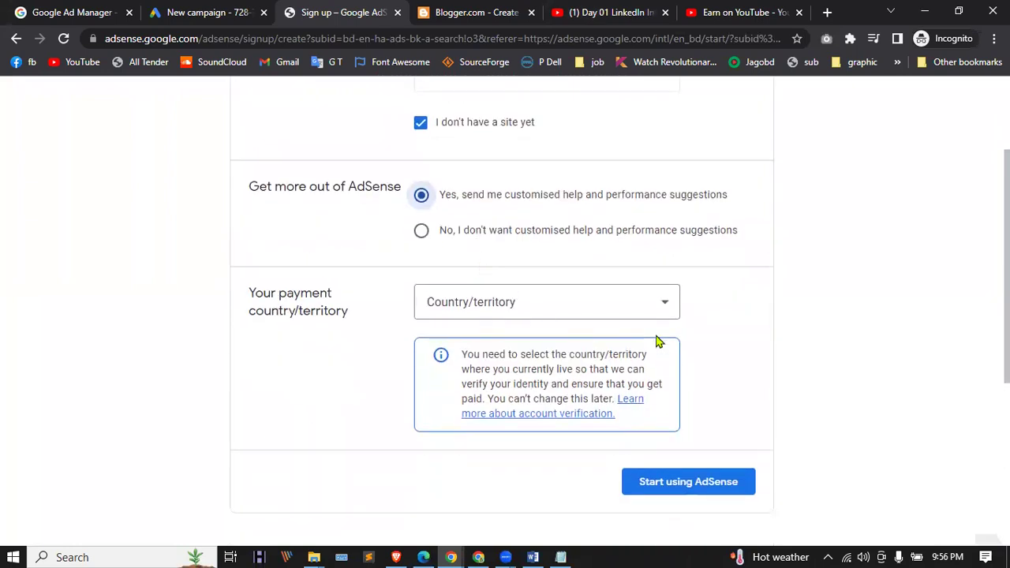
Step: Set Bangladesh as the payment country, accept the terms, and create the AdSense account
{"action": "left_click", "coordinate": [632, 311]}
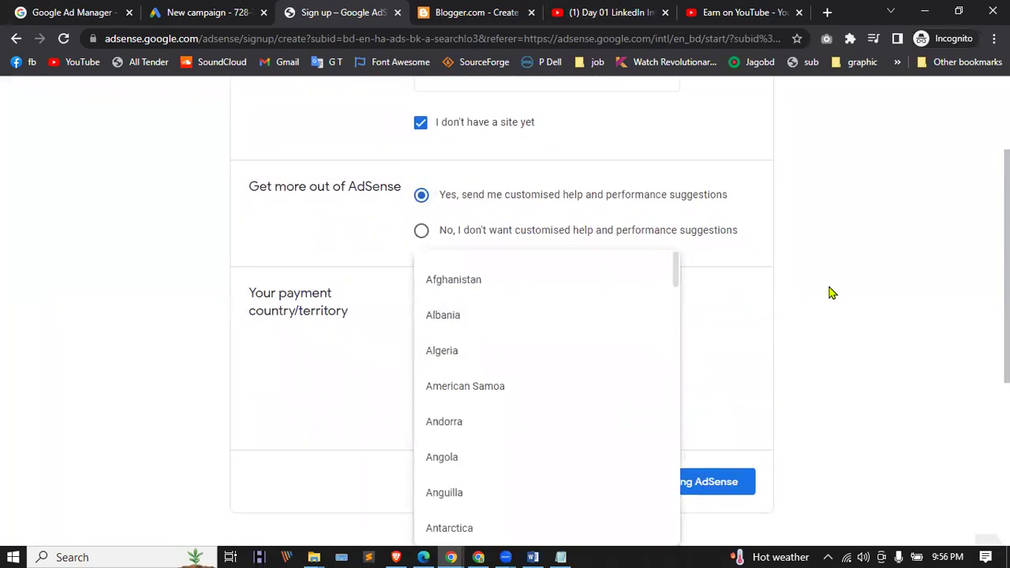
{"action": "left_click", "coordinate": [786, 291]}
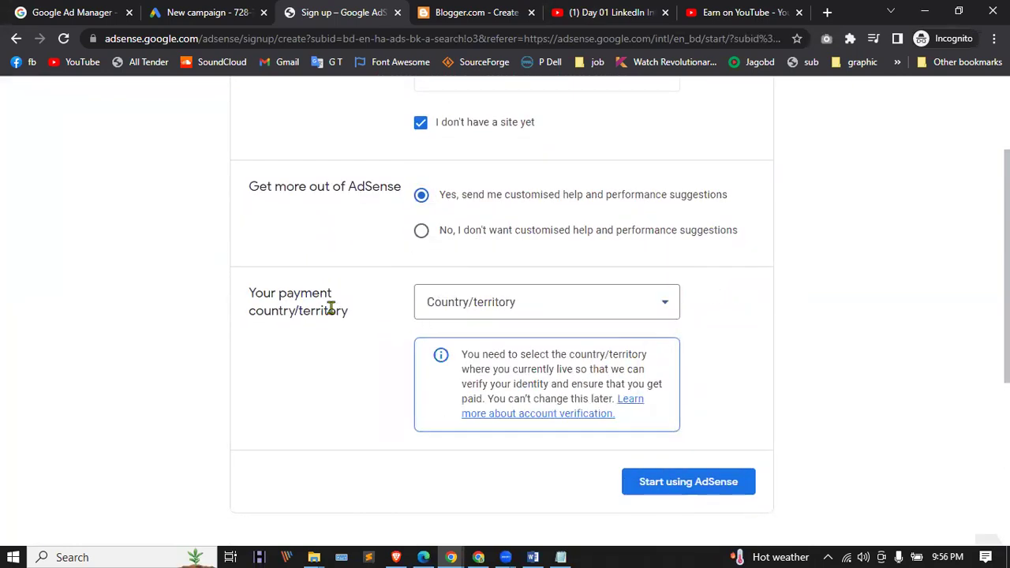
{"action": "left_click", "coordinate": [518, 313]}
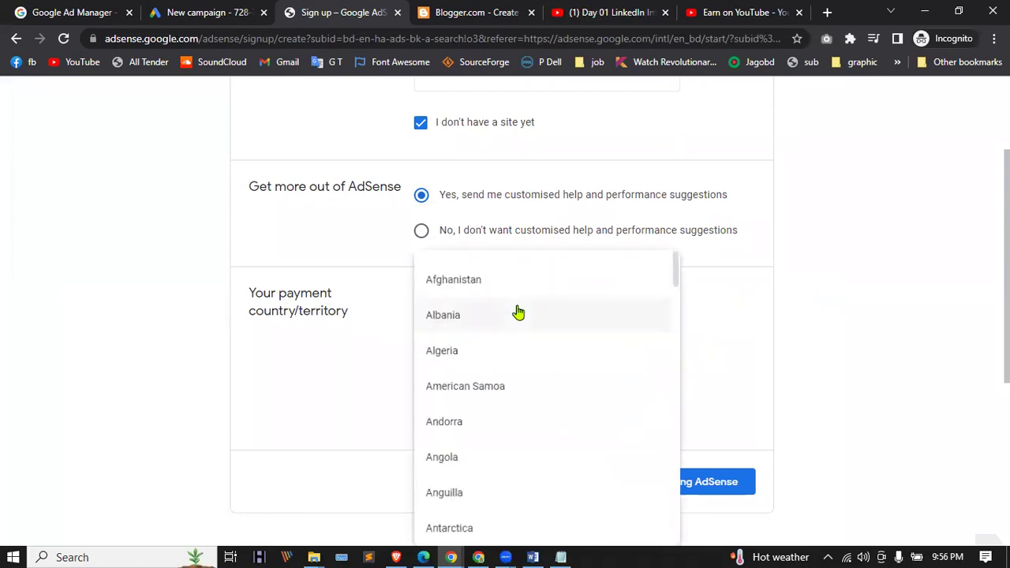
{"action": "scroll", "coordinate": [518, 314], "scroll_direction": "down", "scroll_amount": 3}
{"action": "scroll", "coordinate": [514, 331], "scroll_direction": "down", "scroll_amount": 3}
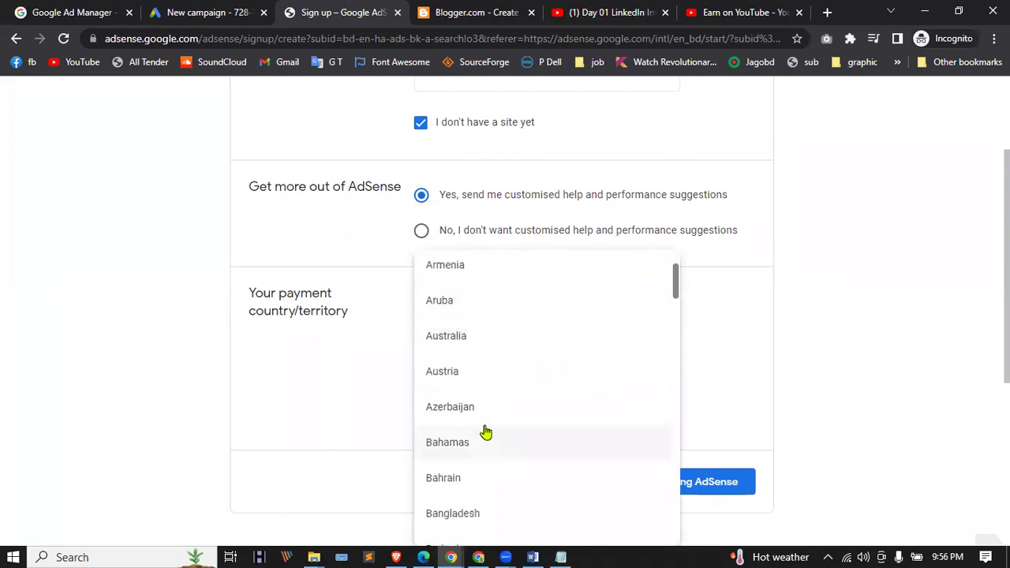
{"action": "scroll", "coordinate": [483, 410], "scroll_direction": "down", "scroll_amount": 2}
{"action": "left_click", "coordinate": [474, 368]}
{"action": "scroll", "coordinate": [608, 327], "scroll_direction": "down", "scroll_amount": 1}
{"action": "scroll", "coordinate": [609, 327], "scroll_direction": "down", "scroll_amount": 4}
{"action": "left_click", "coordinate": [421, 363]}
{"action": "left_click", "coordinate": [718, 434]}
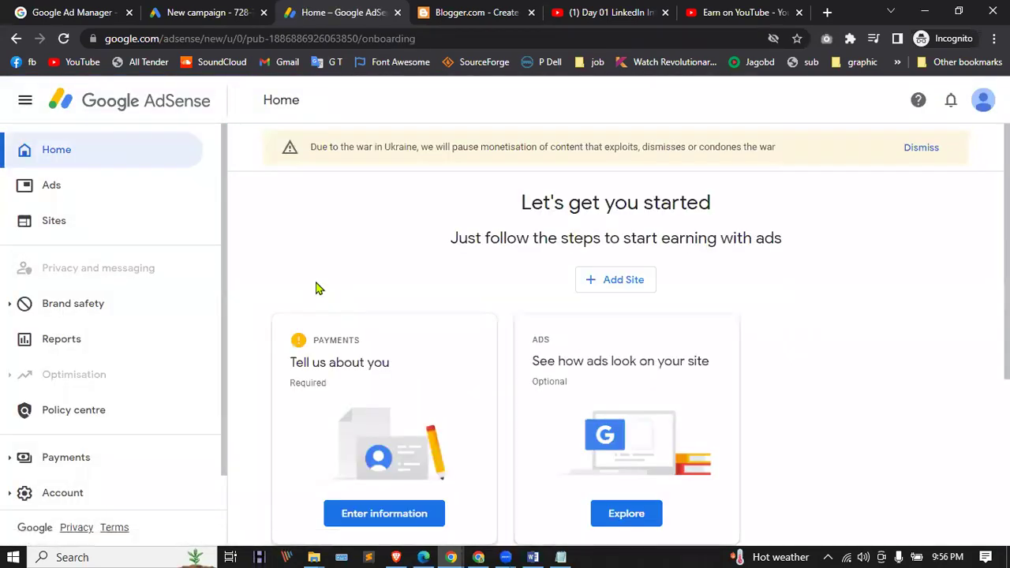
Step: Dismiss the Ukraine notice and open the payments customer information form
{"action": "left_click", "coordinate": [917, 150]}
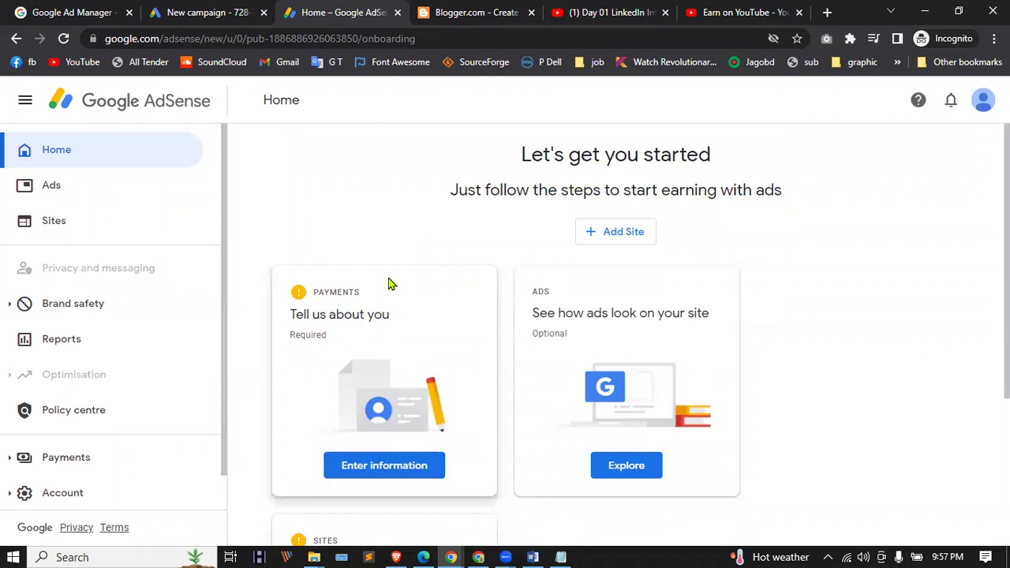
{"action": "scroll", "coordinate": [403, 432], "scroll_direction": "down", "scroll_amount": 1}
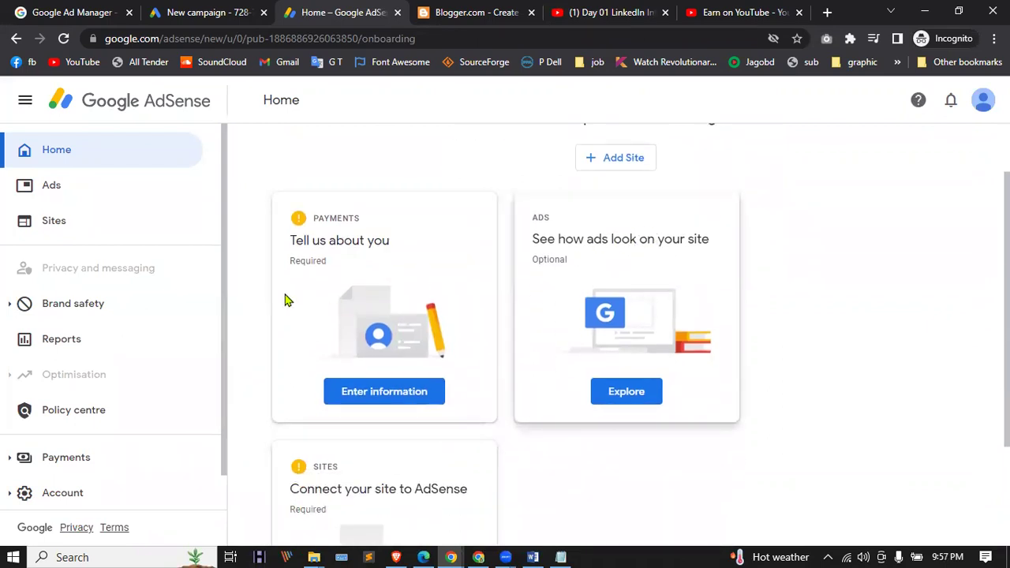
{"action": "scroll", "coordinate": [379, 316], "scroll_direction": "down", "scroll_amount": 1}
{"action": "left_click", "coordinate": [401, 319]}
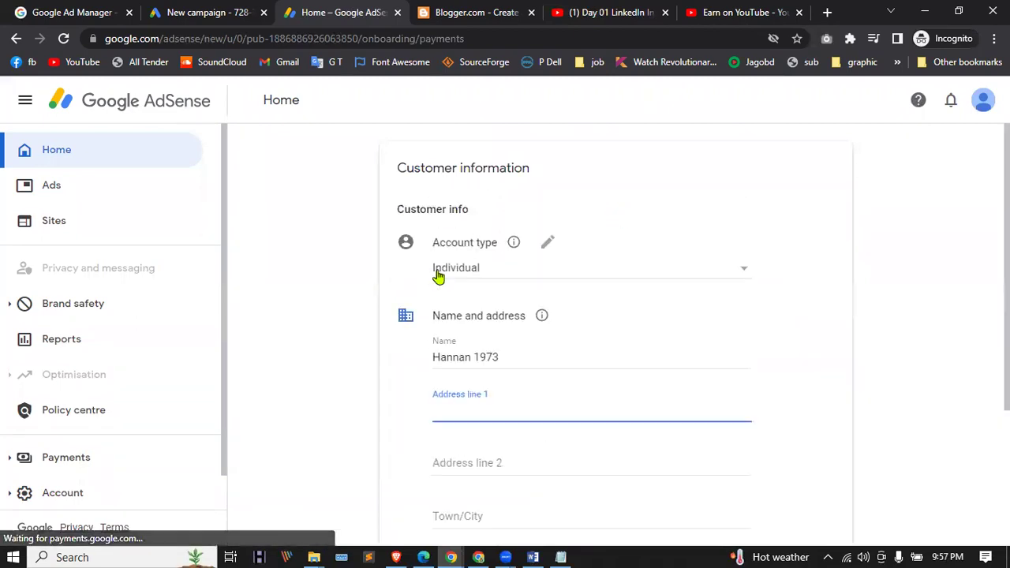
{"action": "scroll", "coordinate": [452, 271], "scroll_direction": "down", "scroll_amount": 2}
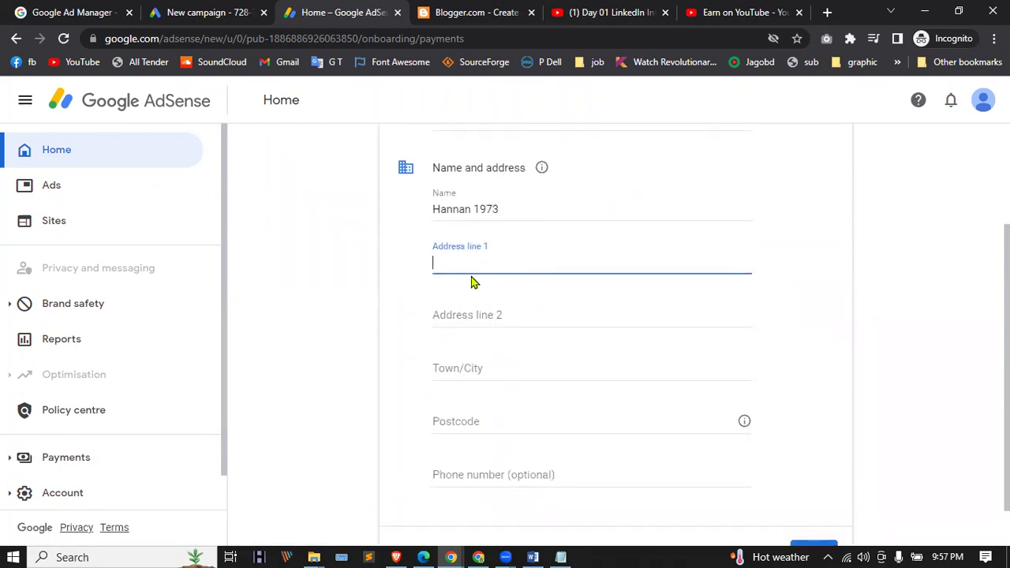
{"action": "scroll", "coordinate": [473, 281], "scroll_direction": "down", "scroll_amount": 1}
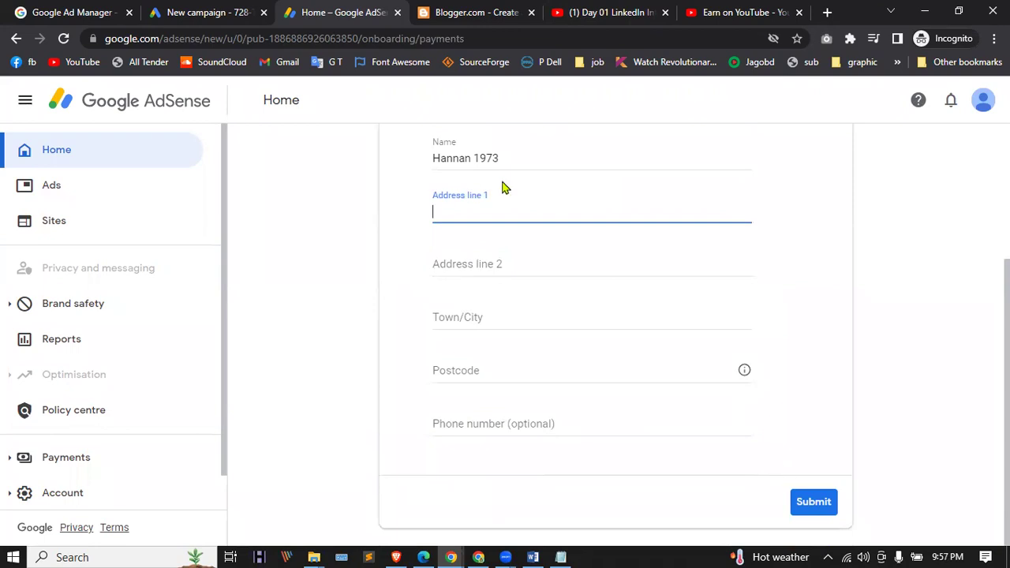
{"action": "scroll", "coordinate": [500, 269], "scroll_direction": "up", "scroll_amount": 3}
{"action": "scroll", "coordinate": [501, 263], "scroll_direction": "down", "scroll_amount": 3}
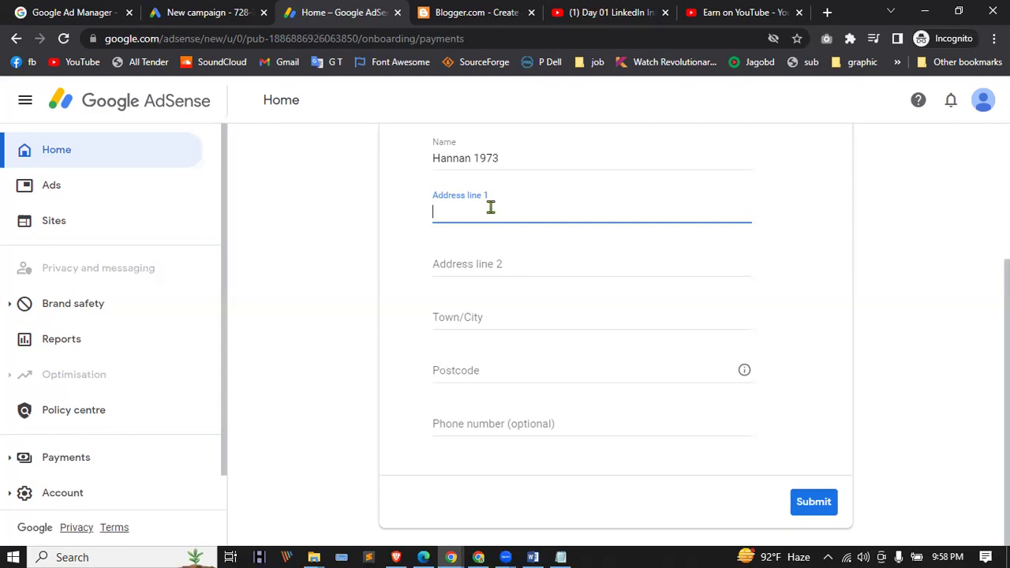
Step: Go through the address lines, town/city and postcode fields, leaving the optional phone number empty
{"action": "left_click", "coordinate": [486, 203]}
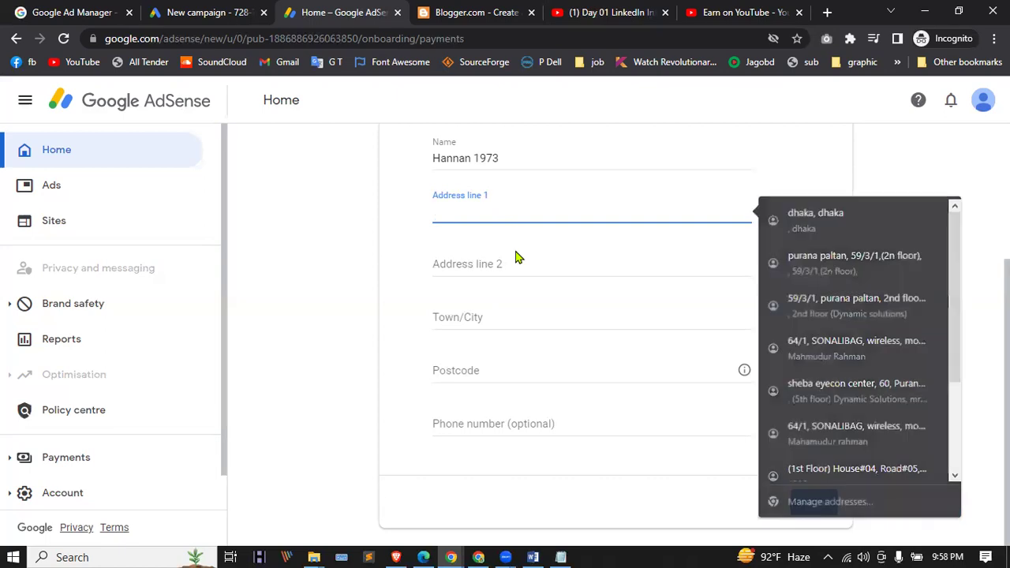
{"action": "left_click", "coordinate": [514, 257]}
{"action": "left_click", "coordinate": [511, 315]}
{"action": "left_click", "coordinate": [524, 367]}
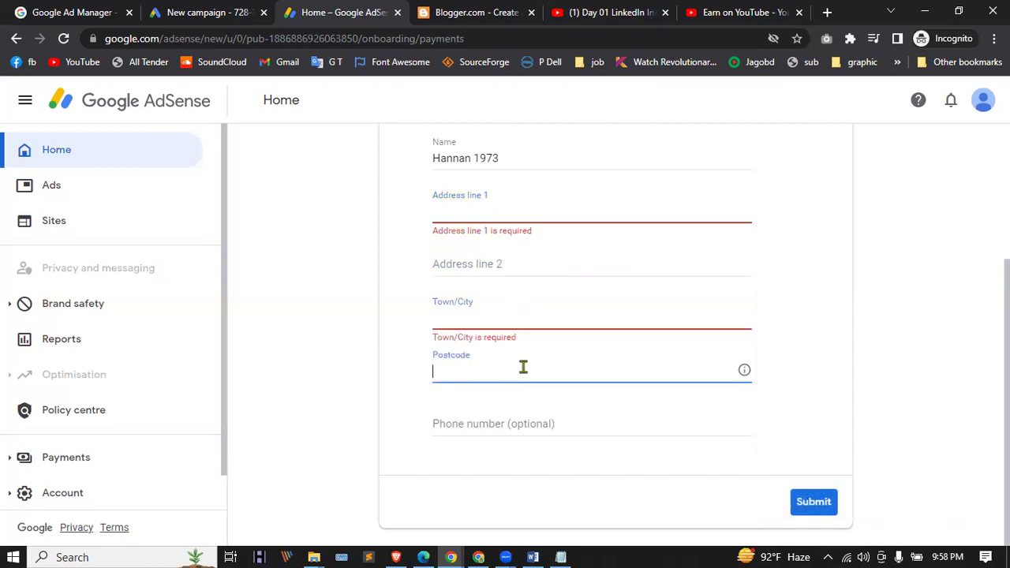
{"action": "left_click", "coordinate": [550, 425]}
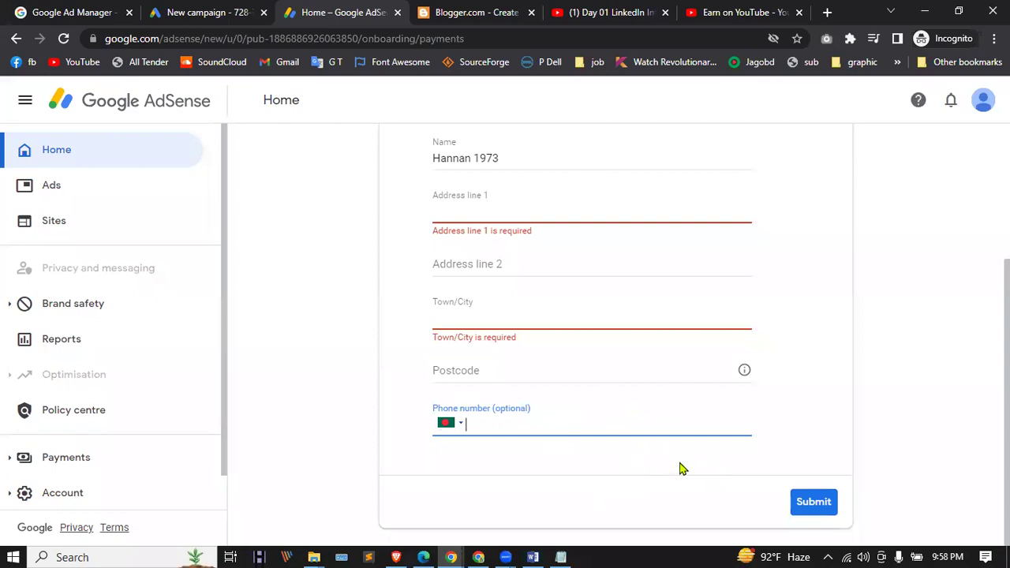
{"action": "left_click", "coordinate": [682, 464]}
{"action": "scroll", "coordinate": [660, 466], "scroll_direction": "up", "scroll_amount": 1}
{"action": "scroll", "coordinate": [660, 466], "scroll_direction": "up", "scroll_amount": 2}
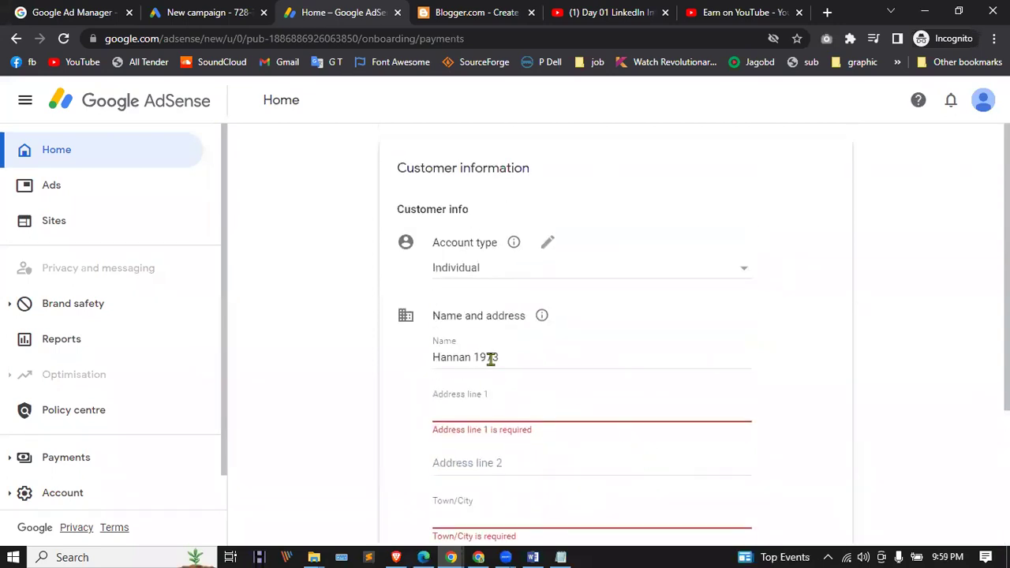
{"action": "scroll", "coordinate": [468, 263], "scroll_direction": "down", "scroll_amount": 3}
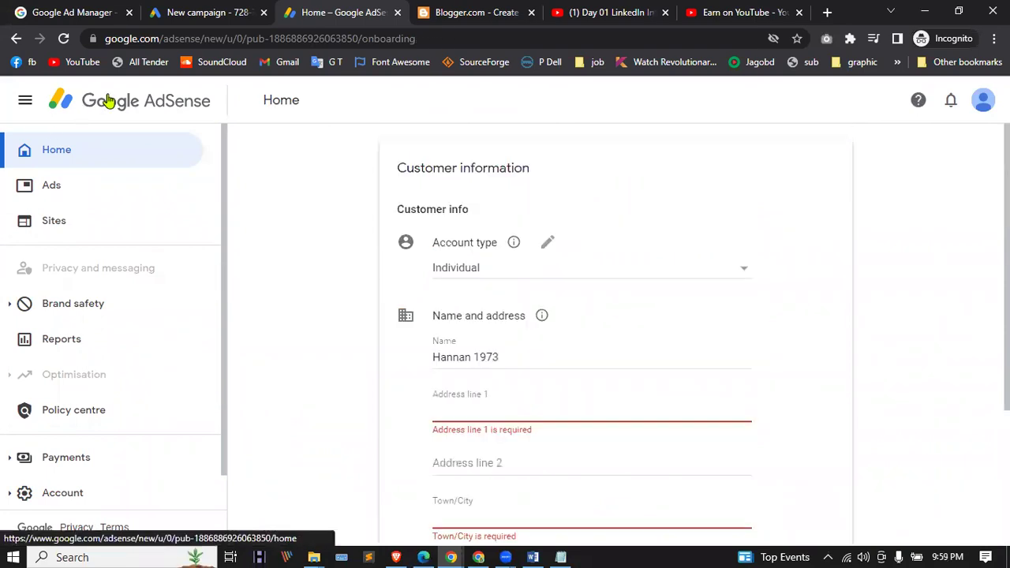
Step: Return to the AdSense getting-started home and look over the page
{"action": "left_click", "coordinate": [17, 38]}
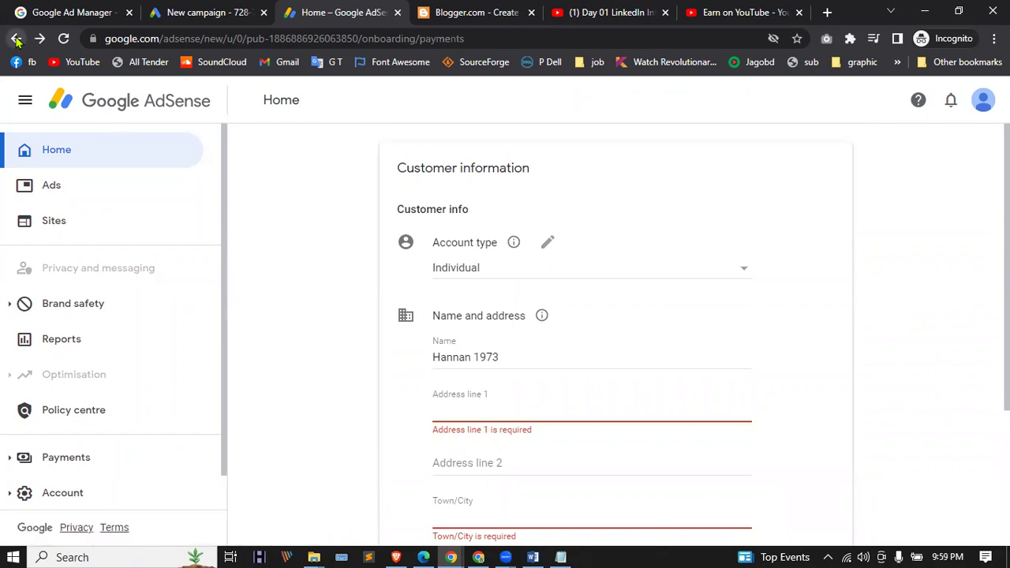
{"action": "left_click", "coordinate": [59, 158]}
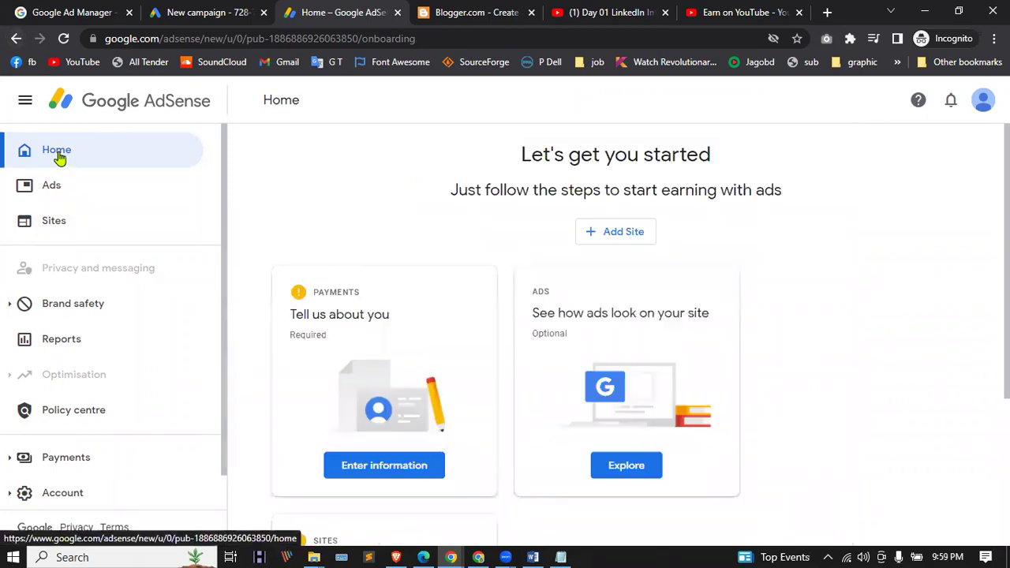
{"action": "scroll", "coordinate": [490, 269], "scroll_direction": "down", "scroll_amount": 2}
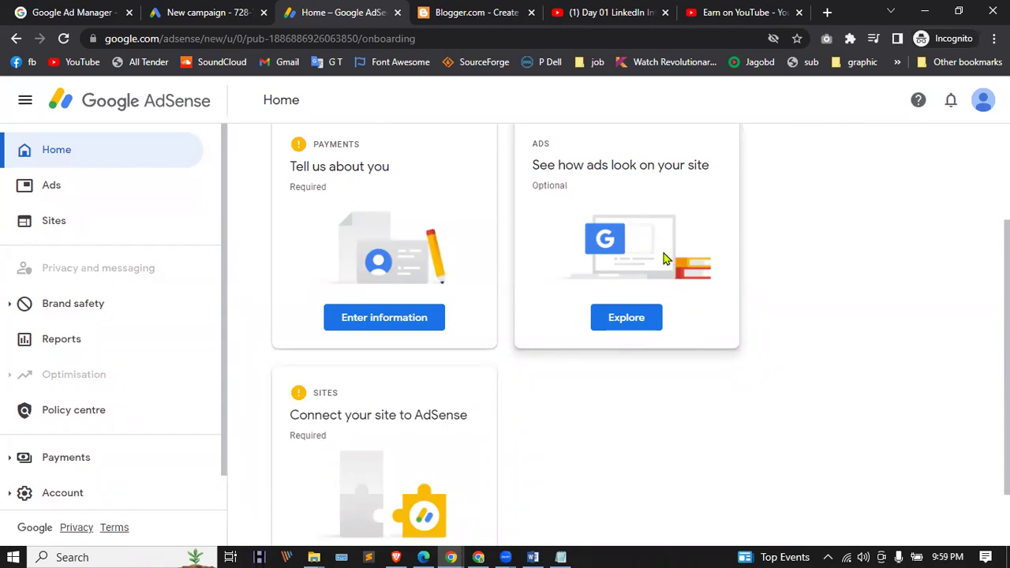
{"action": "scroll", "coordinate": [659, 351], "scroll_direction": "down", "scroll_amount": 1}
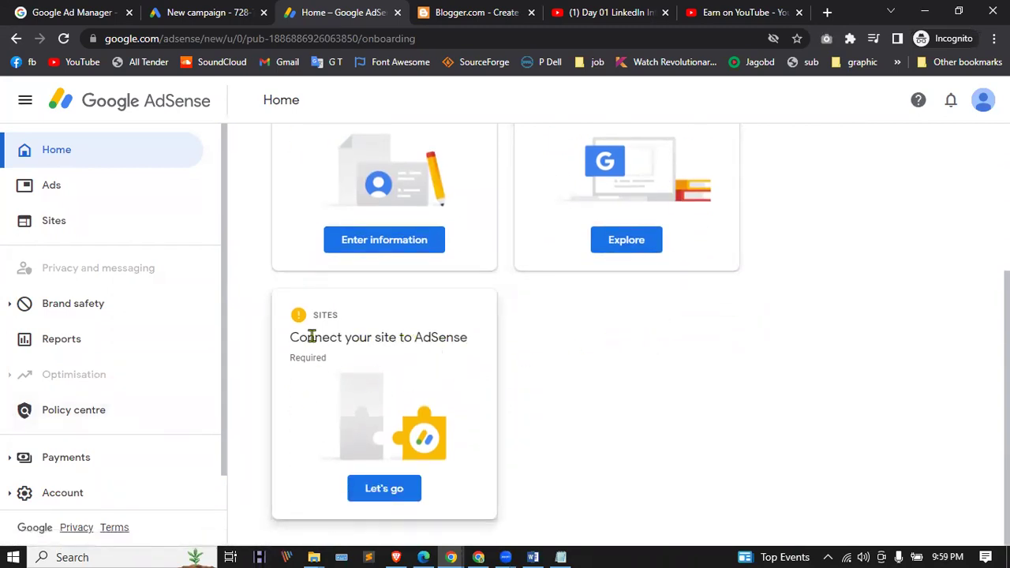
{"action": "scroll", "coordinate": [529, 383], "scroll_direction": "up", "scroll_amount": 2}
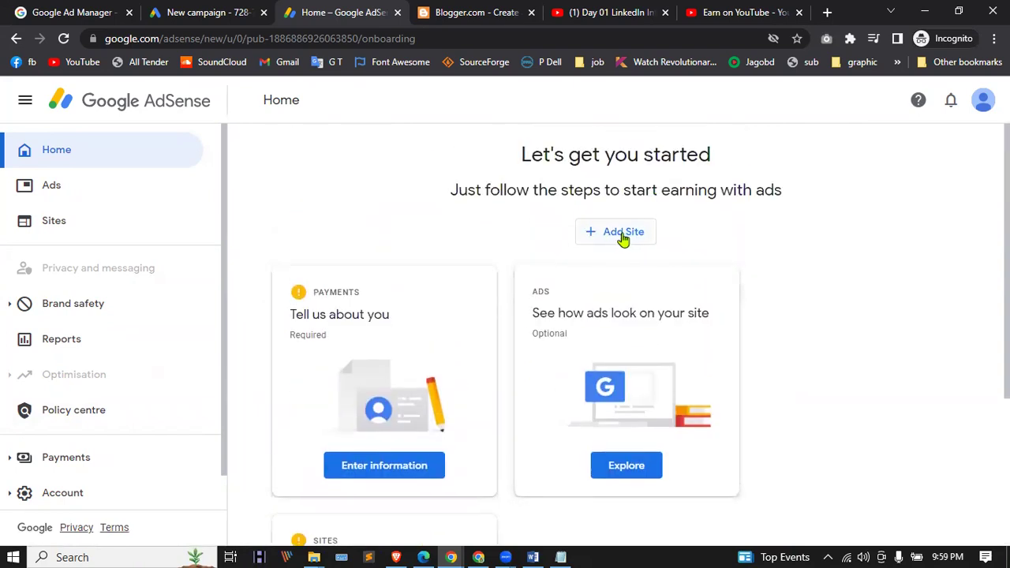
{"action": "scroll", "coordinate": [467, 428], "scroll_direction": "down", "scroll_amount": 2}
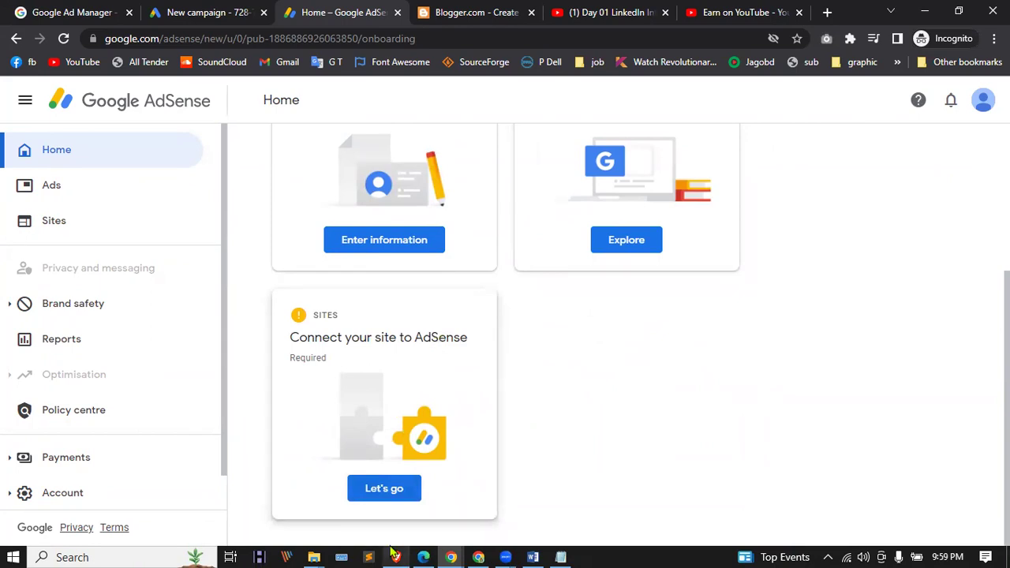
{"action": "scroll", "coordinate": [600, 277], "scroll_direction": "up", "scroll_amount": 3}
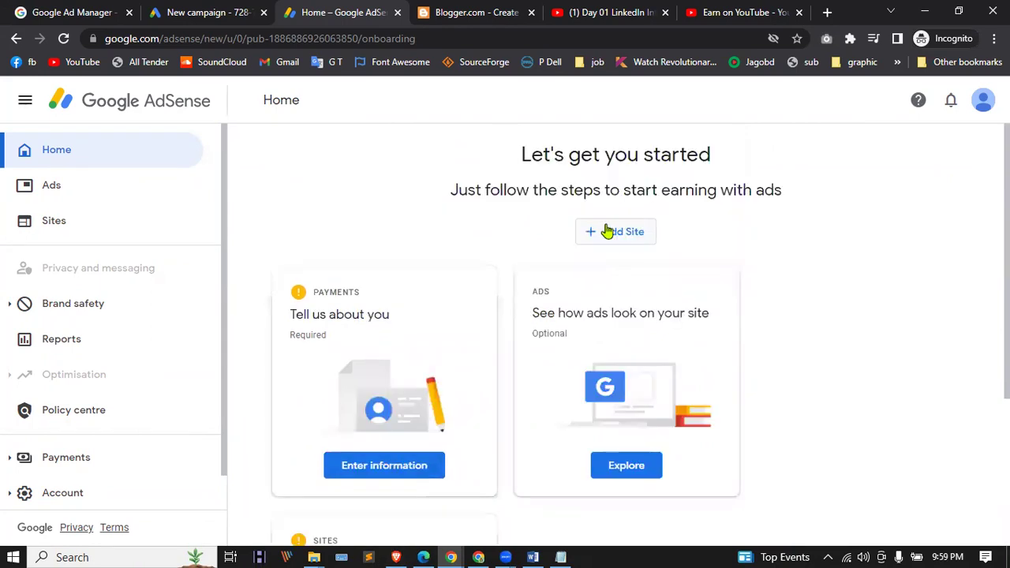
{"action": "scroll", "coordinate": [610, 237], "scroll_direction": "down", "scroll_amount": 3}
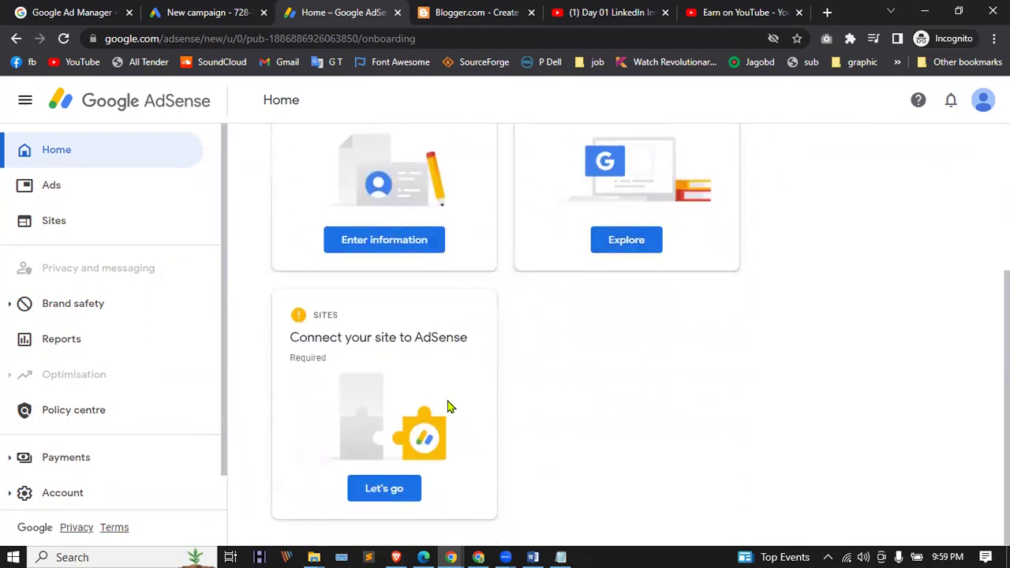
Step: Bring up the Add Site prompt, cancel and reopen it, then move over to Blogger
{"action": "left_click", "coordinate": [387, 487]}
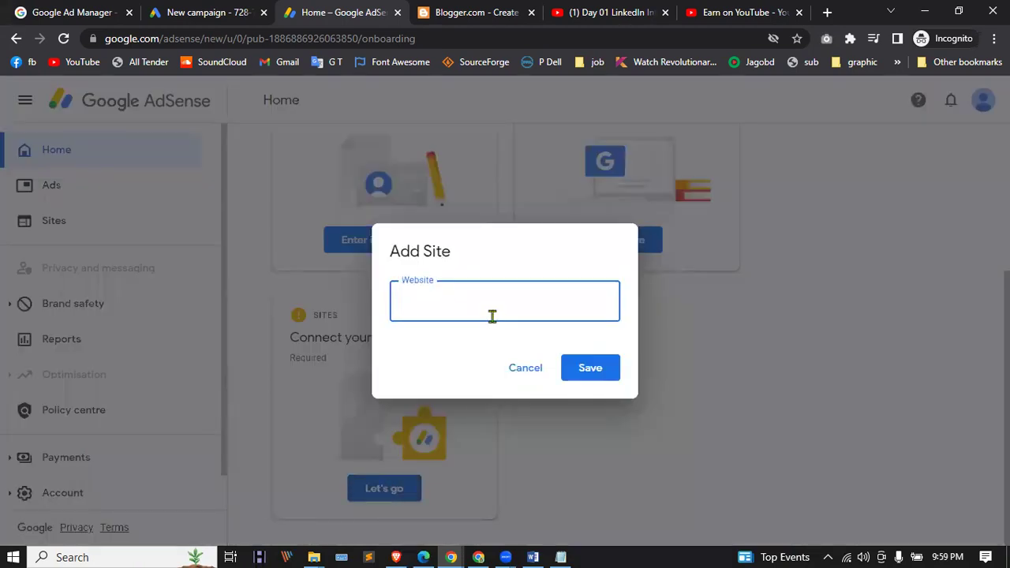
{"action": "left_click", "coordinate": [526, 366]}
{"action": "left_click", "coordinate": [606, 234]}
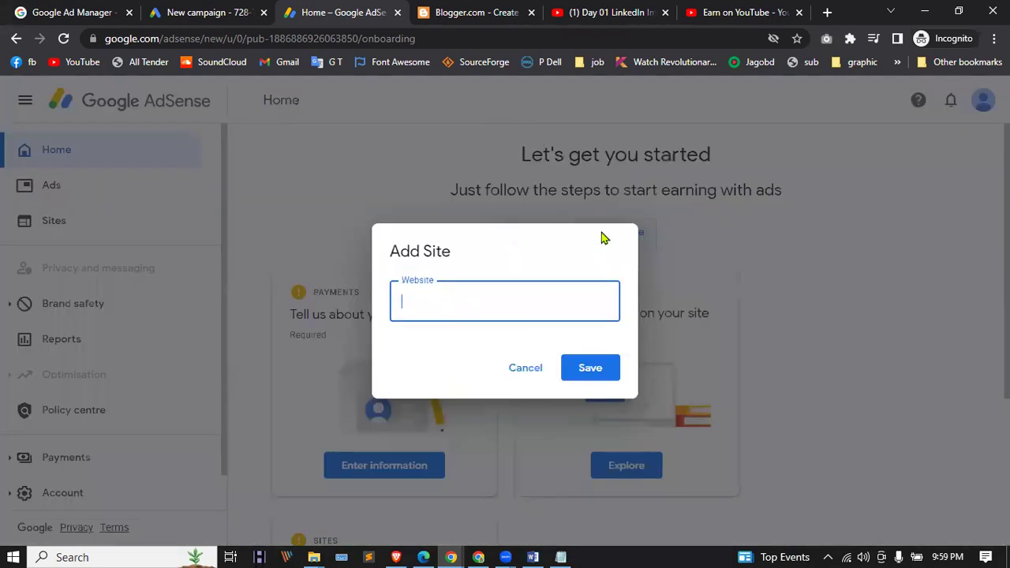
{"action": "left_click", "coordinate": [479, 12]}
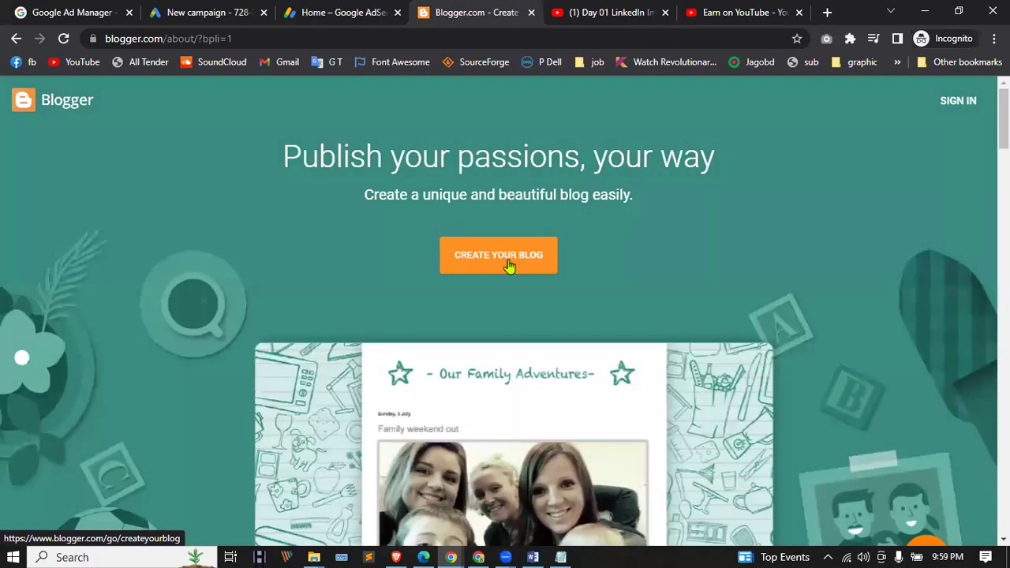
Step: Start a new Blogger blog and sign in with the Google account by pasting its password
{"action": "left_click", "coordinate": [509, 267]}
{"action": "left_click", "coordinate": [476, 254]}
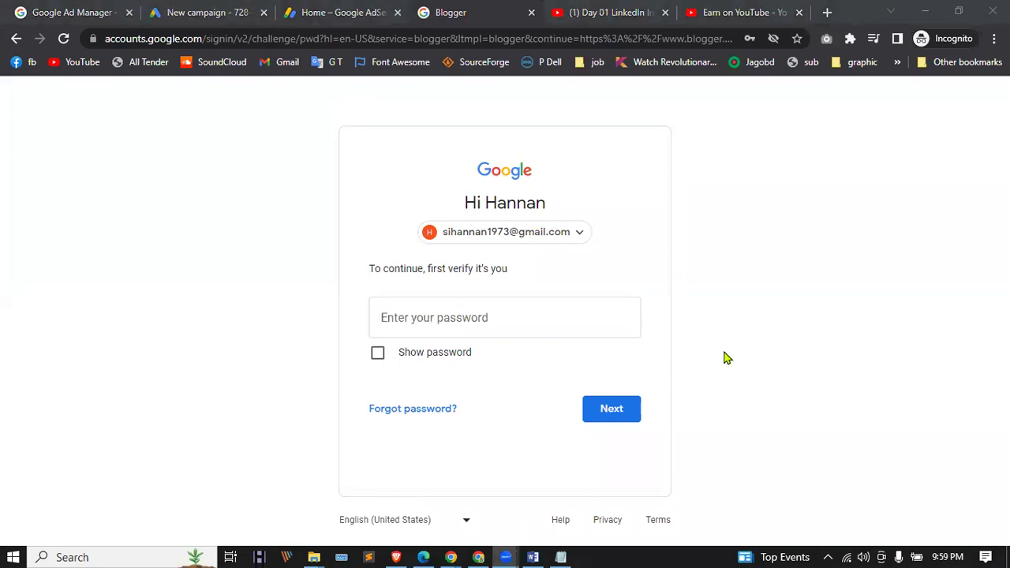
{"action": "left_click", "coordinate": [409, 318]}
{"action": "key", "text": "ctrl+v"}
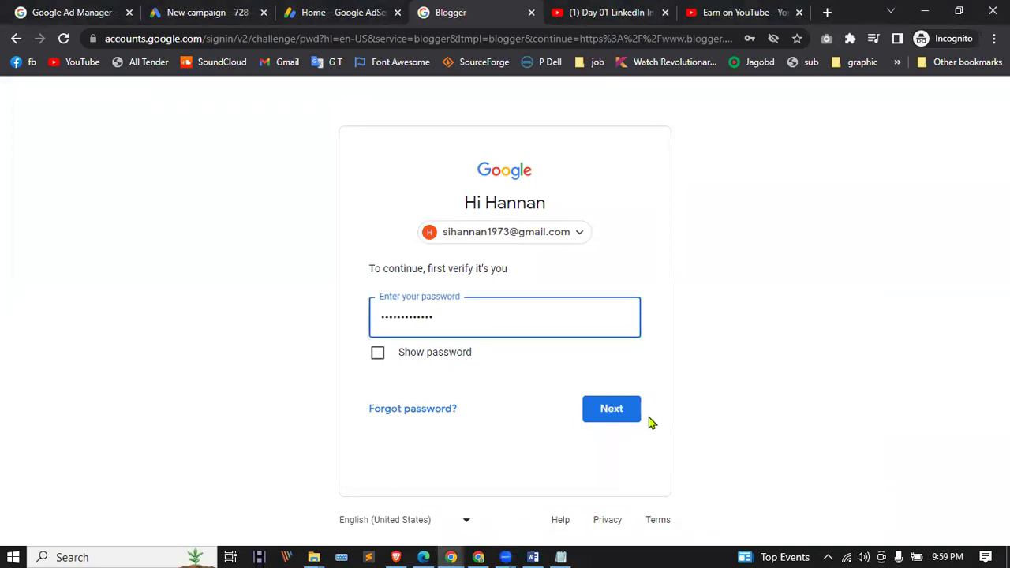
{"action": "left_click", "coordinate": [616, 408]}
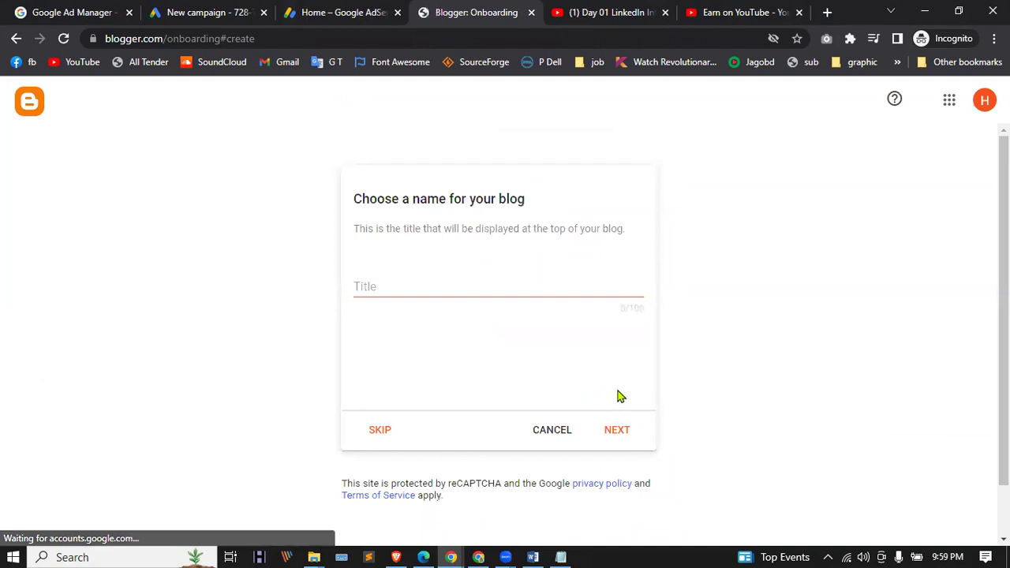
Step: Title the new blog 'Fast Review' and enter 'fastreview' as its web address
{"action": "scroll", "coordinate": [585, 355], "scroll_direction": "down", "scroll_amount": 4}
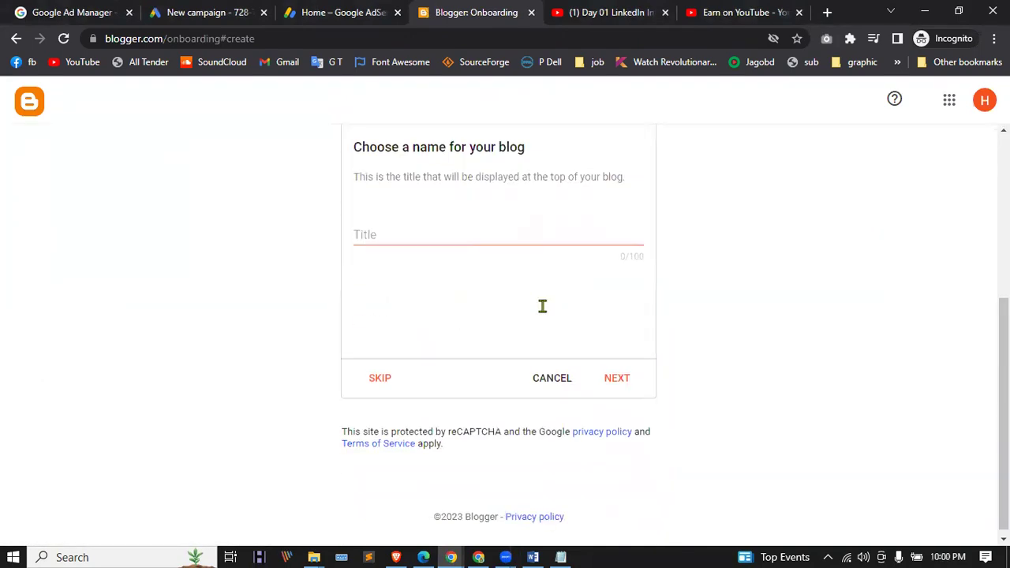
{"action": "scroll", "coordinate": [515, 238], "scroll_direction": "up", "scroll_amount": 2}
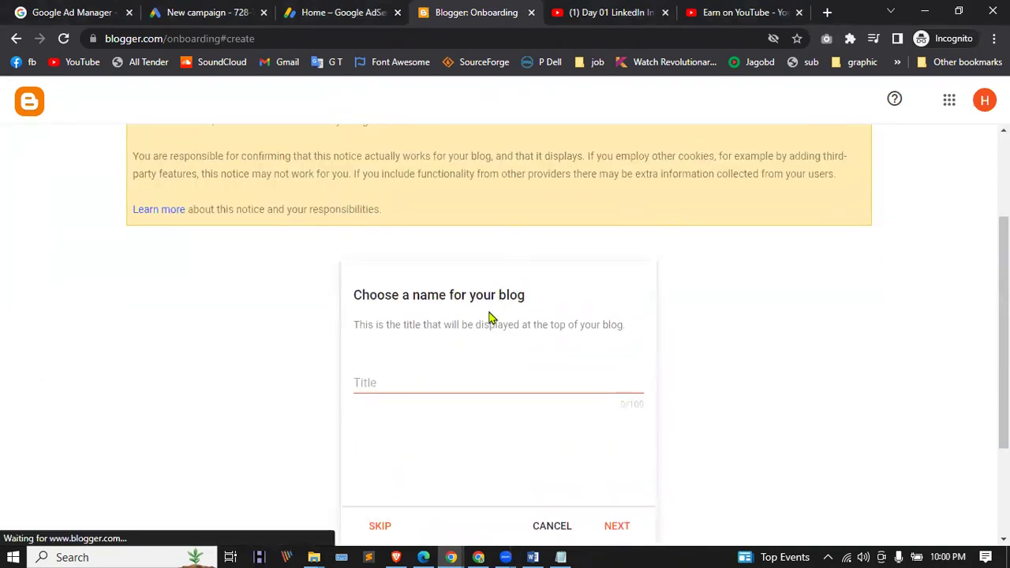
{"action": "left_click", "coordinate": [432, 381]}
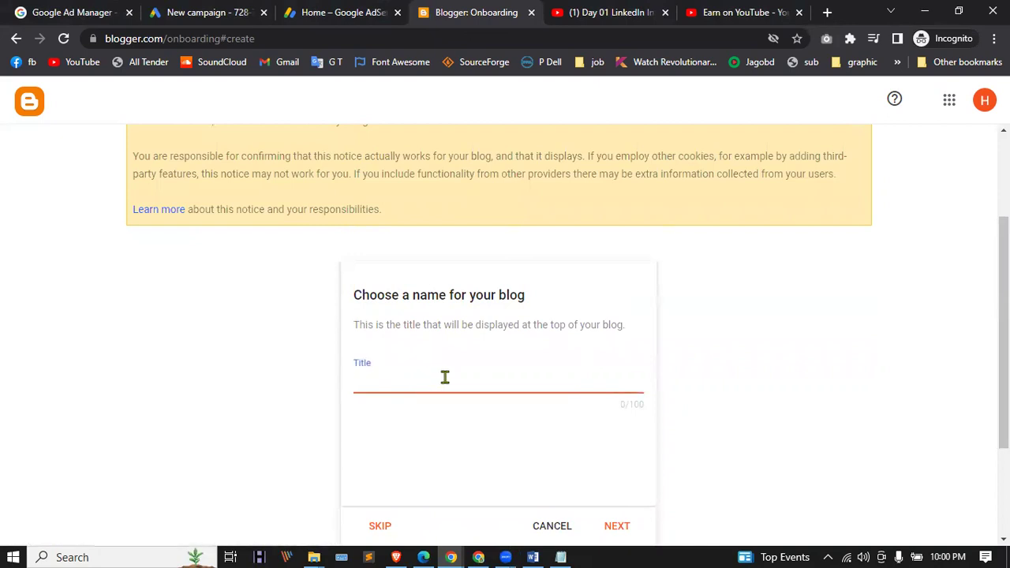
{"action": "type", "text": "Fast Revi"}
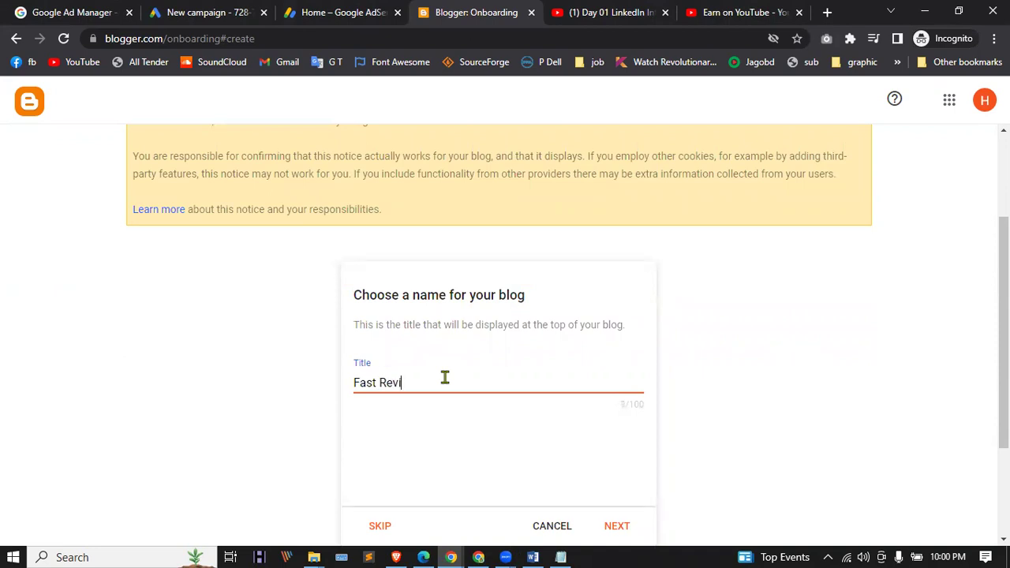
{"action": "type", "text": "ew"}
{"action": "scroll", "coordinate": [465, 368], "scroll_direction": "down", "scroll_amount": 1}
{"action": "left_click", "coordinate": [619, 453]}
{"action": "left_click", "coordinate": [408, 311]}
{"action": "type", "text": "fast"}
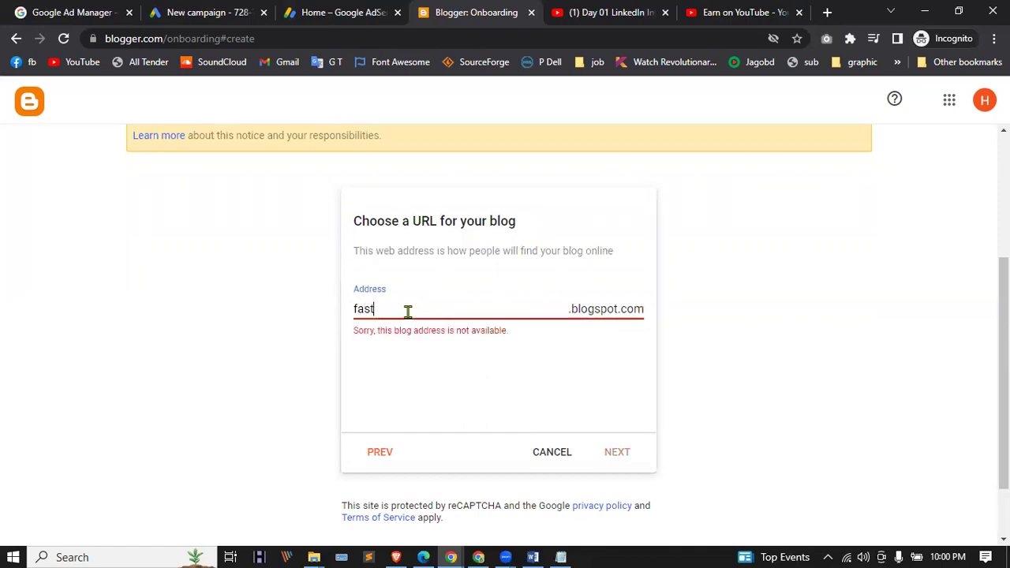
{"action": "type", "text": "review404"}
Step: Try address variants until fastreview1973.blogspot.com is available, then continue
{"action": "left_click", "coordinate": [518, 315]}
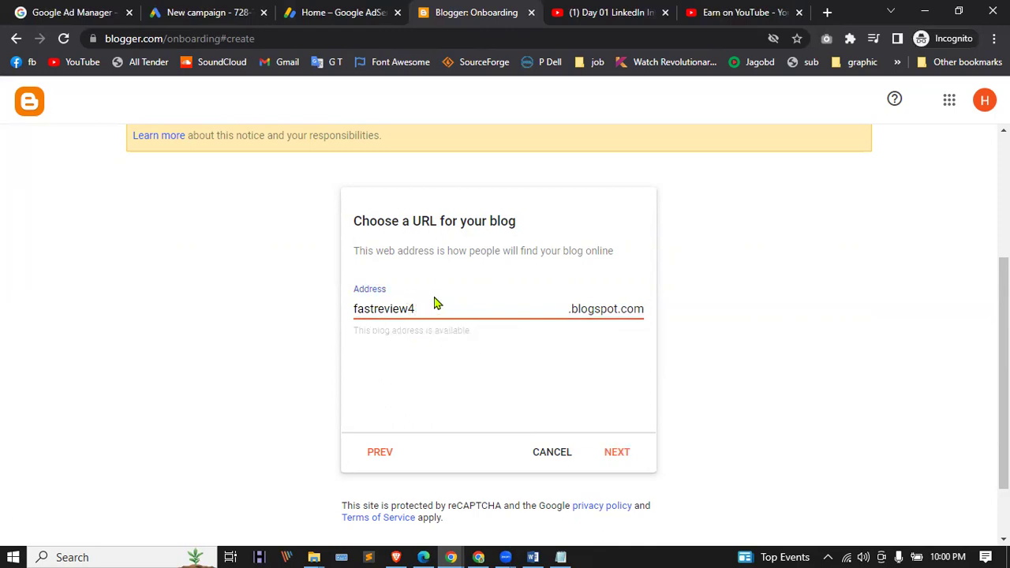
{"action": "type", "text": "00"}
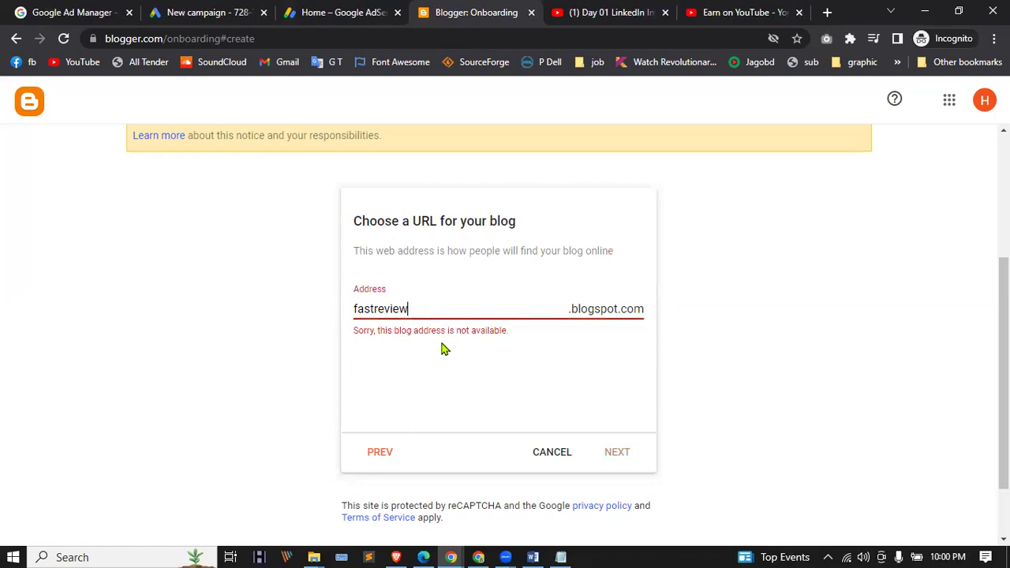
{"action": "key", "text": "Left"}
{"action": "key", "text": "Left"}
{"action": "key", "text": "BackSpace"}
{"action": "type", "text": "@"}
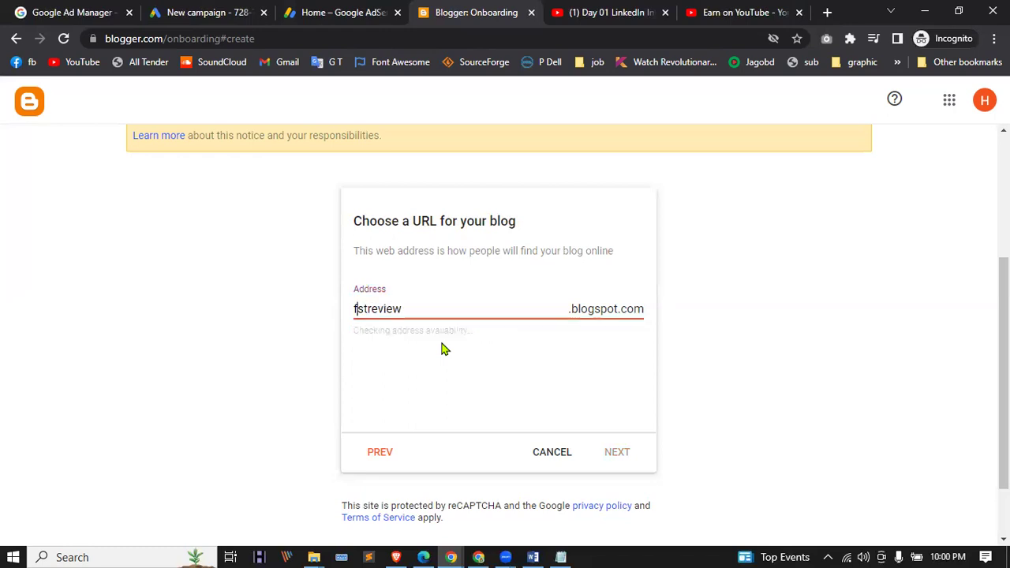
{"action": "key", "text": "BackSpace"}
{"action": "type", "text": "a"}
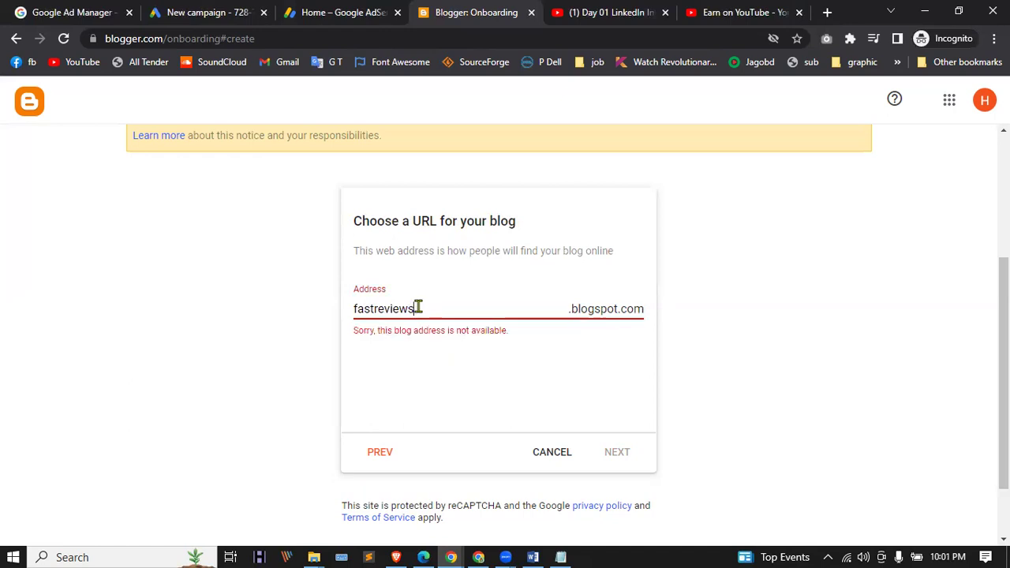
{"action": "type", "text": "00"}
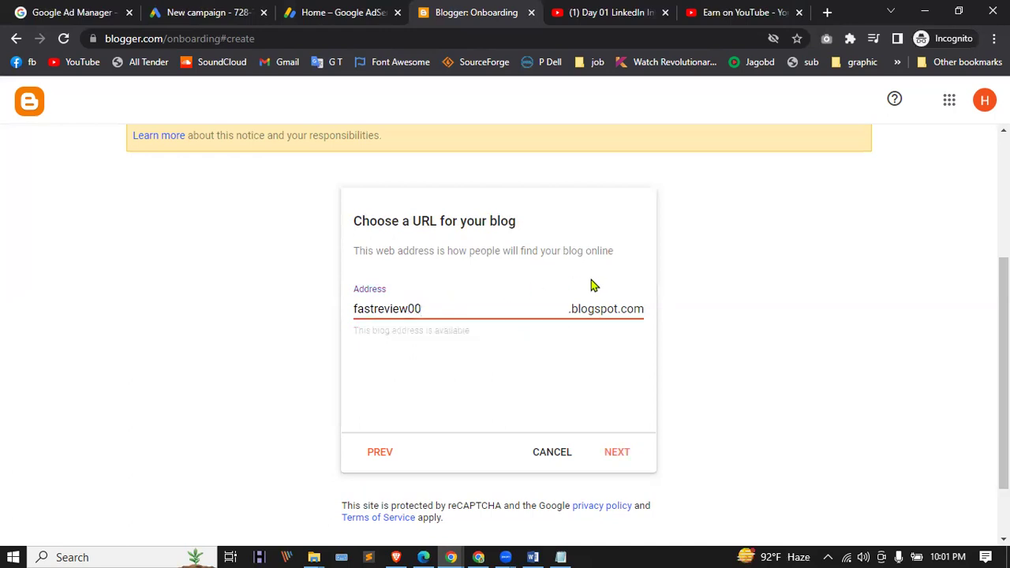
{"action": "key", "text": "BackSpace"}
{"action": "key", "text": "BackSpace"}
{"action": "type", "text": "1973"}
{"action": "left_click", "coordinate": [611, 457]}
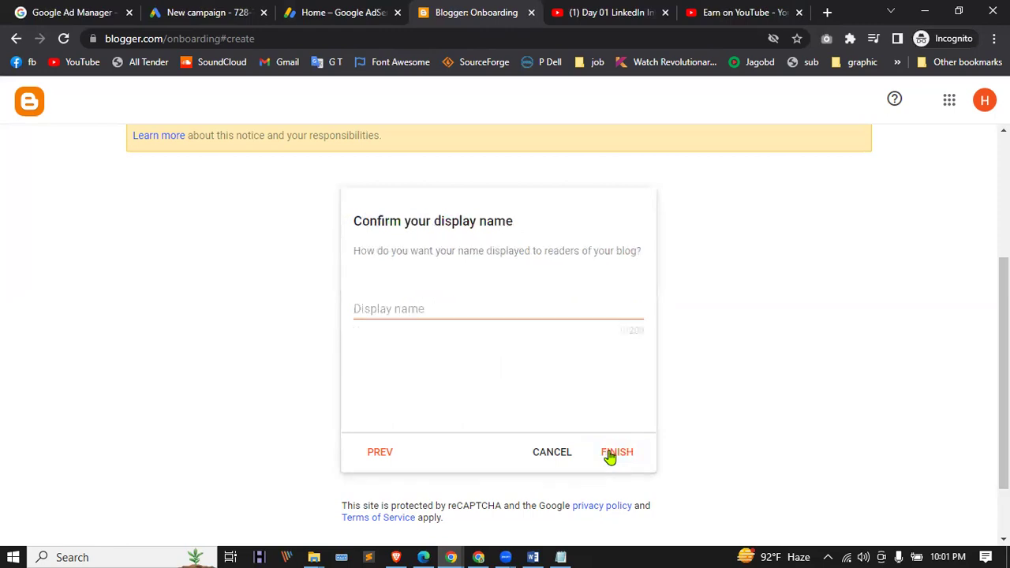
Step: Enter 'Fast Review' as the display name, capitalising the R, and finish creating the blog
{"action": "left_click", "coordinate": [386, 309]}
{"action": "type", "text": "Fast"}
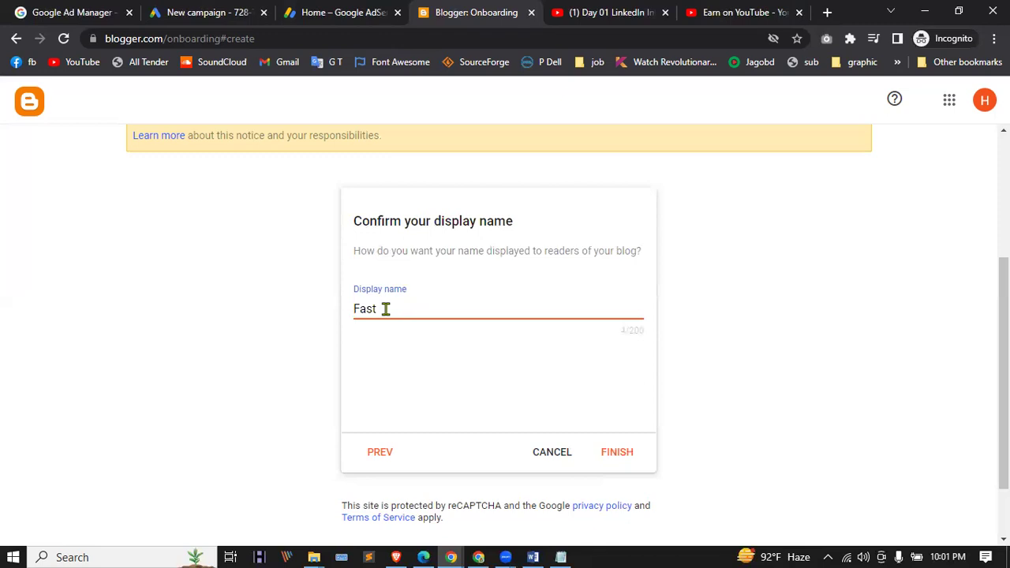
{"action": "type", "text": " review"}
{"action": "left_click", "coordinate": [385, 309]}
{"action": "key", "text": "BackSpace"}
{"action": "type", "text": "R"}
{"action": "left_click", "coordinate": [625, 452]}
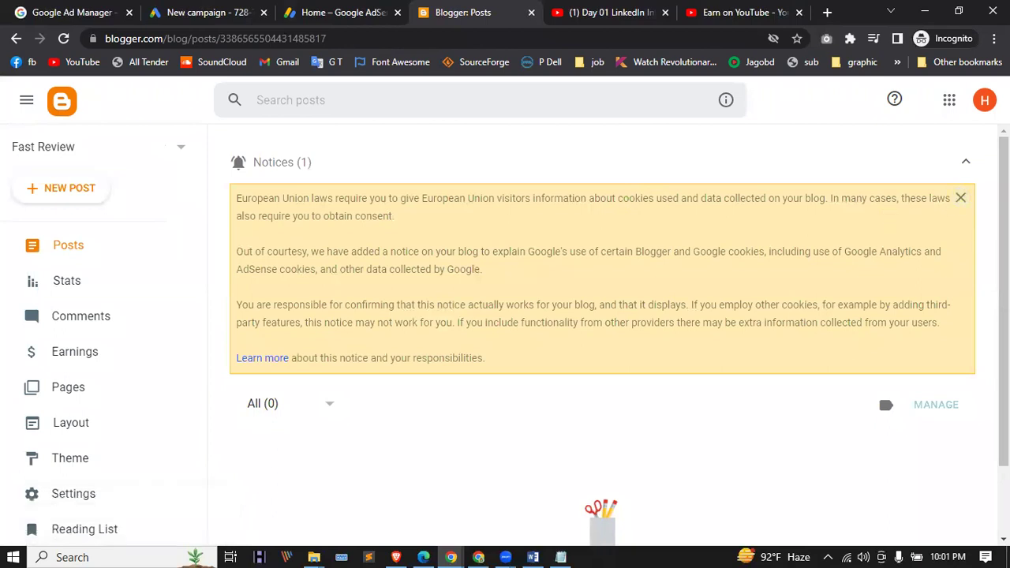
Step: Dismiss the cookie notice, connect Fast Review to AdSense from Earnings, and go to AdSense
{"action": "left_click", "coordinate": [959, 198]}
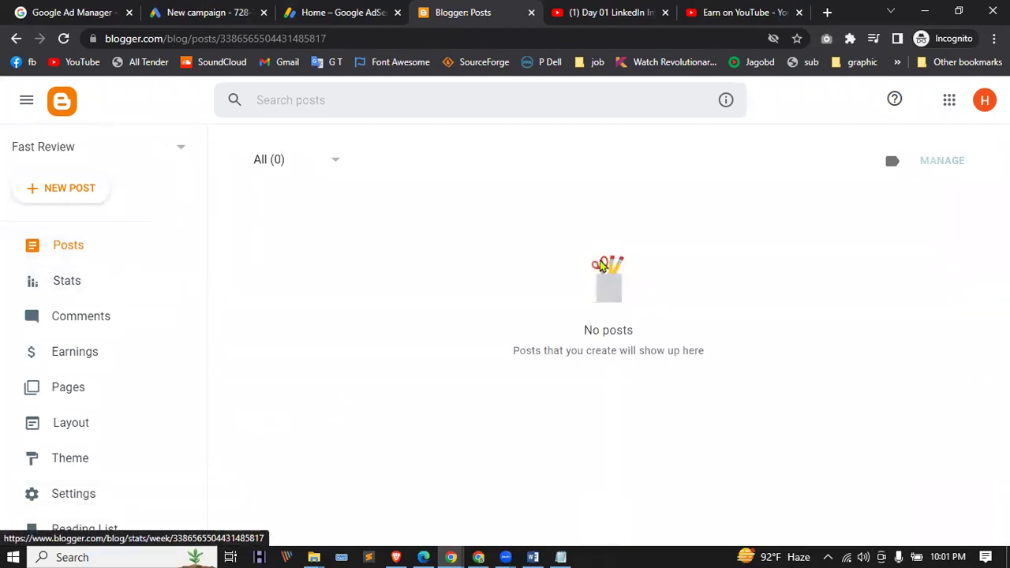
{"action": "left_click", "coordinate": [69, 354]}
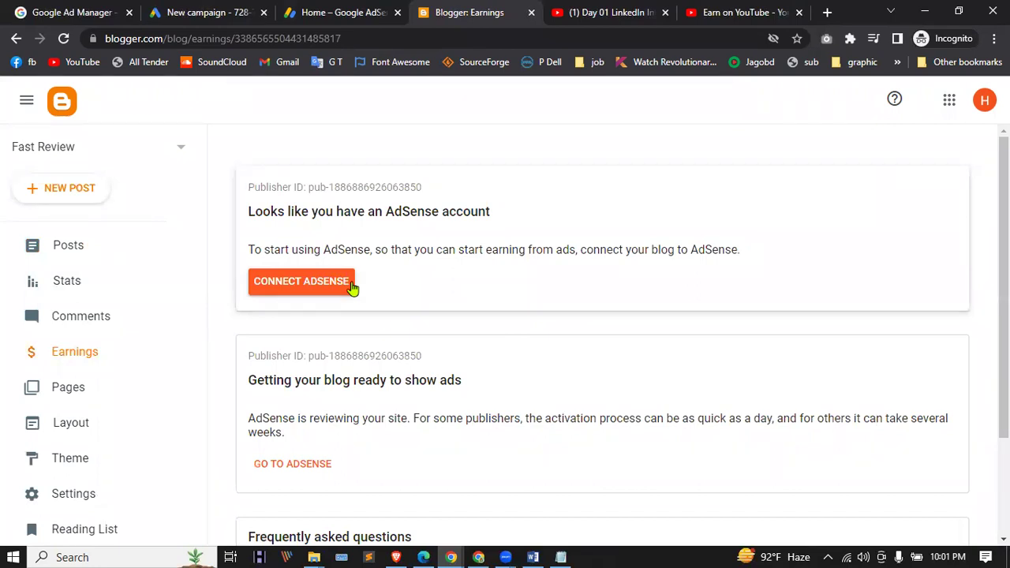
{"action": "left_click", "coordinate": [297, 284]}
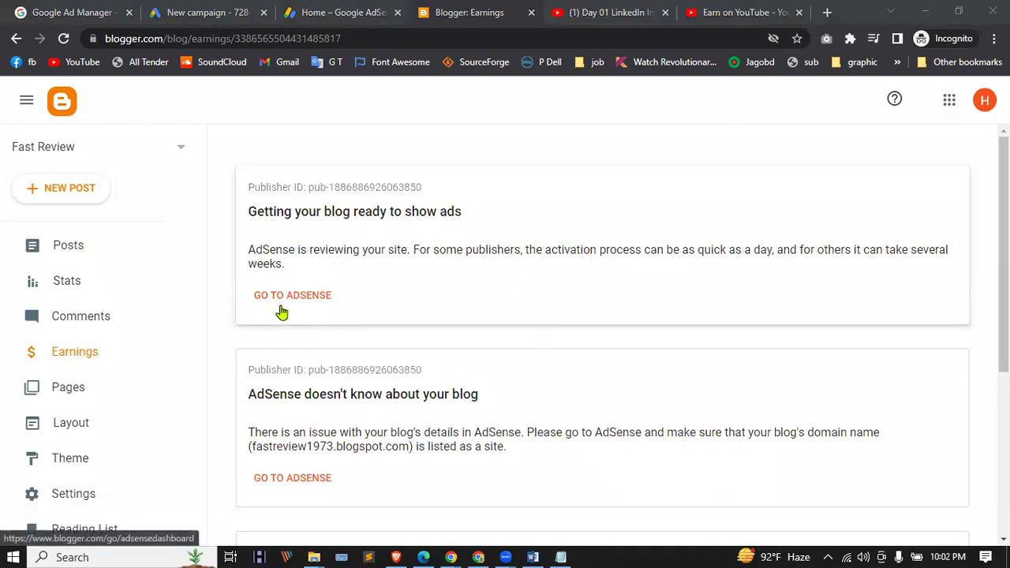
{"action": "left_click", "coordinate": [306, 297]}
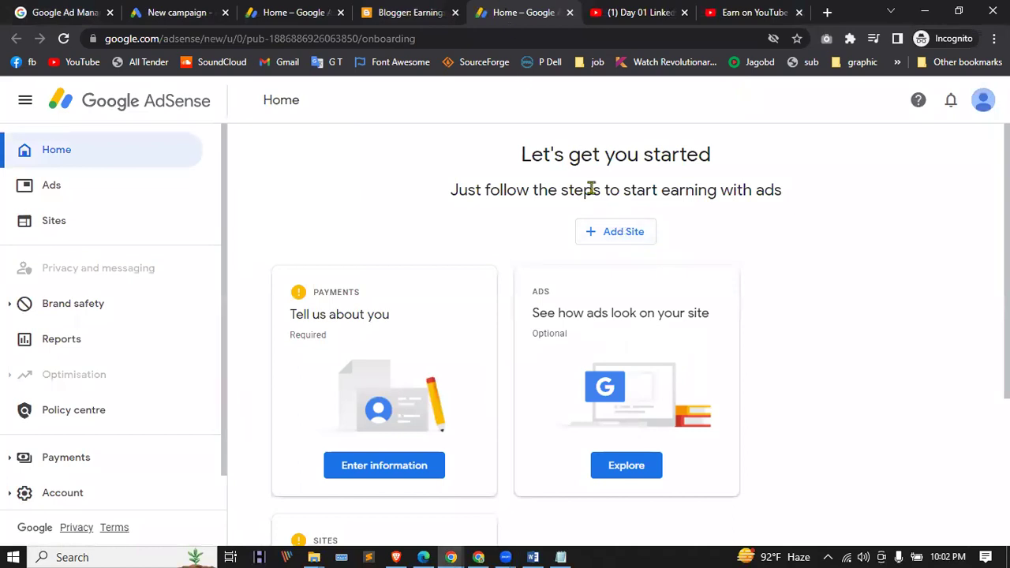
Step: Add fastreview1973.blogspot.com as a site by pasting the blog's copied URL and saving
{"action": "left_click", "coordinate": [623, 233]}
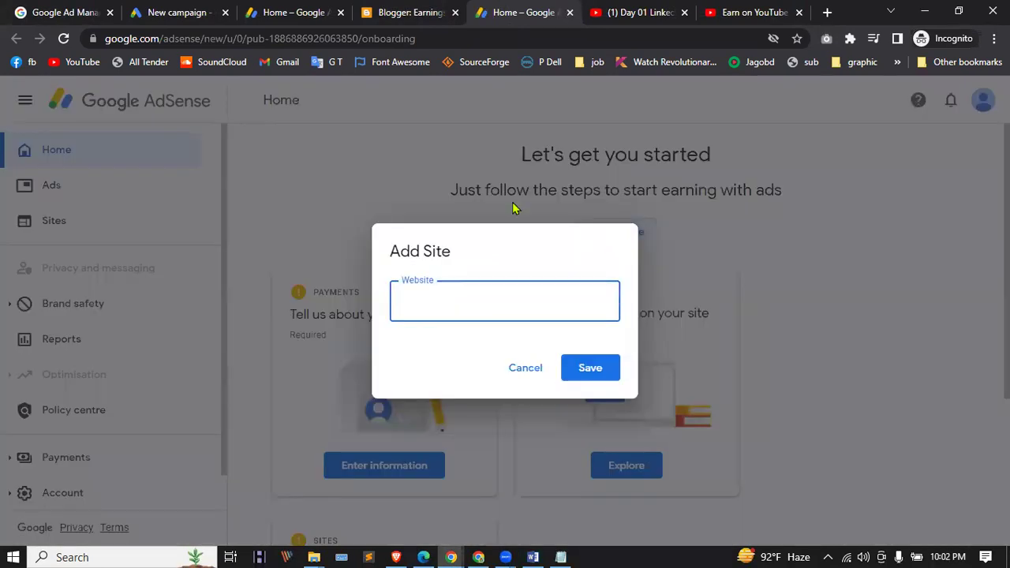
{"action": "left_click", "coordinate": [411, 12]}
{"action": "scroll", "coordinate": [129, 275], "scroll_direction": "down", "scroll_amount": 3}
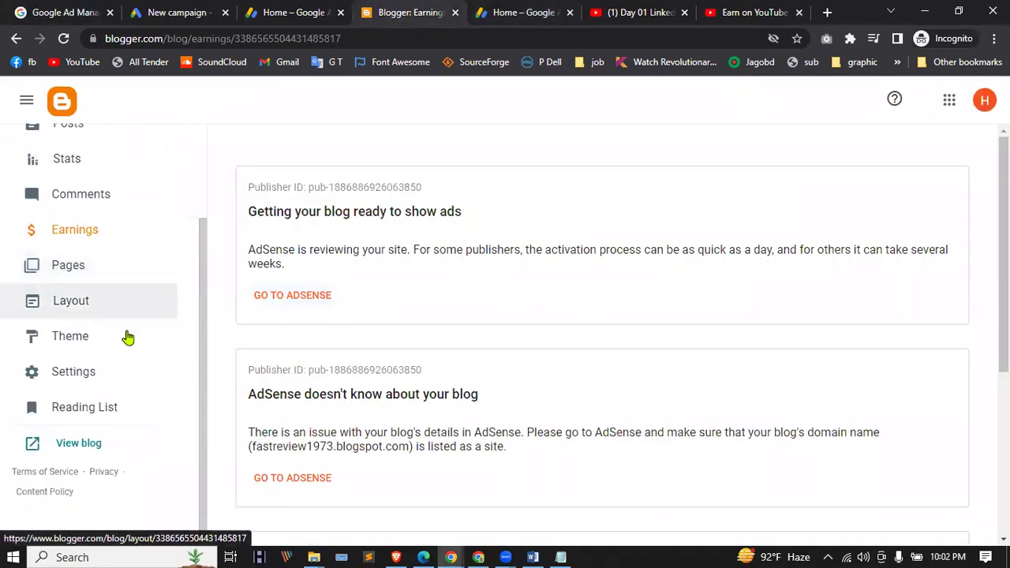
{"action": "left_click", "coordinate": [83, 443]}
{"action": "left_click", "coordinate": [190, 41]}
{"action": "key", "text": "ctrl+c"}
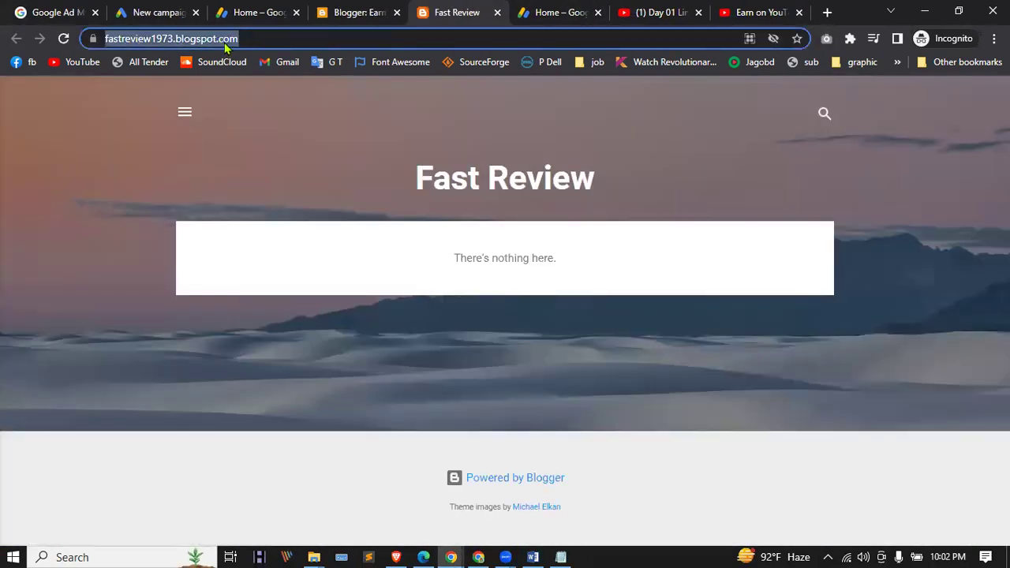
{"action": "left_click", "coordinate": [557, 12]}
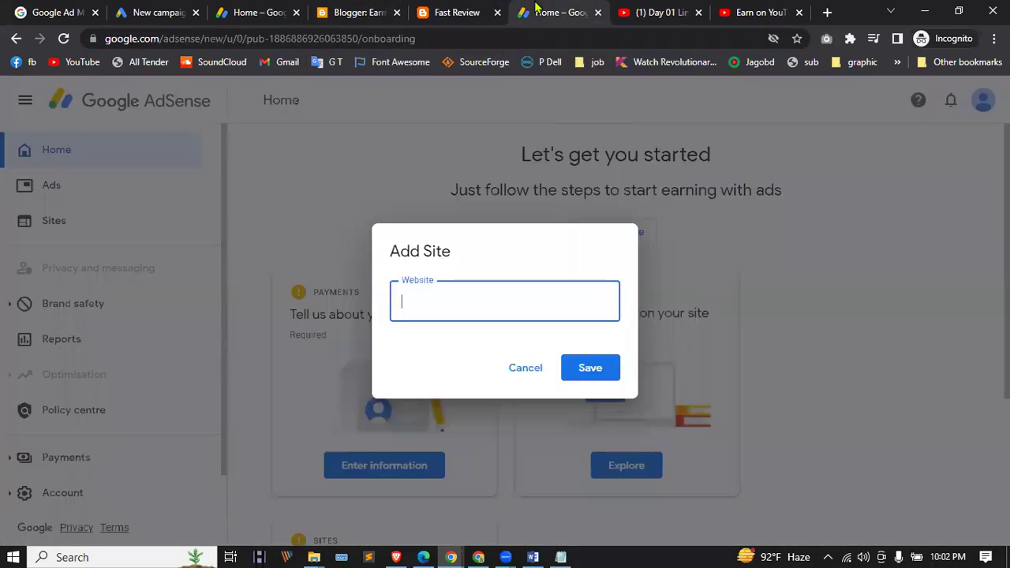
{"action": "key", "text": "ctrl+v"}
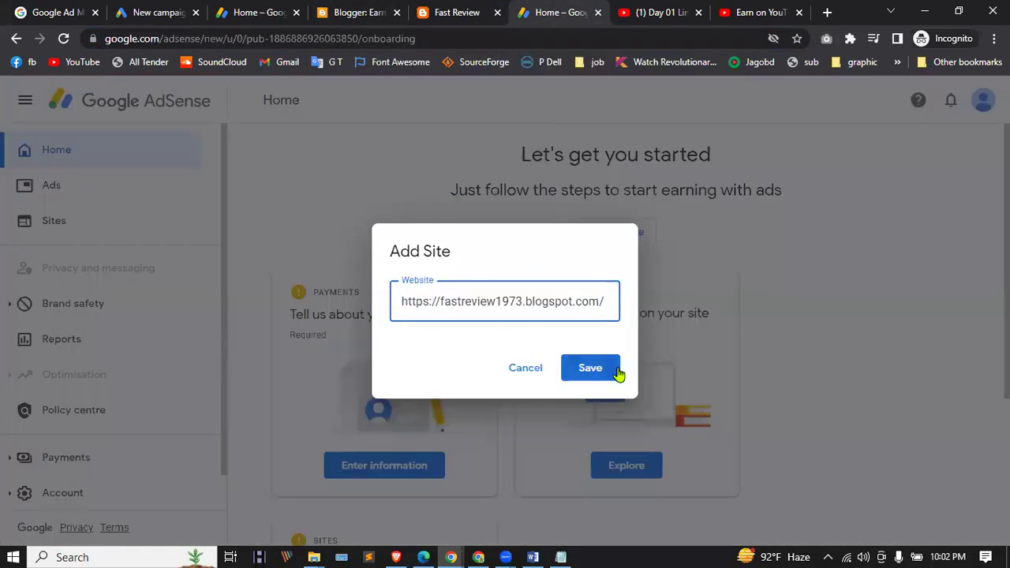
{"action": "left_click", "coordinate": [605, 370]}
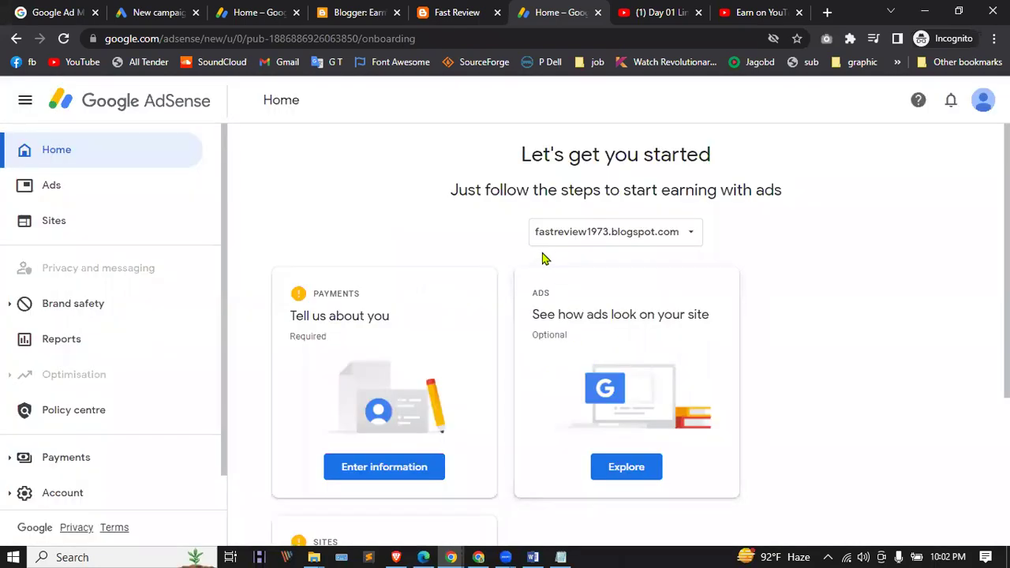
{"action": "scroll", "coordinate": [482, 282], "scroll_direction": "down", "scroll_amount": 3}
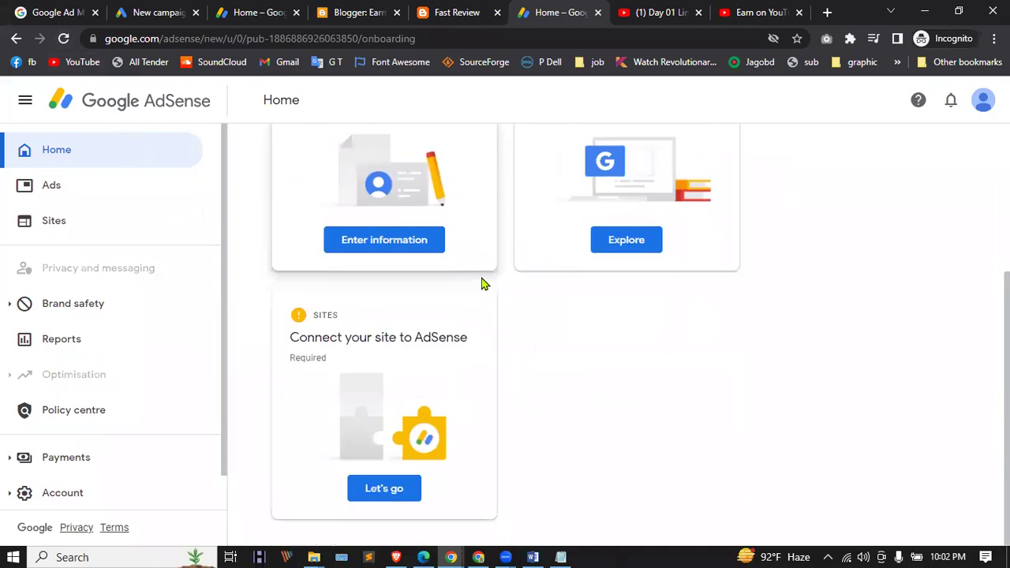
{"action": "scroll", "coordinate": [422, 276], "scroll_direction": "up", "scroll_amount": 3}
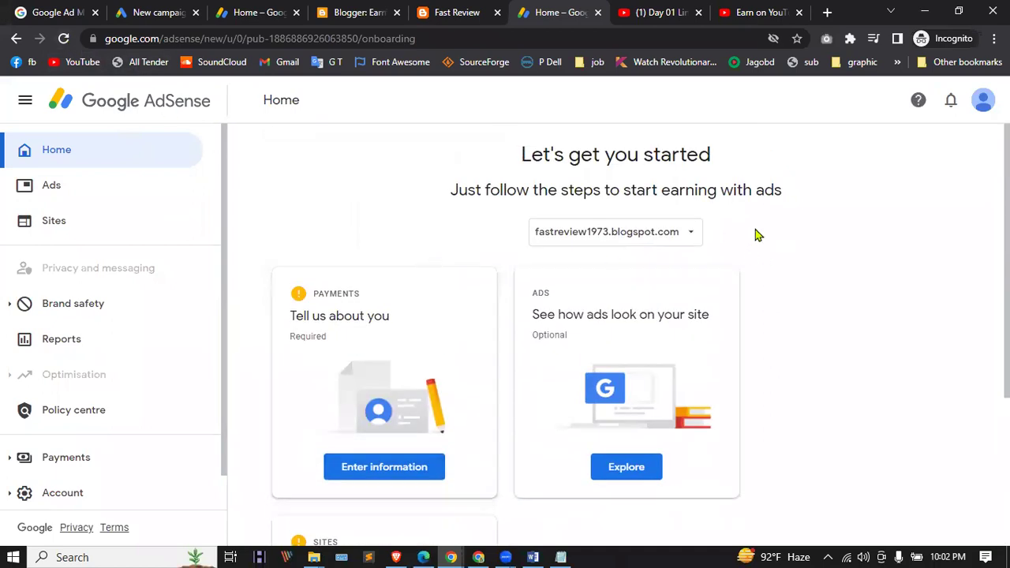
{"action": "left_click", "coordinate": [698, 232]}
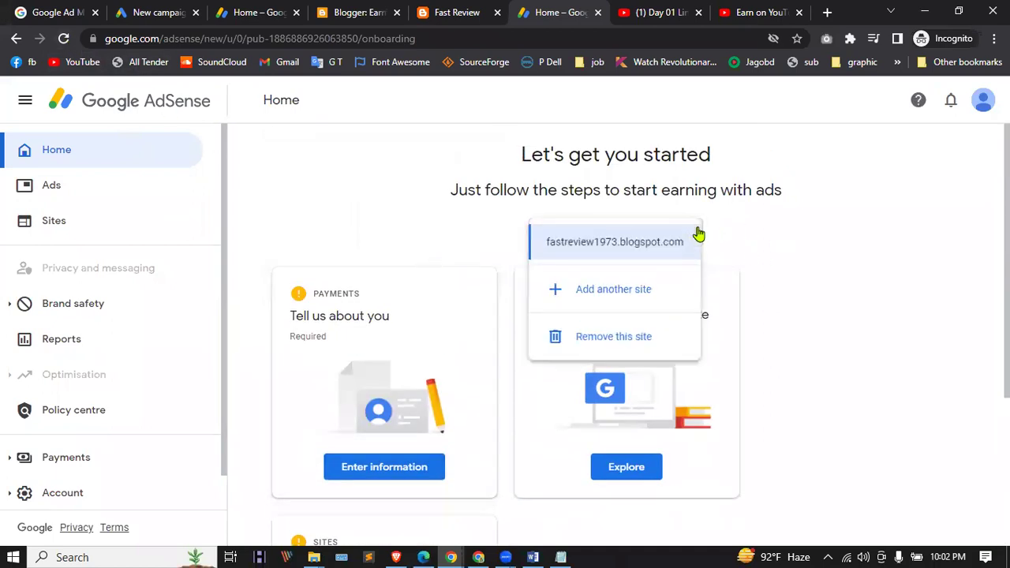
Step: Go to the Ads page, clicking through the Auto ads introduction and dismissing the GDPR notice
{"action": "left_click", "coordinate": [631, 246]}
{"action": "left_click", "coordinate": [607, 234]}
{"action": "left_click", "coordinate": [49, 195]}
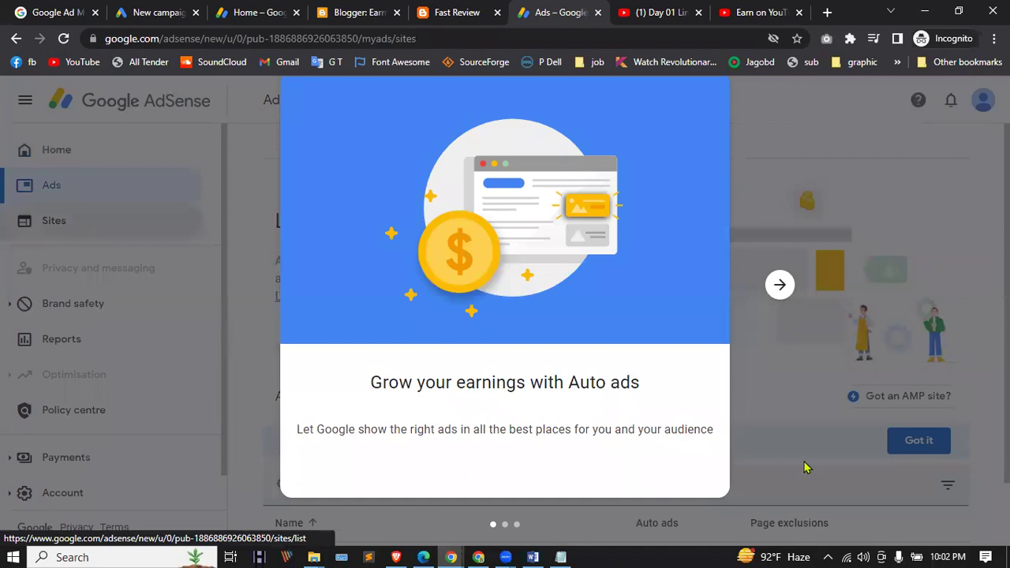
{"action": "left_click", "coordinate": [783, 285]}
{"action": "left_click", "coordinate": [784, 285]}
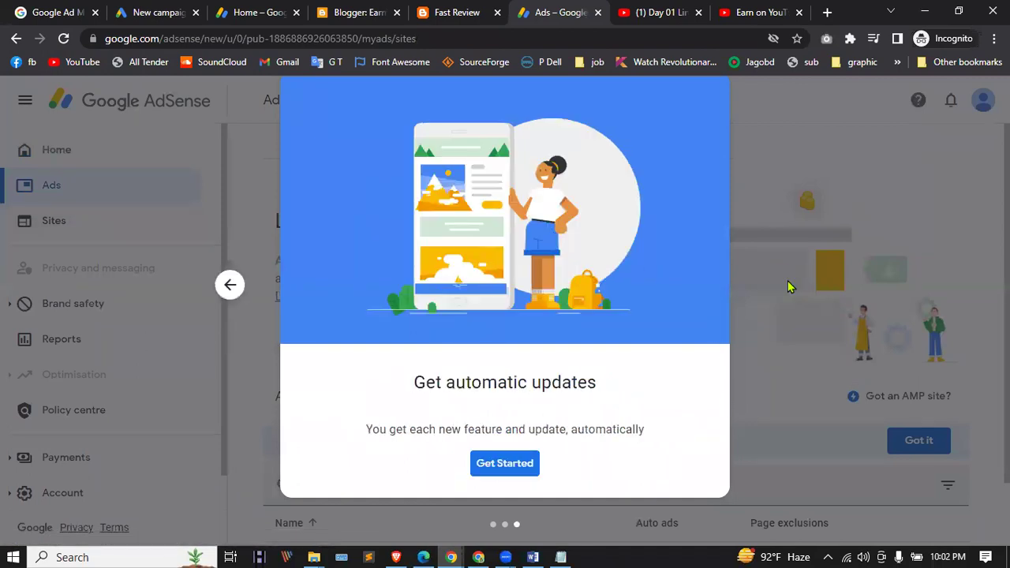
{"action": "left_click", "coordinate": [519, 468]}
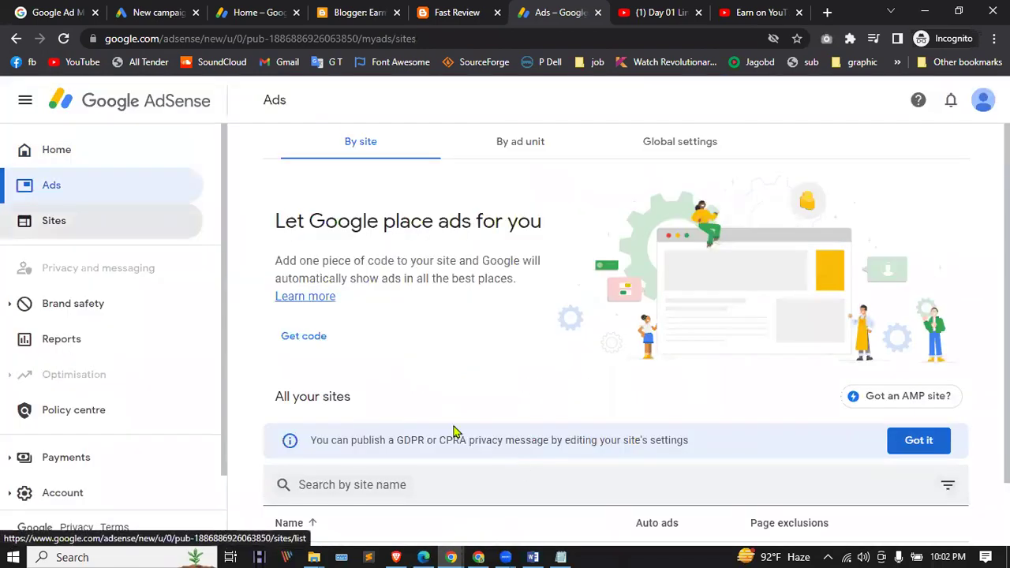
{"action": "scroll", "coordinate": [315, 346], "scroll_direction": "down", "scroll_amount": 1}
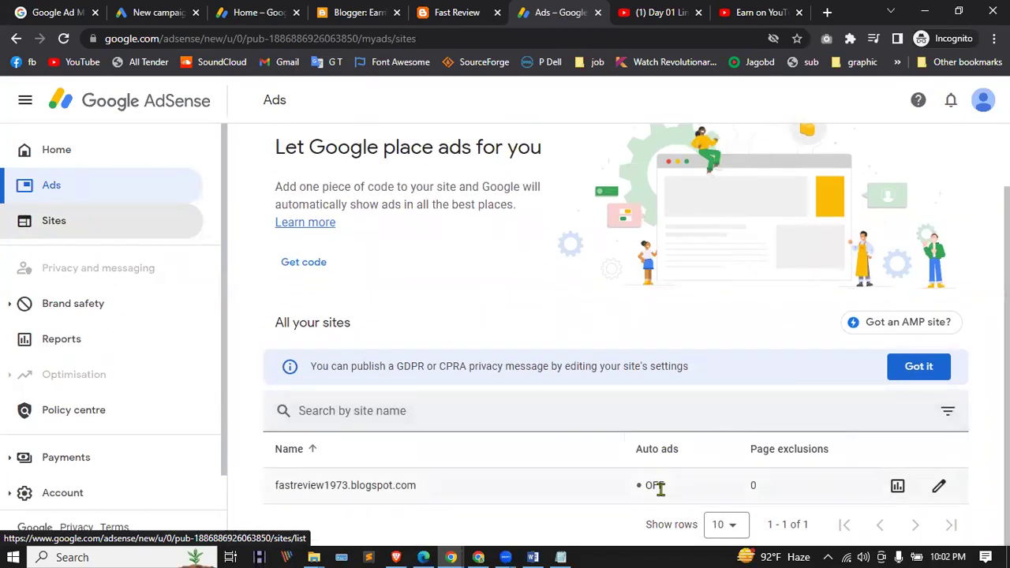
{"action": "left_click", "coordinate": [918, 366]}
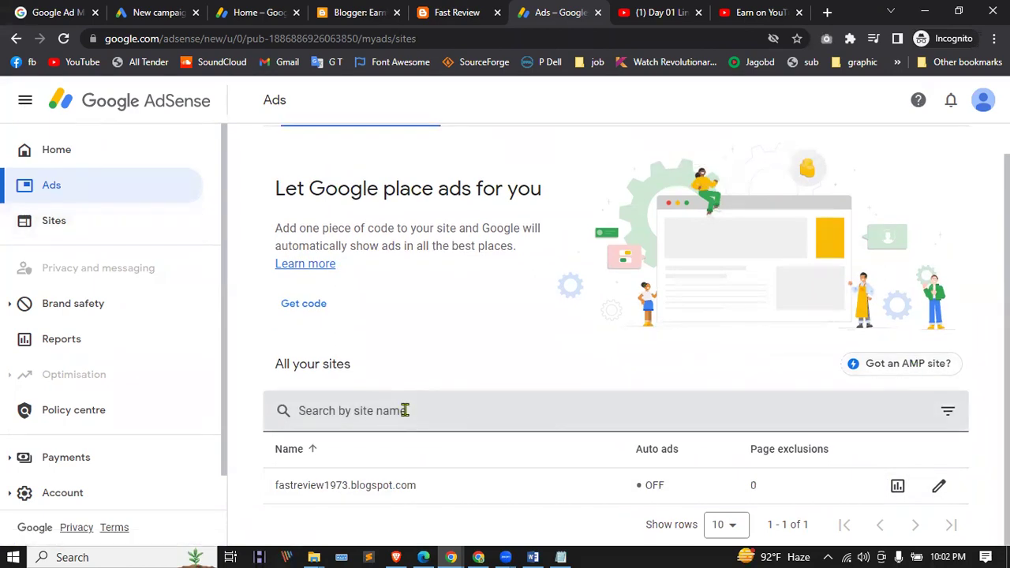
Step: Confirm the site shows 'Requires review' on Sites, then return to the Ads overview
{"action": "left_click", "coordinate": [54, 222]}
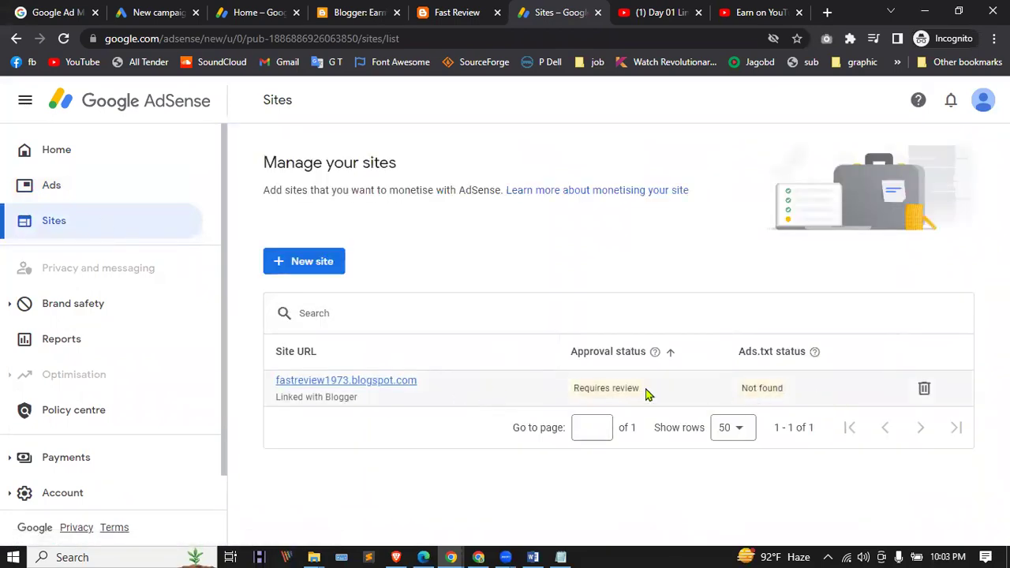
{"action": "left_click_drag", "start_coordinate": [587, 387], "coordinate": [636, 387]}
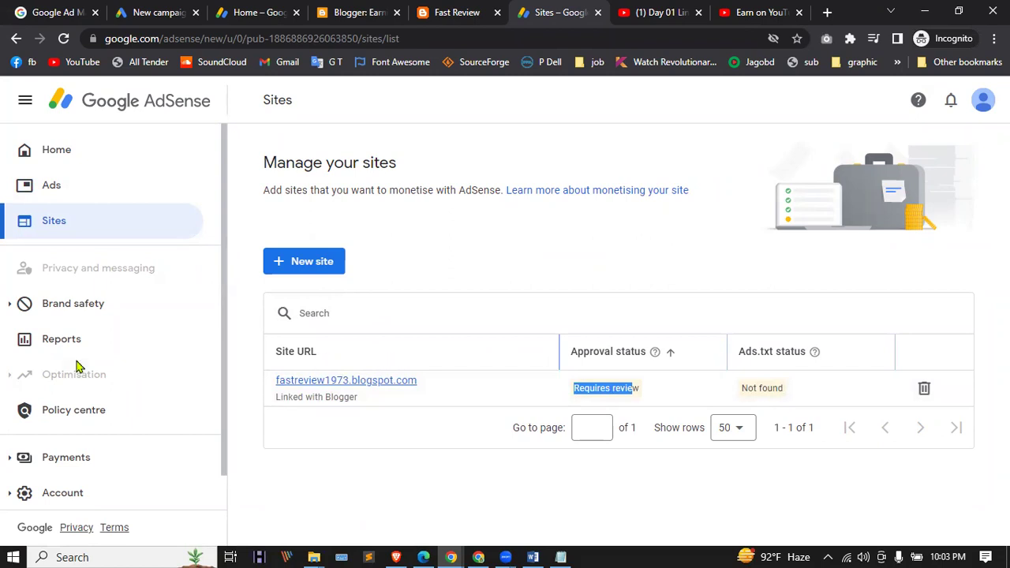
{"action": "scroll", "coordinate": [100, 324], "scroll_direction": "down", "scroll_amount": 2}
{"action": "scroll", "coordinate": [90, 363], "scroll_direction": "up", "scroll_amount": 2}
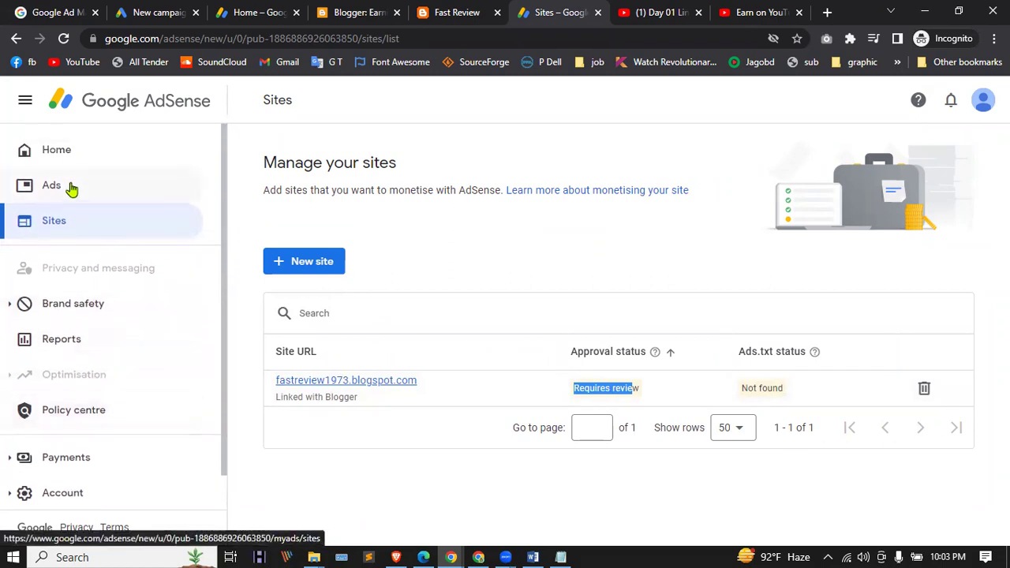
{"action": "left_click", "coordinate": [67, 190]}
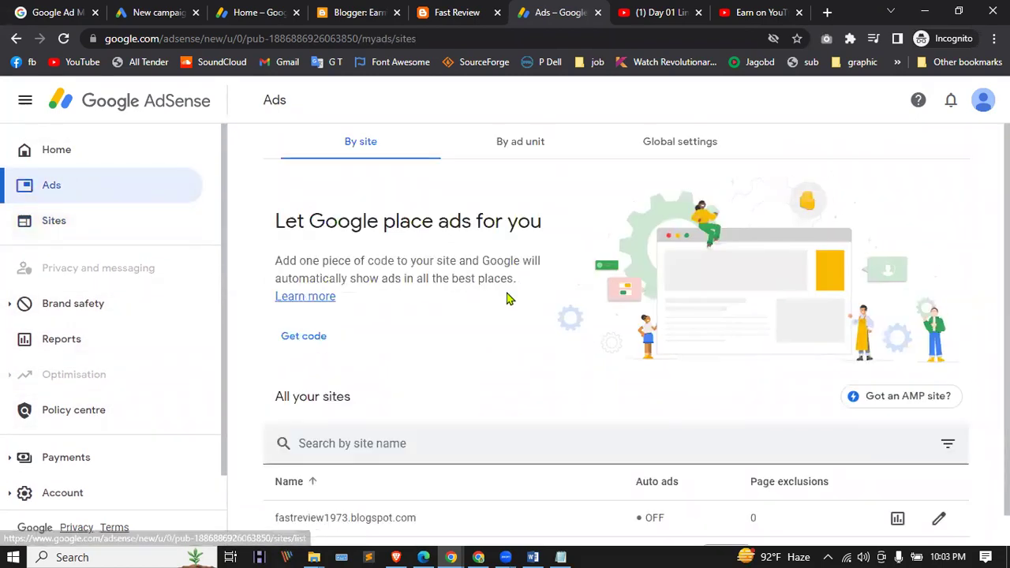
{"action": "scroll", "coordinate": [508, 300], "scroll_direction": "down", "scroll_amount": 2}
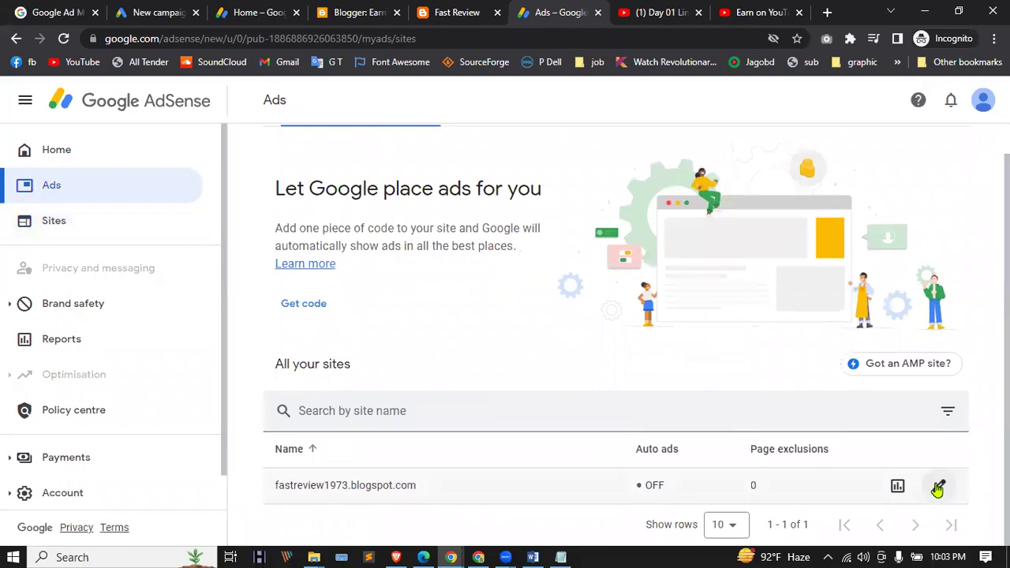
Step: Turn Auto ads on for fastreview1973.blogspot.com and apply the change to the site now
{"action": "left_click", "coordinate": [939, 489]}
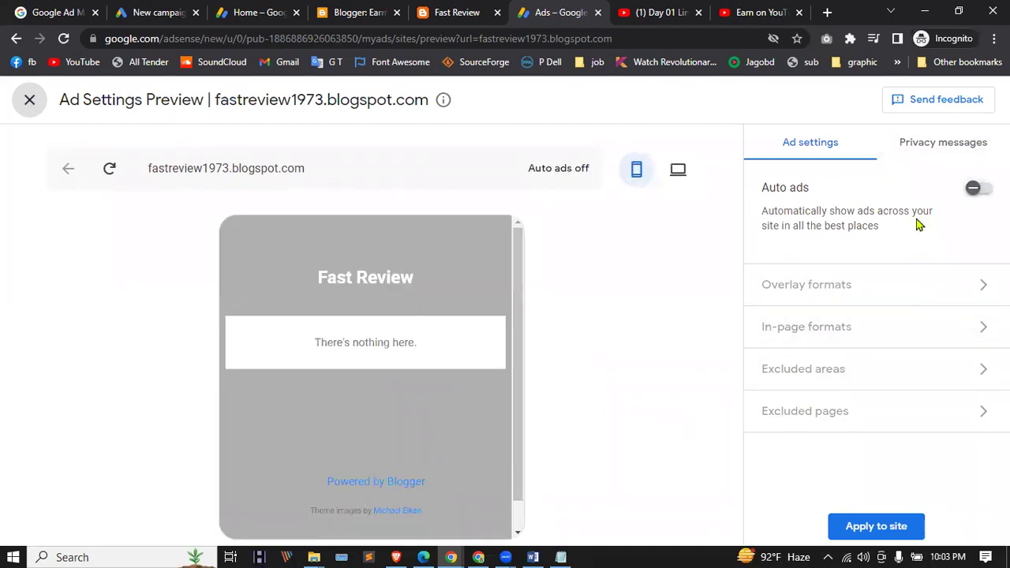
{"action": "left_click", "coordinate": [980, 189]}
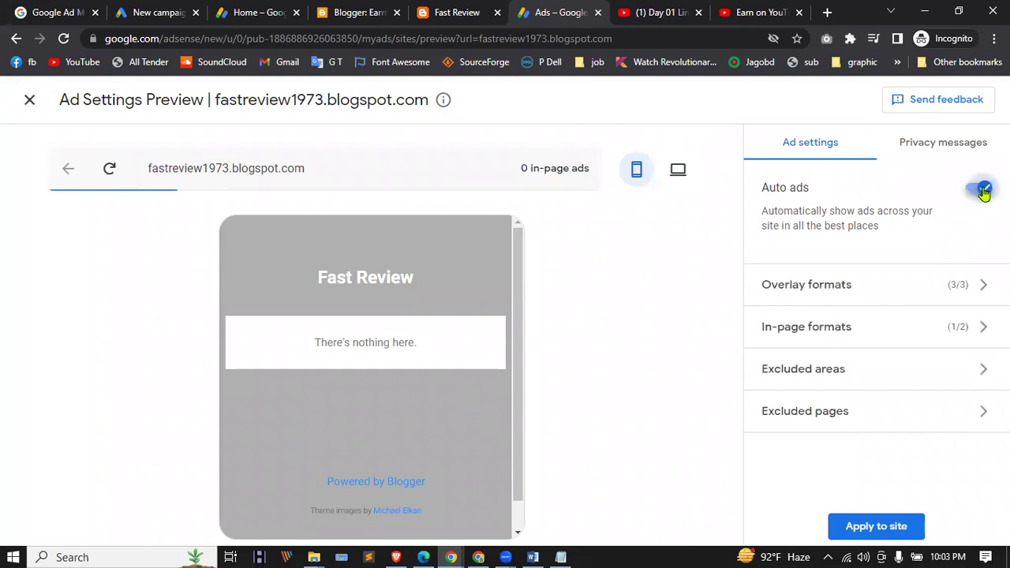
{"action": "left_click", "coordinate": [677, 169]}
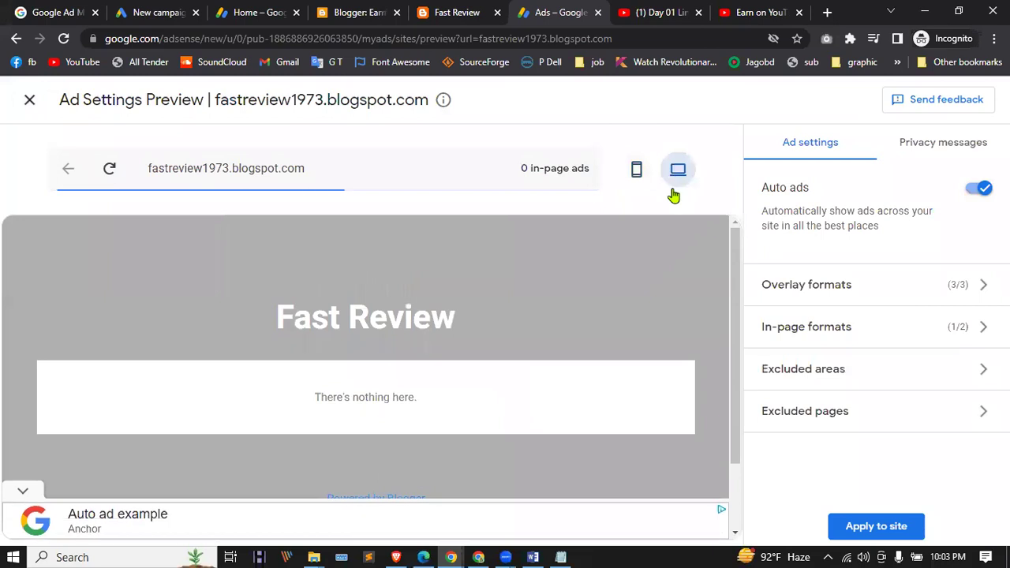
{"action": "left_click", "coordinate": [852, 531]}
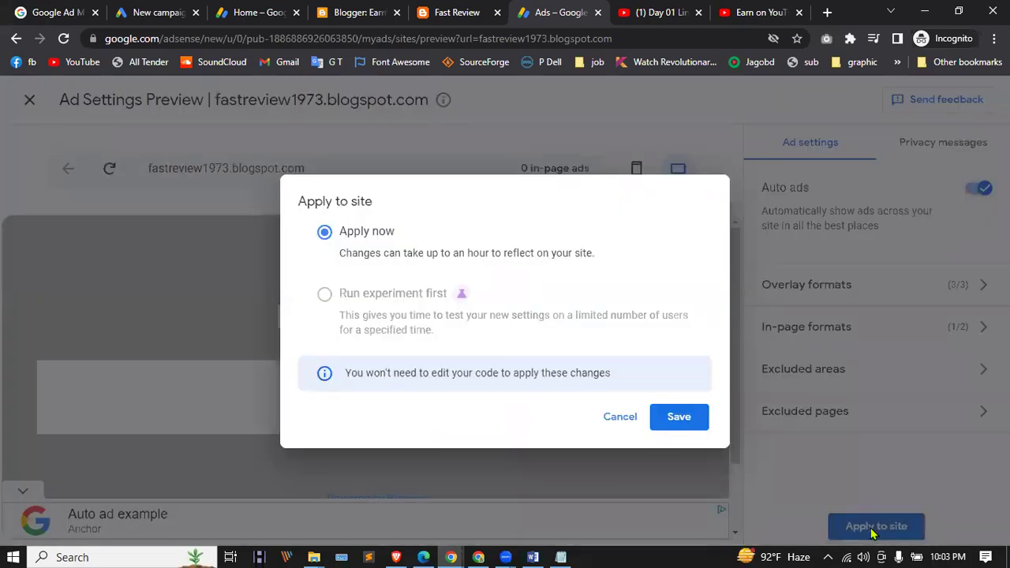
{"action": "left_click", "coordinate": [683, 423]}
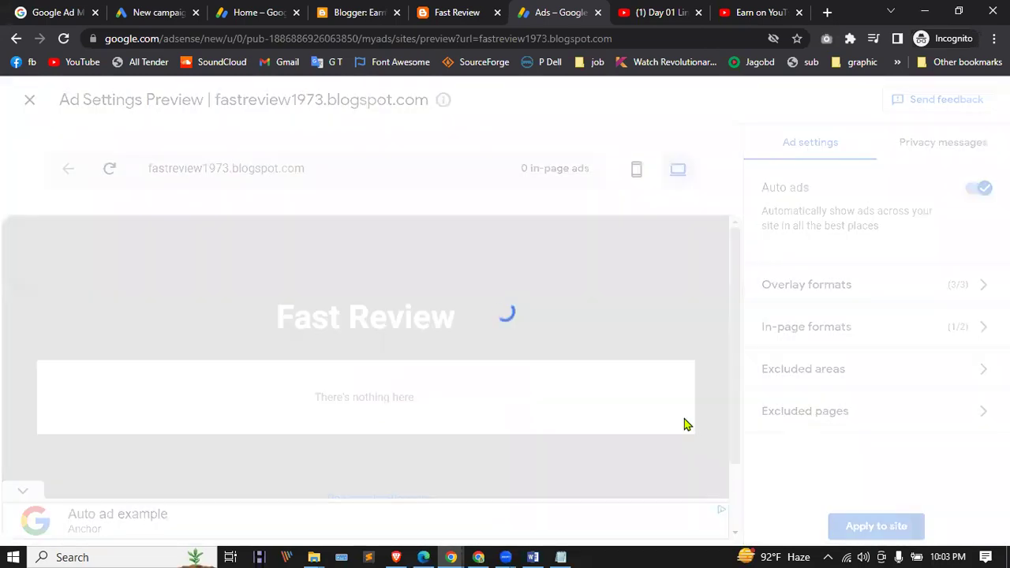
{"action": "scroll", "coordinate": [621, 400], "scroll_direction": "down", "scroll_amount": 1}
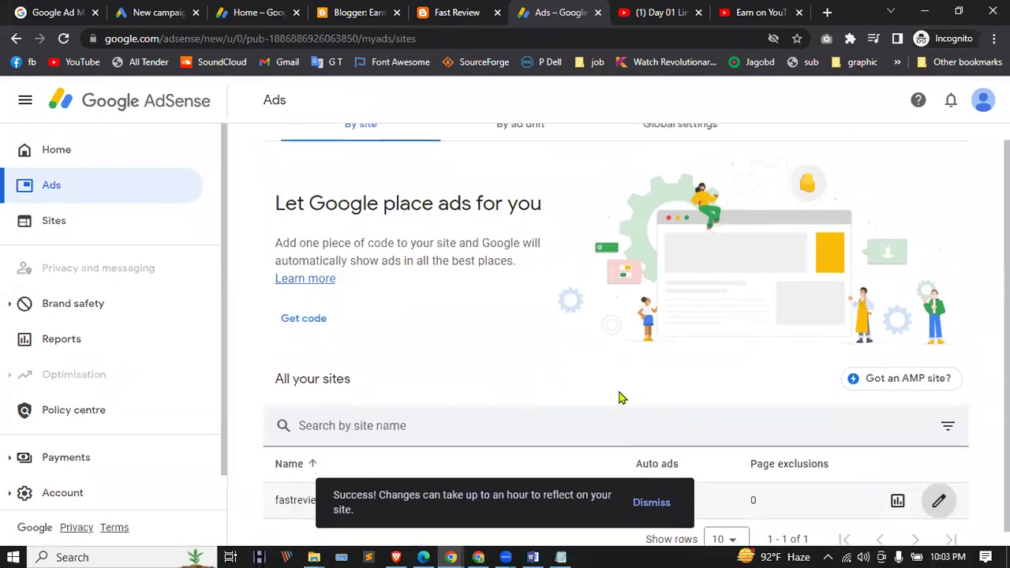
{"action": "left_click", "coordinate": [640, 504]}
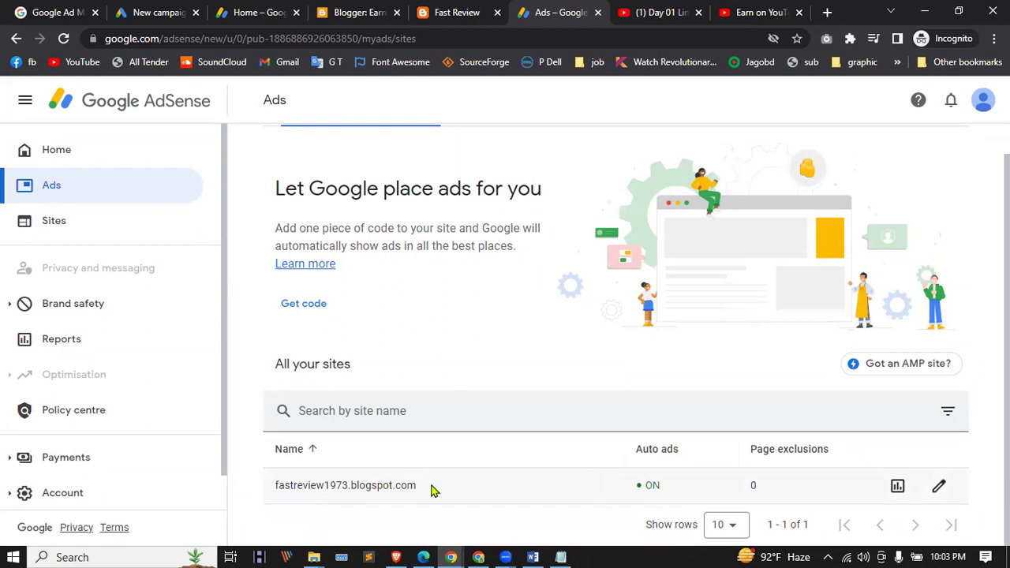
Step: Reload the Sites page and expand the Account settings section
{"action": "left_click", "coordinate": [44, 222]}
{"action": "left_click", "coordinate": [64, 39]}
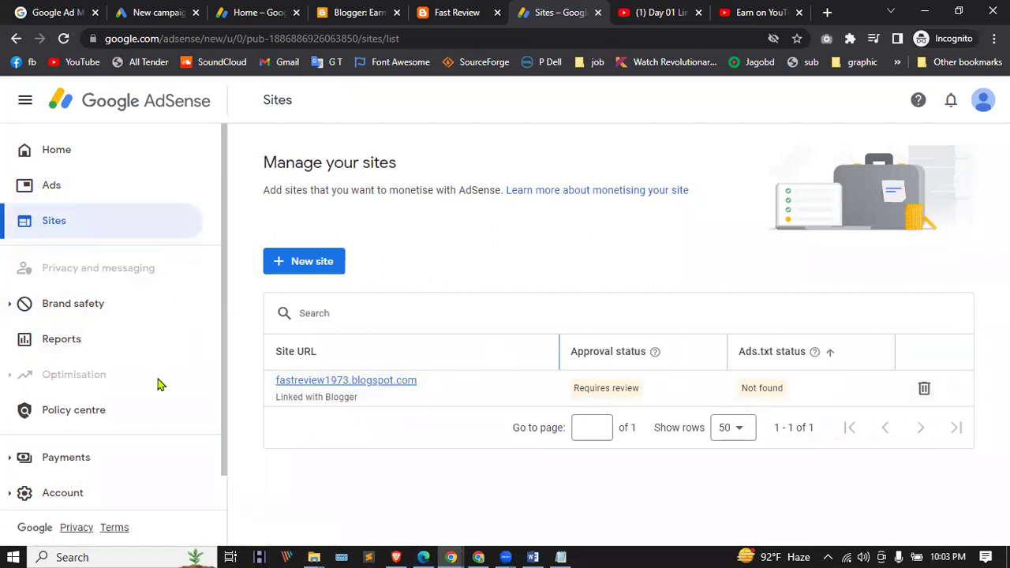
{"action": "scroll", "coordinate": [15, 398], "scroll_direction": "down", "scroll_amount": 1}
{"action": "left_click", "coordinate": [51, 455]}
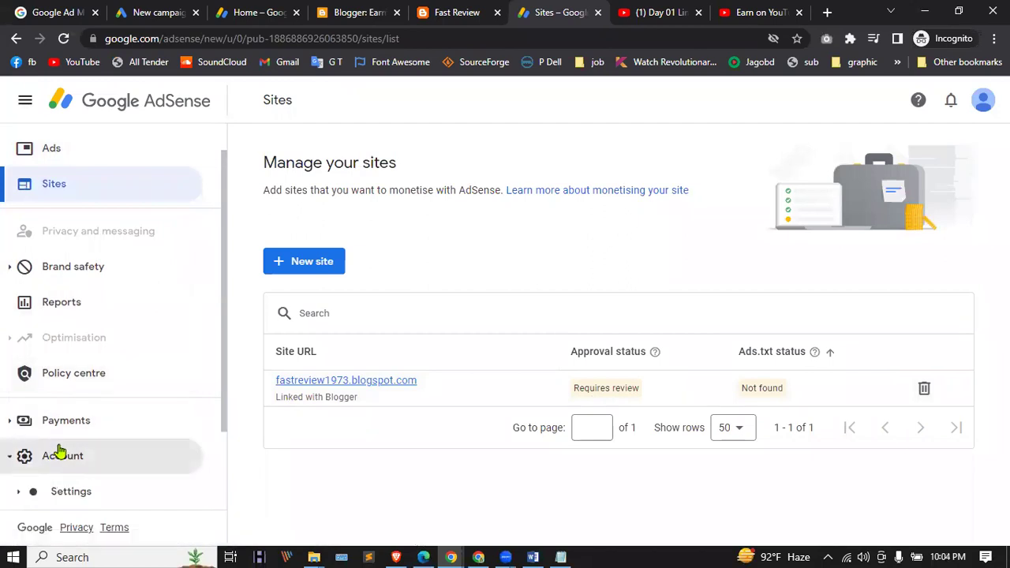
{"action": "left_click", "coordinate": [71, 383]}
Step: Check User management, showing one active Admin, then return to the Ads overview
{"action": "scroll", "coordinate": [87, 377], "scroll_direction": "down", "scroll_amount": 2}
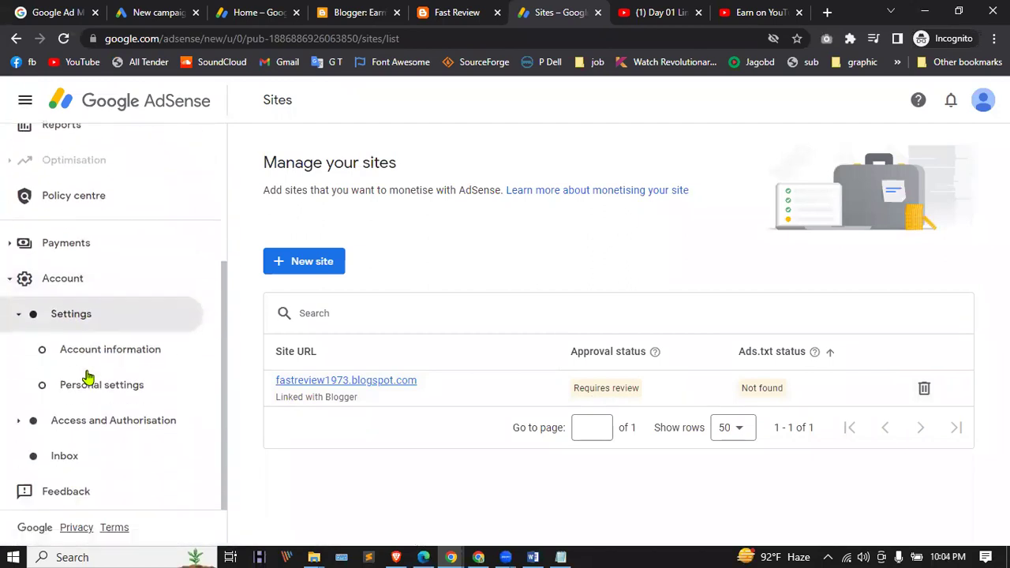
{"action": "left_click", "coordinate": [48, 427]}
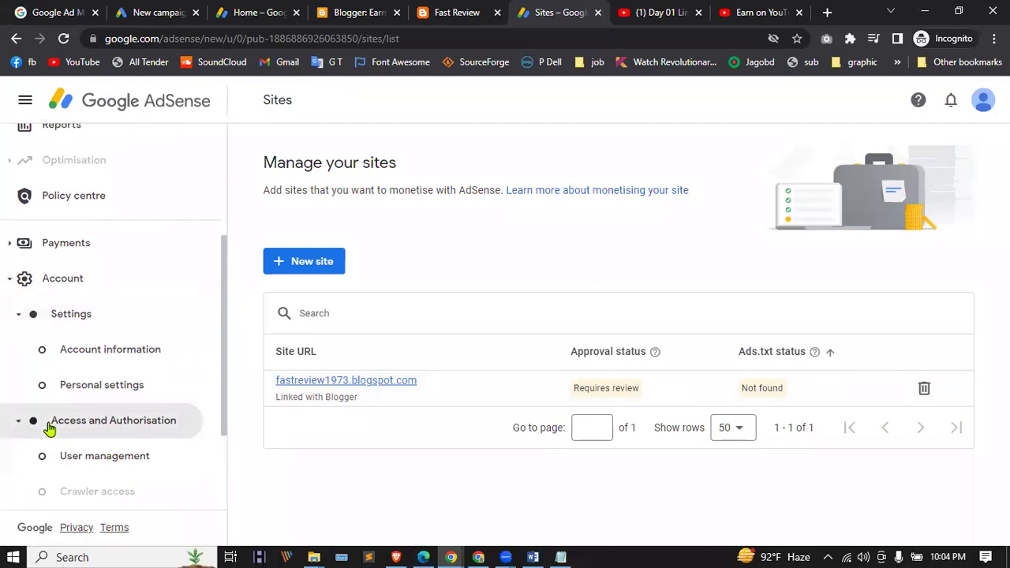
{"action": "scroll", "coordinate": [76, 383], "scroll_direction": "down", "scroll_amount": 2}
{"action": "left_click", "coordinate": [105, 315]}
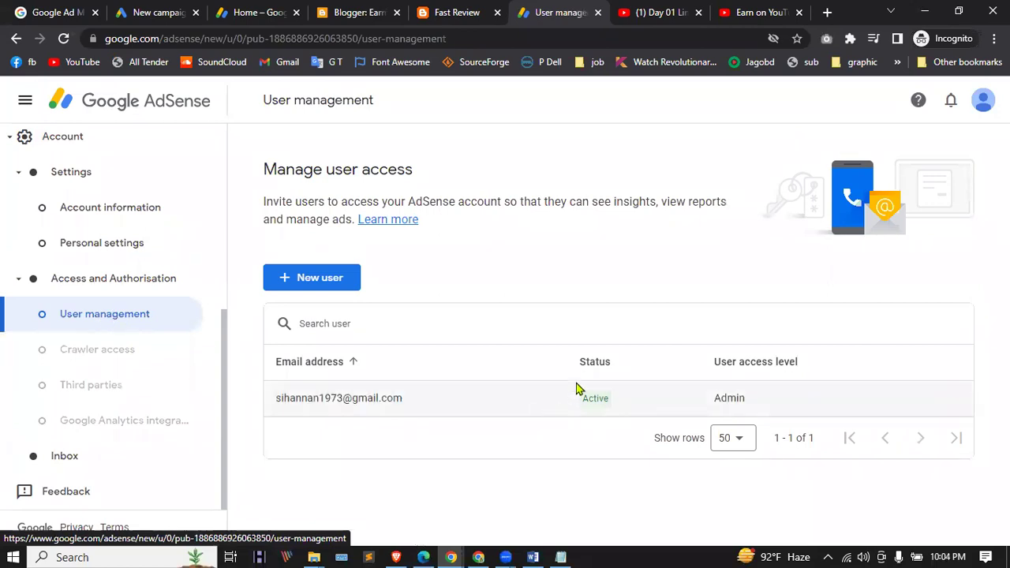
{"action": "scroll", "coordinate": [89, 418], "scroll_direction": "up", "scroll_amount": 5}
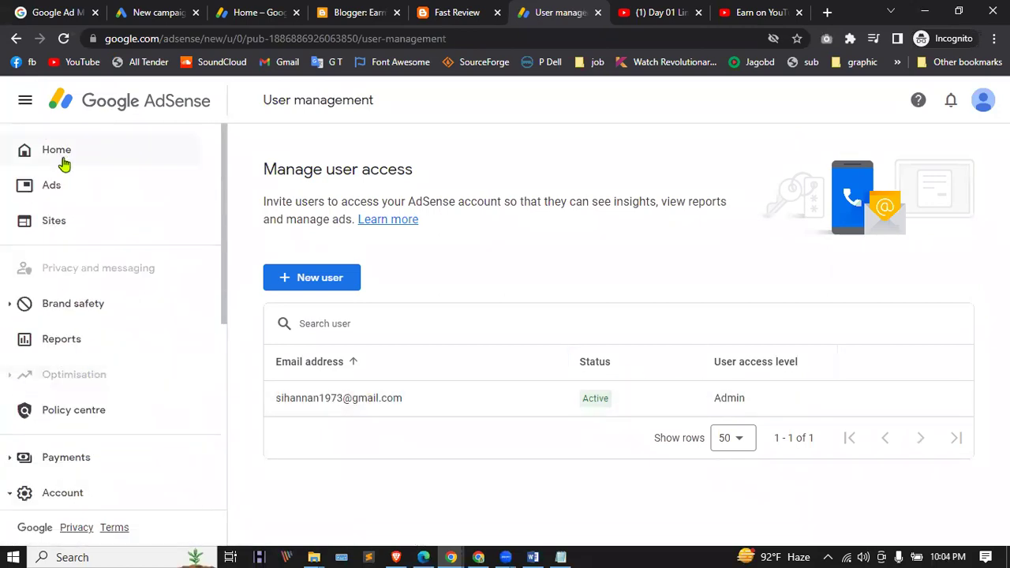
{"action": "left_click", "coordinate": [41, 187]}
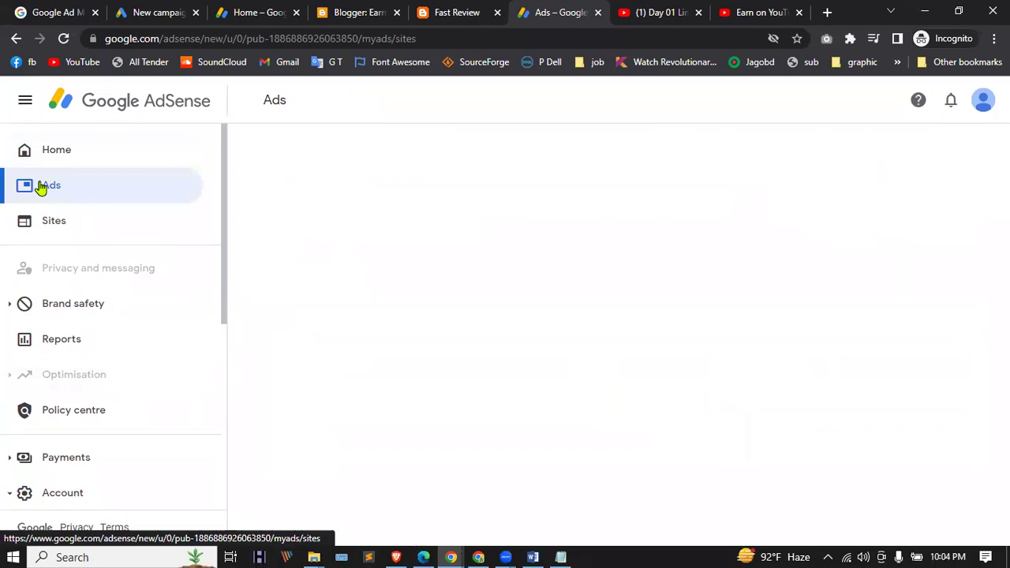
{"action": "scroll", "coordinate": [599, 422], "scroll_direction": "down", "scroll_amount": 1}
{"action": "scroll", "coordinate": [473, 363], "scroll_direction": "up", "scroll_amount": 1}
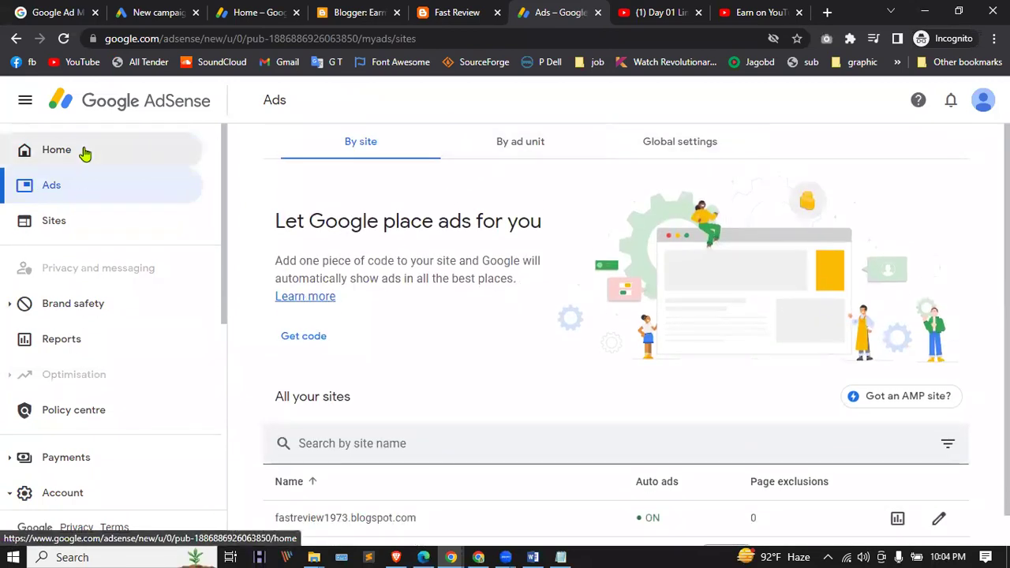
Step: Connect fastreview1973.blogspot.com through the Home card and request its site review
{"action": "left_click", "coordinate": [85, 153]}
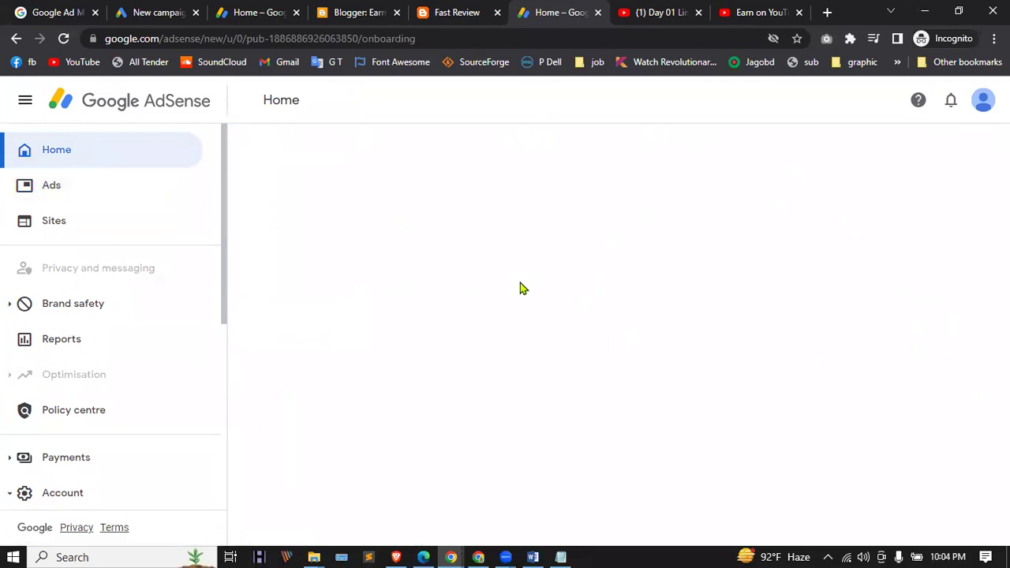
{"action": "scroll", "coordinate": [410, 236], "scroll_direction": "down", "scroll_amount": 2}
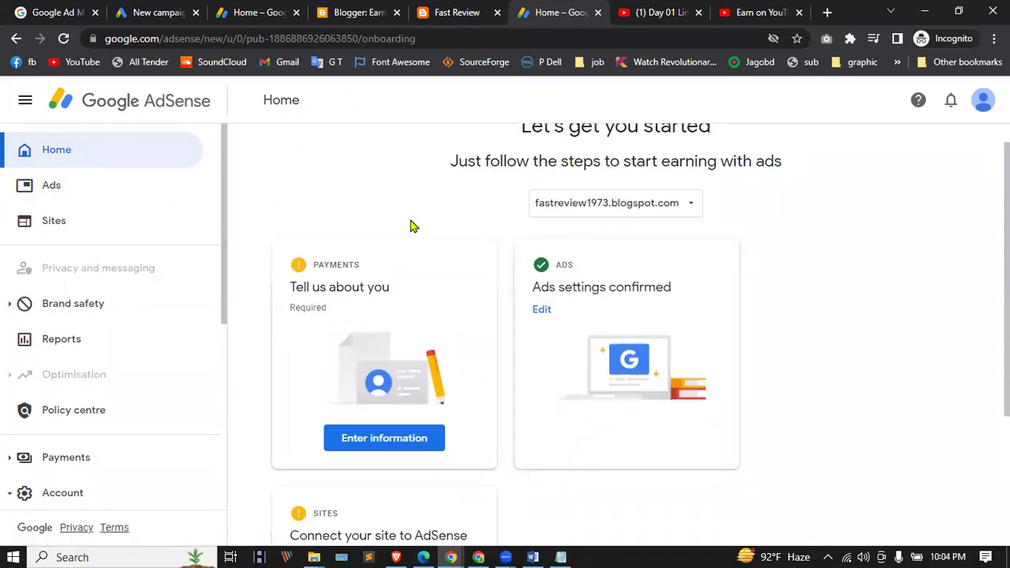
{"action": "scroll", "coordinate": [631, 266], "scroll_direction": "down", "scroll_amount": 2}
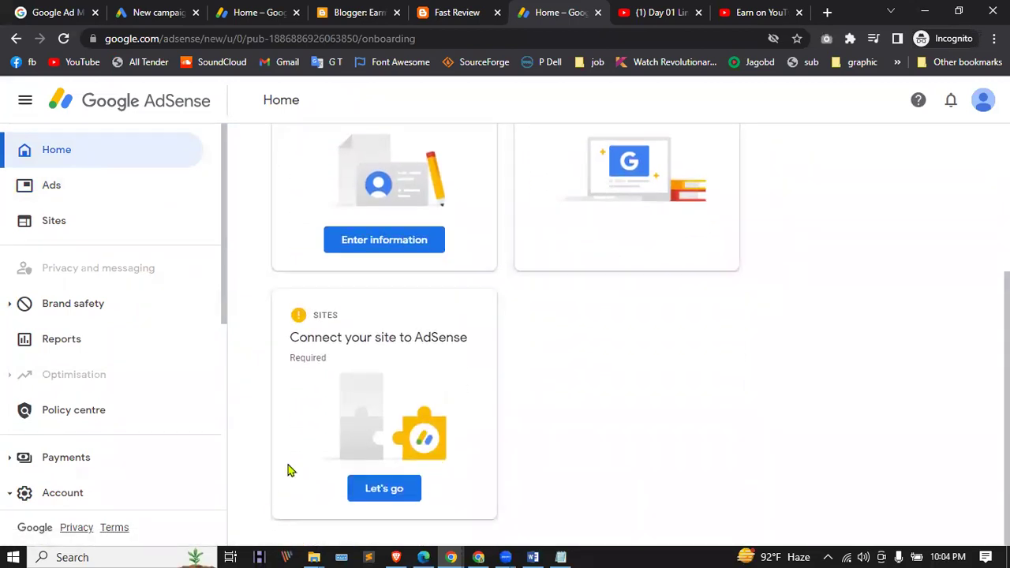
{"action": "left_click", "coordinate": [401, 488]}
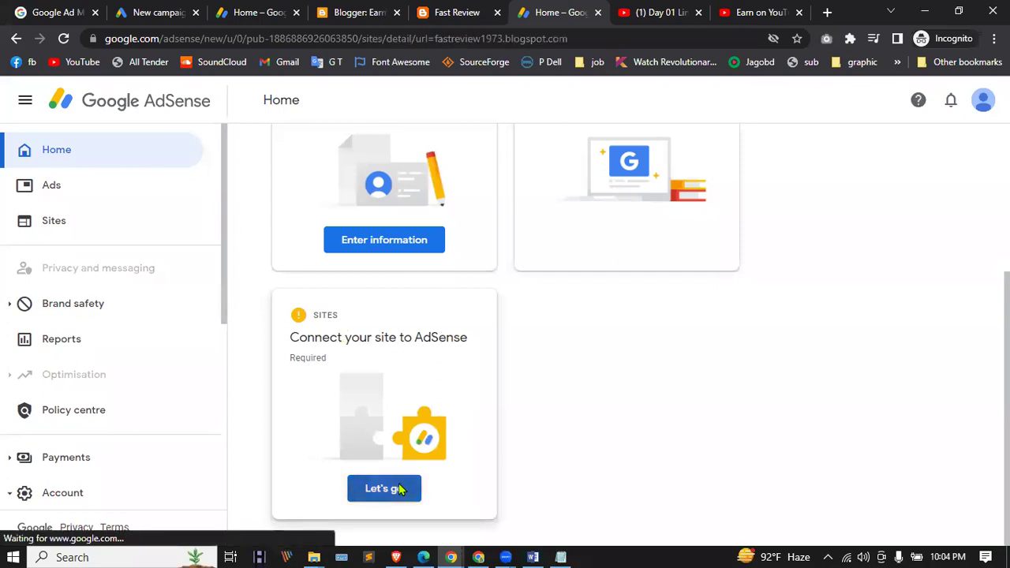
{"action": "left_click", "coordinate": [733, 368]}
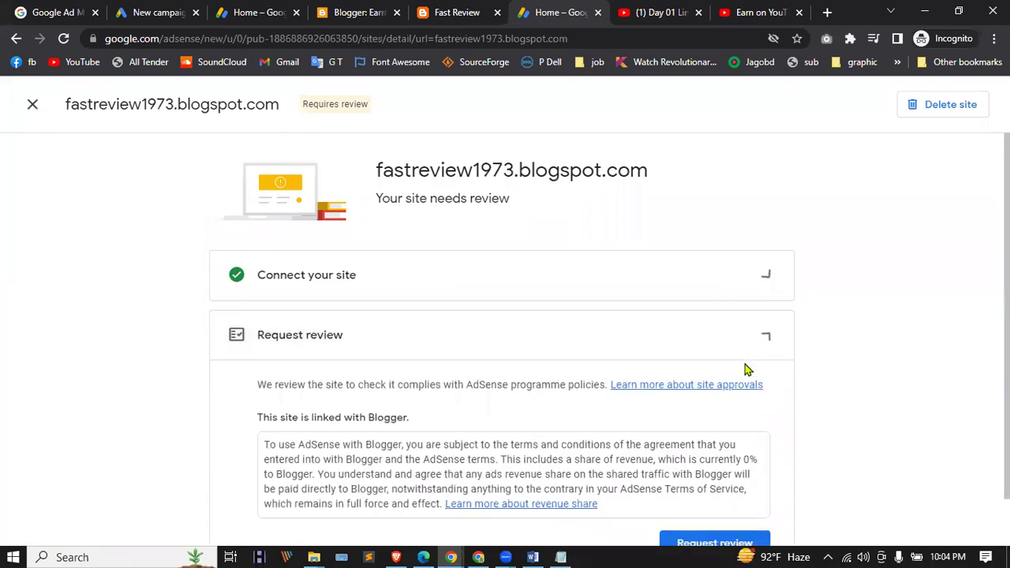
{"action": "scroll", "coordinate": [648, 330], "scroll_direction": "down", "scroll_amount": 1}
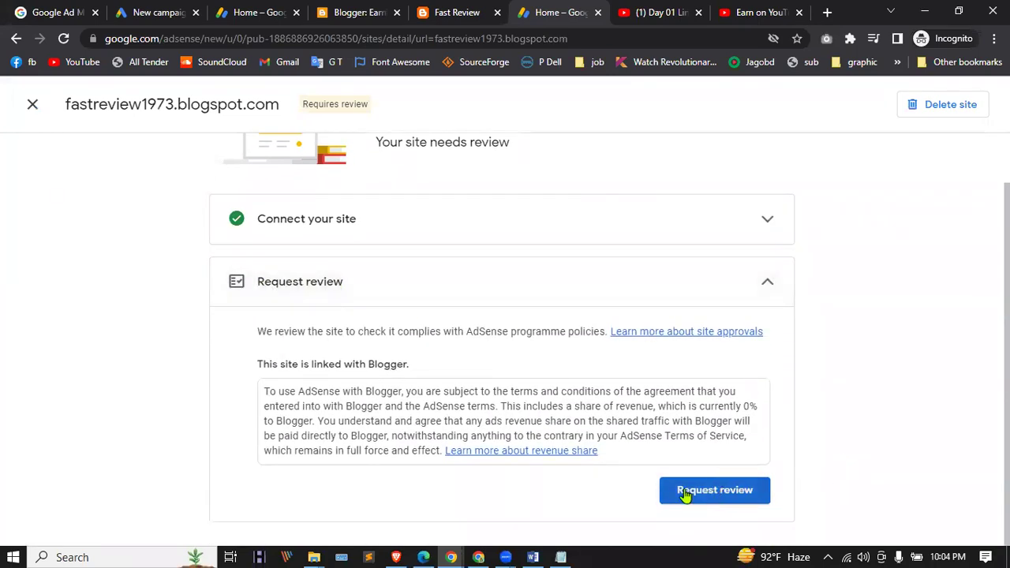
{"action": "left_click", "coordinate": [726, 491]}
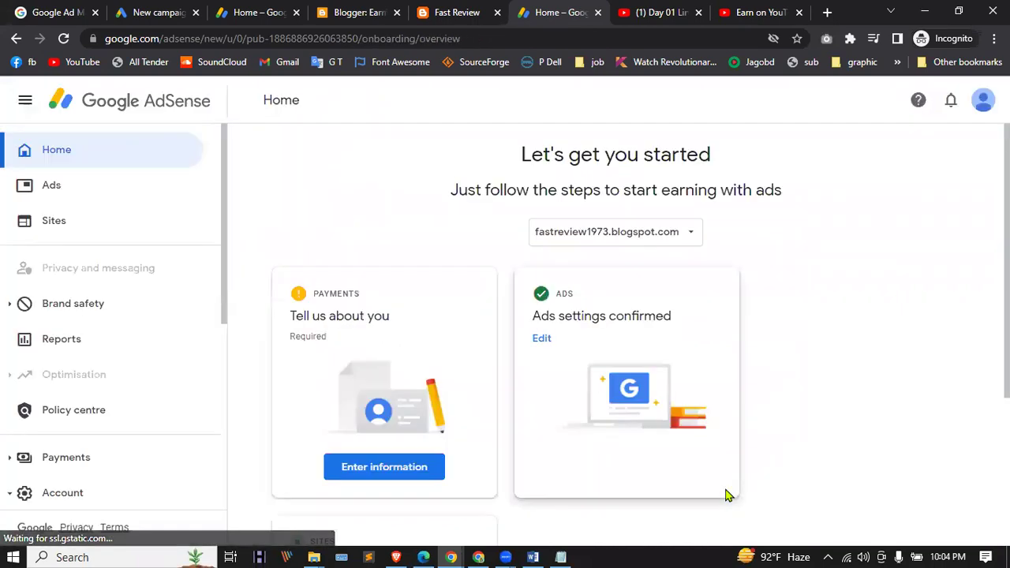
{"action": "scroll", "coordinate": [551, 363], "scroll_direction": "down", "scroll_amount": 3}
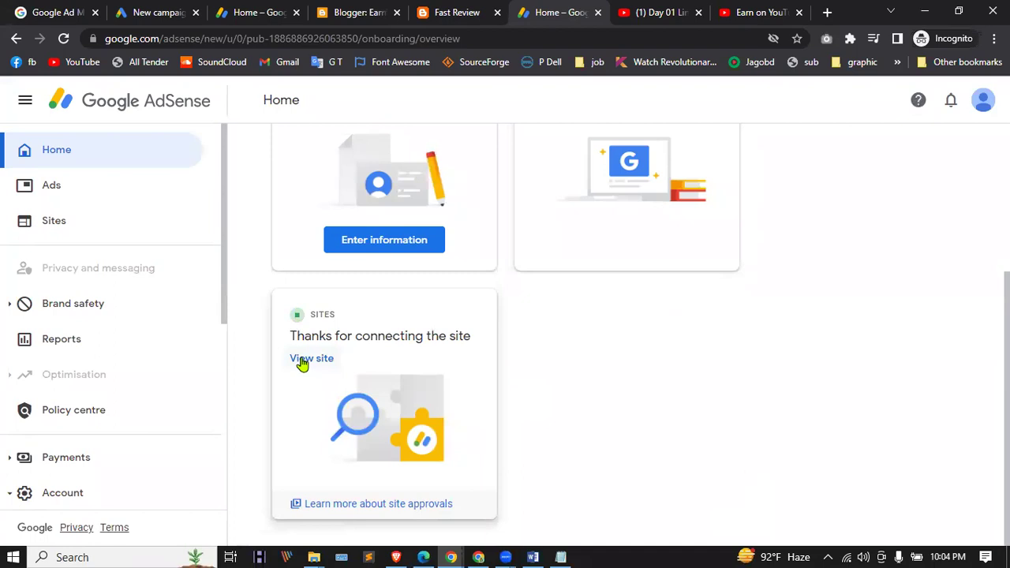
Step: Look over the Sites and Ads pages, then return to the Home overview
{"action": "left_click", "coordinate": [38, 216]}
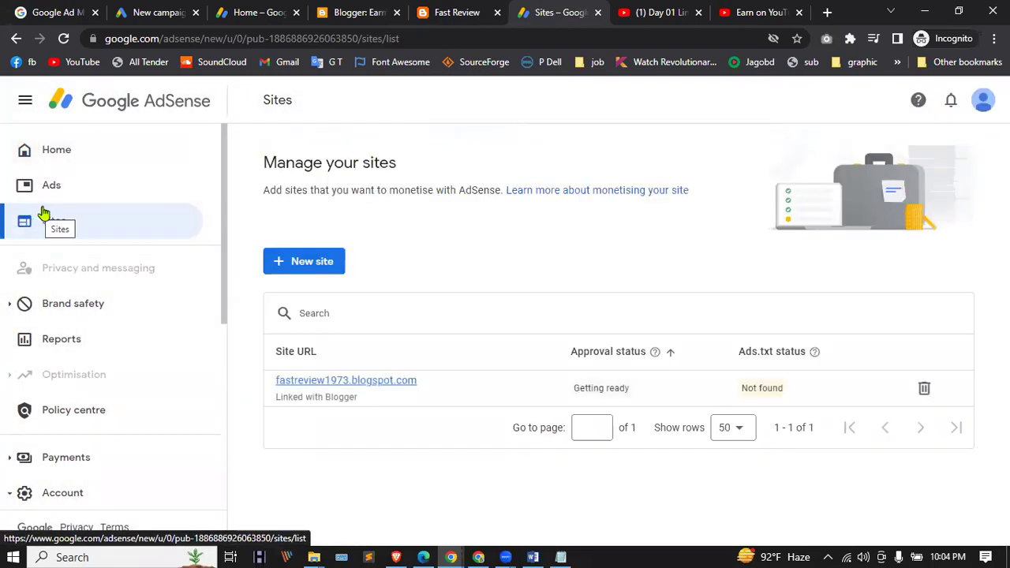
{"action": "left_click", "coordinate": [51, 191]}
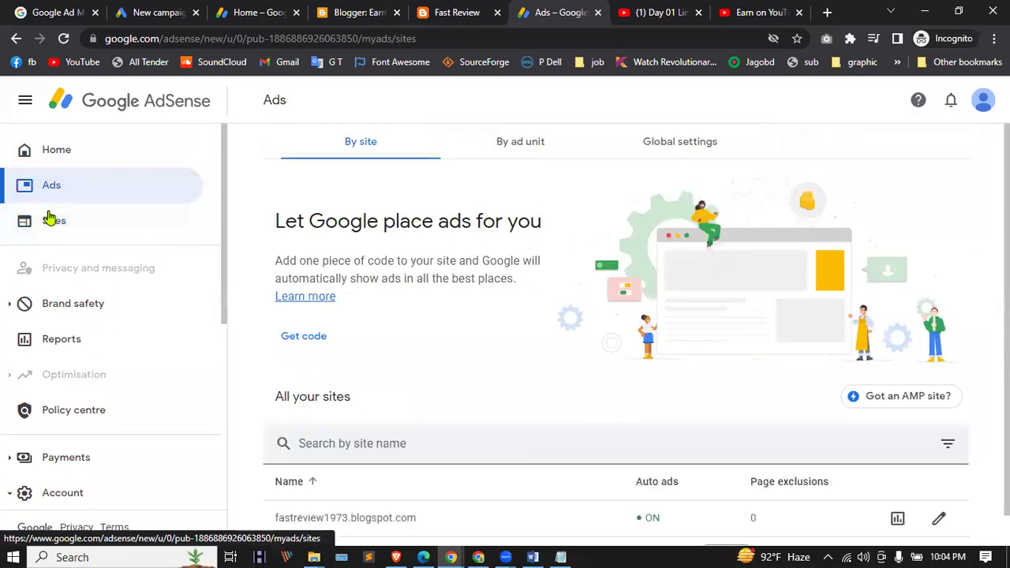
{"action": "left_click", "coordinate": [49, 223]}
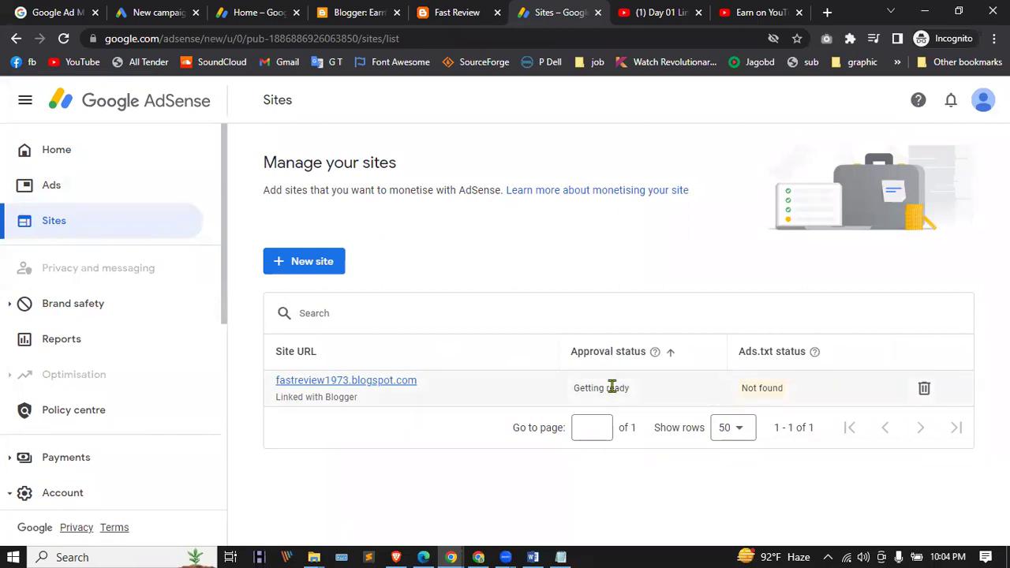
{"action": "left_click", "coordinate": [71, 159]}
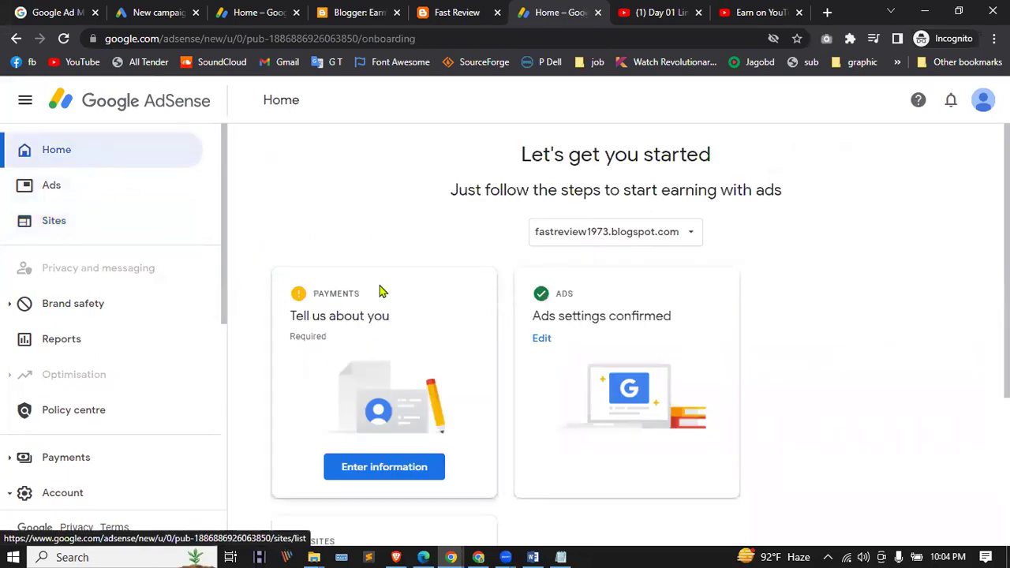
{"action": "scroll", "coordinate": [379, 291], "scroll_direction": "down", "scroll_amount": 3}
{"action": "scroll", "coordinate": [379, 291], "scroll_direction": "up", "scroll_amount": 3}
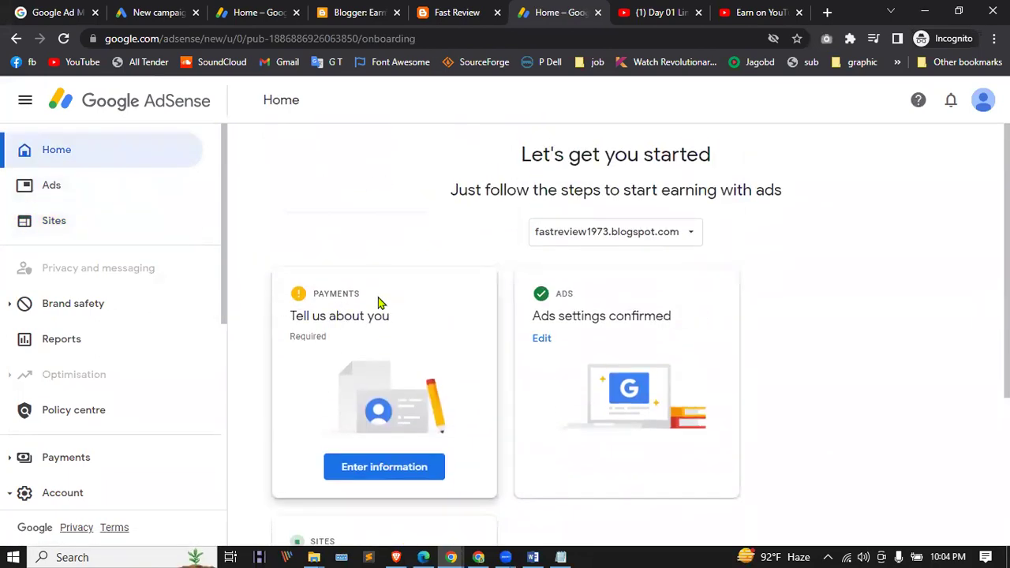
Step: Confirm the site shows Getting ready with review requested, then bring up the Fast Review blog
{"action": "scroll", "coordinate": [401, 289], "scroll_direction": "down", "scroll_amount": 3}
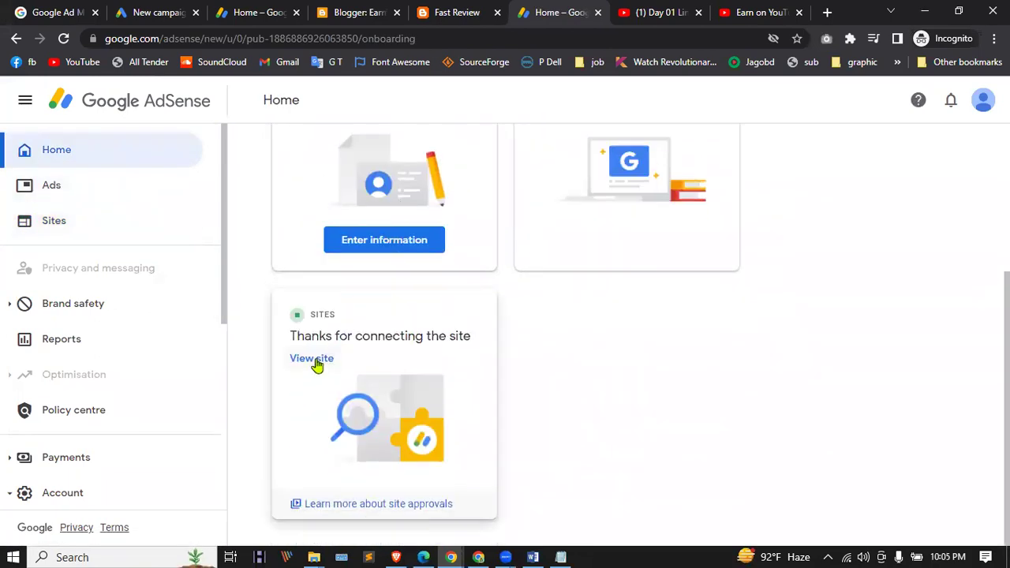
{"action": "left_click", "coordinate": [314, 360]}
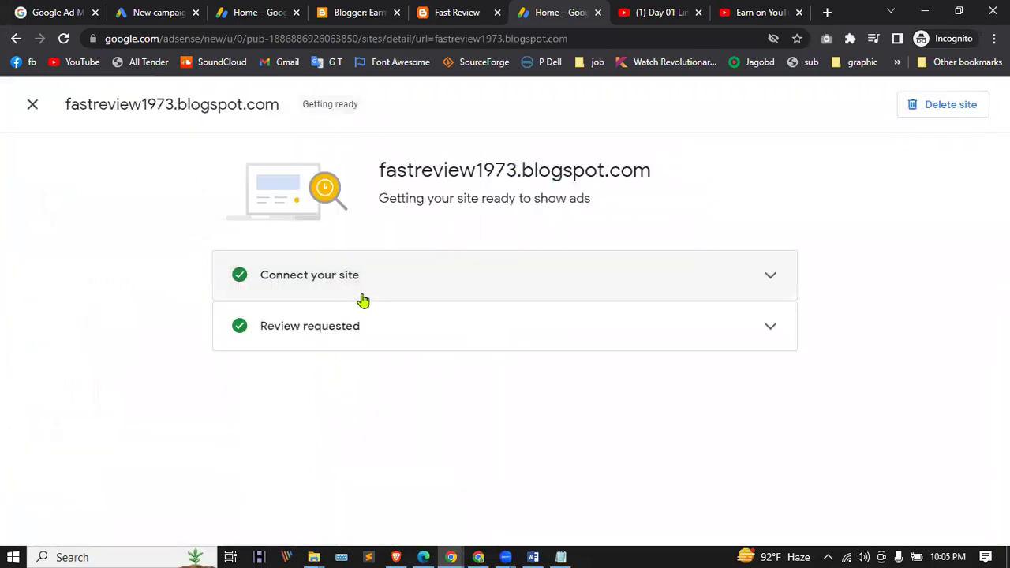
{"action": "left_click", "coordinate": [508, 334]}
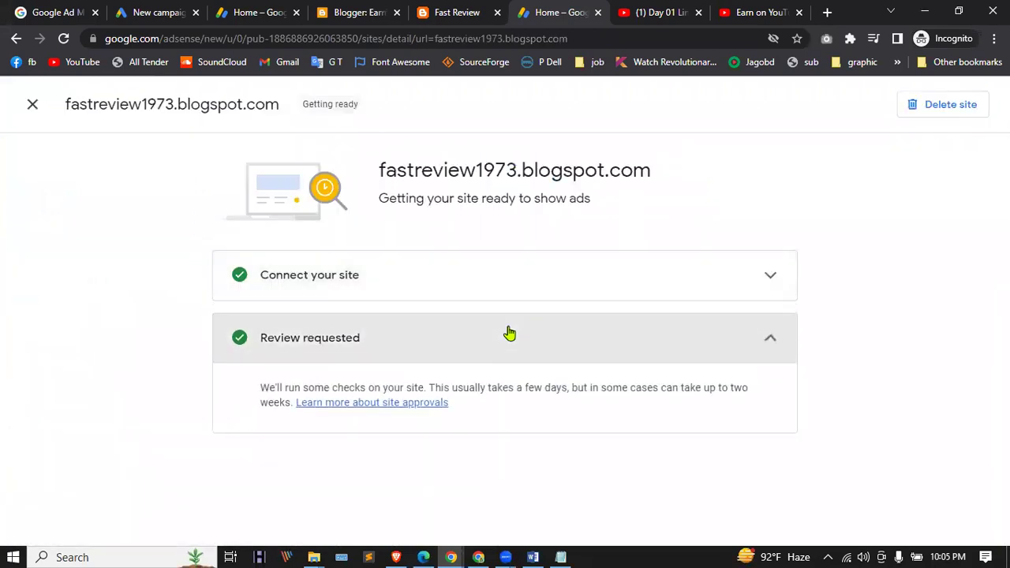
{"action": "left_click", "coordinate": [521, 287]}
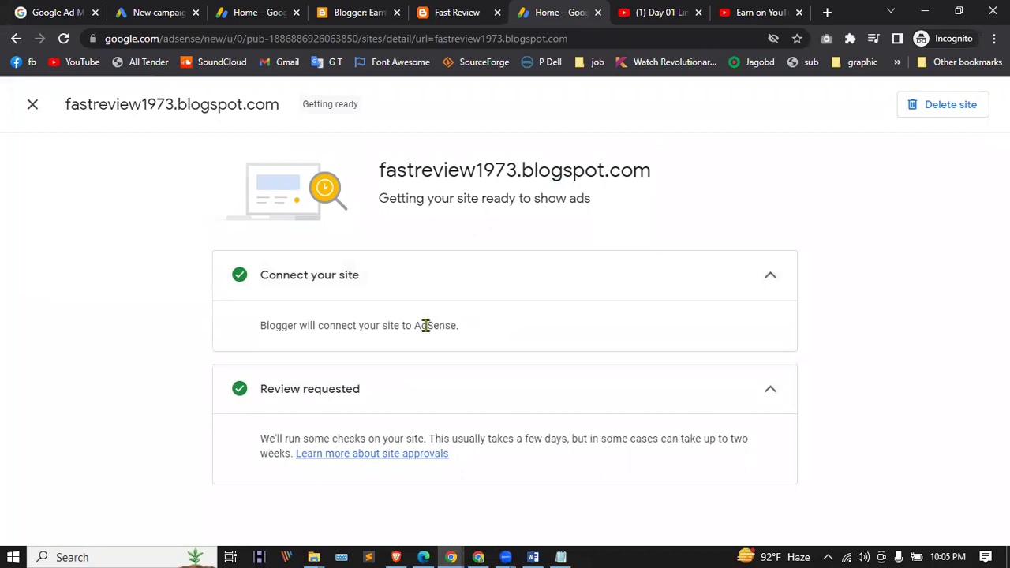
{"action": "left_click", "coordinate": [32, 106]}
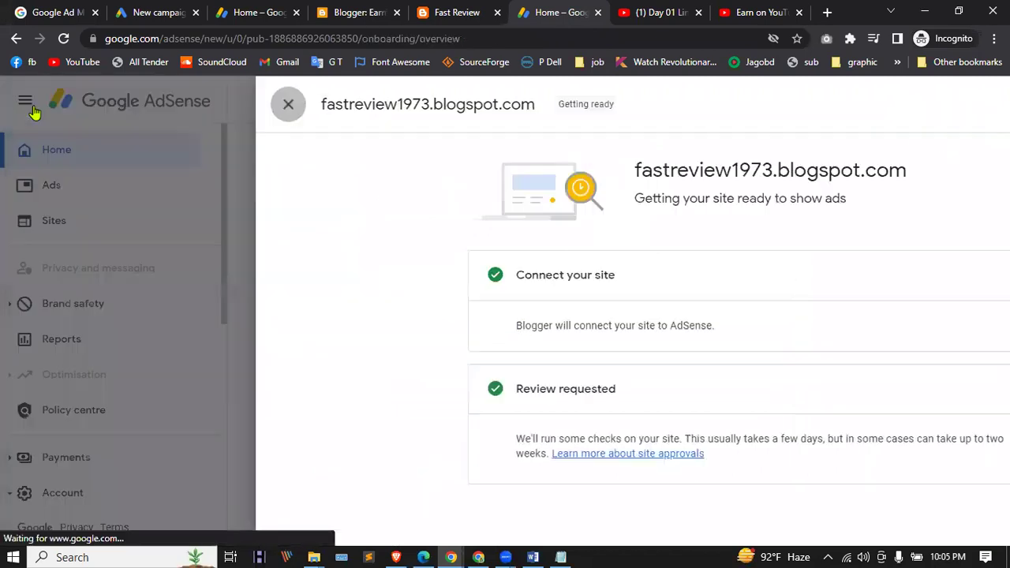
{"action": "left_click", "coordinate": [63, 39]}
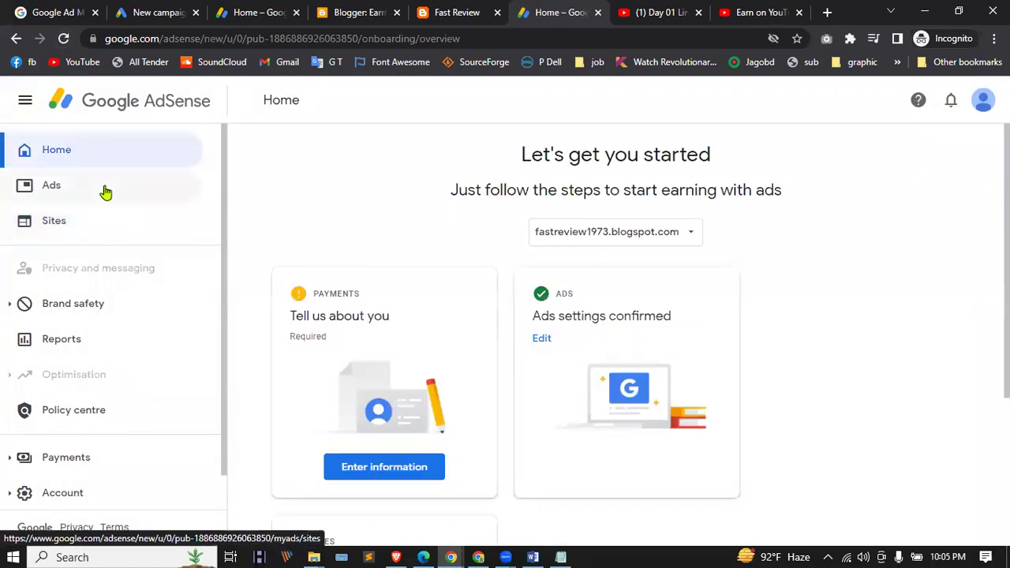
{"action": "left_click", "coordinate": [465, 12]}
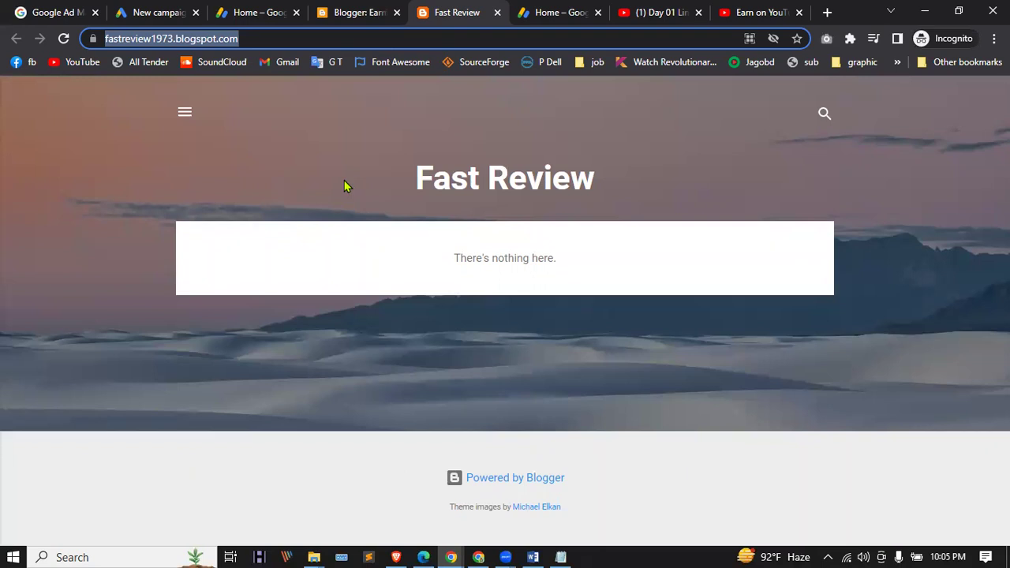
Step: Compare the AdSense Home and Fast Review tabs, then place a new blank tab beside Fast Review
{"action": "left_click", "coordinate": [548, 9]}
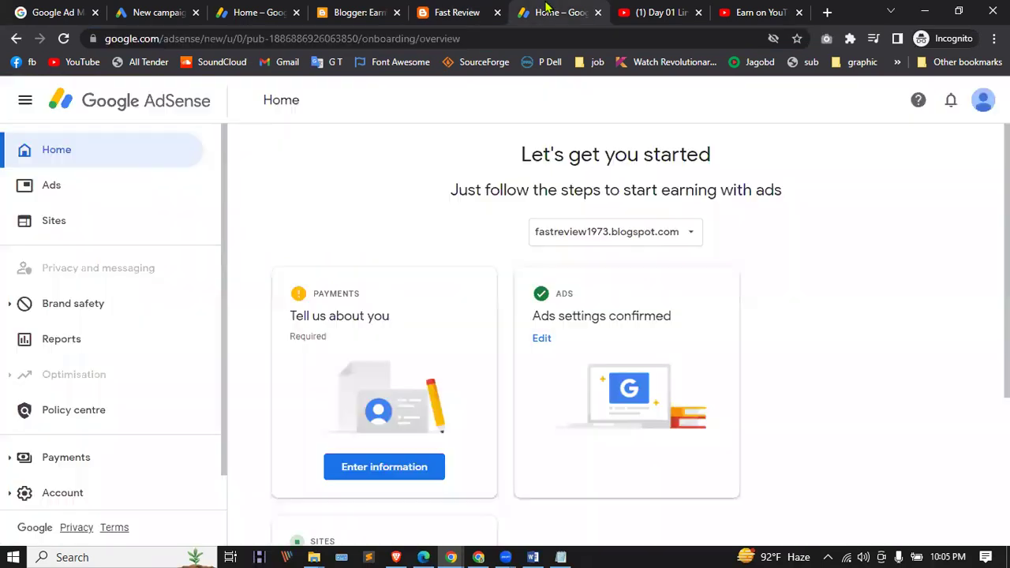
{"action": "left_click", "coordinate": [450, 9]}
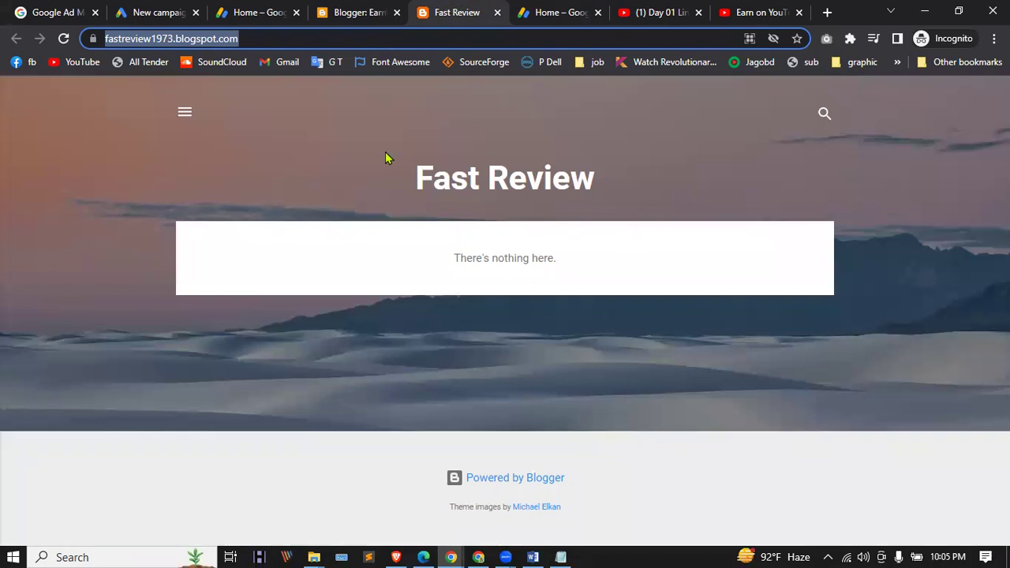
{"action": "left_click", "coordinate": [560, 8]}
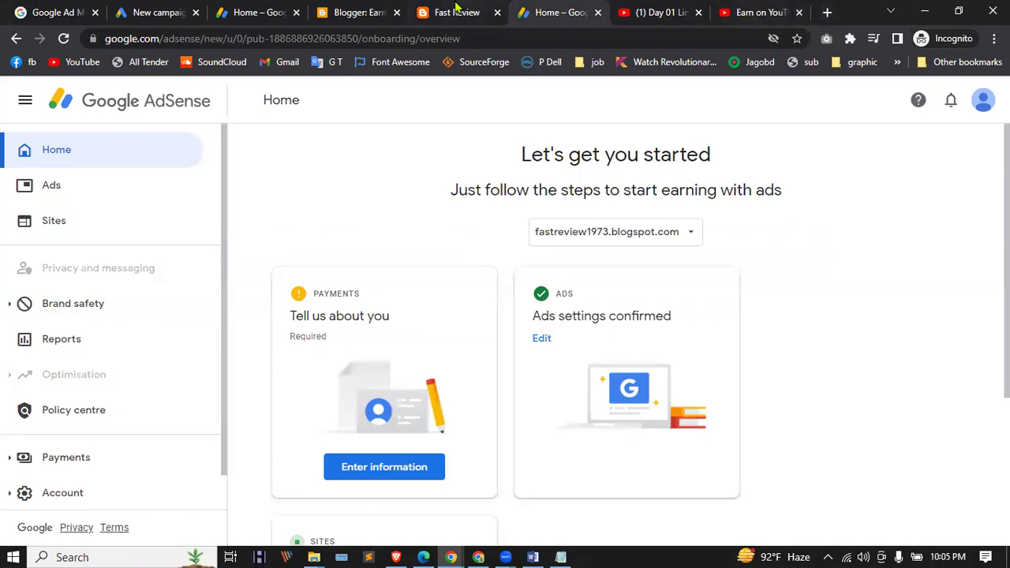
{"action": "left_click", "coordinate": [455, 8]}
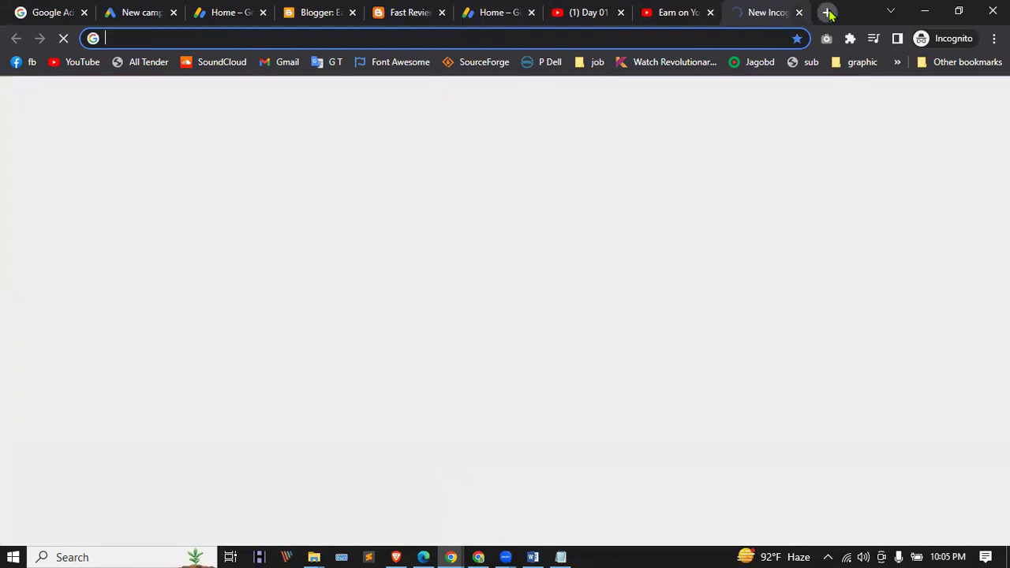
{"action": "left_click", "coordinate": [827, 12]}
{"action": "left_click_drag", "start_coordinate": [742, 14], "coordinate": [474, 22]}
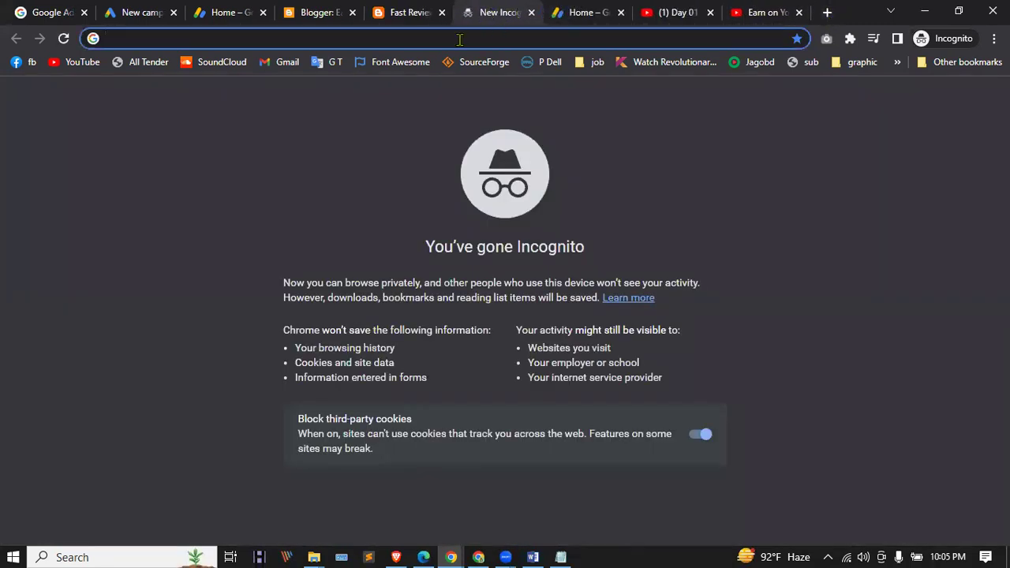
Step: Search for 'google search console' and open the Search Console Tools welcome page via Start now
{"action": "type", "text": "se"}
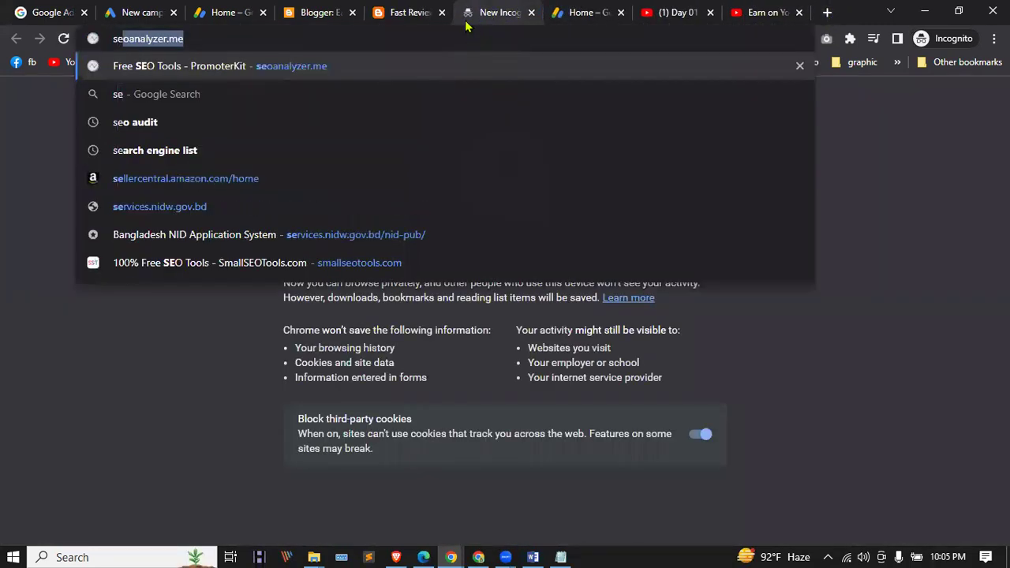
{"action": "type", "text": "ar"}
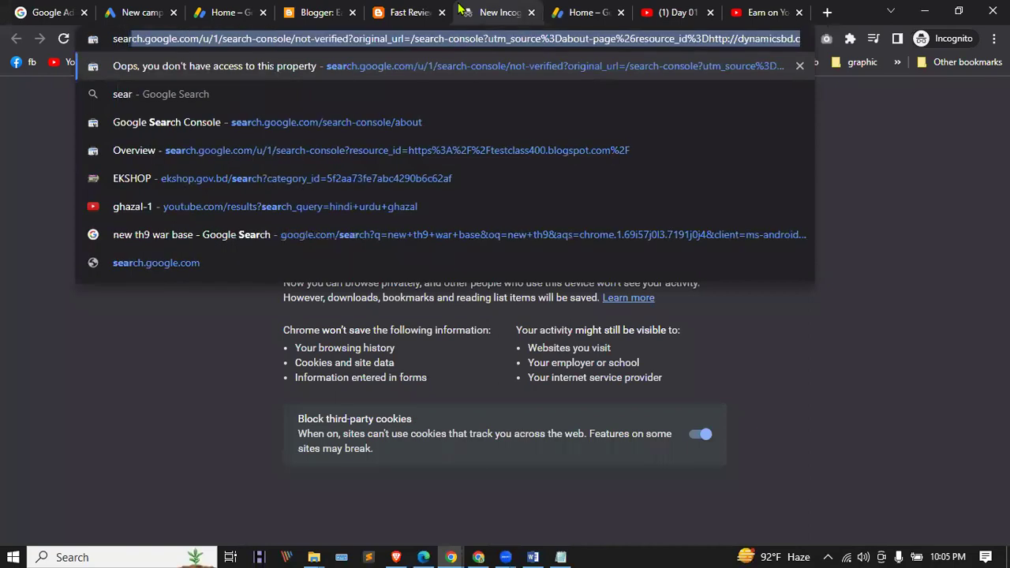
{"action": "key", "text": "Right"}
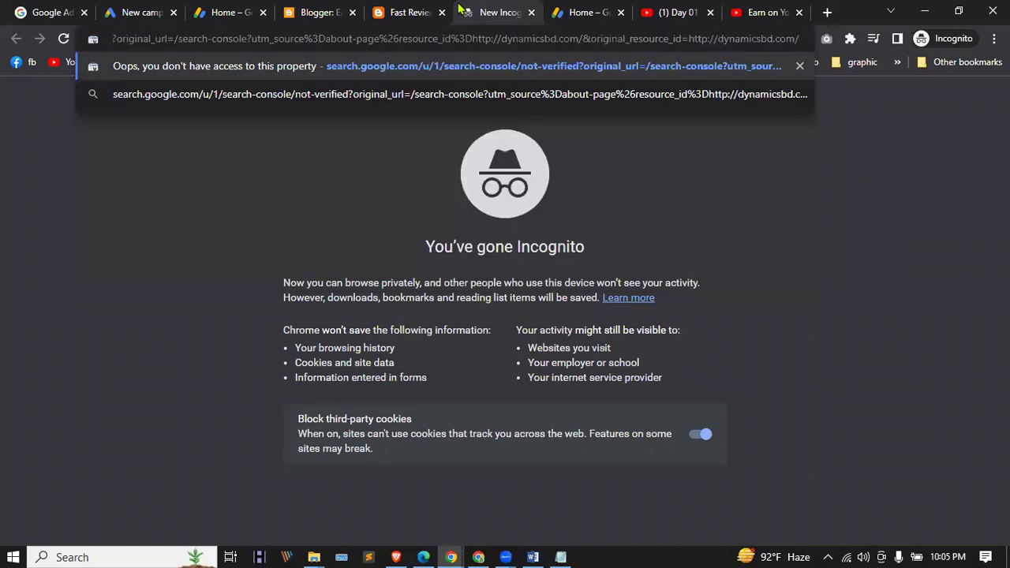
{"action": "key", "text": "ctrl+a"}
{"action": "type", "text": "google se"}
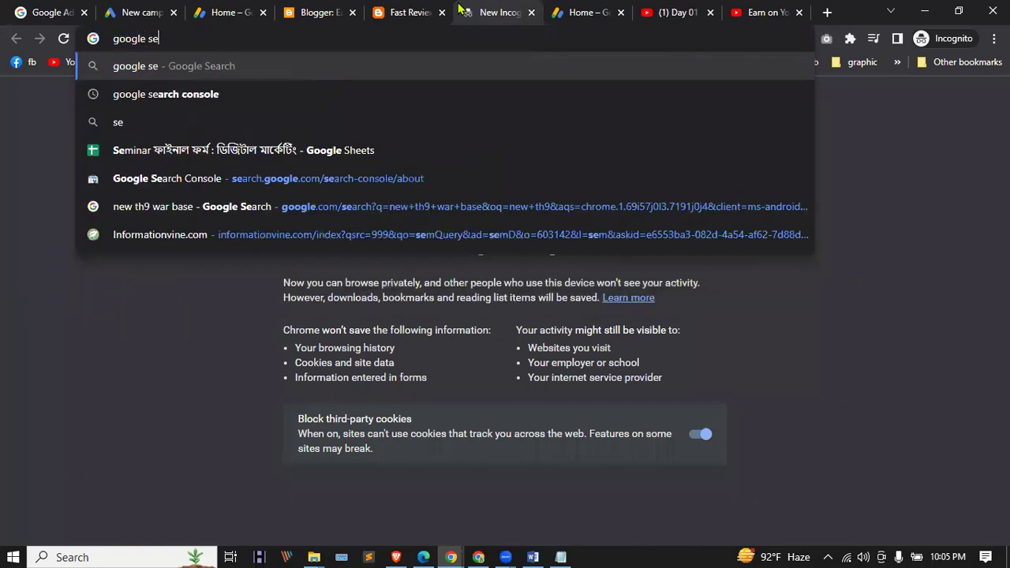
{"action": "key", "text": "Down"}
{"action": "key", "text": "Return"}
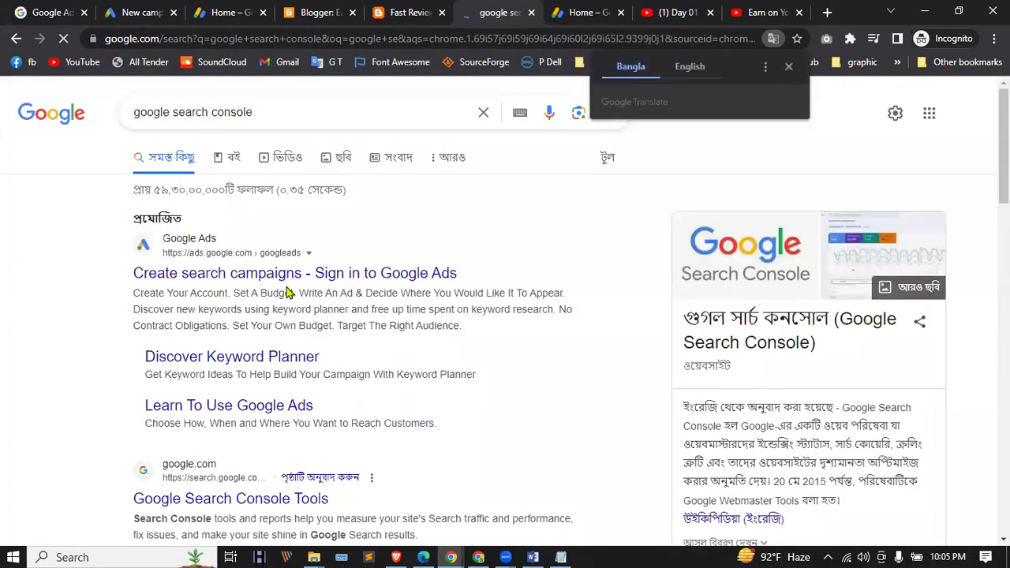
{"action": "scroll", "coordinate": [158, 289], "scroll_direction": "down", "scroll_amount": 2}
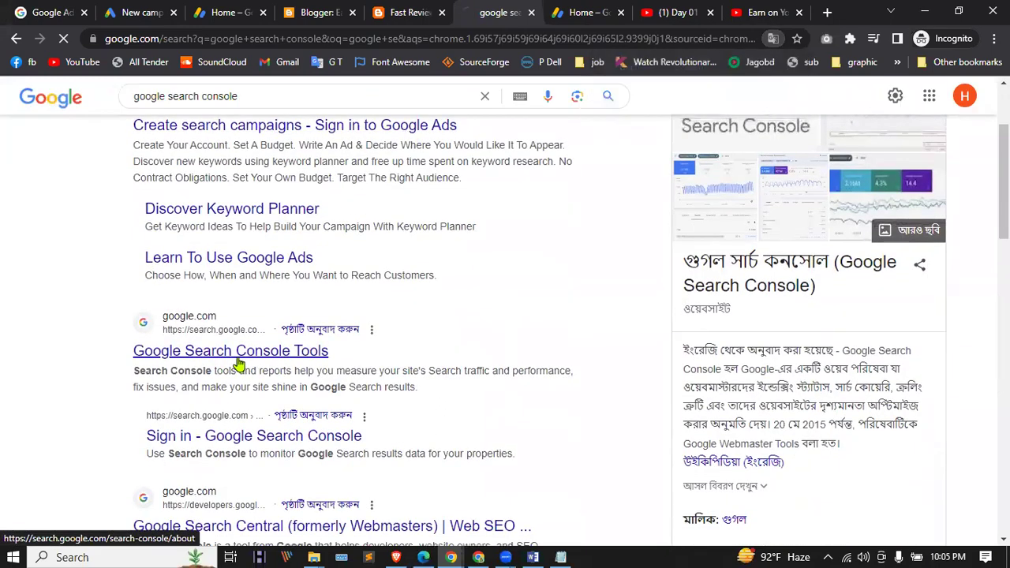
{"action": "left_click", "coordinate": [239, 352]}
{"action": "left_click", "coordinate": [205, 420]}
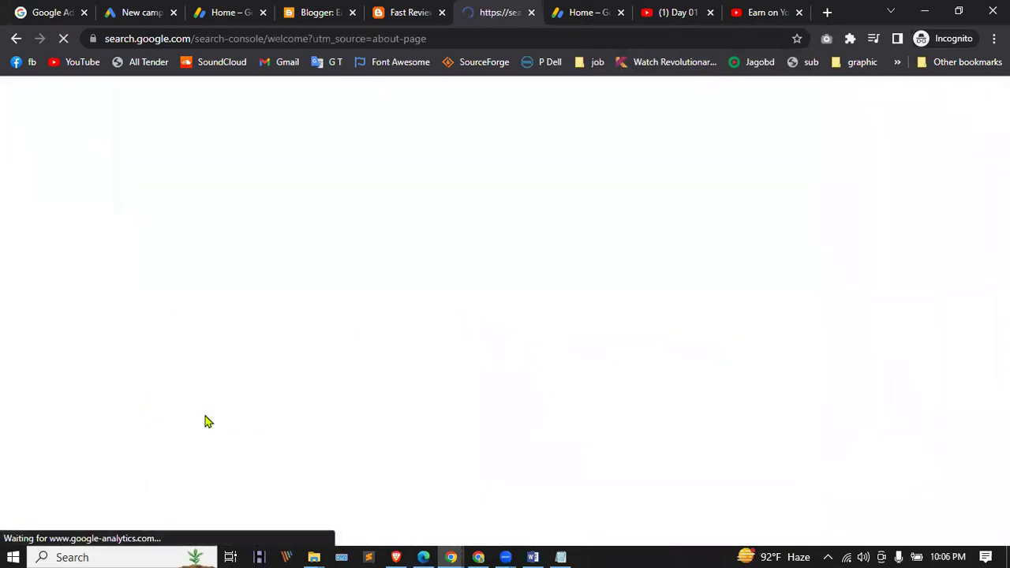
{"action": "scroll", "coordinate": [399, 269], "scroll_direction": "down", "scroll_amount": 1}
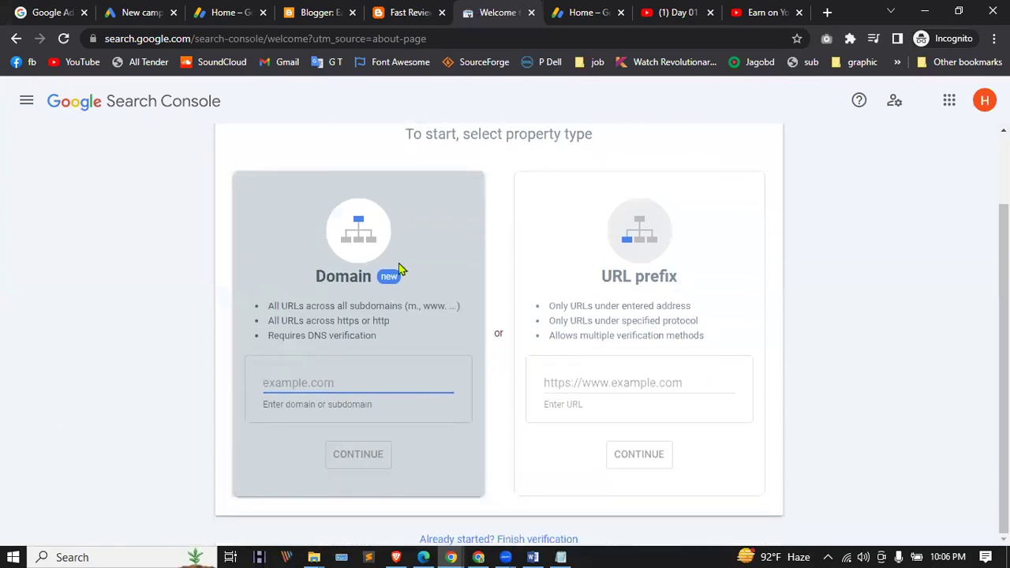
{"action": "left_click", "coordinate": [629, 391]}
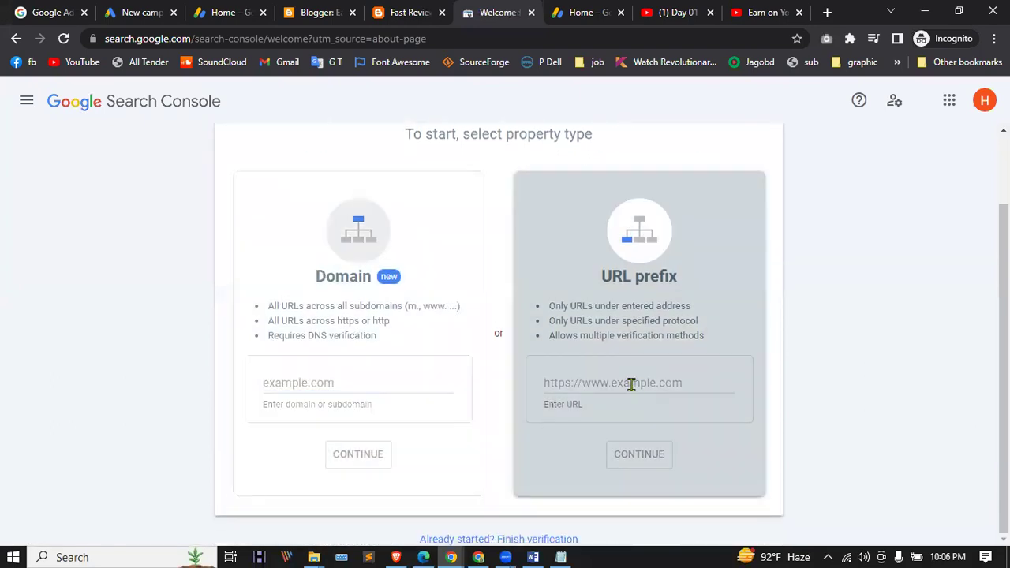
{"action": "left_click", "coordinate": [371, 10]}
{"action": "left_click", "coordinate": [188, 41]}
{"action": "right_click", "coordinate": [188, 41]}
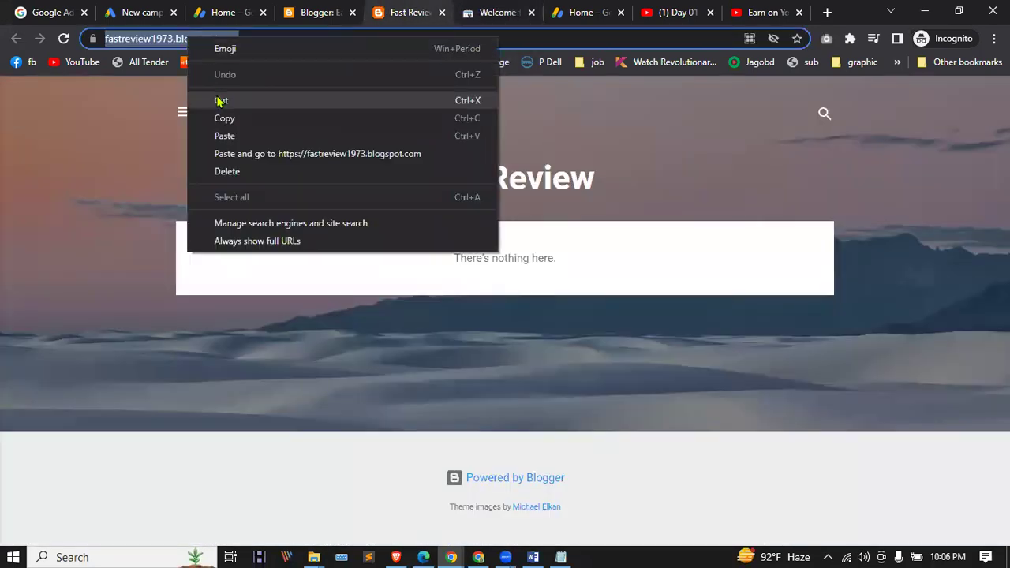
{"action": "left_click", "coordinate": [224, 118]}
{"action": "left_click", "coordinate": [505, 9]}
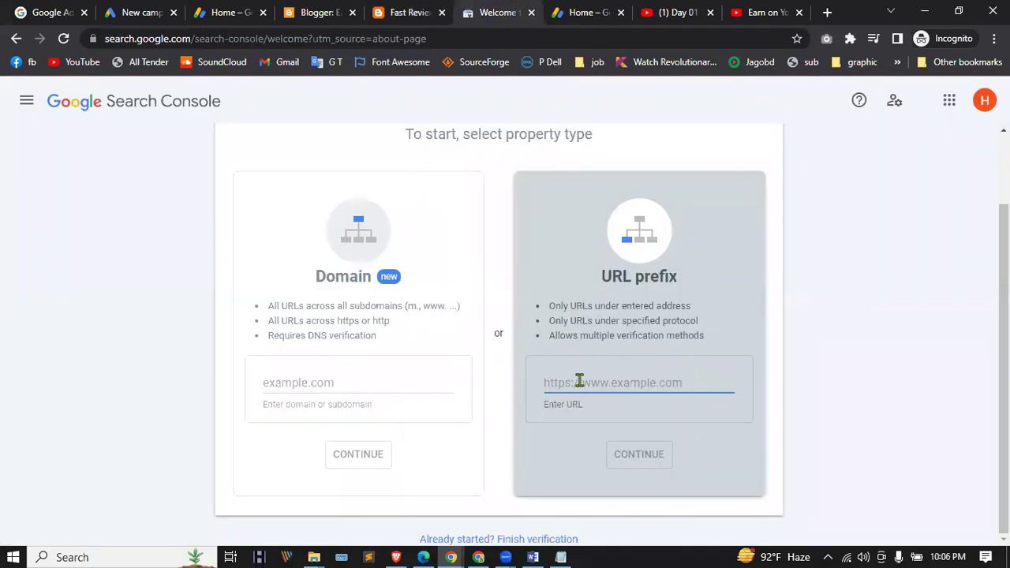
{"action": "key", "text": "ctrl+v"}
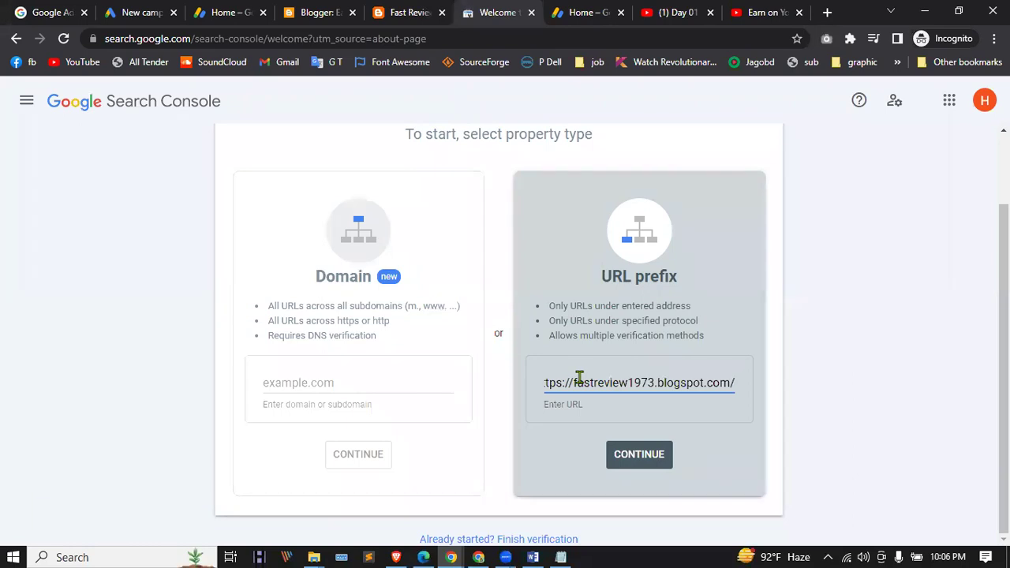
{"action": "left_click", "coordinate": [646, 458]}
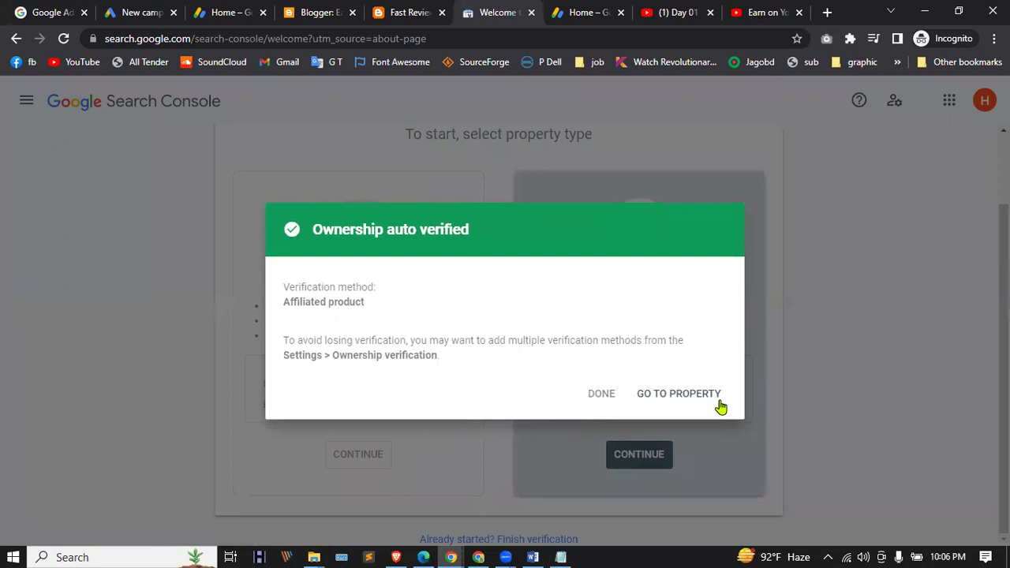
{"action": "left_click", "coordinate": [694, 393]}
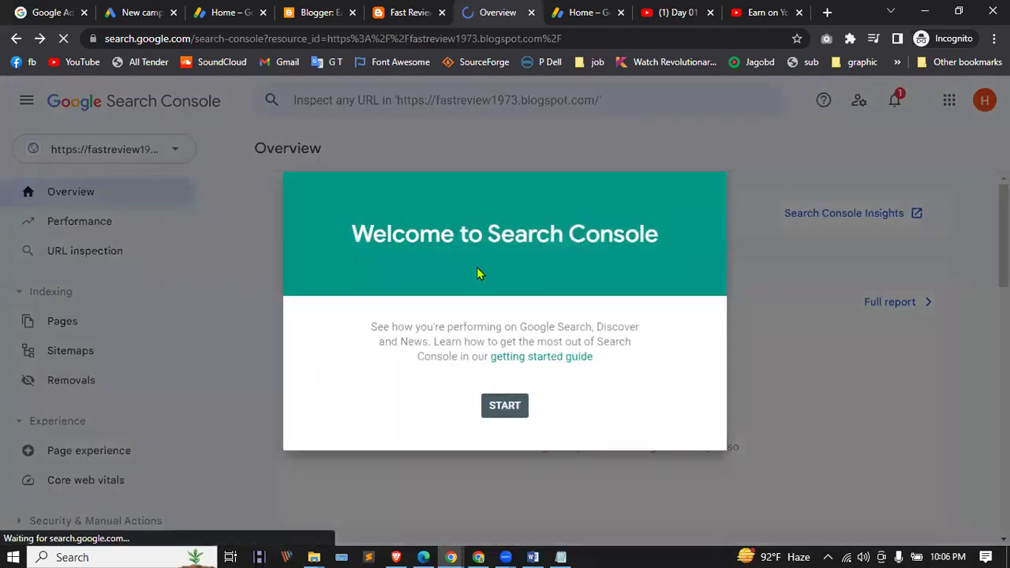
Step: Dismiss the welcome message and Overview tip, then review the property's Overview
{"action": "left_click", "coordinate": [506, 409]}
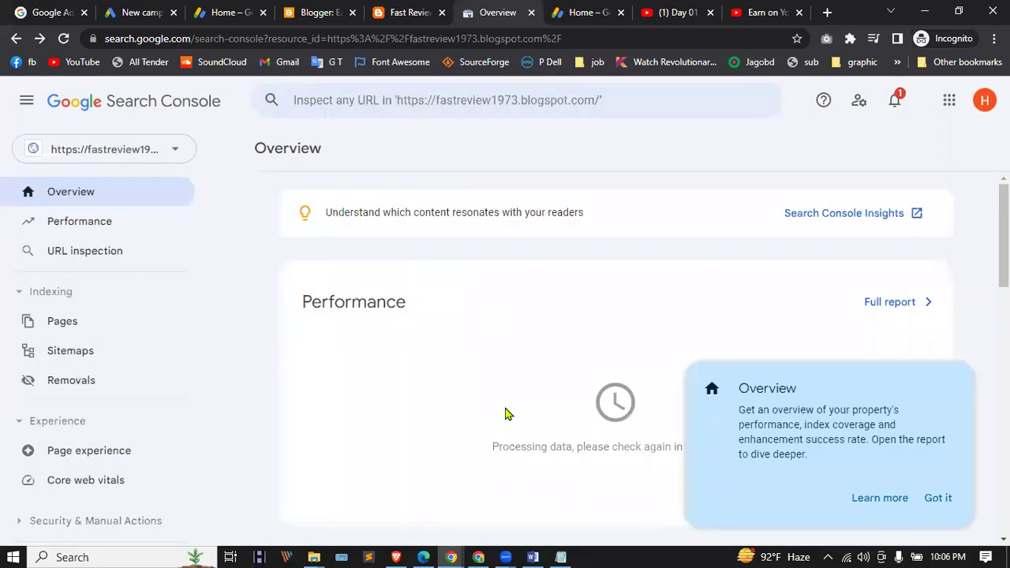
{"action": "left_click", "coordinate": [939, 499]}
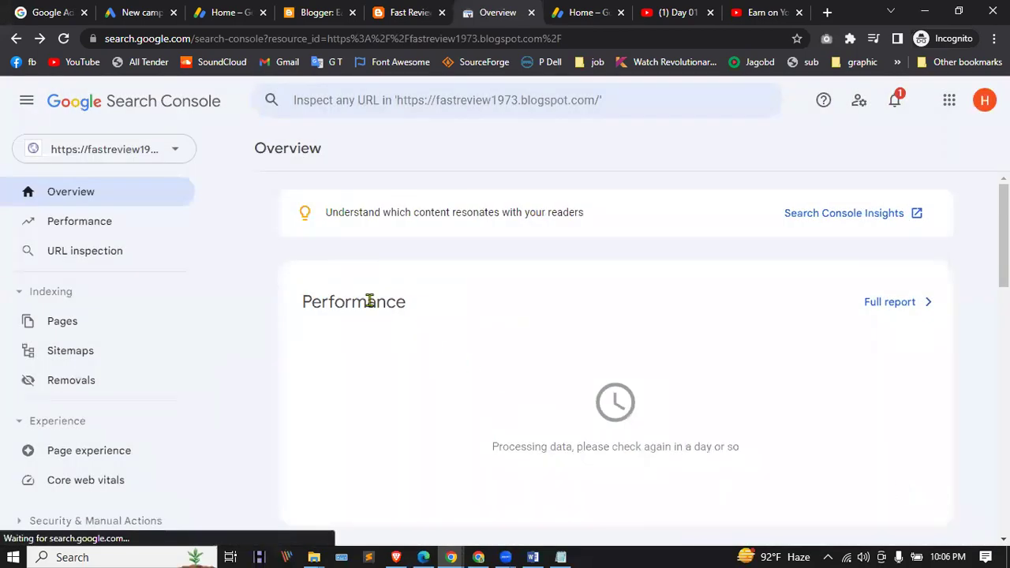
{"action": "scroll", "coordinate": [460, 276], "scroll_direction": "down", "scroll_amount": 10}
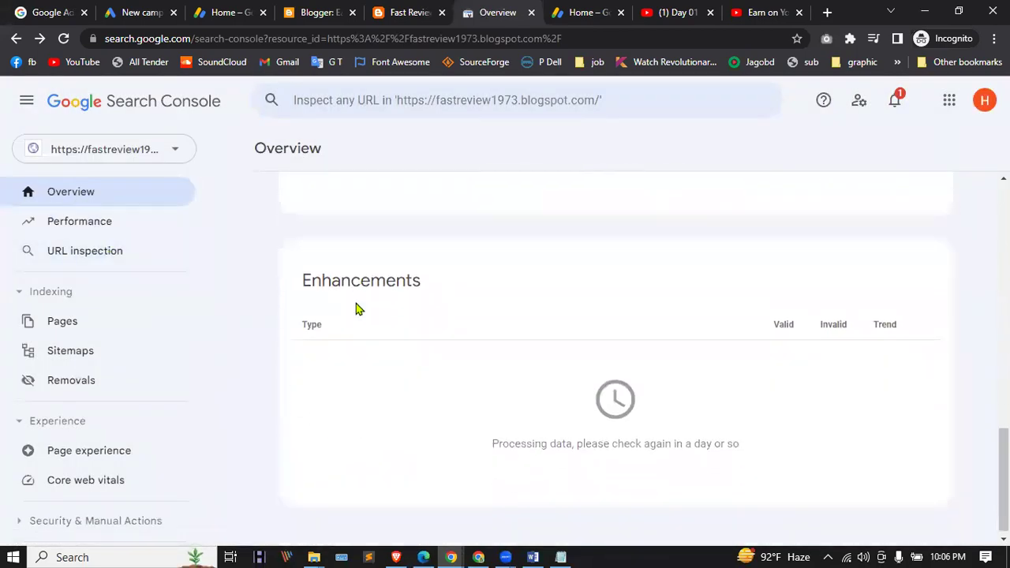
{"action": "scroll", "coordinate": [355, 309], "scroll_direction": "up", "scroll_amount": 10}
Step: Review the Performance report, dismiss its tip, and go to Sitemaps
{"action": "left_click", "coordinate": [115, 224]}
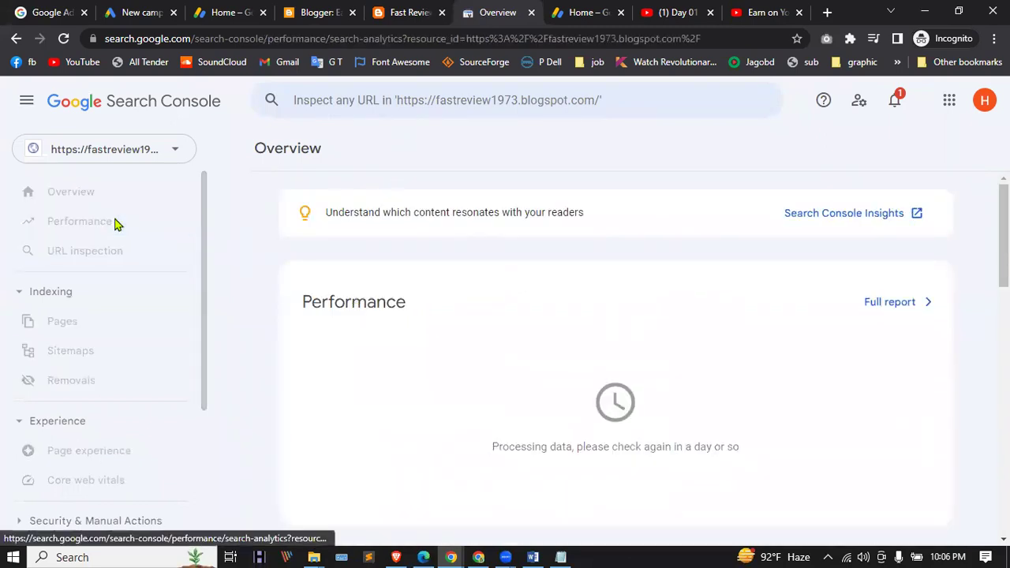
{"action": "scroll", "coordinate": [490, 333], "scroll_direction": "down", "scroll_amount": 3}
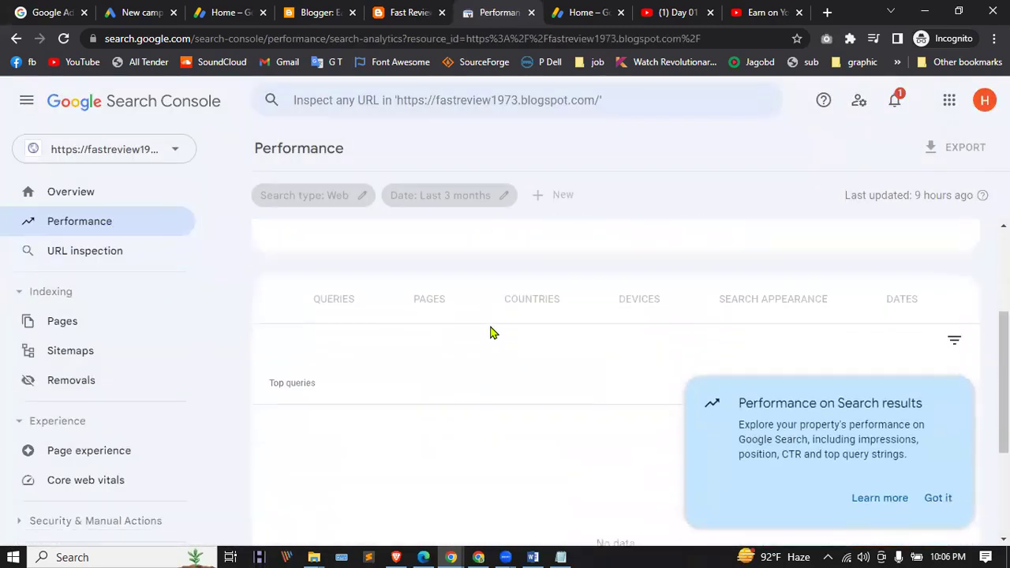
{"action": "scroll", "coordinate": [580, 405], "scroll_direction": "up", "scroll_amount": 3}
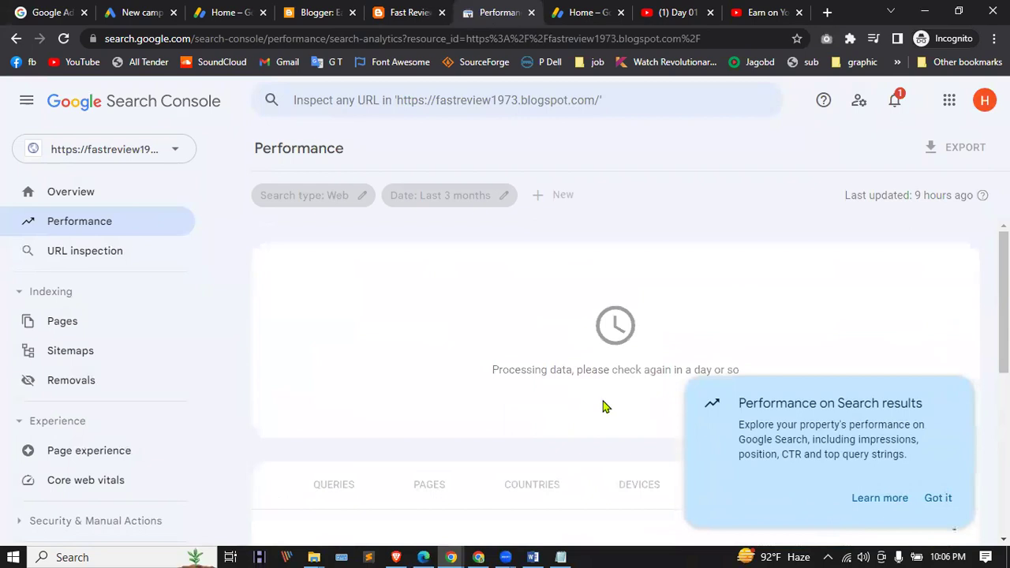
{"action": "left_click", "coordinate": [938, 498]}
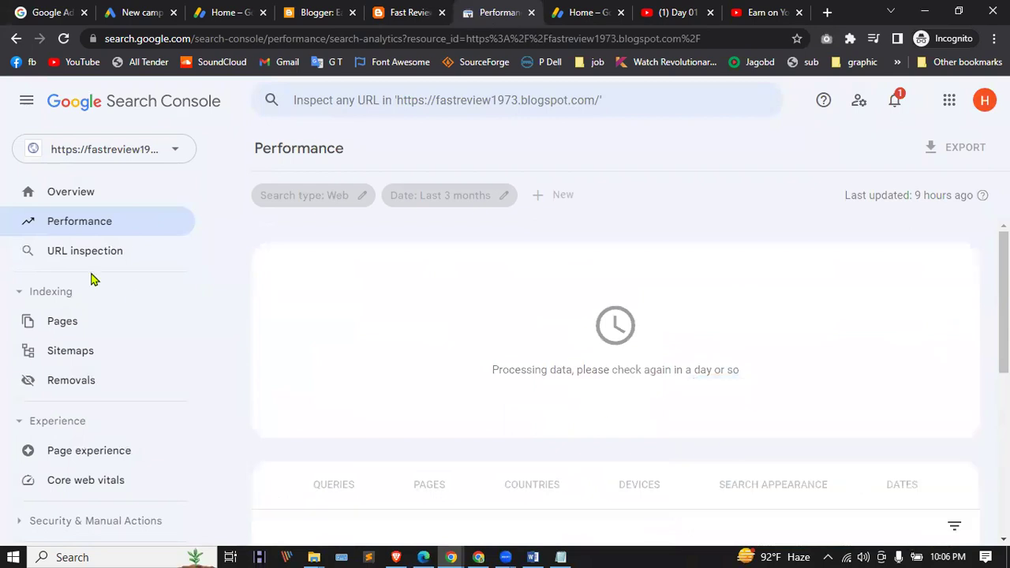
{"action": "left_click", "coordinate": [71, 353]}
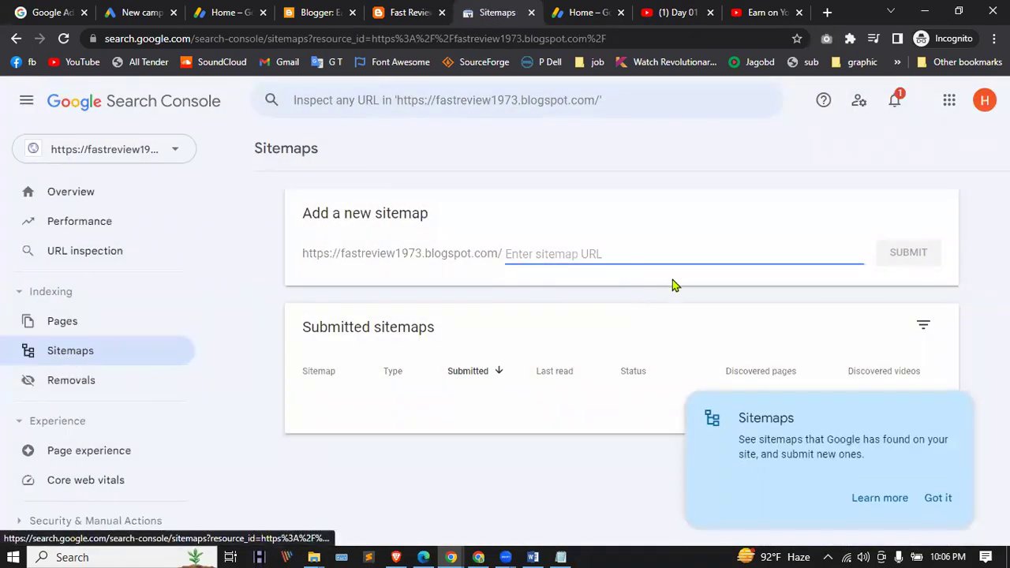
Step: Submit sitemap.xml as a new sitemap and close the submission confirmation
{"action": "left_click", "coordinate": [939, 499]}
{"action": "left_click", "coordinate": [529, 254]}
{"action": "type", "text": "si"}
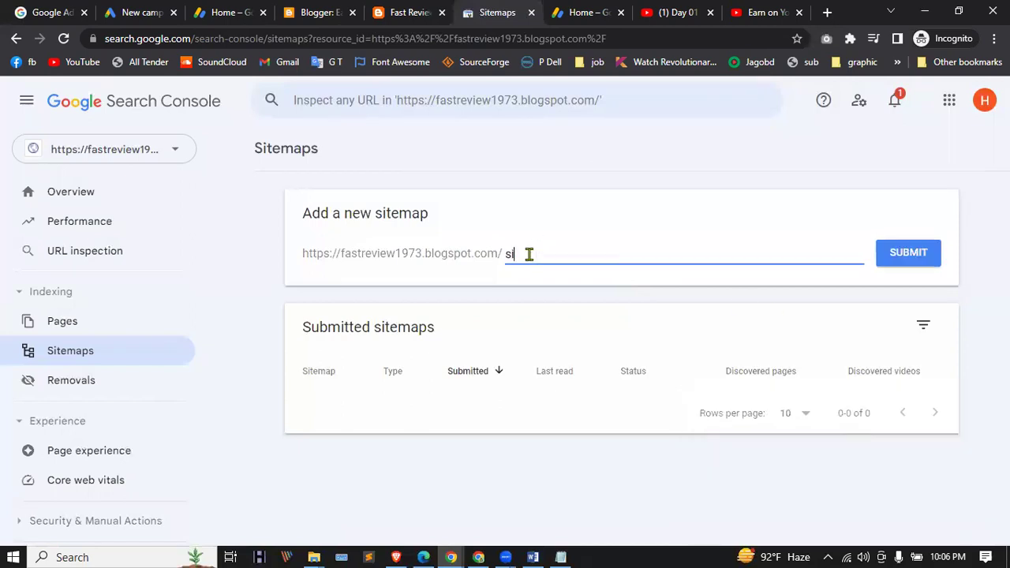
{"action": "type", "text": "temap.xml"}
{"action": "left_click", "coordinate": [921, 249]}
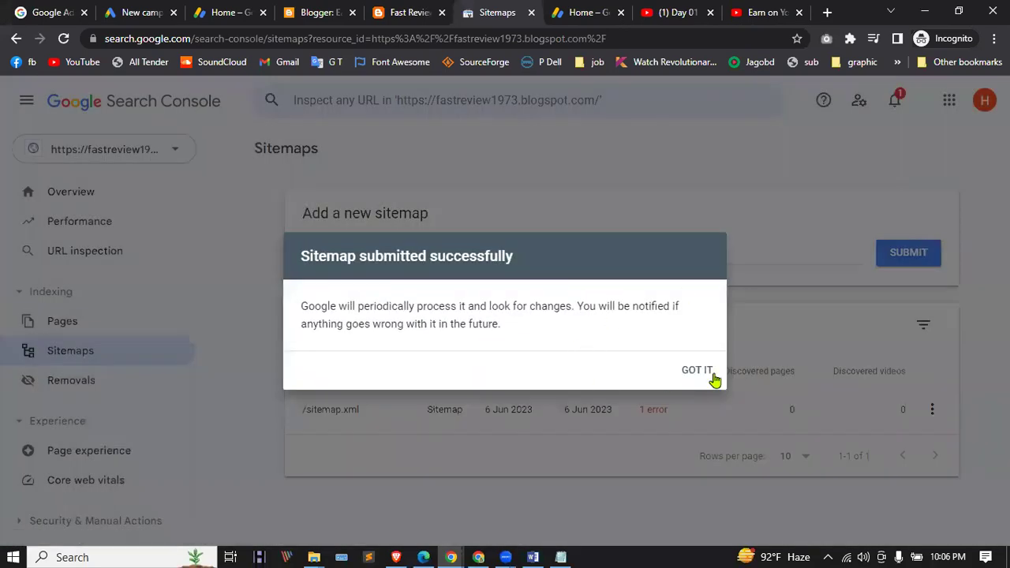
{"action": "left_click", "coordinate": [699, 370]}
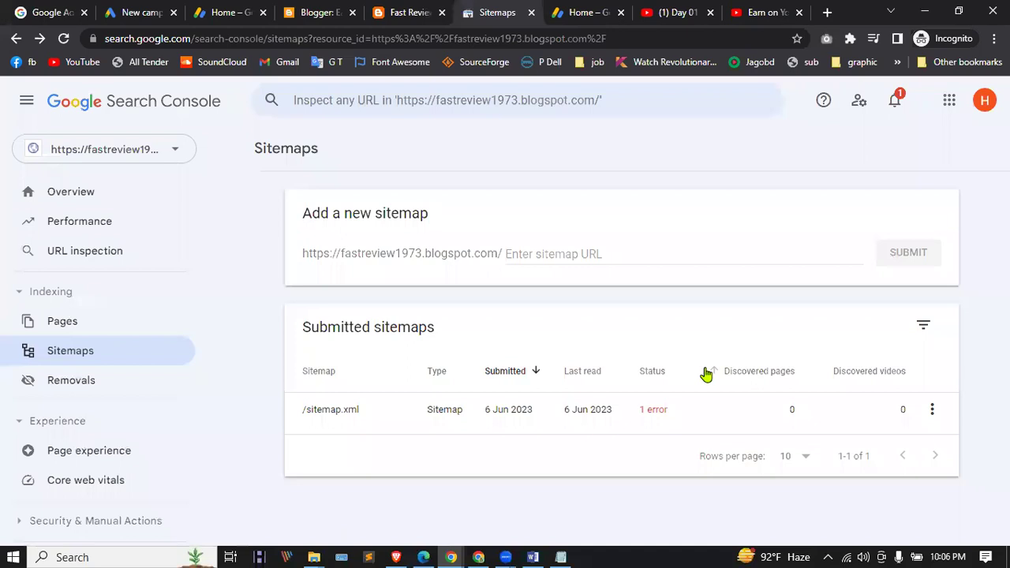
{"action": "left_click", "coordinate": [541, 261]}
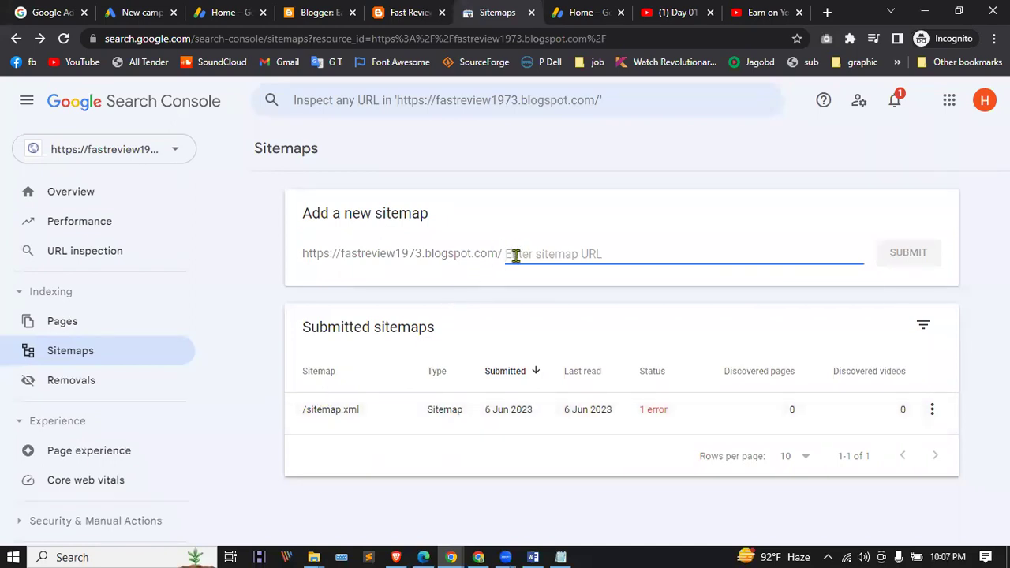
Step: Open the blog's Blogger Settings and toggle the HTTPS redirect option
{"action": "left_click", "coordinate": [320, 12]}
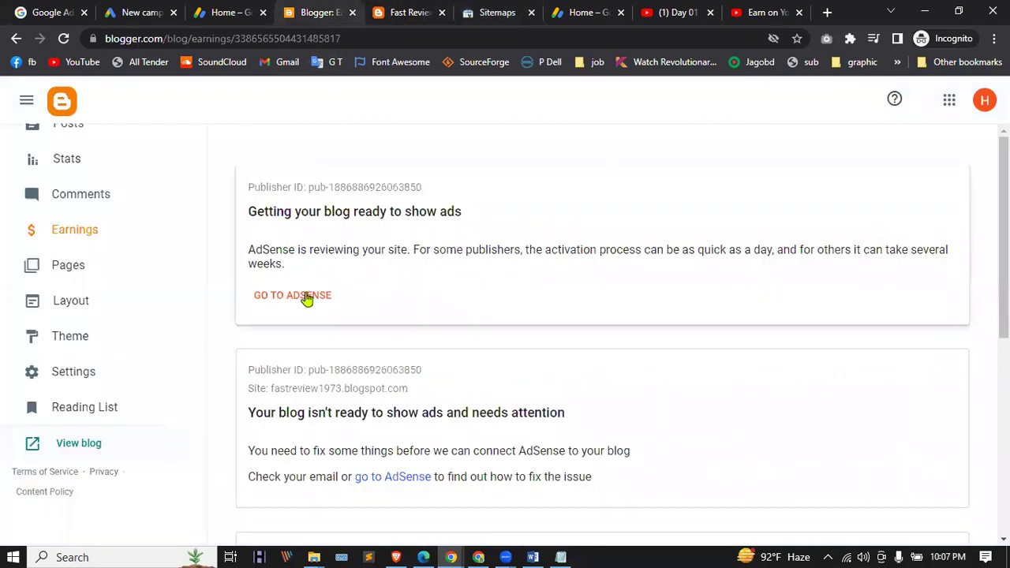
{"action": "left_click", "coordinate": [72, 375]}
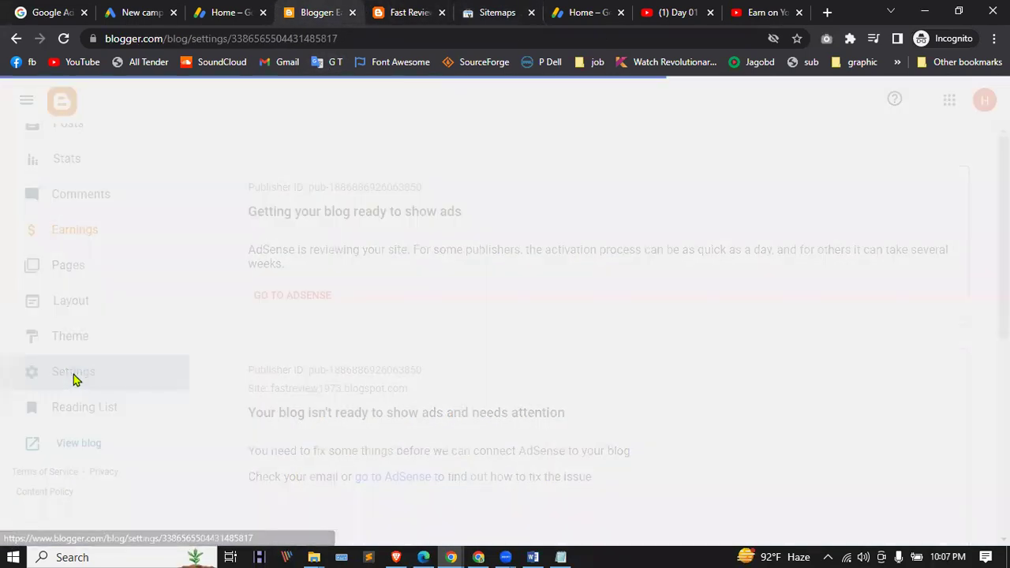
{"action": "scroll", "coordinate": [101, 445], "scroll_direction": "down", "scroll_amount": 2}
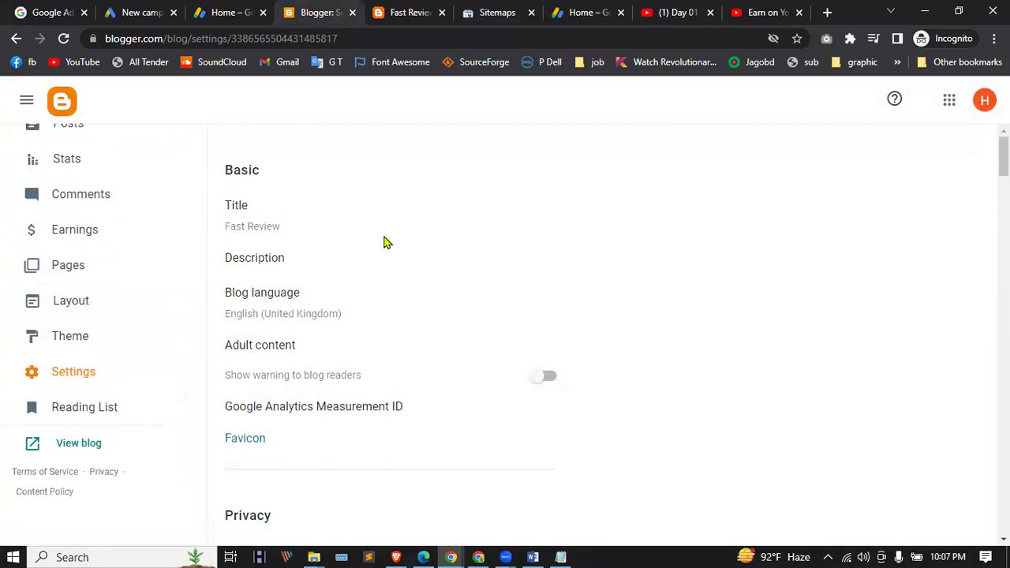
{"action": "scroll", "coordinate": [386, 245], "scroll_direction": "down", "scroll_amount": 2}
{"action": "scroll", "coordinate": [383, 284], "scroll_direction": "up", "scroll_amount": 2}
{"action": "scroll", "coordinate": [428, 273], "scroll_direction": "down", "scroll_amount": 3}
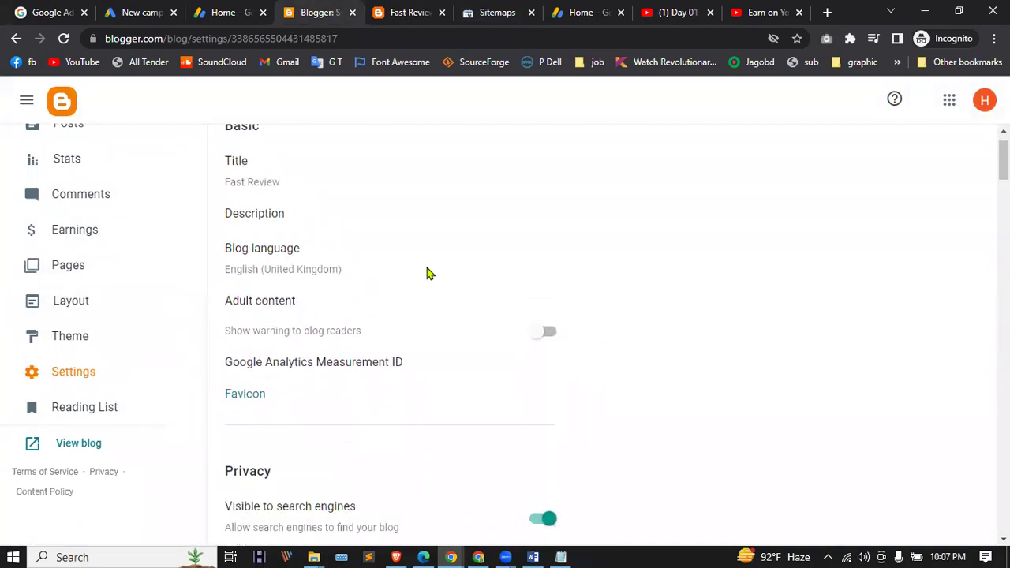
{"action": "scroll", "coordinate": [428, 273], "scroll_direction": "down", "scroll_amount": 4}
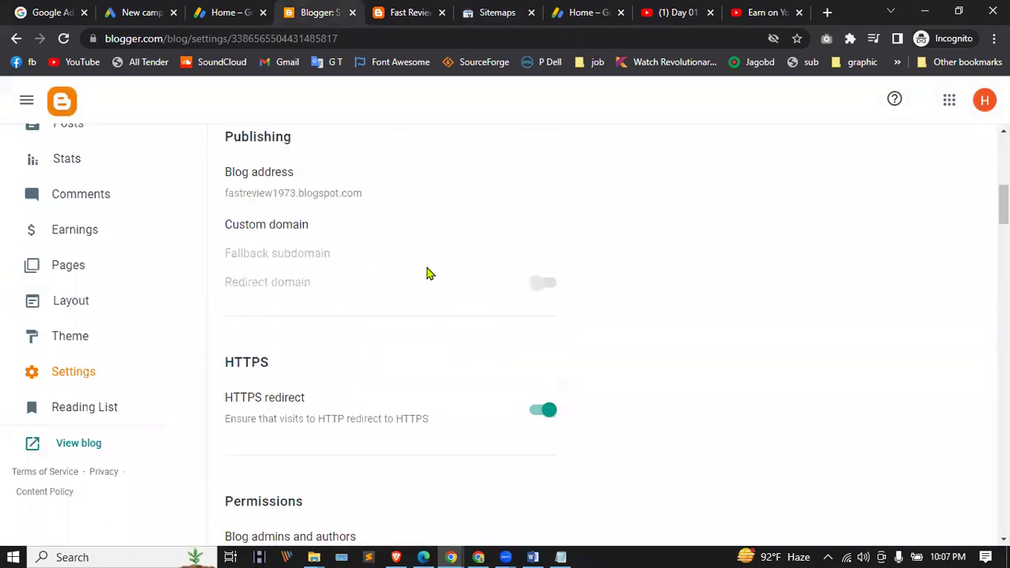
{"action": "scroll", "coordinate": [428, 273], "scroll_direction": "down", "scroll_amount": 2}
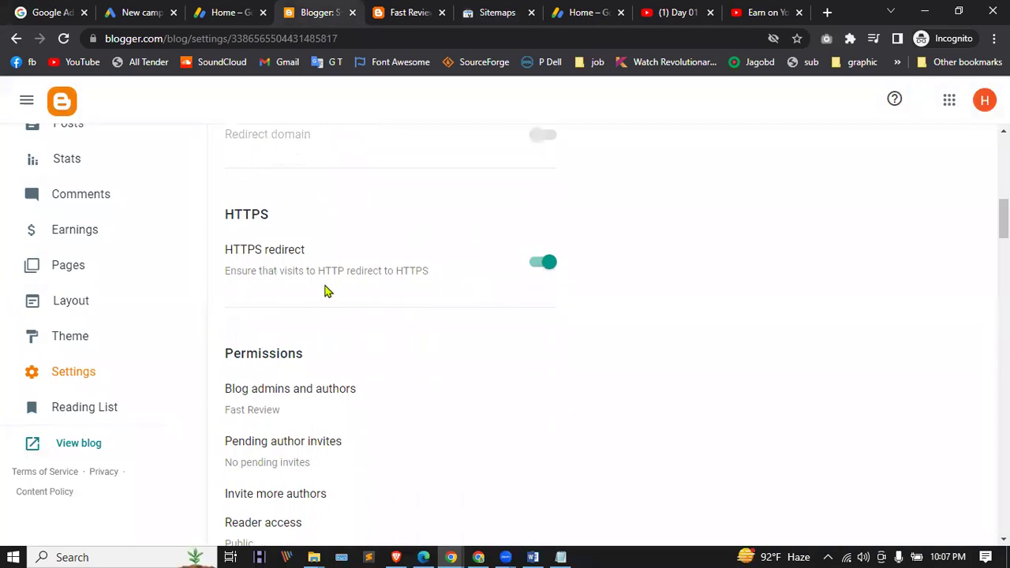
{"action": "left_click", "coordinate": [543, 266]}
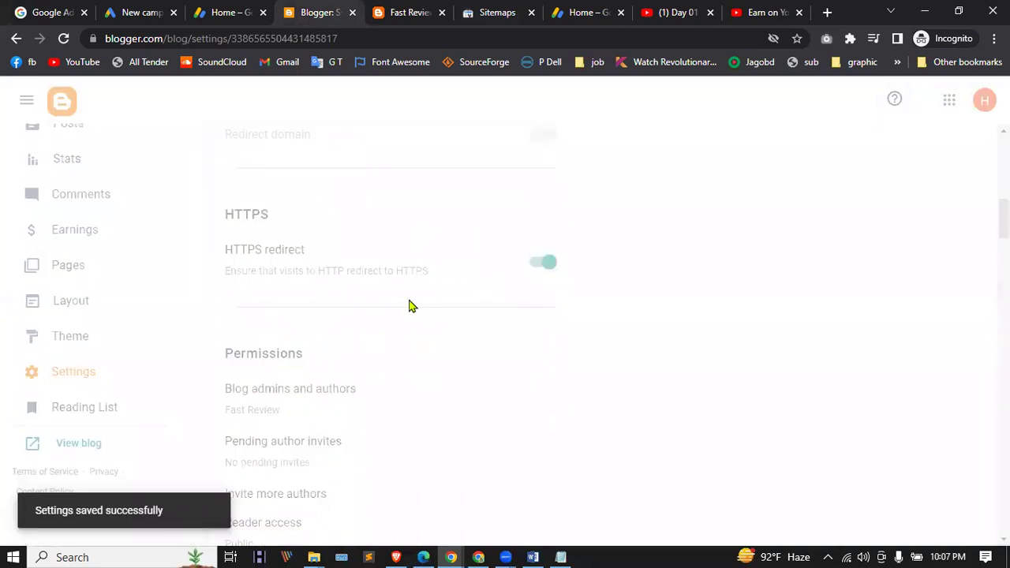
Step: Enable the search description under Meta tags and save it
{"action": "scroll", "coordinate": [409, 305], "scroll_direction": "down", "scroll_amount": 6}
{"action": "scroll", "coordinate": [409, 305], "scroll_direction": "down", "scroll_amount": 2}
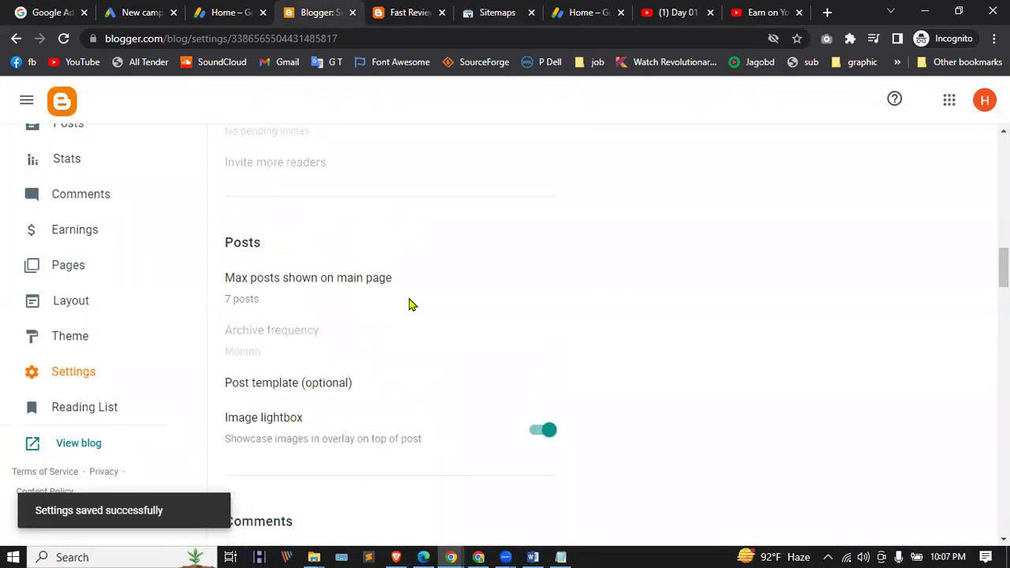
{"action": "scroll", "coordinate": [462, 383], "scroll_direction": "down", "scroll_amount": 5}
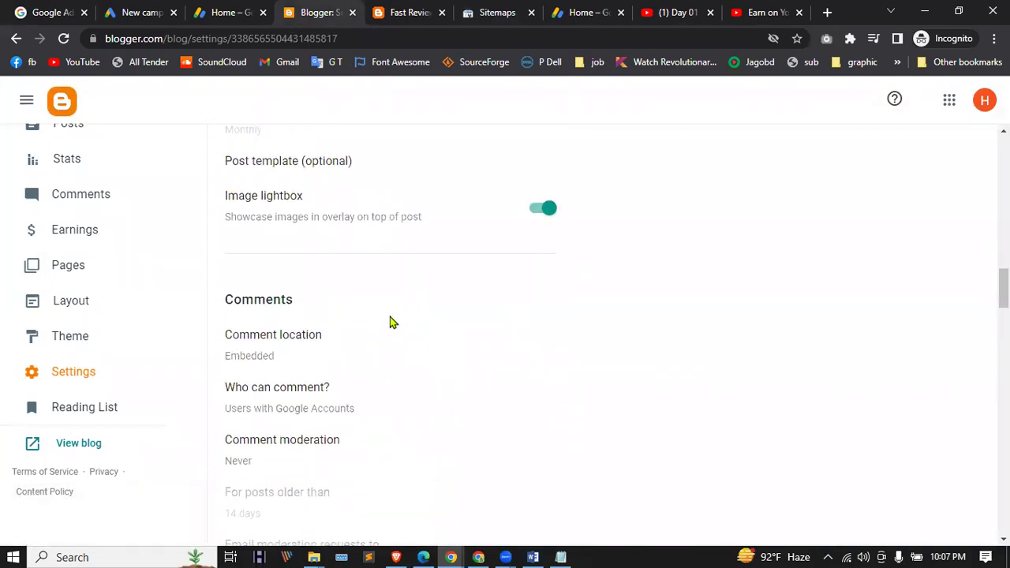
{"action": "scroll", "coordinate": [383, 282], "scroll_direction": "down", "scroll_amount": 6}
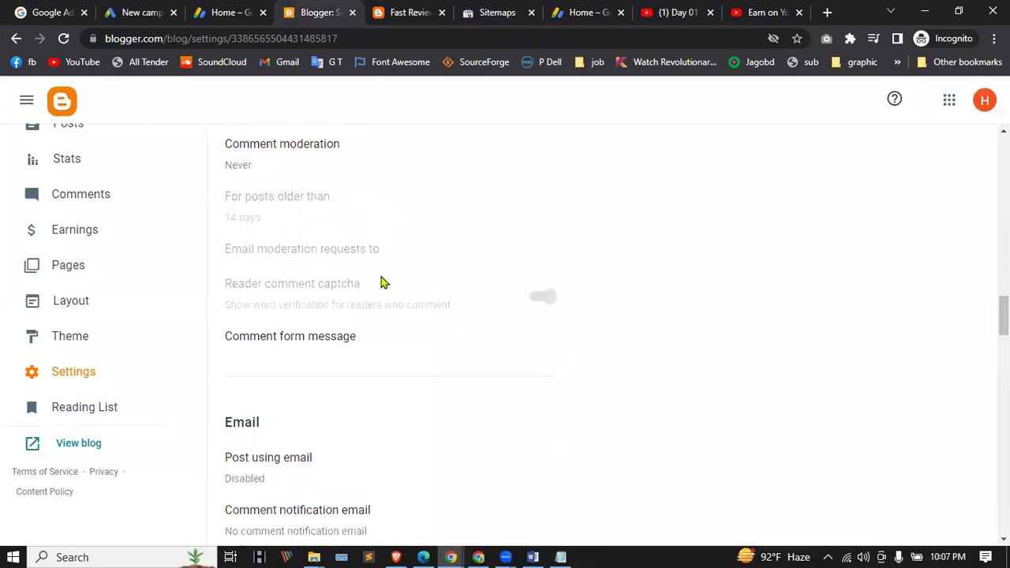
{"action": "scroll", "coordinate": [383, 283], "scroll_direction": "down", "scroll_amount": 7}
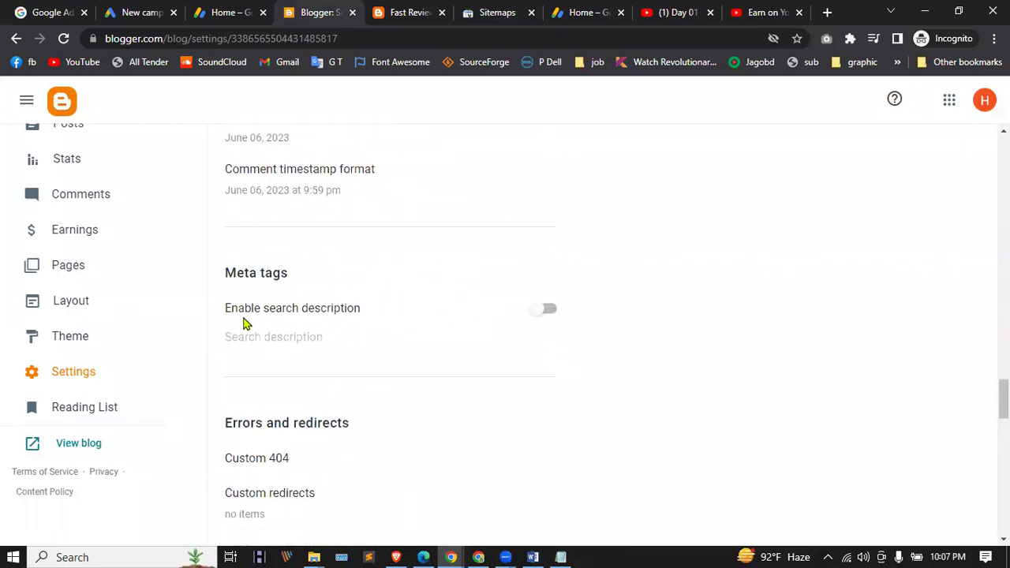
{"action": "left_click", "coordinate": [544, 309]}
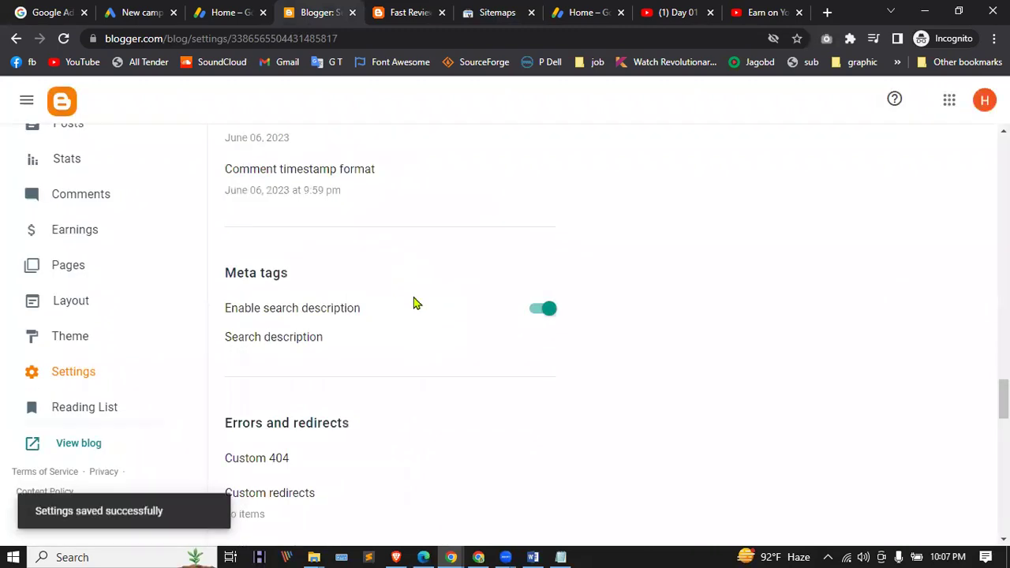
{"action": "scroll", "coordinate": [396, 301], "scroll_direction": "down", "scroll_amount": 1}
{"action": "left_click", "coordinate": [241, 266]}
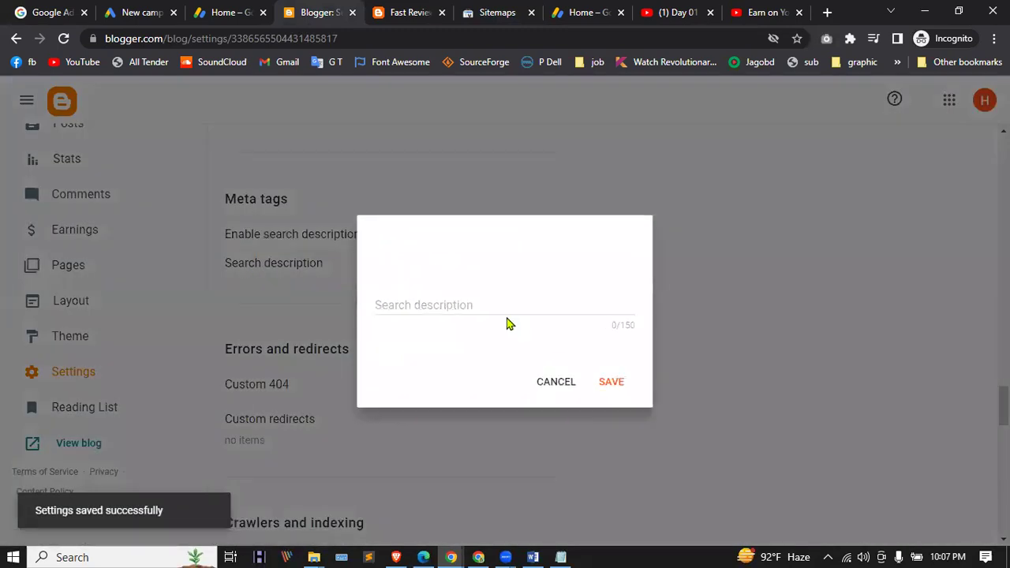
{"action": "left_click", "coordinate": [611, 381]}
Step: Turn on custom robots.txt, custom robots header tags and custom ads.txt
{"action": "scroll", "coordinate": [316, 269], "scroll_direction": "down", "scroll_amount": 3}
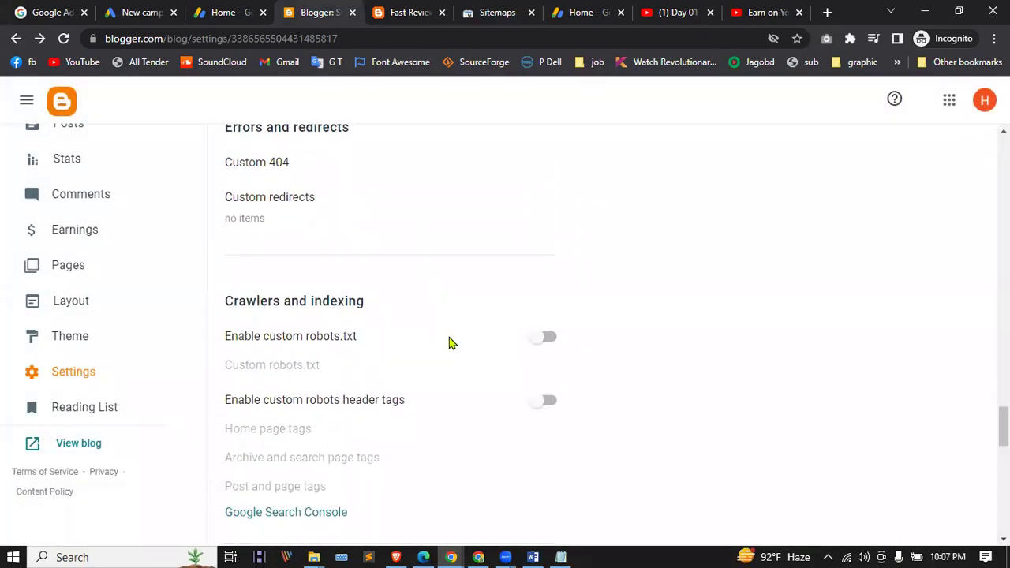
{"action": "left_click", "coordinate": [545, 337]}
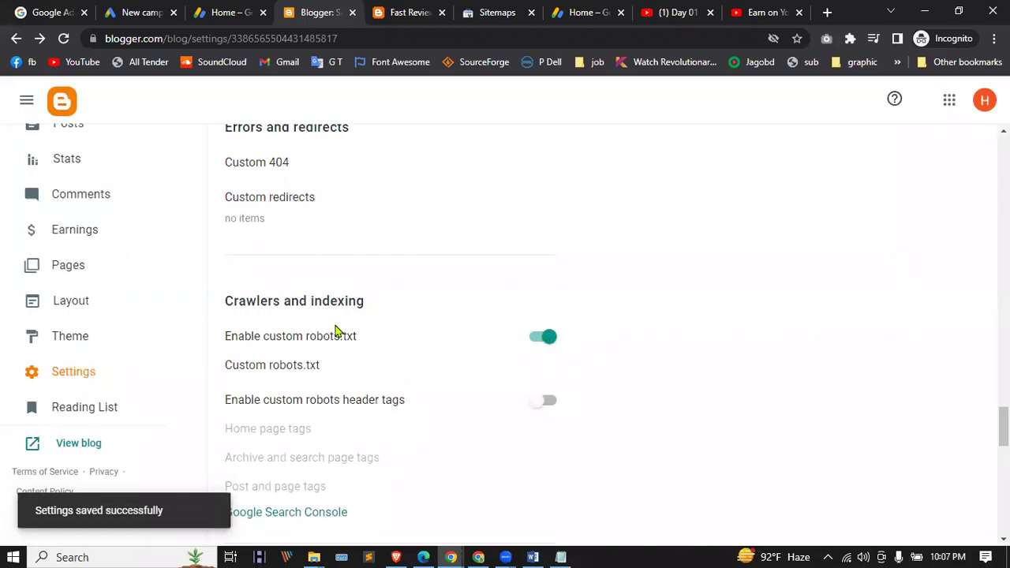
{"action": "scroll", "coordinate": [474, 340], "scroll_direction": "down", "scroll_amount": 1}
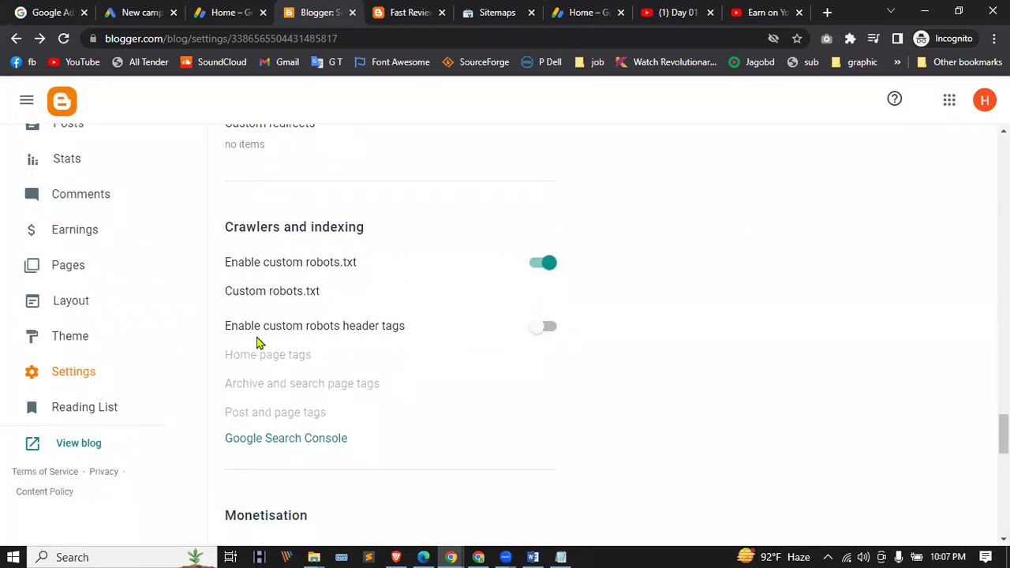
{"action": "left_click", "coordinate": [552, 327]}
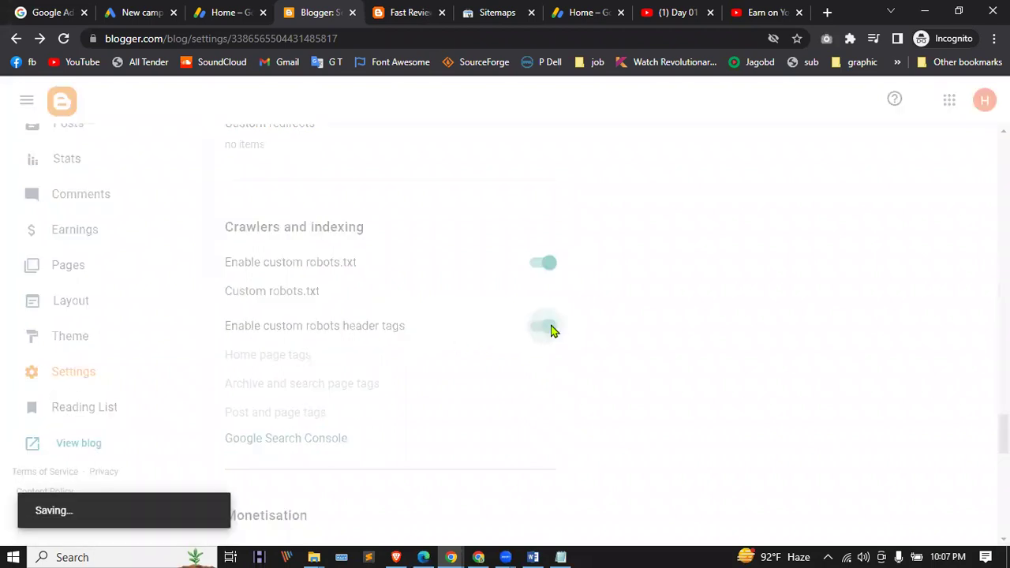
{"action": "scroll", "coordinate": [479, 312], "scroll_direction": "down", "scroll_amount": 2}
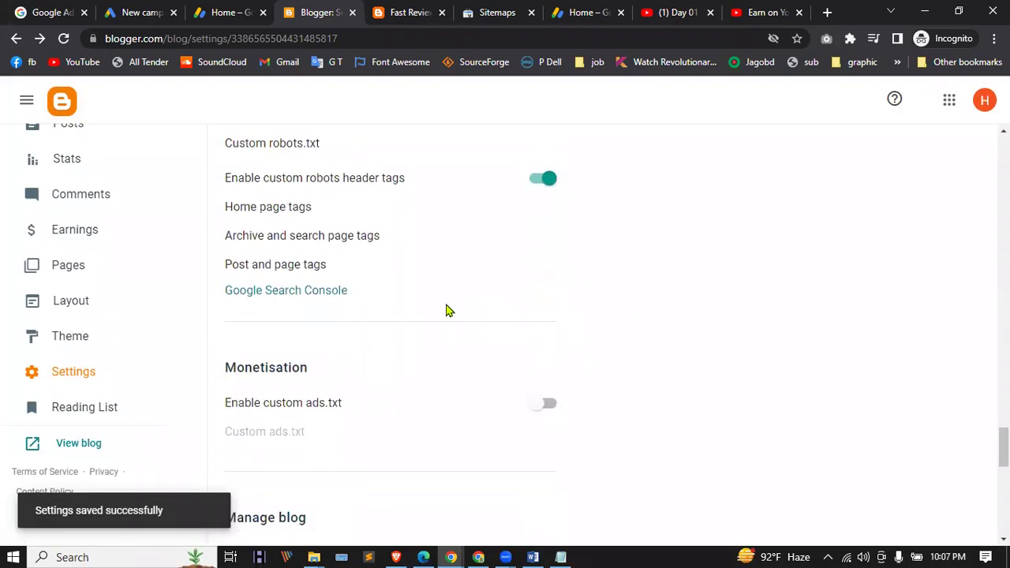
{"action": "left_click", "coordinate": [538, 405]}
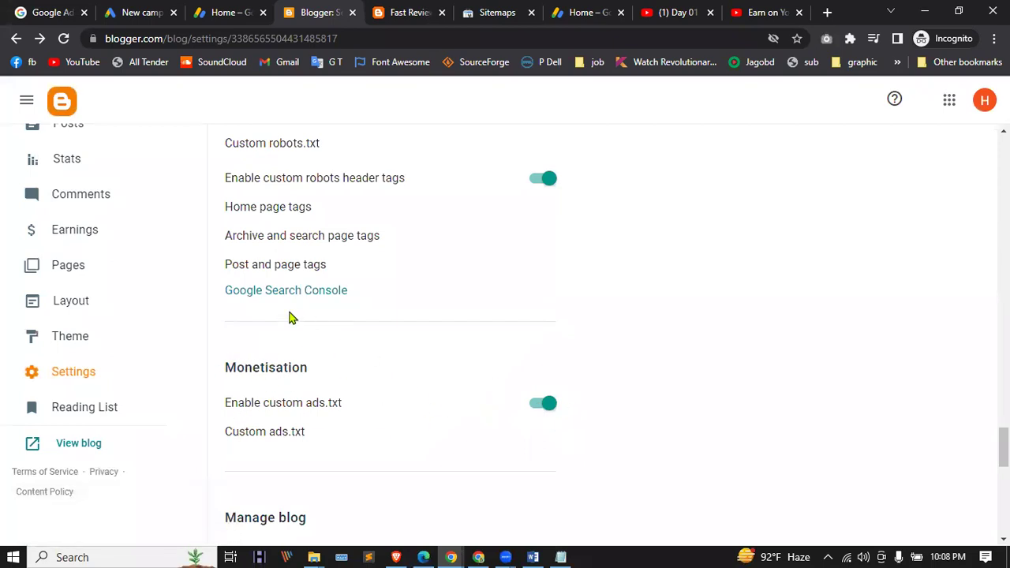
Step: Turn on Title and enclosure links and Use Blogger draft
{"action": "scroll", "coordinate": [292, 314], "scroll_direction": "down", "scroll_amount": 3}
{"action": "scroll", "coordinate": [406, 275], "scroll_direction": "down", "scroll_amount": 5}
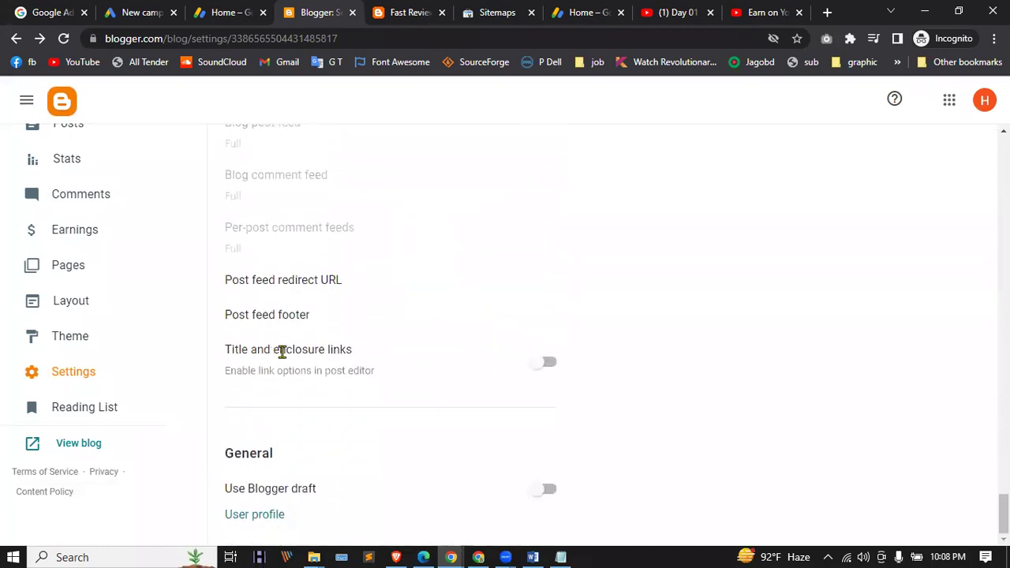
{"action": "left_click", "coordinate": [550, 363]}
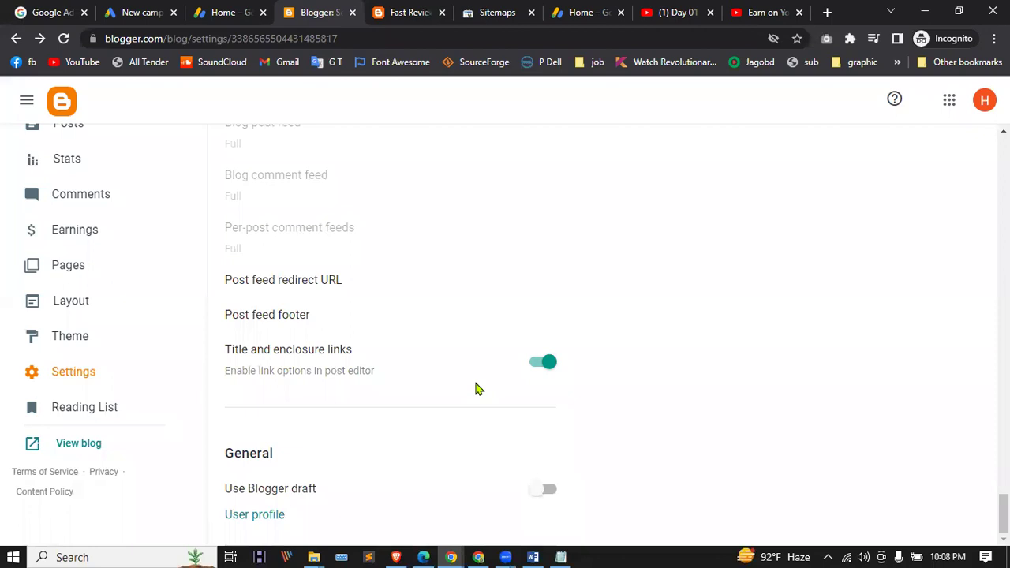
{"action": "left_click", "coordinate": [537, 493]}
{"action": "scroll", "coordinate": [422, 311], "scroll_direction": "up", "scroll_amount": 4}
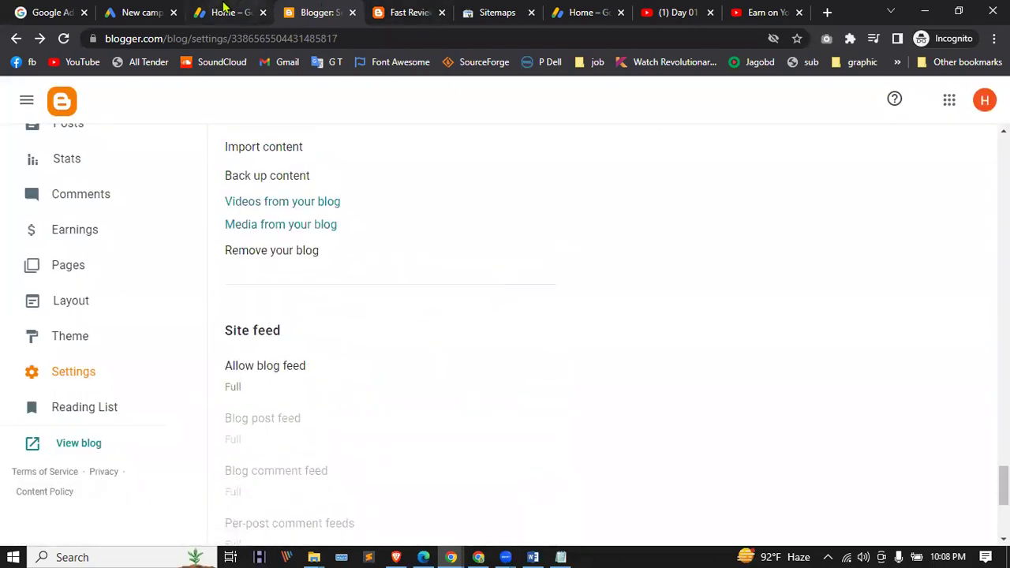
{"action": "left_click", "coordinate": [227, 10]}
Step: Cancel Add Site and check that auto ads are on in the Ads overview
{"action": "left_click", "coordinate": [523, 368]}
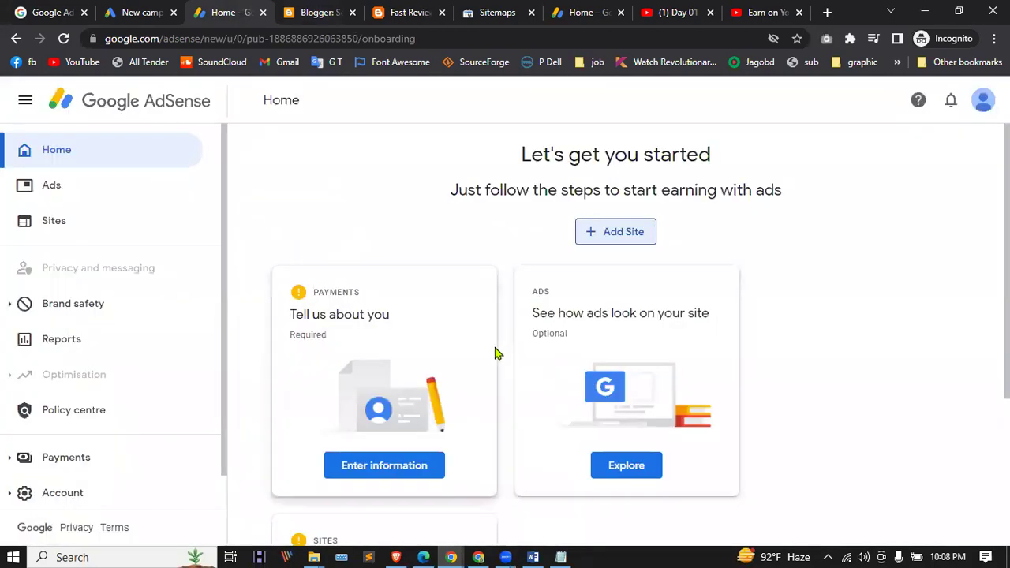
{"action": "scroll", "coordinate": [474, 340], "scroll_direction": "down", "scroll_amount": 1}
{"action": "left_click", "coordinate": [51, 187]}
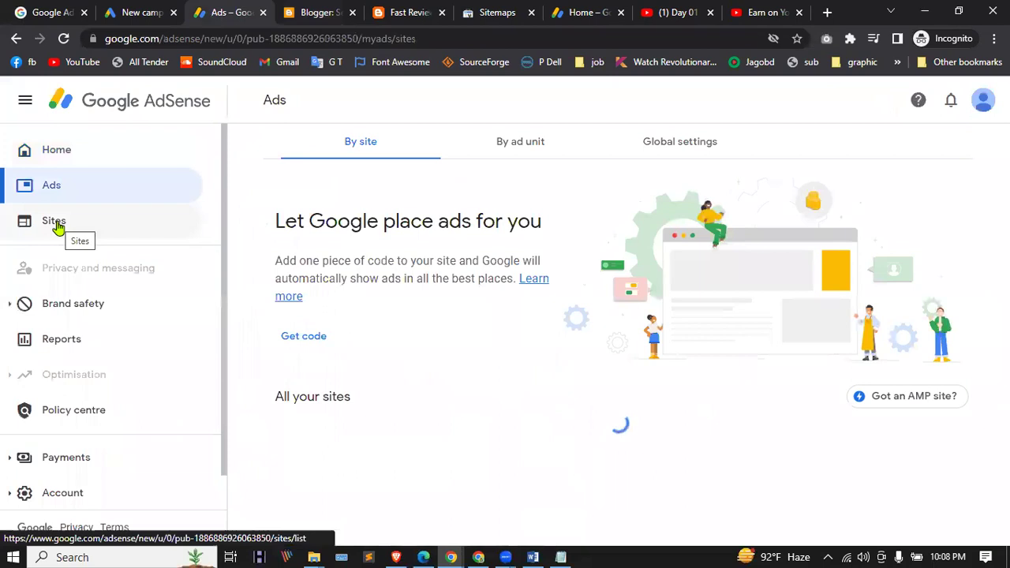
{"action": "scroll", "coordinate": [479, 315], "scroll_direction": "down", "scroll_amount": 1}
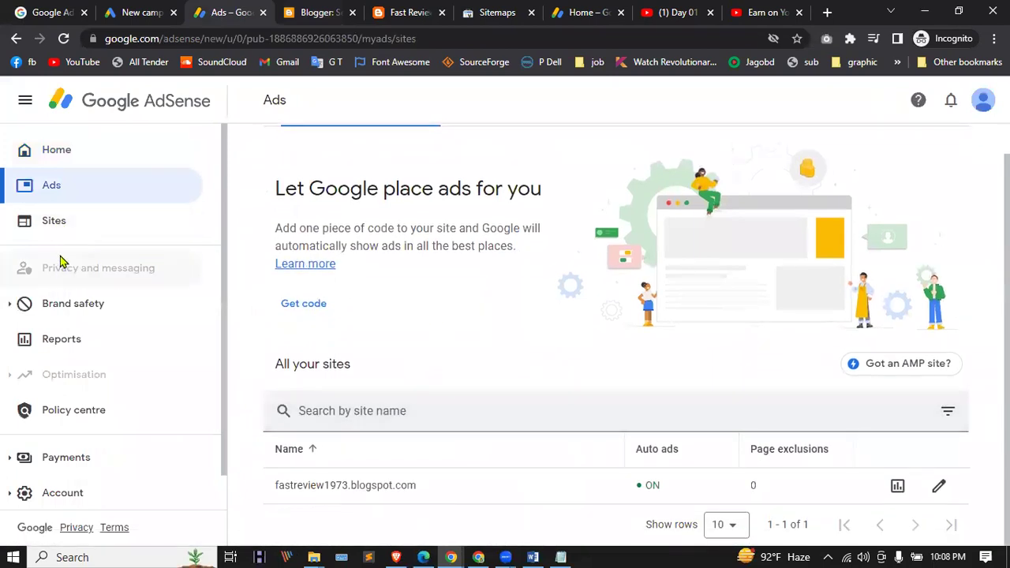
Step: Check fastreview1973.blogspot.com's site details: connected and review requested, then return to Sites
{"action": "left_click", "coordinate": [54, 221]}
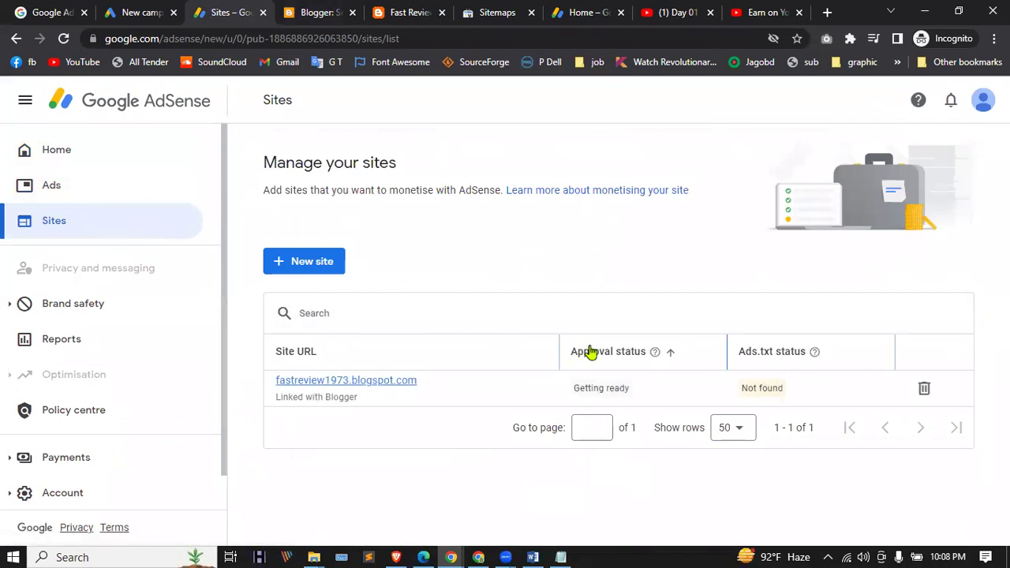
{"action": "left_click", "coordinate": [358, 382]}
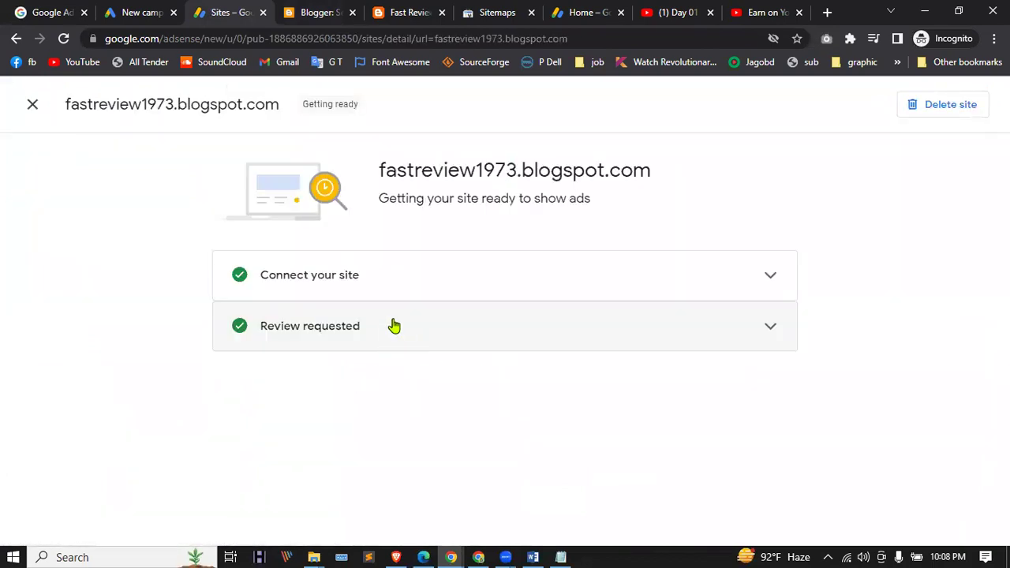
{"action": "left_click", "coordinate": [435, 282]}
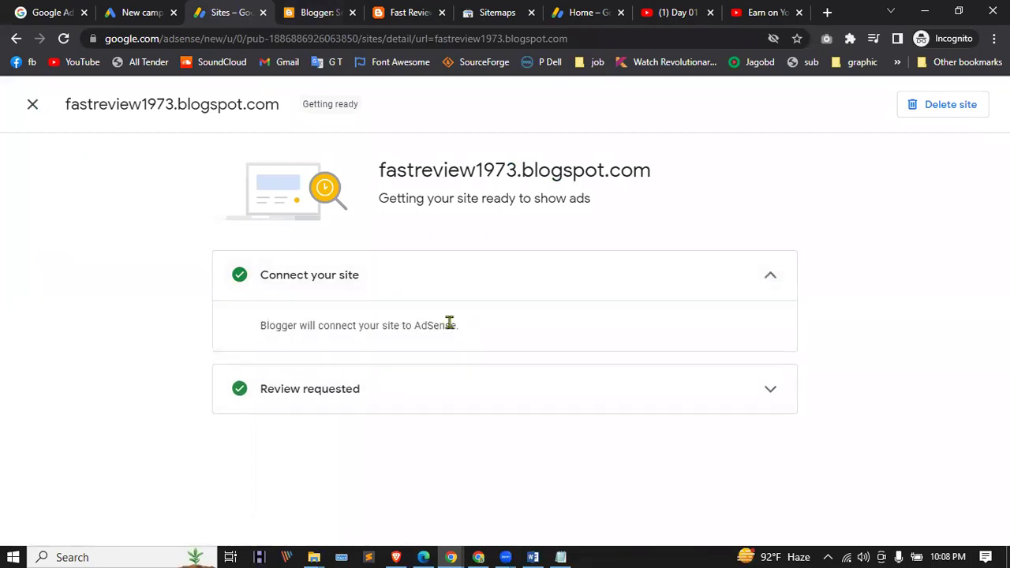
{"action": "left_click", "coordinate": [413, 388]}
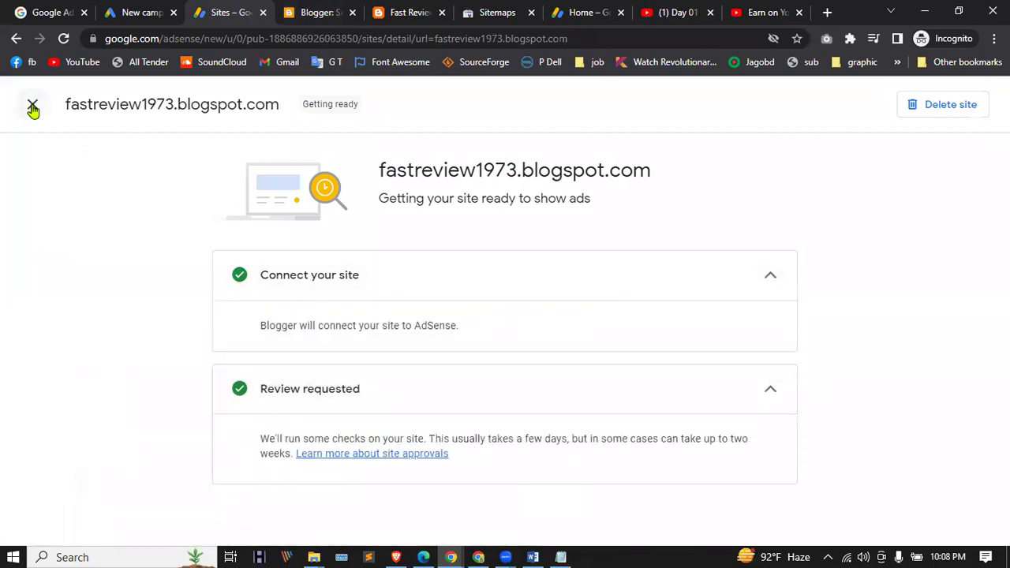
{"action": "left_click", "coordinate": [32, 105]}
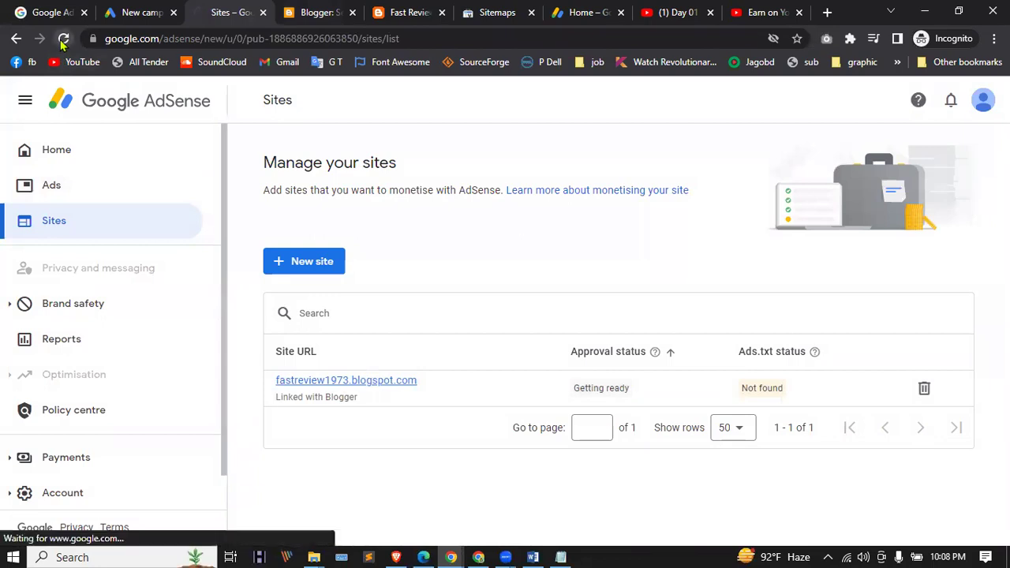
Step: Confirm Blogger's custom ads.txt is empty, then open the blog's Google Search Console link
{"action": "left_click", "coordinate": [339, 13]}
{"action": "scroll", "coordinate": [387, 386], "scroll_direction": "down", "scroll_amount": 4}
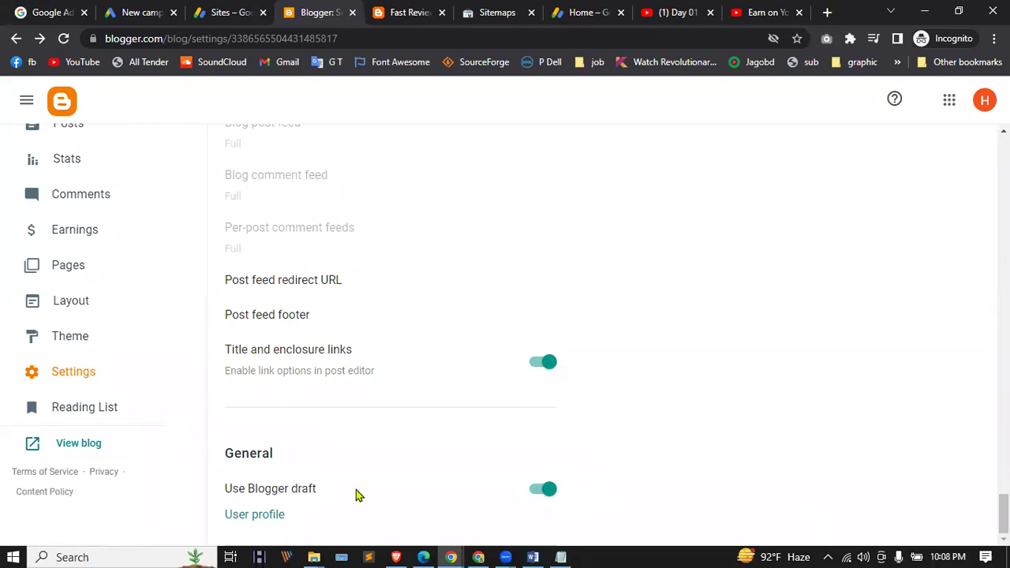
{"action": "scroll", "coordinate": [356, 495], "scroll_direction": "up", "scroll_amount": 5}
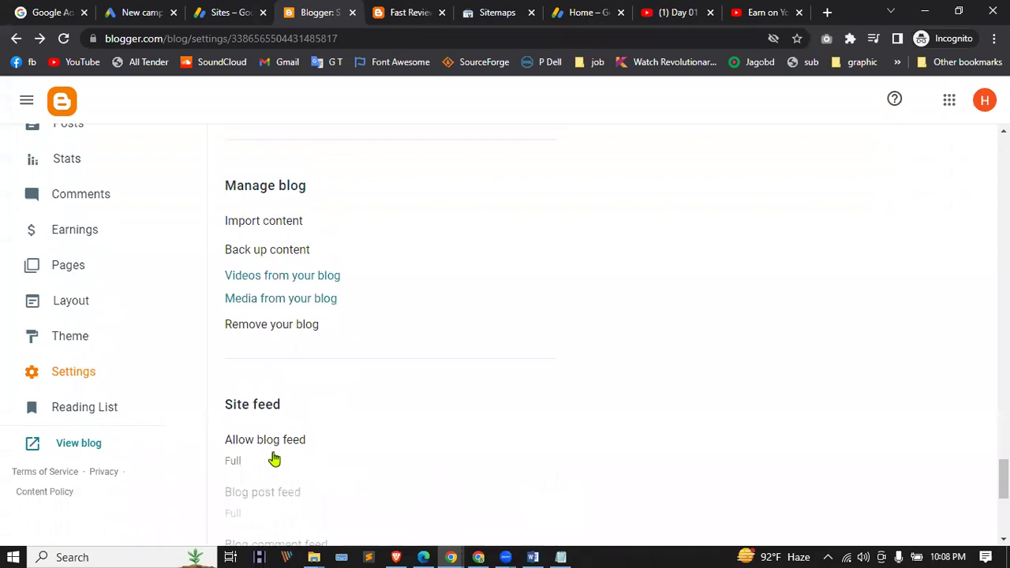
{"action": "scroll", "coordinate": [274, 404], "scroll_direction": "up", "scroll_amount": 1}
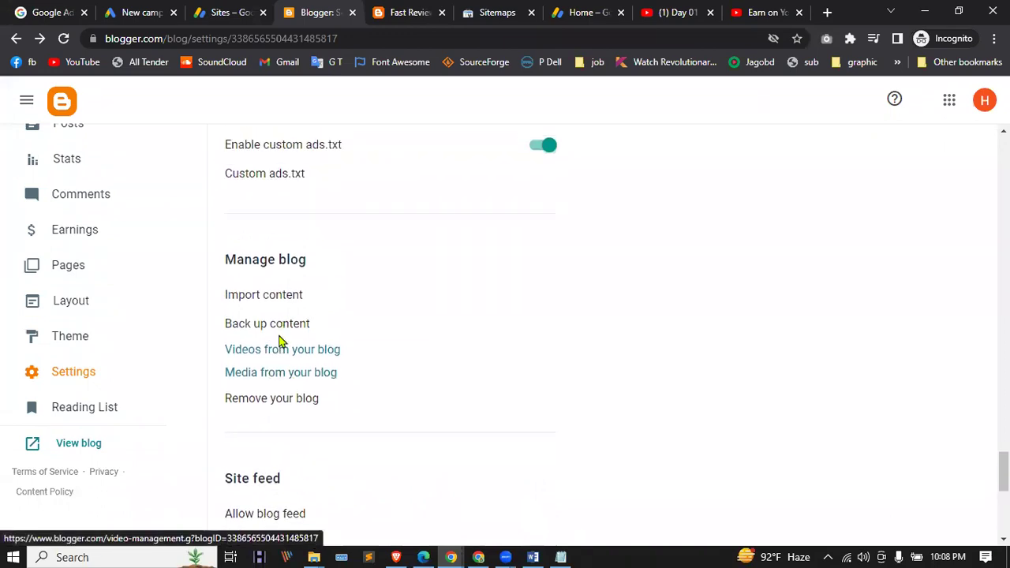
{"action": "scroll", "coordinate": [390, 361], "scroll_direction": "up", "scroll_amount": 3}
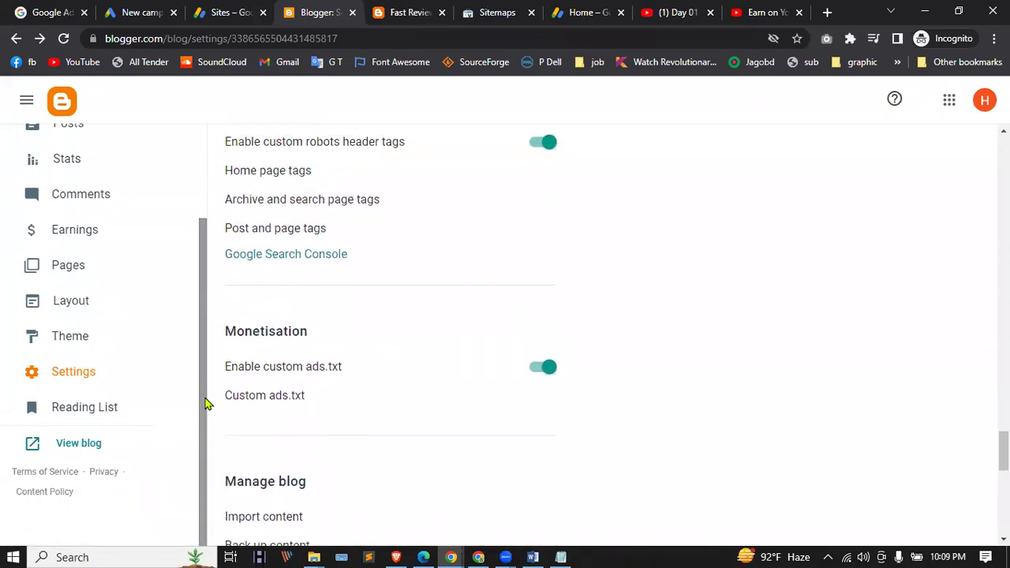
{"action": "left_click", "coordinate": [281, 397]}
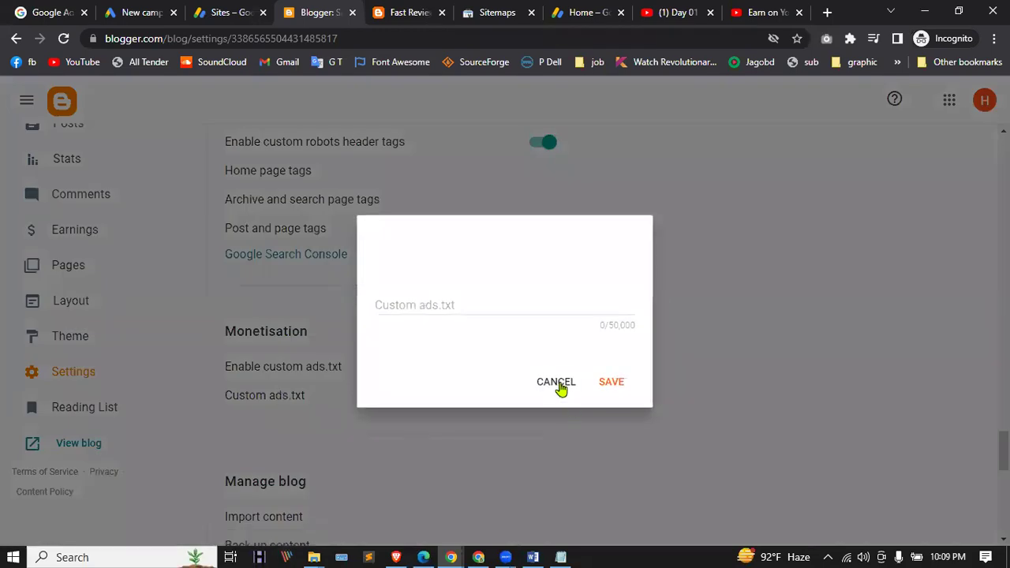
{"action": "left_click", "coordinate": [558, 385]}
{"action": "scroll", "coordinate": [255, 419], "scroll_direction": "up", "scroll_amount": 2}
{"action": "left_click", "coordinate": [295, 404]}
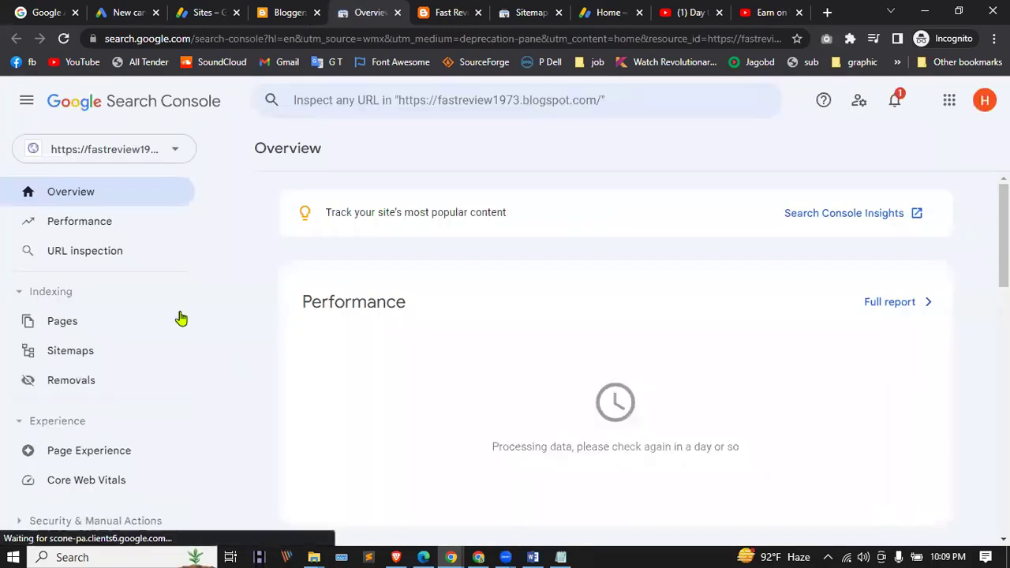
Step: Inspect the pasted blog home page URL, which is not on Google yet
{"action": "left_click", "coordinate": [110, 236]}
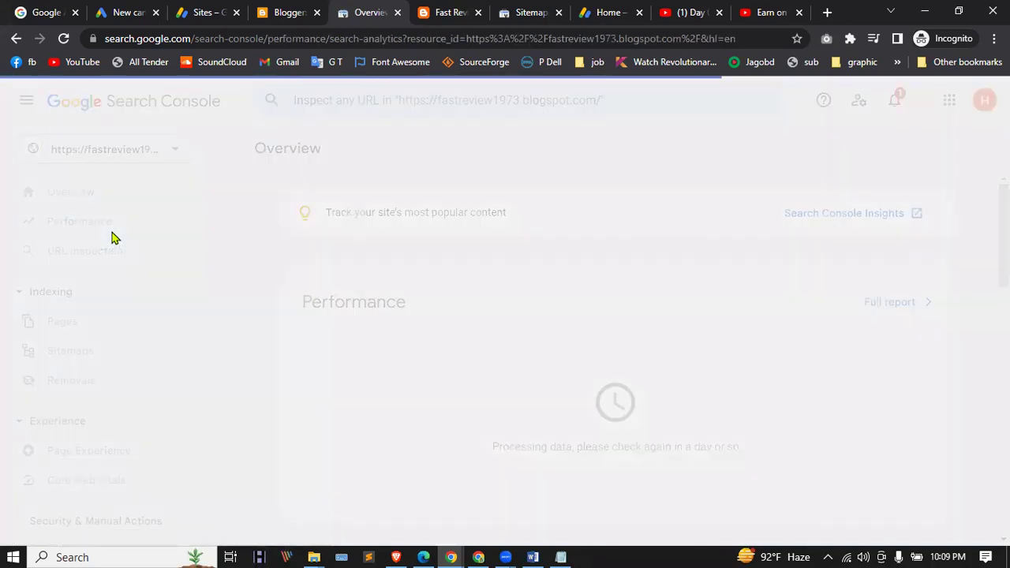
{"action": "left_click", "coordinate": [101, 263]}
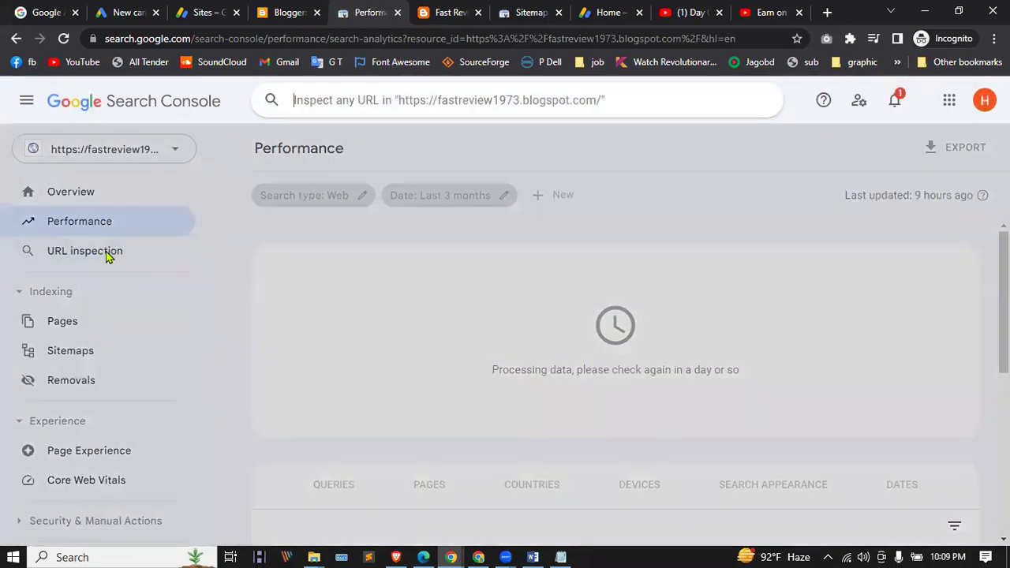
{"action": "left_click", "coordinate": [400, 328]}
{"action": "left_click", "coordinate": [70, 253]}
{"action": "type", "text": "https://fastreview1973.blogspot.com/"}
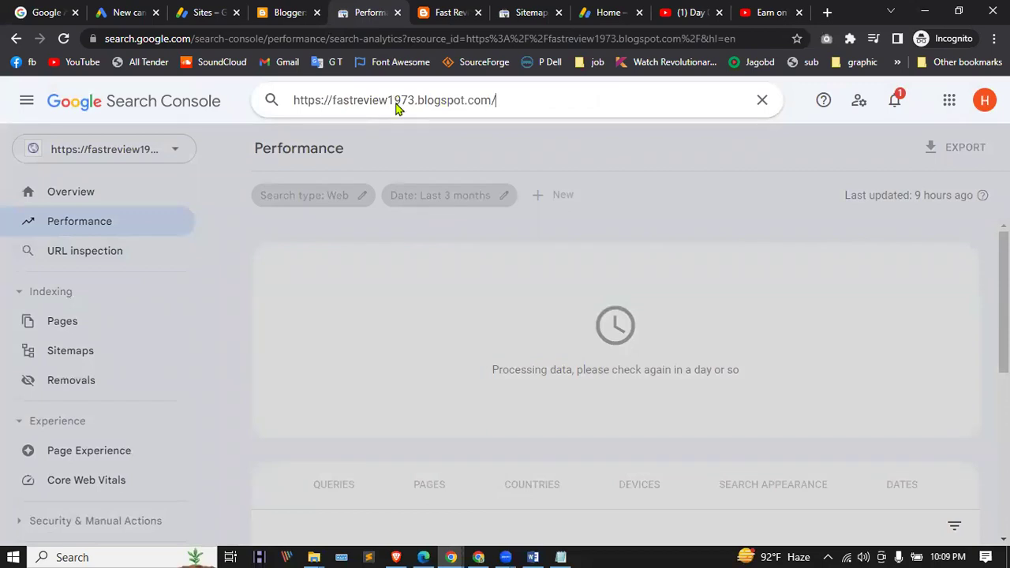
{"action": "key", "text": "Return"}
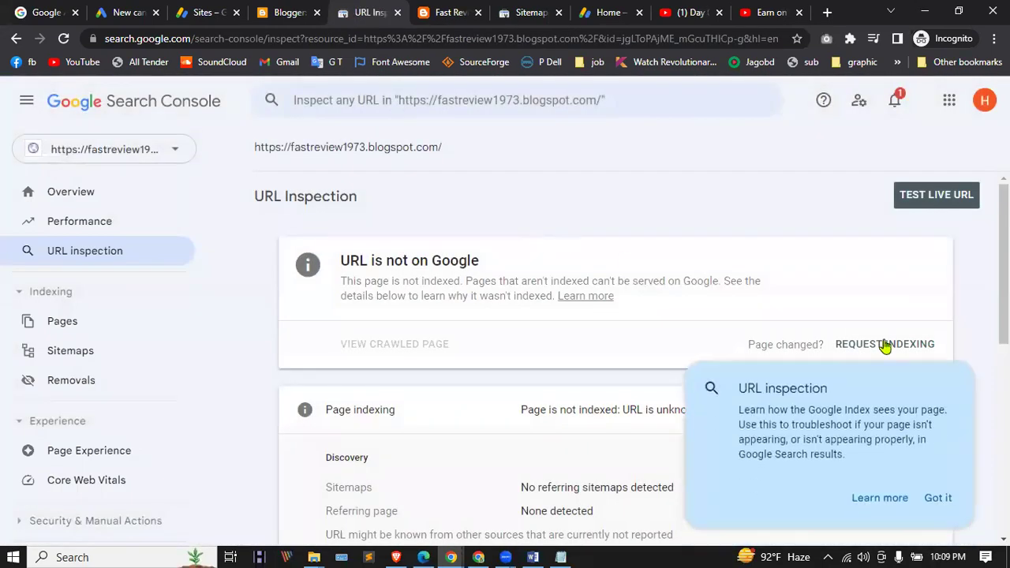
{"action": "left_click", "coordinate": [938, 498]}
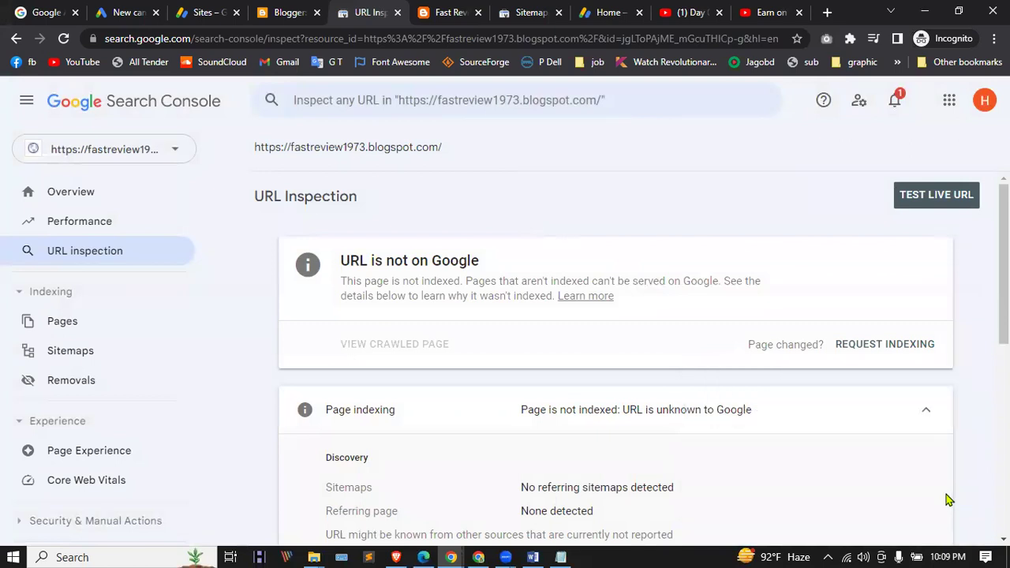
Step: Open the Page indexing report and dismiss its tip
{"action": "scroll", "coordinate": [596, 282], "scroll_direction": "down", "scroll_amount": 4}
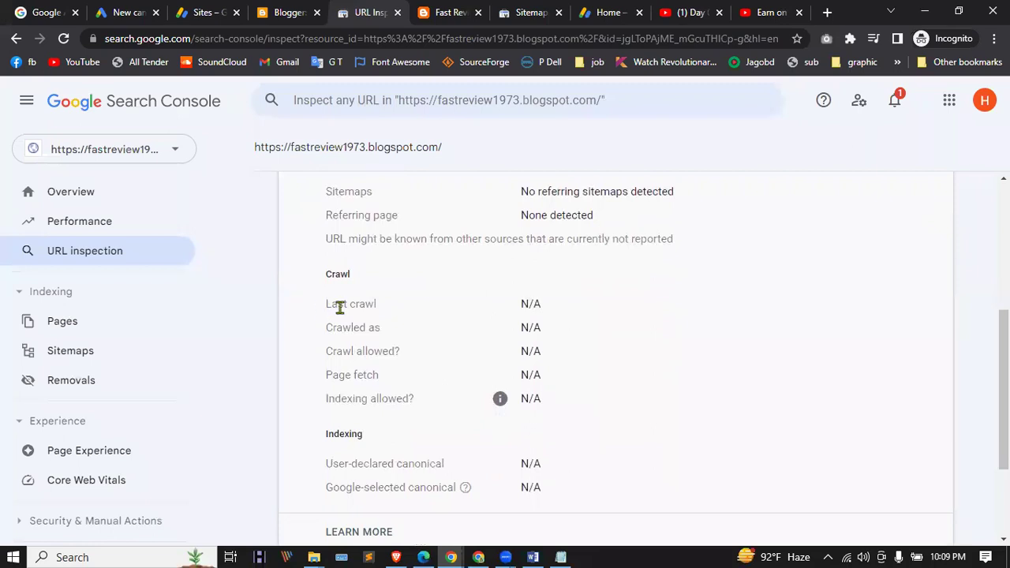
{"action": "scroll", "coordinate": [537, 300], "scroll_direction": "down", "scroll_amount": 2}
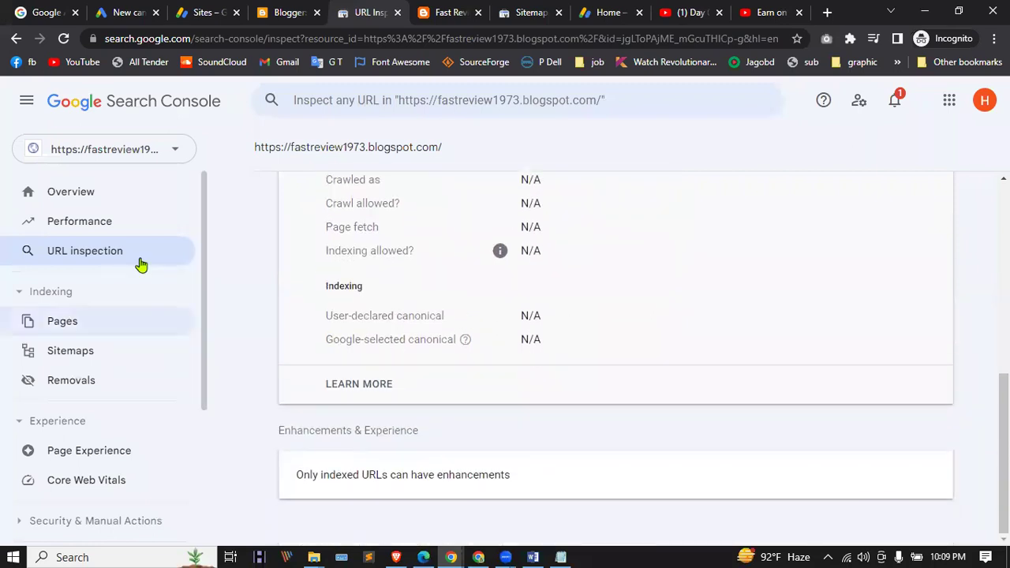
{"action": "left_click", "coordinate": [74, 325]}
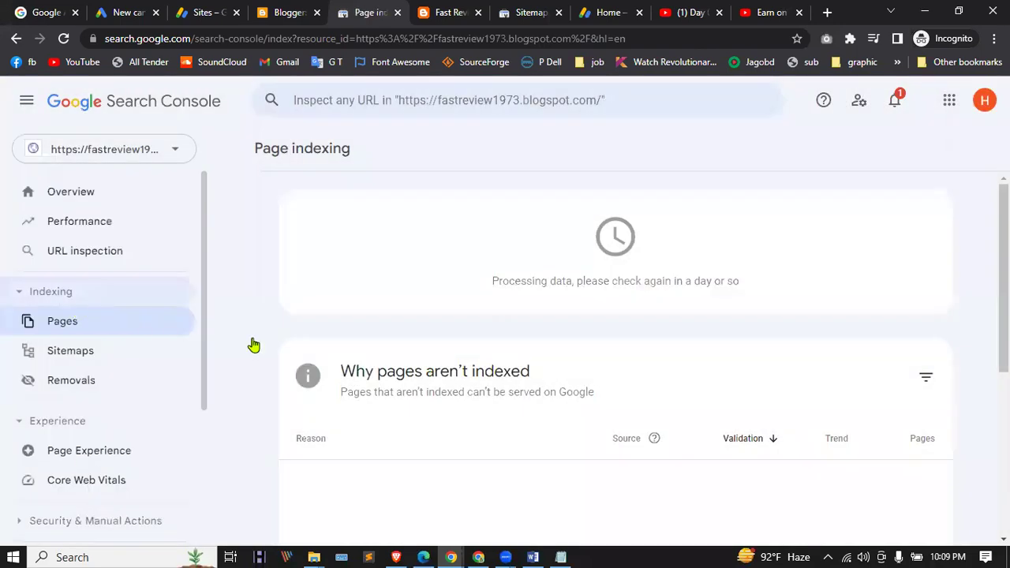
{"action": "scroll", "coordinate": [580, 332], "scroll_direction": "down", "scroll_amount": 1}
{"action": "left_click", "coordinate": [943, 504]}
{"action": "scroll", "coordinate": [597, 349], "scroll_direction": "down", "scroll_amount": 2}
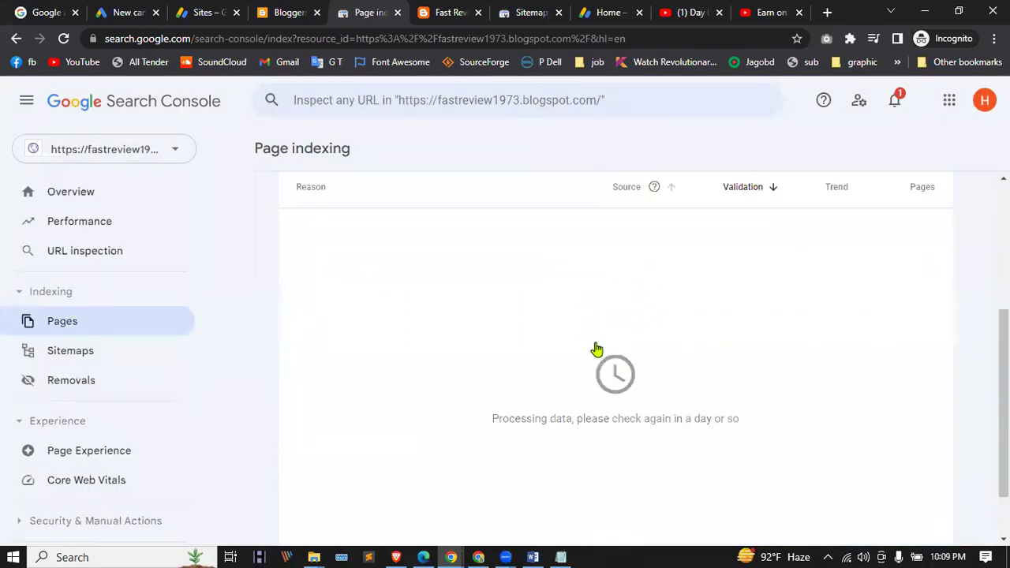
Step: Resubmit sitemap.xml in Sitemaps, acknowledge the success, and return to Overview
{"action": "left_click", "coordinate": [55, 350]}
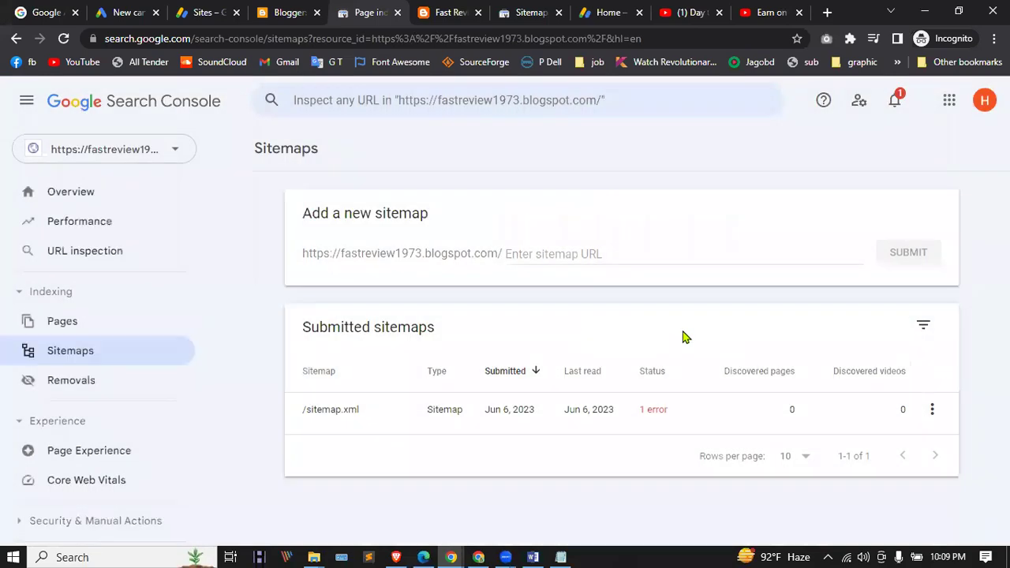
{"action": "type", "text": "sitemap.xml"}
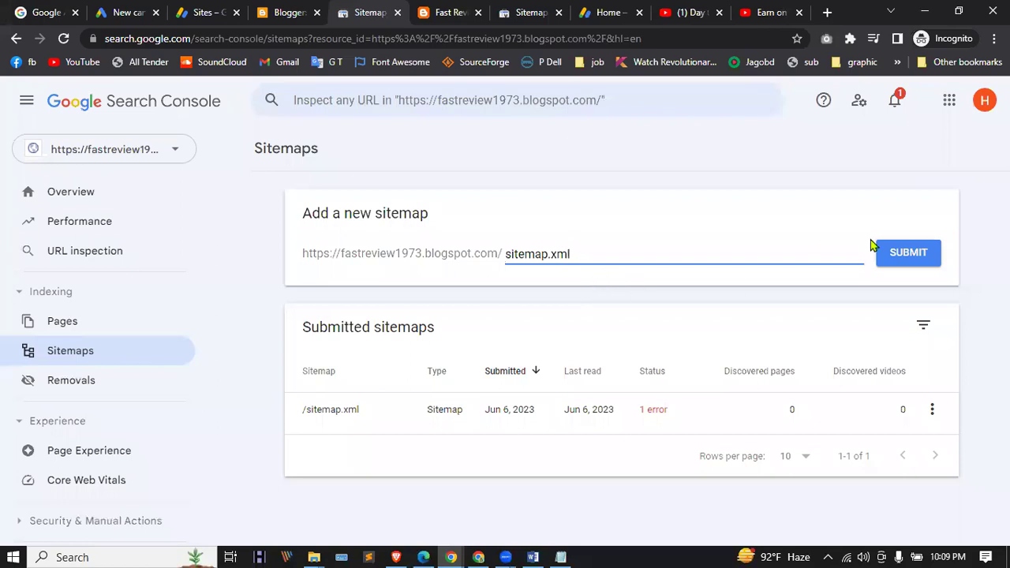
{"action": "left_click", "coordinate": [884, 248]}
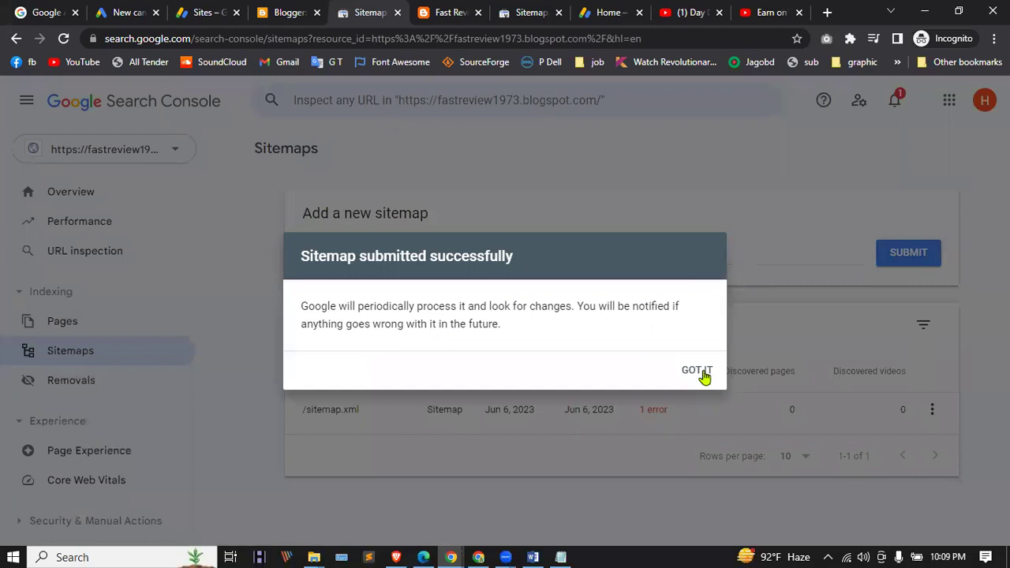
{"action": "left_click", "coordinate": [702, 375]}
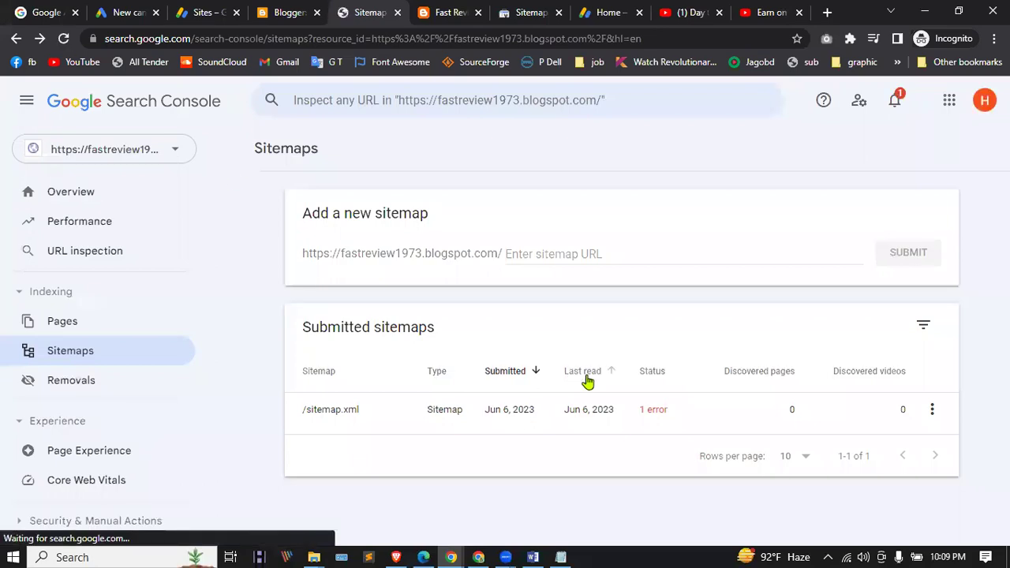
{"action": "left_click", "coordinate": [93, 197]}
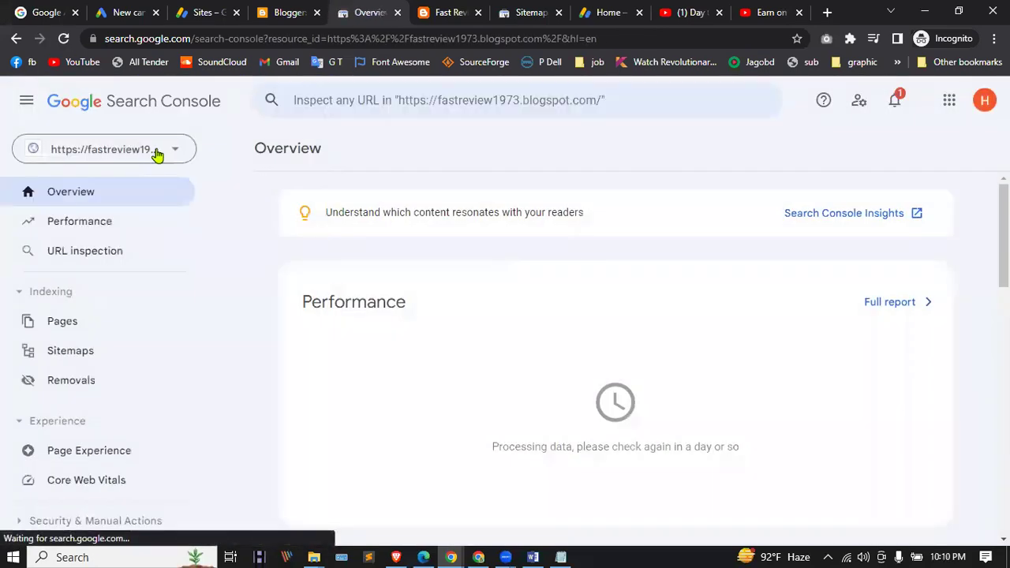
{"action": "left_click", "coordinate": [156, 150]}
Step: Read the Get started message from the fastreview1973 property's notifications
{"action": "left_click", "coordinate": [156, 195]}
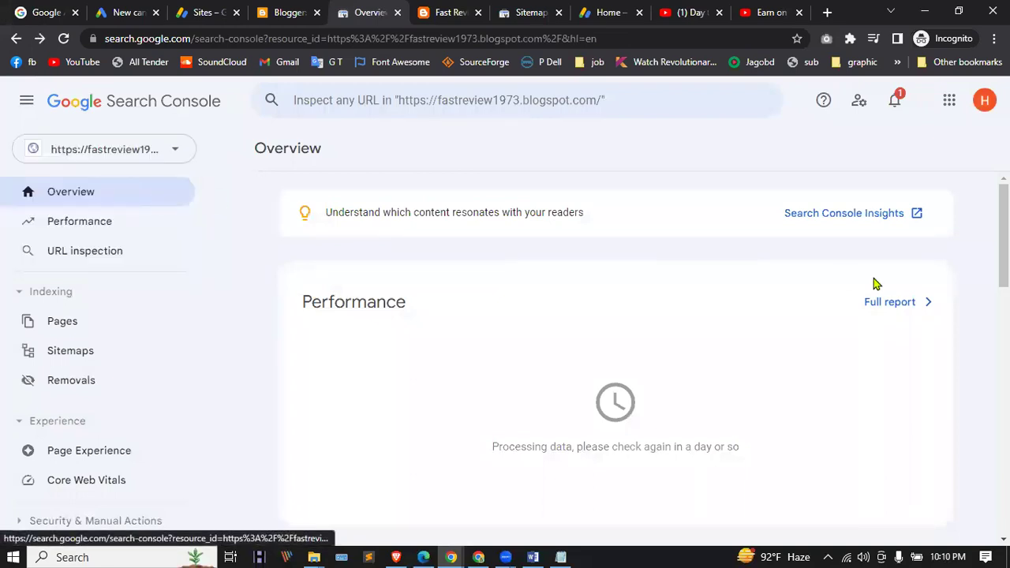
{"action": "left_click", "coordinate": [896, 100]}
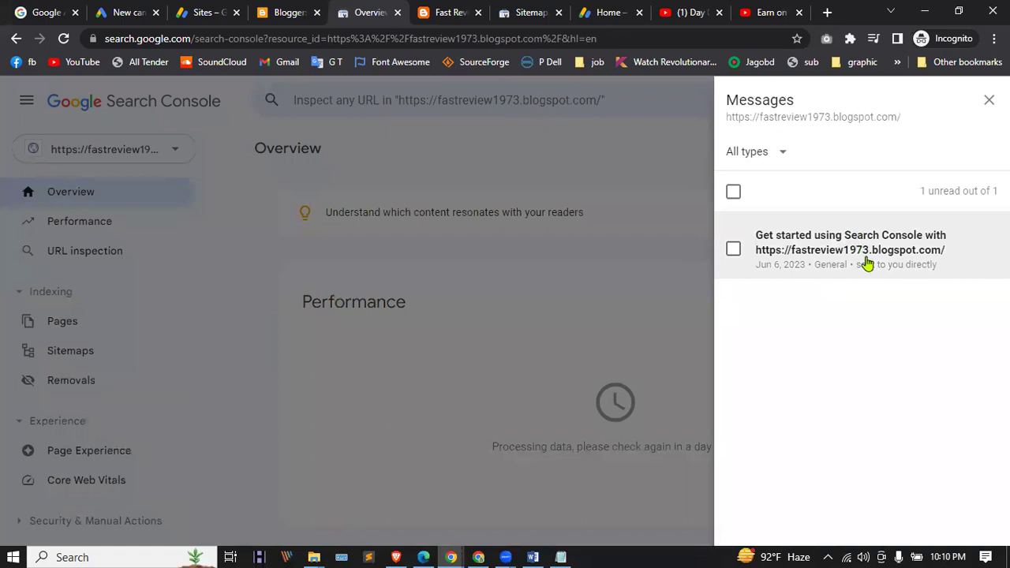
{"action": "left_click", "coordinate": [735, 251]}
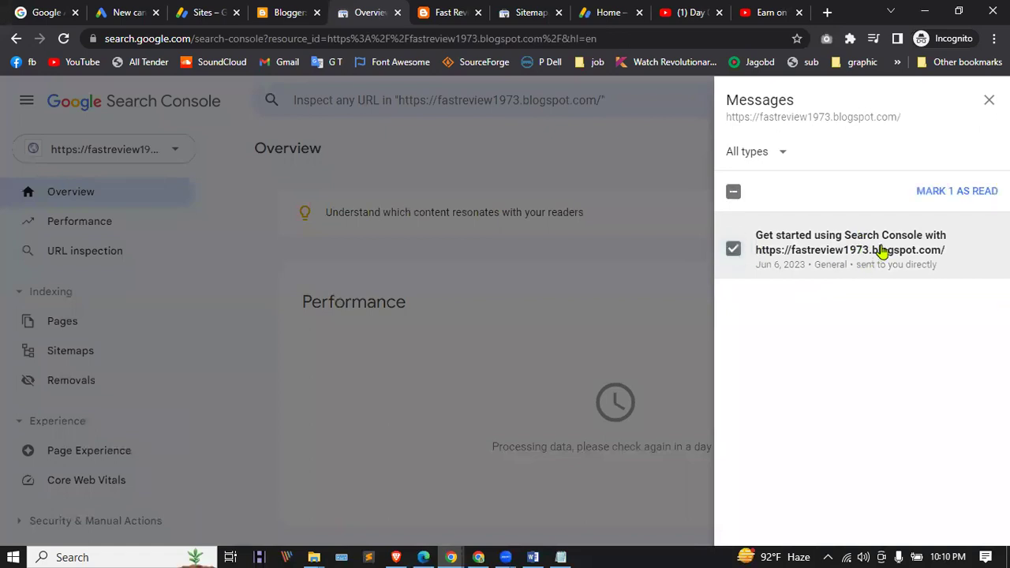
{"action": "left_click", "coordinate": [882, 251]}
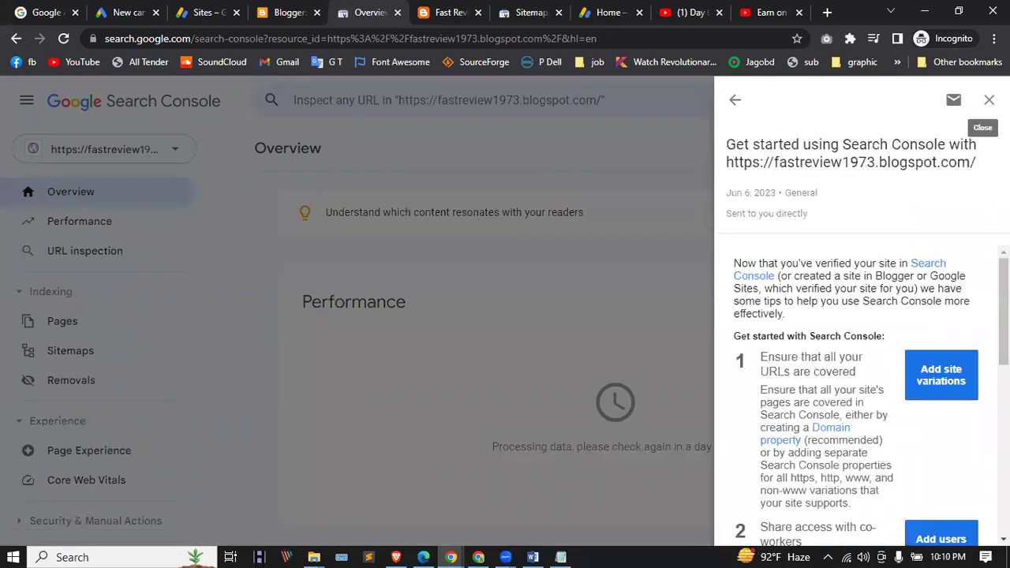
{"action": "scroll", "coordinate": [758, 310], "scroll_direction": "down", "scroll_amount": 1}
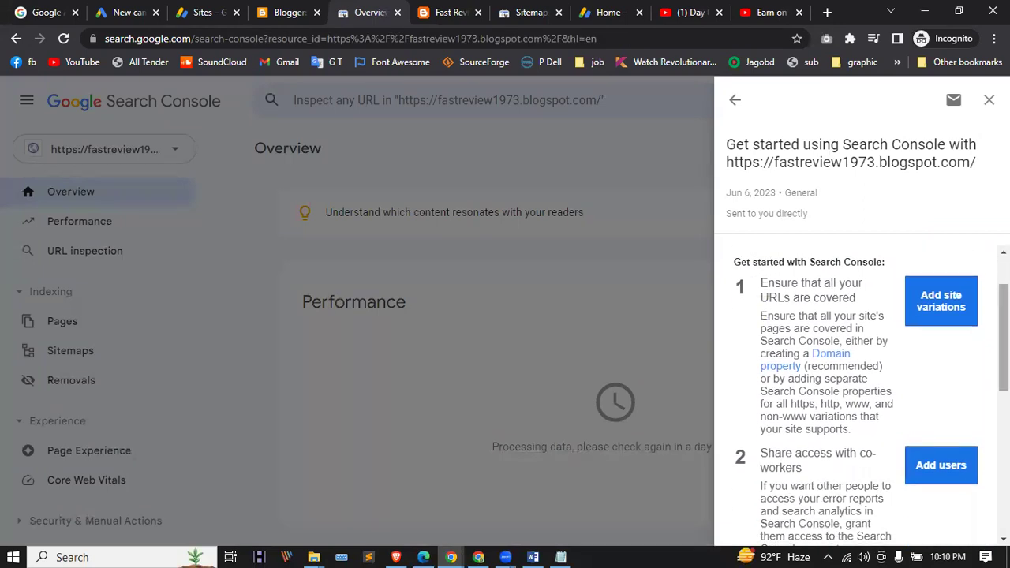
Step: Open the Domain property help article in its own tab, then close the Search Console message panel
{"action": "left_click", "coordinate": [827, 360]}
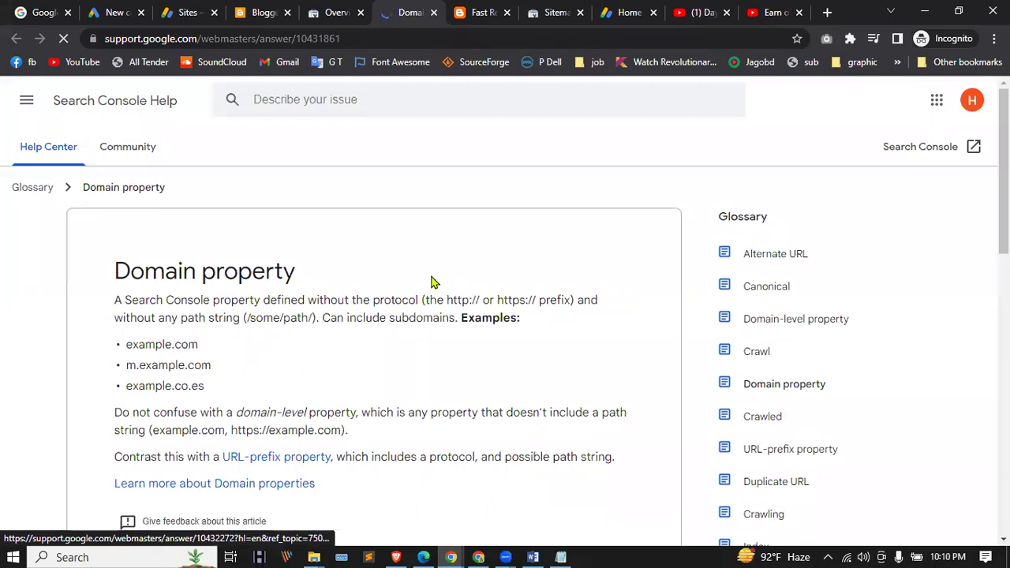
{"action": "scroll", "coordinate": [278, 279], "scroll_direction": "down", "scroll_amount": 4}
{"action": "scroll", "coordinate": [277, 278], "scroll_direction": "up", "scroll_amount": 4}
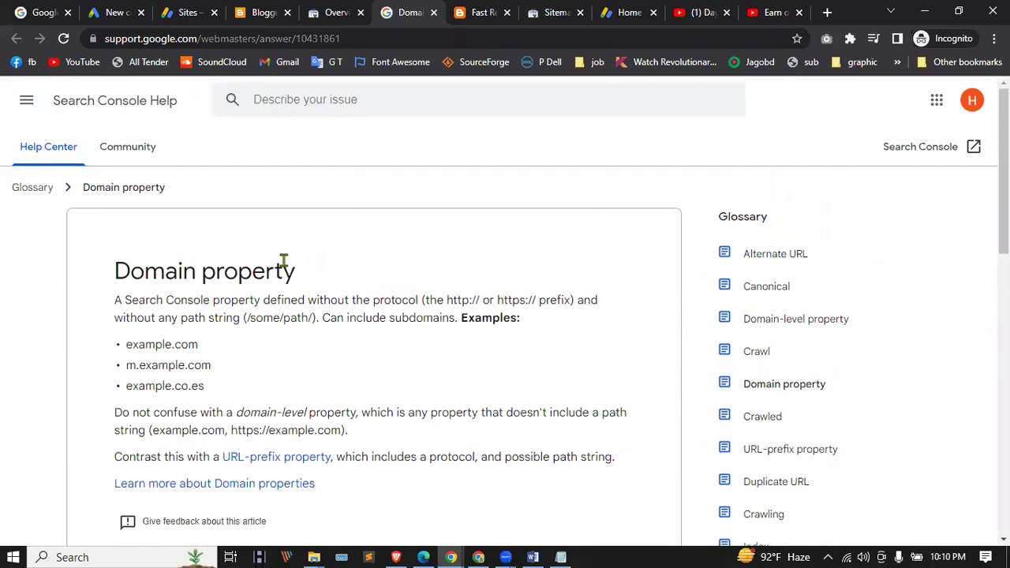
{"action": "left_click", "coordinate": [264, 12]}
{"action": "scroll", "coordinate": [100, 313], "scroll_direction": "up", "scroll_amount": 2}
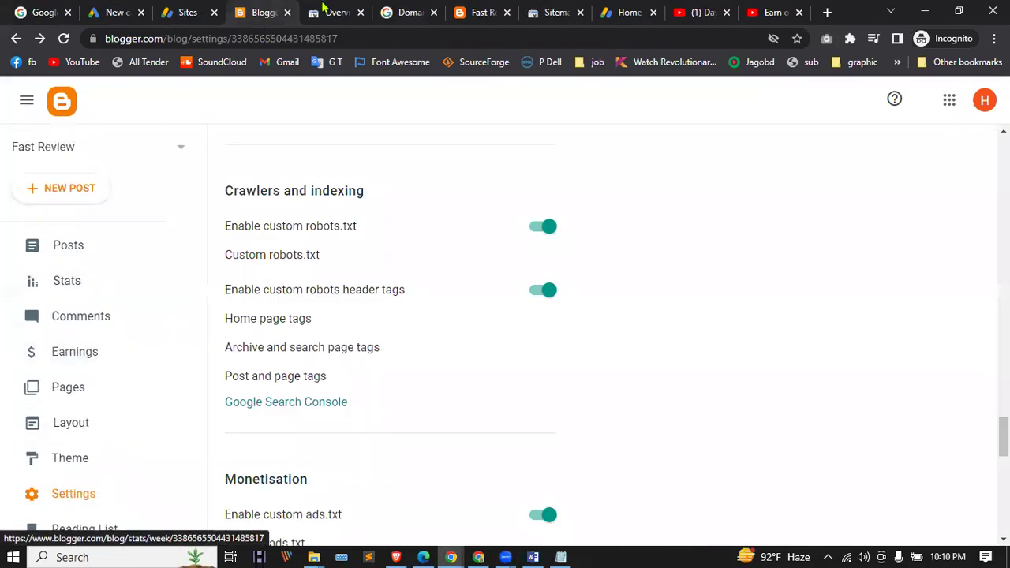
{"action": "key", "text": "ctrl+Tab"}
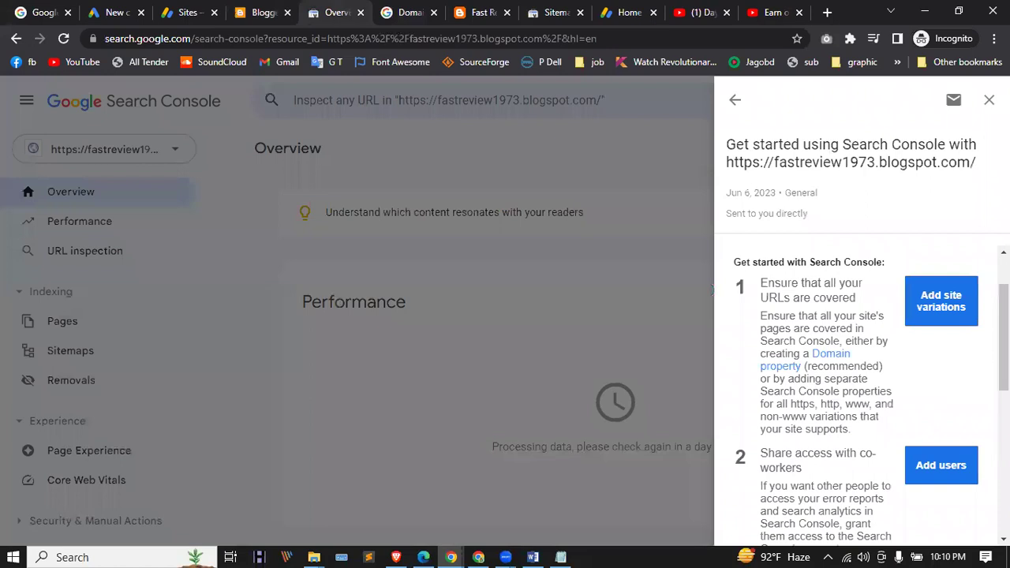
{"action": "left_click", "coordinate": [989, 99]}
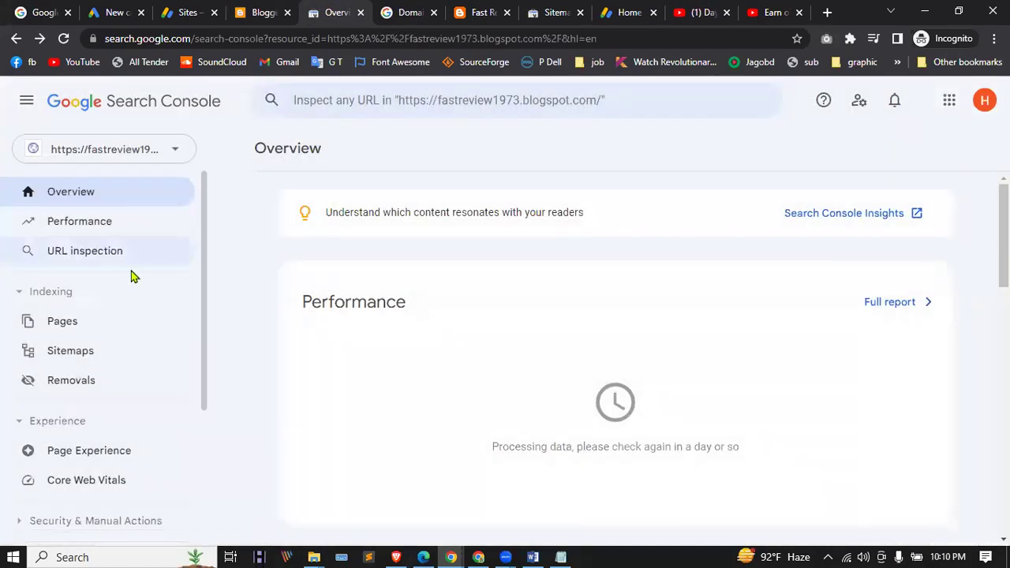
Step: Check the Page indexing report, sorting the not-indexed reasons by Reason
{"action": "left_click", "coordinate": [70, 319]}
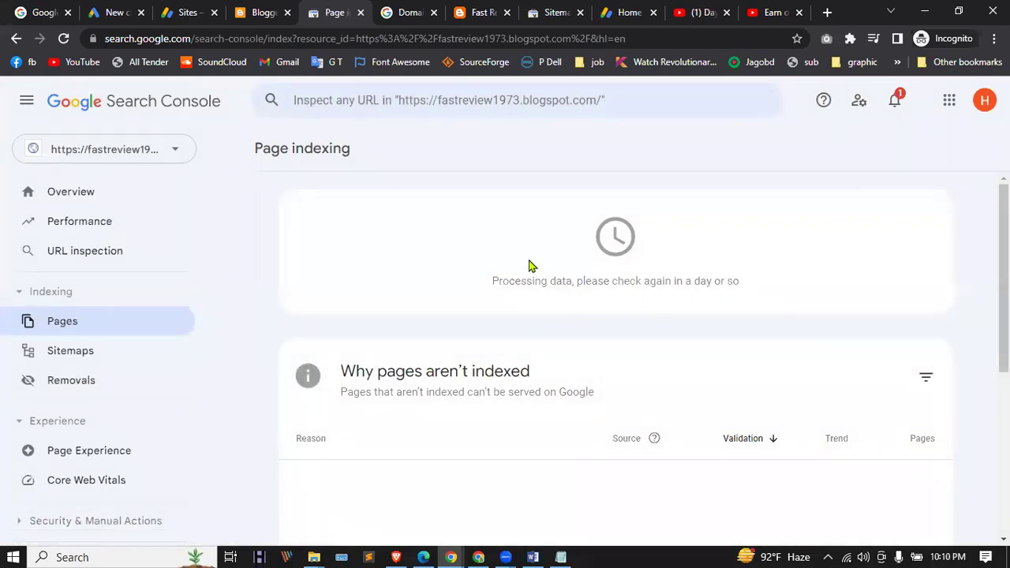
{"action": "scroll", "coordinate": [423, 244], "scroll_direction": "down", "scroll_amount": 5}
{"action": "scroll", "coordinate": [398, 329], "scroll_direction": "up", "scroll_amount": 5}
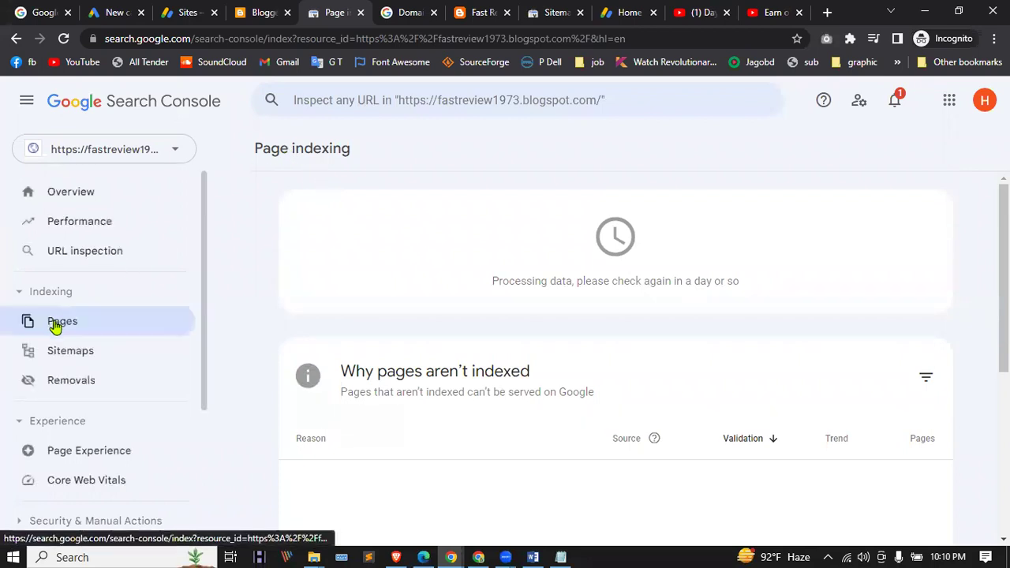
{"action": "left_click", "coordinate": [355, 455]}
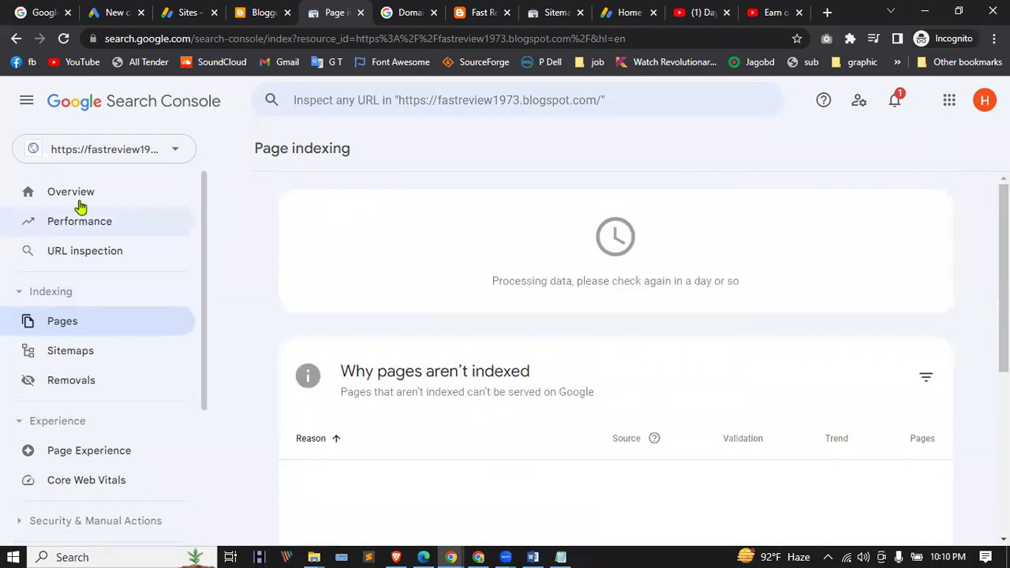
{"action": "left_click", "coordinate": [163, 157]}
{"action": "left_click", "coordinate": [82, 235]}
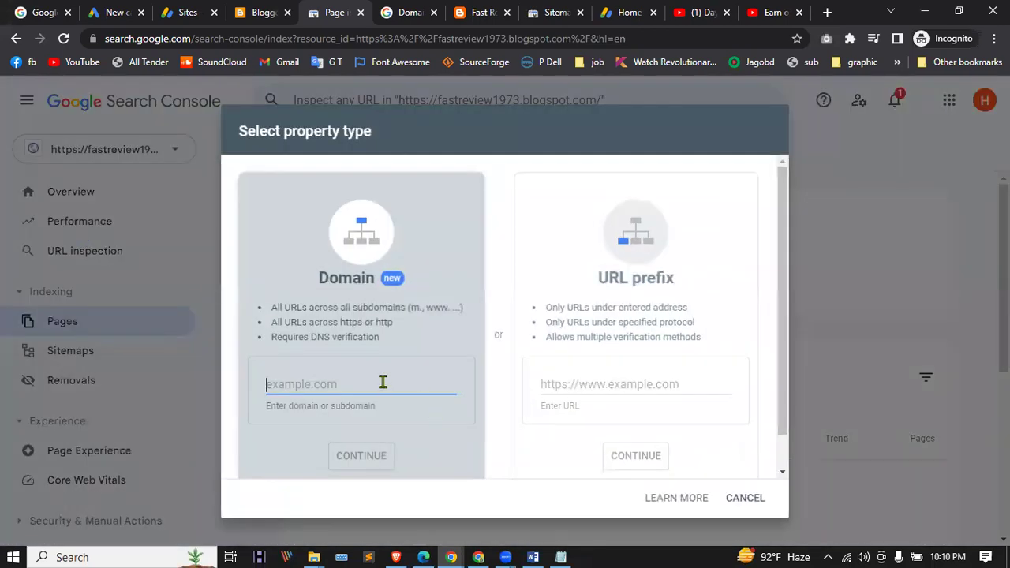
{"action": "left_click", "coordinate": [677, 387]}
{"action": "type", "text": "https://fastreview1973.blogspot.com/"}
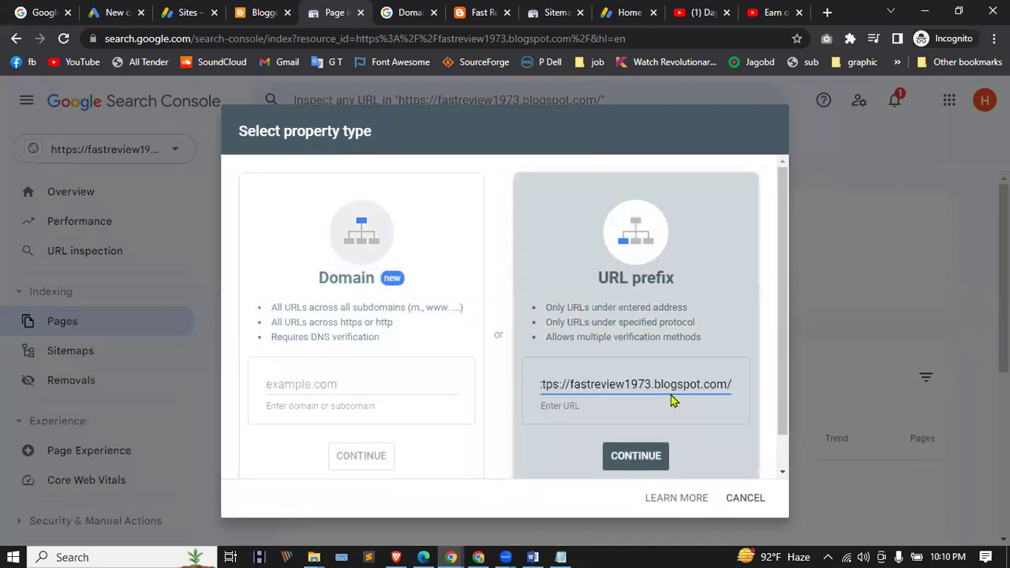
{"action": "left_click", "coordinate": [643, 461]}
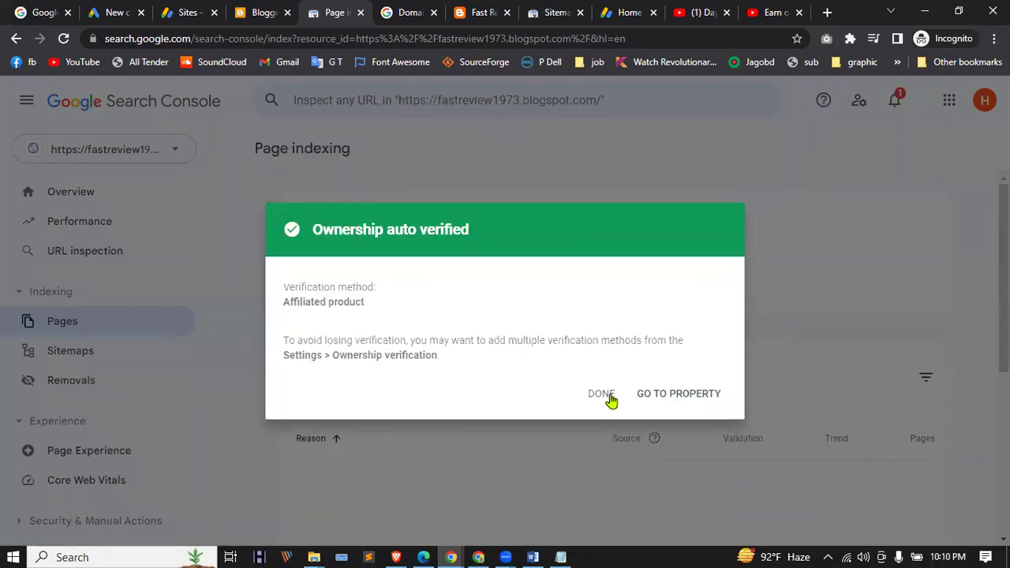
{"action": "left_click_drag", "start_coordinate": [281, 360], "coordinate": [432, 357]}
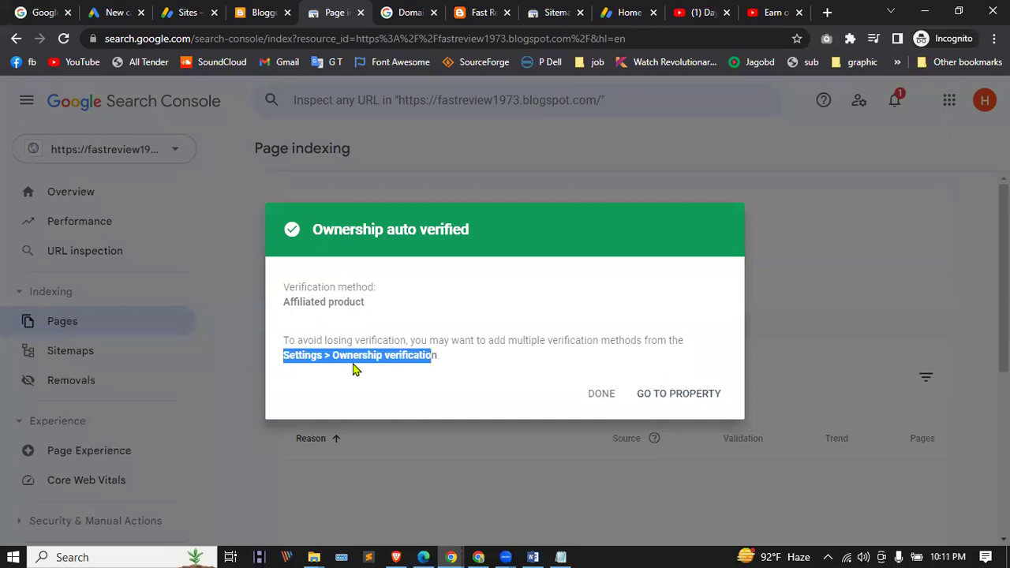
{"action": "left_click", "coordinate": [449, 364]}
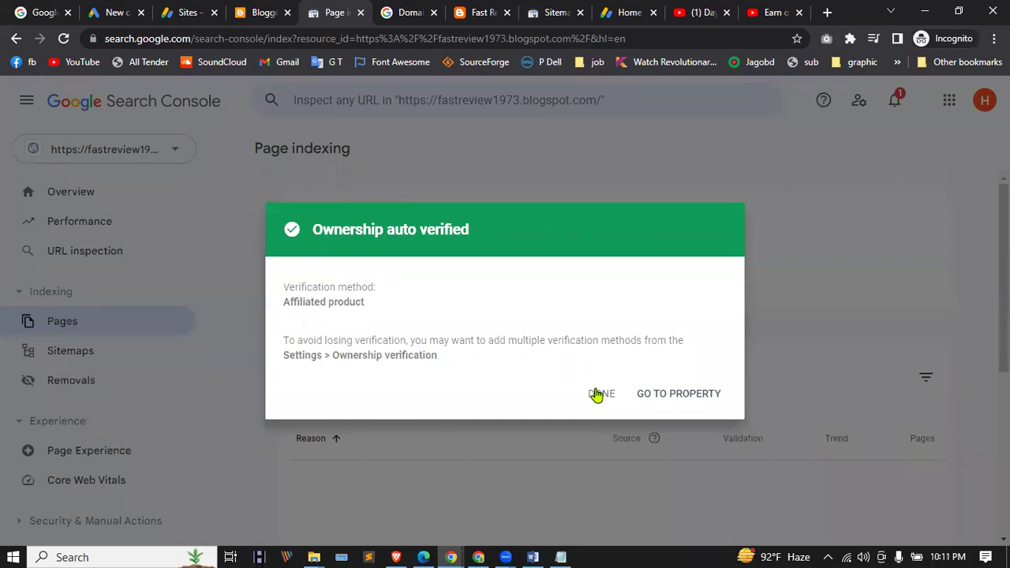
{"action": "left_click", "coordinate": [600, 393]}
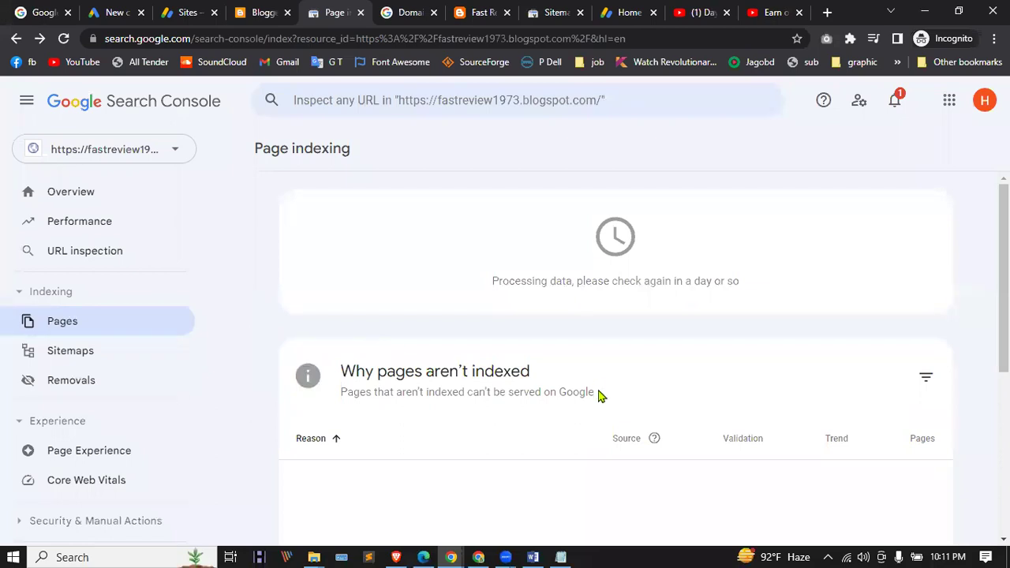
Step: Re-add the blog URL as a URL-prefix property, then go to its Page indexing report
{"action": "left_click", "coordinate": [93, 149]}
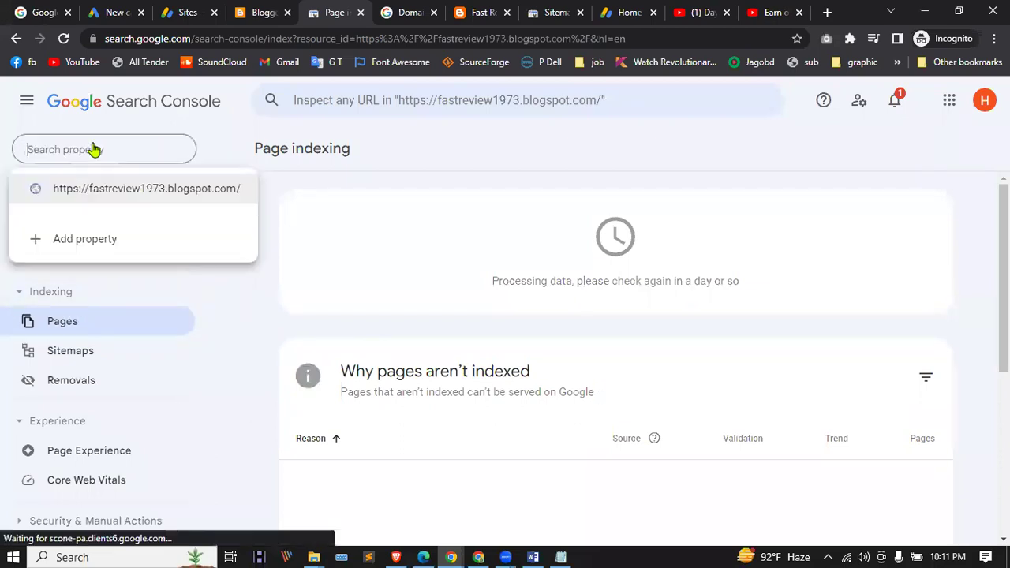
{"action": "left_click", "coordinate": [93, 233]}
{"action": "left_click", "coordinate": [636, 384]}
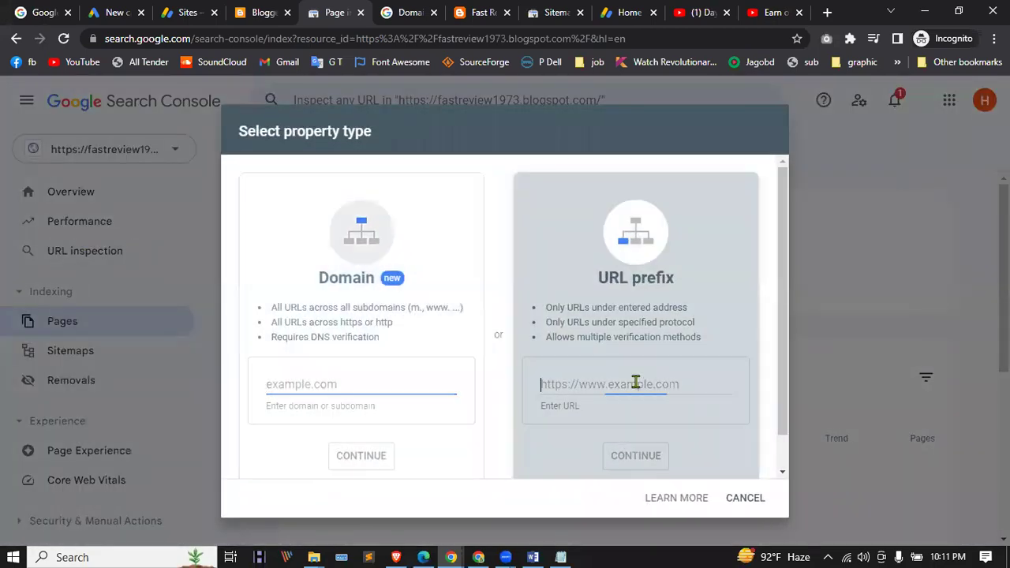
{"action": "type", "text": "https://fastreview1973.blogspot.com/"}
{"action": "left_click", "coordinate": [653, 456]}
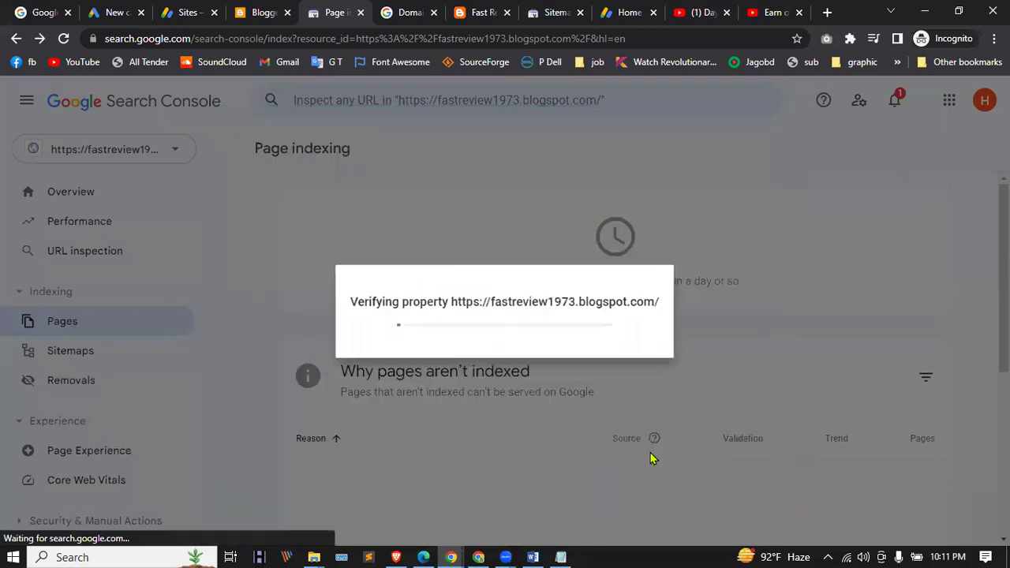
{"action": "left_click", "coordinate": [668, 401]}
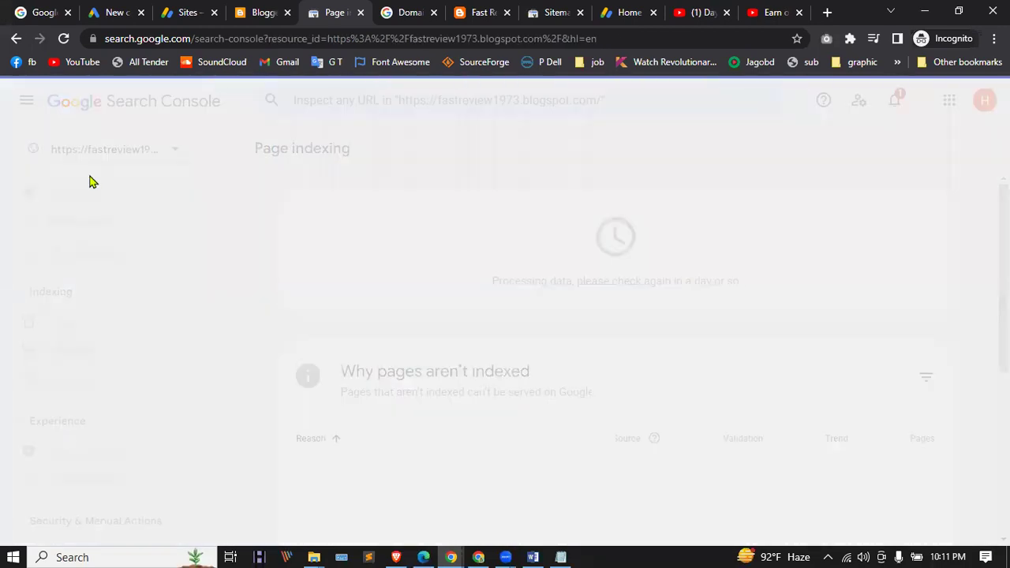
{"action": "left_click", "coordinate": [83, 324]}
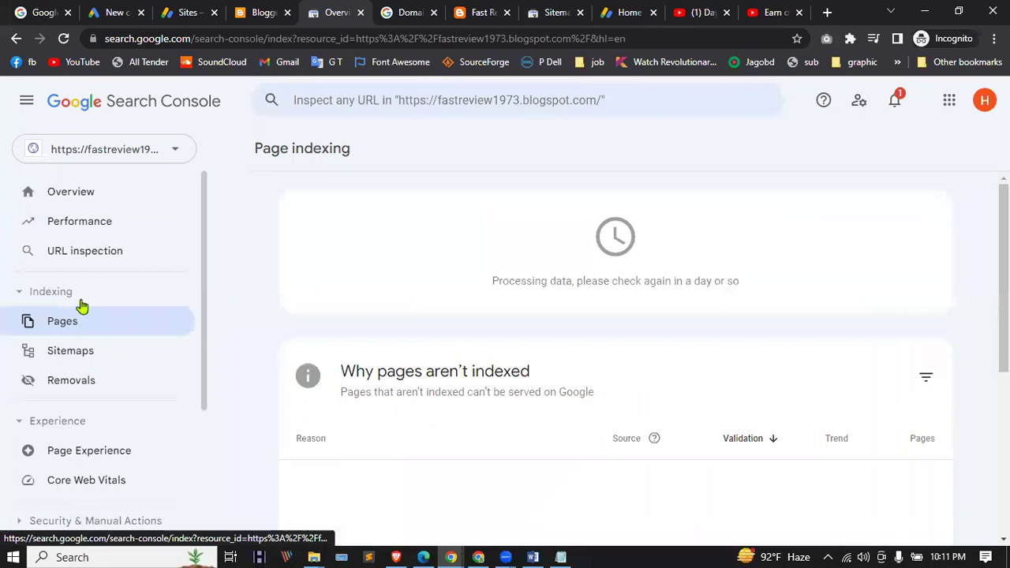
Step: Review Overview, Performance and URL inspection, with Search Console Insights opened in a new tab
{"action": "left_click", "coordinate": [77, 194]}
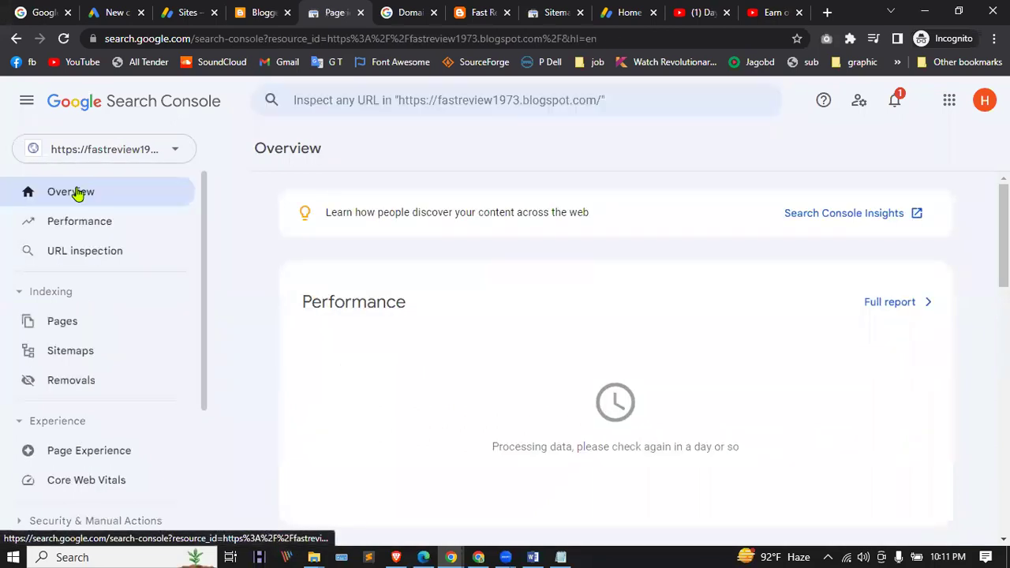
{"action": "left_click", "coordinate": [843, 215]}
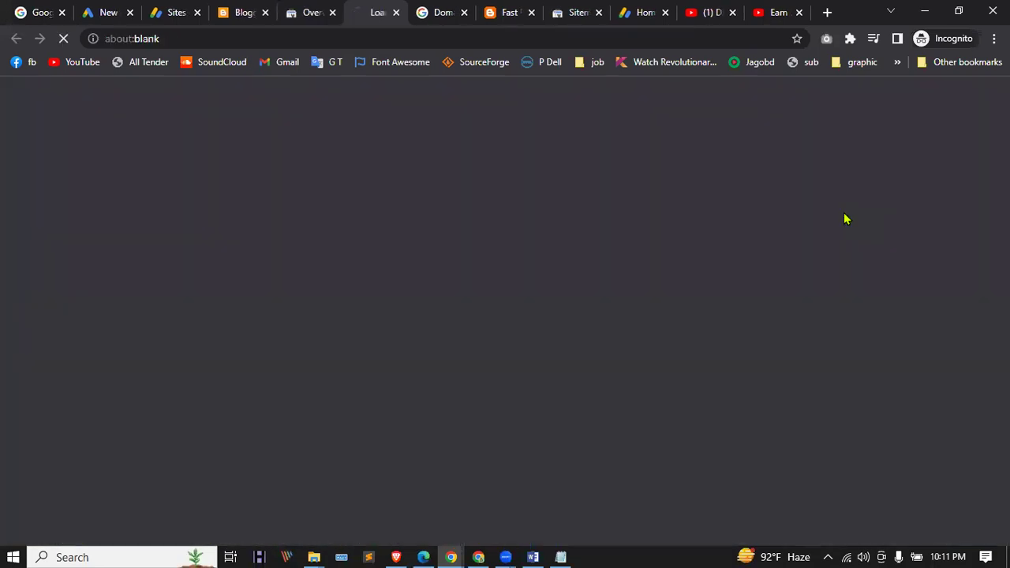
{"action": "left_click", "coordinate": [300, 11]}
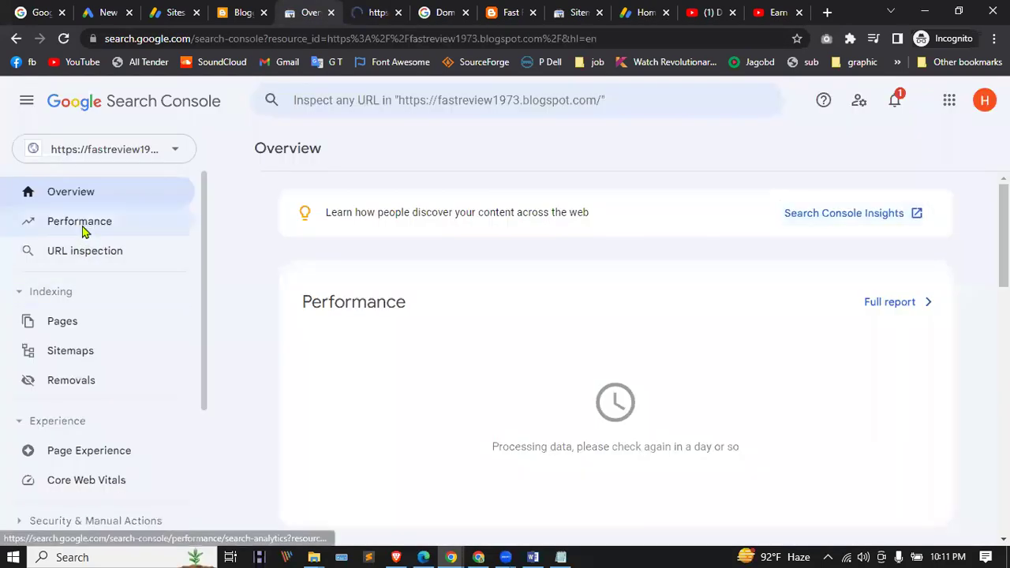
{"action": "left_click", "coordinate": [82, 225]}
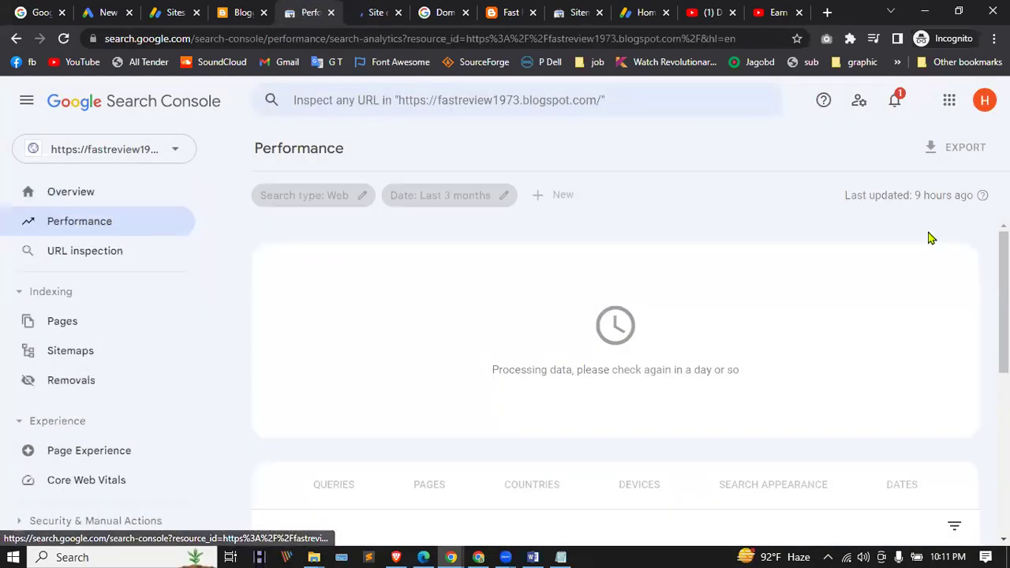
{"action": "scroll", "coordinate": [484, 323], "scroll_direction": "down", "scroll_amount": 5}
{"action": "left_click", "coordinate": [60, 265]}
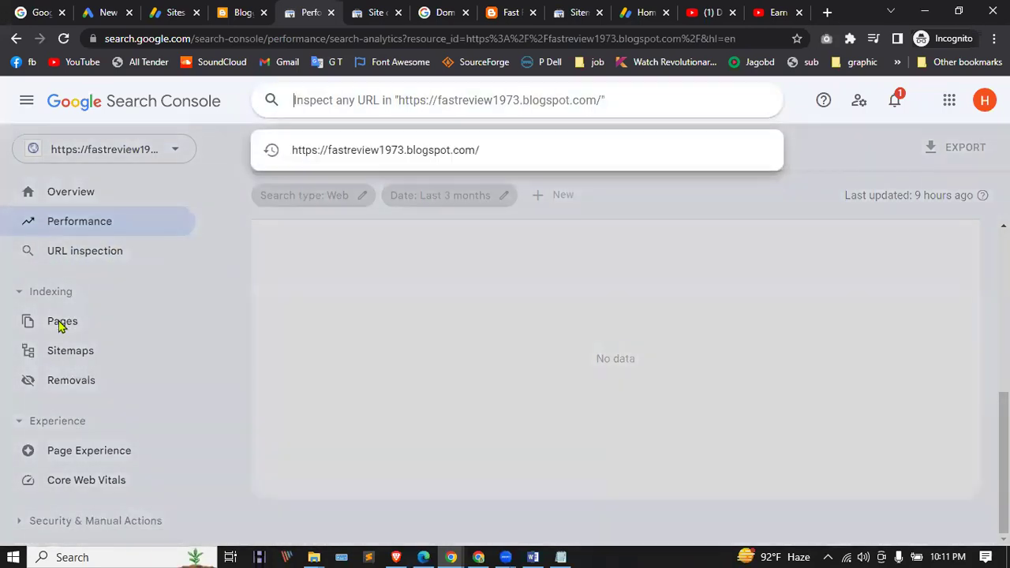
Step: Browse the Pages, Sitemaps and Links reports, dismissing the Links tip and reloading
{"action": "left_click", "coordinate": [62, 322]}
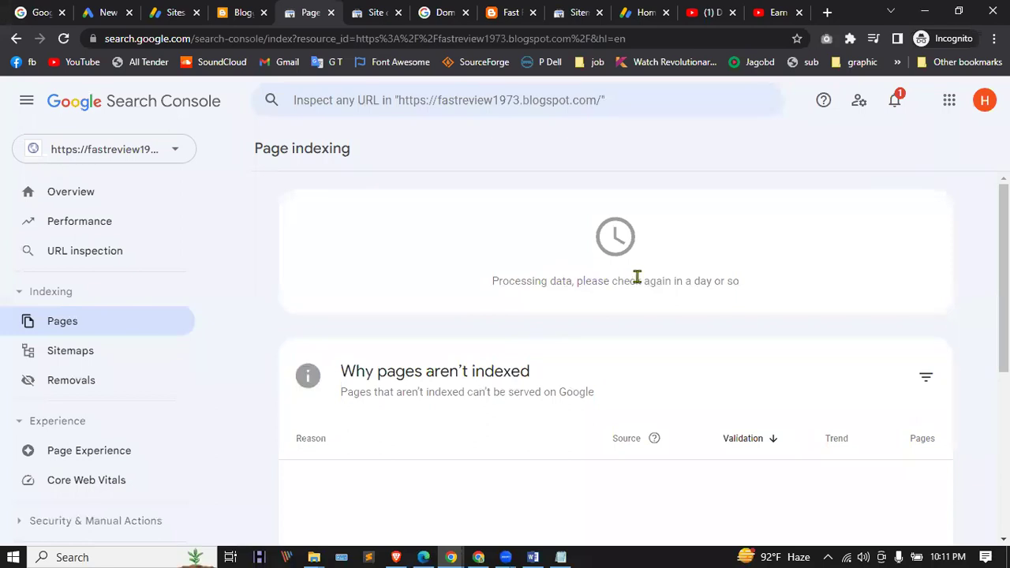
{"action": "scroll", "coordinate": [277, 334], "scroll_direction": "down", "scroll_amount": 4}
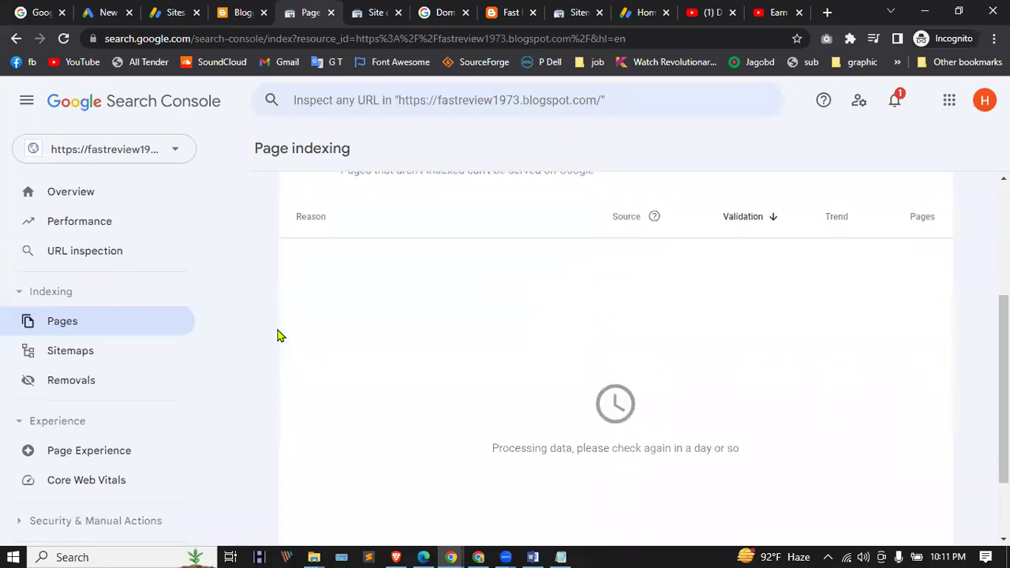
{"action": "left_click", "coordinate": [45, 355]}
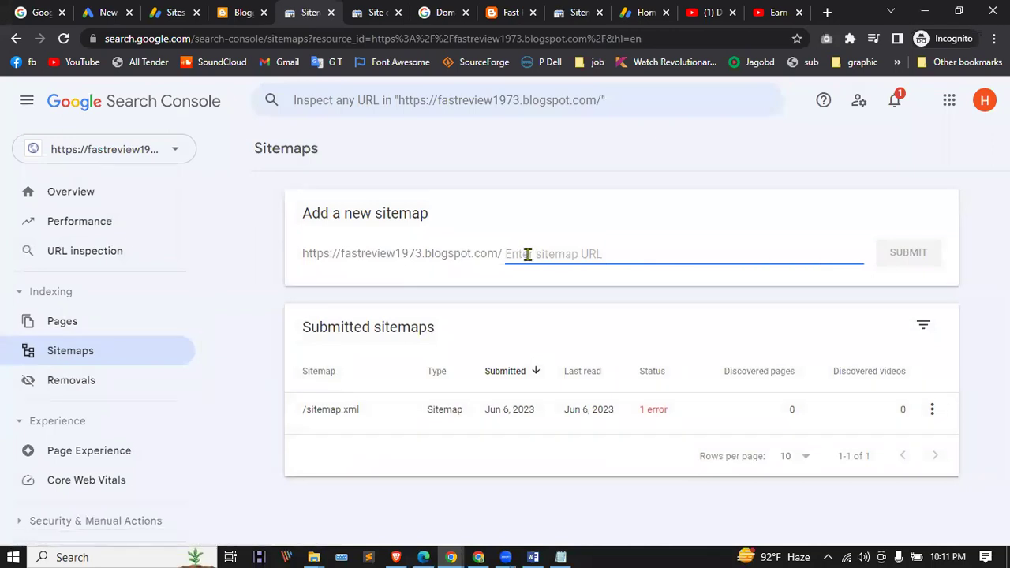
{"action": "scroll", "coordinate": [79, 377], "scroll_direction": "down", "scroll_amount": 3}
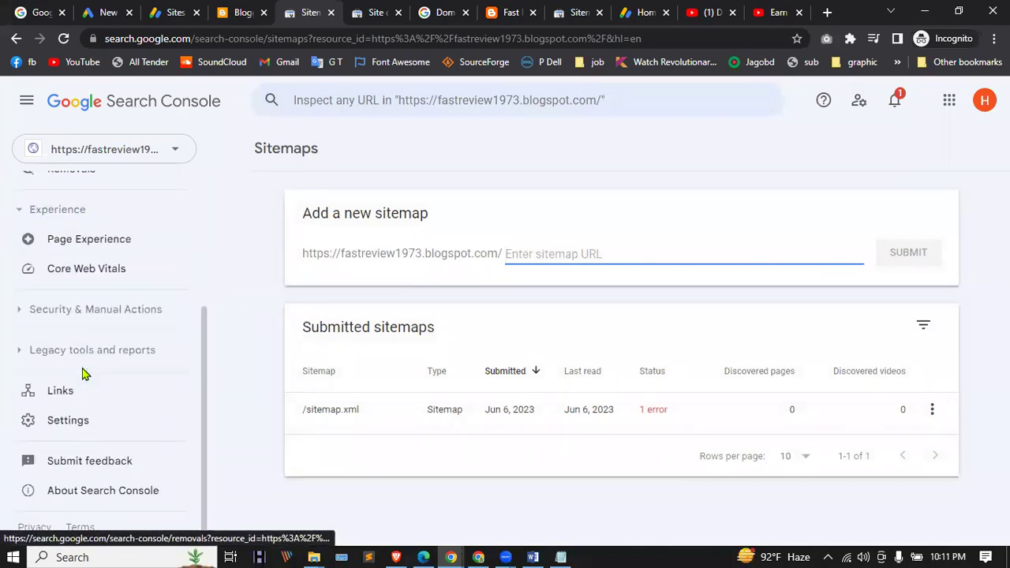
{"action": "left_click", "coordinate": [106, 395]}
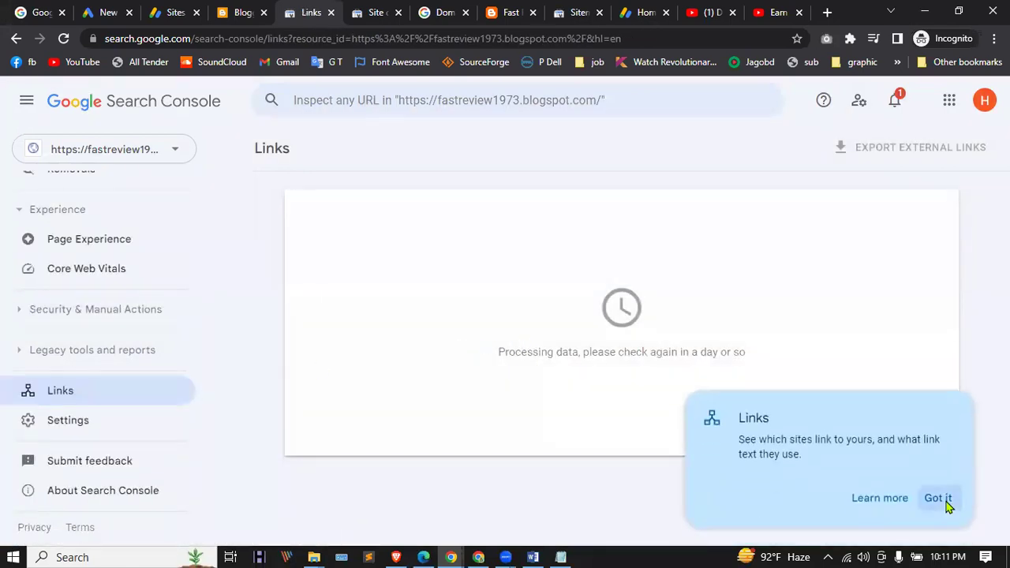
{"action": "left_click", "coordinate": [942, 501]}
{"action": "scroll", "coordinate": [98, 395], "scroll_direction": "up", "scroll_amount": 3}
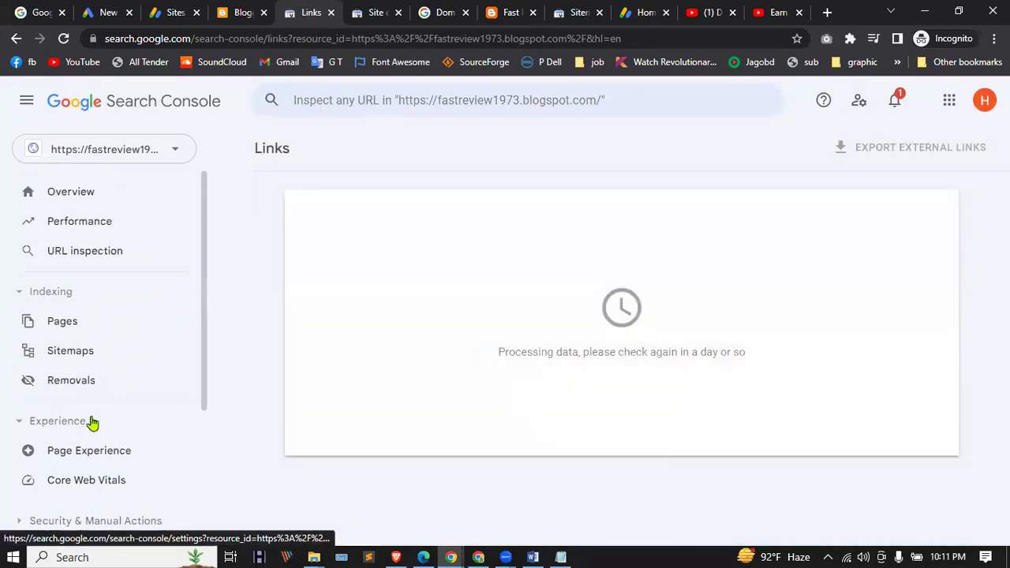
{"action": "left_click", "coordinate": [24, 105]}
{"action": "left_click", "coordinate": [25, 105]}
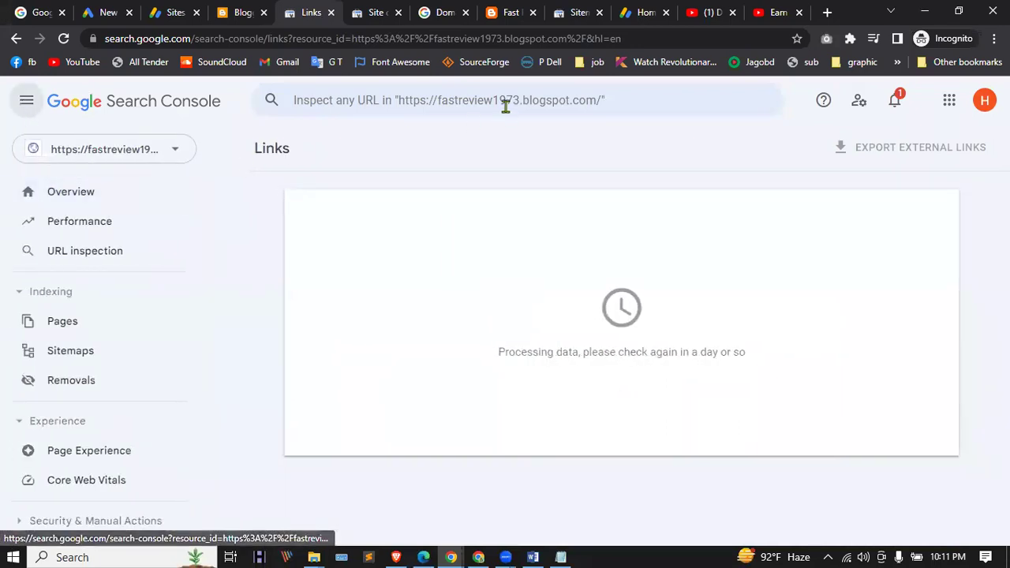
{"action": "left_click", "coordinate": [62, 39]}
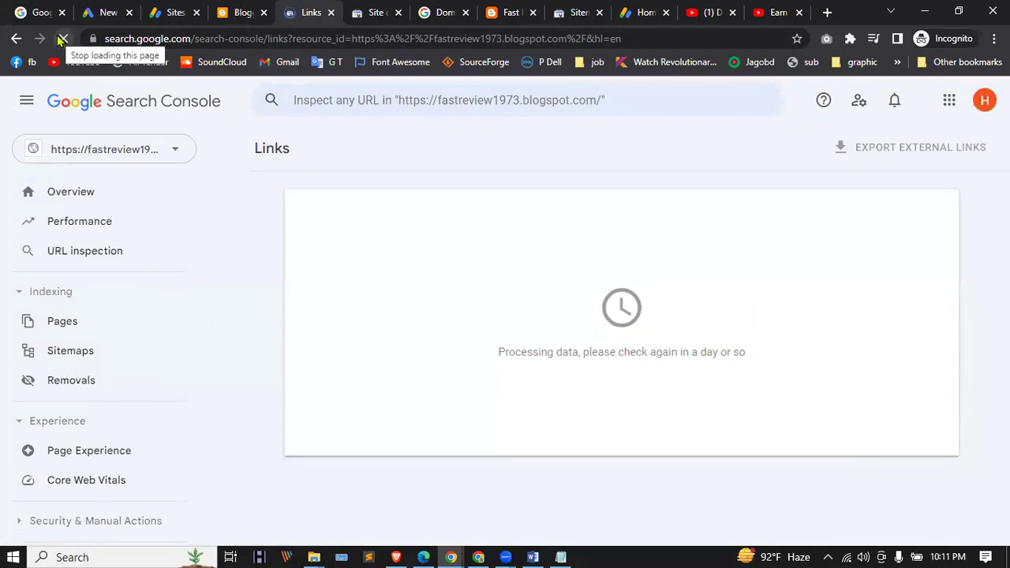
{"action": "left_click", "coordinate": [115, 150]}
Step: Start a new Domain property and paste the blog's https address into the domain field
{"action": "left_click", "coordinate": [86, 241]}
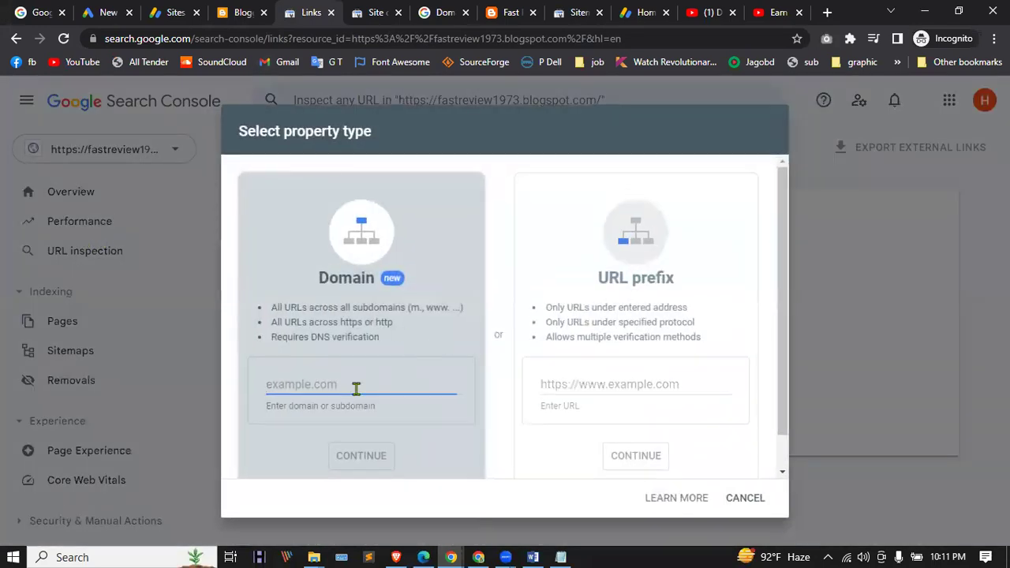
{"action": "key", "text": "ctrl+v"}
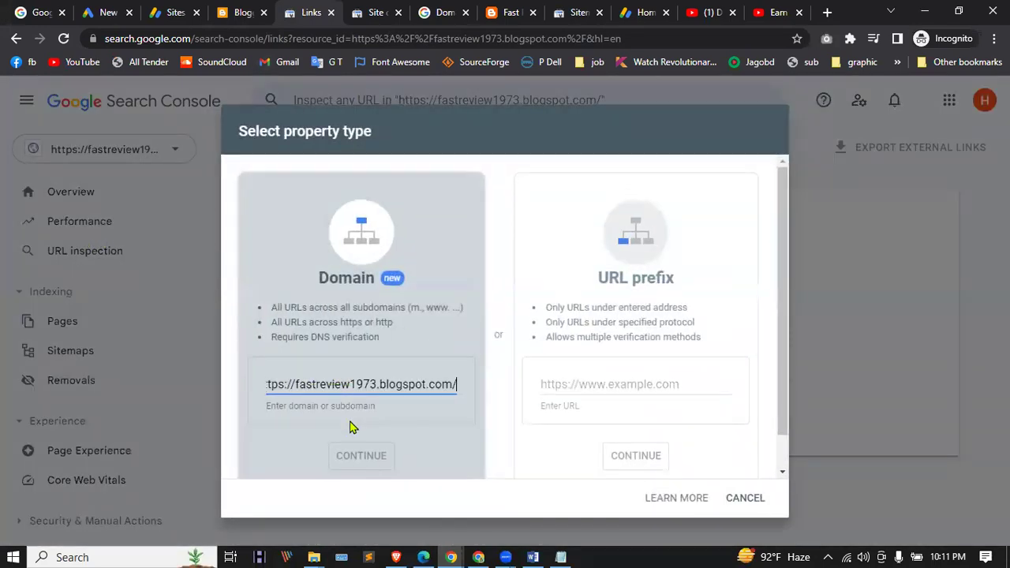
{"action": "left_click_drag", "start_coordinate": [294, 384], "coordinate": [190, 391]}
{"action": "type", "text": "www."}
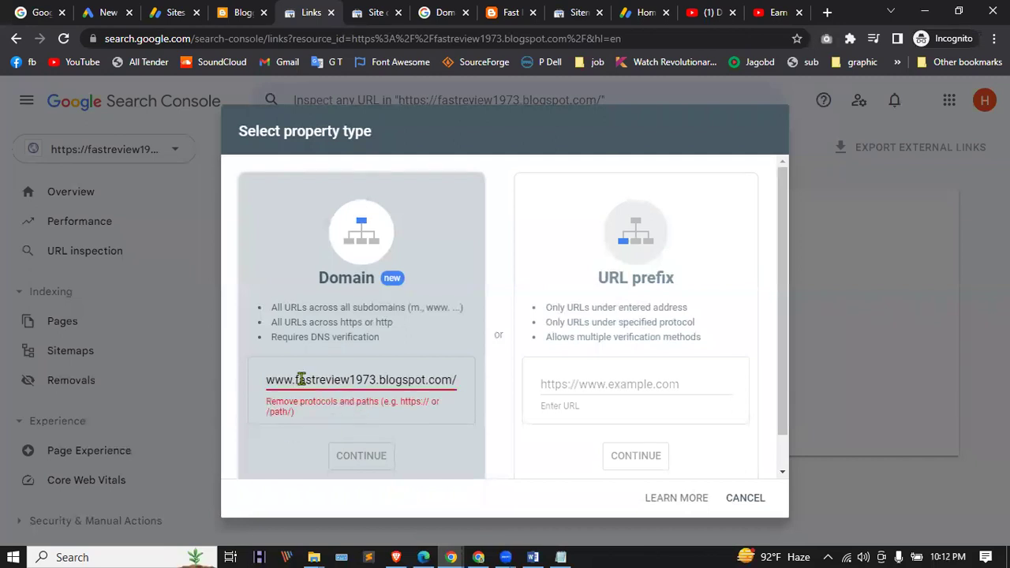
{"action": "triple_click", "coordinate": [299, 381]}
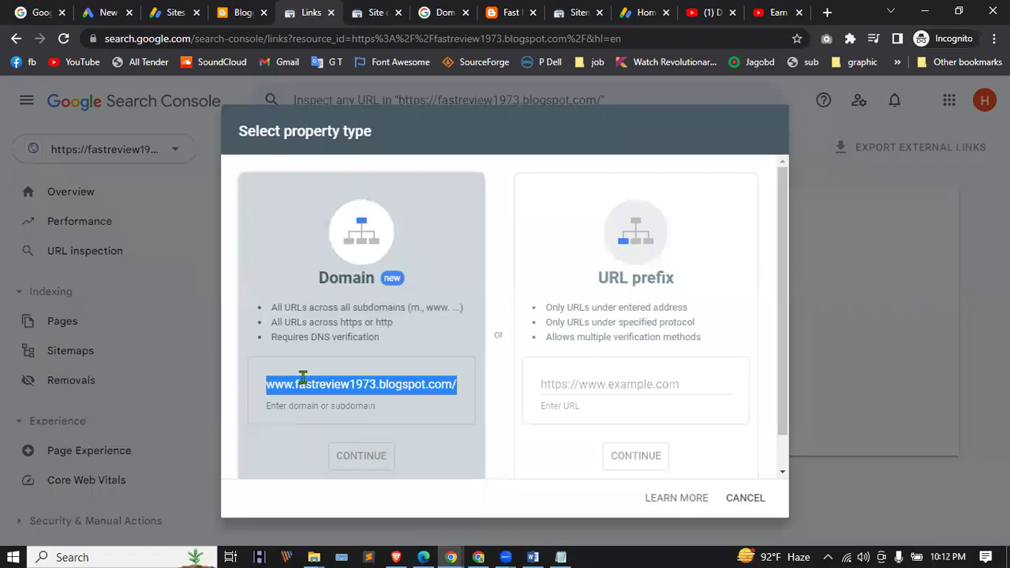
{"action": "type", "text": "https://fastreview1973.blogspot.com/"}
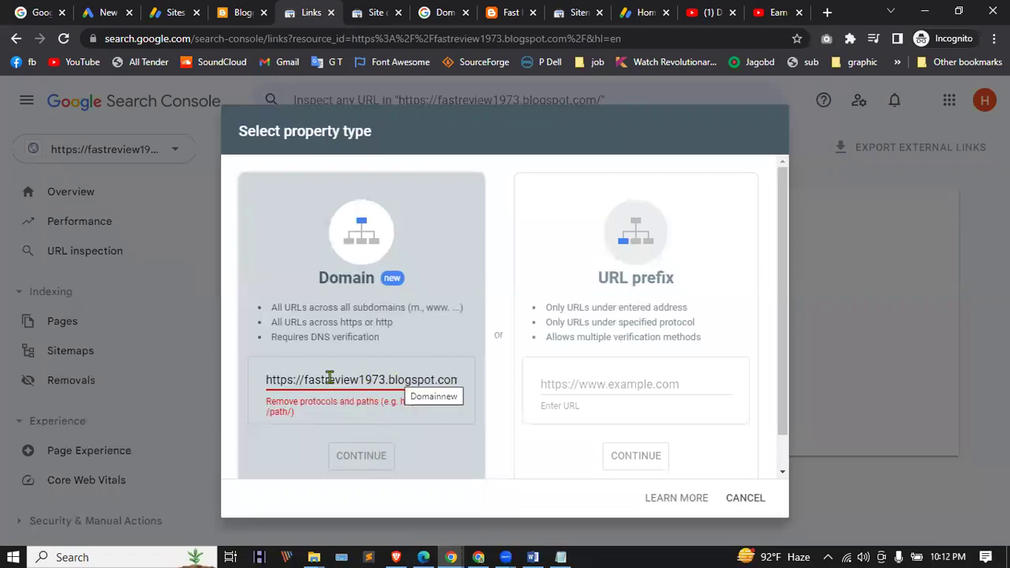
{"action": "left_click_drag", "start_coordinate": [395, 379], "coordinate": [458, 387]}
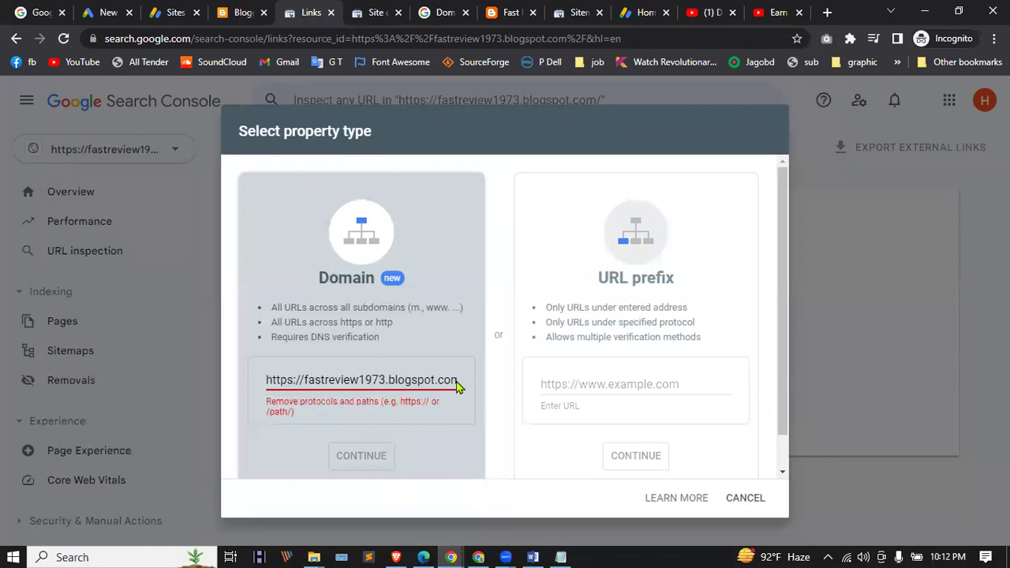
{"action": "left_click", "coordinate": [445, 382]}
{"action": "key", "text": "End"}
{"action": "key", "text": "BackSpace"}
{"action": "left_click", "coordinate": [442, 413]}
{"action": "left_click", "coordinate": [302, 379]}
{"action": "left_click_drag", "start_coordinate": [305, 382], "coordinate": [158, 388]}
{"action": "key", "text": "BackSpace"}
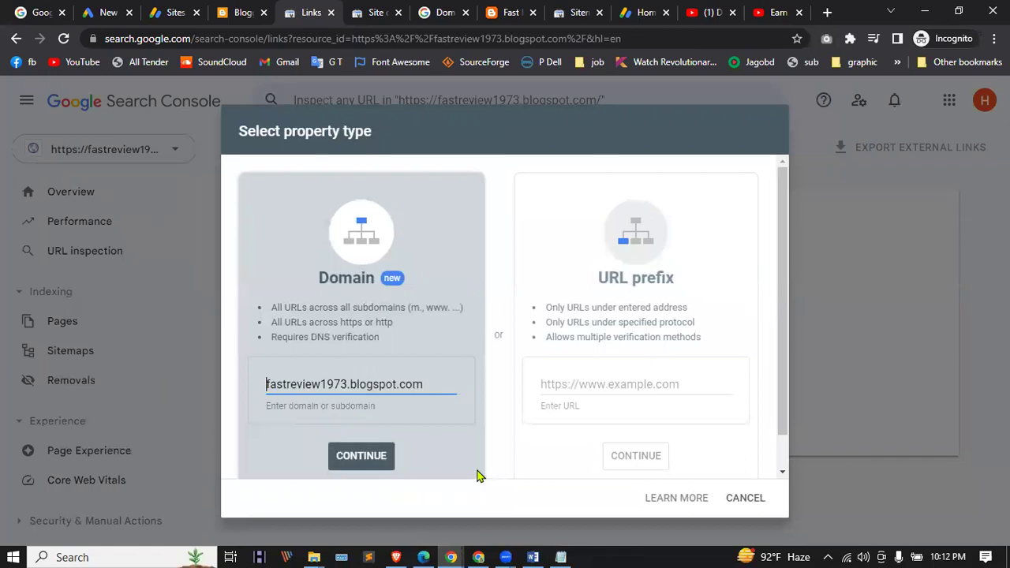
{"action": "left_click", "coordinate": [383, 458]}
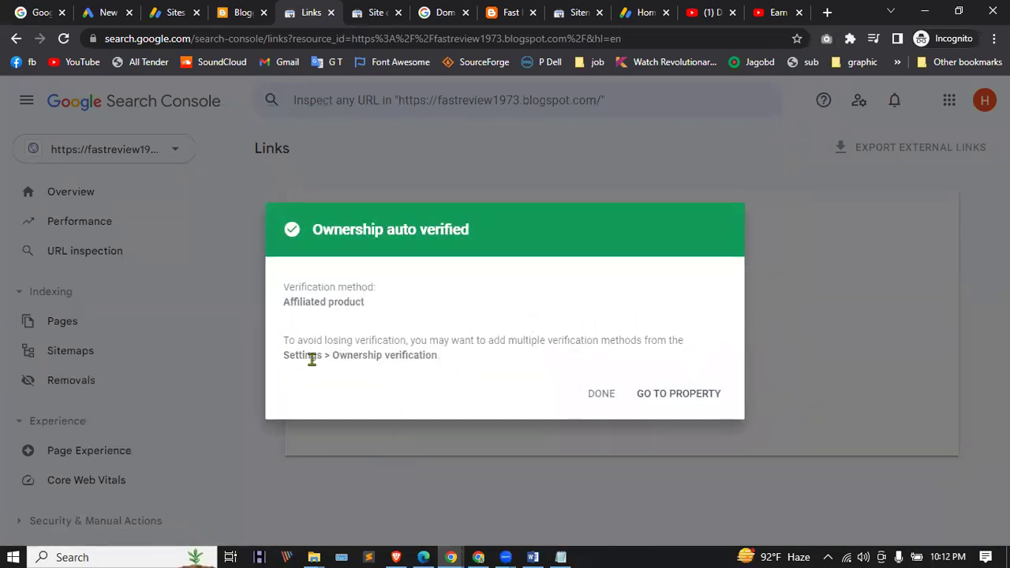
Step: Enter the new Domain property and open its Sitemaps page showing sitemap.xml with 1 error
{"action": "left_click", "coordinate": [670, 397]}
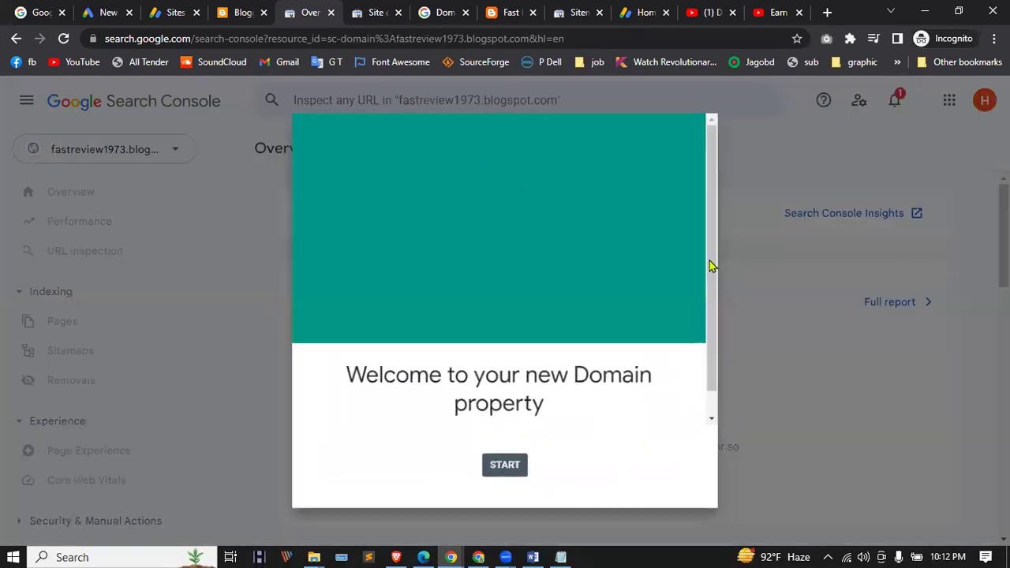
{"action": "scroll", "coordinate": [547, 328], "scroll_direction": "down", "scroll_amount": 1}
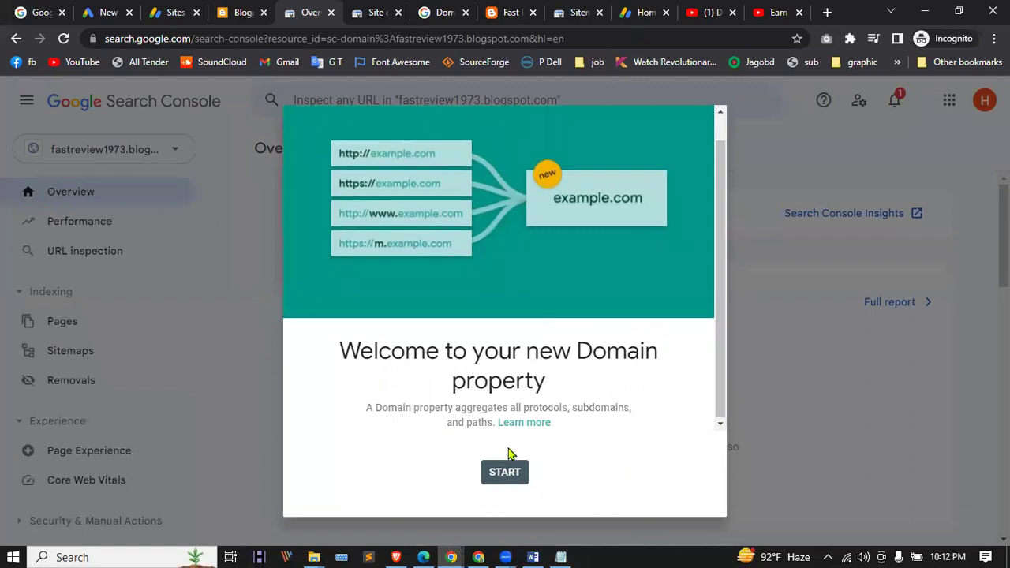
{"action": "left_click", "coordinate": [510, 474]}
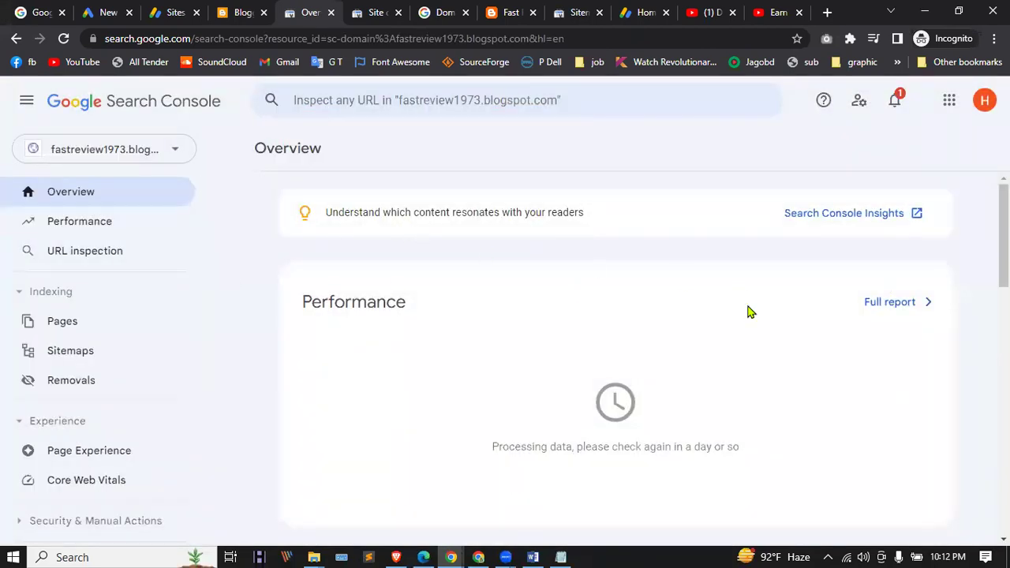
{"action": "left_click", "coordinate": [870, 306]}
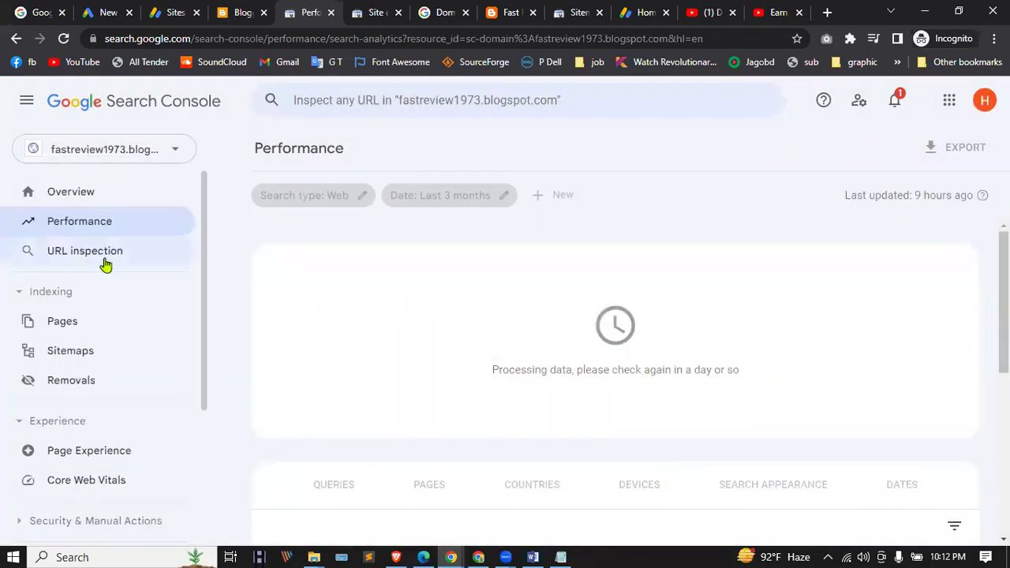
{"action": "left_click", "coordinate": [71, 322]}
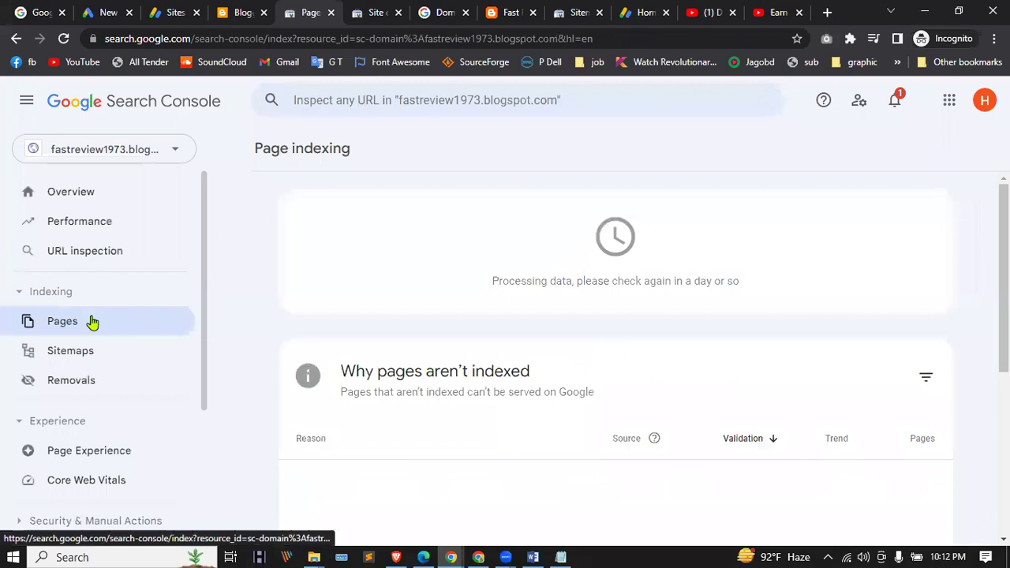
{"action": "left_click", "coordinate": [69, 357]}
{"action": "left_click", "coordinate": [69, 355]}
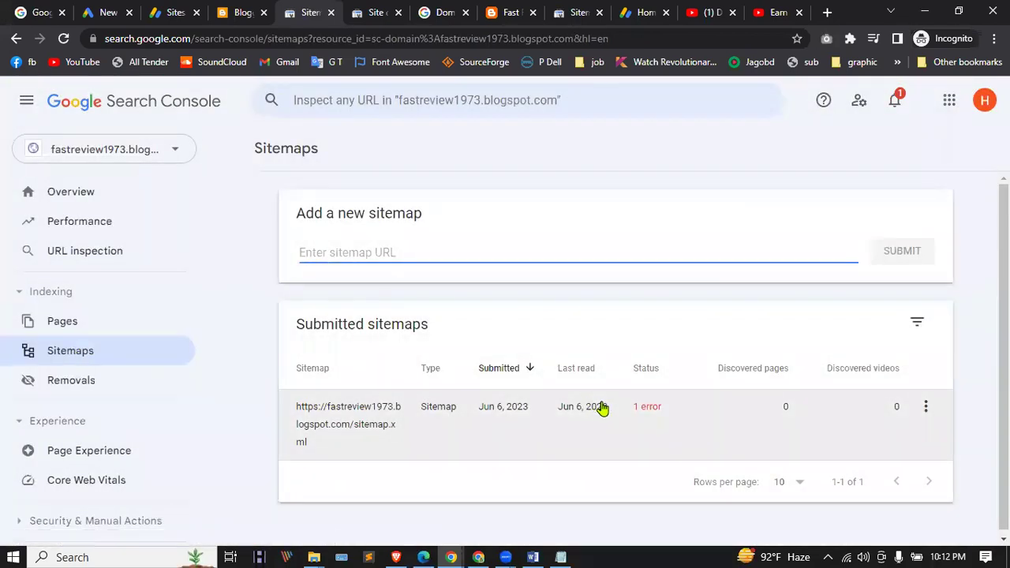
Step: View sitemap.xml's details and expand the Missing XML tag error (url under urlset, line 1)
{"action": "left_click", "coordinate": [926, 407]}
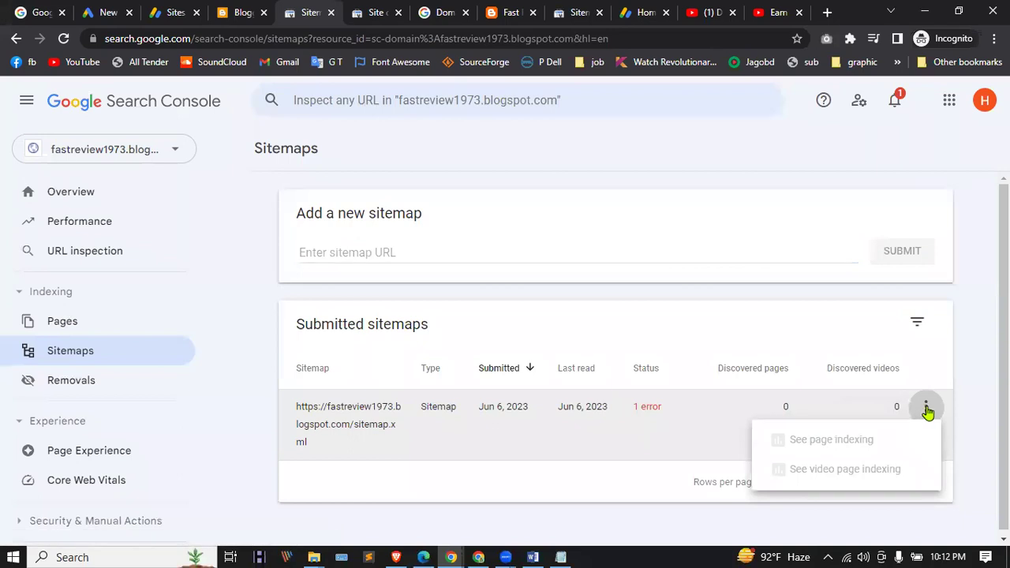
{"action": "left_click", "coordinate": [440, 452]}
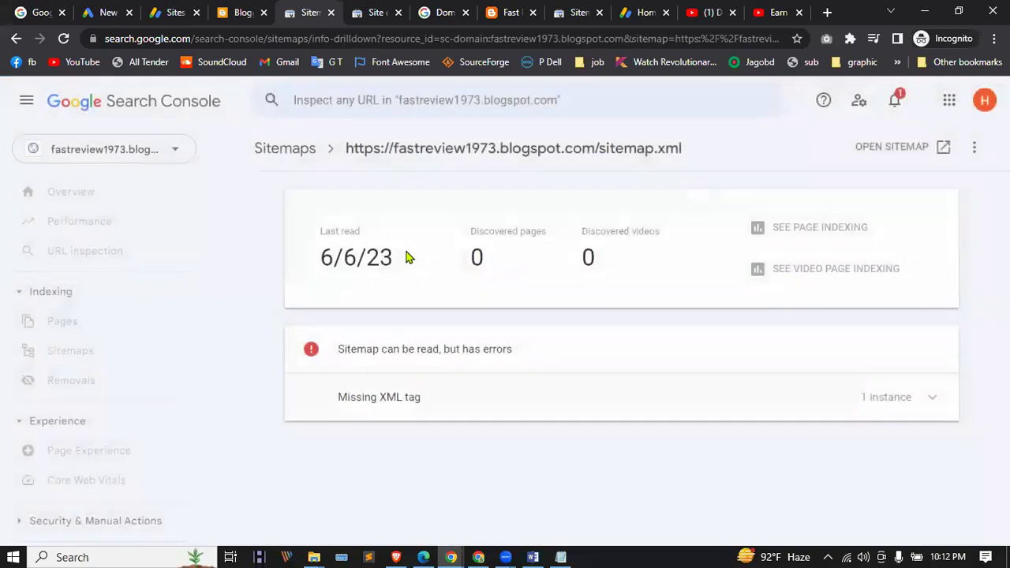
{"action": "left_click", "coordinate": [375, 401]}
{"action": "scroll", "coordinate": [422, 390], "scroll_direction": "down", "scroll_amount": 1}
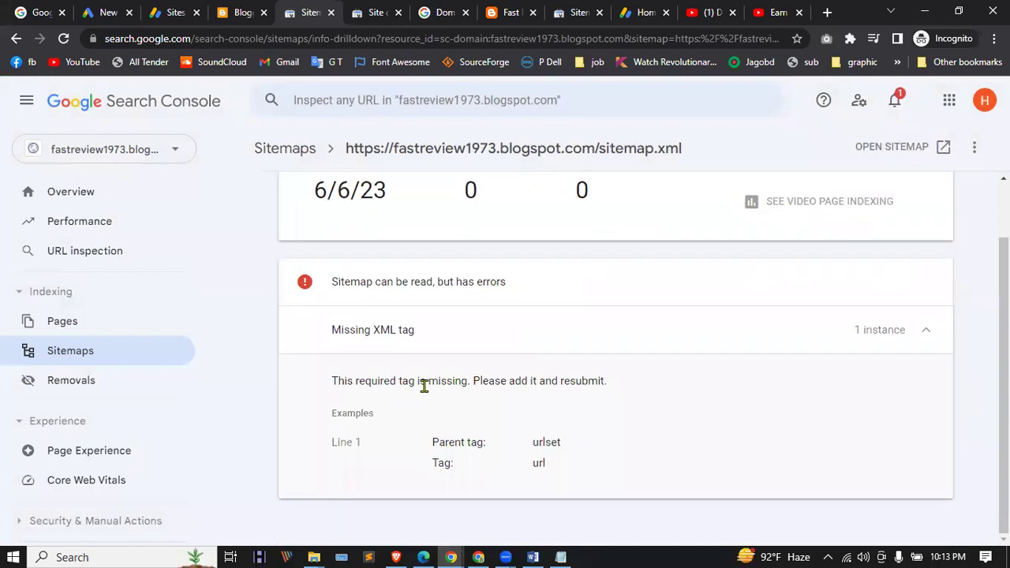
{"action": "left_click", "coordinate": [54, 350]}
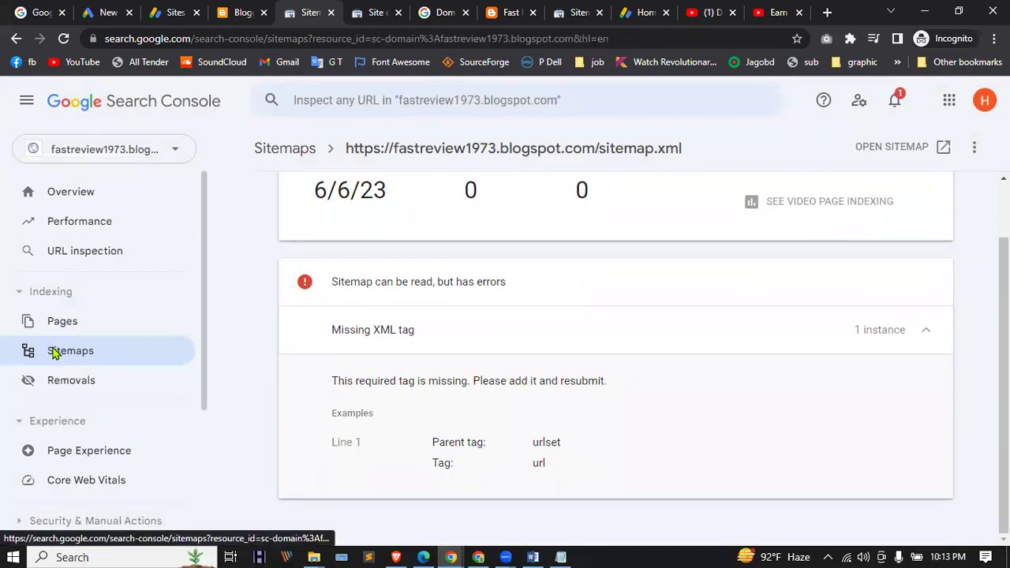
Step: Resubmit the sitemap as the blog address plus 'site', acknowledge success, and reload
{"action": "type", "text": "https://fastreview1973.blogspot.com/"}
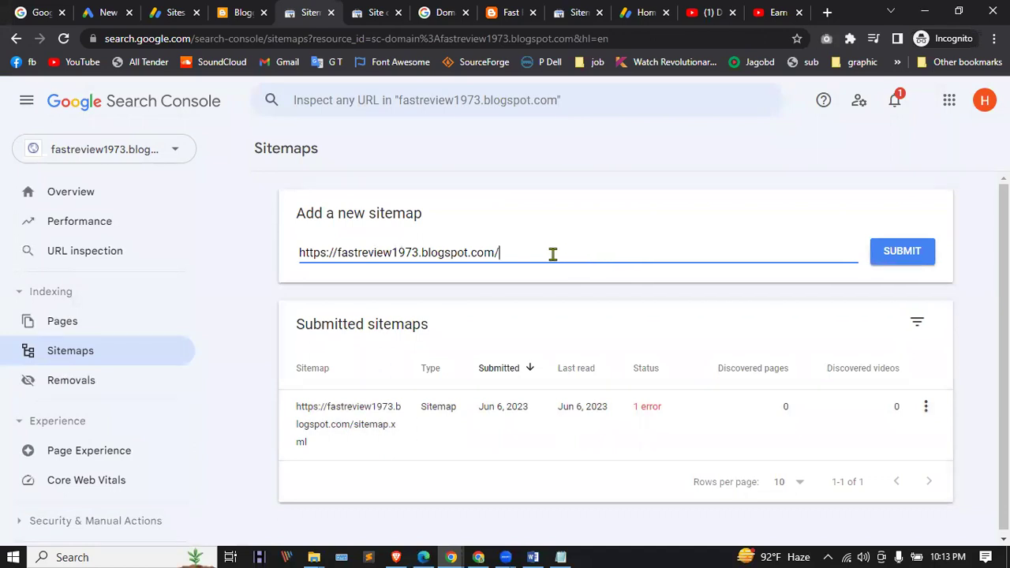
{"action": "type", "text": "sitemap.xml"}
{"action": "left_click", "coordinate": [896, 254]}
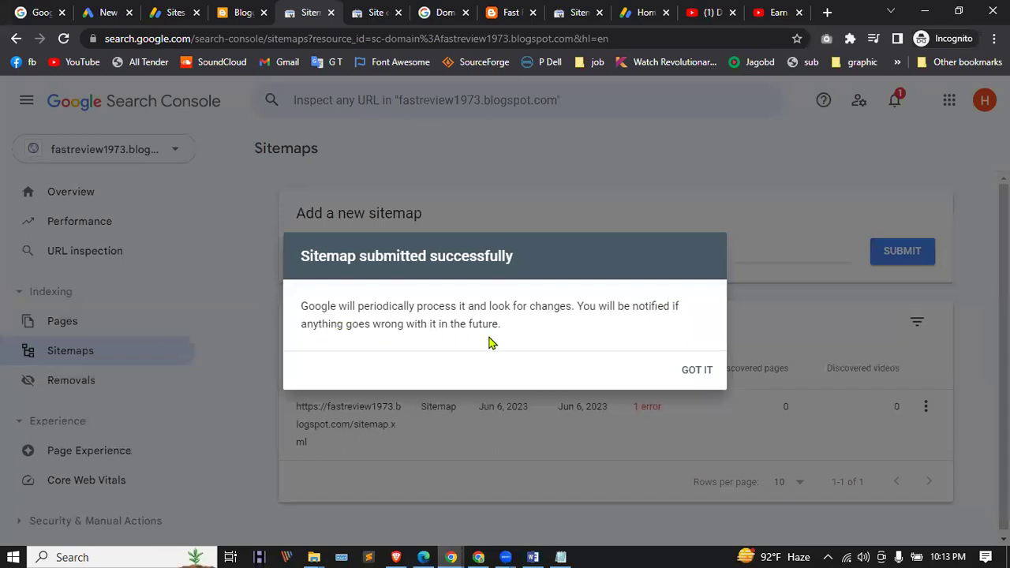
{"action": "left_click", "coordinate": [697, 378]}
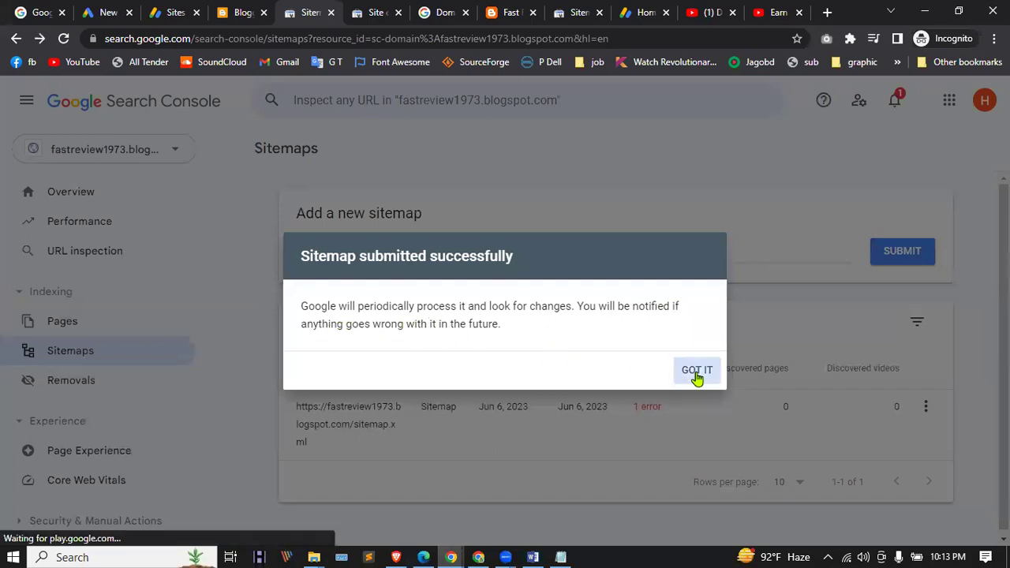
{"action": "left_click", "coordinate": [63, 38]}
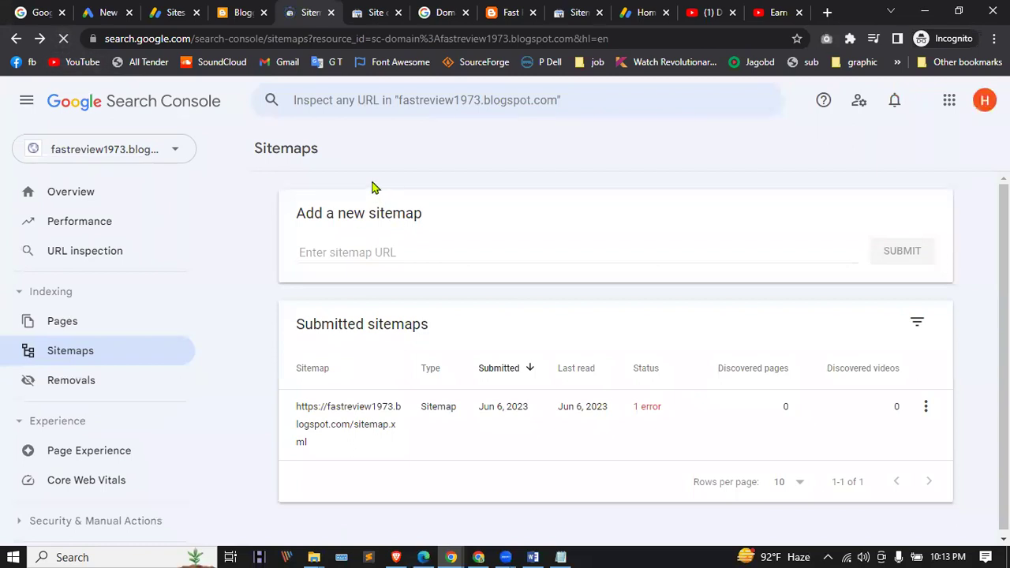
{"action": "left_click", "coordinate": [363, 9]}
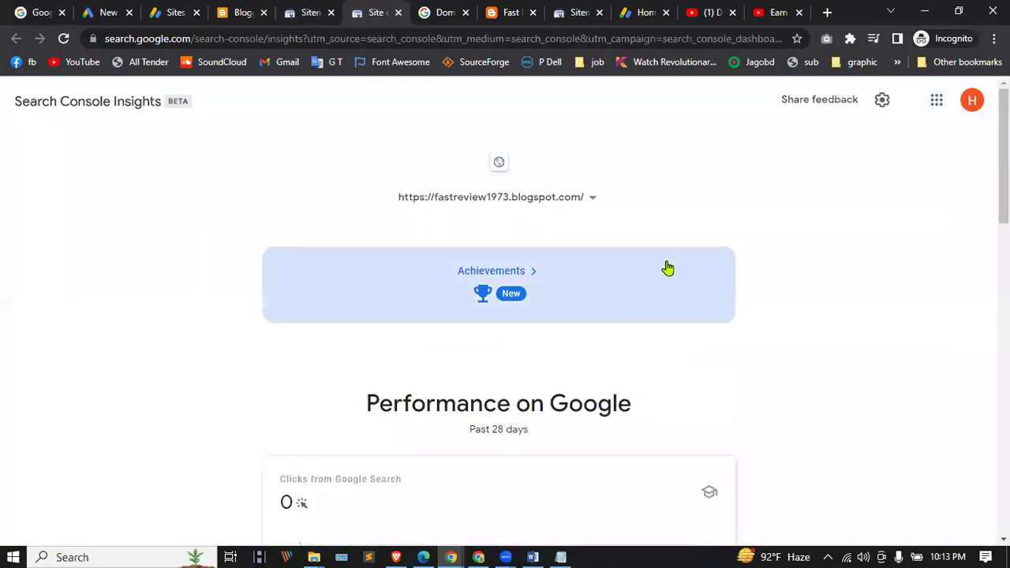
Step: Scroll through the blog's Insights, check the empty Achievements, and reselect the blog property
{"action": "scroll", "coordinate": [537, 210], "scroll_direction": "down", "scroll_amount": 5}
{"action": "scroll", "coordinate": [527, 257], "scroll_direction": "down", "scroll_amount": 9}
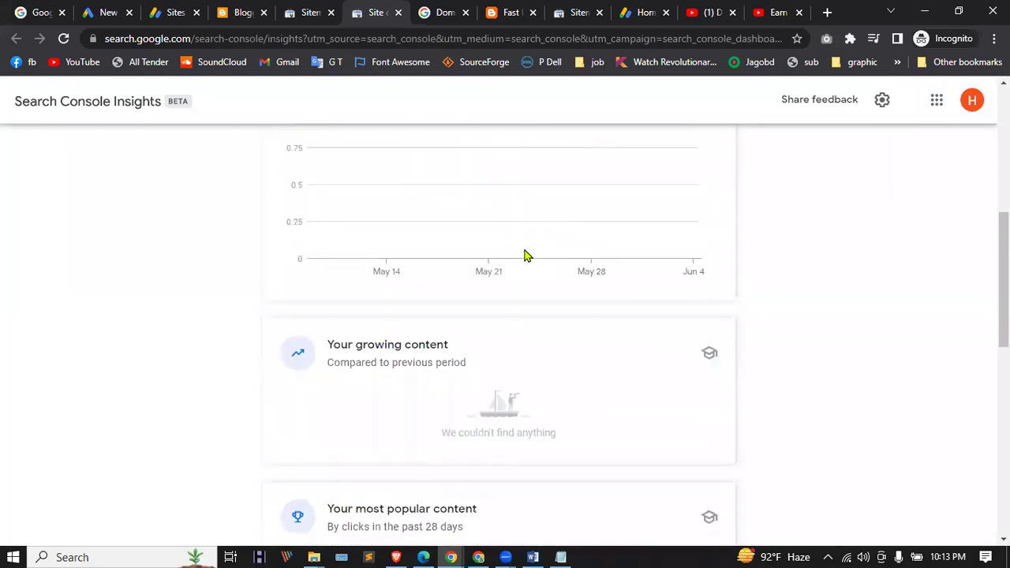
{"action": "scroll", "coordinate": [510, 294], "scroll_direction": "up", "scroll_amount": 15}
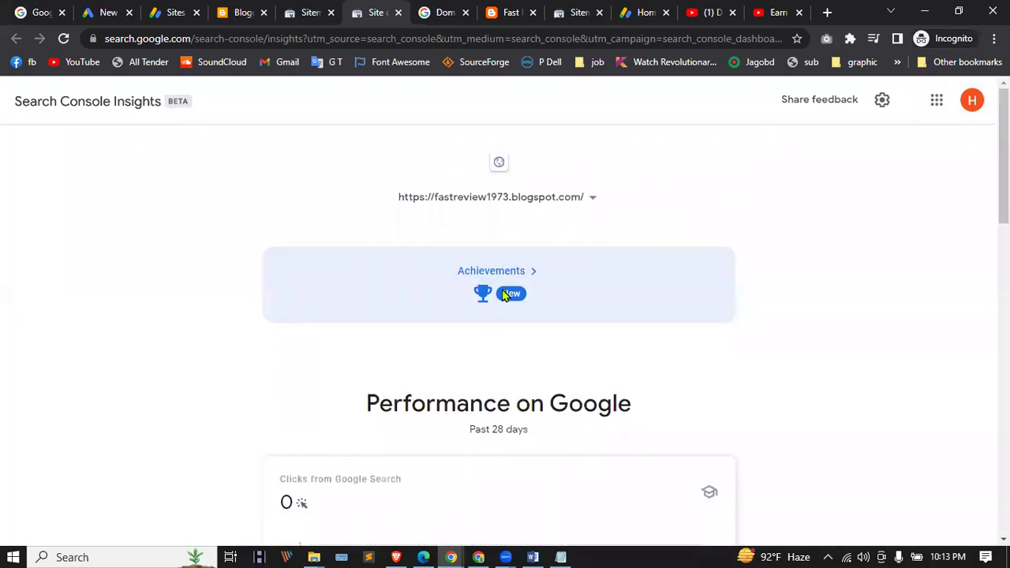
{"action": "left_click", "coordinate": [496, 278]}
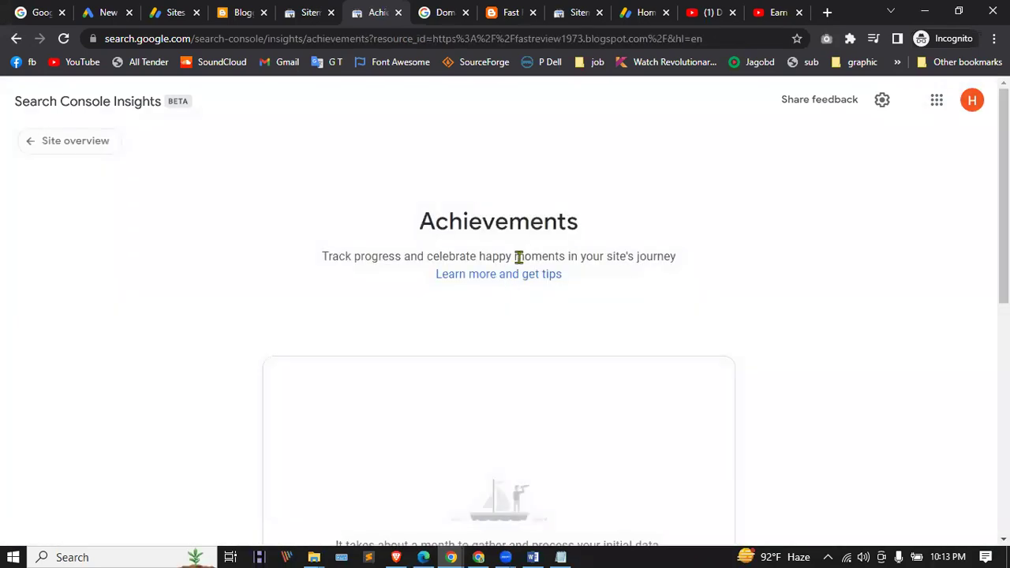
{"action": "left_click", "coordinate": [71, 149]}
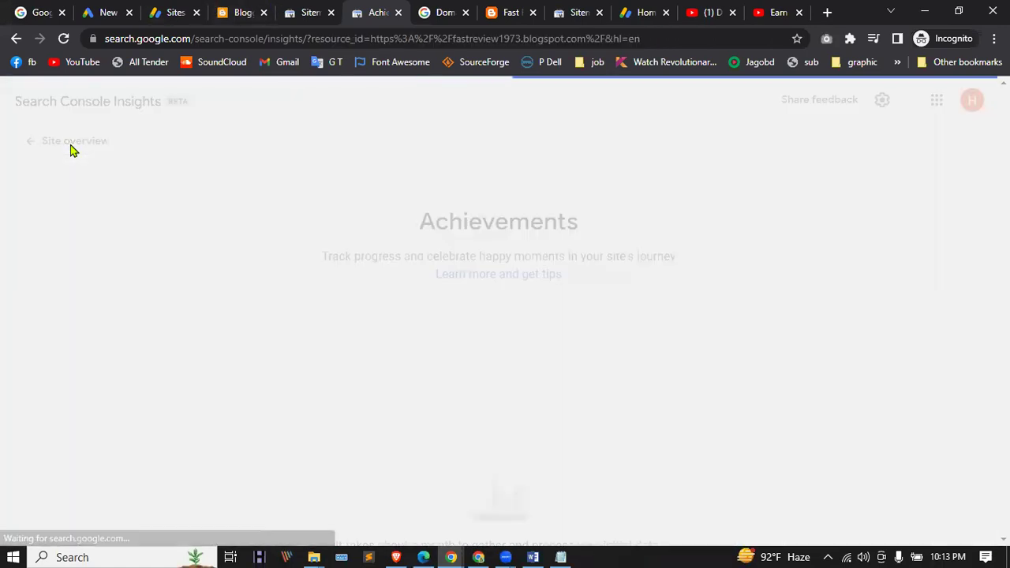
{"action": "left_click", "coordinate": [486, 207]}
{"action": "left_click", "coordinate": [492, 206]}
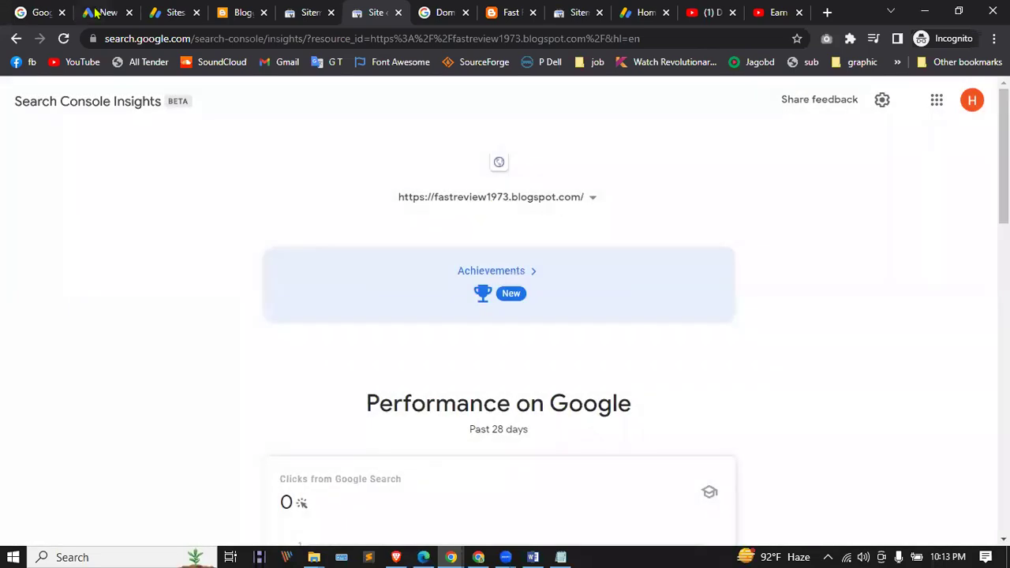
{"action": "left_click", "coordinate": [237, 12]}
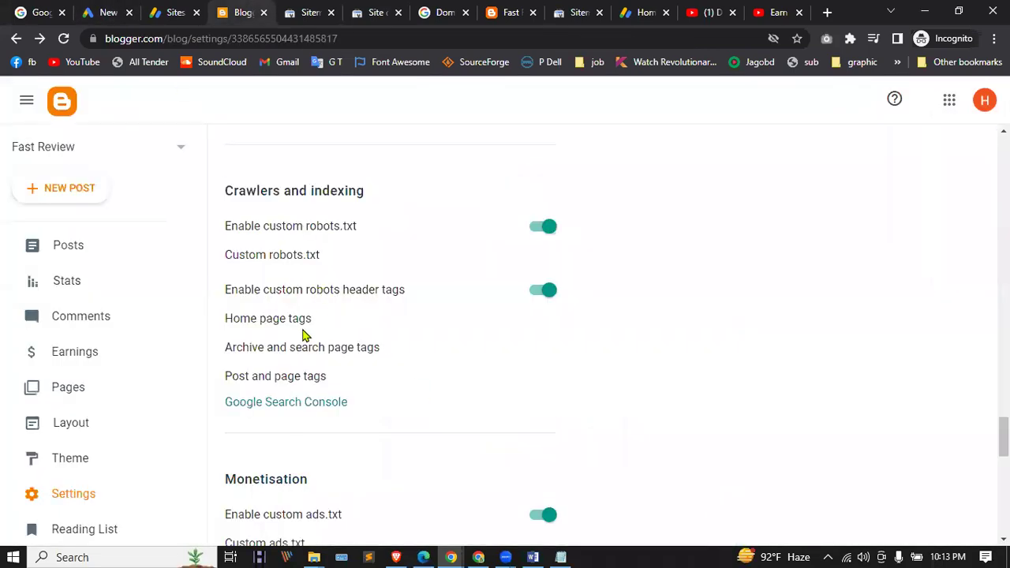
Step: Enable the 'all' robots tag for Home page tags and for Post and page tags, saving each
{"action": "left_click", "coordinate": [278, 322]}
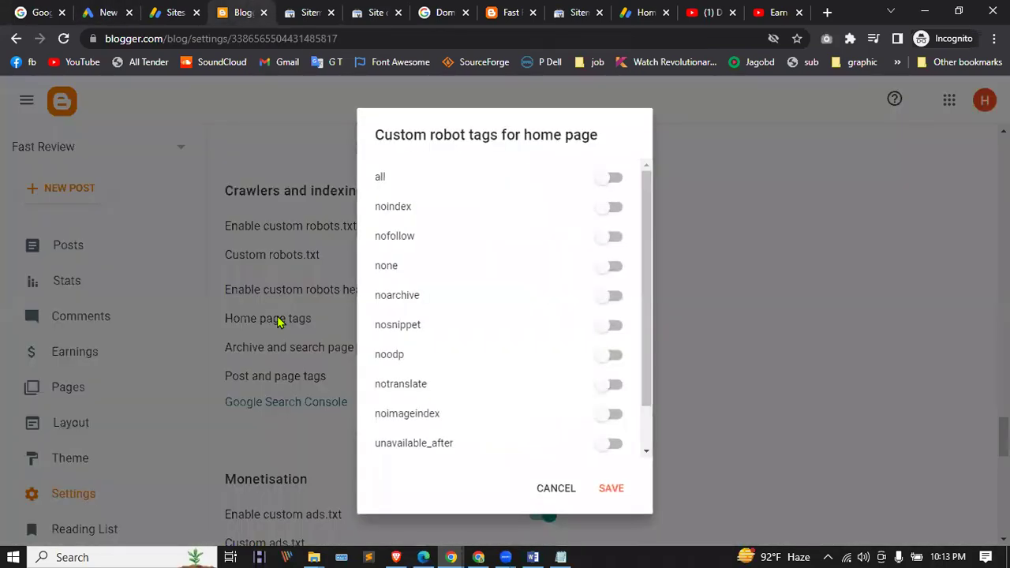
{"action": "left_click", "coordinate": [615, 181]}
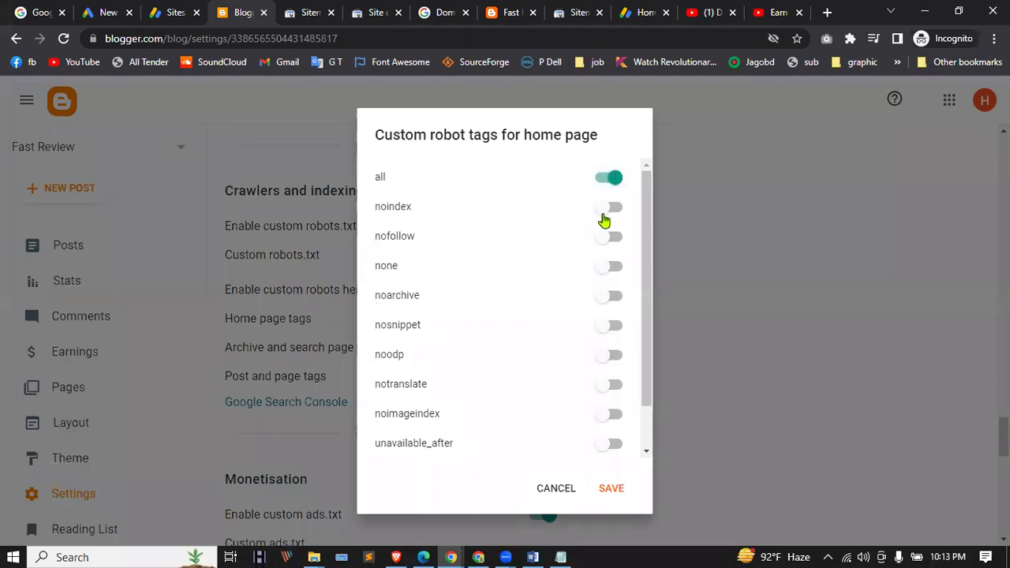
{"action": "scroll", "coordinate": [571, 264], "scroll_direction": "down", "scroll_amount": 2}
{"action": "left_click", "coordinate": [611, 490]}
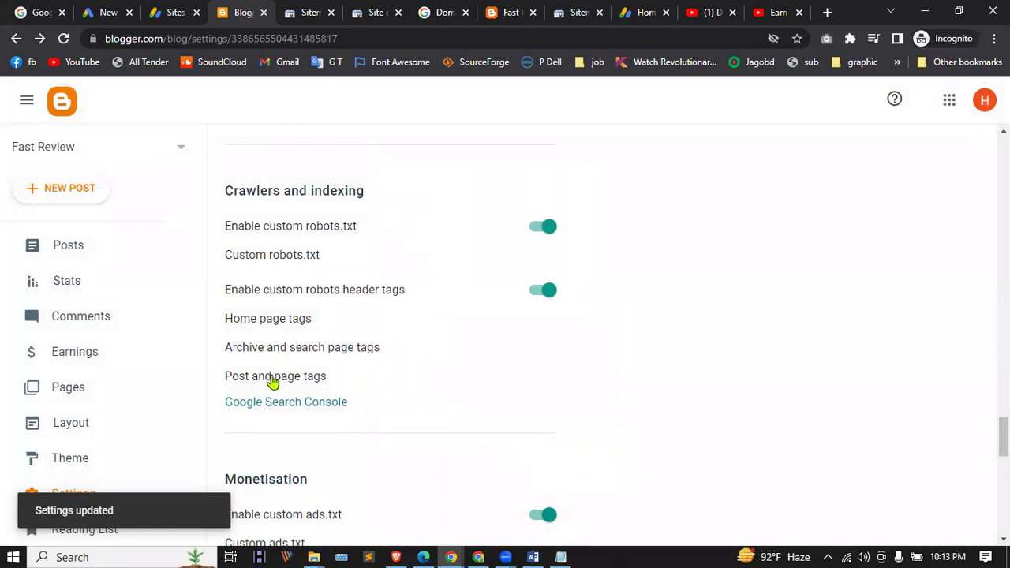
{"action": "left_click", "coordinate": [272, 378]}
{"action": "left_click", "coordinate": [615, 181]}
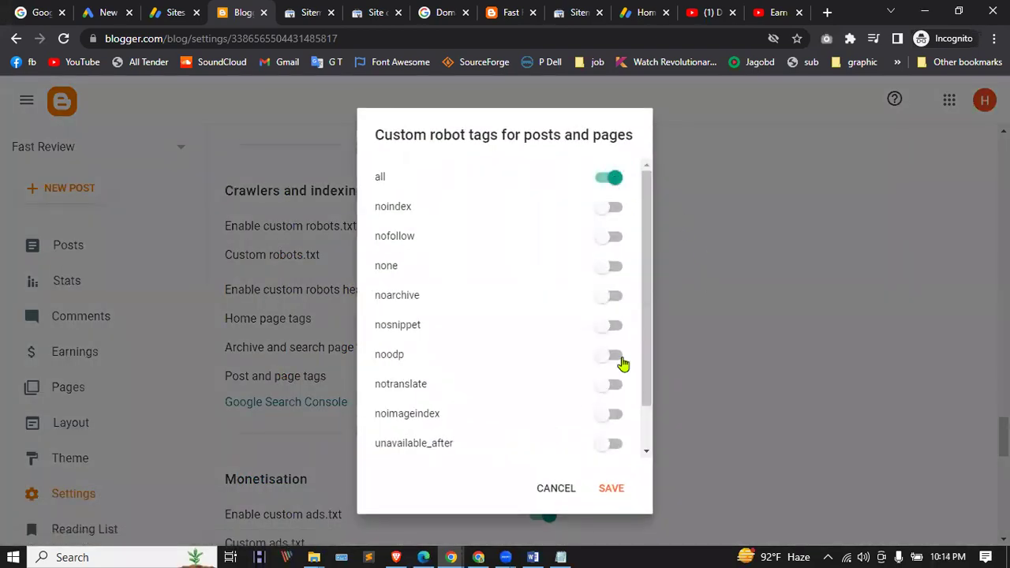
{"action": "left_click", "coordinate": [611, 488]}
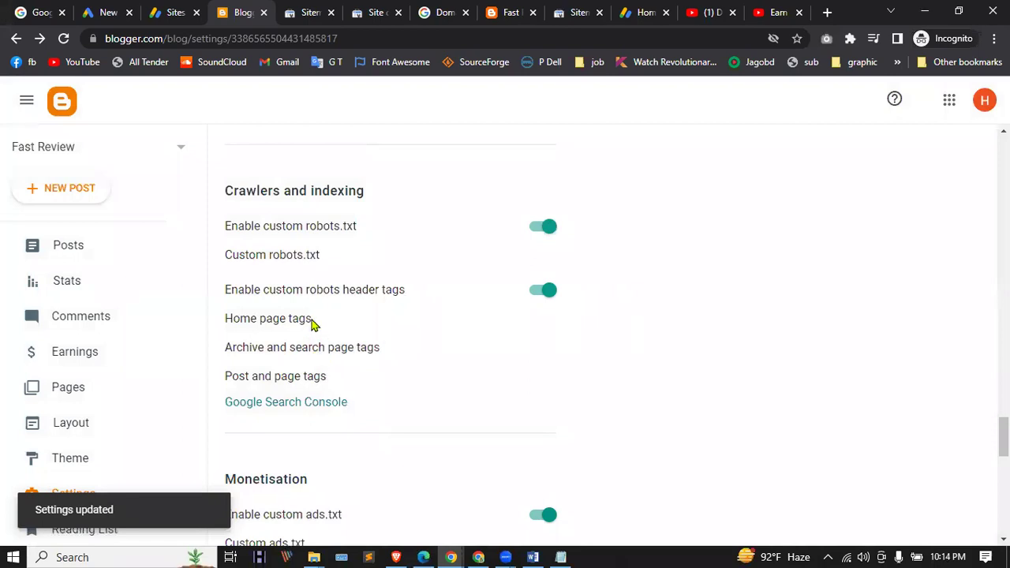
Step: Switch the Adult content warning on, then back off so it stays disabled
{"action": "scroll", "coordinate": [314, 316], "scroll_direction": "up", "scroll_amount": 3}
{"action": "scroll", "coordinate": [327, 348], "scroll_direction": "down", "scroll_amount": 1}
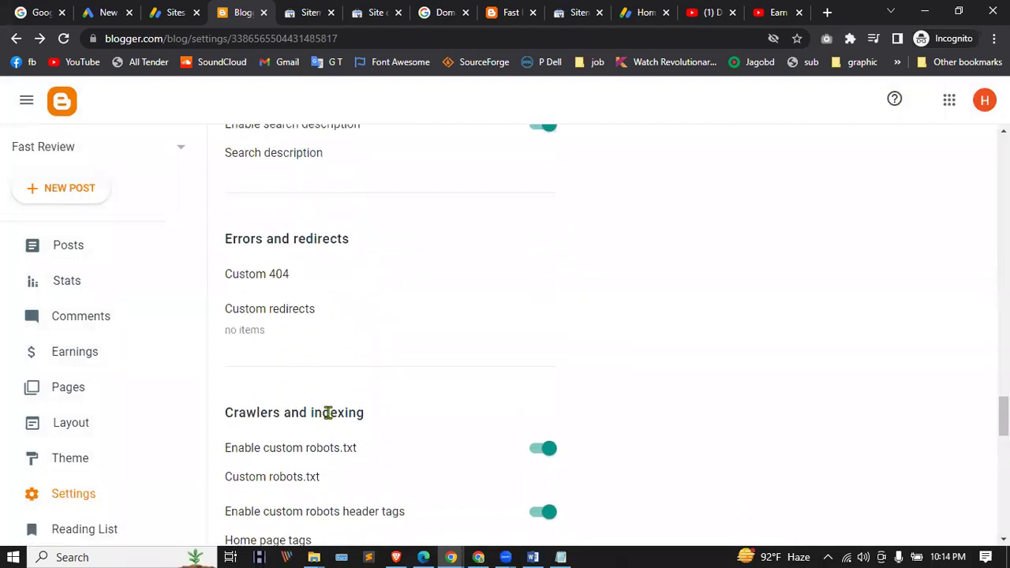
{"action": "scroll", "coordinate": [308, 379], "scroll_direction": "down", "scroll_amount": 2}
{"action": "scroll", "coordinate": [327, 341], "scroll_direction": "up", "scroll_amount": 3}
{"action": "scroll", "coordinate": [233, 395], "scroll_direction": "up", "scroll_amount": 4}
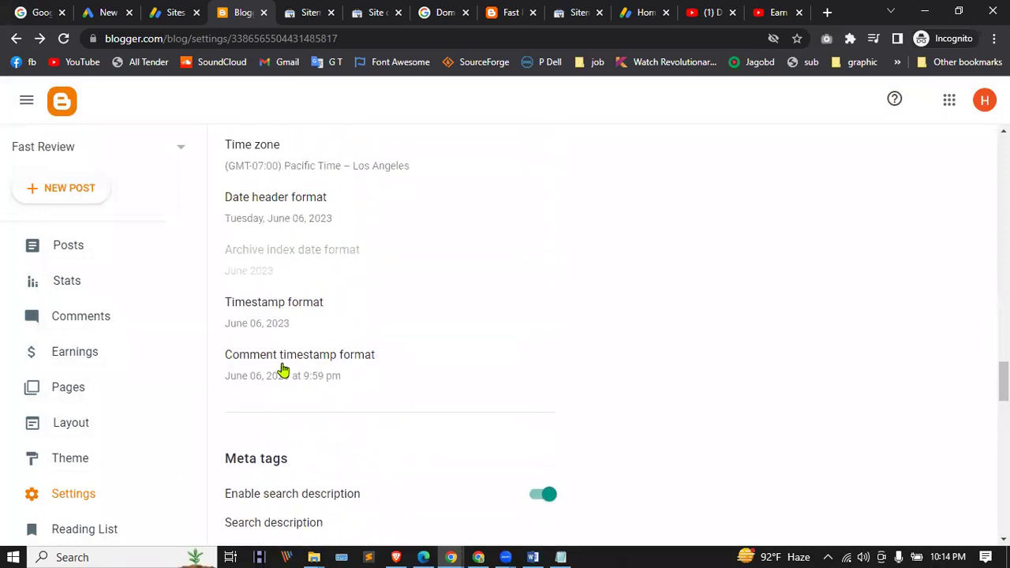
{"action": "scroll", "coordinate": [300, 300], "scroll_direction": "up", "scroll_amount": 3}
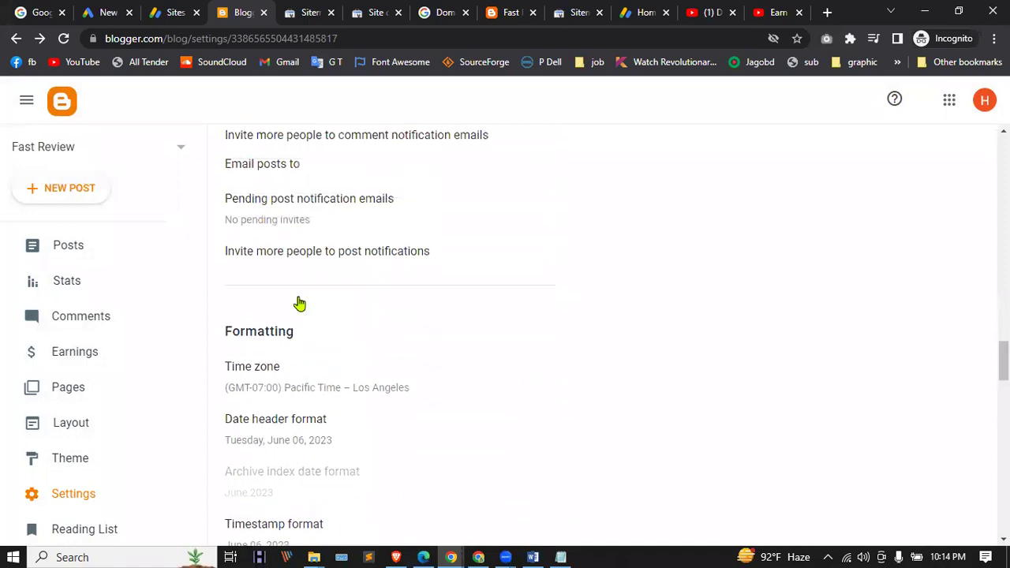
{"action": "scroll", "coordinate": [300, 304], "scroll_direction": "up", "scroll_amount": 2}
{"action": "scroll", "coordinate": [279, 332], "scroll_direction": "up", "scroll_amount": 1}
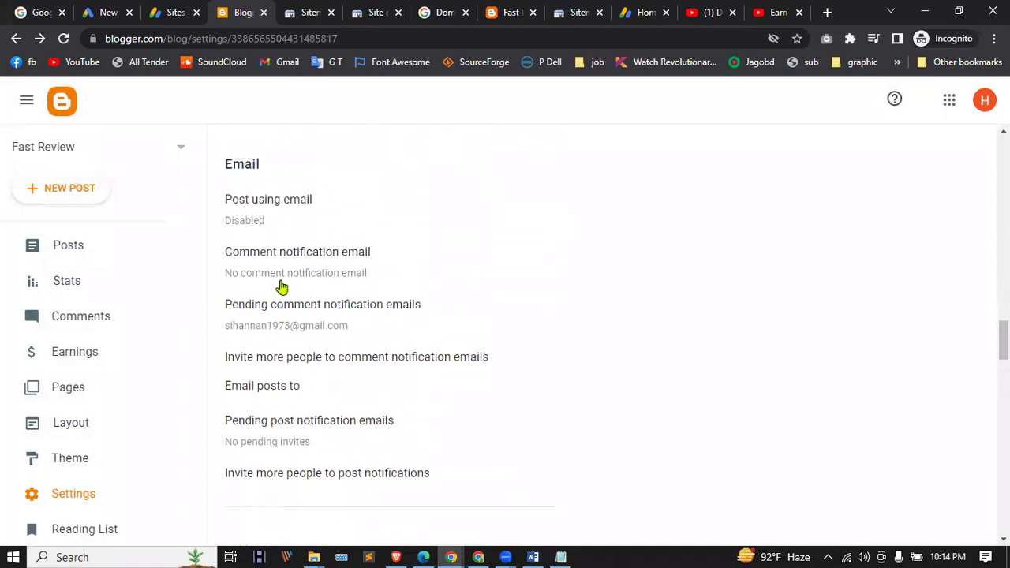
{"action": "scroll", "coordinate": [287, 266], "scroll_direction": "up", "scroll_amount": 1}
{"action": "scroll", "coordinate": [300, 300], "scroll_direction": "up", "scroll_amount": 2}
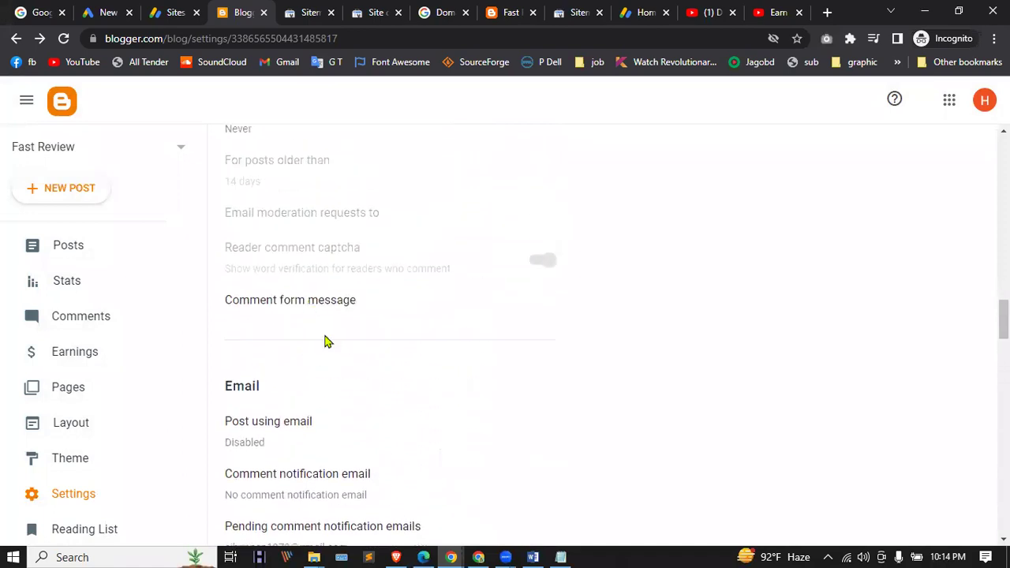
{"action": "scroll", "coordinate": [386, 332], "scroll_direction": "up", "scroll_amount": 5}
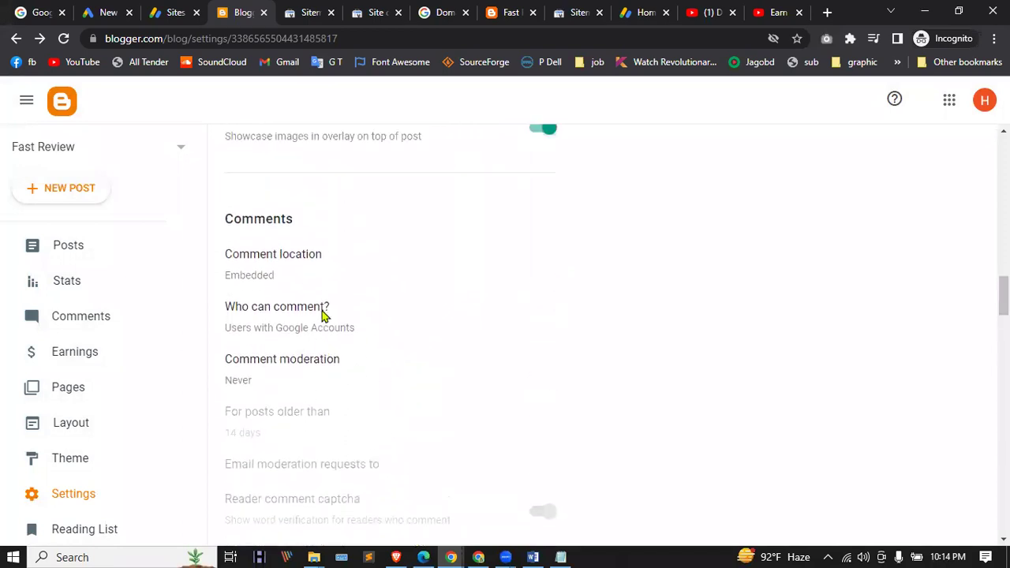
{"action": "scroll", "coordinate": [348, 261], "scroll_direction": "up", "scroll_amount": 3}
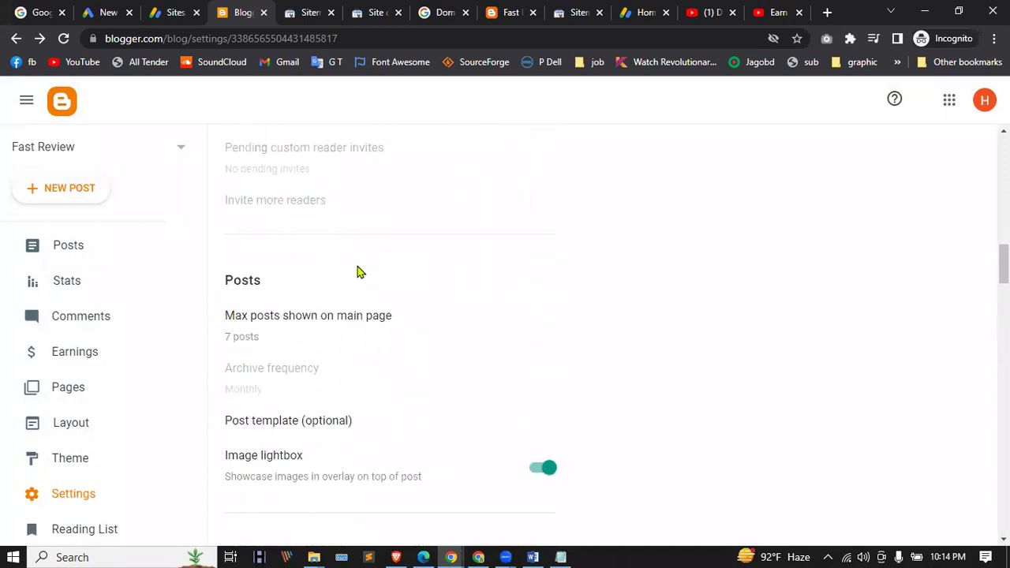
{"action": "scroll", "coordinate": [304, 387], "scroll_direction": "up", "scroll_amount": 3}
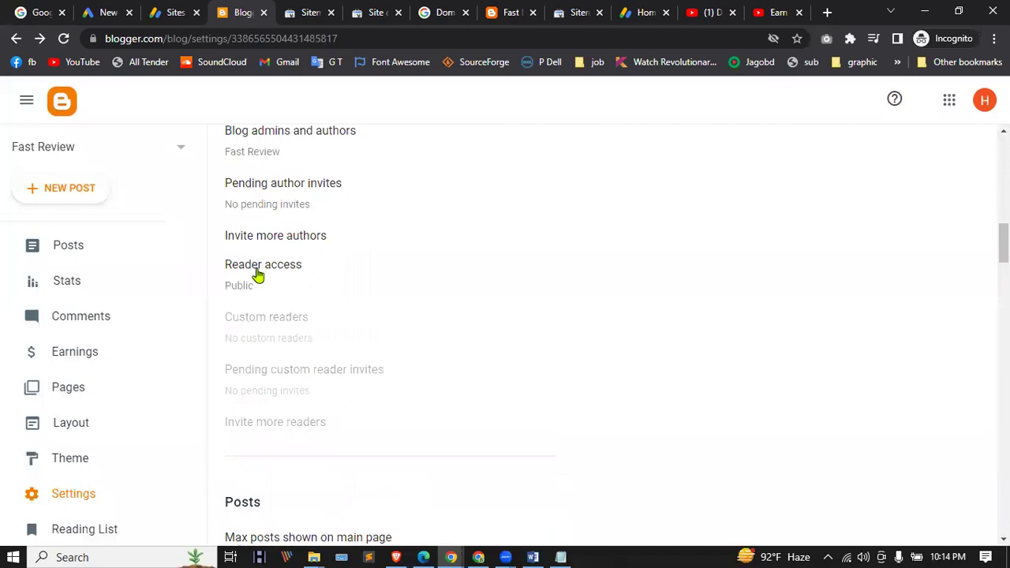
{"action": "scroll", "coordinate": [259, 276], "scroll_direction": "up", "scroll_amount": 2}
{"action": "scroll", "coordinate": [318, 280], "scroll_direction": "up", "scroll_amount": 4}
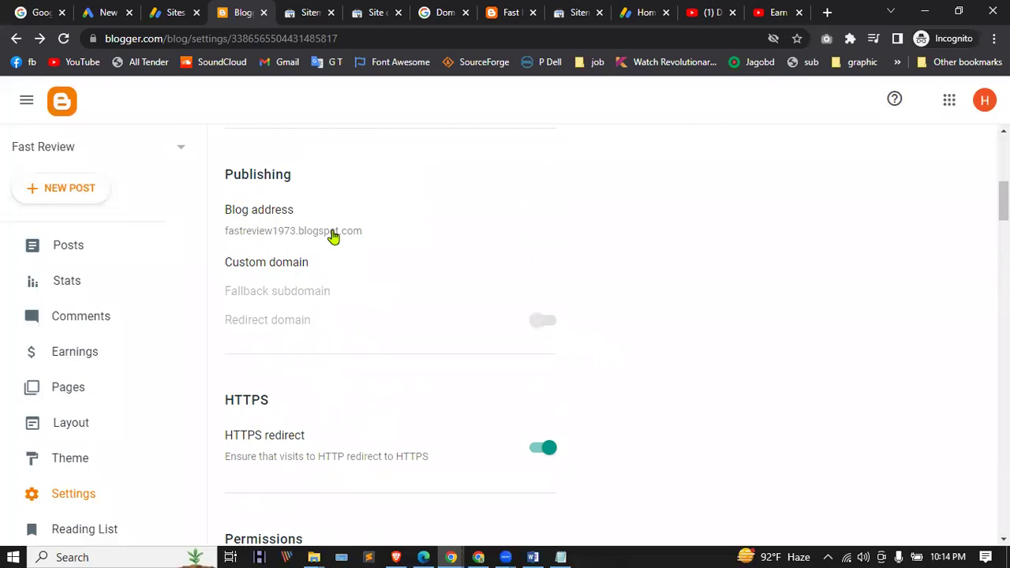
{"action": "scroll", "coordinate": [333, 235], "scroll_direction": "up", "scroll_amount": 3}
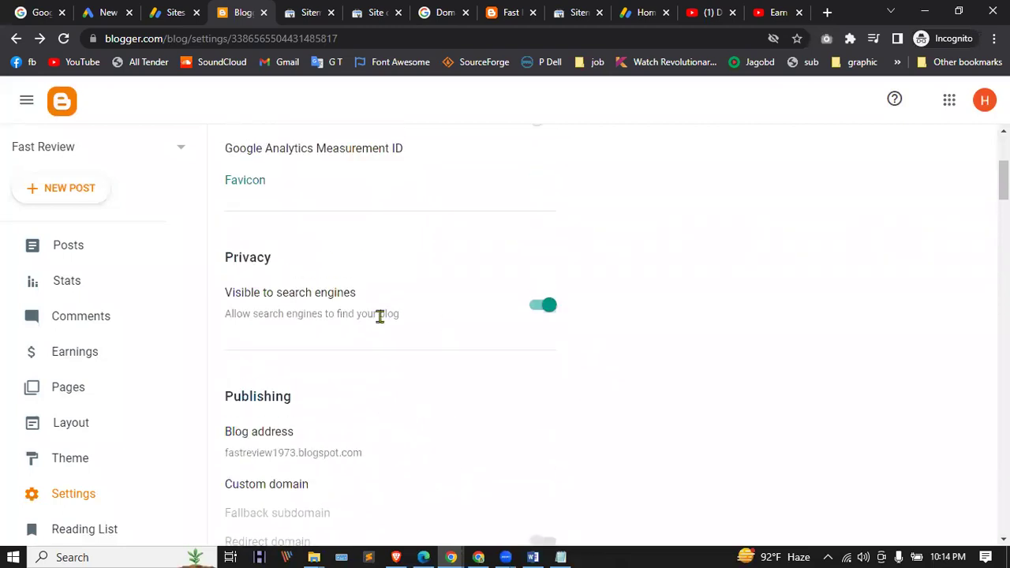
{"action": "scroll", "coordinate": [460, 323], "scroll_direction": "up", "scroll_amount": 1}
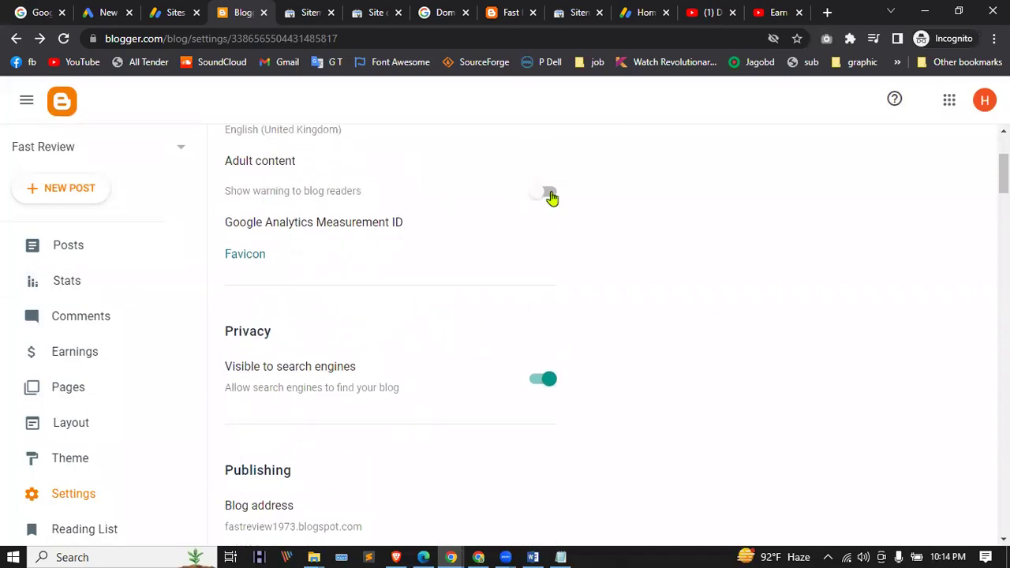
{"action": "left_click", "coordinate": [553, 196]}
{"action": "scroll", "coordinate": [410, 299], "scroll_direction": "up", "scroll_amount": 2}
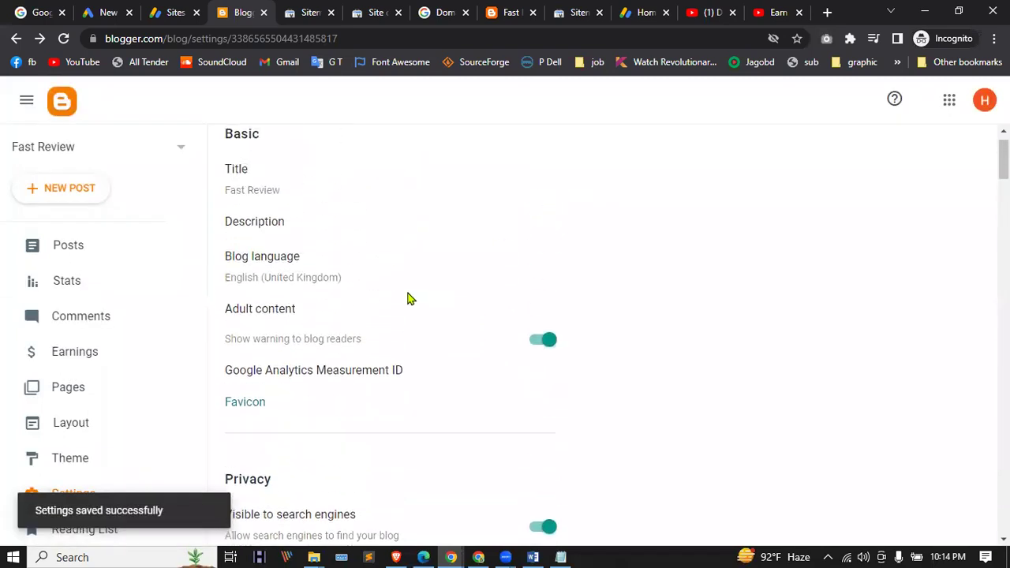
{"action": "left_click", "coordinate": [550, 342]}
Step: Go to the blog's Theme page from the settings sidebar
{"action": "scroll", "coordinate": [331, 347], "scroll_direction": "up", "scroll_amount": 1}
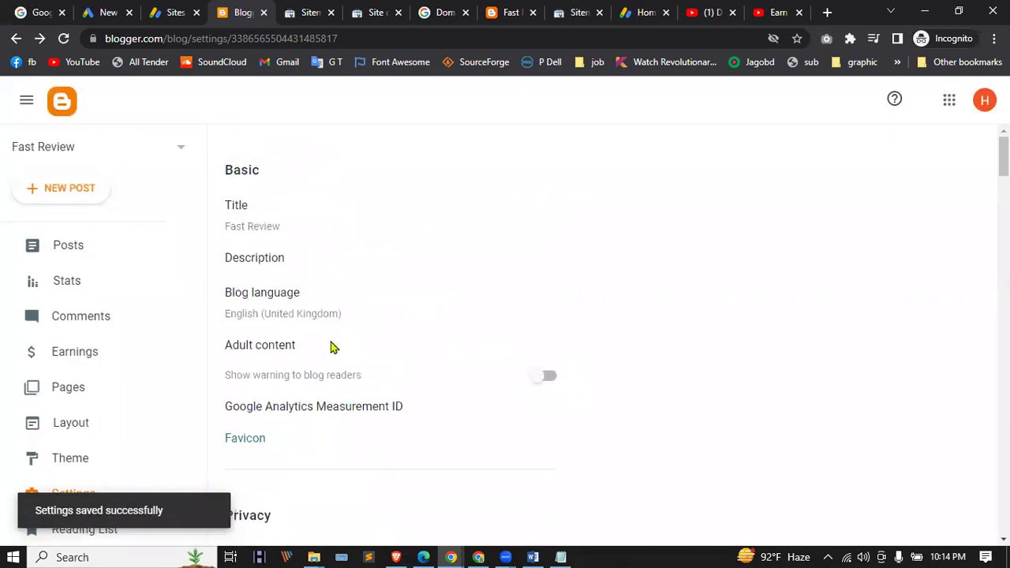
{"action": "scroll", "coordinate": [110, 368], "scroll_direction": "down", "scroll_amount": 1}
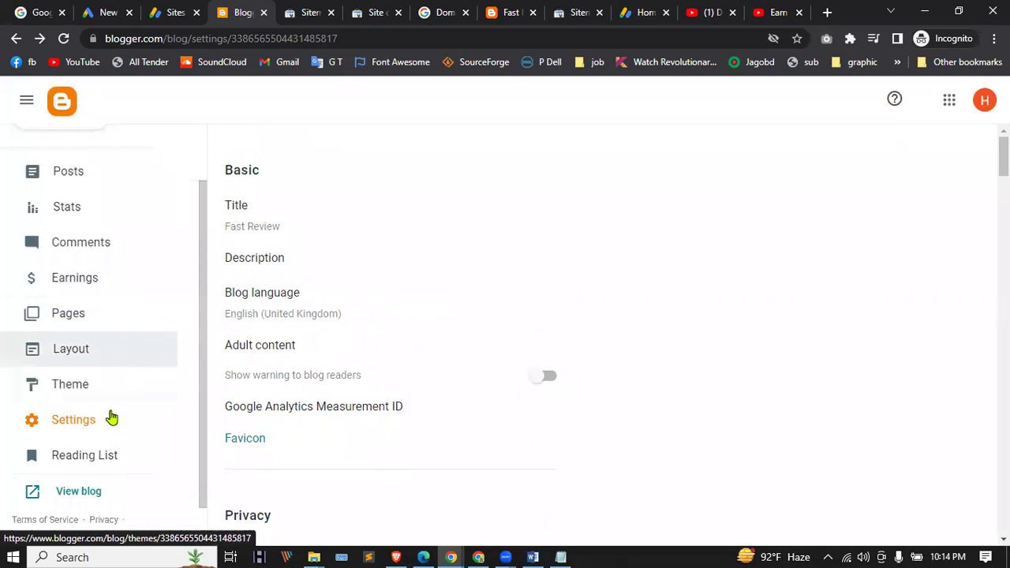
{"action": "scroll", "coordinate": [101, 428], "scroll_direction": "up", "scroll_amount": 1}
{"action": "scroll", "coordinate": [102, 422], "scroll_direction": "down", "scroll_amount": 2}
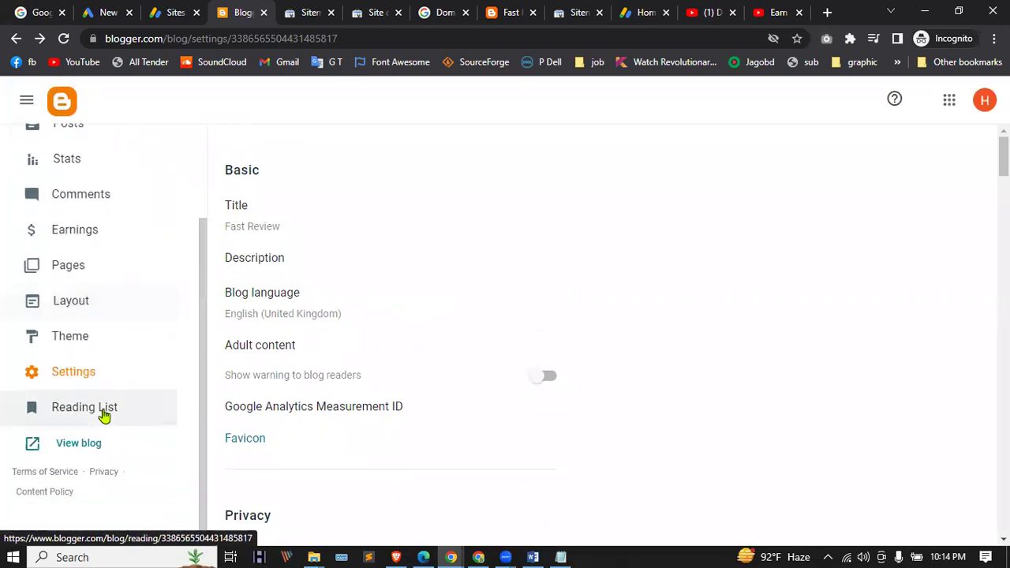
{"action": "scroll", "coordinate": [92, 382], "scroll_direction": "up", "scroll_amount": 2}
{"action": "left_click", "coordinate": [75, 457]}
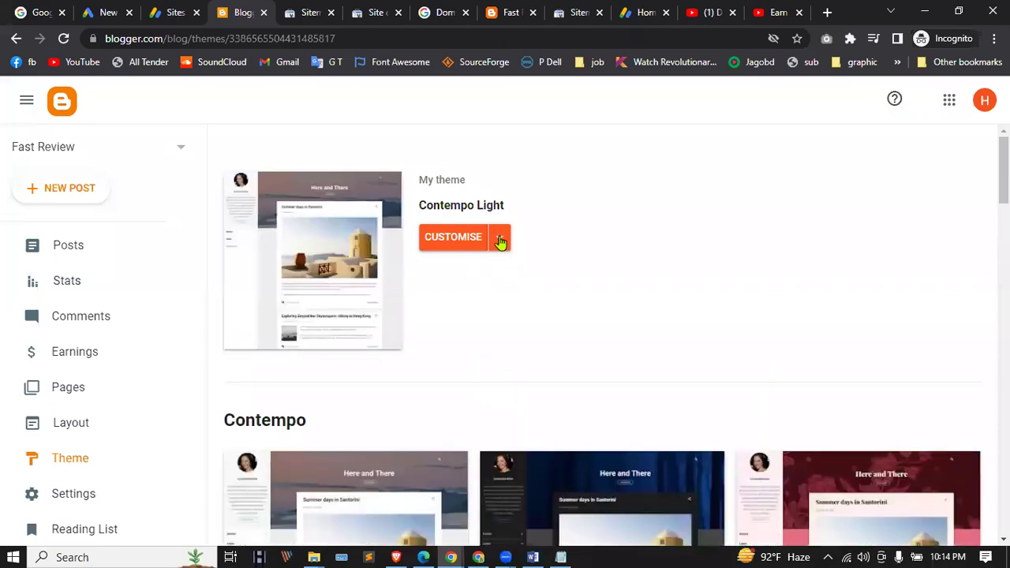
Step: Peek at the extra theme options, then open the live blog in a new tab
{"action": "left_click", "coordinate": [500, 241]}
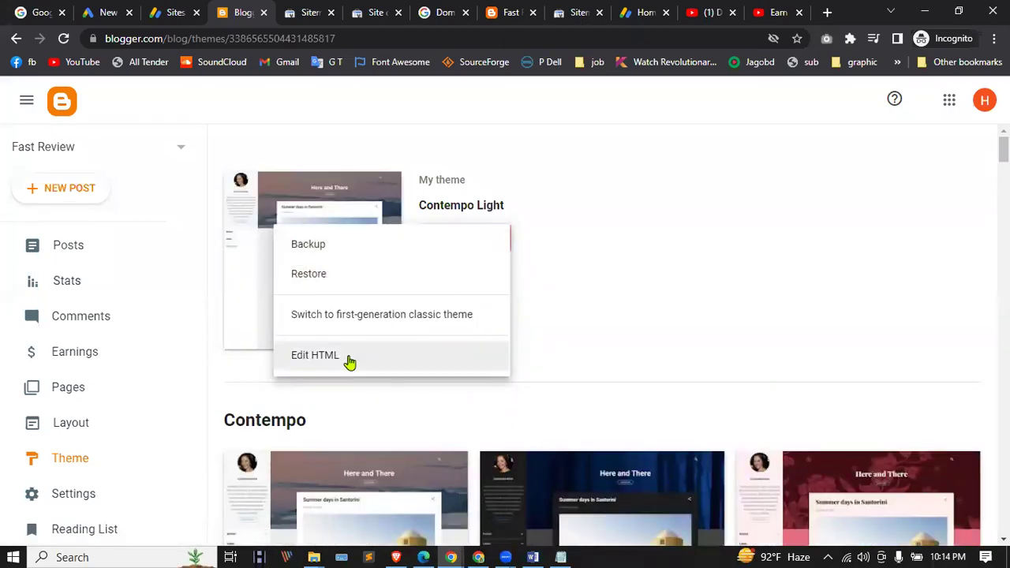
{"action": "left_click", "coordinate": [592, 295]}
{"action": "scroll", "coordinate": [113, 316], "scroll_direction": "down", "scroll_amount": 2}
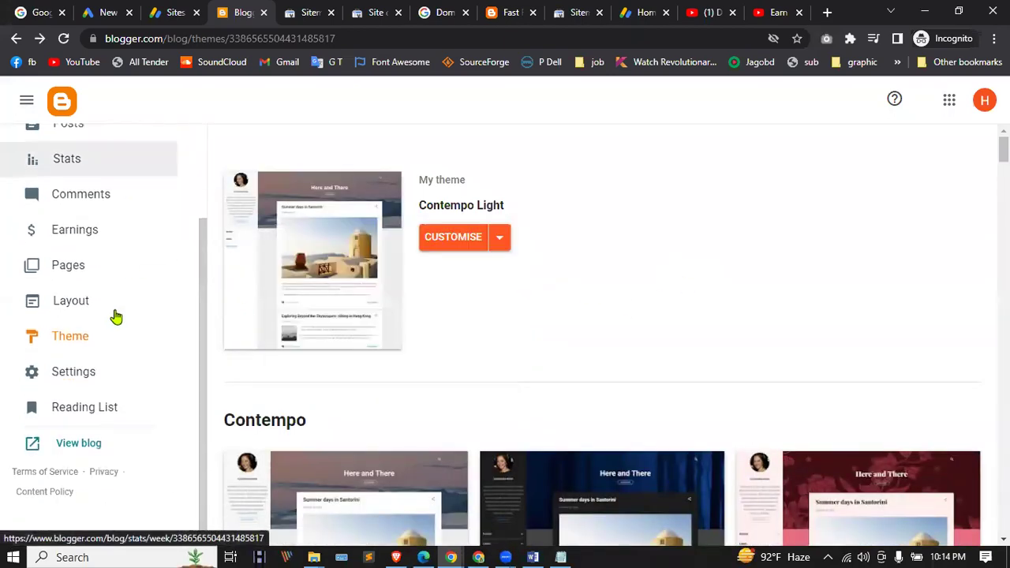
{"action": "left_click", "coordinate": [64, 445]}
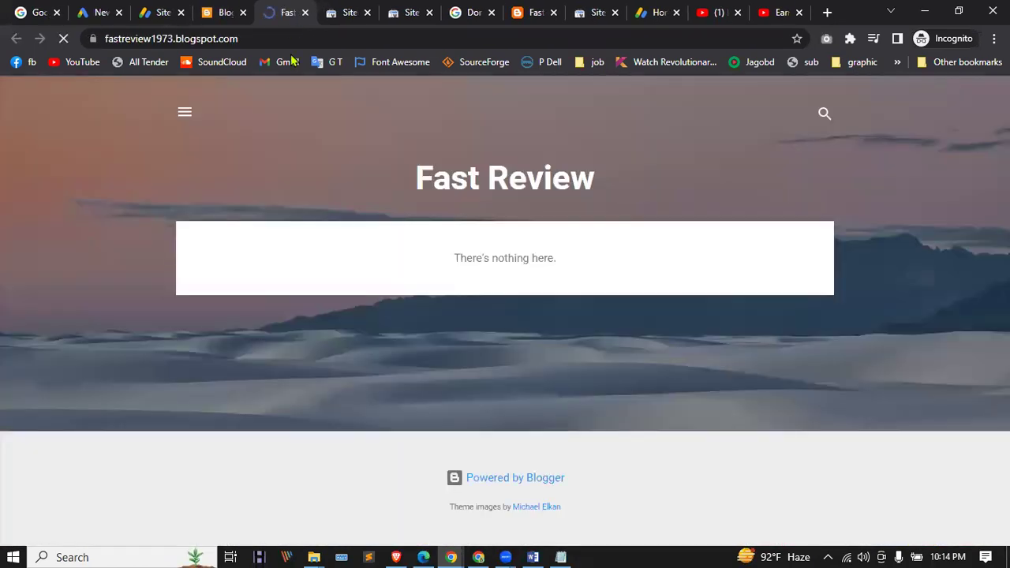
{"action": "left_click", "coordinate": [221, 12]}
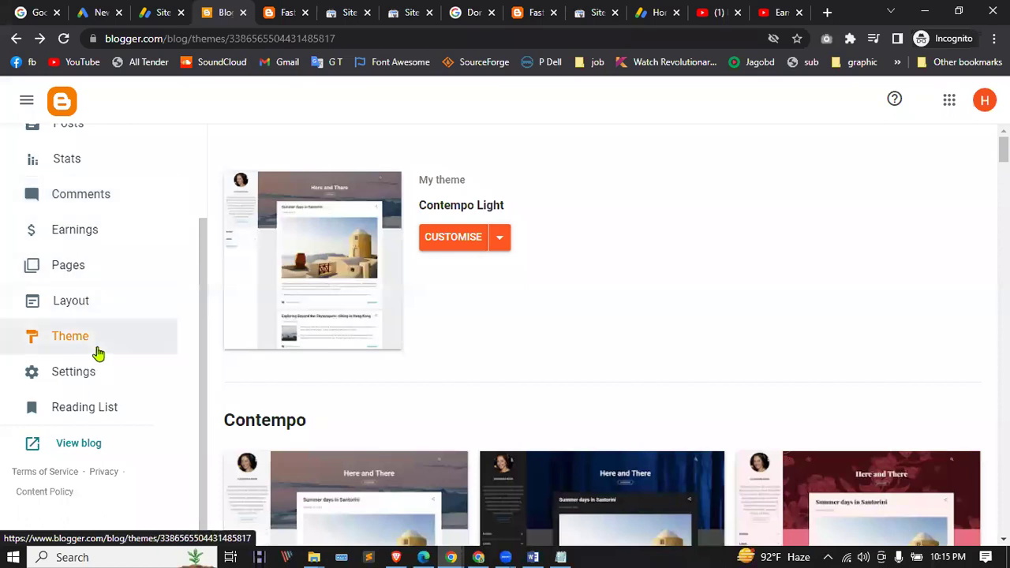
Step: Confirm on Earnings that AdSense is connected and still reviewing the blog, then view the blog
{"action": "scroll", "coordinate": [79, 289], "scroll_direction": "up", "scroll_amount": 2}
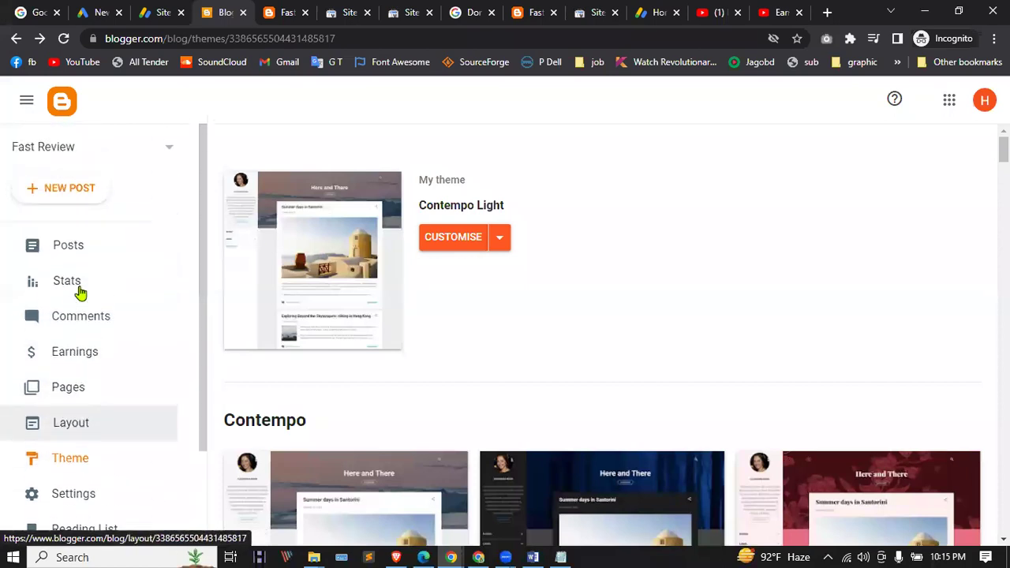
{"action": "left_click", "coordinate": [92, 357]}
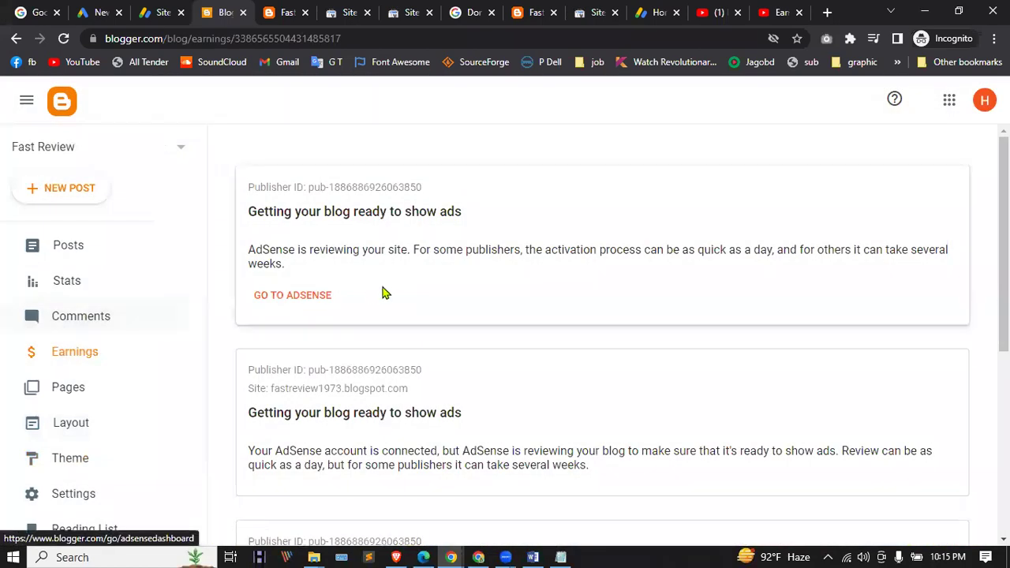
{"action": "left_click_drag", "start_coordinate": [258, 219], "coordinate": [287, 214]}
{"action": "left_click", "coordinate": [247, 219]}
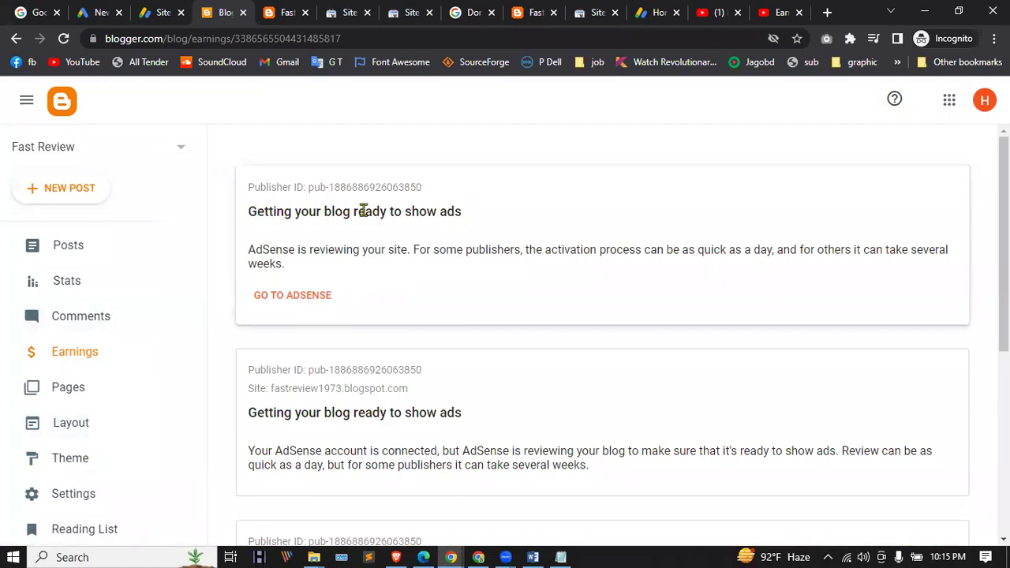
{"action": "scroll", "coordinate": [506, 225], "scroll_direction": "down", "scroll_amount": 2}
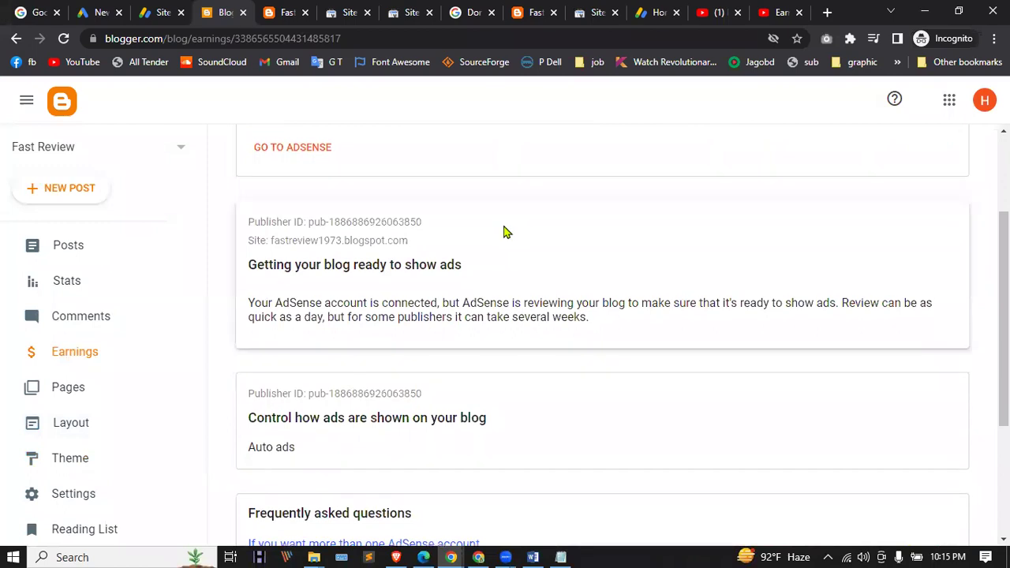
{"action": "scroll", "coordinate": [417, 293], "scroll_direction": "down", "scroll_amount": 2}
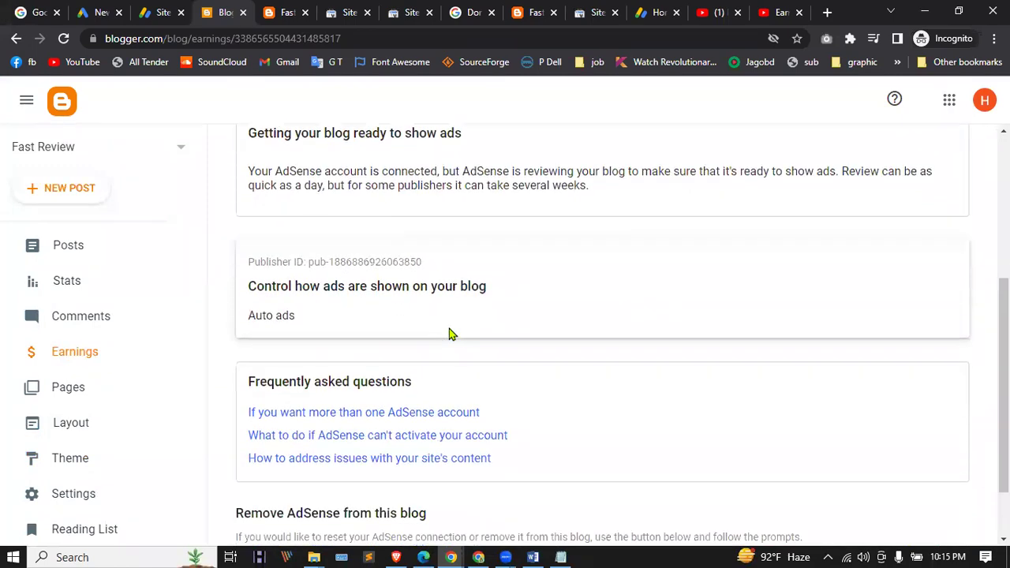
{"action": "scroll", "coordinate": [446, 325], "scroll_direction": "down", "scroll_amount": 1}
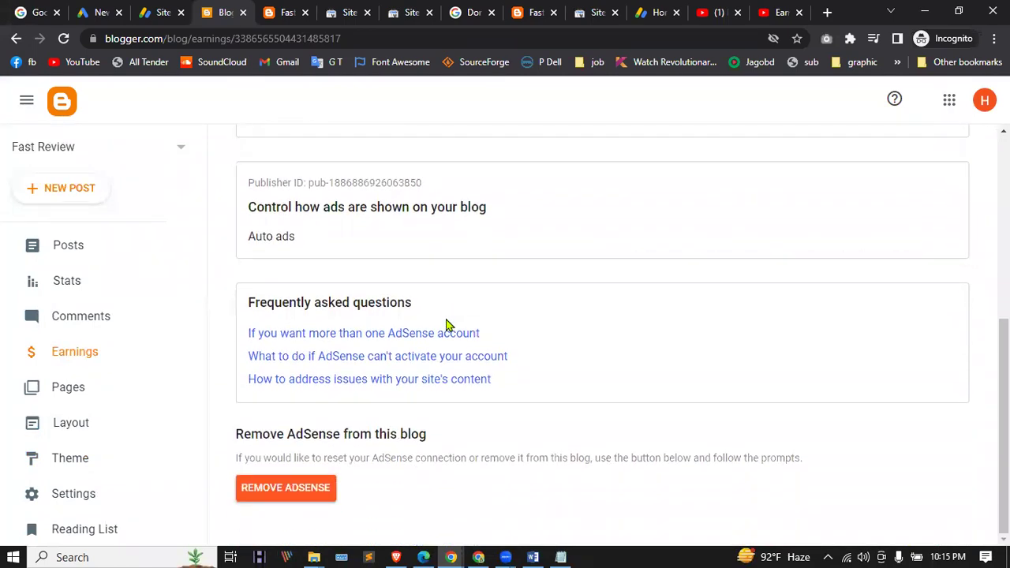
{"action": "scroll", "coordinate": [372, 386], "scroll_direction": "up", "scroll_amount": 5}
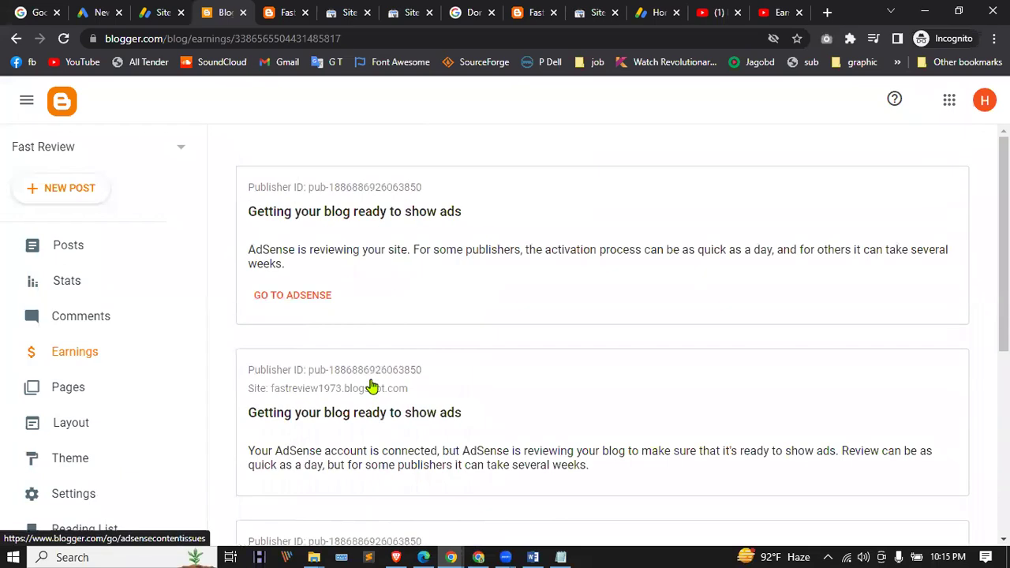
{"action": "left_click", "coordinate": [271, 7]}
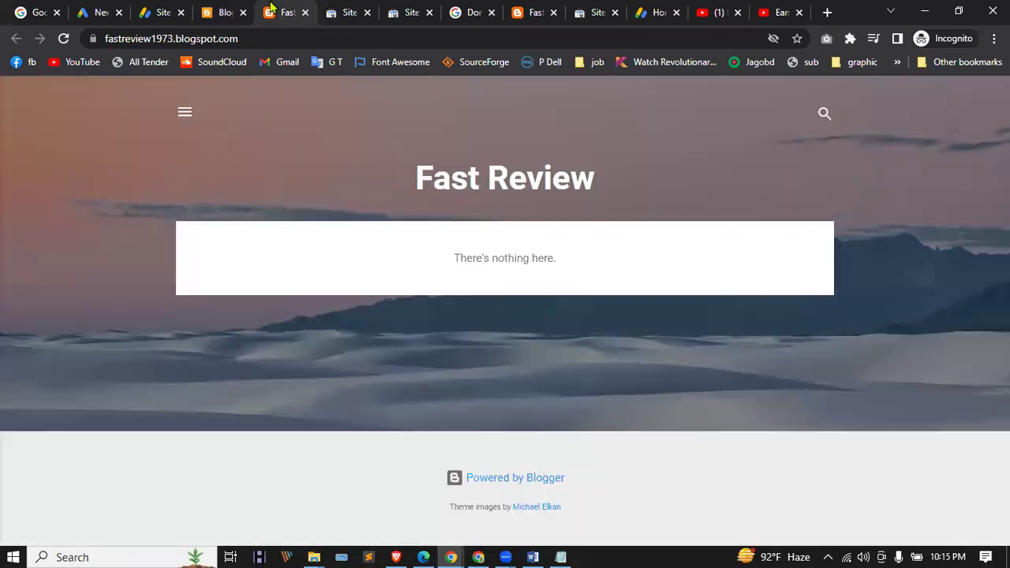
Step: Cycle through the open browser tabs, finishing on the AdSense Home tab
{"action": "left_click", "coordinate": [155, 9]}
{"action": "left_click", "coordinate": [126, 11]}
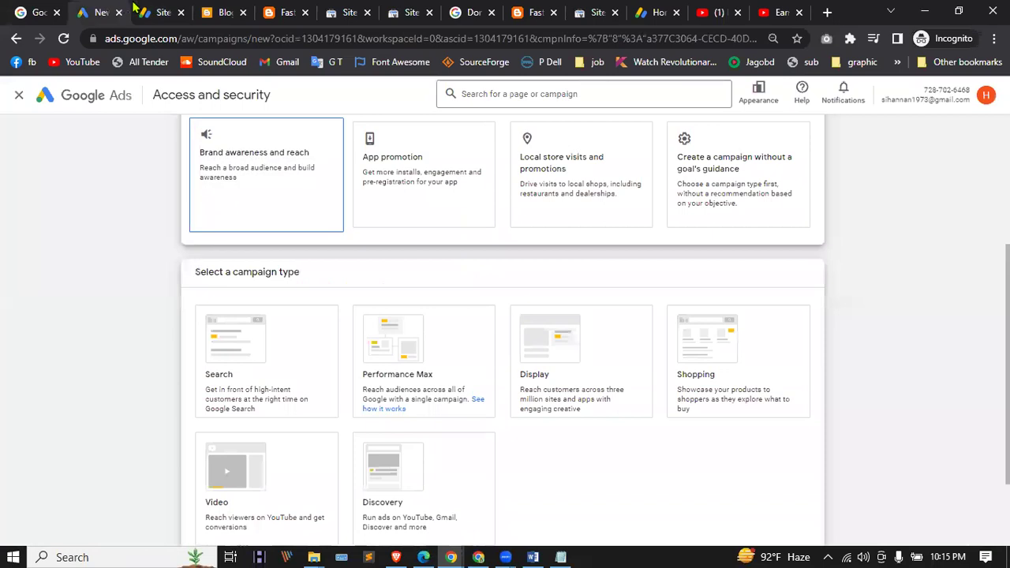
{"action": "left_click", "coordinate": [167, 8]}
{"action": "left_click", "coordinate": [404, 8]}
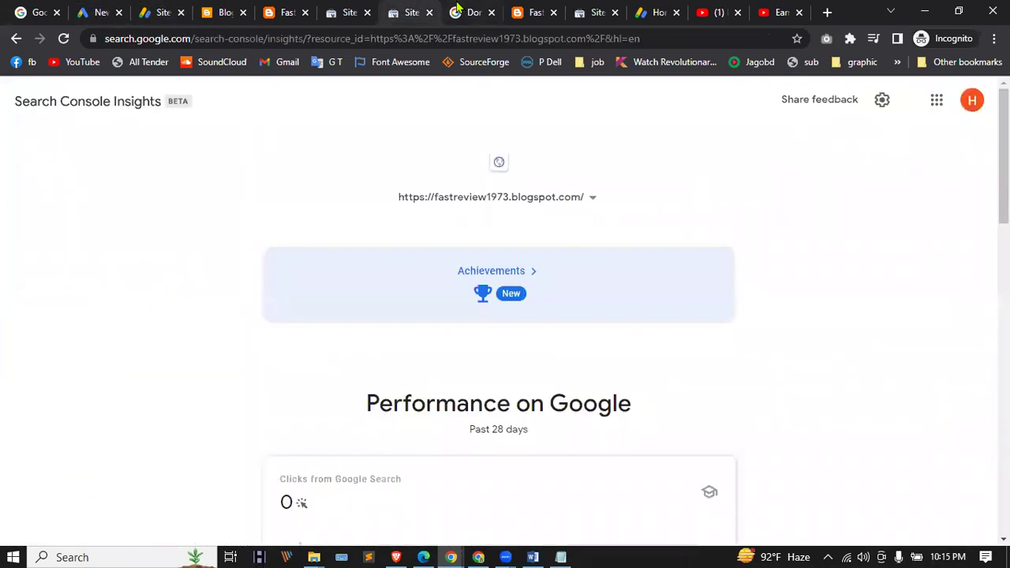
{"action": "left_click", "coordinate": [466, 8]}
{"action": "left_click", "coordinate": [596, 10]}
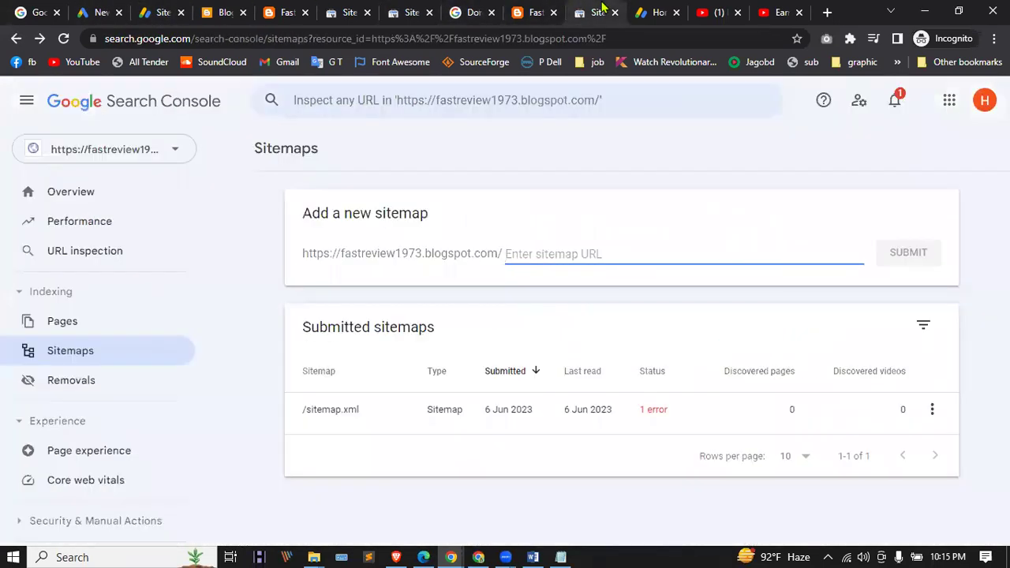
{"action": "left_click", "coordinate": [643, 11]}
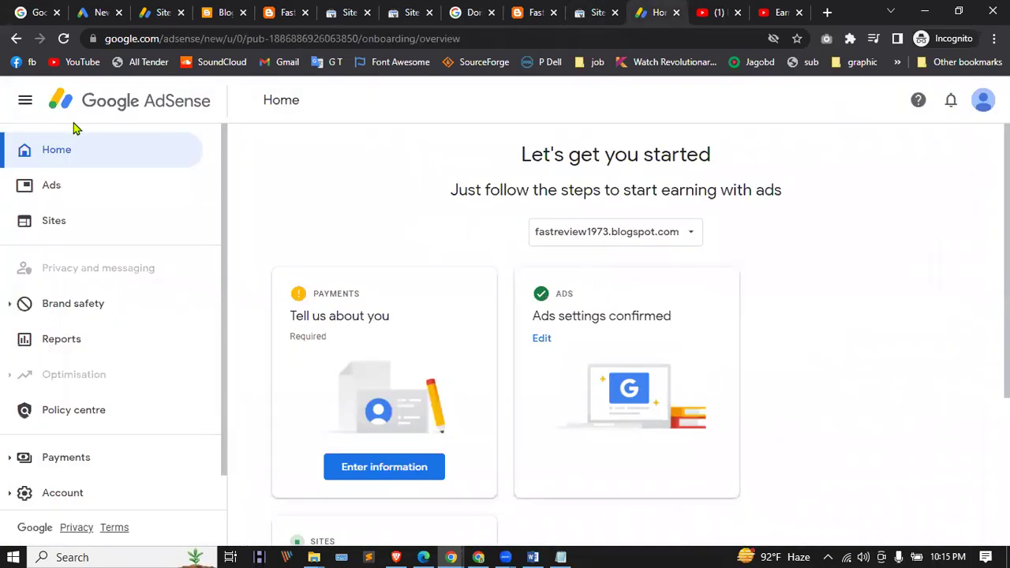
Step: Reload AdSense and list the sites, with fastreview1973.blogspot.com getting ready
{"action": "left_click", "coordinate": [63, 38]}
{"action": "scroll", "coordinate": [467, 244], "scroll_direction": "down", "scroll_amount": 3}
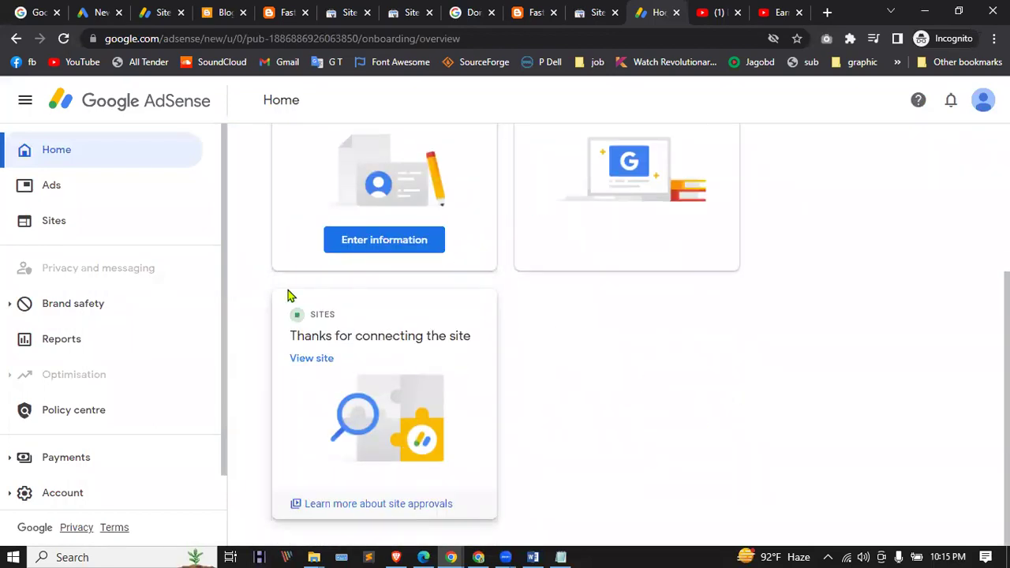
{"action": "left_click", "coordinate": [63, 220]}
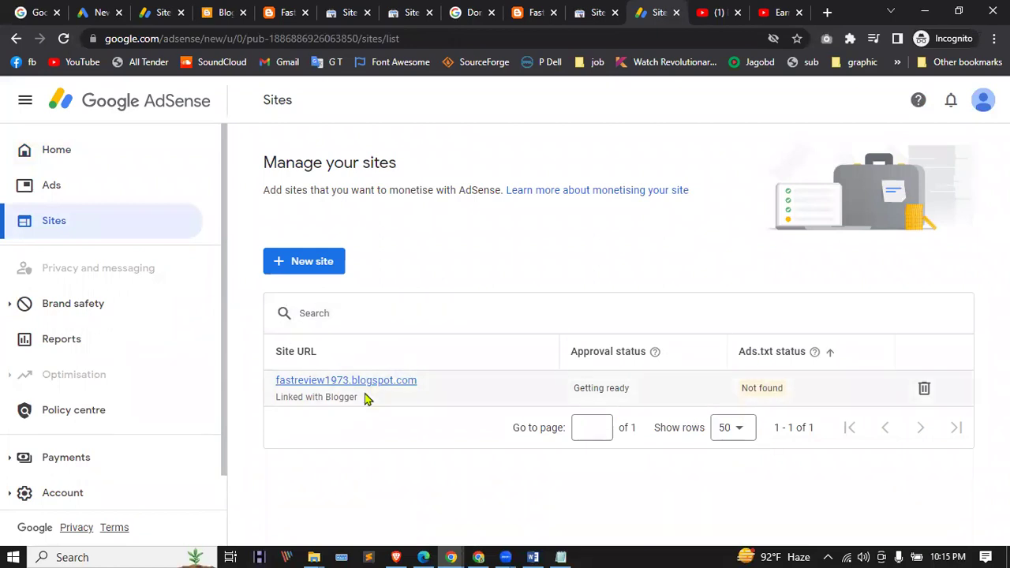
{"action": "left_click", "coordinate": [311, 259]}
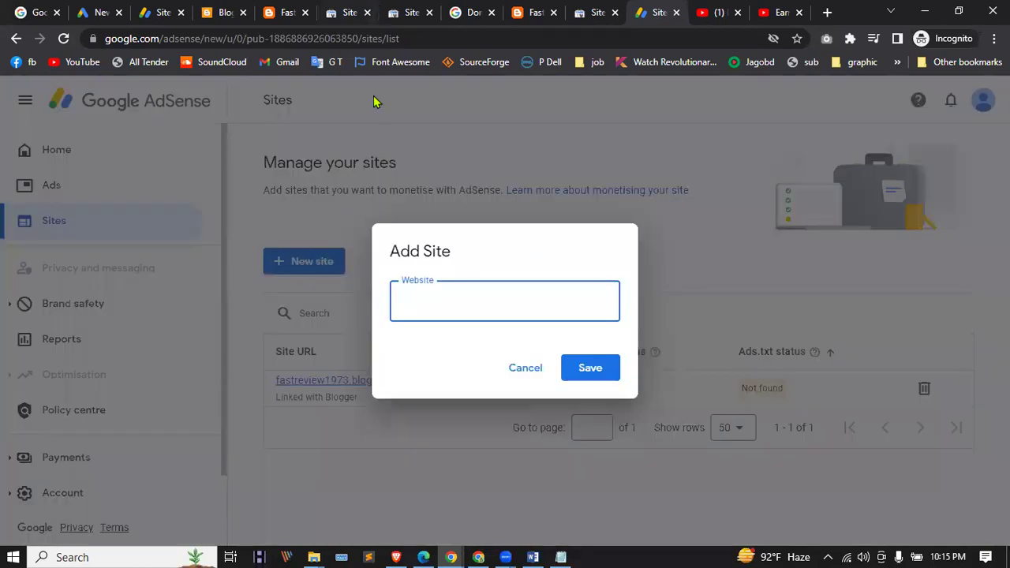
{"action": "type", "text": "https://fastreview1973.blogspot.com/"}
{"action": "left_click", "coordinate": [600, 367]}
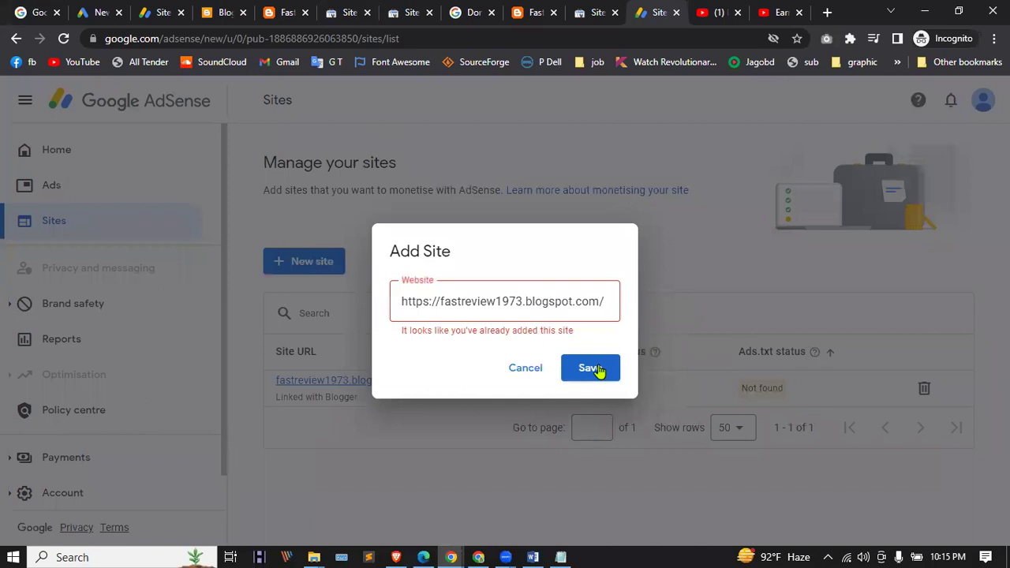
{"action": "left_click", "coordinate": [442, 301]}
{"action": "left_click_drag", "start_coordinate": [442, 301], "coordinate": [345, 315]}
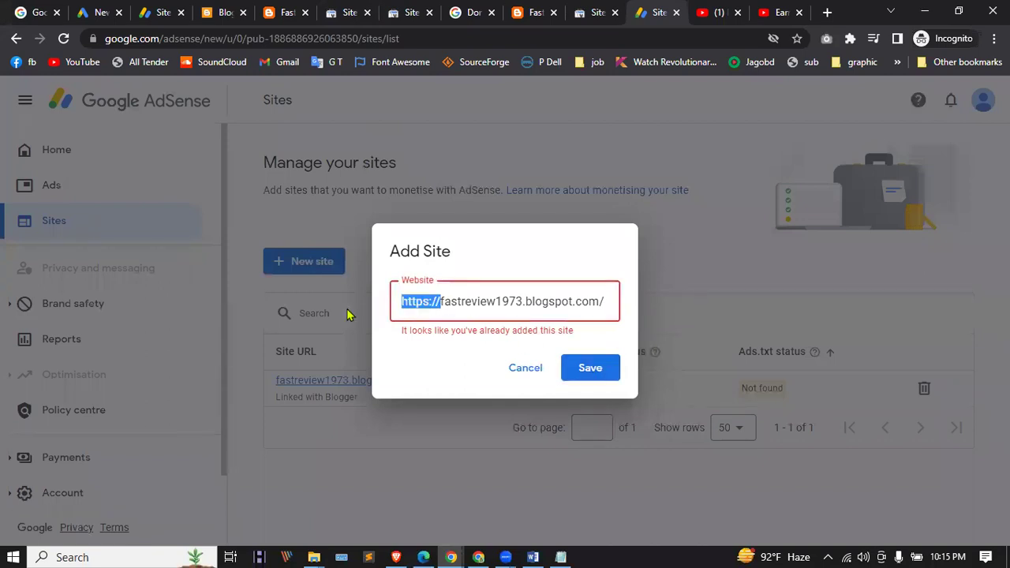
{"action": "key", "text": "BackSpace"}
{"action": "left_click", "coordinate": [589, 368]}
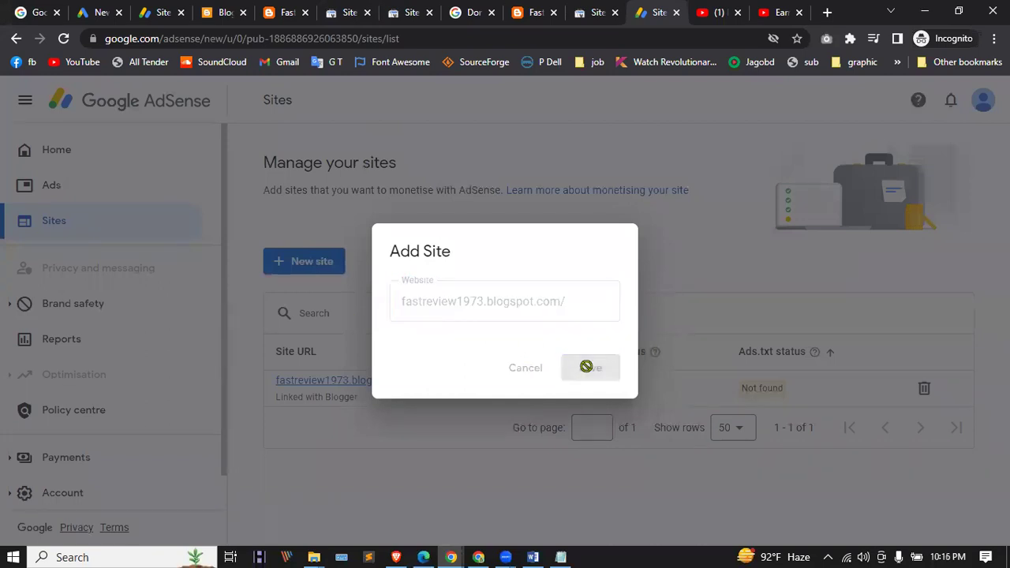
{"action": "left_click", "coordinate": [402, 301]}
{"action": "type", "text": "www."}
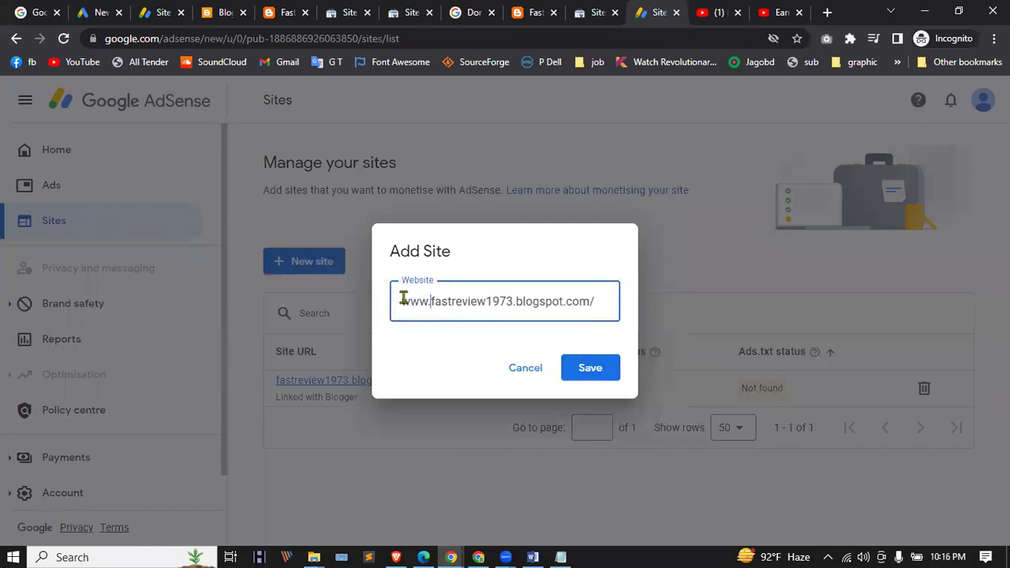
{"action": "left_click", "coordinate": [580, 361]}
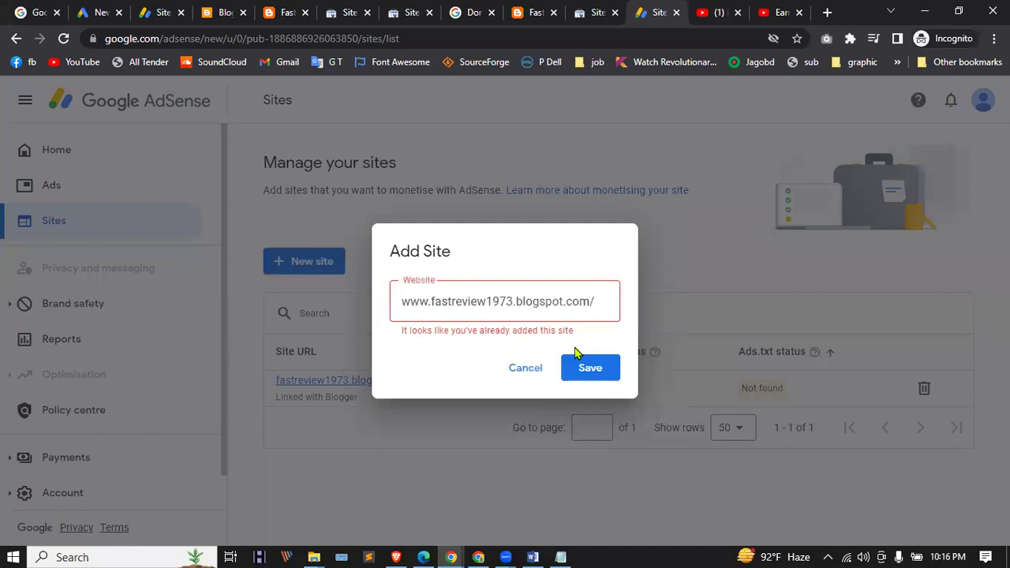
{"action": "triple_click", "coordinate": [527, 301]}
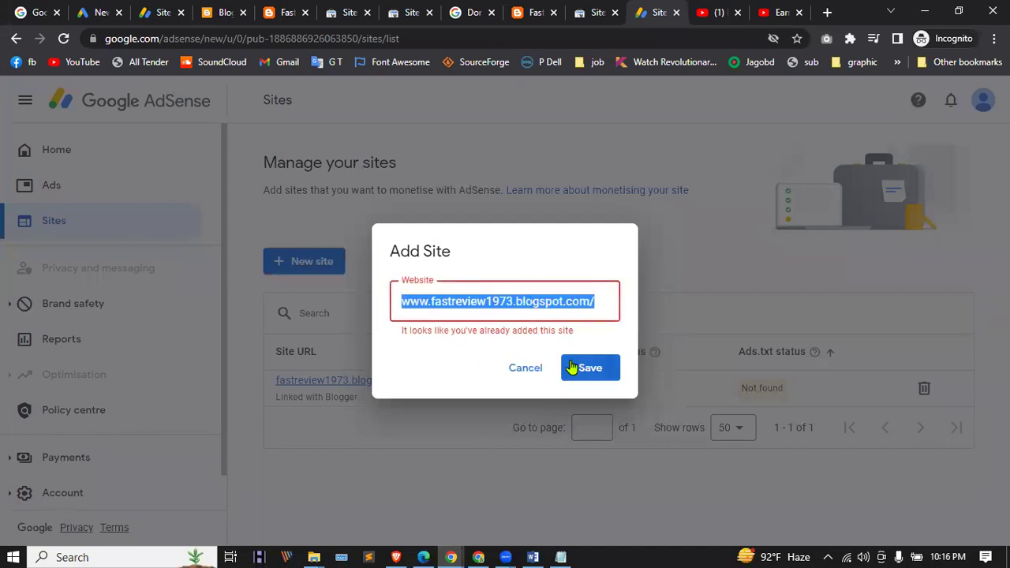
{"action": "key", "text": "BackSpace"}
{"action": "left_click", "coordinate": [527, 368]}
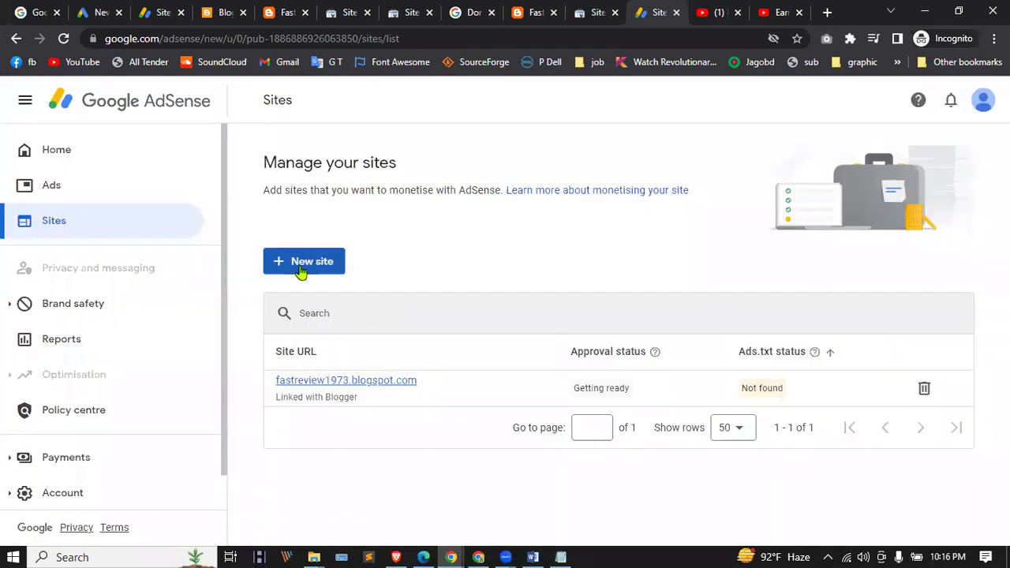
Step: Visit Reports, then return Home and dismiss the new-reports welcome message
{"action": "left_click", "coordinate": [70, 306]}
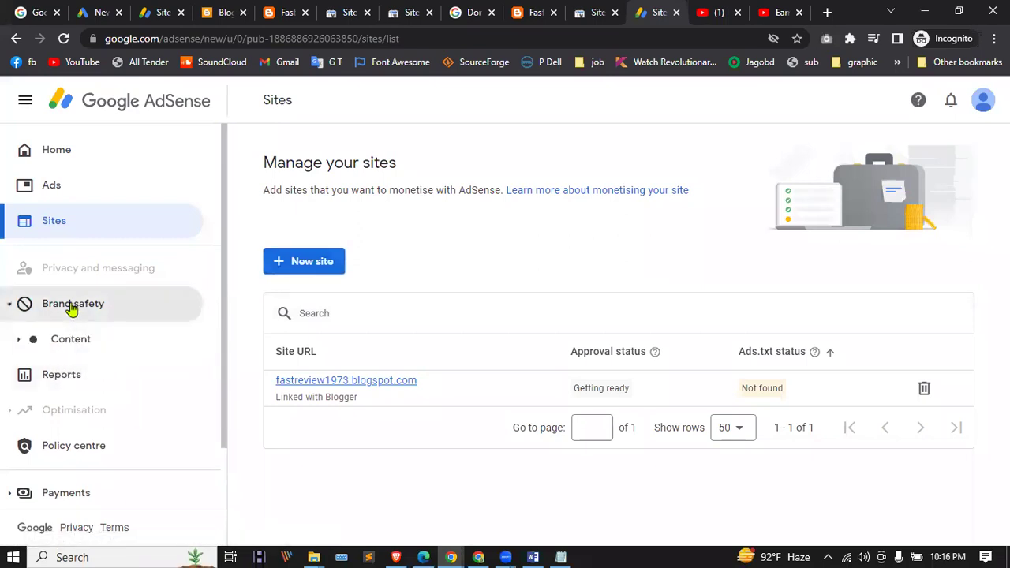
{"action": "left_click", "coordinate": [60, 375]}
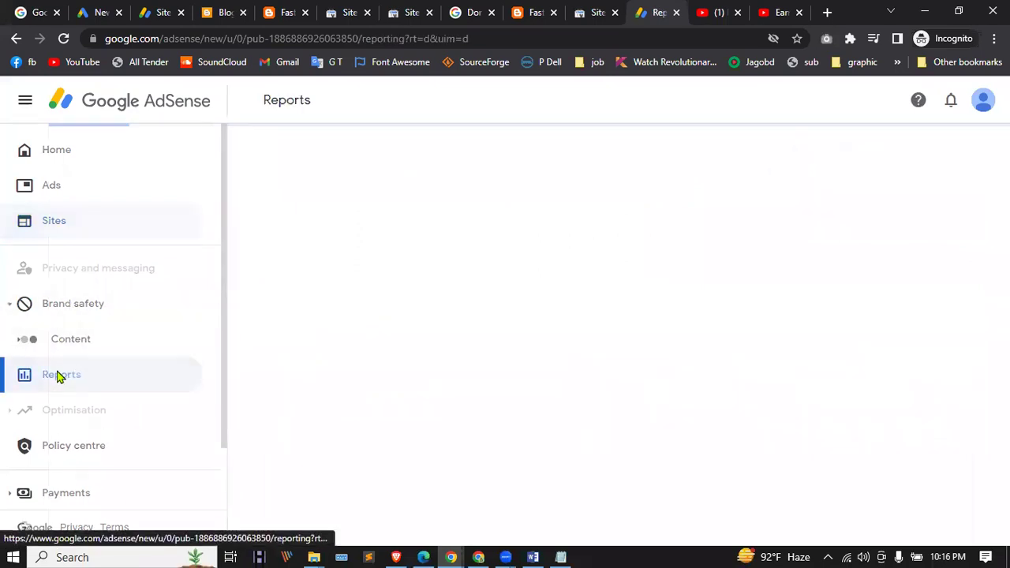
{"action": "left_click", "coordinate": [28, 151]}
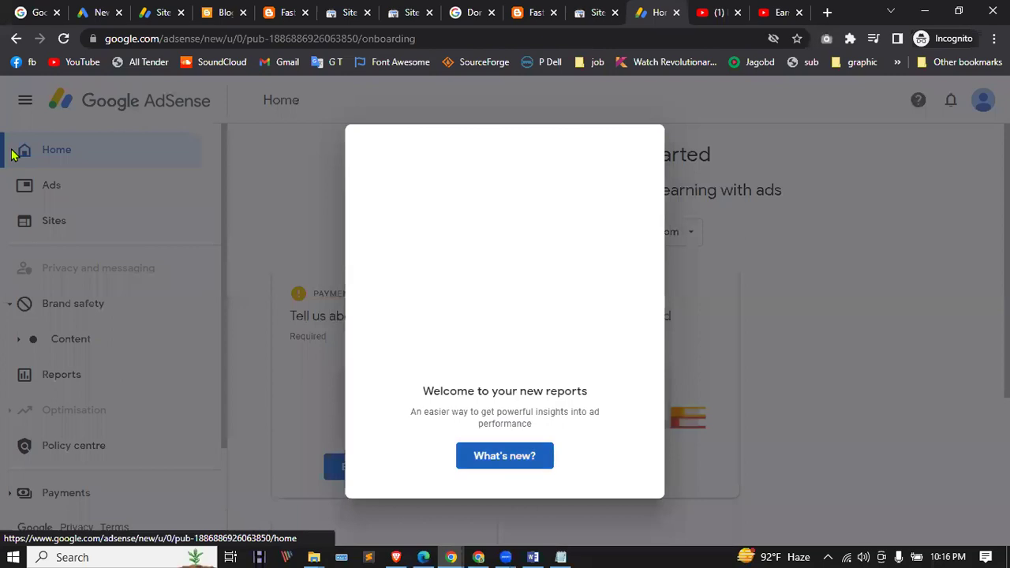
{"action": "left_click", "coordinate": [505, 461]}
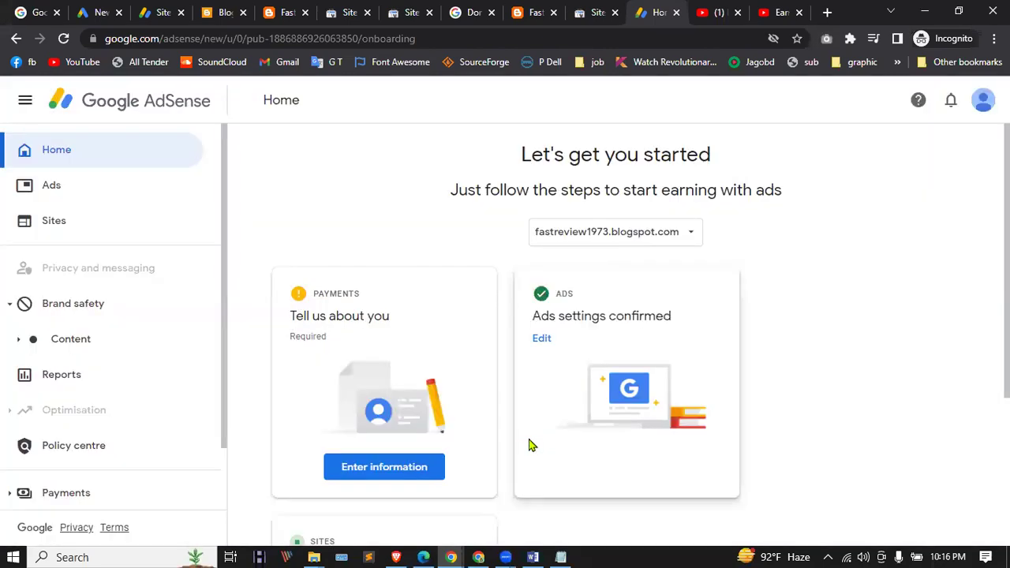
{"action": "scroll", "coordinate": [462, 244], "scroll_direction": "down", "scroll_amount": 3}
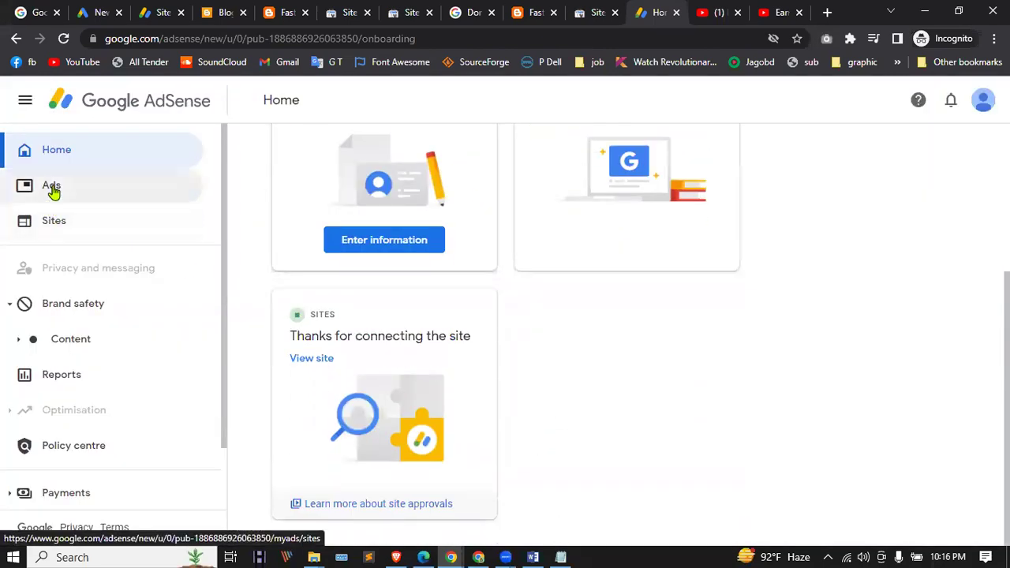
Step: Check the Ads page, go back Home, and bring up the current site's options menu
{"action": "left_click", "coordinate": [52, 188]}
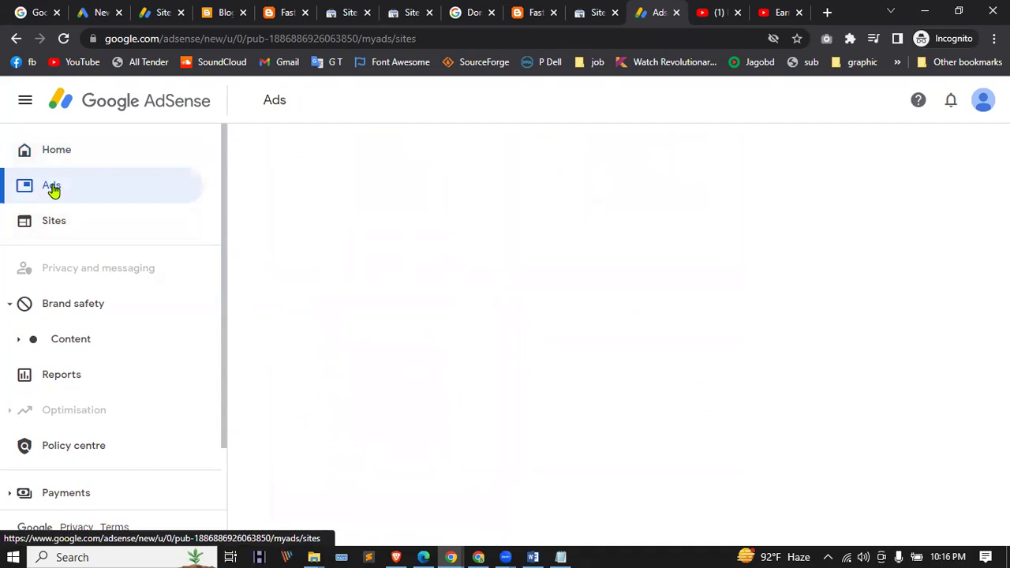
{"action": "scroll", "coordinate": [321, 257], "scroll_direction": "down", "scroll_amount": 1}
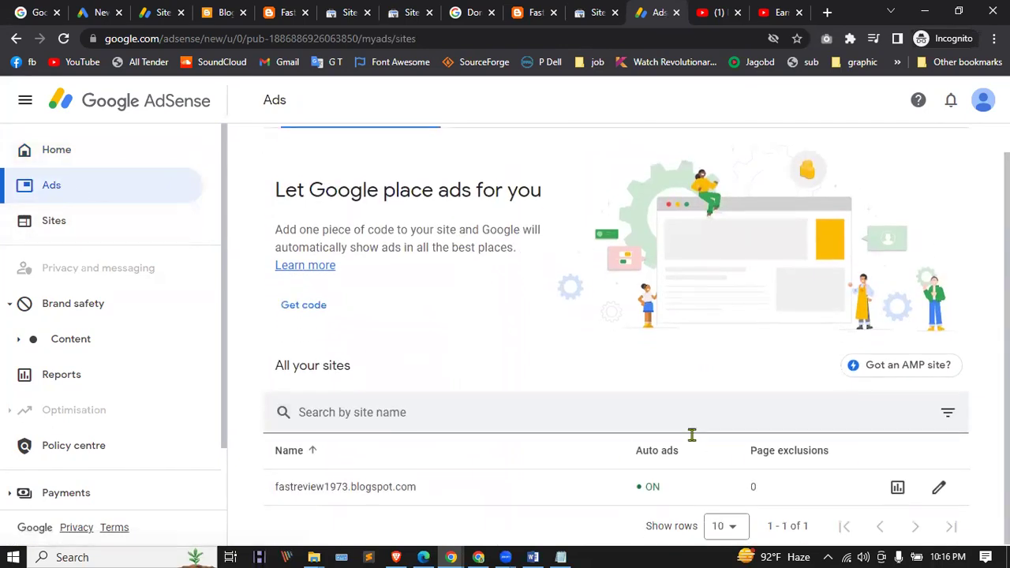
{"action": "scroll", "coordinate": [444, 310], "scroll_direction": "up", "scroll_amount": 1}
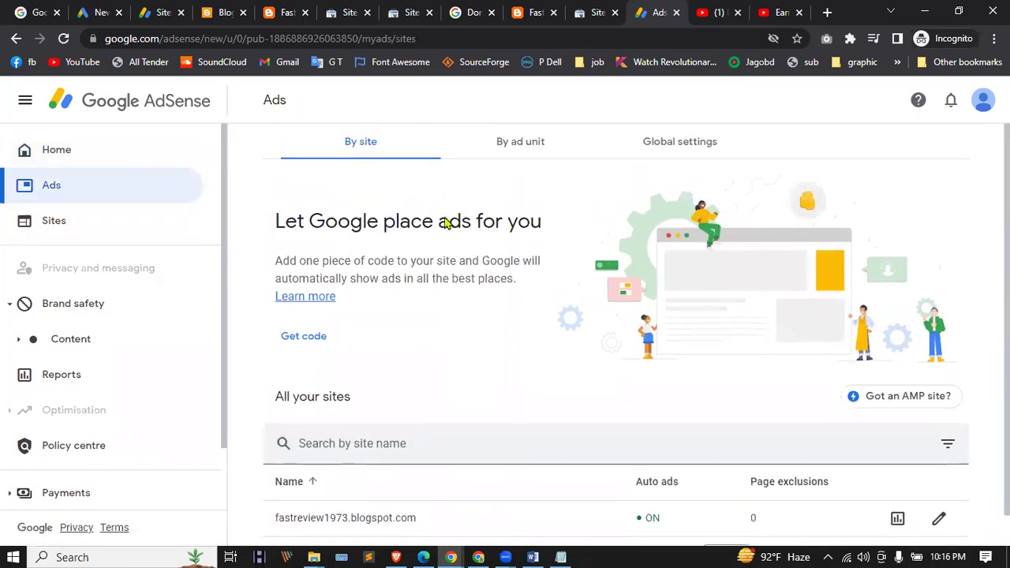
{"action": "left_click", "coordinate": [74, 159]}
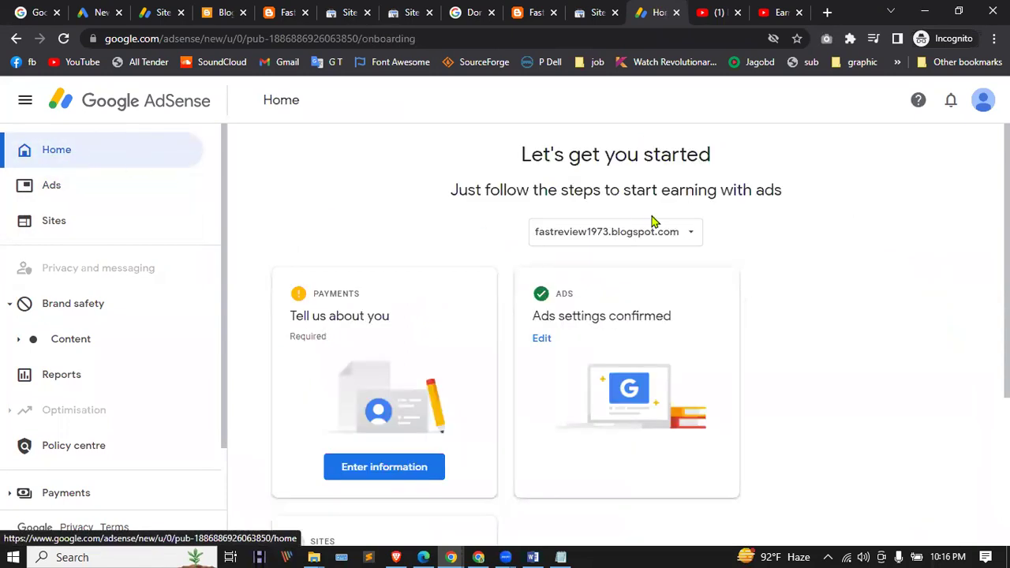
{"action": "scroll", "coordinate": [142, 234], "scroll_direction": "down", "scroll_amount": 2}
{"action": "scroll", "coordinate": [179, 257], "scroll_direction": "up", "scroll_amount": 2}
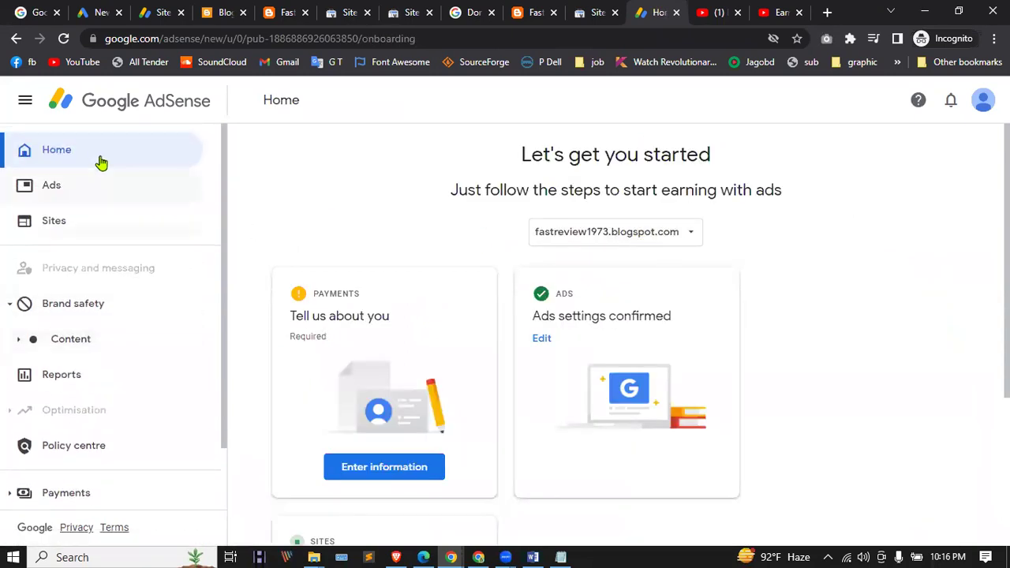
{"action": "left_click", "coordinate": [619, 235]}
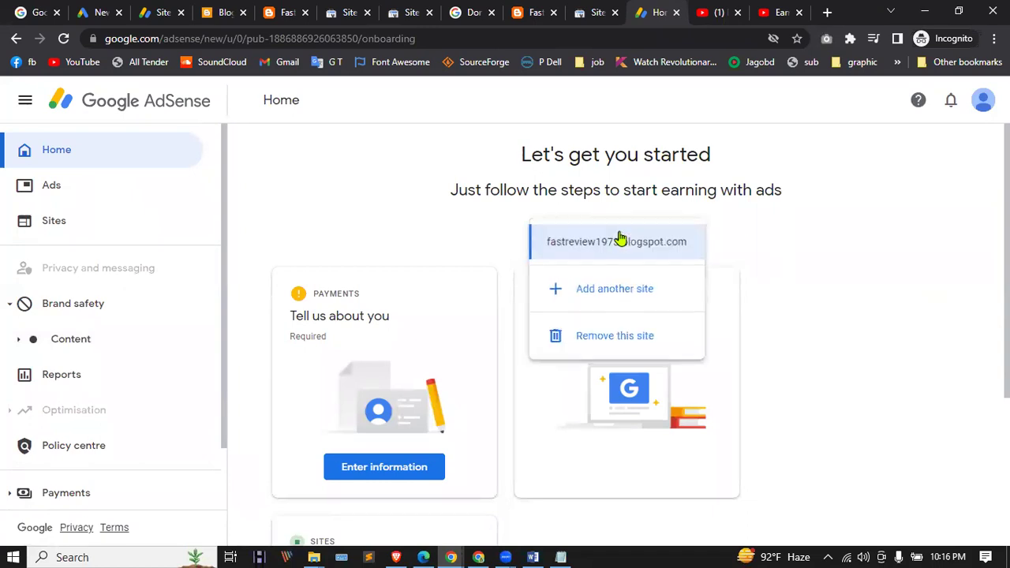
{"action": "left_click", "coordinate": [623, 291]}
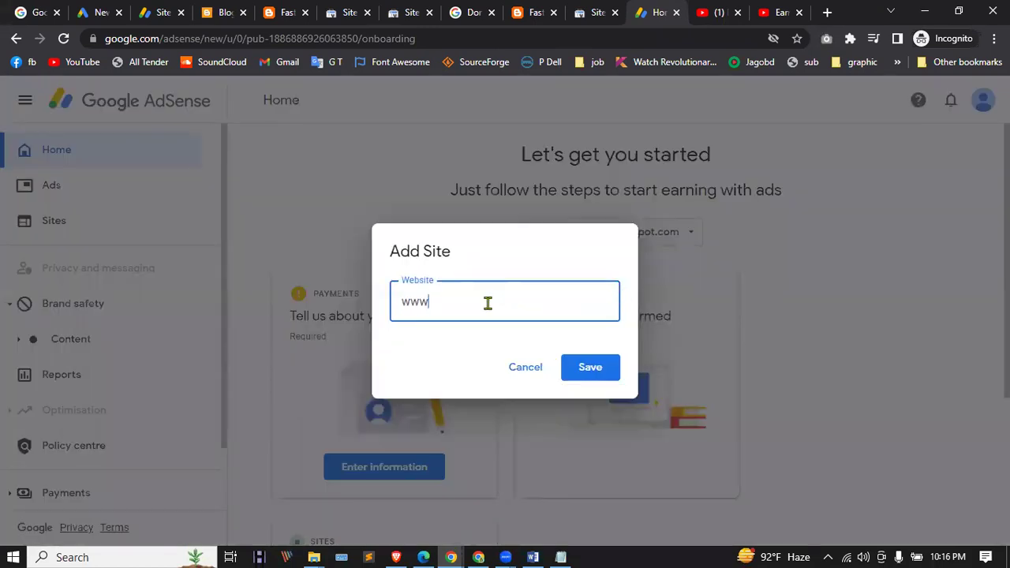
{"action": "type", "text": "www.dynamicsbd.com"}
{"action": "left_click", "coordinate": [588, 367]}
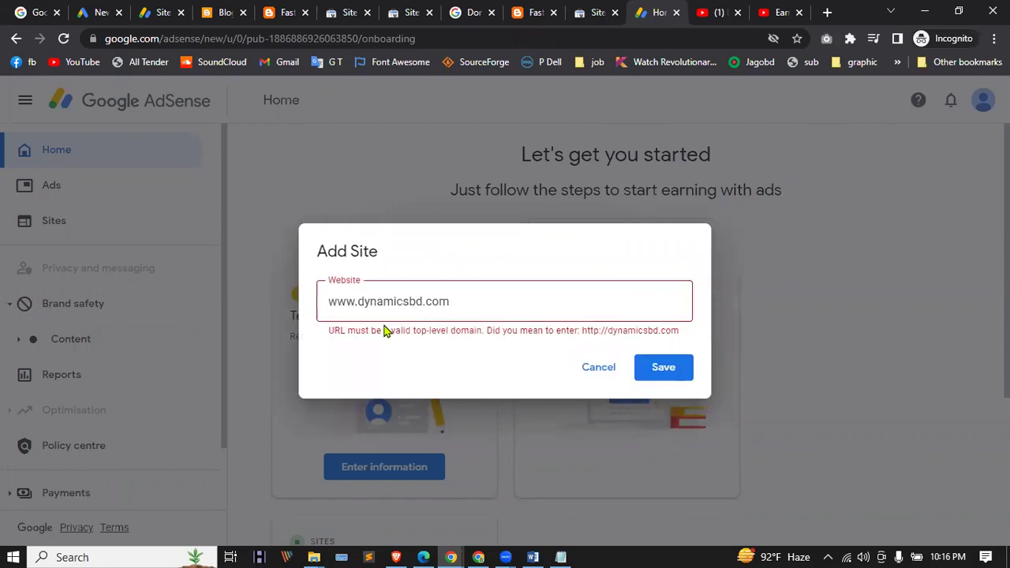
{"action": "left_click", "coordinate": [357, 303]}
{"action": "left_click_drag", "start_coordinate": [357, 301], "coordinate": [239, 306]}
{"action": "type", "text": "htt"}
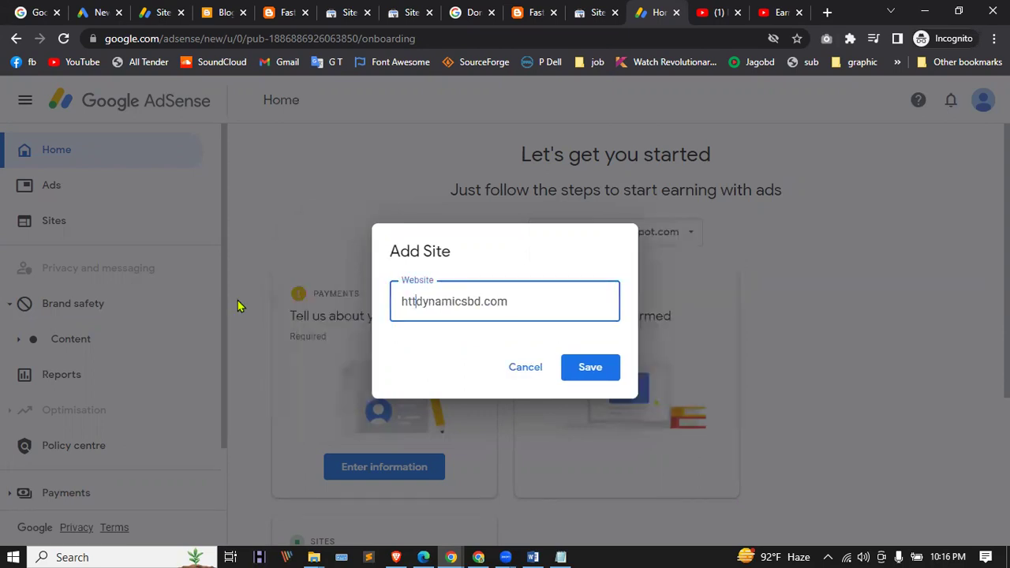
{"action": "type", "text": "ps://"}
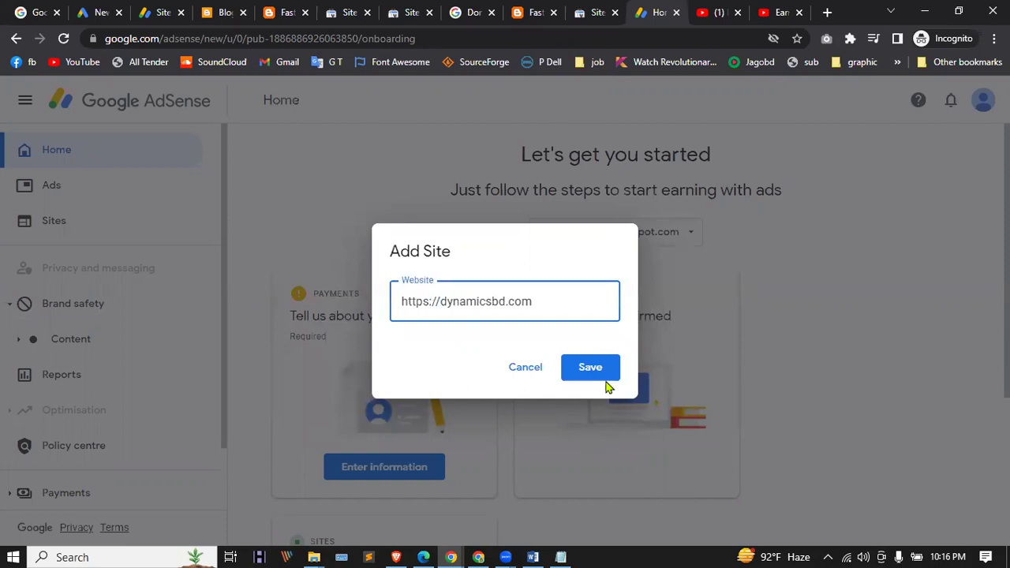
{"action": "left_click", "coordinate": [607, 365]}
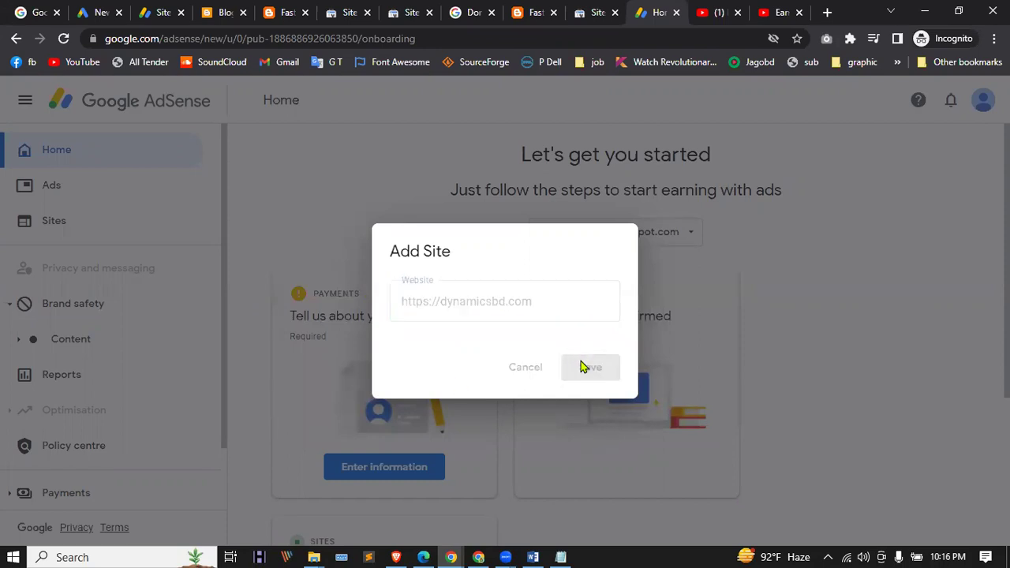
{"action": "scroll", "coordinate": [384, 279], "scroll_direction": "down", "scroll_amount": 3}
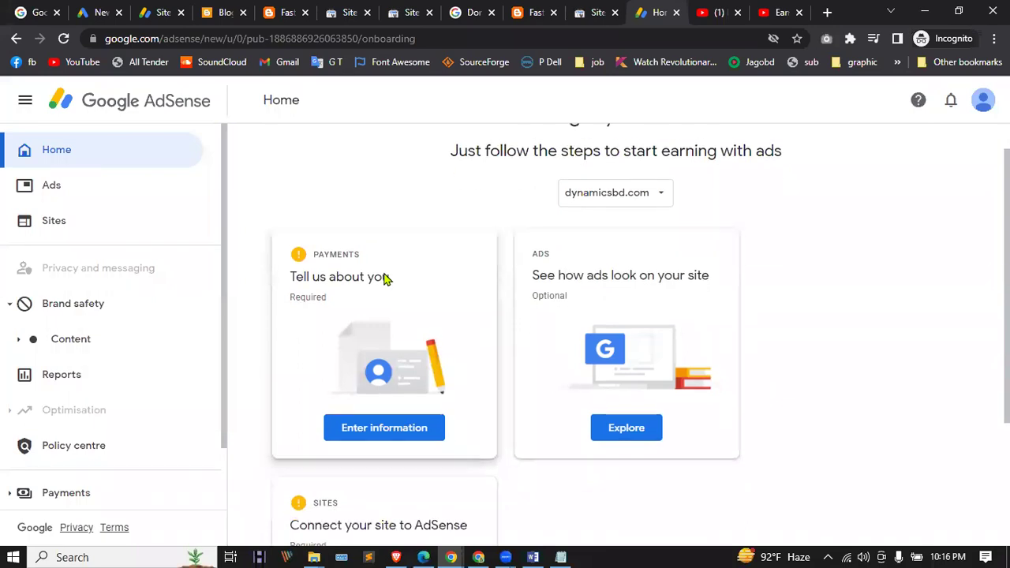
Step: Turn on and save auto ads for dynamicsbd.com, then see it marked Requires review in Sites
{"action": "left_click", "coordinate": [64, 39]}
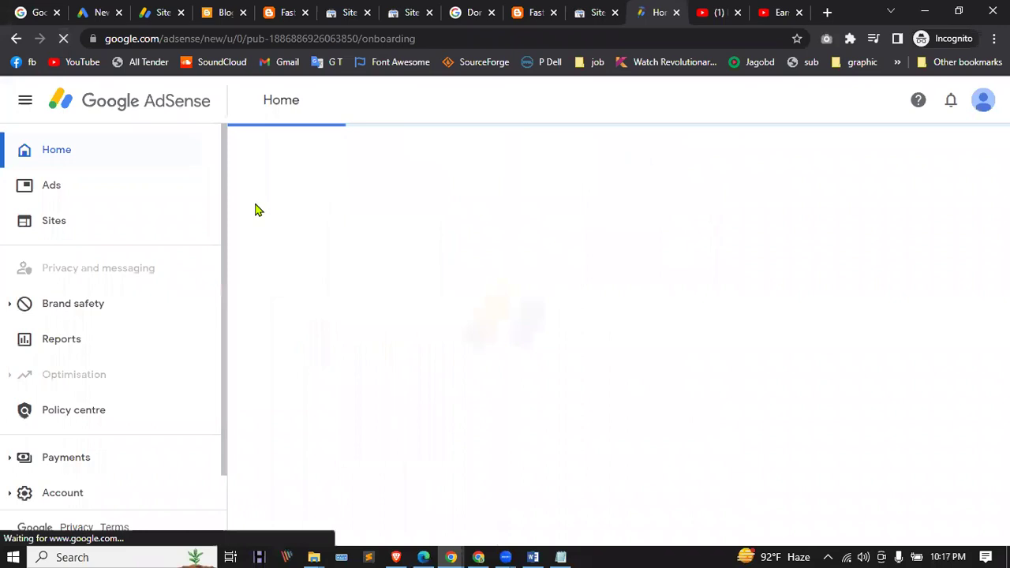
{"action": "left_click", "coordinate": [75, 197]}
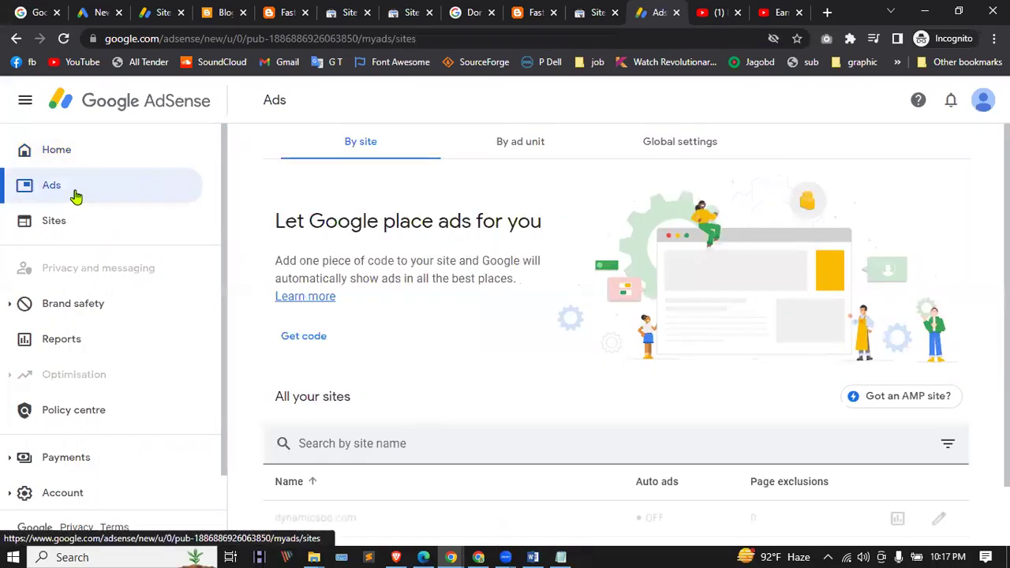
{"action": "scroll", "coordinate": [499, 344], "scroll_direction": "down", "scroll_amount": 1}
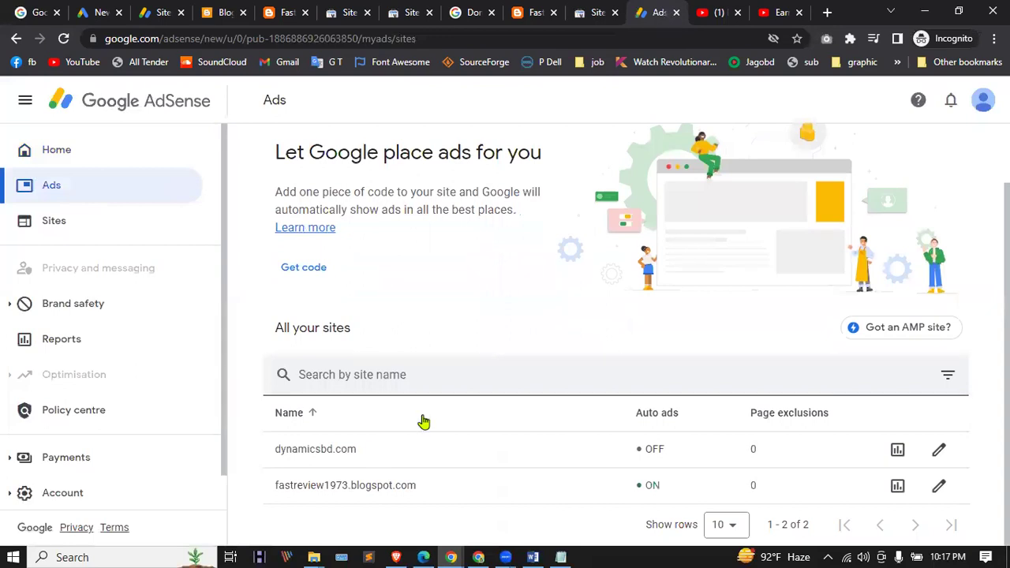
{"action": "left_click", "coordinate": [939, 449]}
{"action": "left_click", "coordinate": [981, 191]}
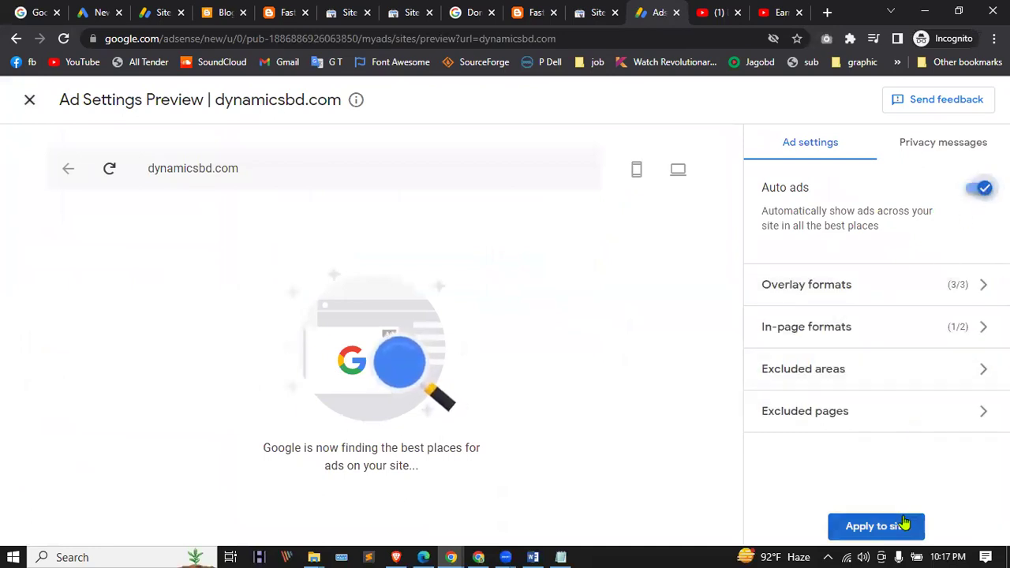
{"action": "left_click", "coordinate": [898, 526]}
{"action": "left_click", "coordinate": [682, 418]}
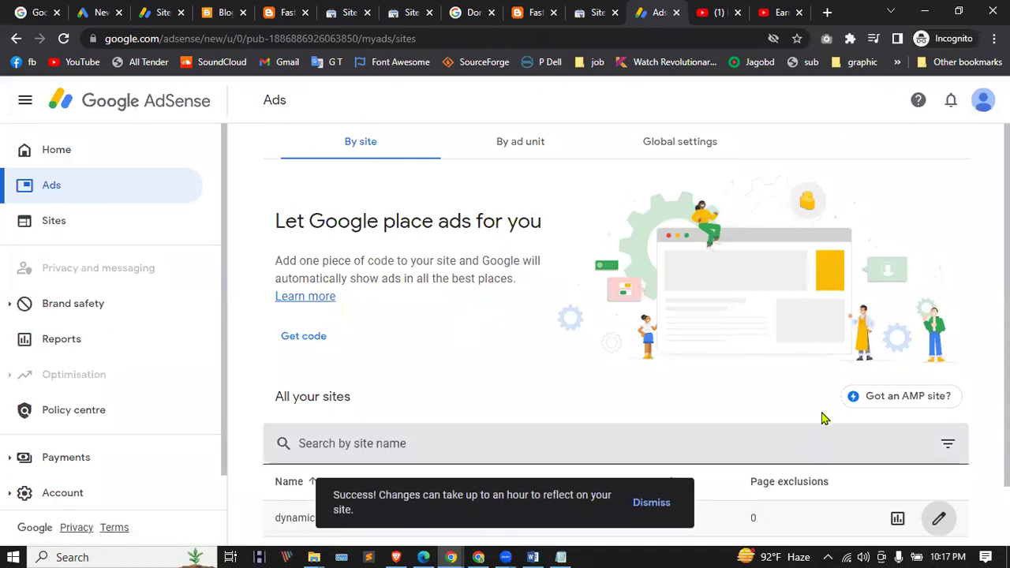
{"action": "scroll", "coordinate": [823, 415], "scroll_direction": "down", "scroll_amount": 2}
{"action": "left_click", "coordinate": [50, 222]}
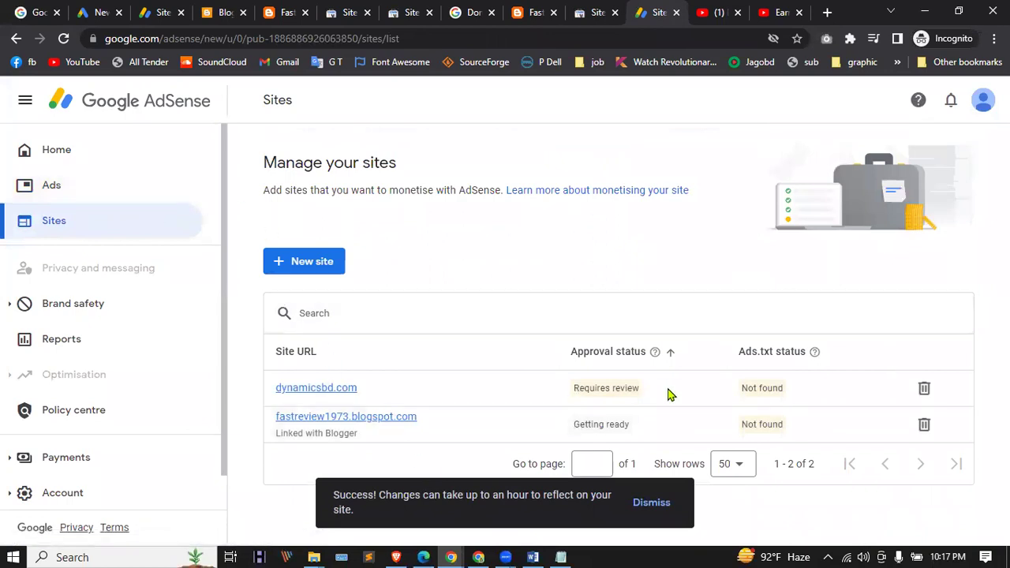
Step: Inspect the details and review steps of dynamicsbd.com and fastreview1973.blogspot.com
{"action": "left_click", "coordinate": [316, 389]}
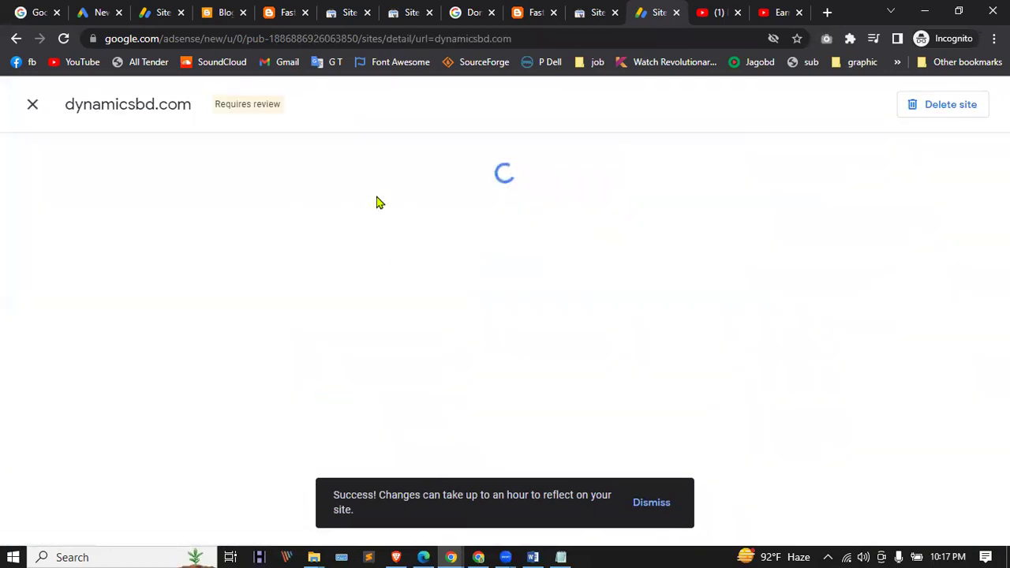
{"action": "scroll", "coordinate": [474, 316], "scroll_direction": "down", "scroll_amount": 2}
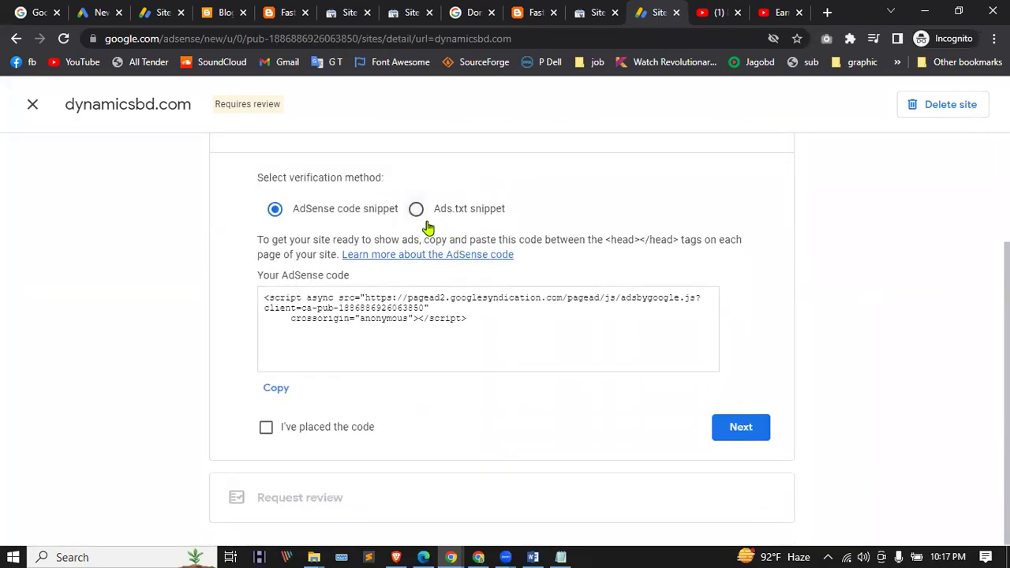
{"action": "left_click", "coordinate": [29, 105]}
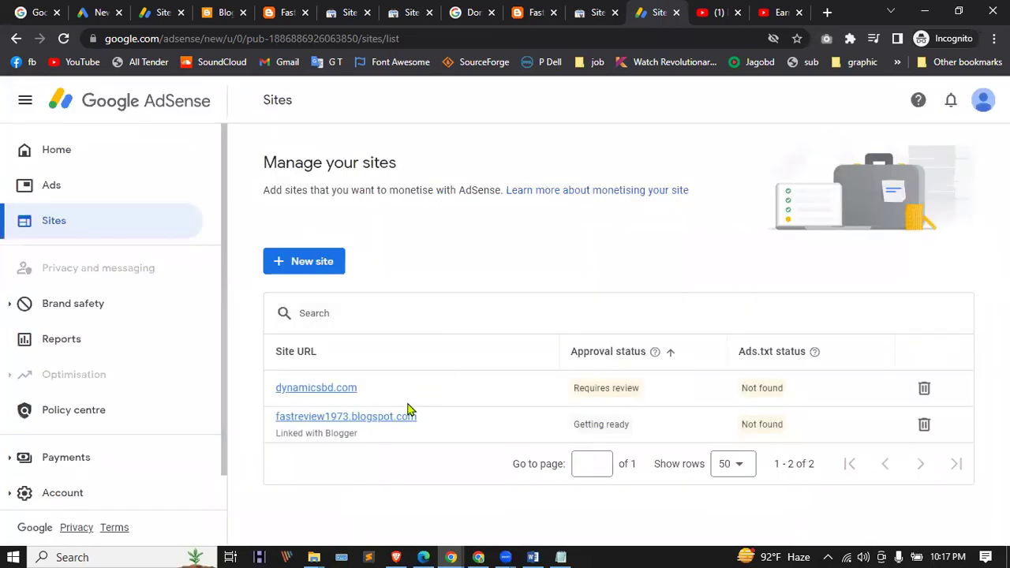
{"action": "left_click", "coordinate": [390, 419]}
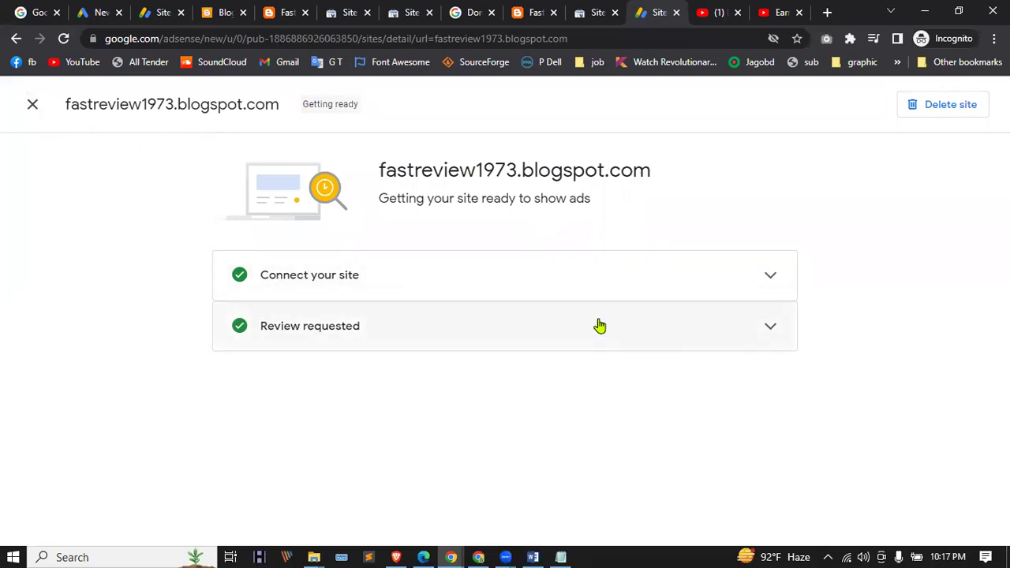
{"action": "left_click", "coordinate": [576, 278]}
{"action": "left_click", "coordinate": [496, 385]}
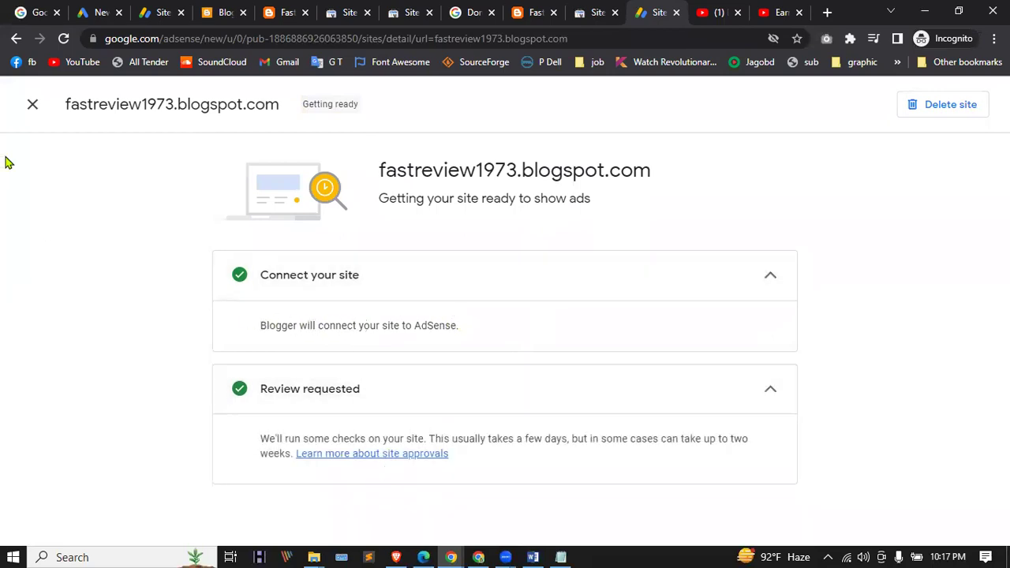
{"action": "left_click", "coordinate": [24, 108]}
Step: Copy dynamicsbd.com's AdSense code, confirm it is placed, and request a review
{"action": "left_click", "coordinate": [314, 392]}
{"action": "scroll", "coordinate": [367, 351], "scroll_direction": "down", "scroll_amount": 2}
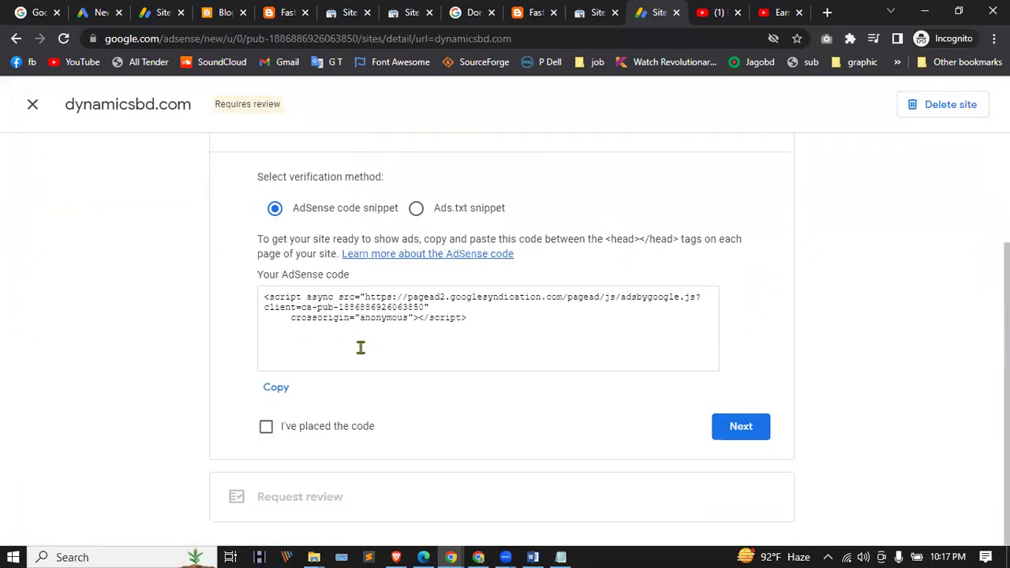
{"action": "left_click", "coordinate": [276, 388]}
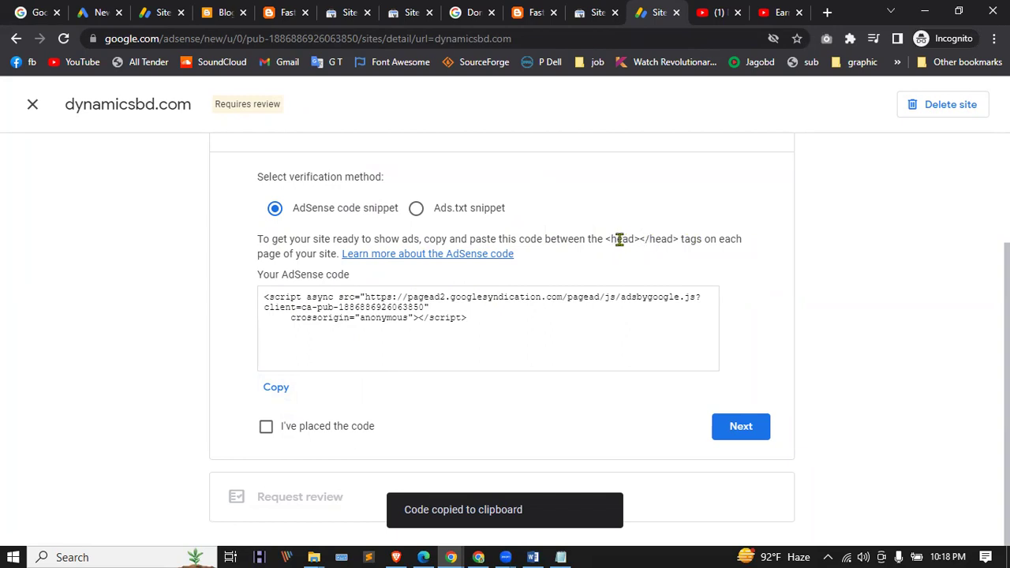
{"action": "left_click_drag", "start_coordinate": [608, 239], "coordinate": [654, 234]}
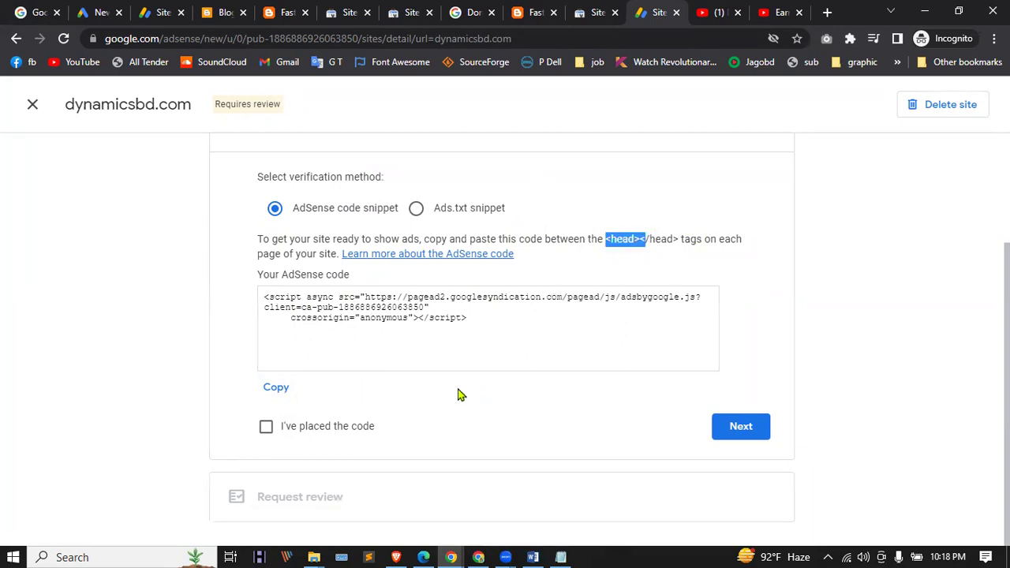
{"action": "left_click", "coordinate": [270, 428]}
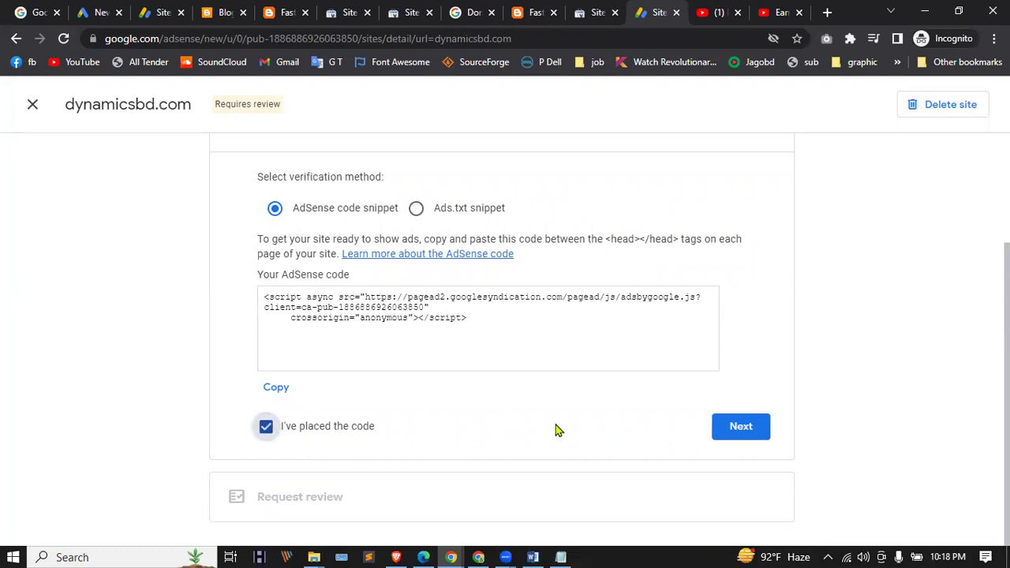
{"action": "left_click", "coordinate": [742, 429]}
{"action": "left_click", "coordinate": [741, 425]}
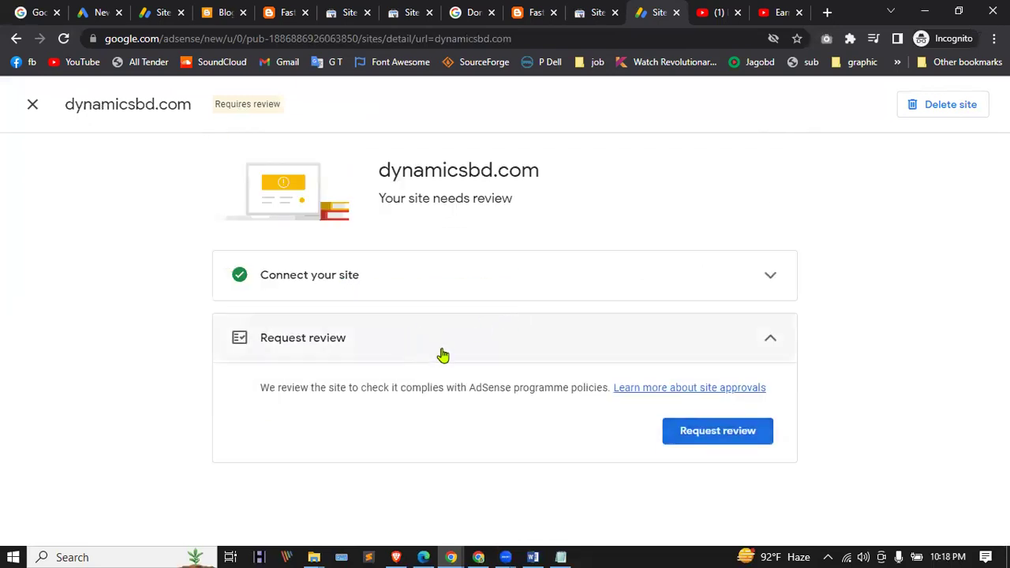
{"action": "left_click", "coordinate": [696, 433]}
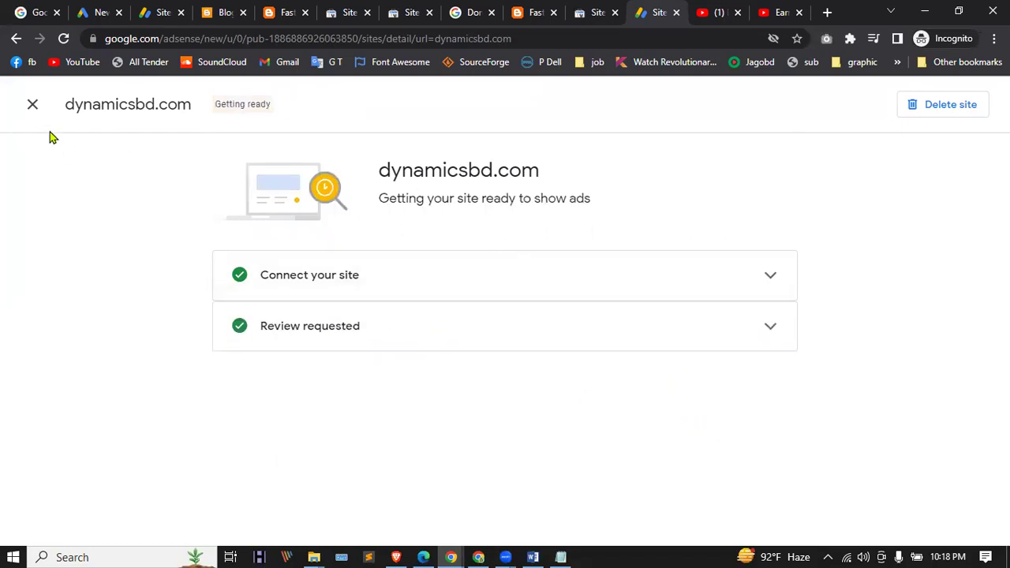
{"action": "left_click", "coordinate": [32, 106]}
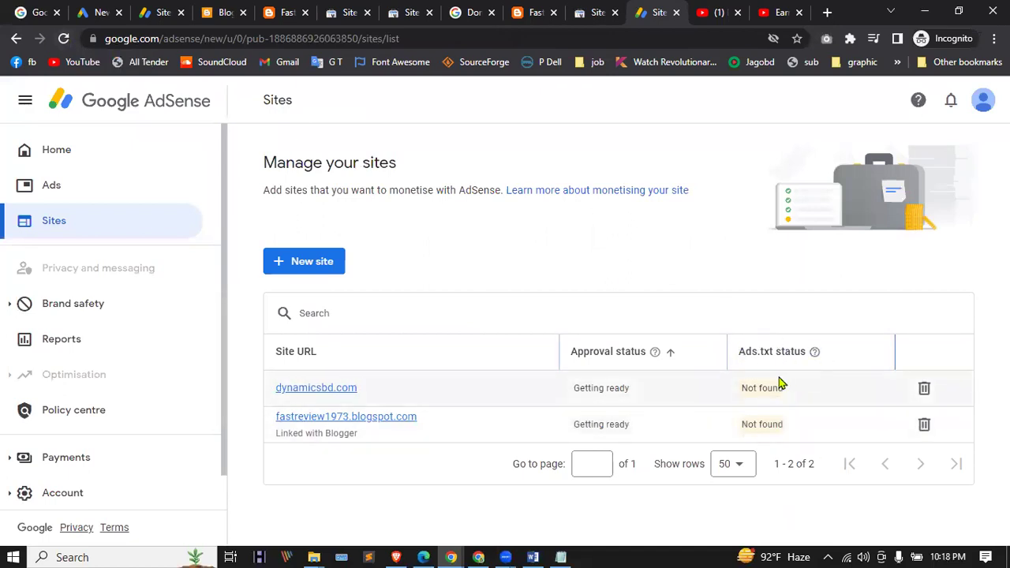
Step: Delete dynamicsbd.com from the sites list and reload
{"action": "left_click", "coordinate": [925, 387]}
{"action": "left_click", "coordinate": [648, 360]}
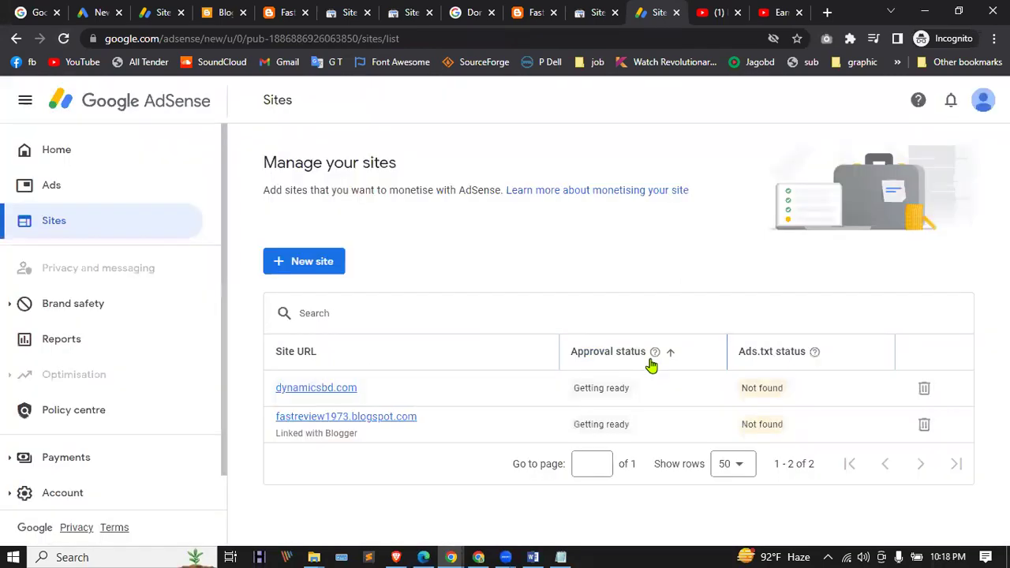
{"action": "left_click", "coordinate": [63, 38]}
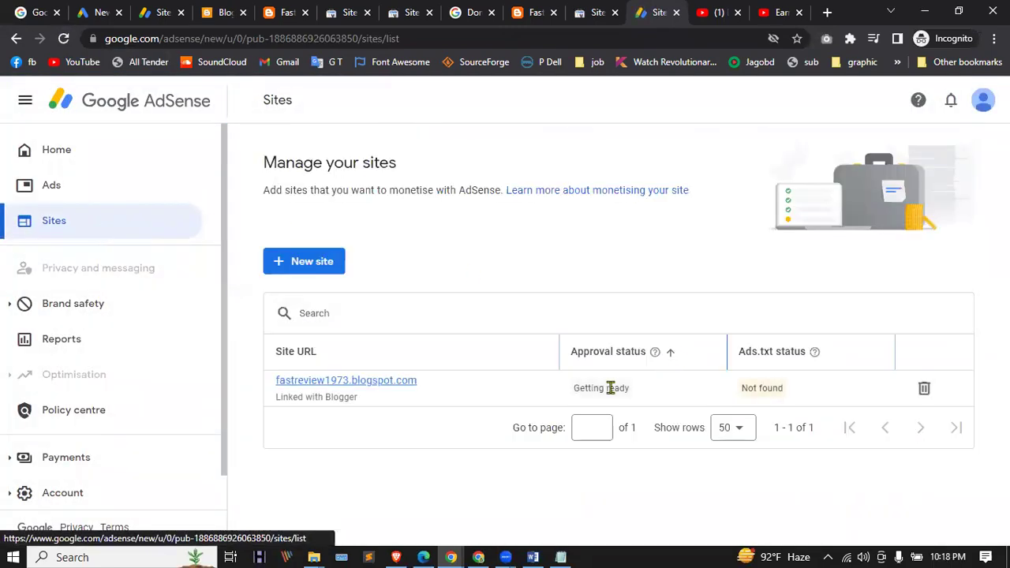
Step: Check the Ads overview's auto ads status, then return to the Home overview
{"action": "left_click", "coordinate": [57, 189]}
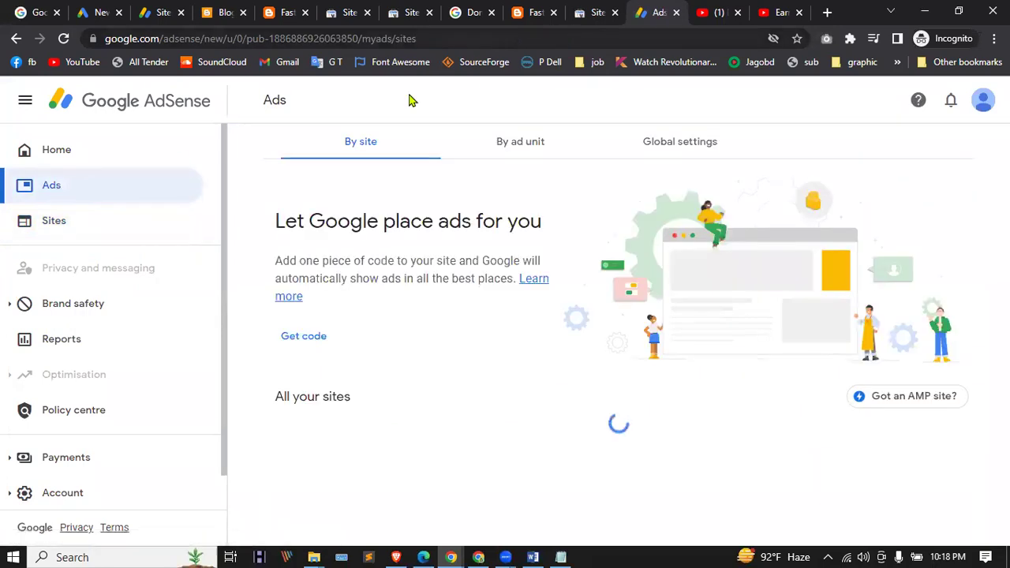
{"action": "scroll", "coordinate": [532, 345], "scroll_direction": "down", "scroll_amount": 1}
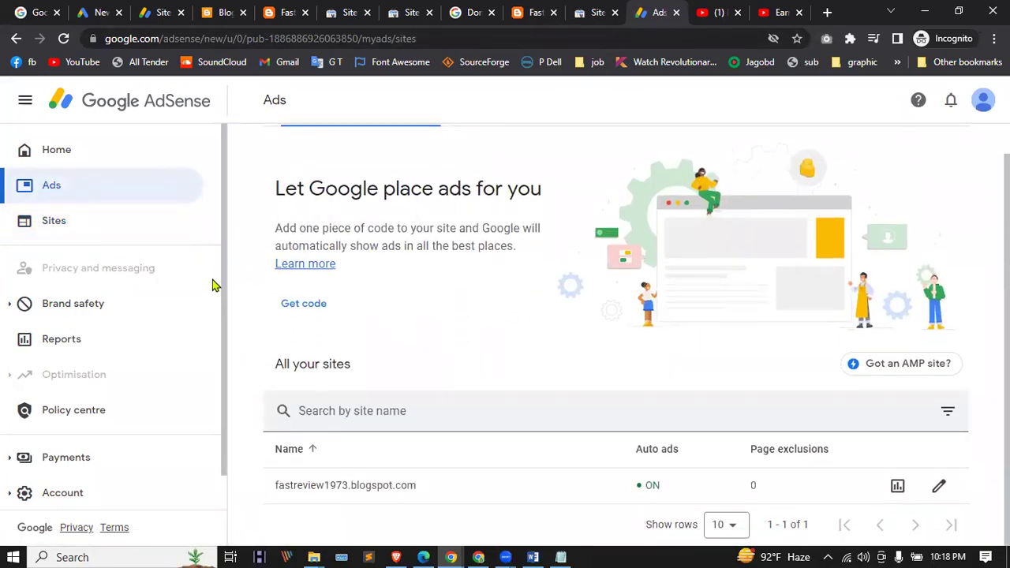
{"action": "left_click", "coordinate": [88, 155]}
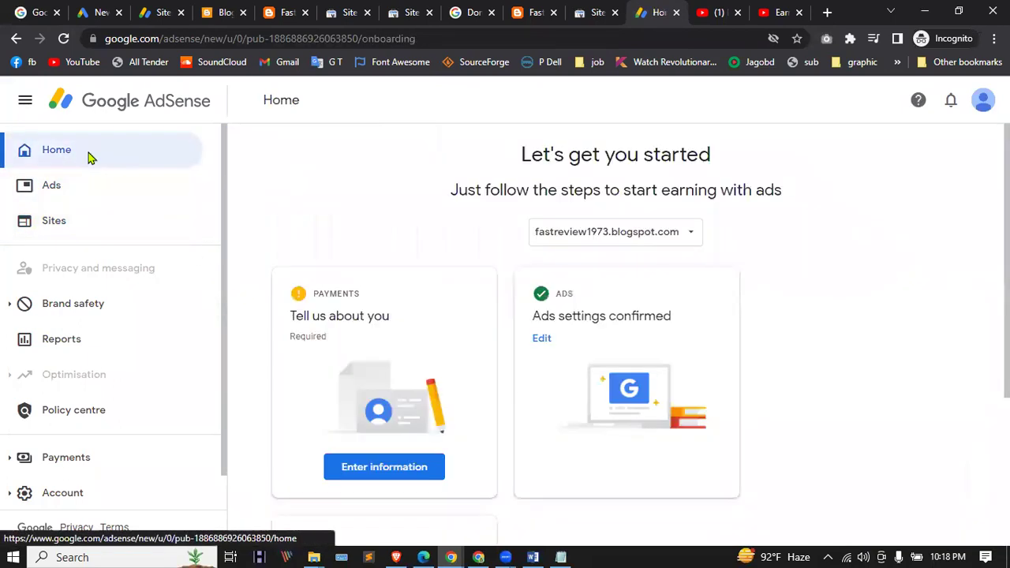
{"action": "scroll", "coordinate": [465, 260], "scroll_direction": "down", "scroll_amount": 3}
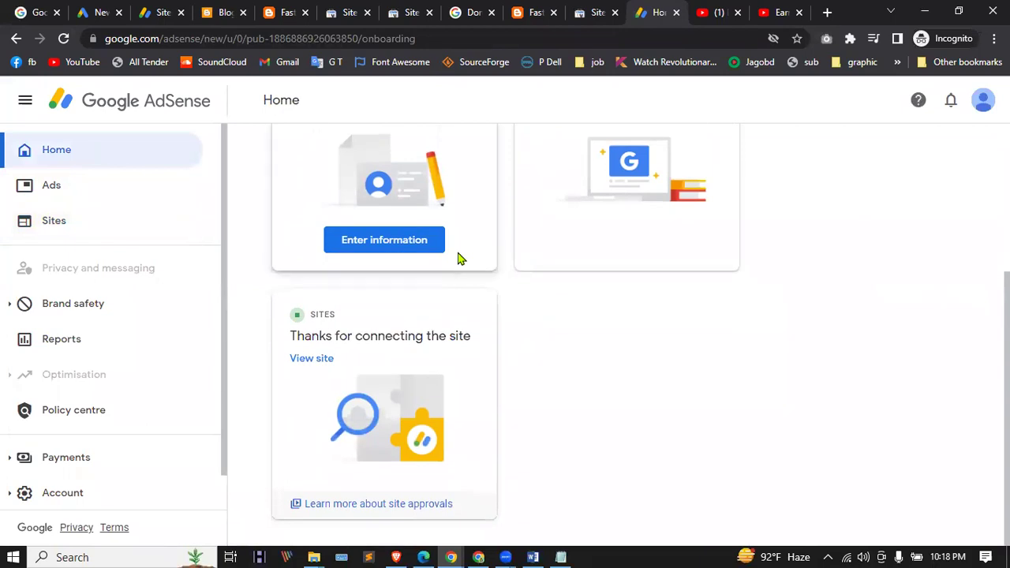
{"action": "scroll", "coordinate": [474, 252], "scroll_direction": "up", "scroll_amount": 3}
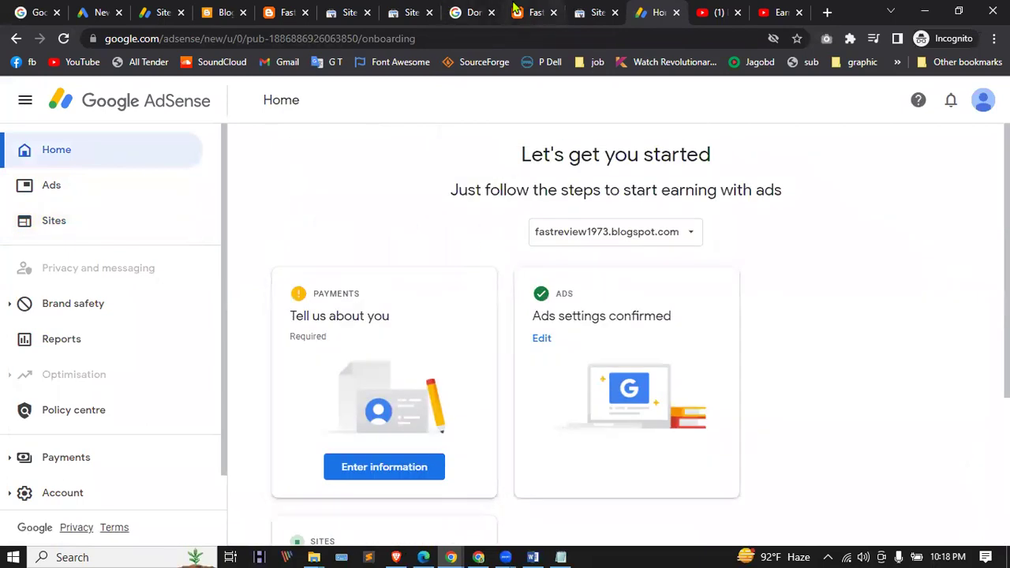
Step: Cycle through the browser tabs, ending on Search Console's Sitemaps page for fastreview1973.blogspot.com
{"action": "left_click", "coordinate": [514, 11]}
{"action": "left_click", "coordinate": [657, 12]}
{"action": "left_click", "coordinate": [521, 9]}
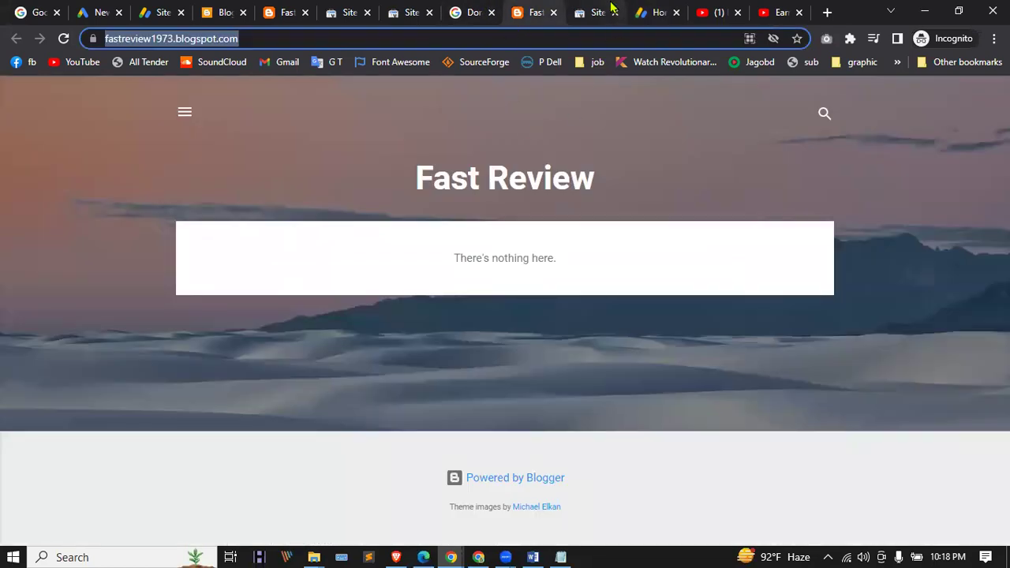
{"action": "left_click", "coordinate": [600, 9]}
{"action": "left_click", "coordinate": [665, 9]}
{"action": "left_click", "coordinate": [521, 10]}
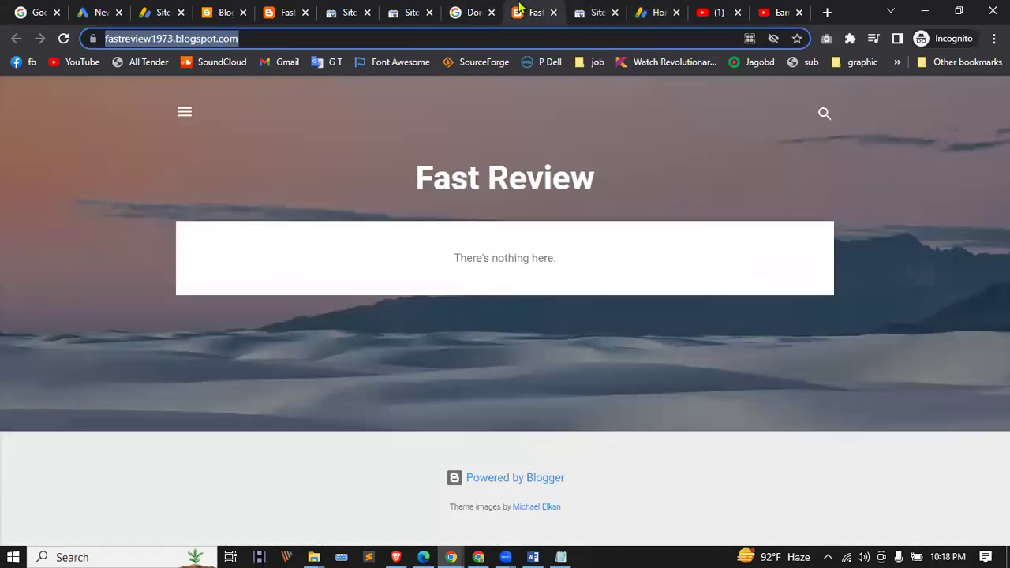
{"action": "left_click", "coordinate": [648, 9]}
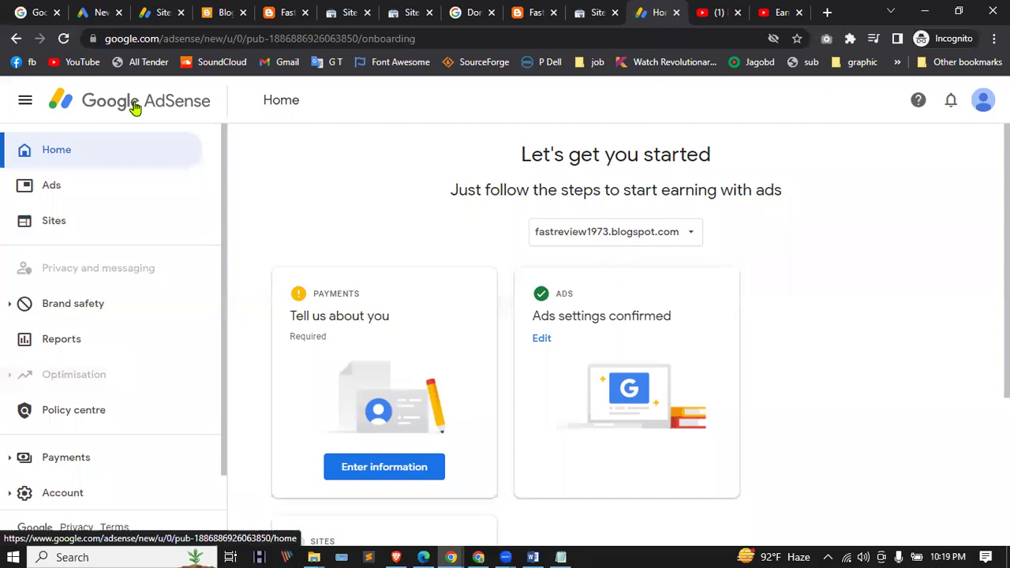
{"action": "left_click", "coordinate": [517, 7]}
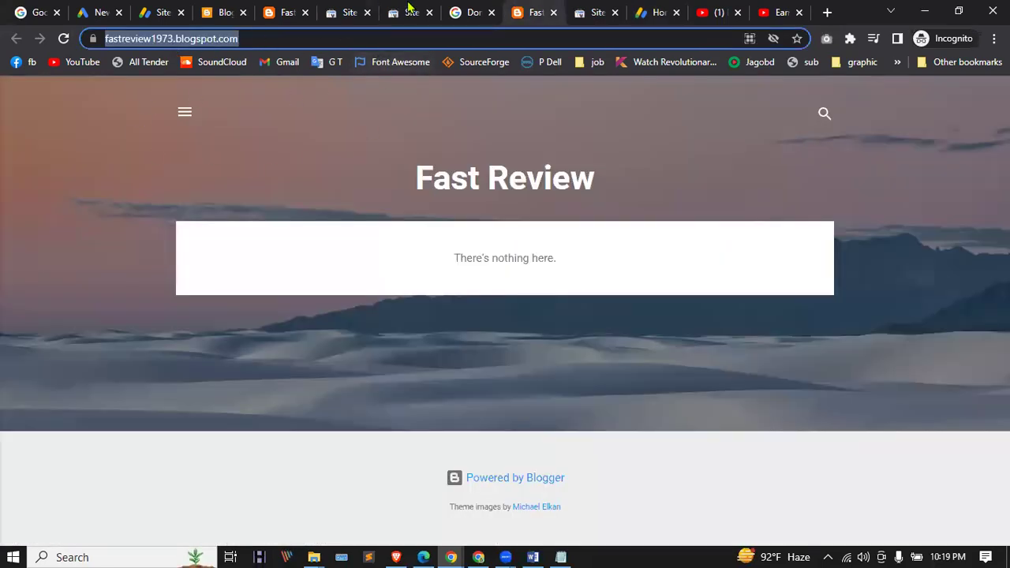
{"action": "left_click", "coordinate": [469, 11]}
{"action": "left_click", "coordinate": [416, 9]}
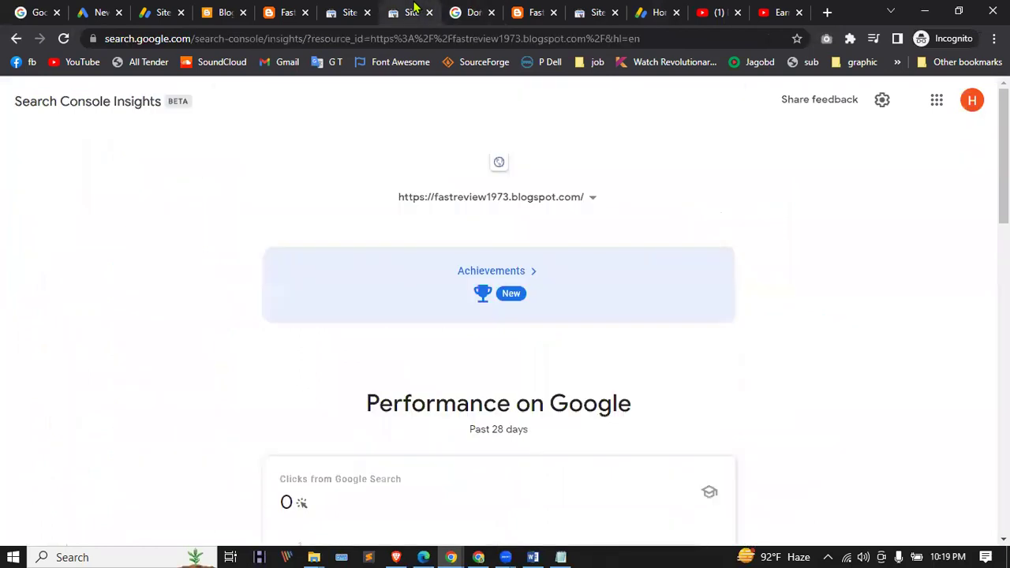
{"action": "left_click", "coordinate": [350, 10]}
{"action": "left_click", "coordinate": [280, 10]}
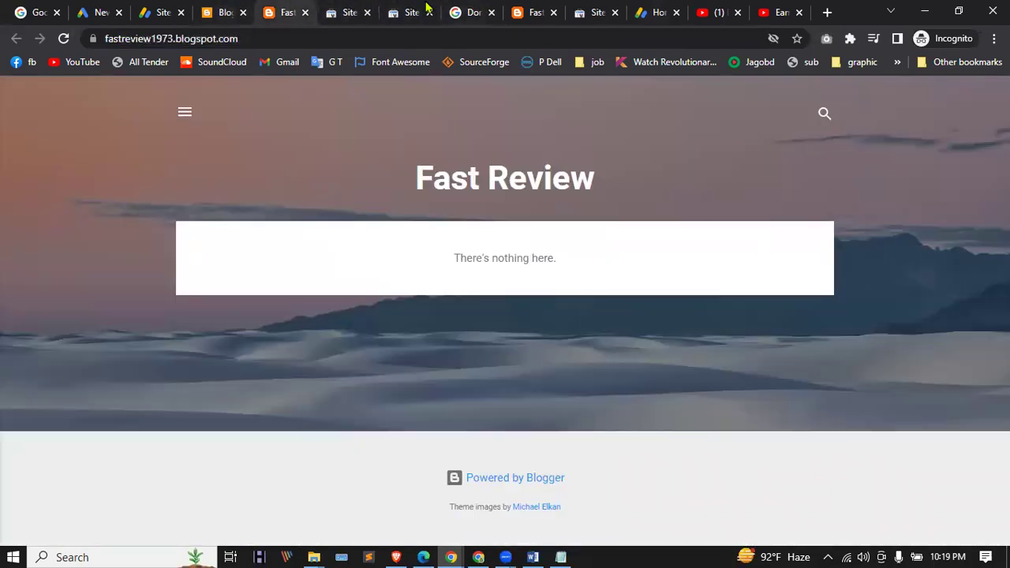
{"action": "left_click", "coordinate": [602, 10]}
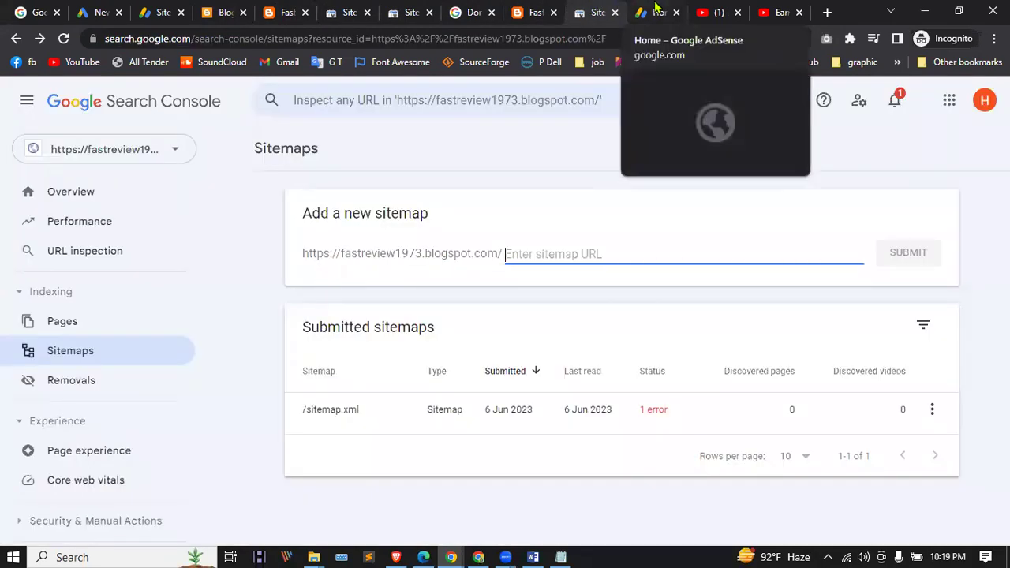
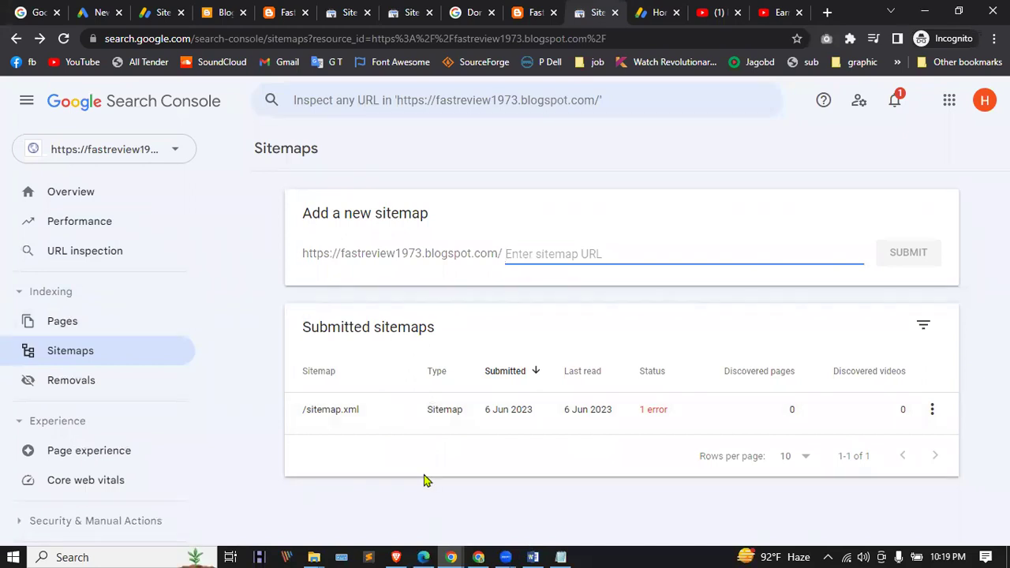
Step: Go to blogger.com in a new tab to reach the Fitness blog's posts dashboard
{"action": "left_click", "coordinate": [450, 556]}
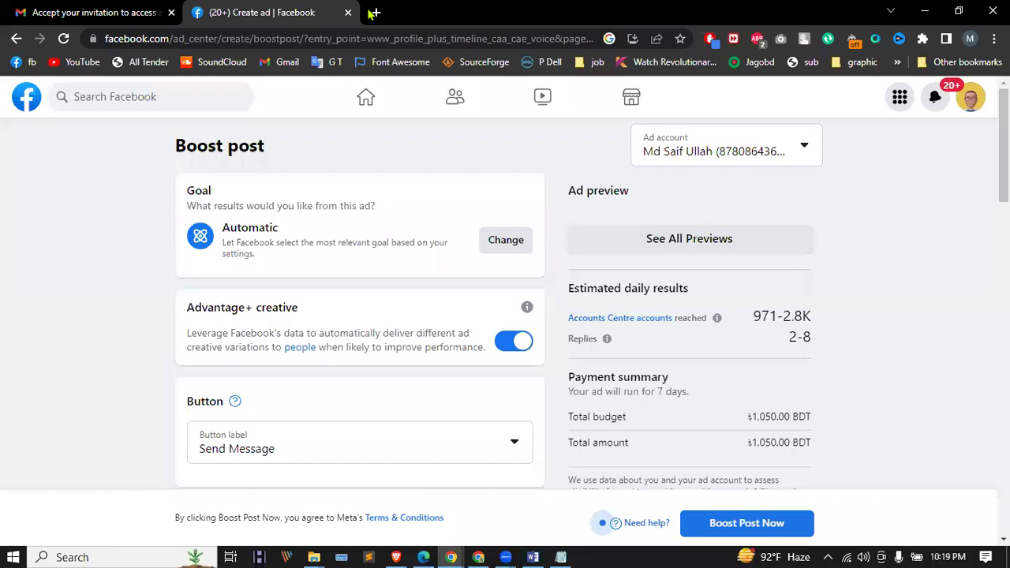
{"action": "left_click", "coordinate": [374, 13]}
{"action": "type", "text": "blo"}
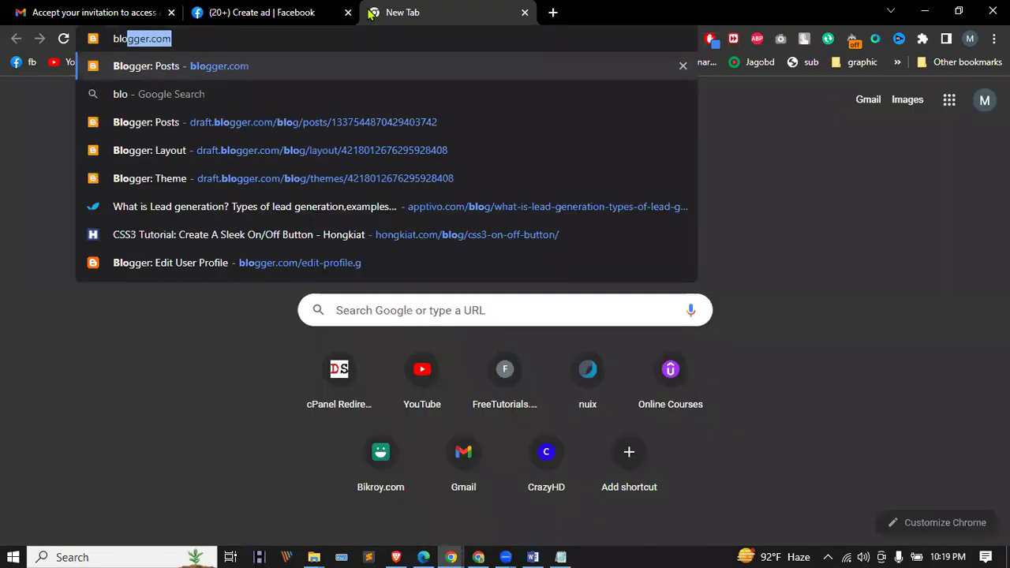
{"action": "key", "text": "Return"}
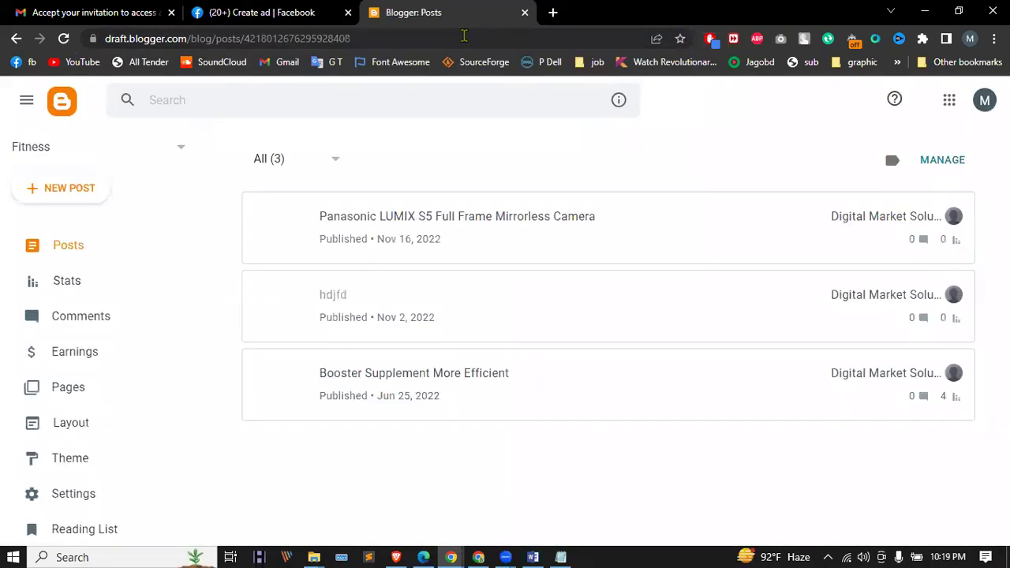
Step: View the live Fitness blog in its own tab, select its address, and open a blank tab
{"action": "scroll", "coordinate": [79, 360], "scroll_direction": "down", "scroll_amount": 3}
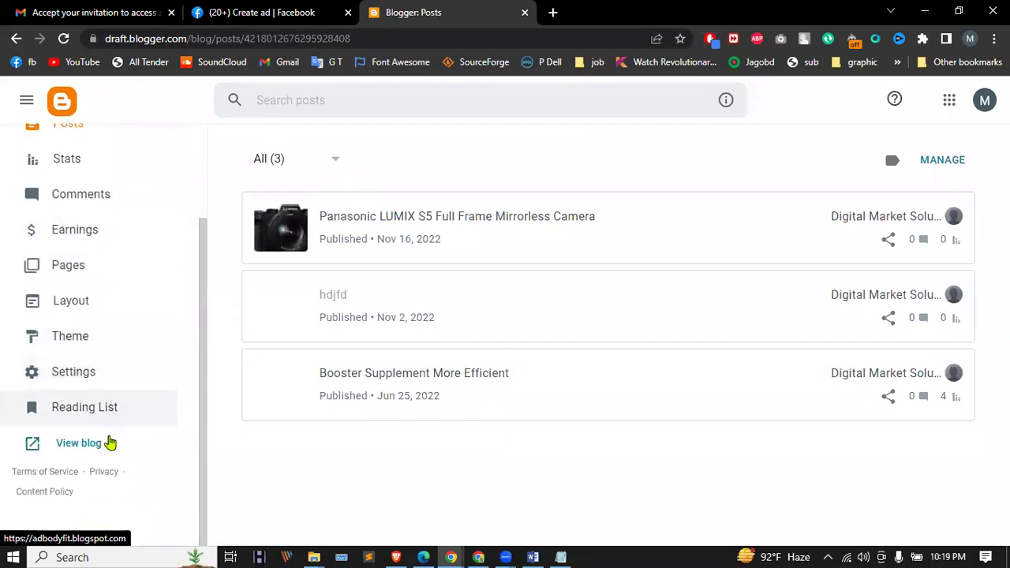
{"action": "left_click", "coordinate": [86, 447]}
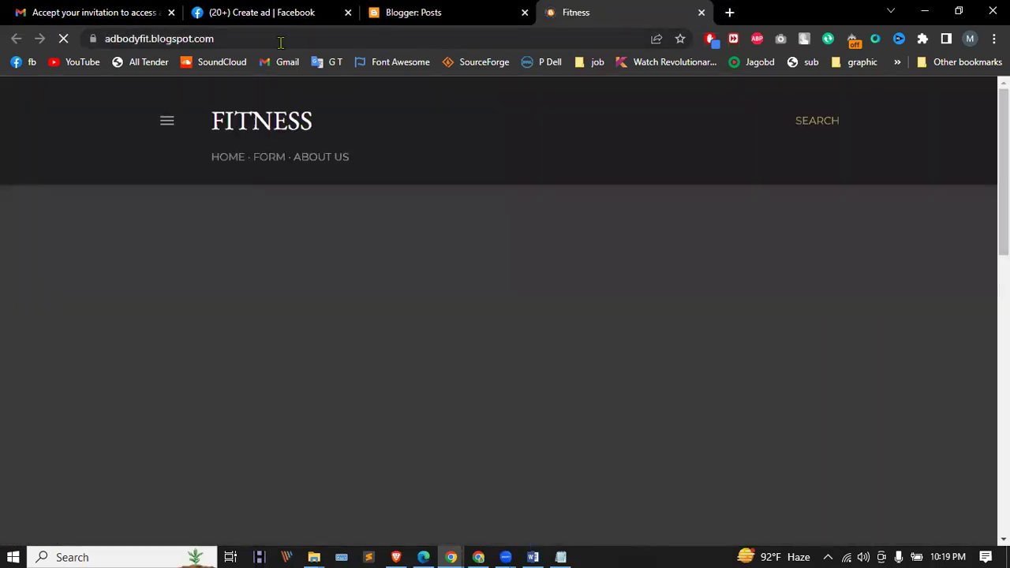
{"action": "left_click", "coordinate": [280, 40]}
{"action": "key", "text": "ctrl+c"}
{"action": "left_click", "coordinate": [731, 13]}
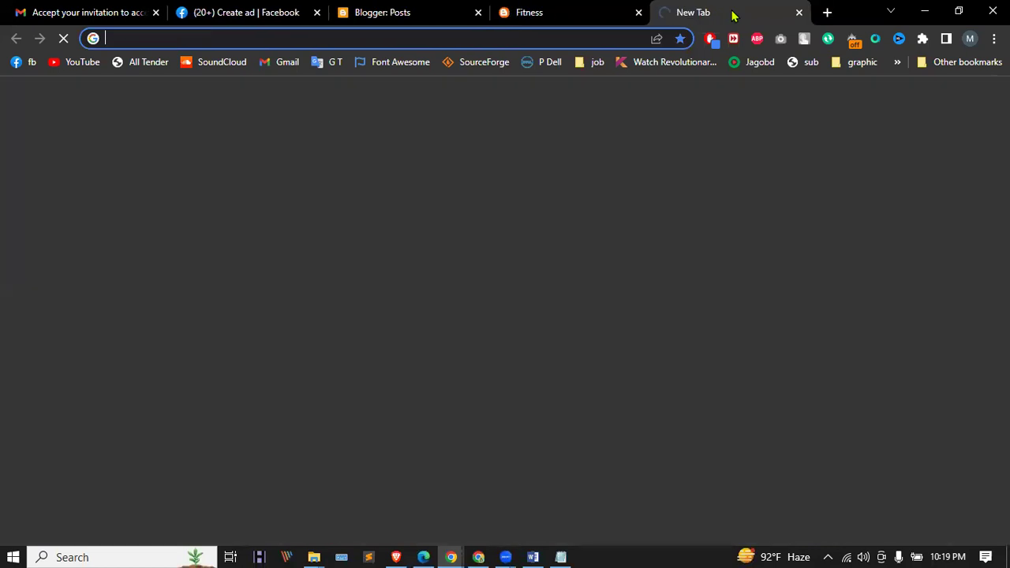
Step: Search 'google adsense' and sign in to AdSense with the first listed Google account
{"action": "type", "text": "google"}
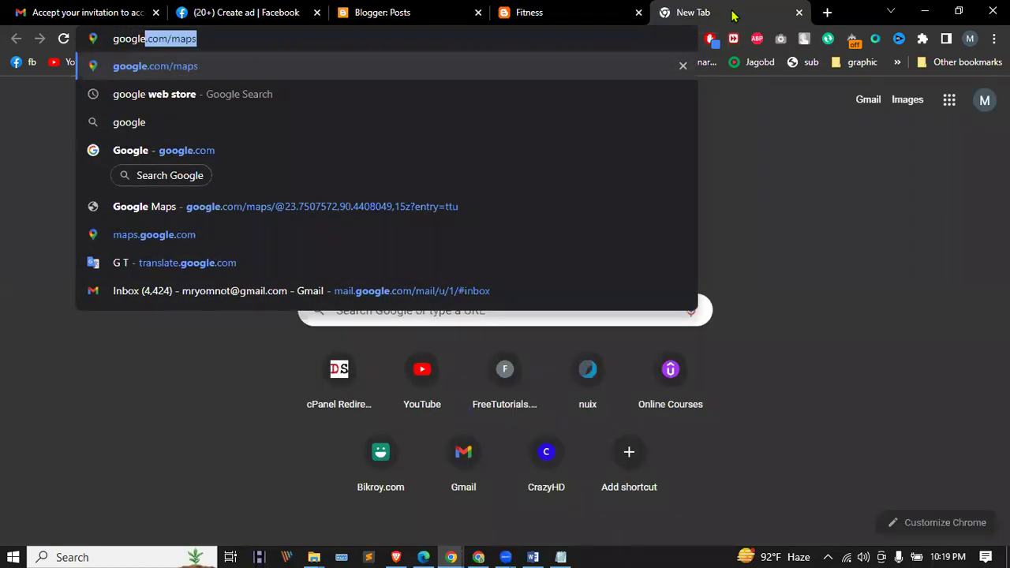
{"action": "type", "text": " ads"}
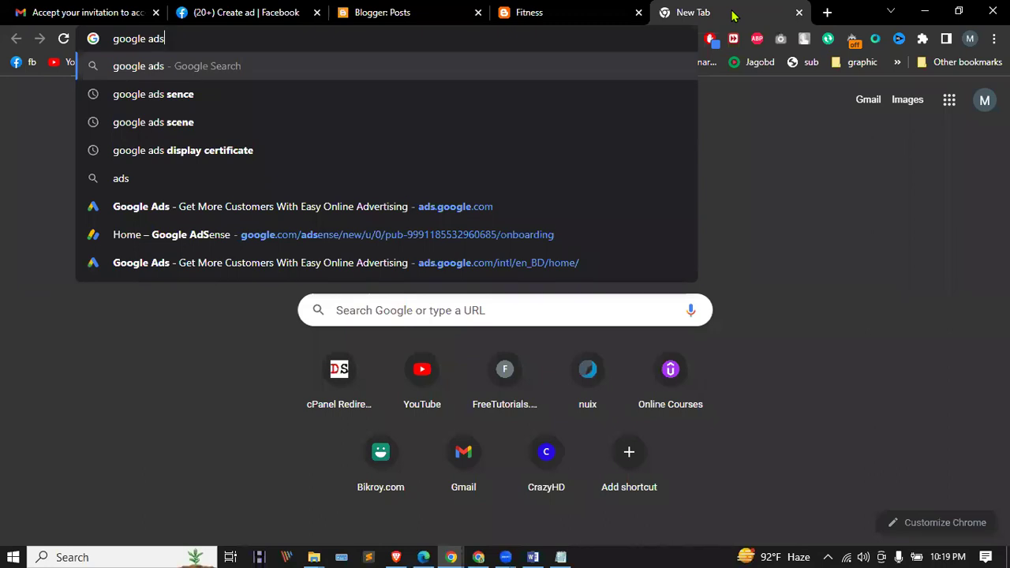
{"action": "type", "text": "e"}
{"action": "type", "text": "nse"}
{"action": "key", "text": "Return"}
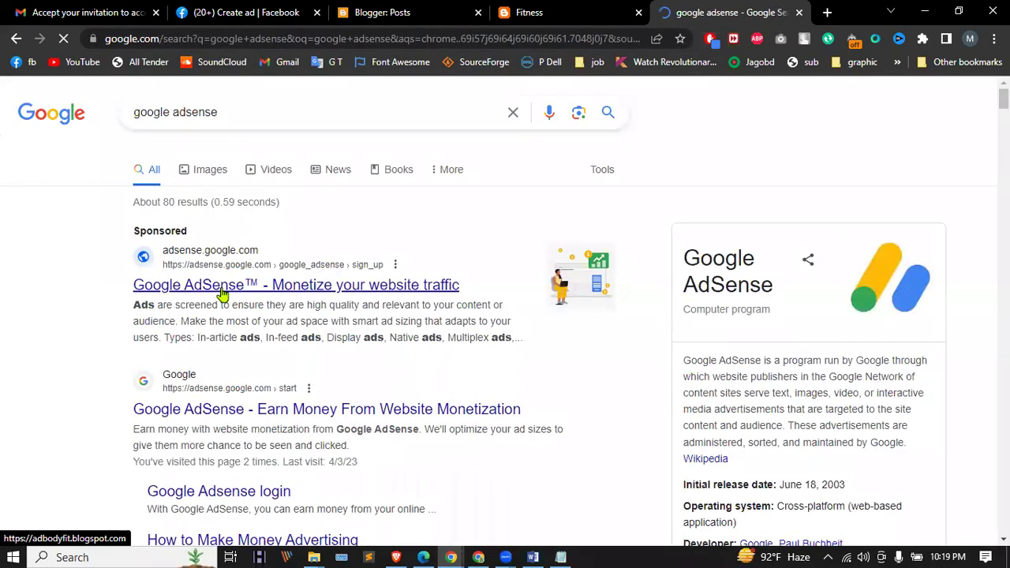
{"action": "left_click", "coordinate": [223, 294]}
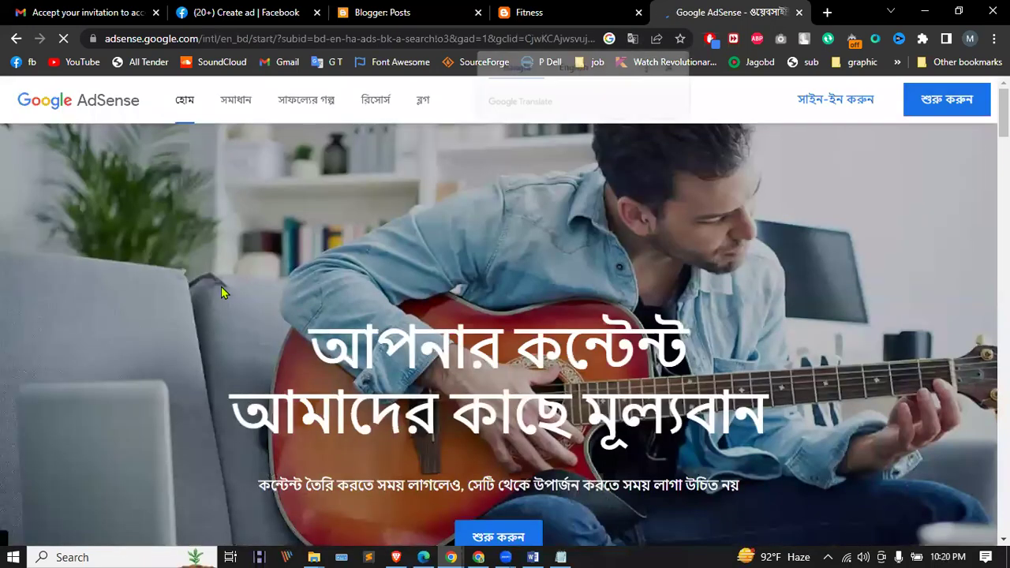
{"action": "left_click", "coordinate": [925, 100]}
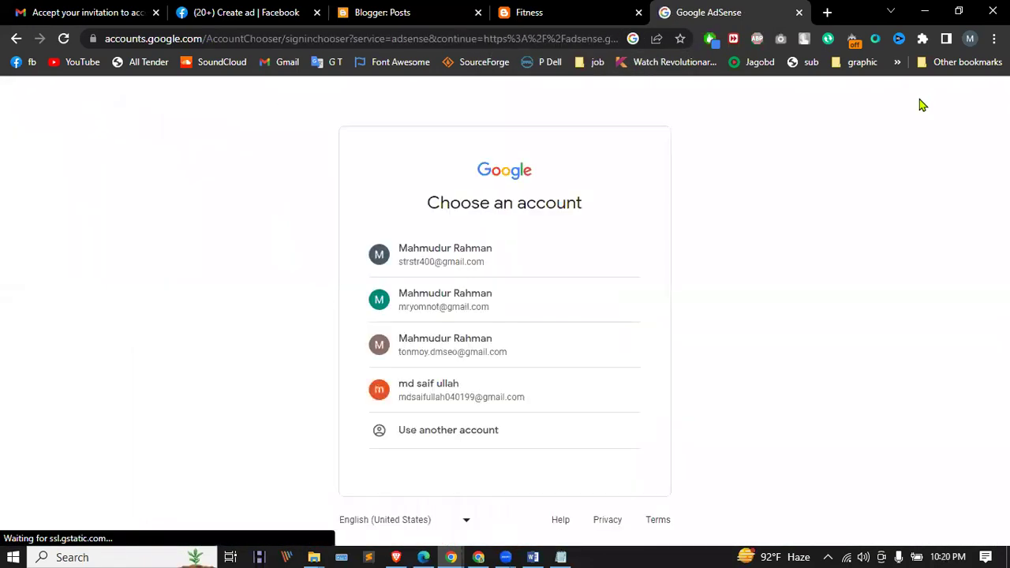
{"action": "left_click", "coordinate": [465, 269]}
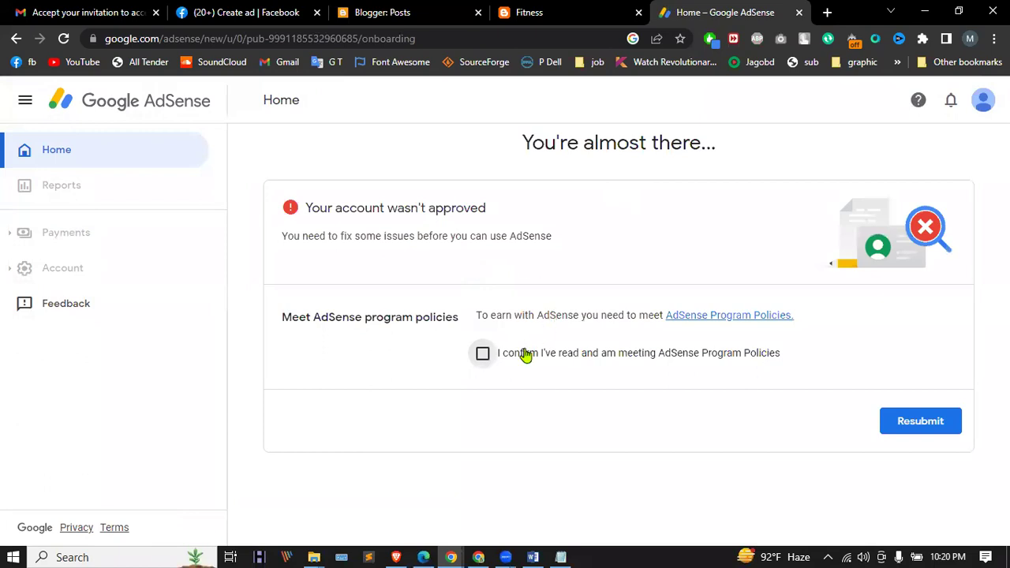
Step: Confirm the program policies, resubmit the account, and add the pasted blog URL as a new site
{"action": "left_click", "coordinate": [483, 354]}
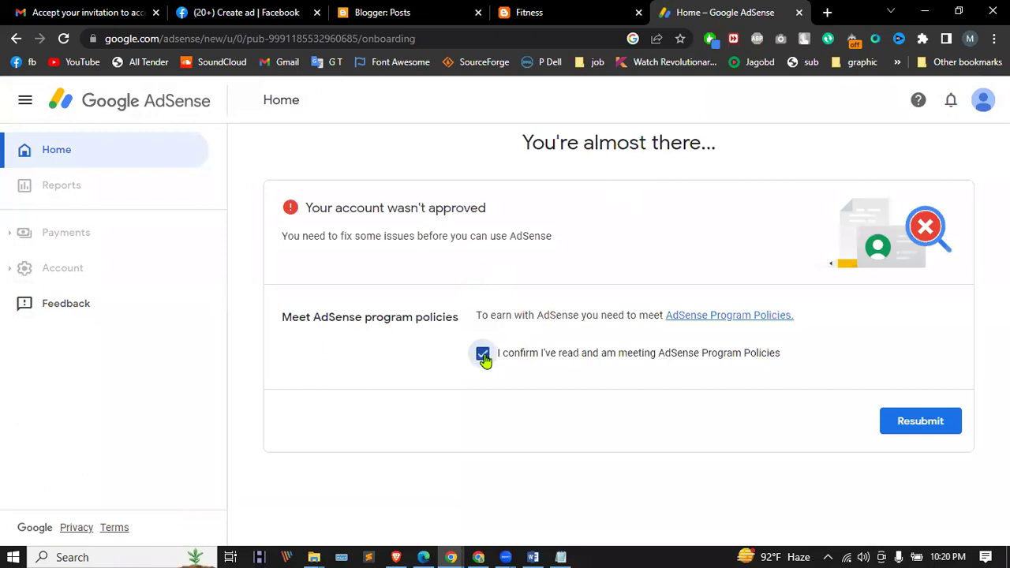
{"action": "left_click", "coordinate": [938, 420]}
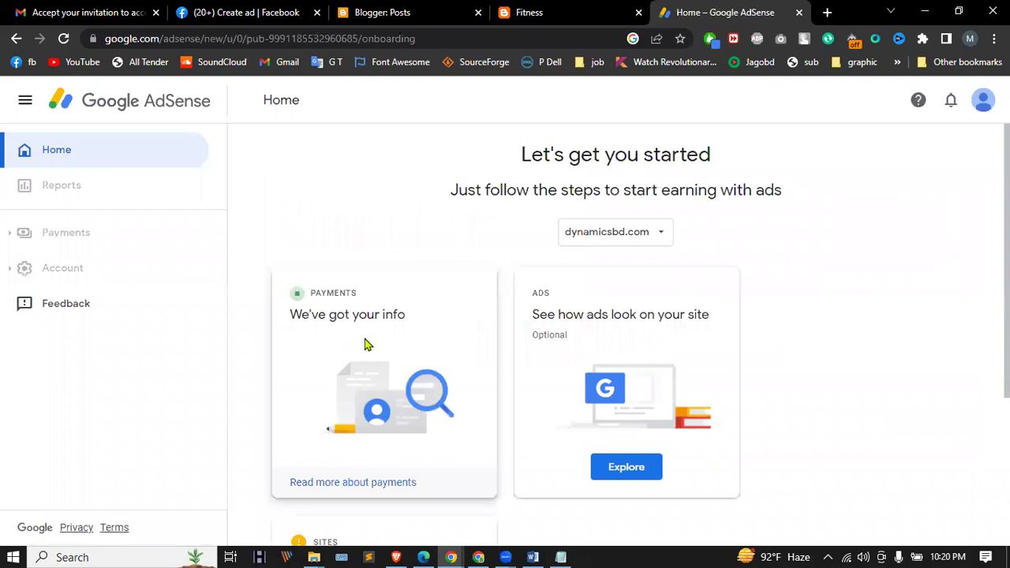
{"action": "left_click", "coordinate": [612, 233]}
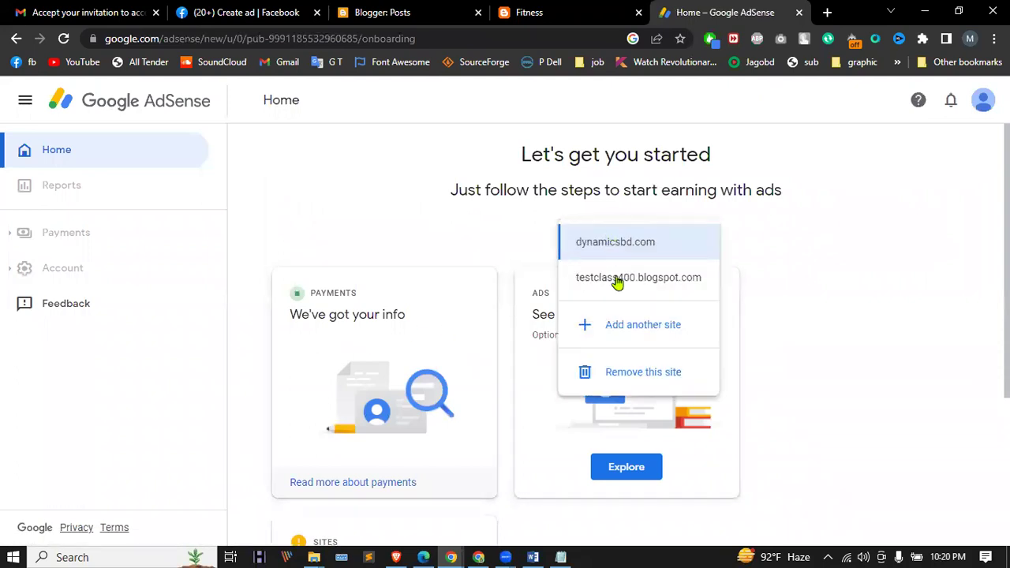
{"action": "left_click", "coordinate": [623, 326]}
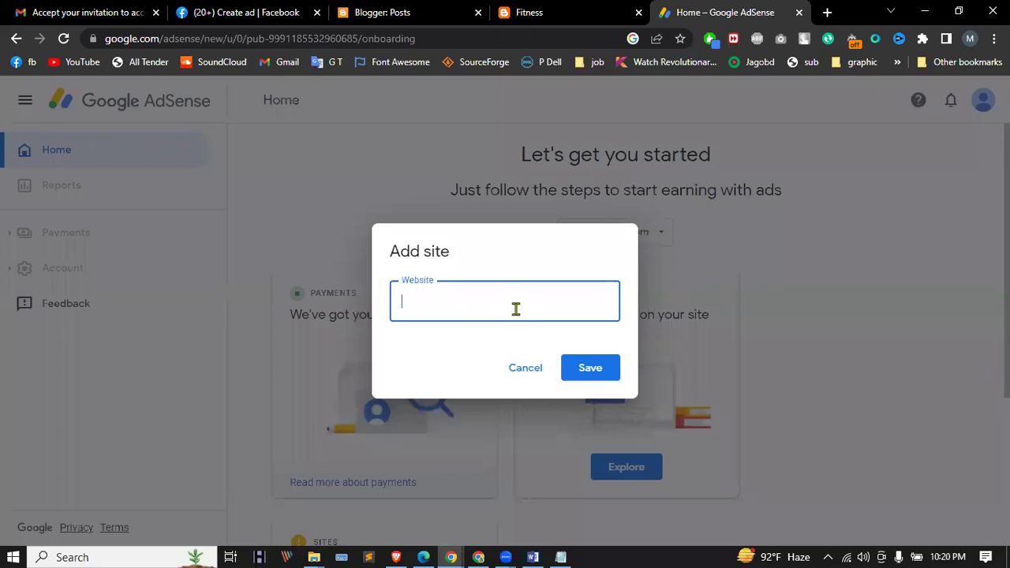
{"action": "key", "text": "ctrl+v"}
{"action": "left_click", "coordinate": [590, 368]}
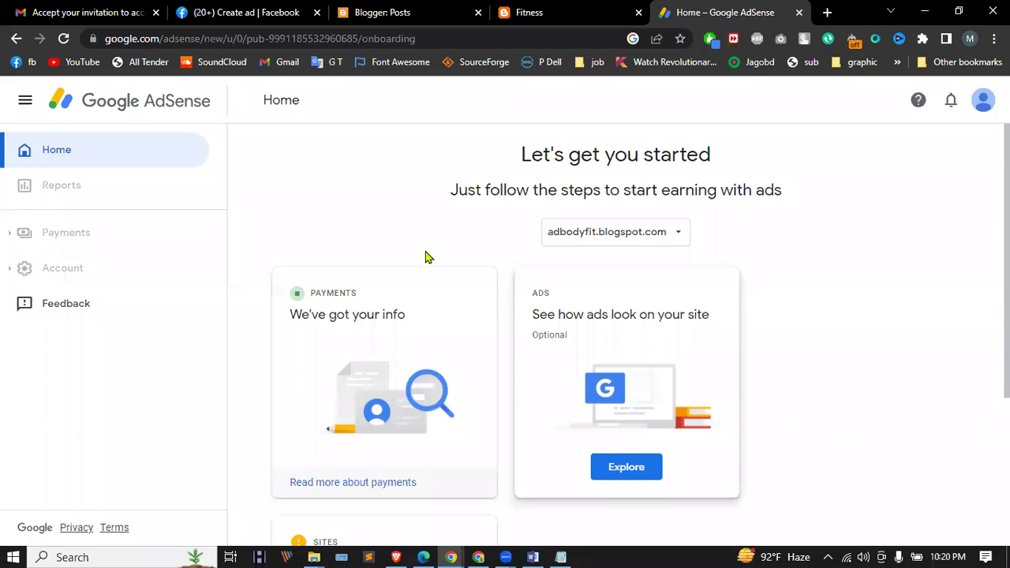
Step: Begin connecting adbodyfit.blogspot.com from the getting-started steps on the Home page
{"action": "scroll", "coordinate": [404, 244], "scroll_direction": "down", "scroll_amount": 3}
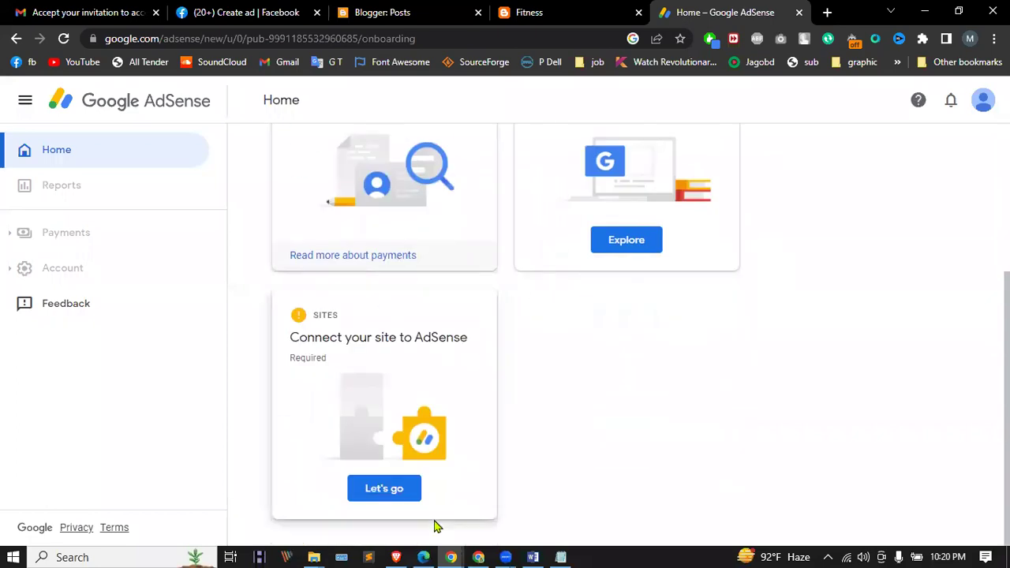
{"action": "left_click", "coordinate": [391, 489]}
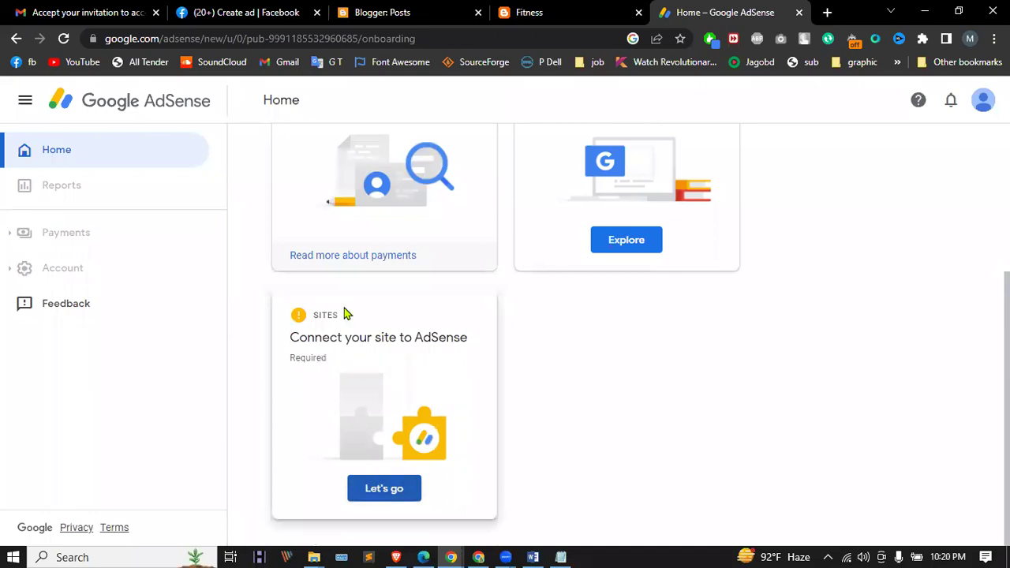
{"action": "left_click", "coordinate": [377, 493]}
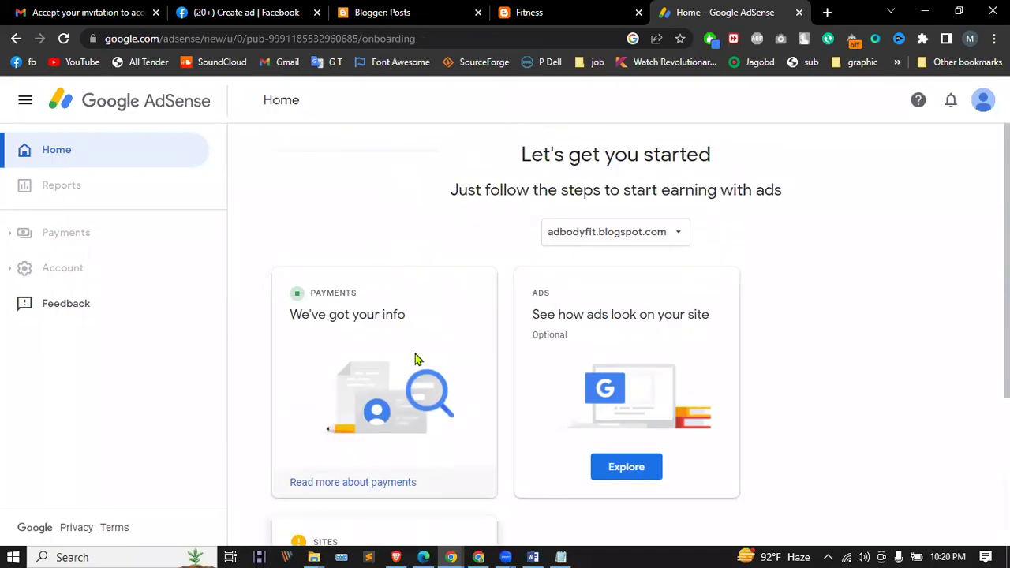
Step: Switch to the dynamicsbd.com site and delete it from AdSense
{"action": "left_click", "coordinate": [638, 232]}
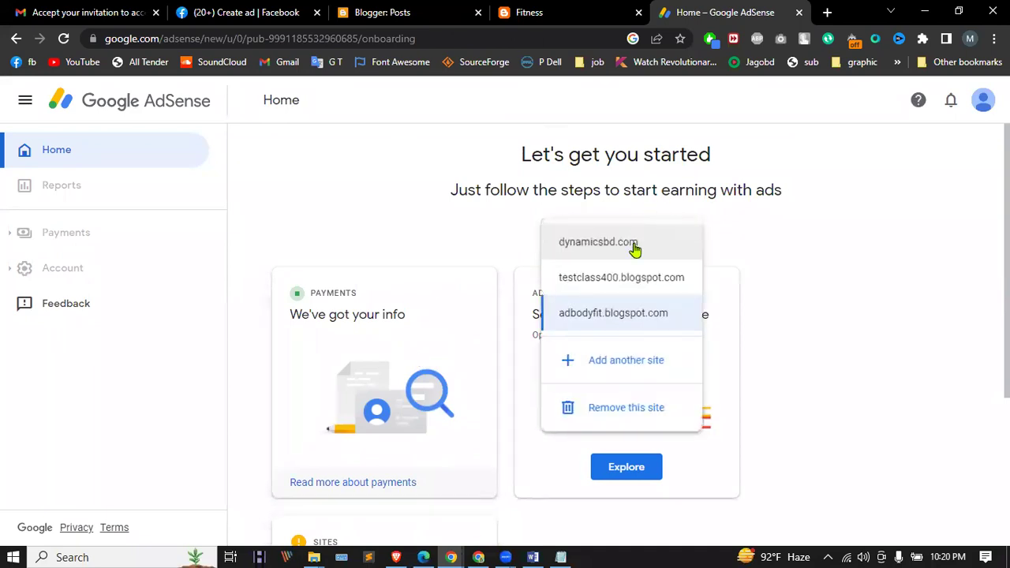
{"action": "left_click", "coordinate": [603, 316]}
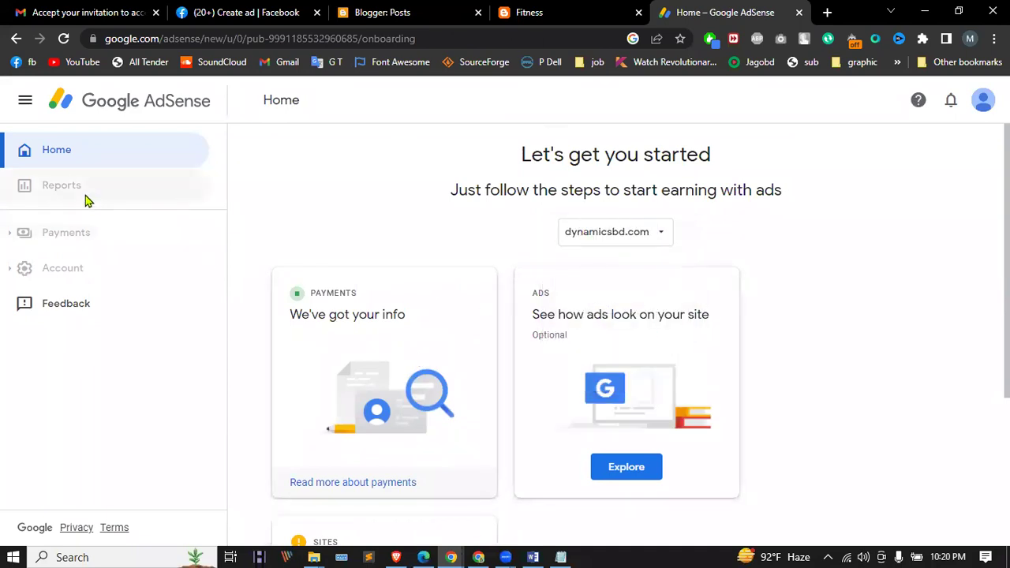
{"action": "left_click", "coordinate": [65, 39]}
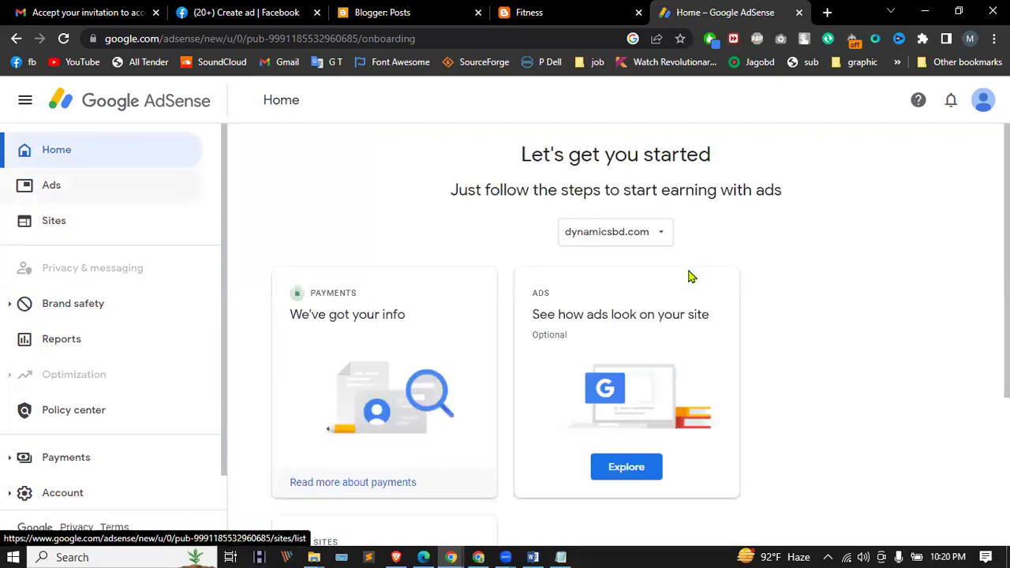
{"action": "scroll", "coordinate": [466, 281], "scroll_direction": "down", "scroll_amount": 3}
{"action": "left_click", "coordinate": [395, 487]}
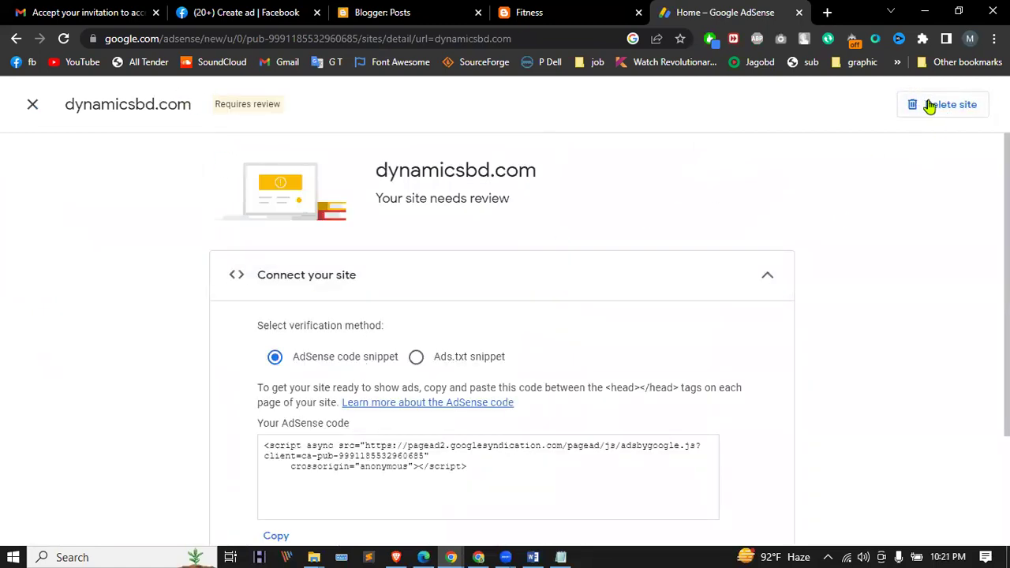
{"action": "left_click", "coordinate": [932, 106]}
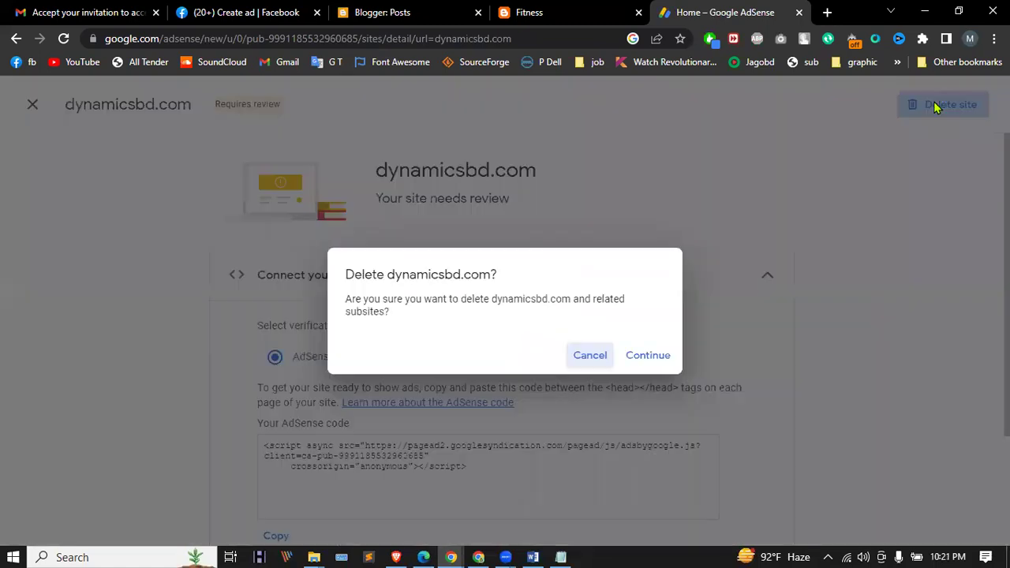
{"action": "left_click", "coordinate": [662, 355]}
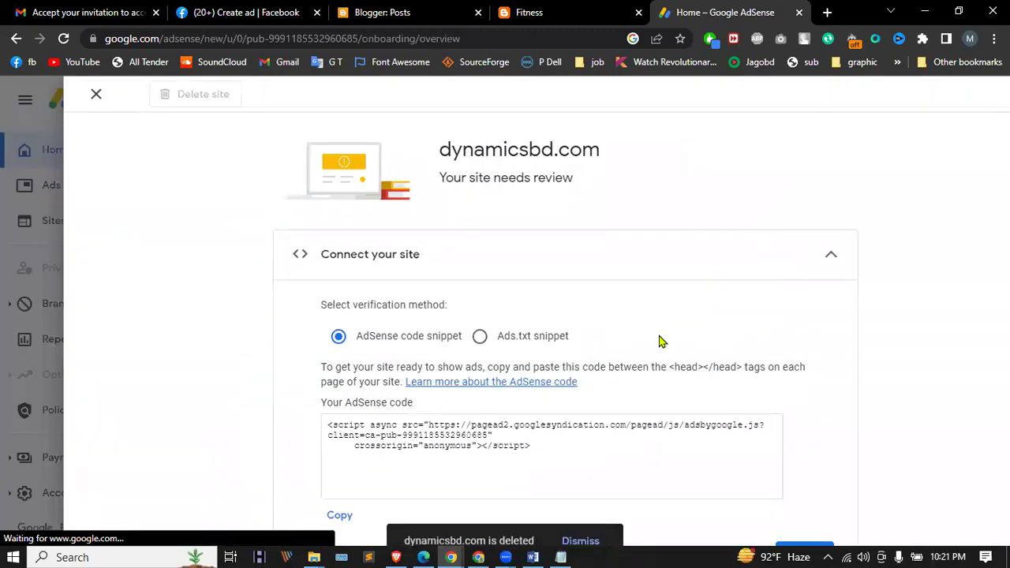
Step: Switch to adbodyfit.blogspot.com, finish its connection steps, and request review
{"action": "scroll", "coordinate": [509, 300], "scroll_direction": "down", "scroll_amount": 1}
{"action": "scroll", "coordinate": [445, 423], "scroll_direction": "down", "scroll_amount": 3}
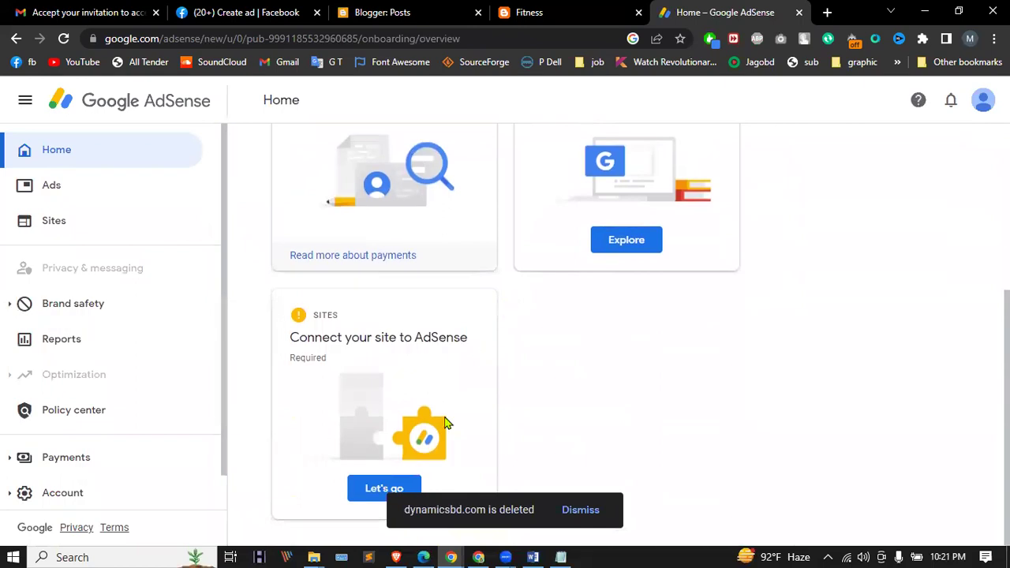
{"action": "left_click", "coordinate": [395, 492]}
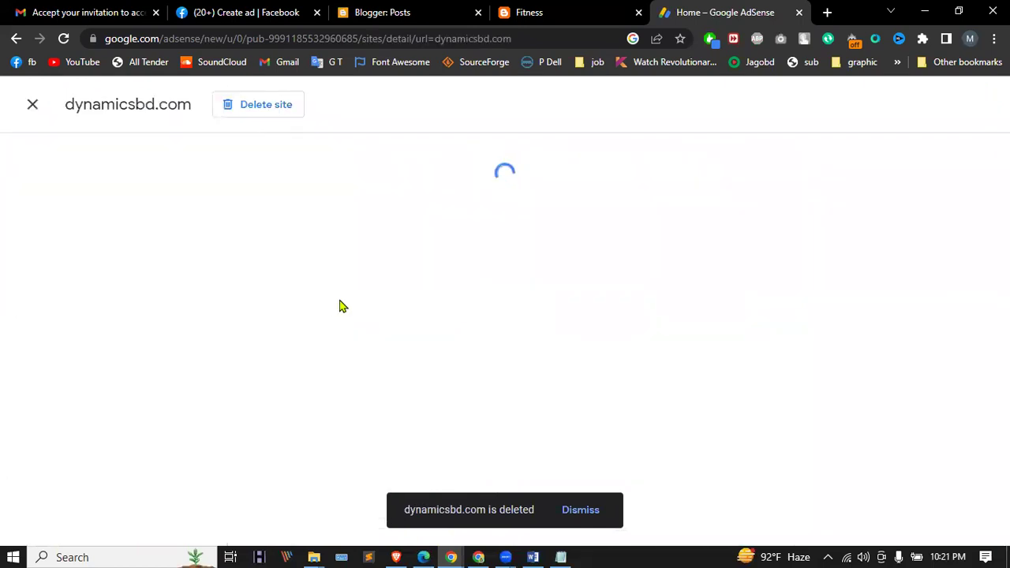
{"action": "left_click", "coordinate": [643, 276]}
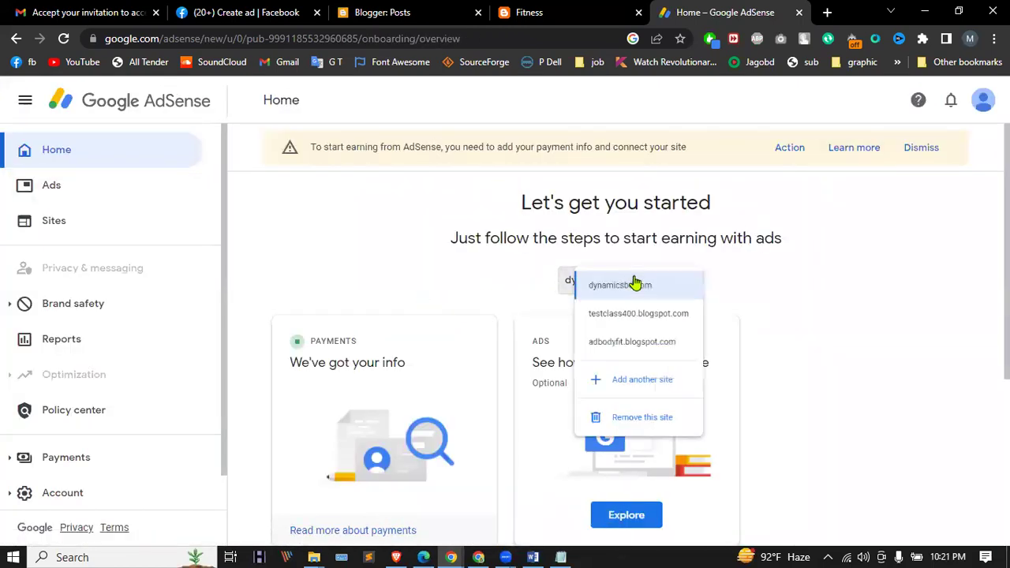
{"action": "left_click", "coordinate": [632, 360]}
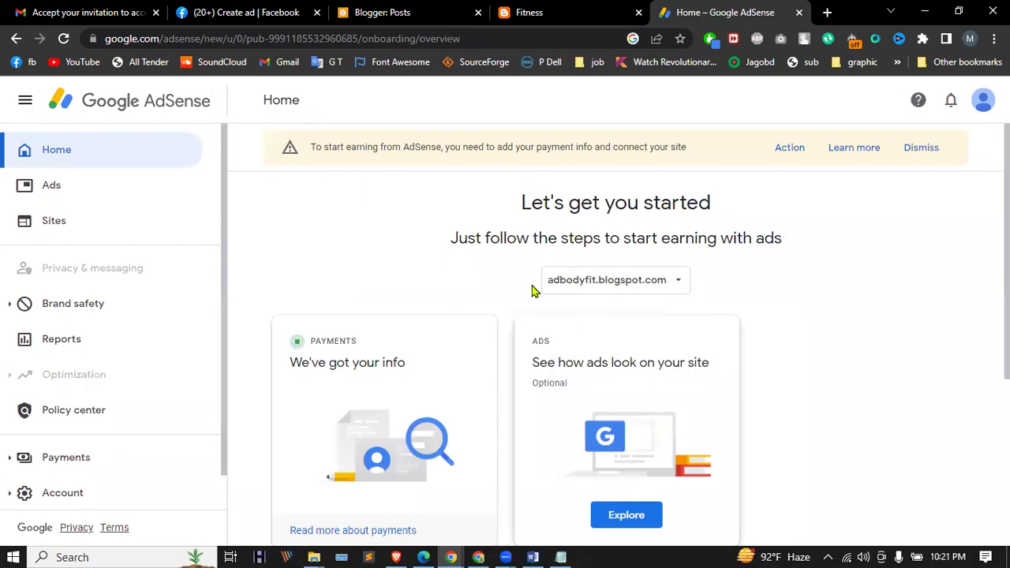
{"action": "left_click", "coordinate": [390, 492]}
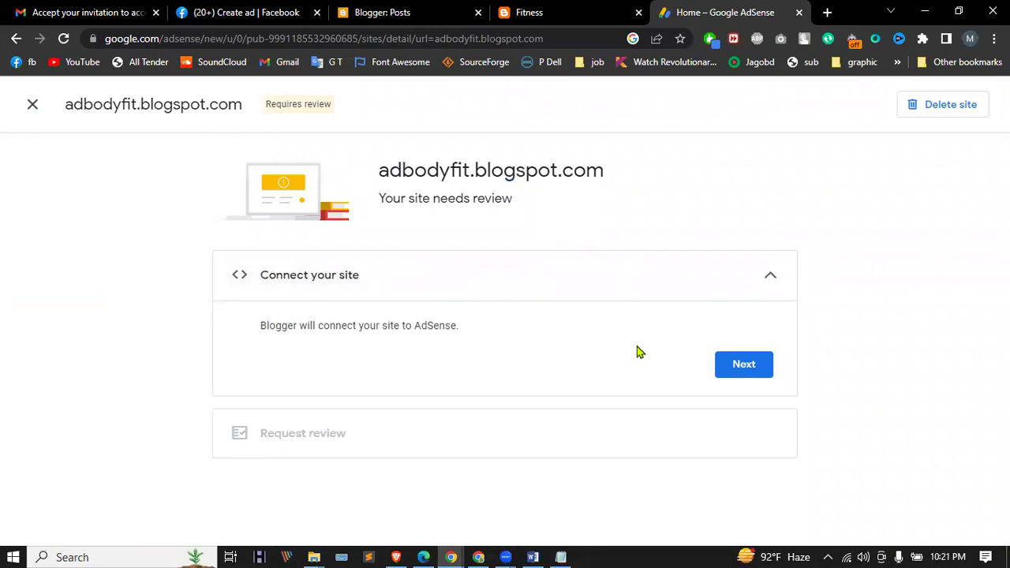
{"action": "left_click", "coordinate": [724, 365]}
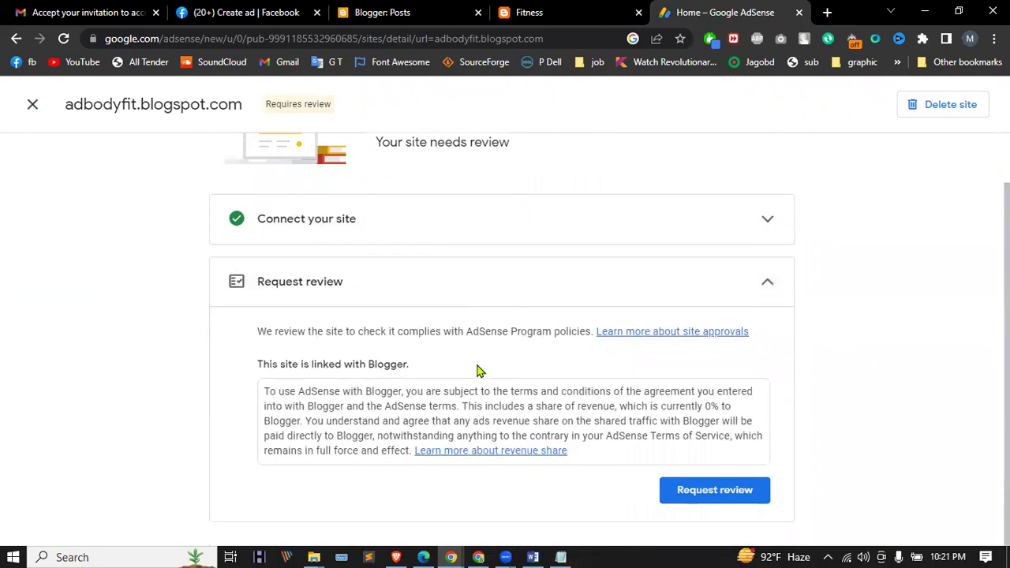
{"action": "left_click", "coordinate": [734, 493]}
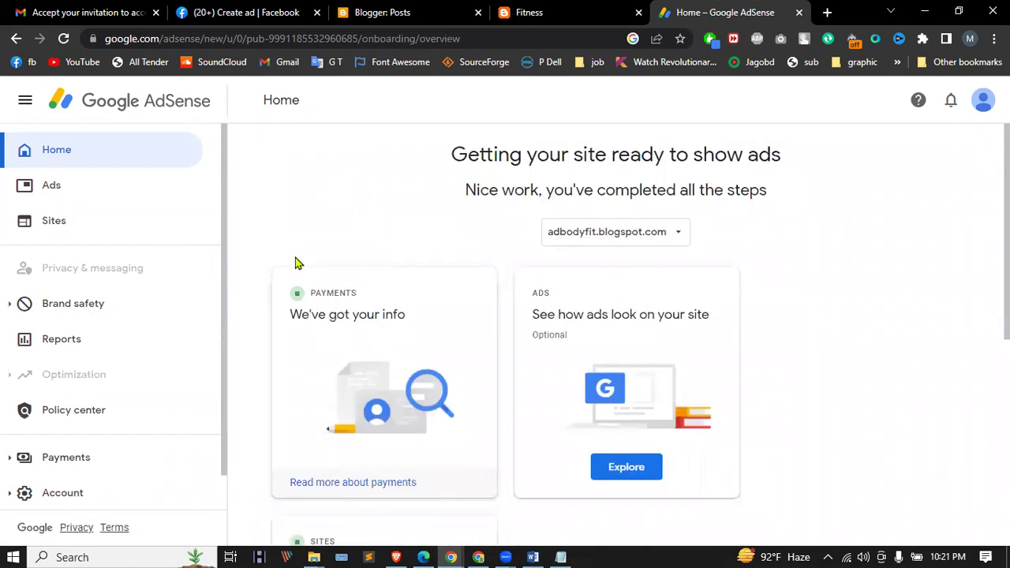
{"action": "scroll", "coordinate": [301, 292], "scroll_direction": "down", "scroll_amount": 5}
Step: Turn on Auto ads for adbodyfit.blogspot.com, apply to the site, and save
{"action": "left_click", "coordinate": [89, 235]}
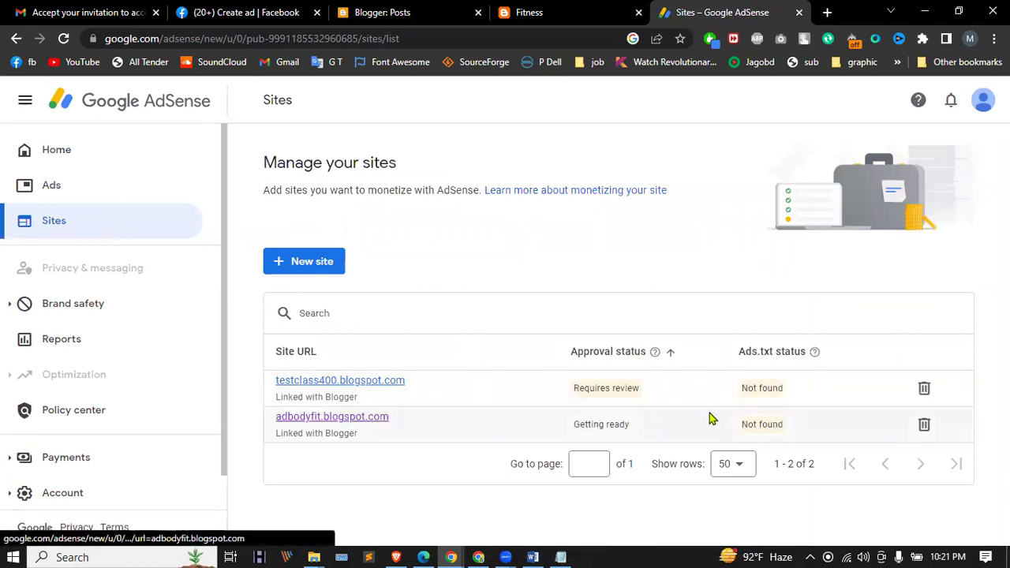
{"action": "left_click", "coordinate": [54, 190]}
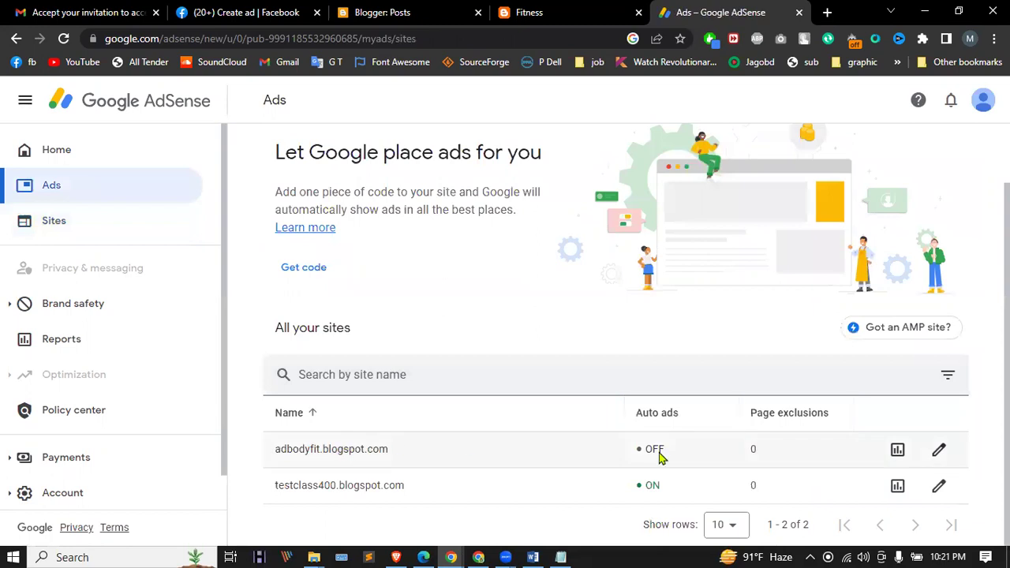
{"action": "left_click", "coordinate": [939, 451]}
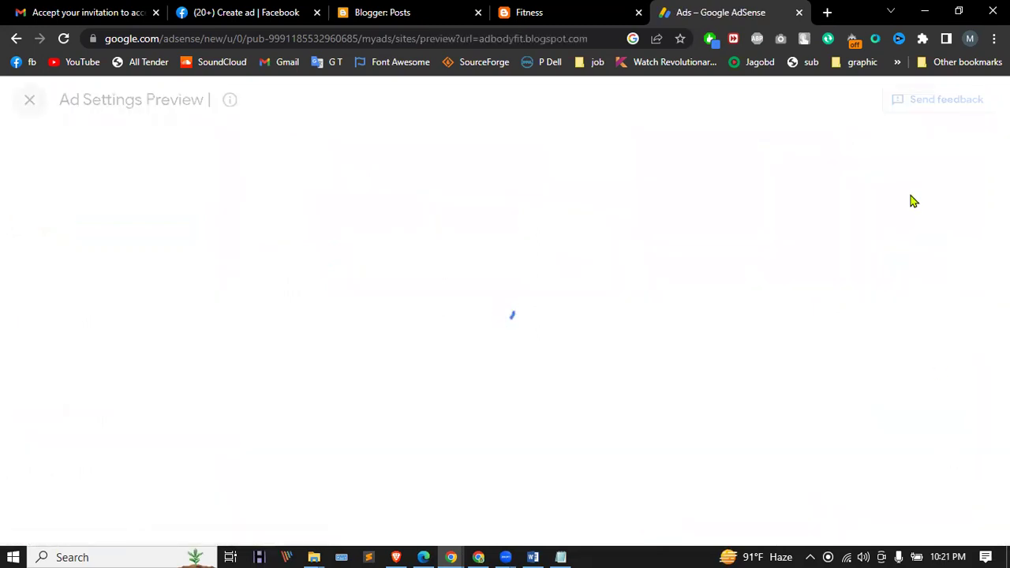
{"action": "left_click", "coordinate": [976, 189]}
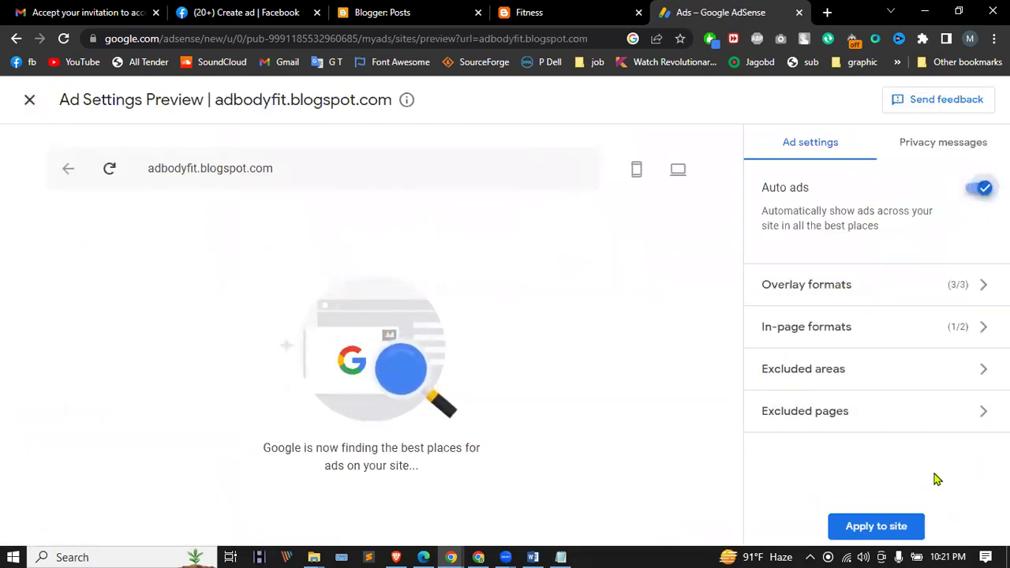
{"action": "left_click", "coordinate": [897, 539]}
{"action": "left_click", "coordinate": [655, 413]}
{"action": "left_click", "coordinate": [672, 419]}
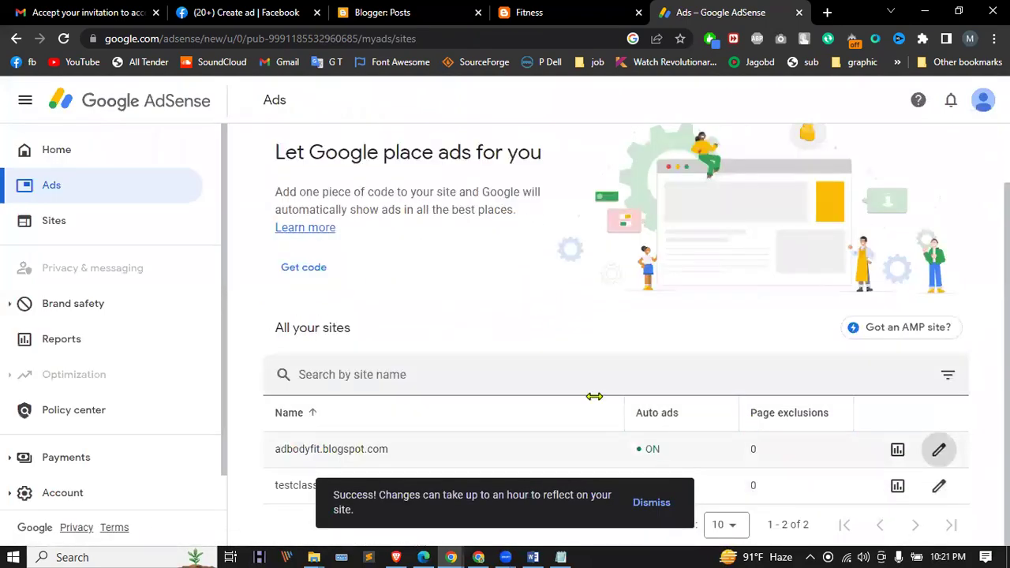
Step: Delete testclass400.blogspot.com from the AdSense sites list
{"action": "left_click", "coordinate": [79, 227]}
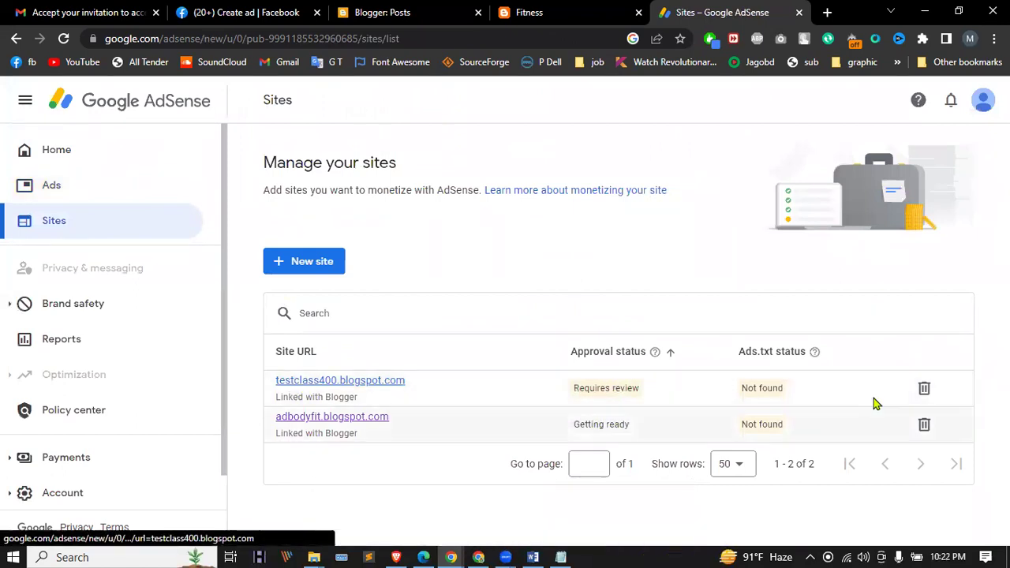
{"action": "left_click", "coordinate": [924, 389]}
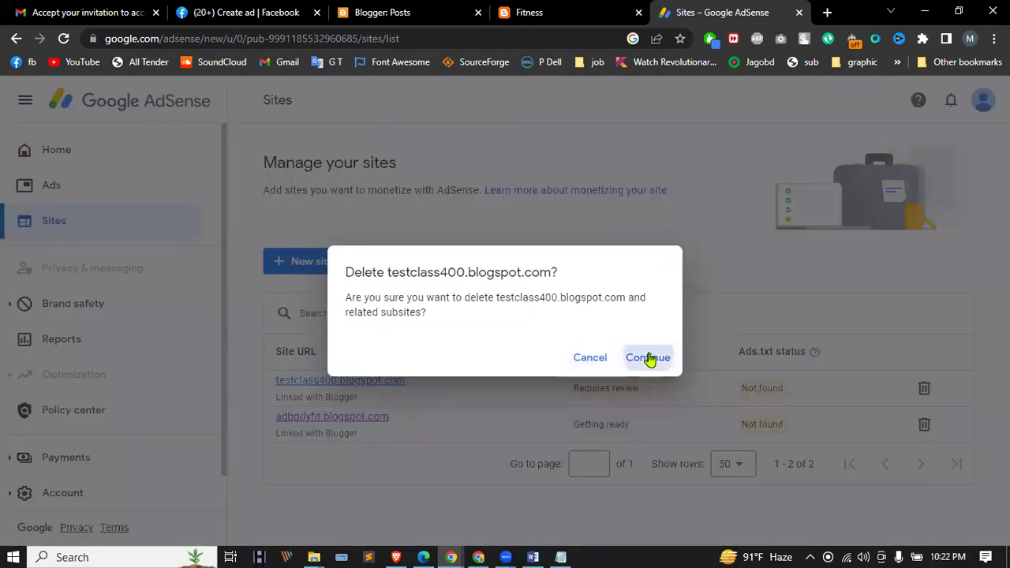
{"action": "left_click", "coordinate": [653, 356]}
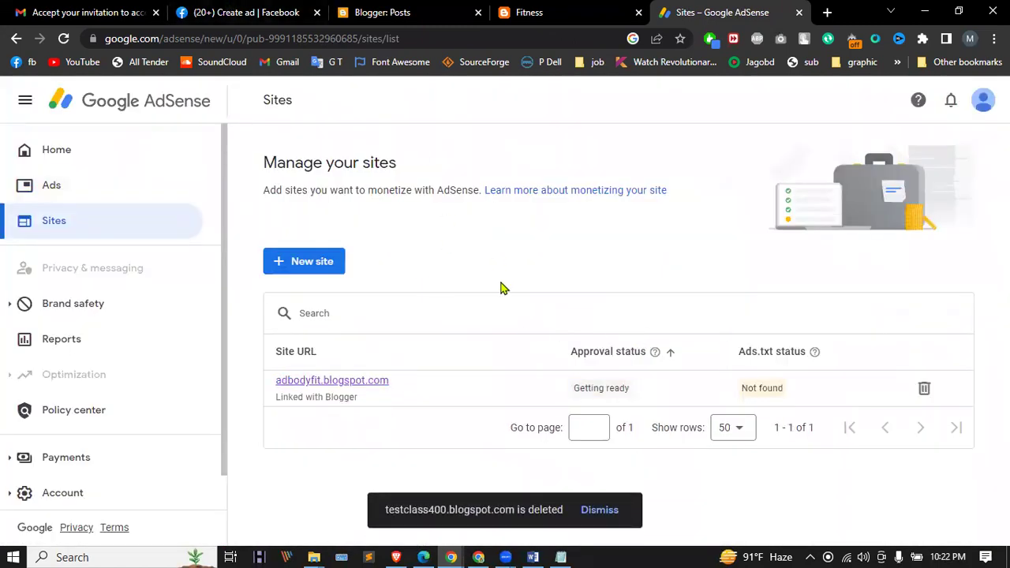
{"action": "left_click", "coordinate": [560, 37]}
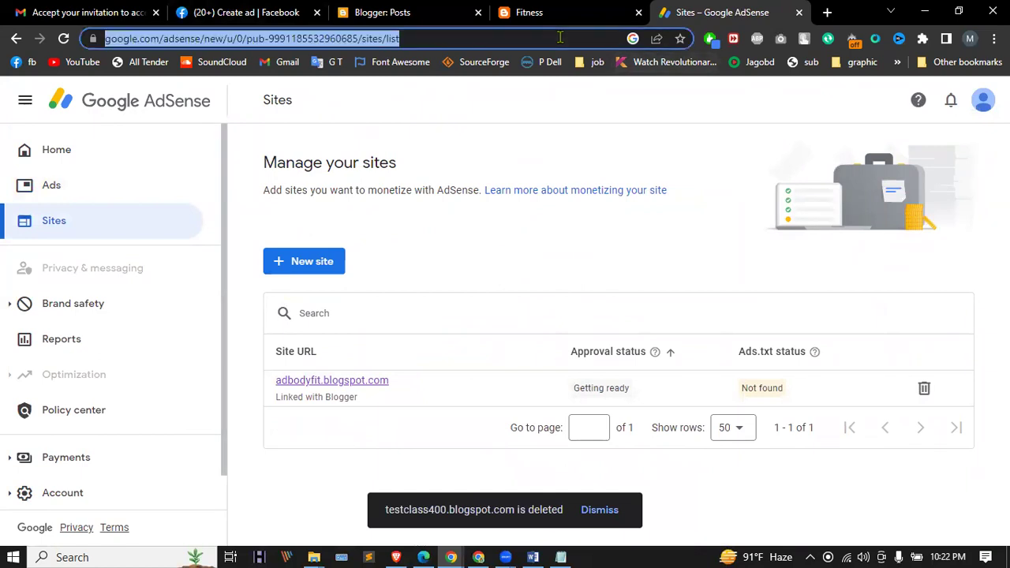
{"action": "type", "text": "ser"}
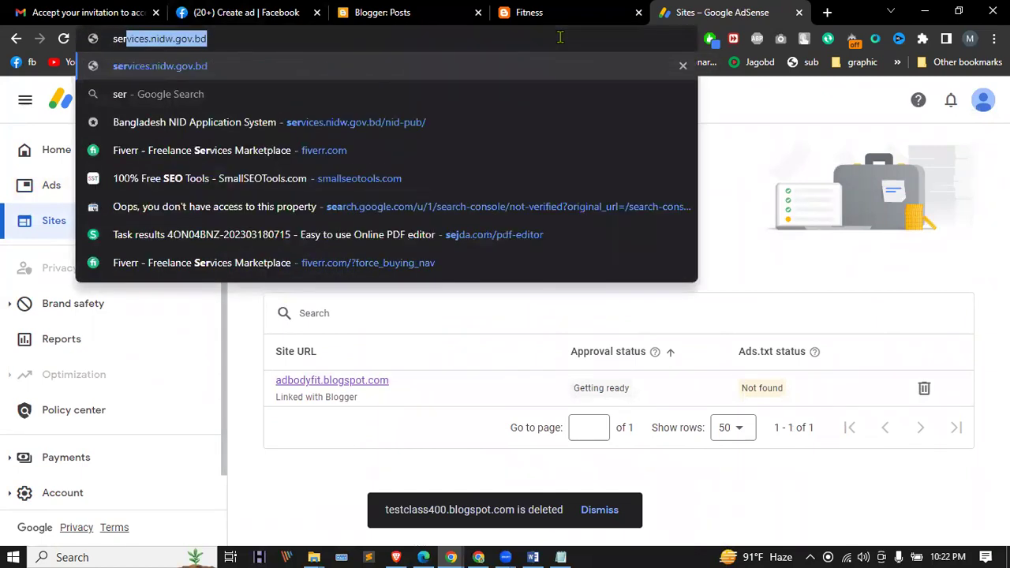
{"action": "key", "text": "BackSpace"}
{"action": "key", "text": "BackSpace"}
{"action": "key", "text": "BackSpace"}
{"action": "key", "text": "BackSpace"}
Step: Search 'google search console' and start Search Console on the dynamicsbd.com overview
{"action": "type", "text": "google"}
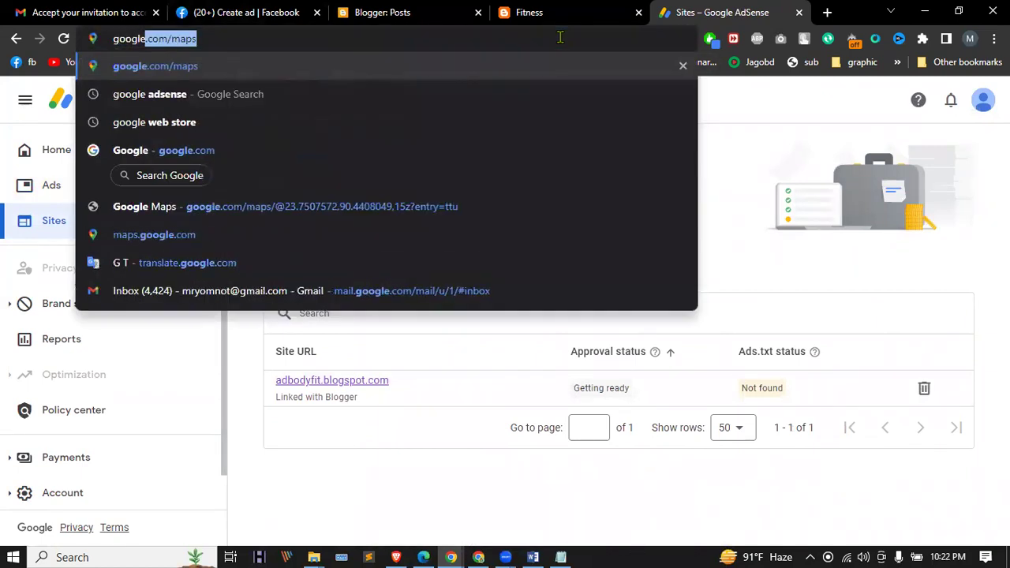
{"action": "type", "text": " search console"}
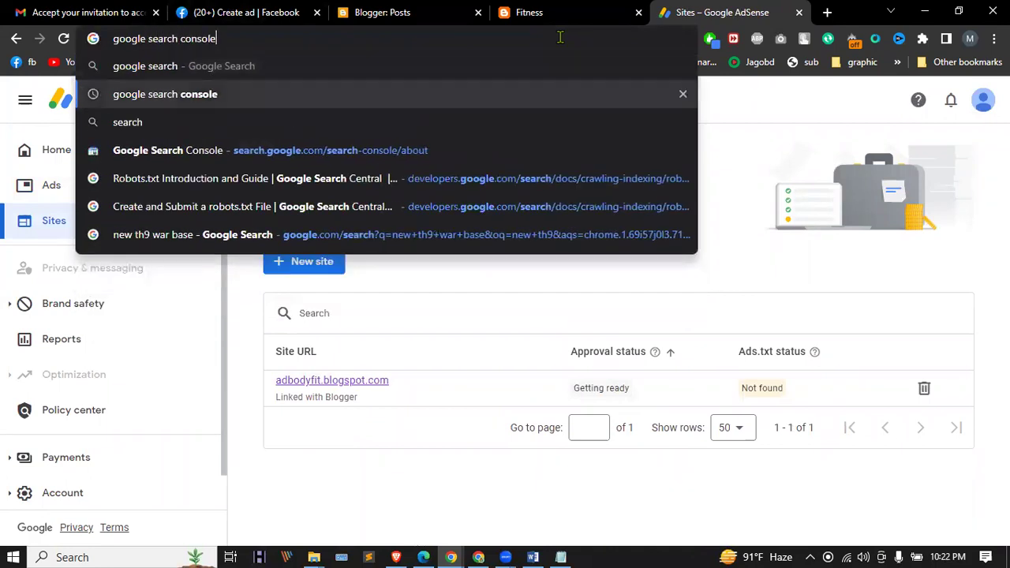
{"action": "key", "text": "Return"}
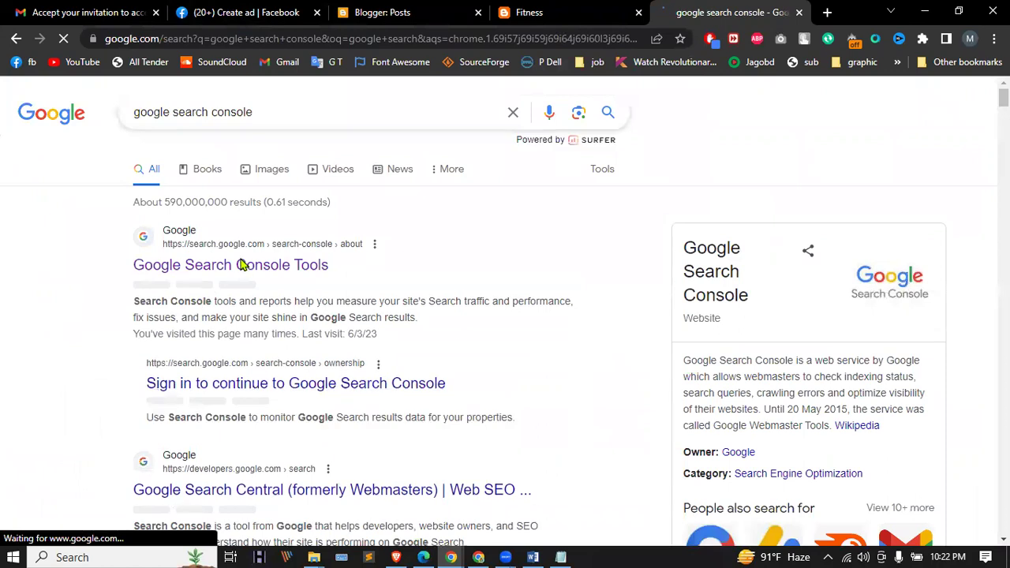
{"action": "left_click", "coordinate": [241, 265]}
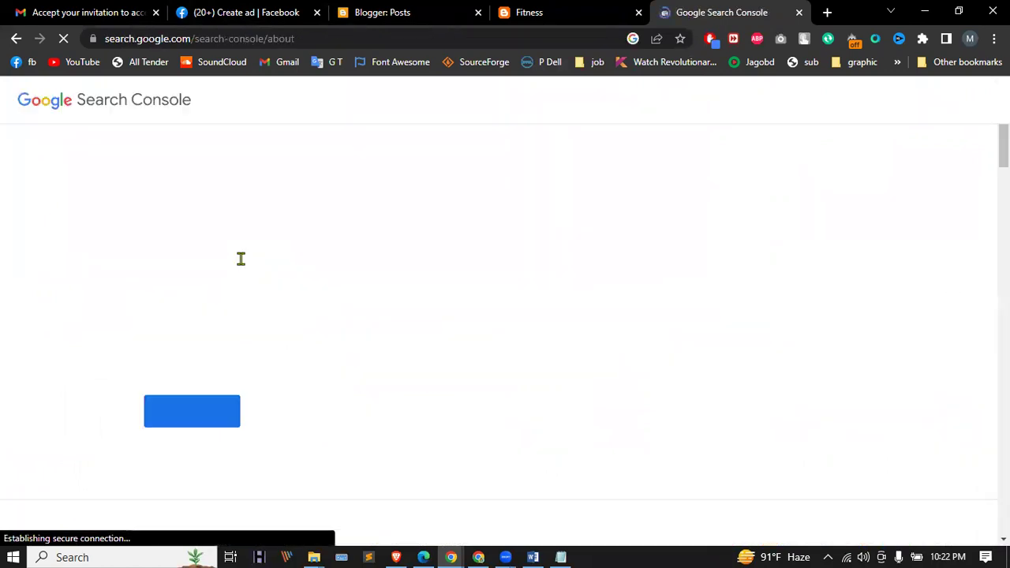
{"action": "left_click", "coordinate": [197, 413]}
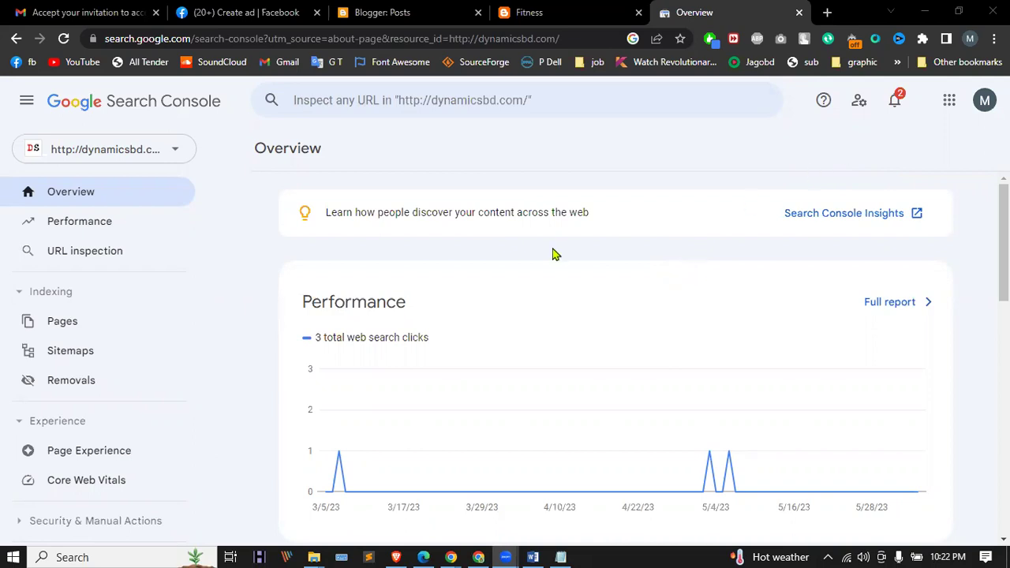
{"action": "left_click", "coordinate": [131, 154]}
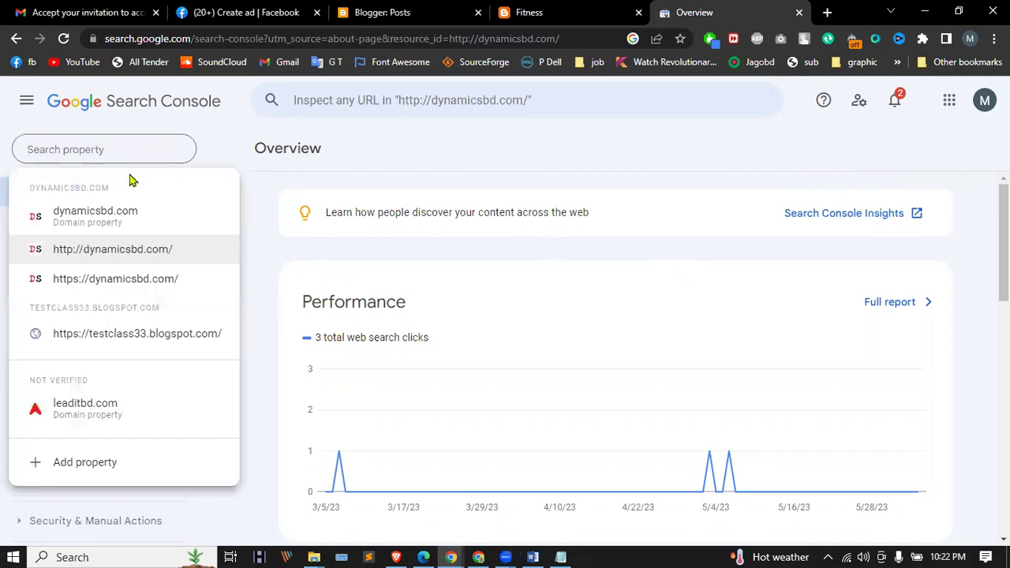
{"action": "left_click", "coordinate": [85, 470]}
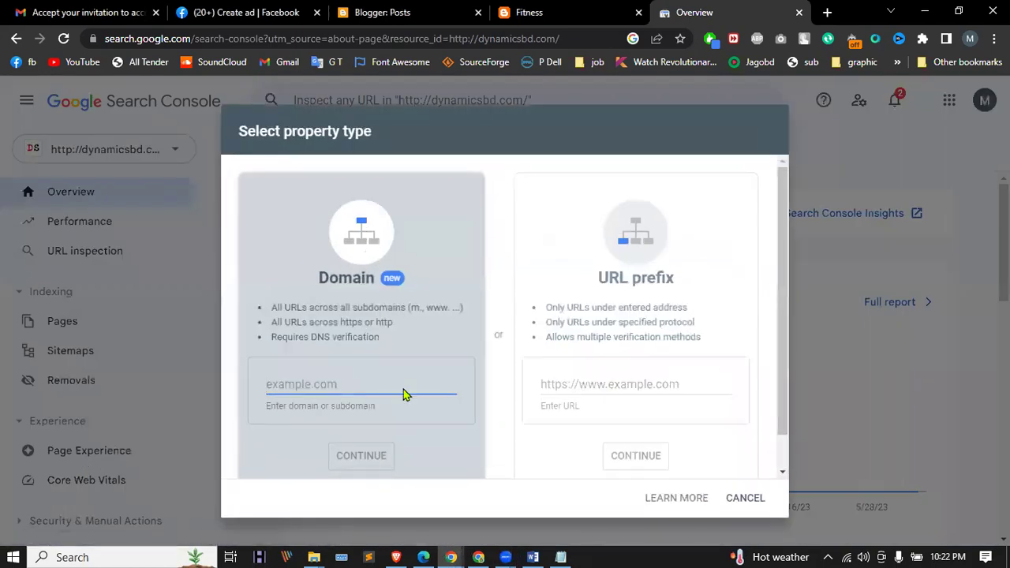
{"action": "left_click", "coordinate": [561, 384]}
{"action": "type", "text": "https://adbodyfit.blogspot.com/"}
{"action": "left_click", "coordinate": [661, 463]}
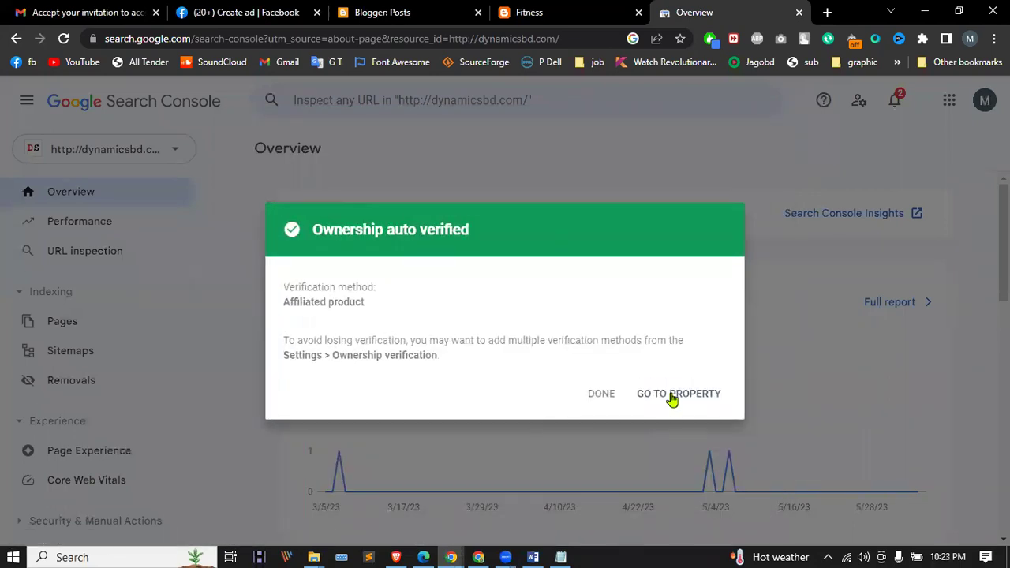
{"action": "left_click", "coordinate": [673, 399]}
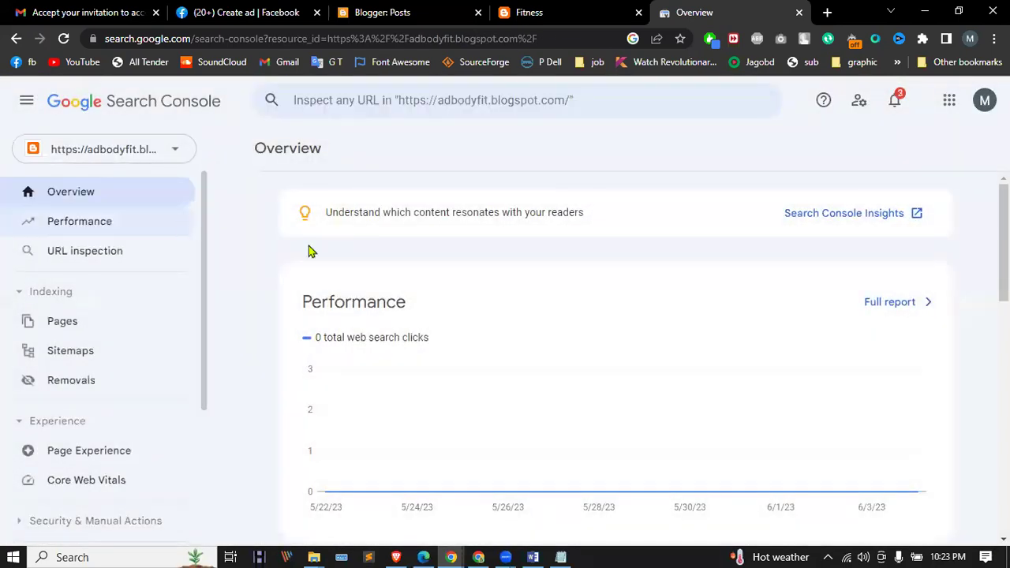
Step: Check the blog's Performance and Page indexing reports, then open Sitemaps
{"action": "left_click", "coordinate": [90, 222]}
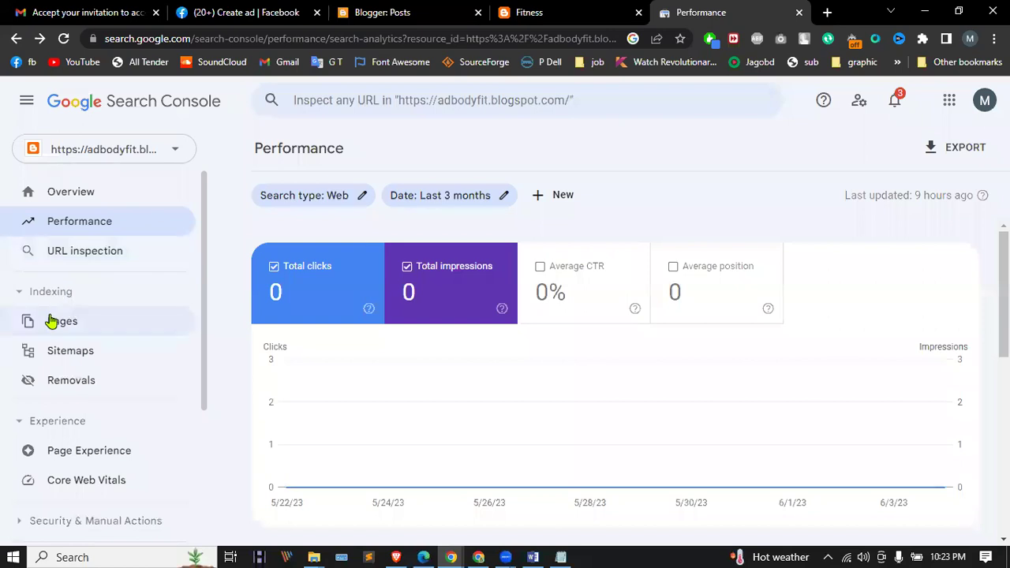
{"action": "left_click", "coordinate": [50, 320]}
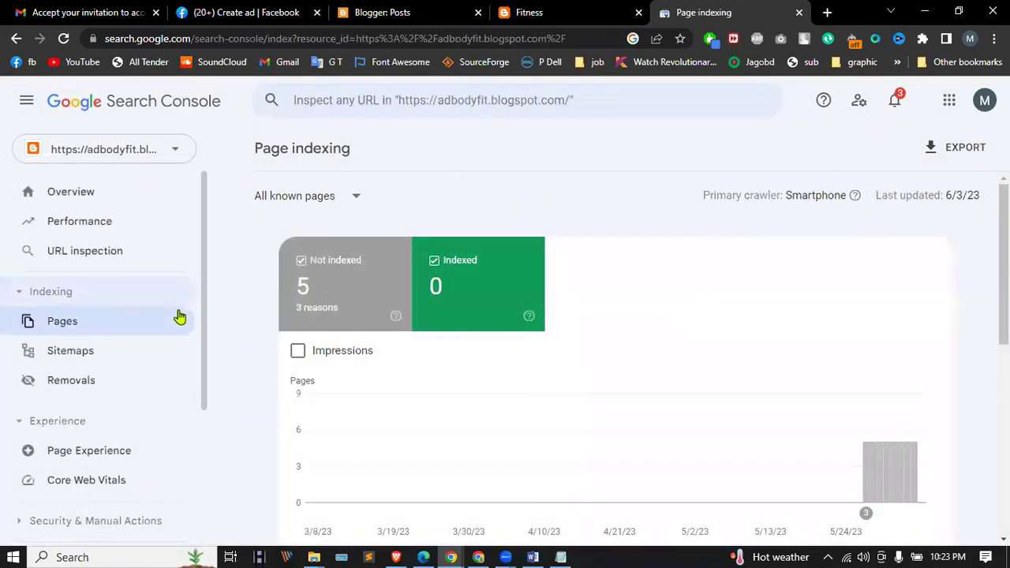
{"action": "scroll", "coordinate": [113, 316], "scroll_direction": "down", "scroll_amount": 1}
{"action": "left_click", "coordinate": [70, 278]}
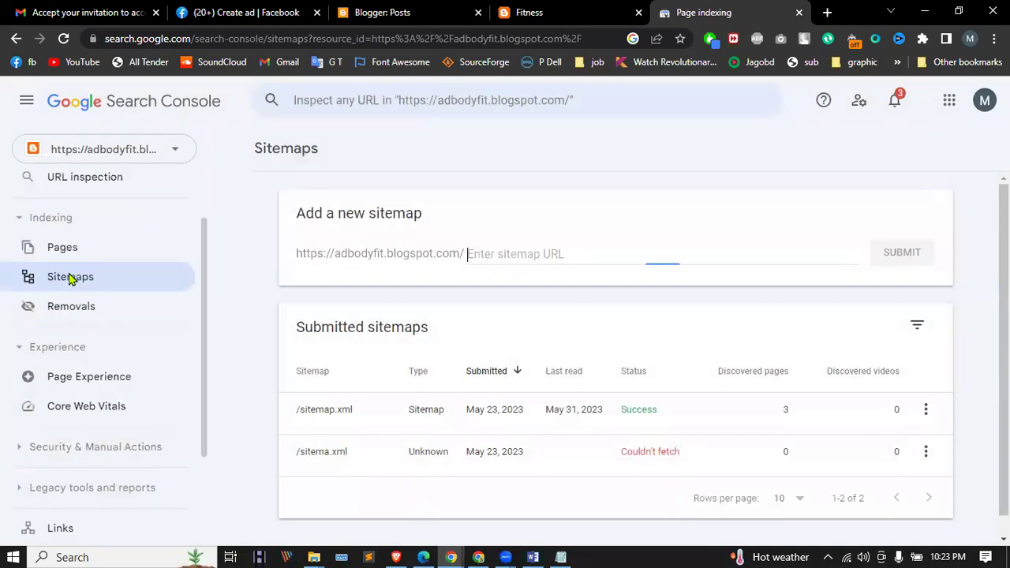
Step: Submit sitemap.xml for adbodyfit.blogspot.com and dismiss the success message
{"action": "type", "text": "sitemap.xml"}
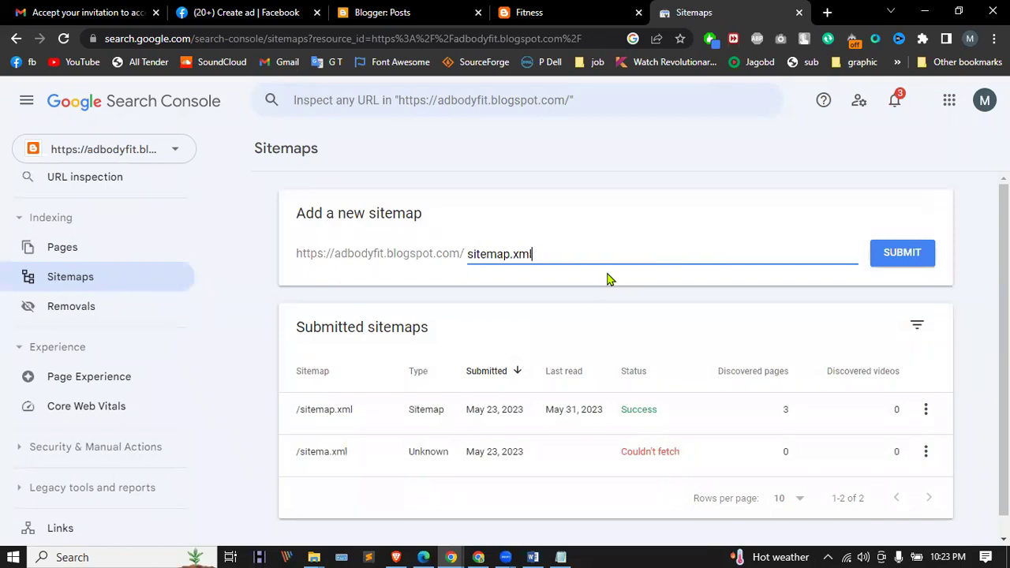
{"action": "left_click", "coordinate": [888, 251]}
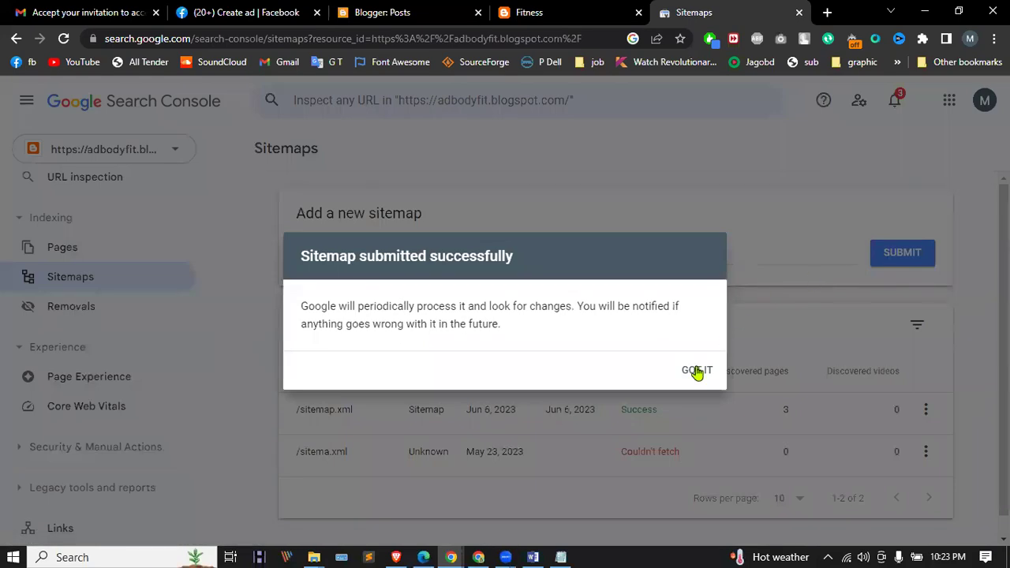
{"action": "left_click", "coordinate": [699, 373]}
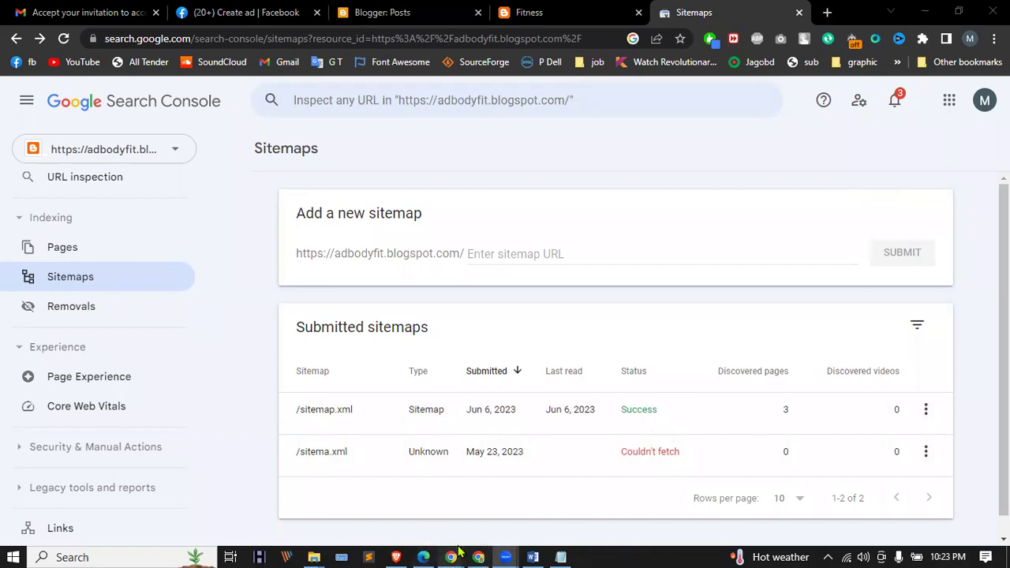
{"action": "mouse_move", "coordinate": [477, 523]}
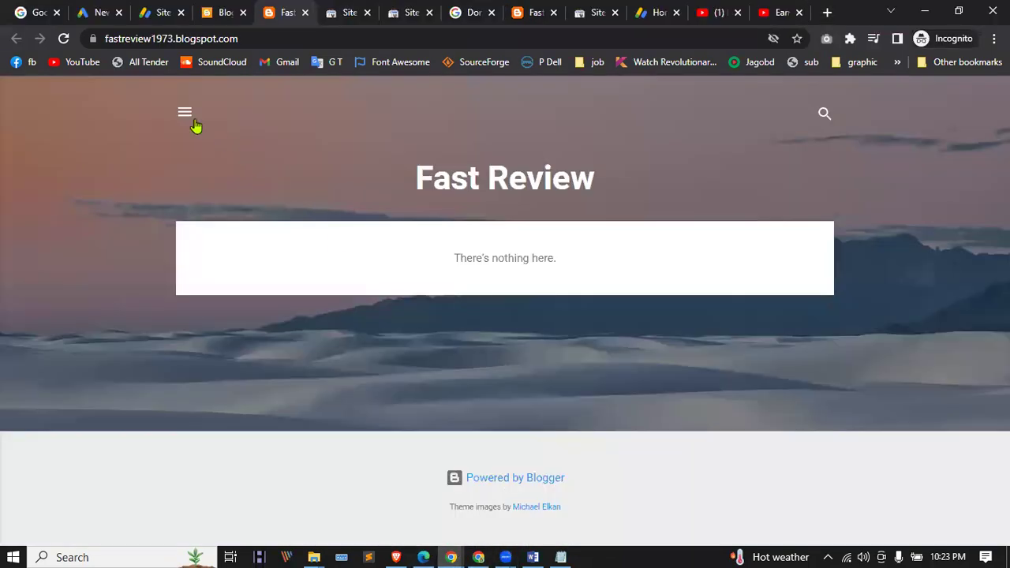
Step: Switch to the Fast Review blog's Blogger window and return to its dashboard
{"action": "left_click", "coordinate": [186, 111]}
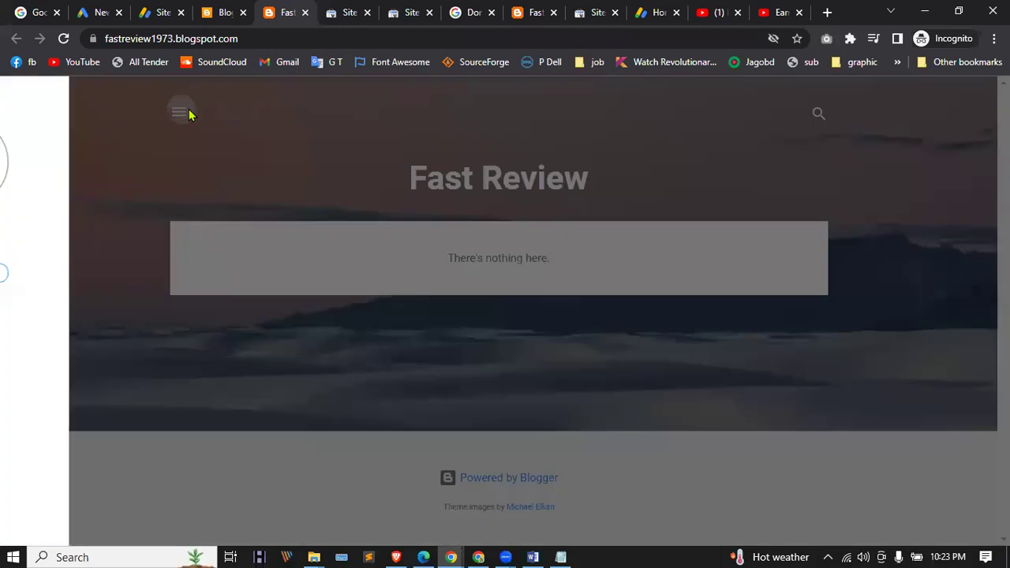
{"action": "left_click", "coordinate": [20, 97]}
{"action": "left_click", "coordinate": [221, 11]}
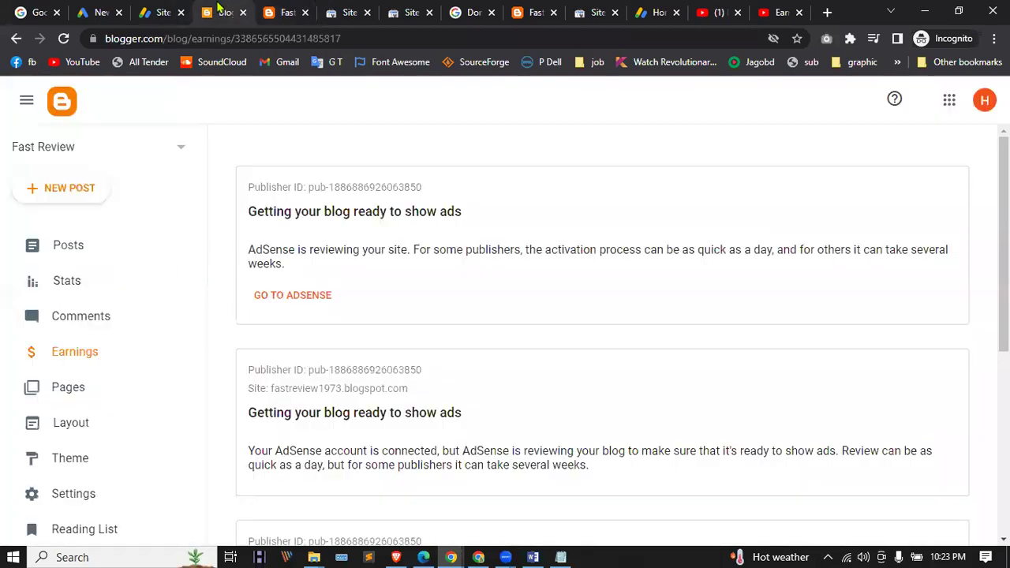
{"action": "left_click", "coordinate": [89, 188]}
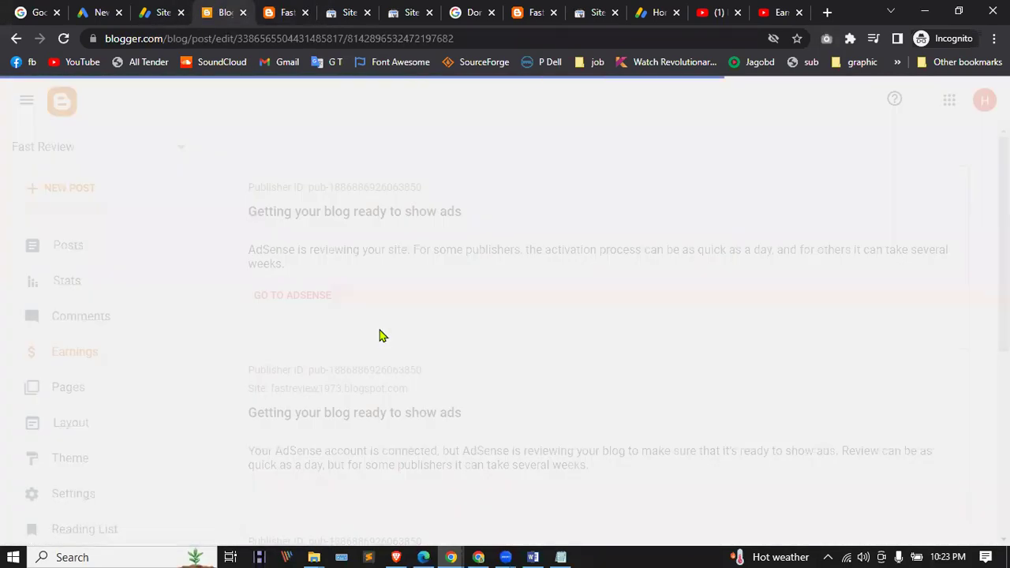
{"action": "left_click", "coordinate": [26, 100]}
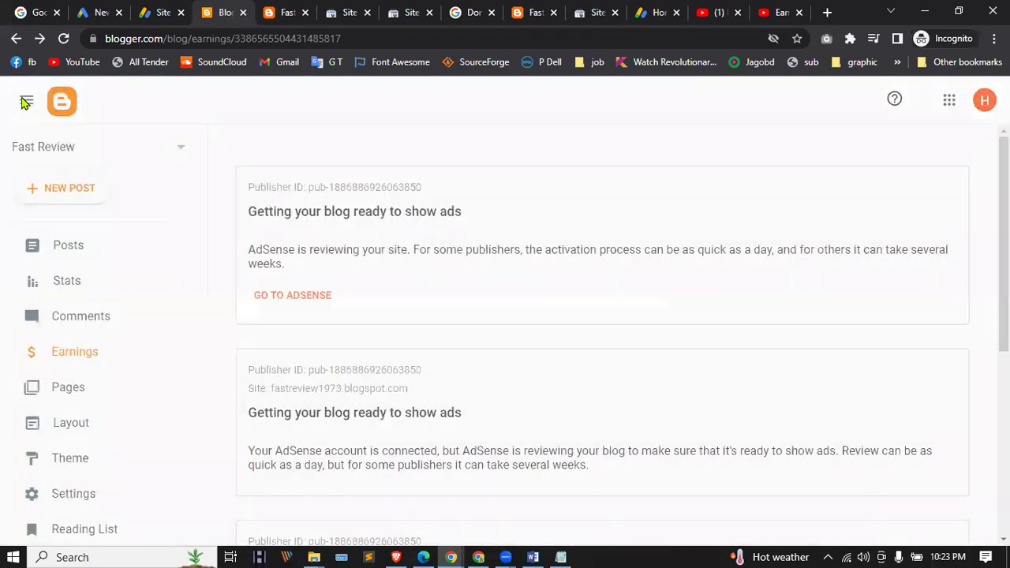
{"action": "left_click", "coordinate": [61, 107]}
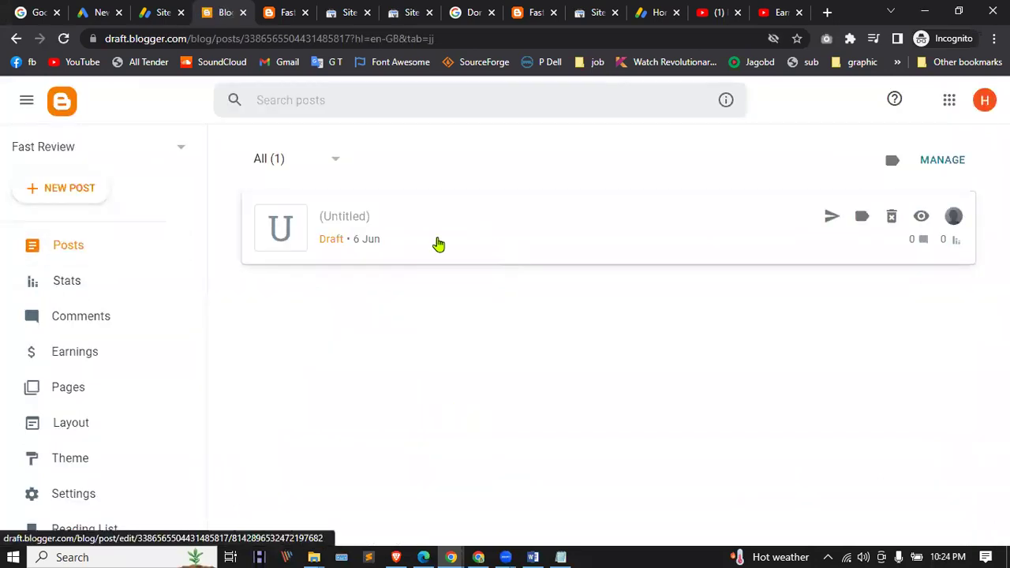
Step: Review the Earnings page's AdSense cards, the live Fast Review blog, and Google Ads' new campaign page
{"action": "scroll", "coordinate": [101, 292], "scroll_direction": "down", "scroll_amount": 3}
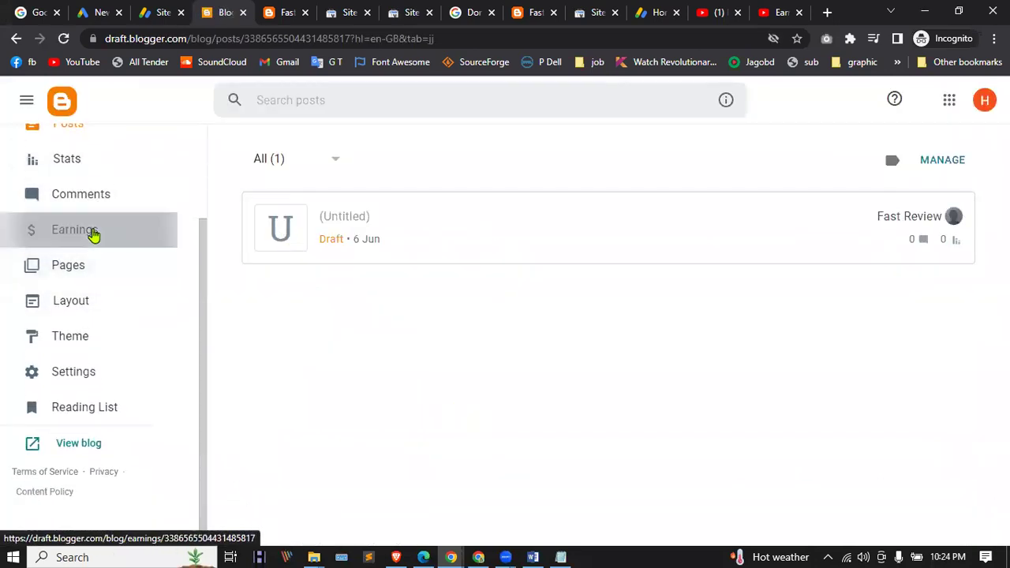
{"action": "left_click", "coordinate": [92, 232]}
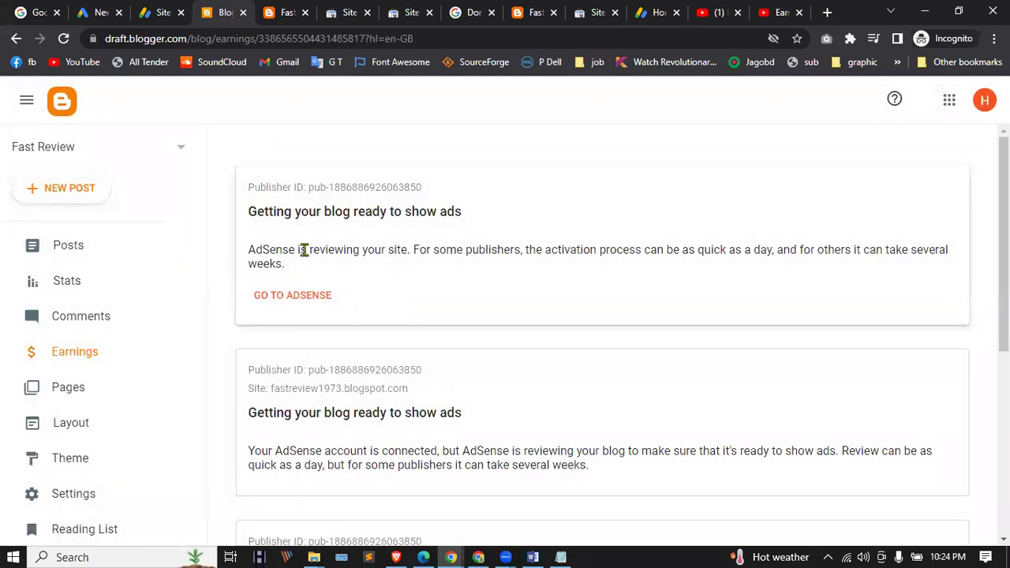
{"action": "scroll", "coordinate": [656, 255], "scroll_direction": "down", "scroll_amount": 4}
{"action": "scroll", "coordinate": [316, 255], "scroll_direction": "down", "scroll_amount": 1}
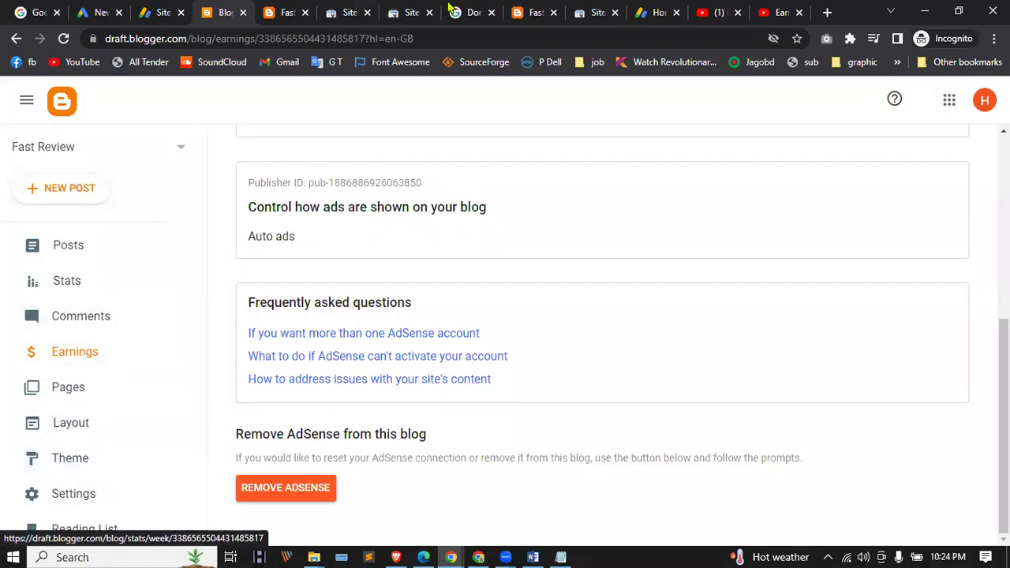
{"action": "left_click", "coordinate": [277, 6]}
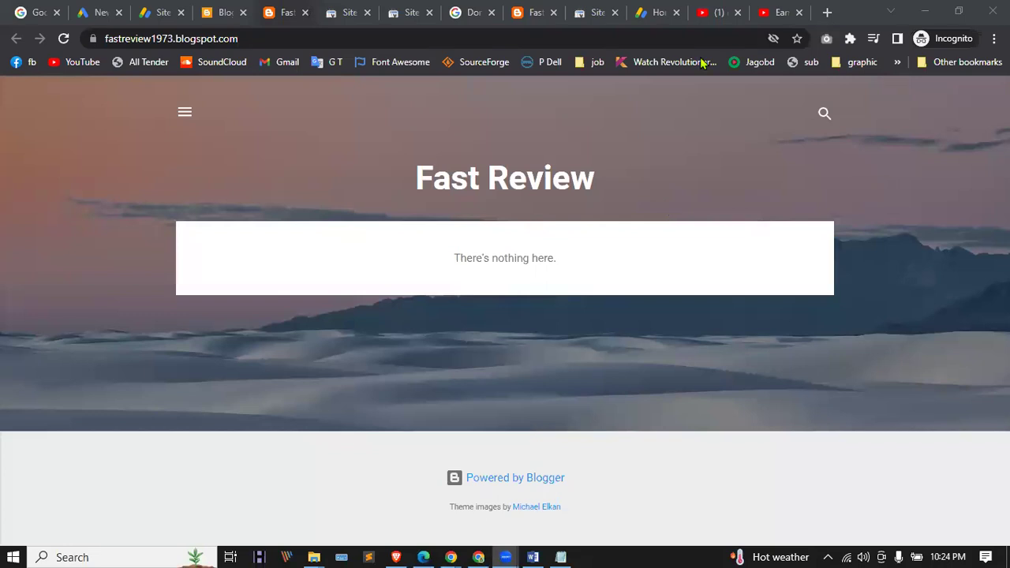
{"action": "left_click", "coordinate": [117, 6]}
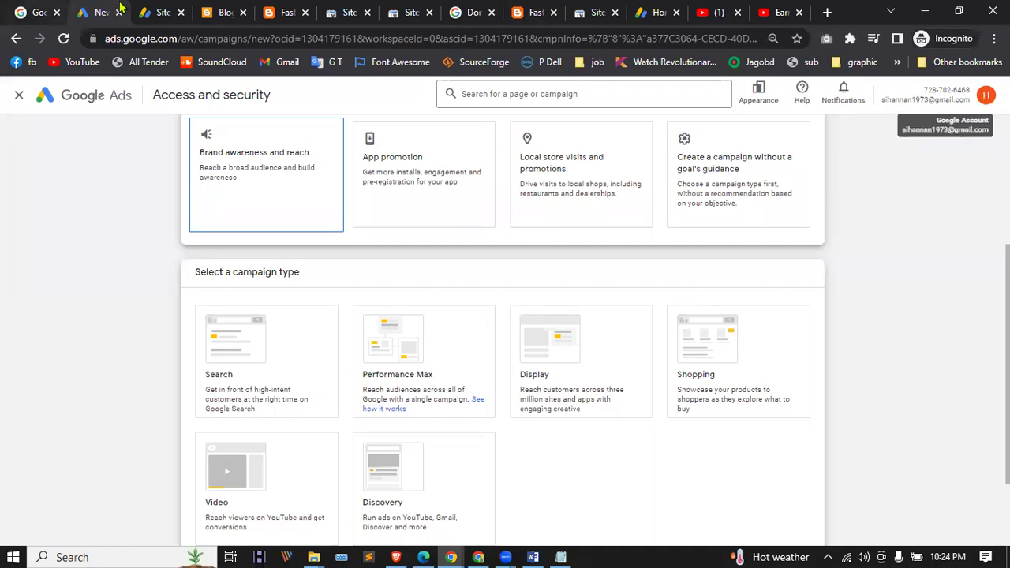
Step: Close the extra Blogger, AdSense, YouTube and Ad Manager tabs
{"action": "left_click", "coordinate": [181, 12]}
{"action": "left_click", "coordinate": [180, 12]}
{"action": "left_click", "coordinate": [175, 12]}
{"action": "left_click", "coordinate": [181, 12]}
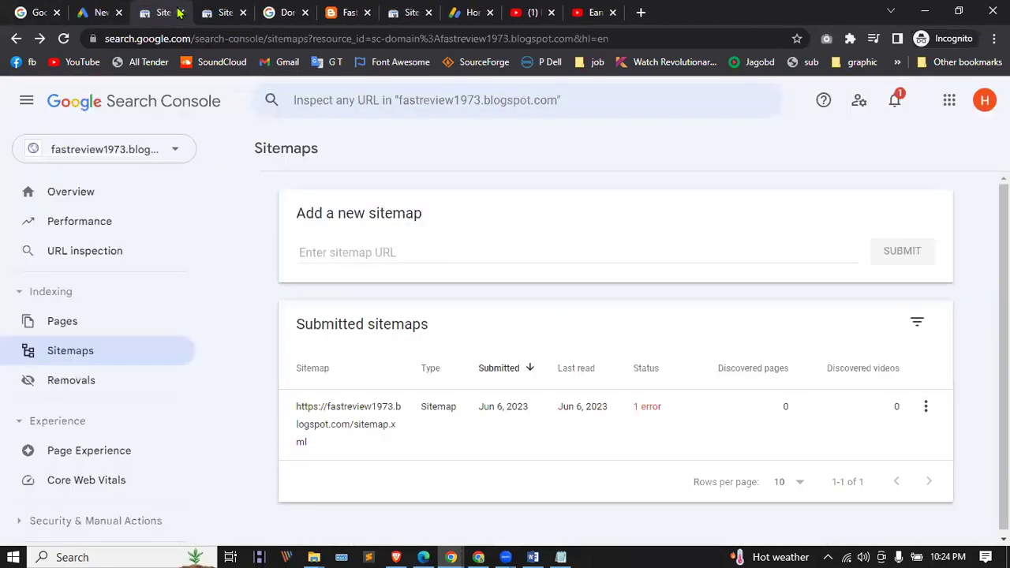
{"action": "left_click", "coordinate": [181, 12]}
{"action": "left_click", "coordinate": [181, 12]}
{"action": "left_click", "coordinate": [181, 12]}
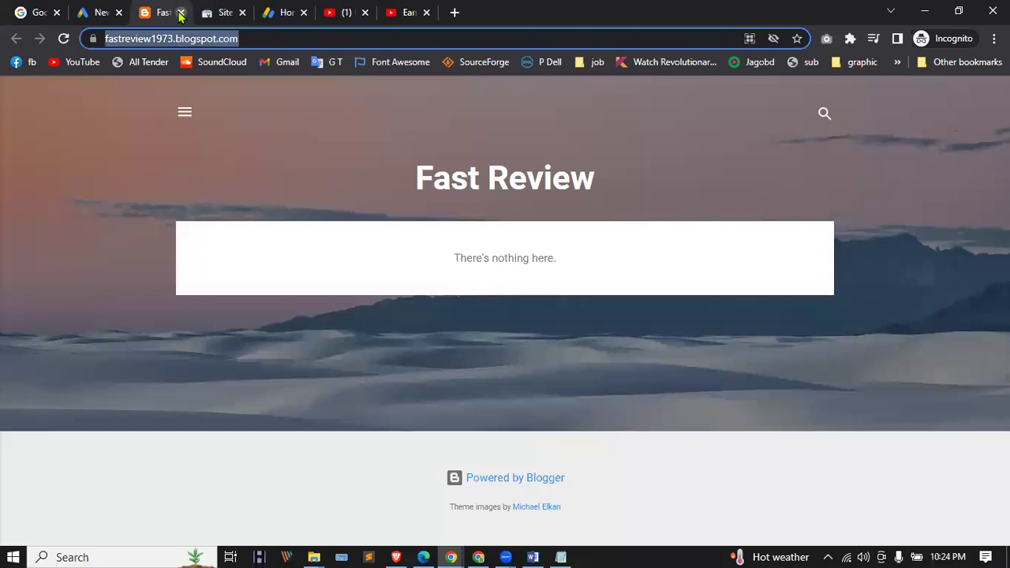
{"action": "left_click", "coordinate": [181, 11]}
{"action": "left_click", "coordinate": [181, 12]}
{"action": "left_click", "coordinate": [181, 12]}
{"action": "left_click", "coordinate": [181, 12]}
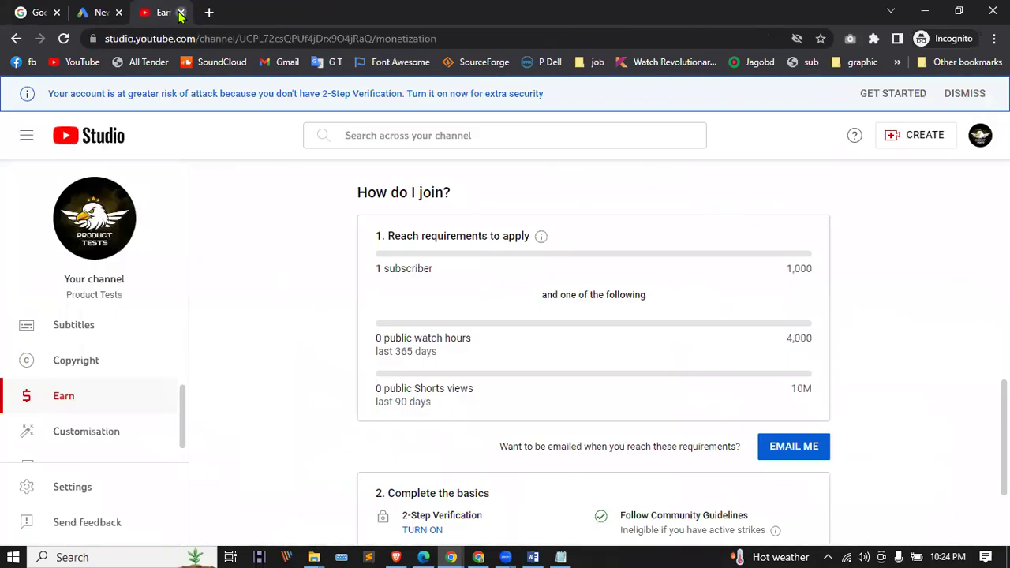
{"action": "left_click", "coordinate": [181, 12]}
{"action": "left_click", "coordinate": [171, 12]}
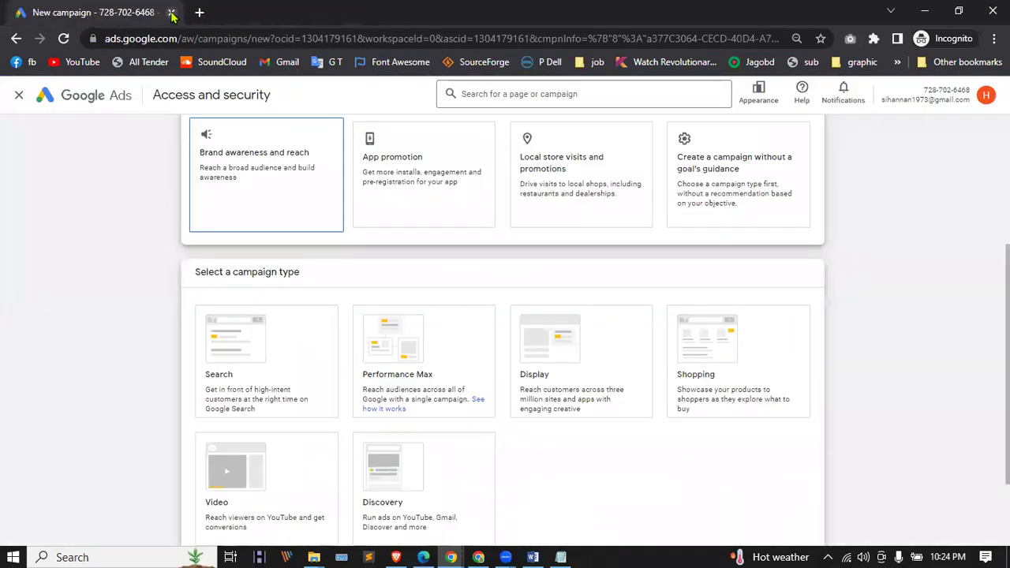
Step: Sign out, remove the saved Google account from the browser, and close the incognito window
{"action": "left_click", "coordinate": [986, 96]}
{"action": "left_click", "coordinate": [955, 343]}
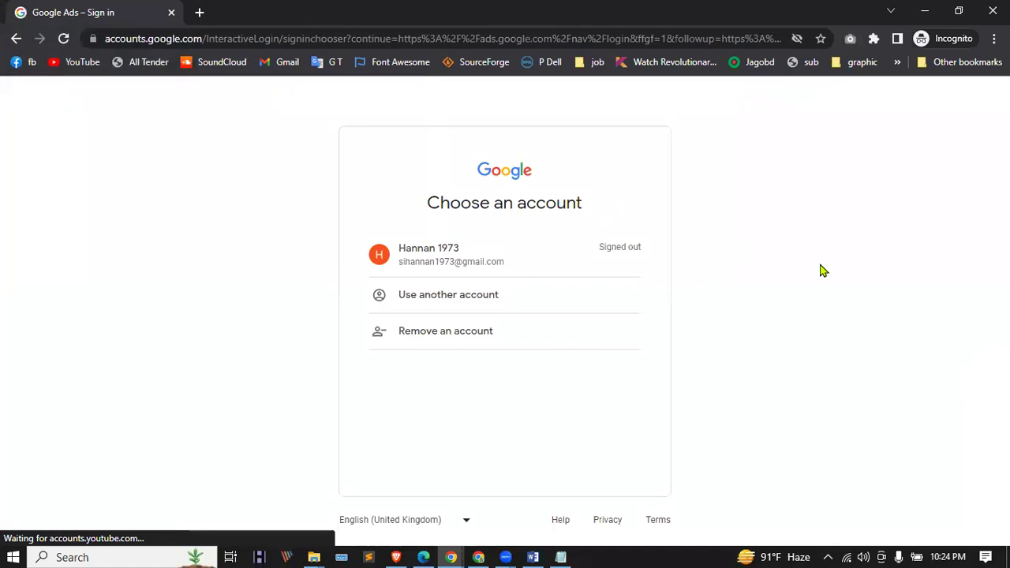
{"action": "left_click", "coordinate": [482, 335]}
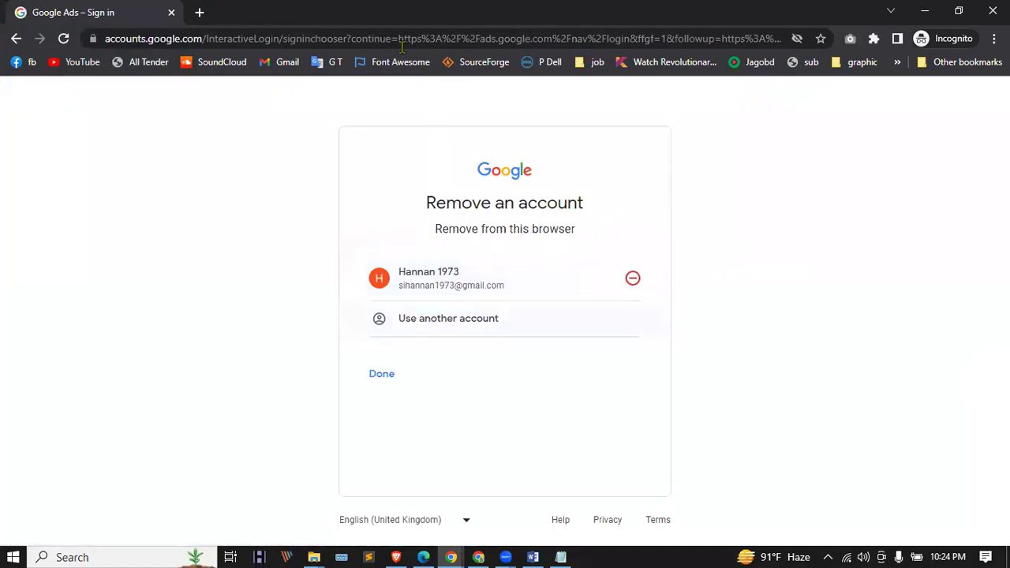
{"action": "left_click", "coordinate": [633, 277]}
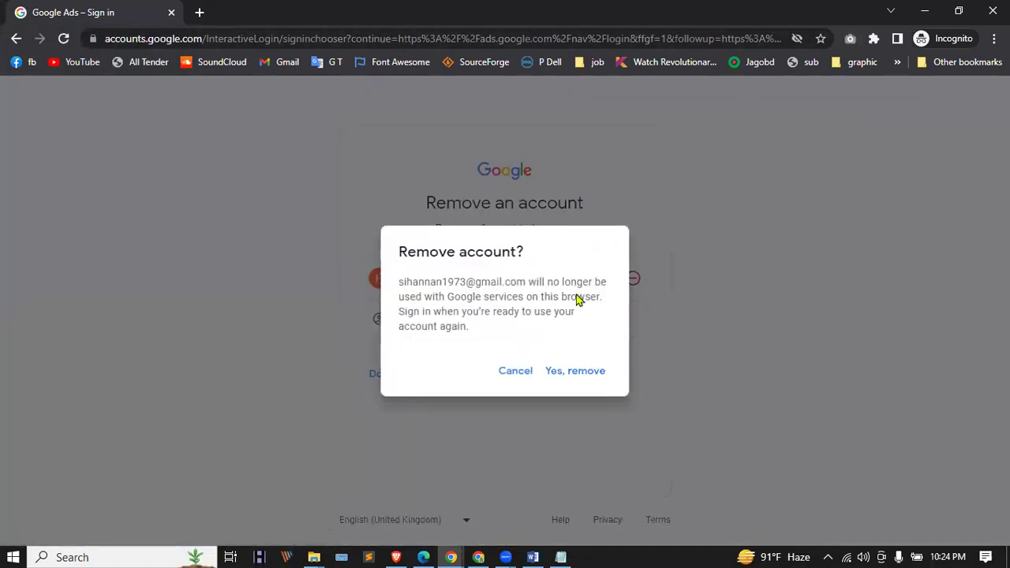
{"action": "left_click", "coordinate": [588, 375]}
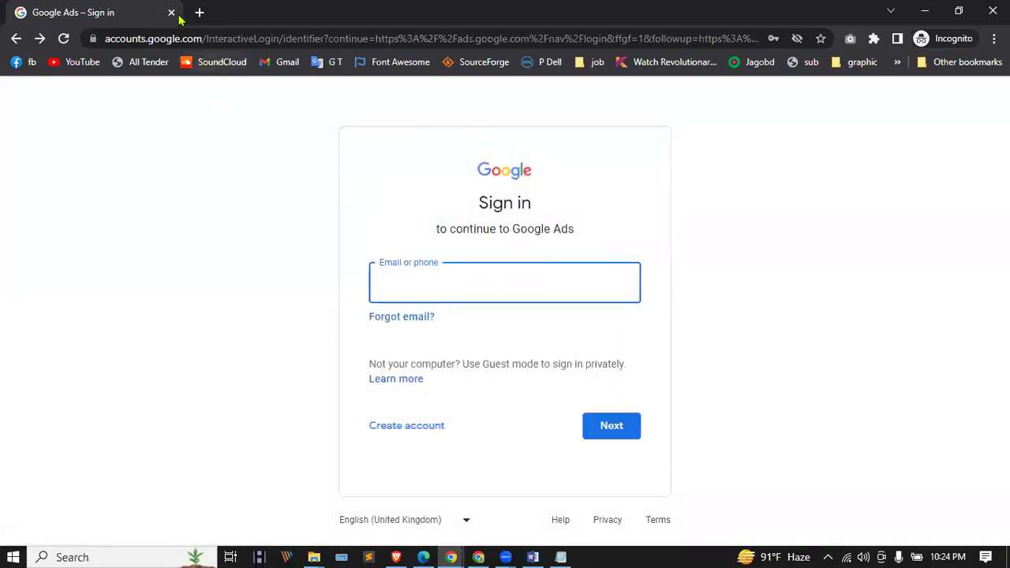
{"action": "left_click", "coordinate": [171, 12]}
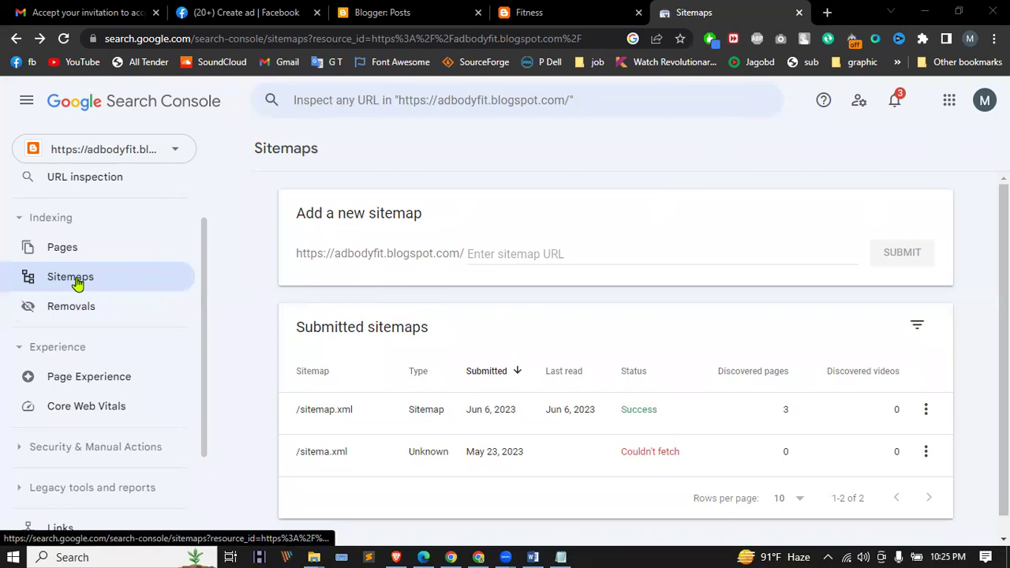
Step: Browse Search Console's property list and Add property dialog, cancel, then return to Blogger posts
{"action": "scroll", "coordinate": [77, 283], "scroll_direction": "up", "scroll_amount": 1}
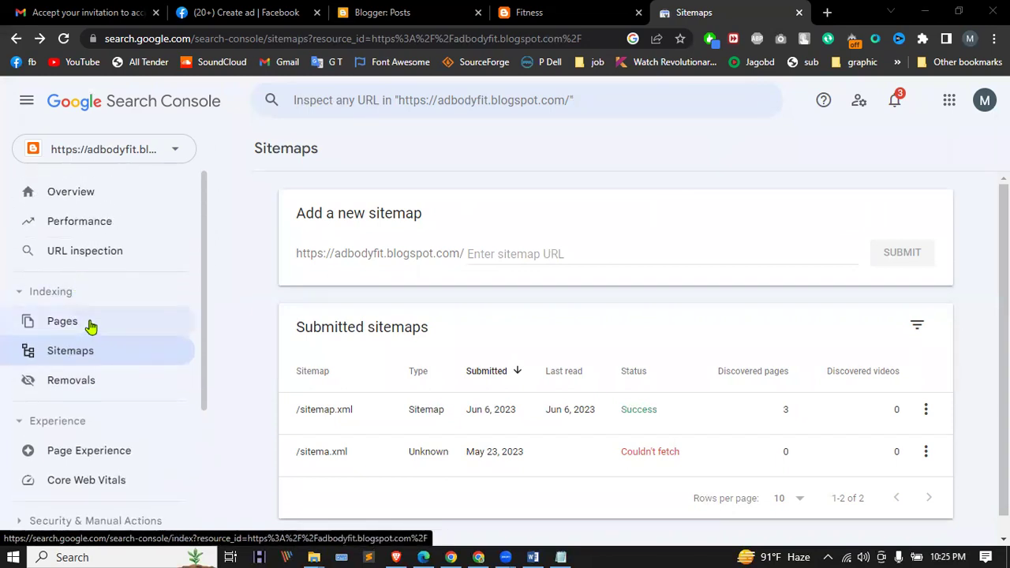
{"action": "left_click", "coordinate": [130, 152]}
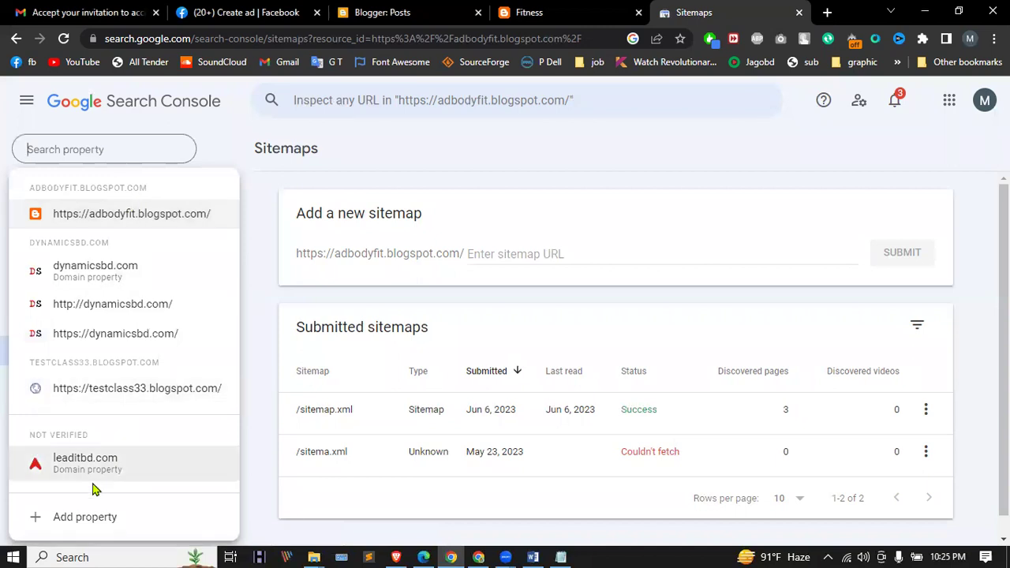
{"action": "left_click", "coordinate": [87, 523]}
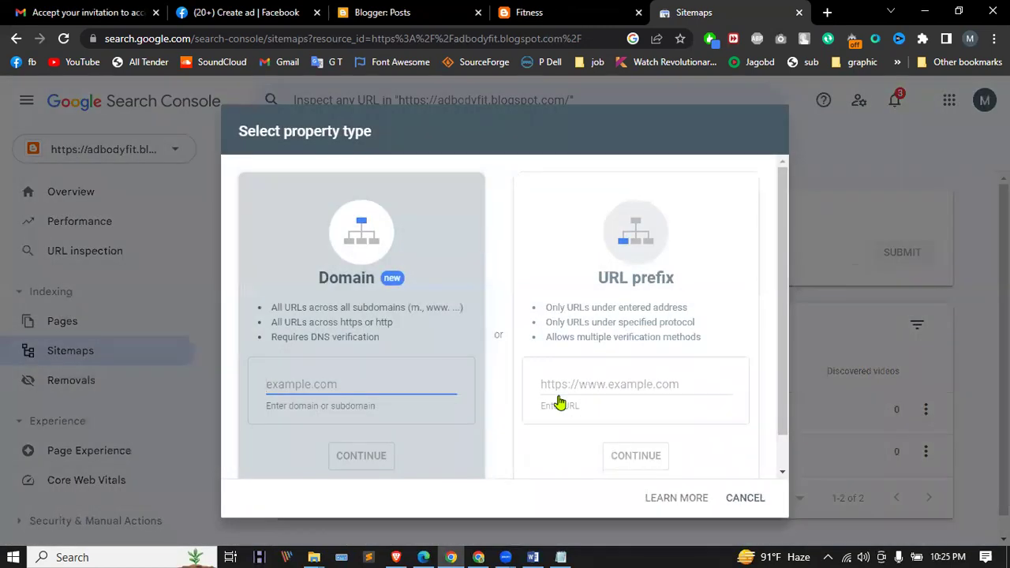
{"action": "scroll", "coordinate": [603, 383], "scroll_direction": "down", "scroll_amount": 1}
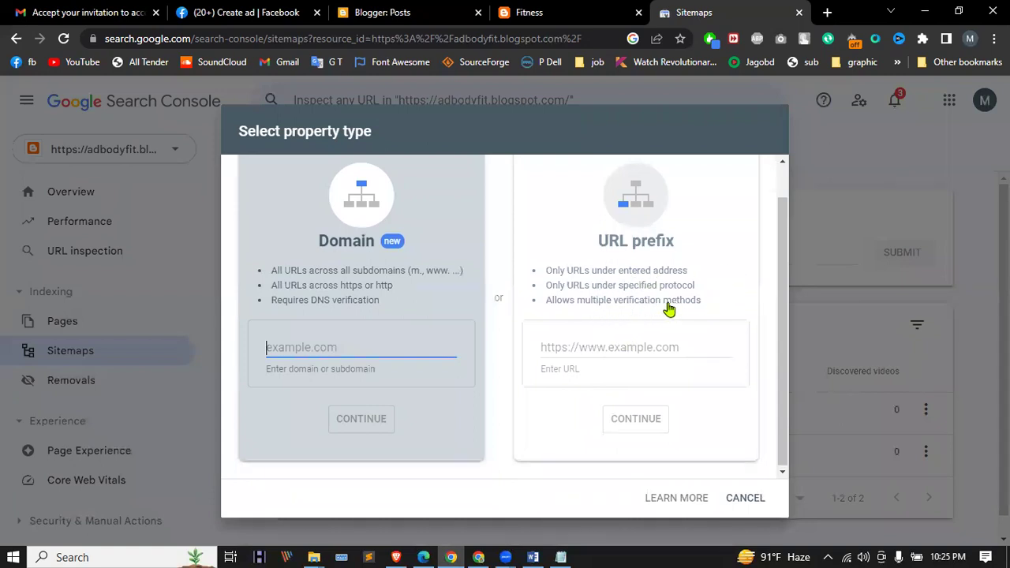
{"action": "left_click", "coordinate": [738, 498]}
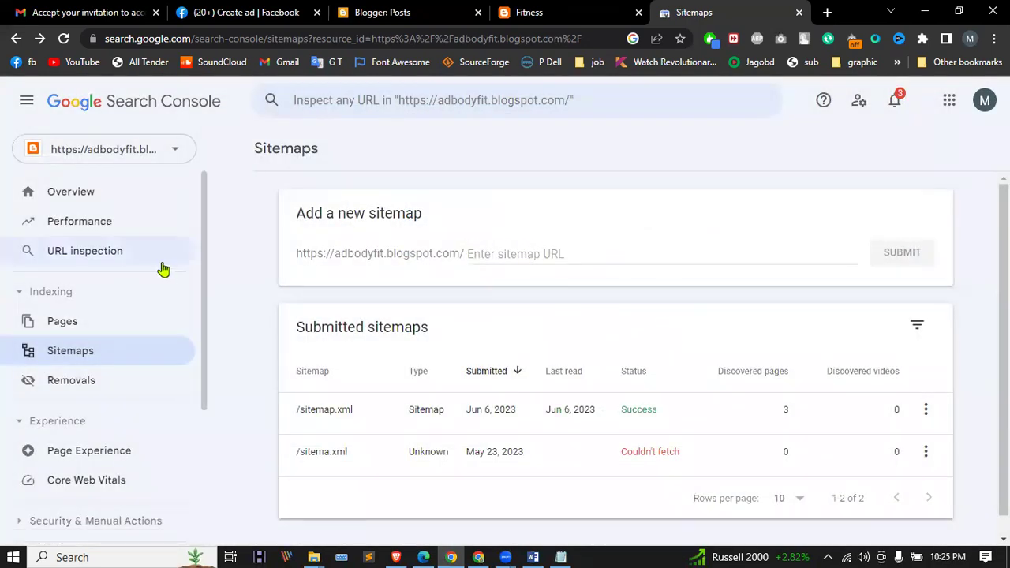
{"action": "left_click", "coordinate": [158, 158]}
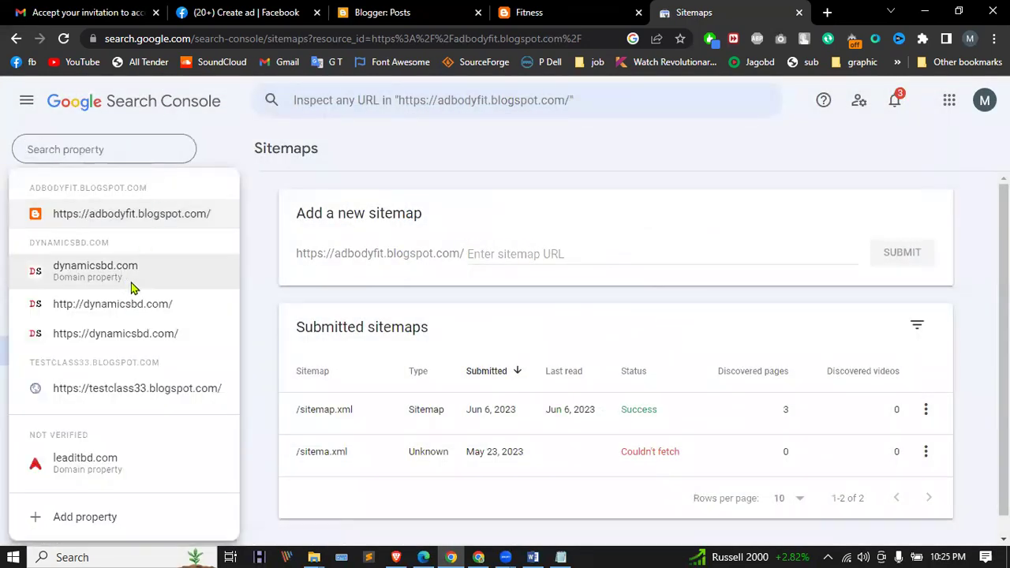
{"action": "left_click", "coordinate": [247, 203]}
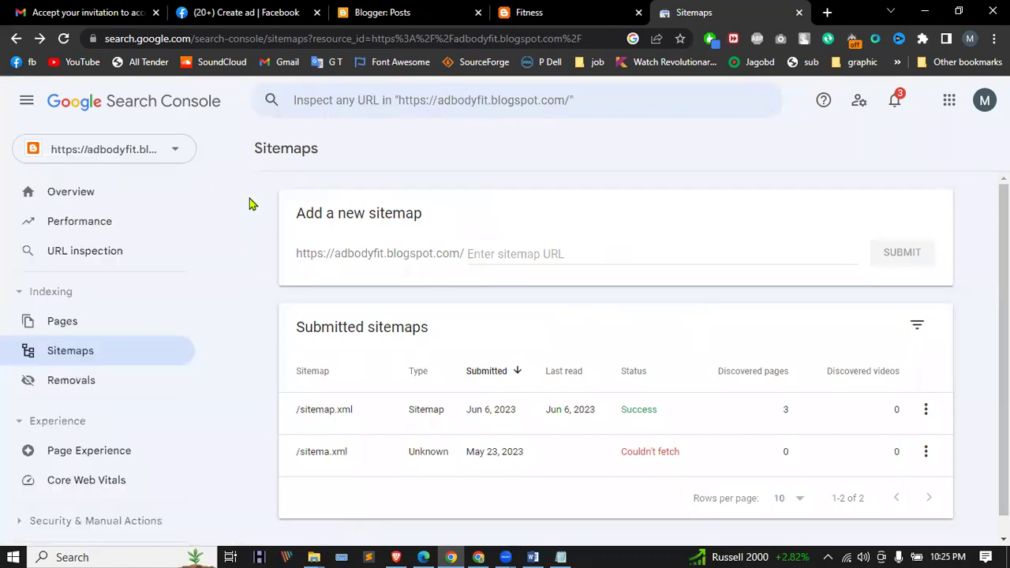
{"action": "left_click", "coordinate": [411, 12]}
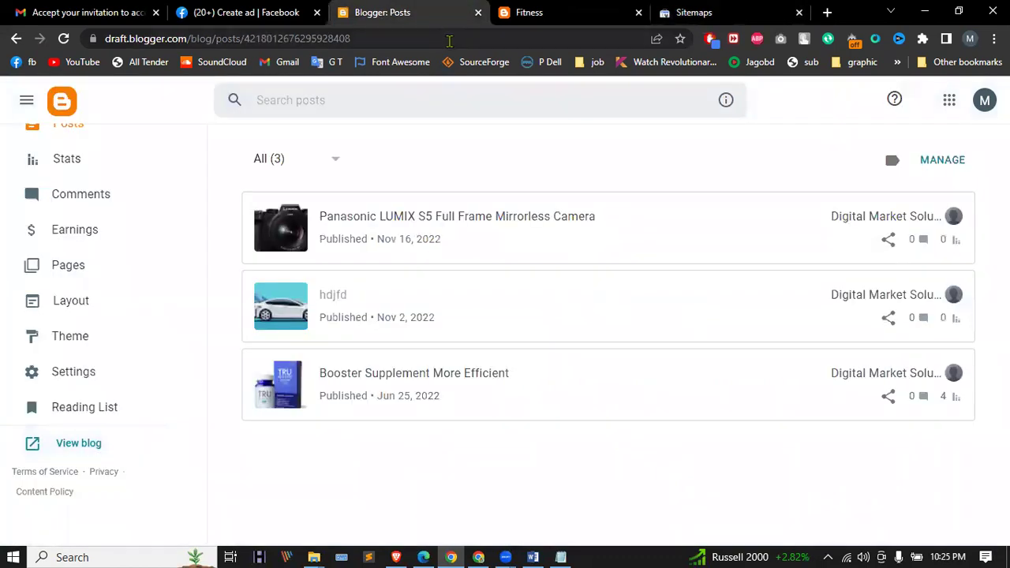
Step: Add a blank line after <head> in the Soho Dark theme HTML and save it
{"action": "left_click", "coordinate": [108, 352]}
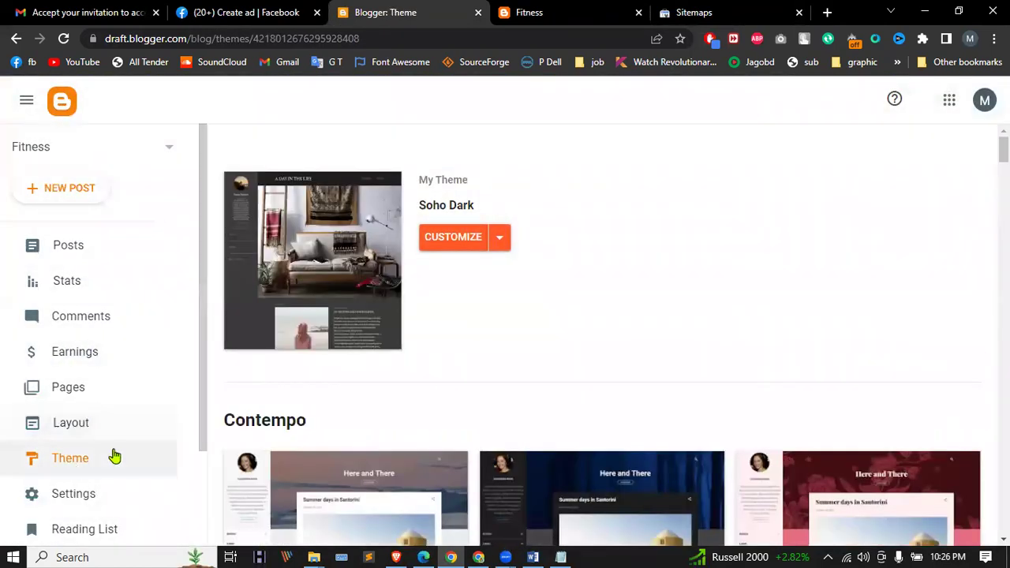
{"action": "left_click", "coordinate": [503, 244]}
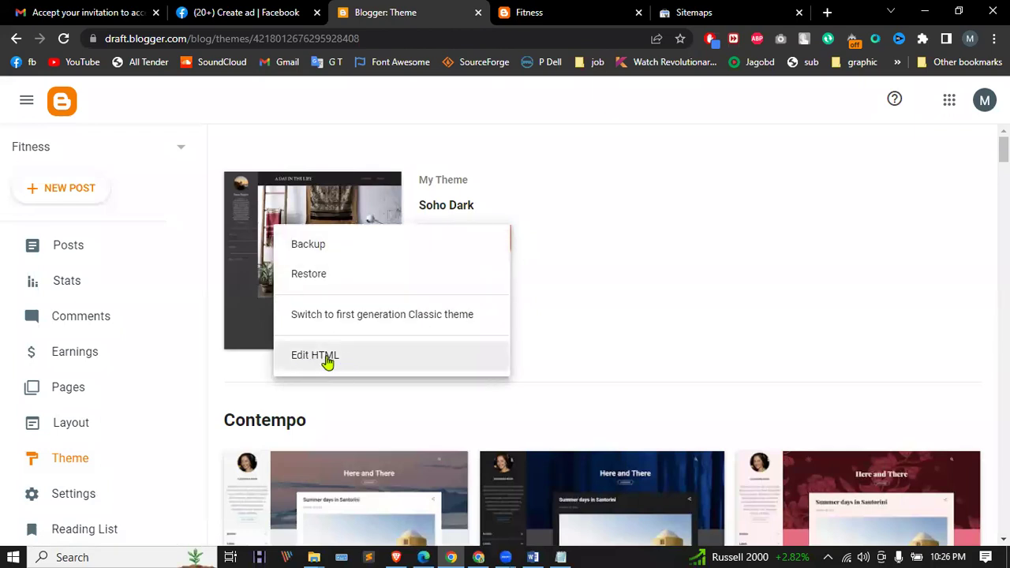
{"action": "left_click", "coordinate": [362, 362]}
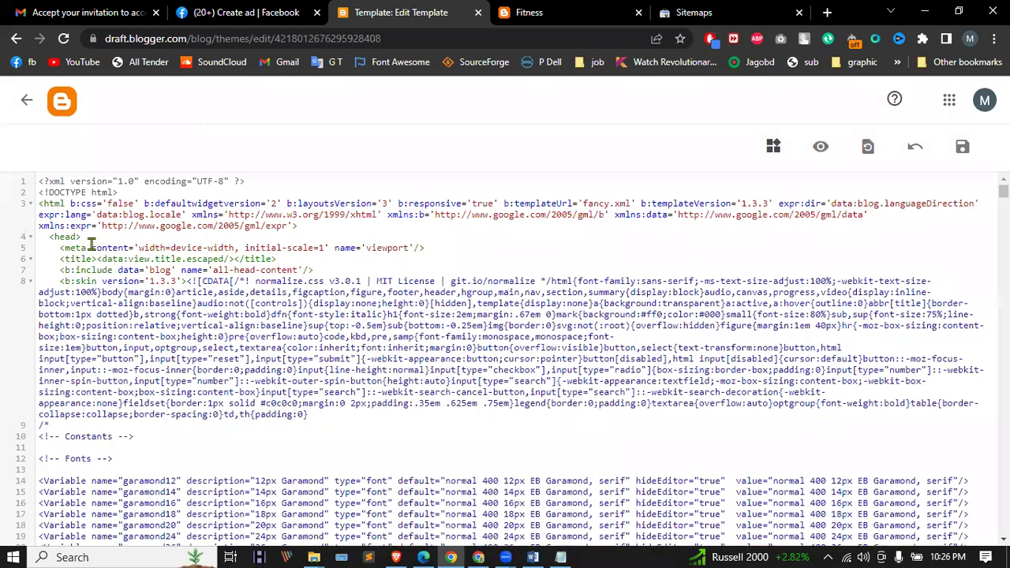
{"action": "left_click_drag", "start_coordinate": [44, 238], "coordinate": [86, 234]}
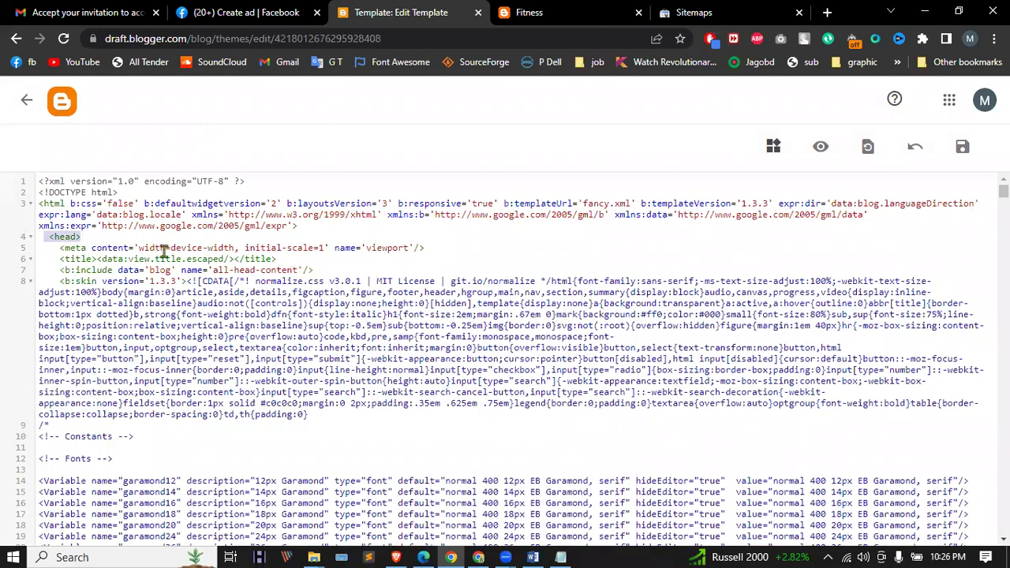
{"action": "left_click", "coordinate": [130, 238]}
{"action": "key", "text": "Return"}
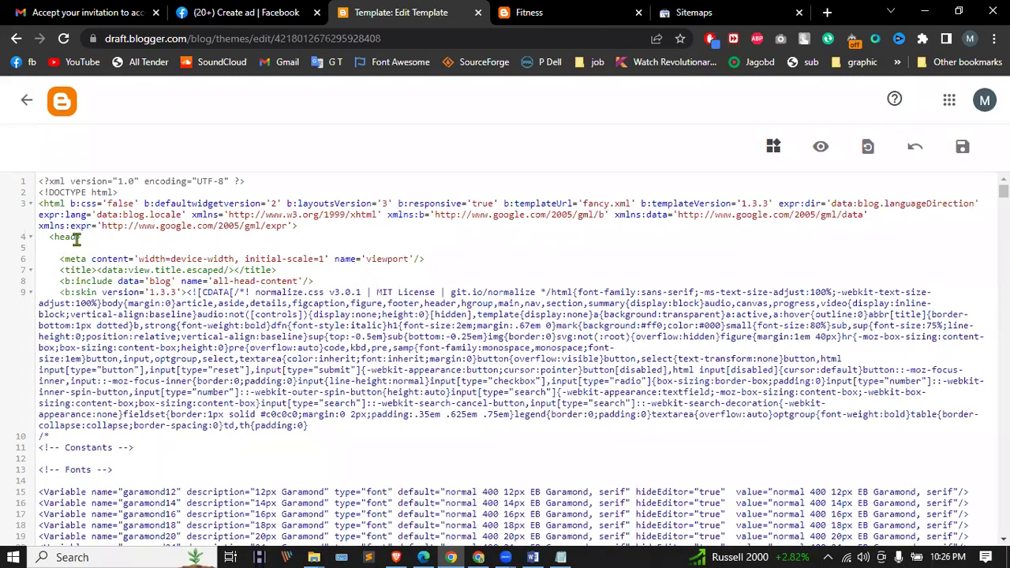
{"action": "left_click", "coordinate": [962, 148]}
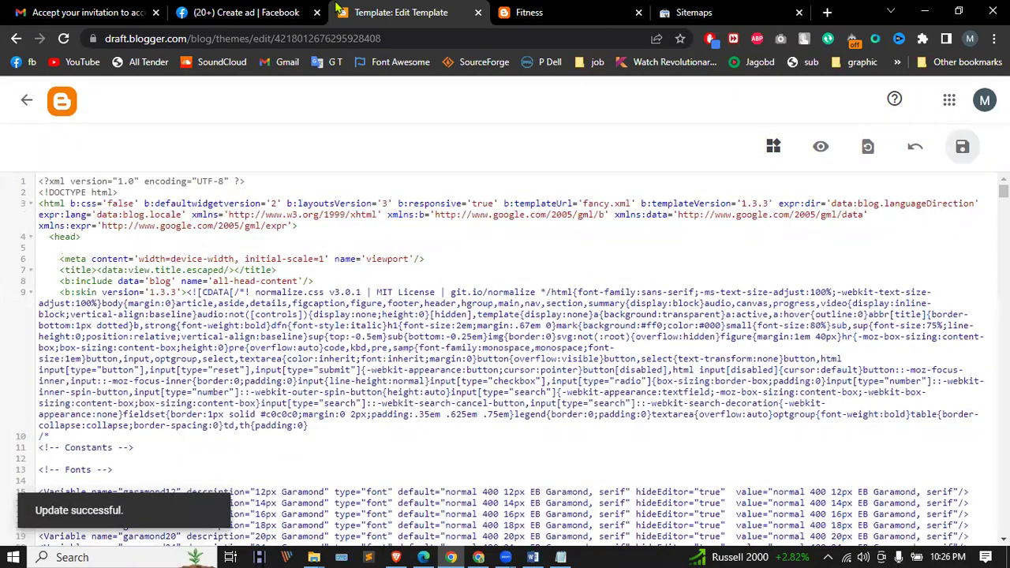
{"action": "left_click", "coordinate": [695, 13]}
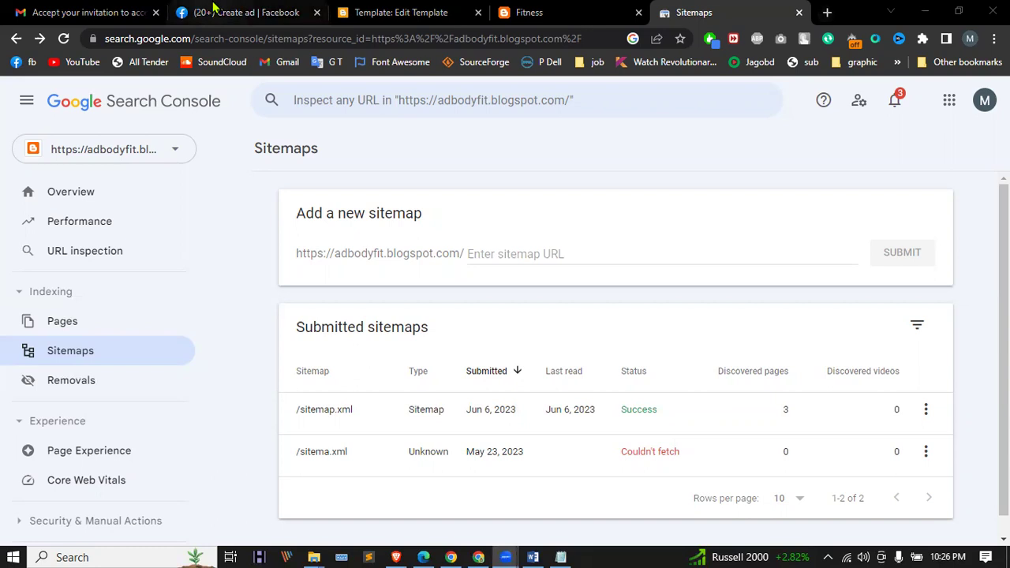
Step: Search Facebook for 'travel guide', leaving the unsaved boost post page
{"action": "left_click", "coordinate": [215, 12]}
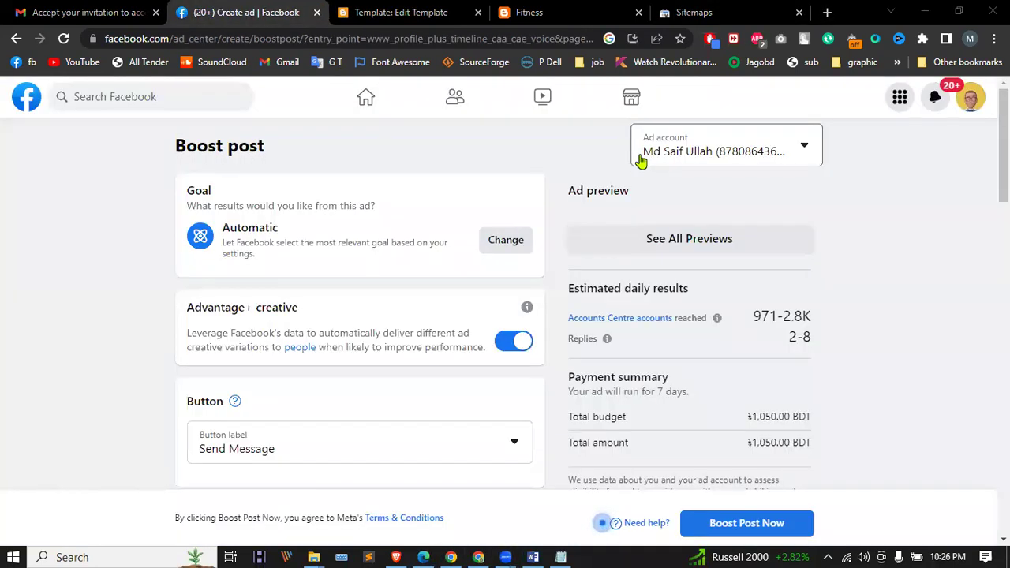
{"action": "left_click", "coordinate": [194, 103]}
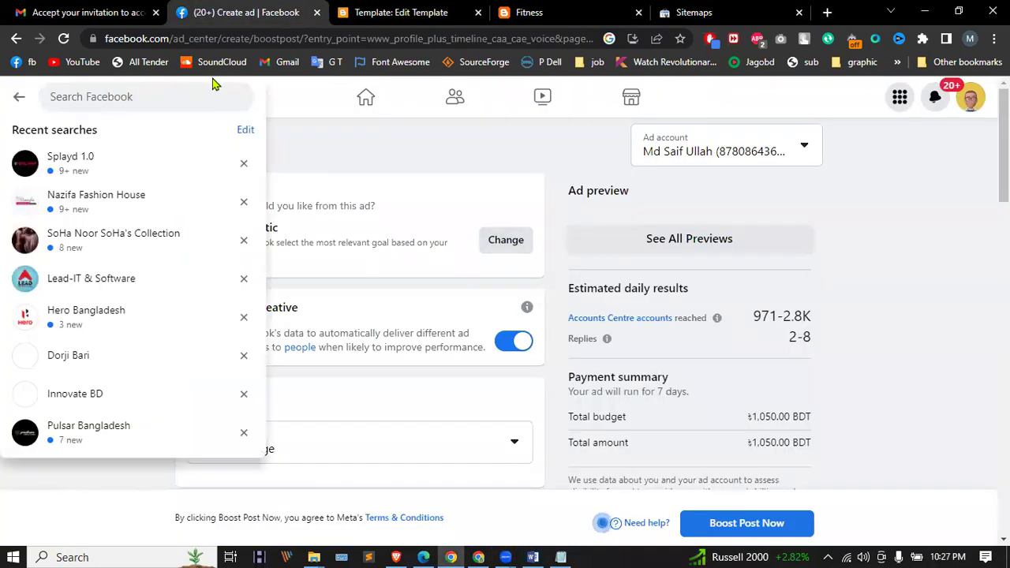
{"action": "type", "text": "tr"}
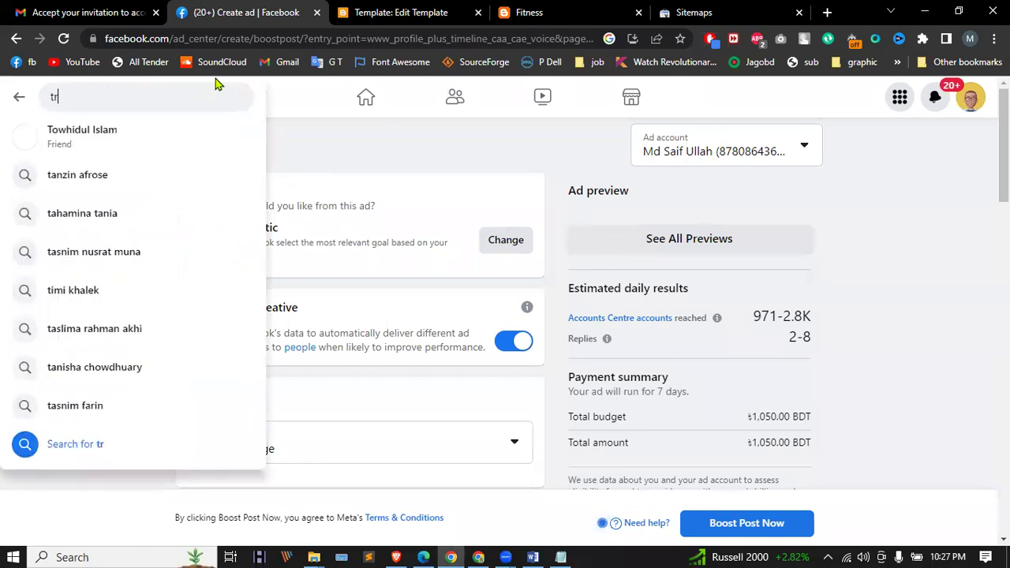
{"action": "type", "text": "avel"}
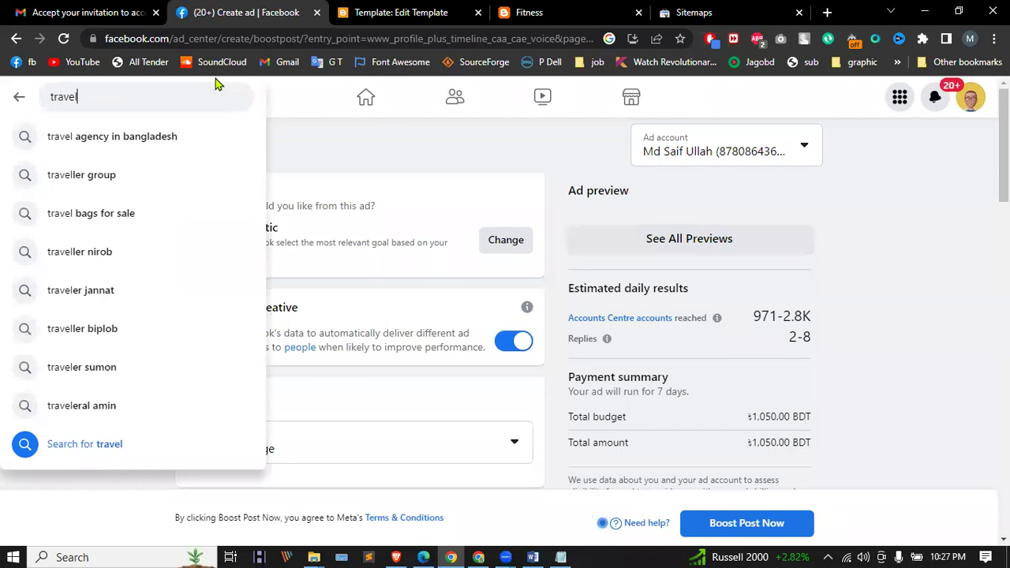
{"action": "type", "text": "guide"}
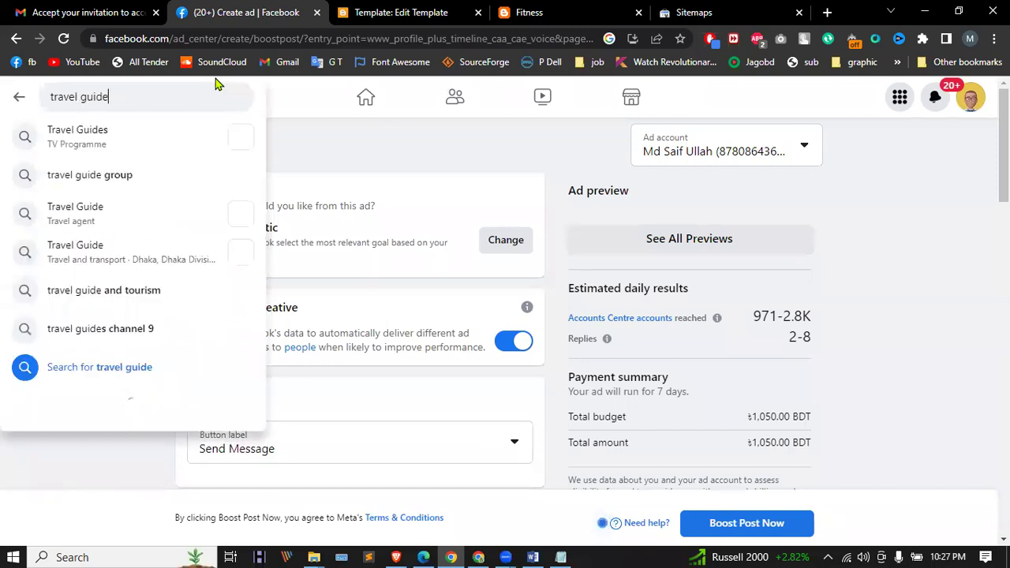
{"action": "key", "text": "Return"}
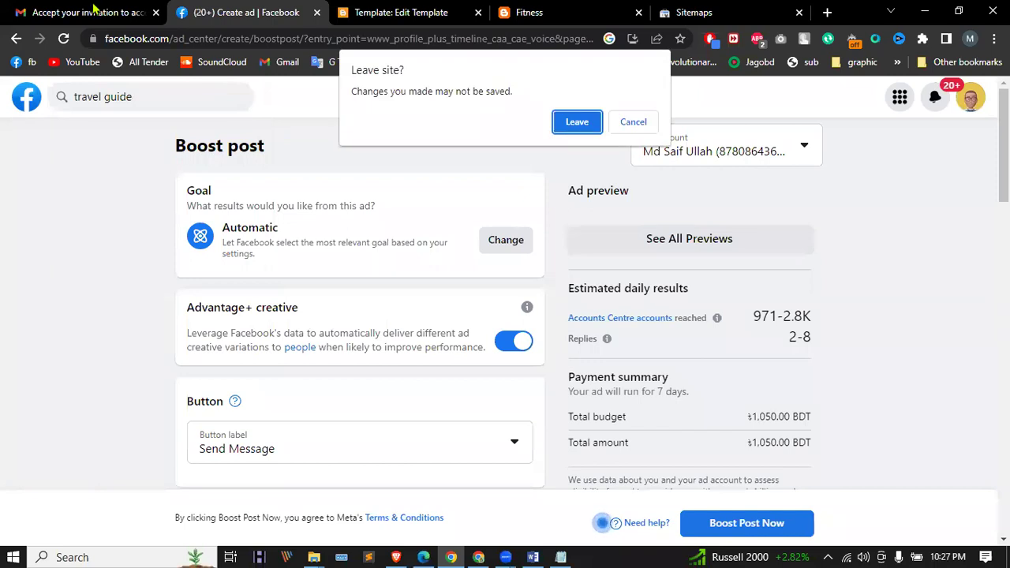
{"action": "left_click", "coordinate": [577, 122]}
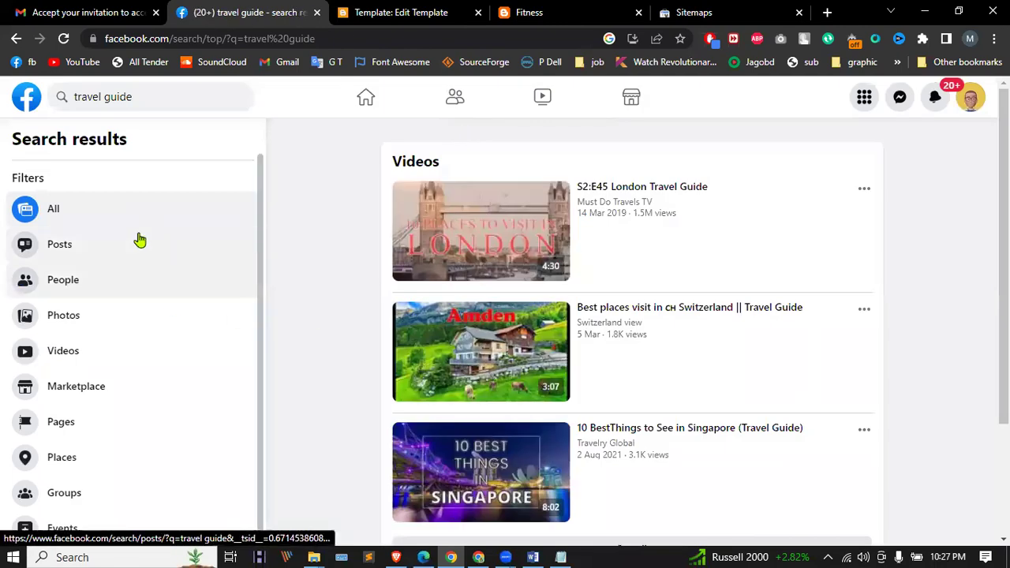
Step: Filter the travel guide results to Groups and scroll through them
{"action": "left_click", "coordinate": [64, 496]}
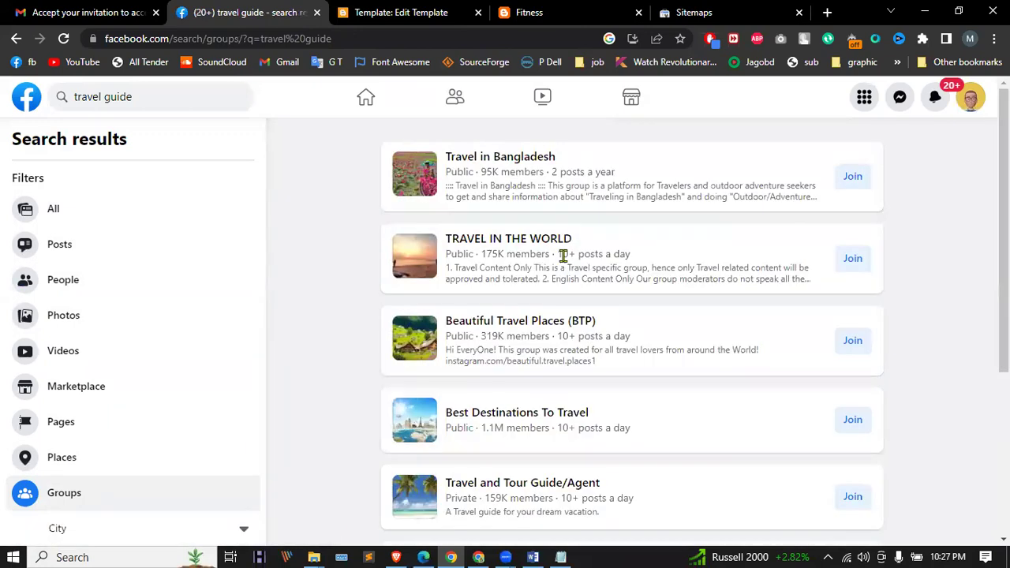
{"action": "scroll", "coordinate": [348, 323], "scroll_direction": "down", "scroll_amount": 5}
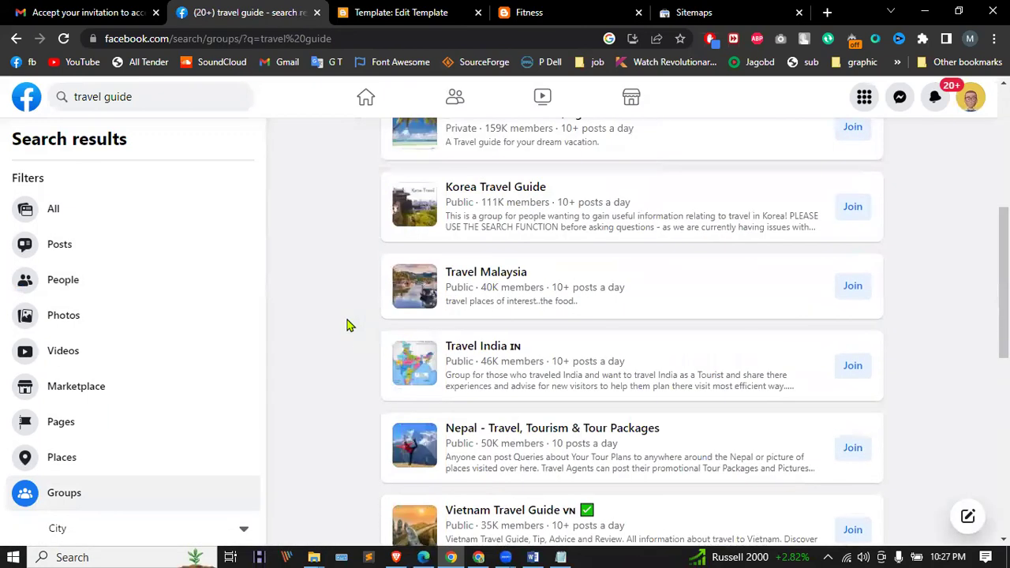
{"action": "scroll", "coordinate": [350, 321], "scroll_direction": "down", "scroll_amount": 5}
{"action": "scroll", "coordinate": [359, 308], "scroll_direction": "up", "scroll_amount": 10}
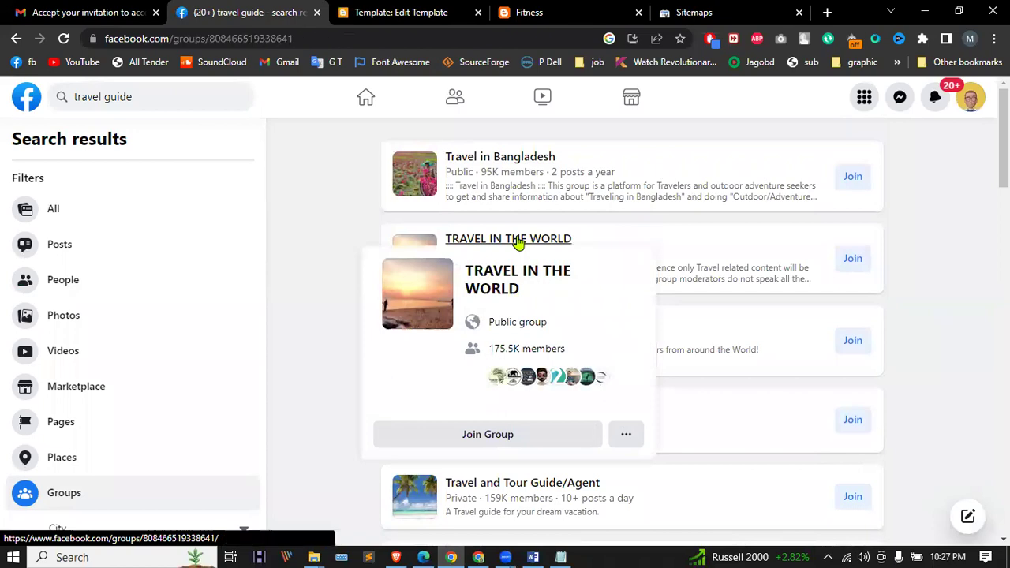
Step: Open the TRAVEL IN THE WORLD group and scroll through its feed
{"action": "left_click", "coordinate": [556, 283]}
{"action": "scroll", "coordinate": [556, 283], "scroll_direction": "down", "scroll_amount": 7}
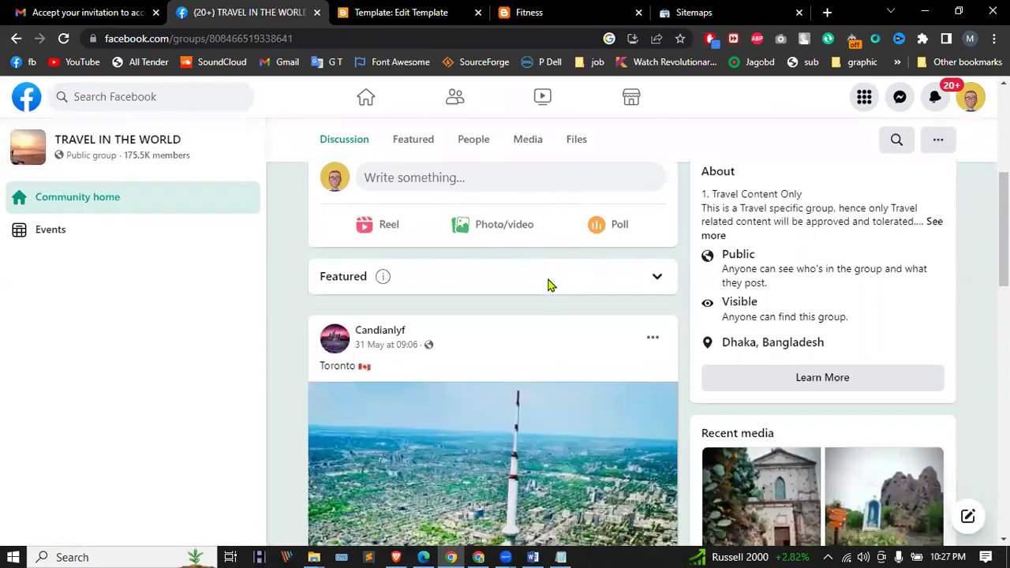
{"action": "scroll", "coordinate": [550, 286], "scroll_direction": "down", "scroll_amount": 5}
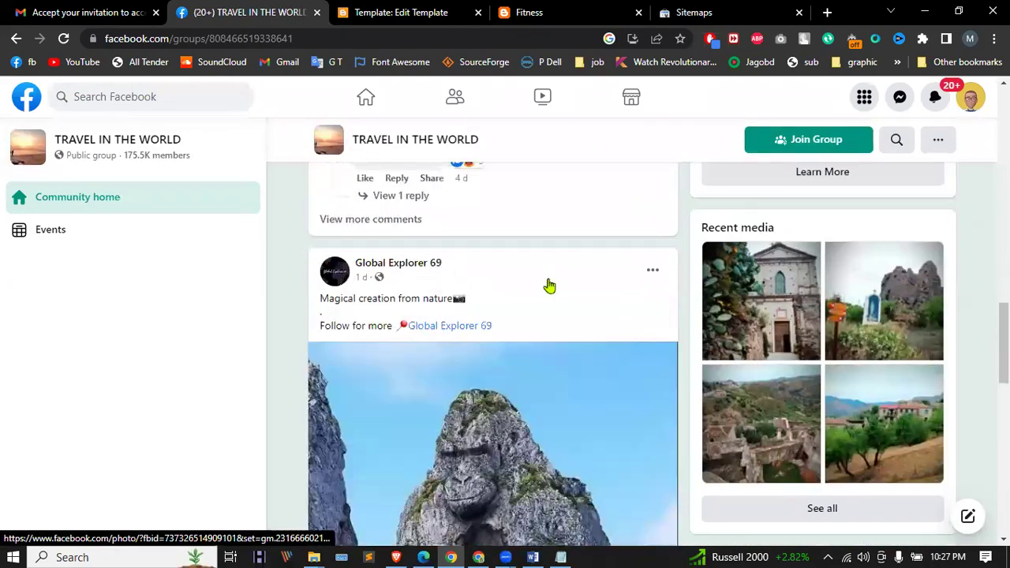
{"action": "scroll", "coordinate": [551, 286], "scroll_direction": "down", "scroll_amount": 9}
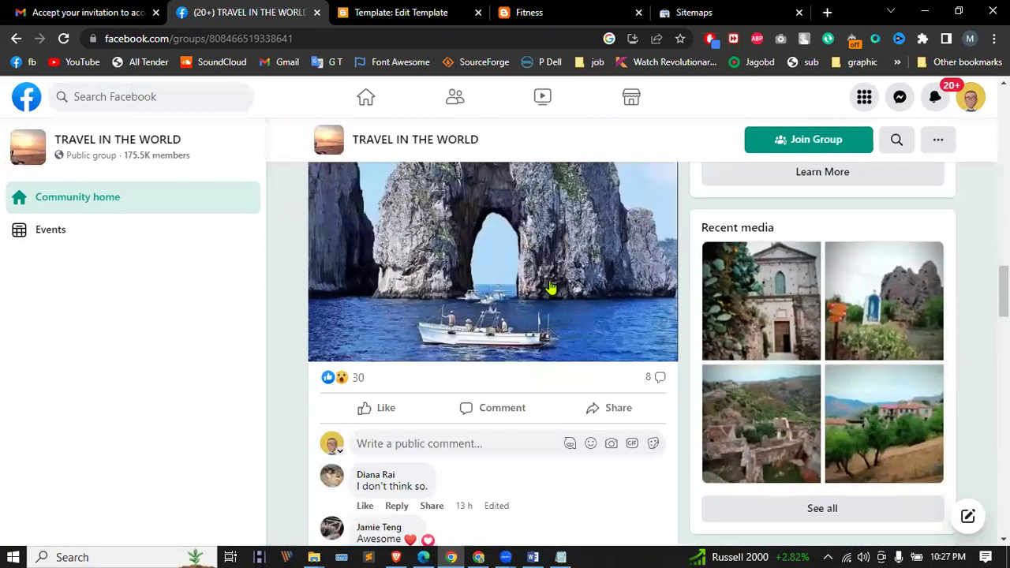
{"action": "scroll", "coordinate": [556, 288], "scroll_direction": "up", "scroll_amount": 6}
{"action": "scroll", "coordinate": [557, 288], "scroll_direction": "up", "scroll_amount": 5}
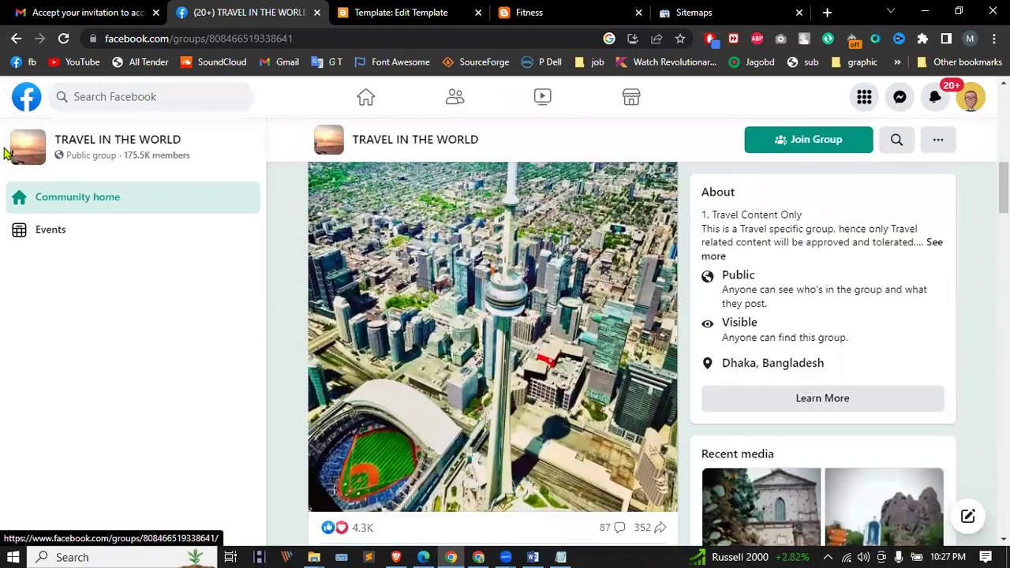
Step: Search Facebook for 'tourist places' using the suggested query
{"action": "left_click", "coordinate": [117, 96]}
{"action": "type", "text": "bd"}
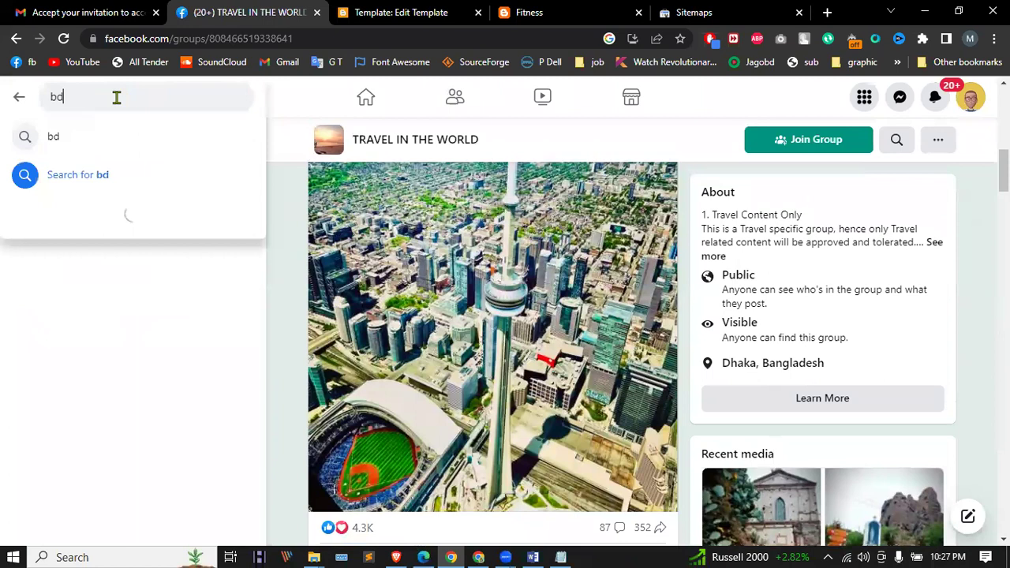
{"action": "key", "text": "BackSpace"}
{"action": "key", "text": "BackSpace"}
{"action": "type", "text": "tu"}
{"action": "key", "text": "BackSpace"}
{"action": "key", "text": "BackSpace"}
{"action": "key", "text": "BackSpace"}
{"action": "key", "text": "BackSpace"}
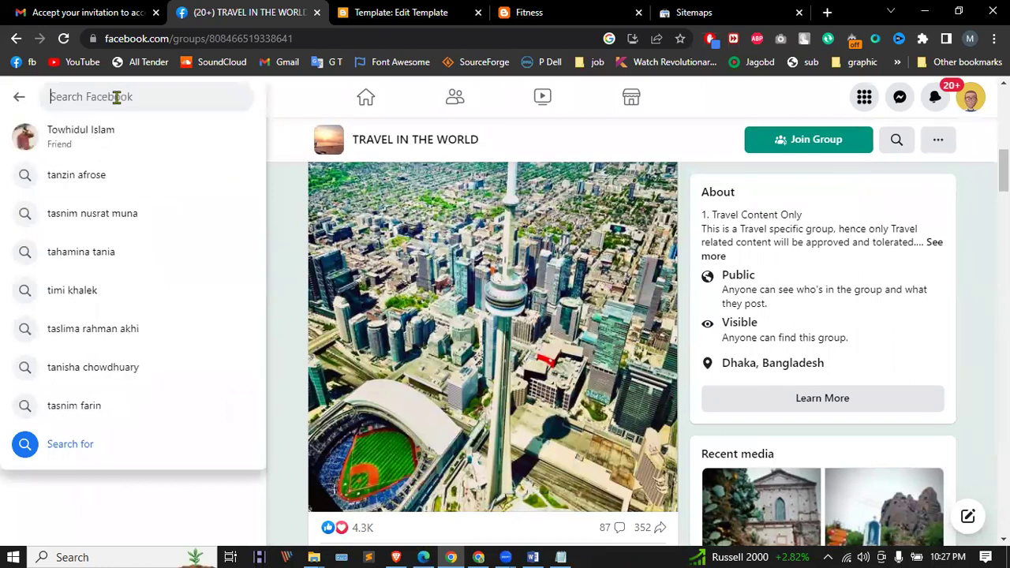
{"action": "type", "text": "touri"}
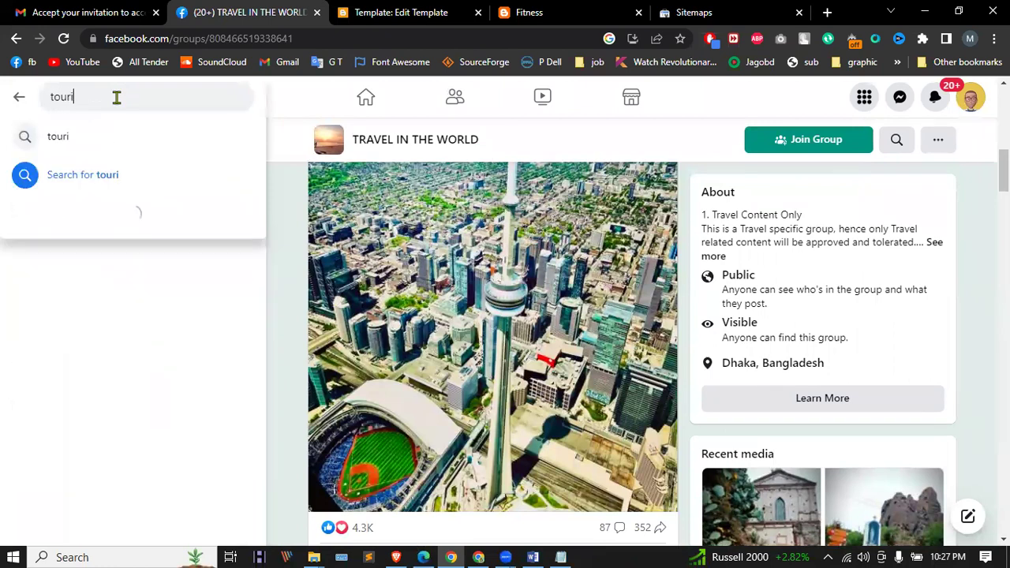
{"action": "key", "text": "Down"}
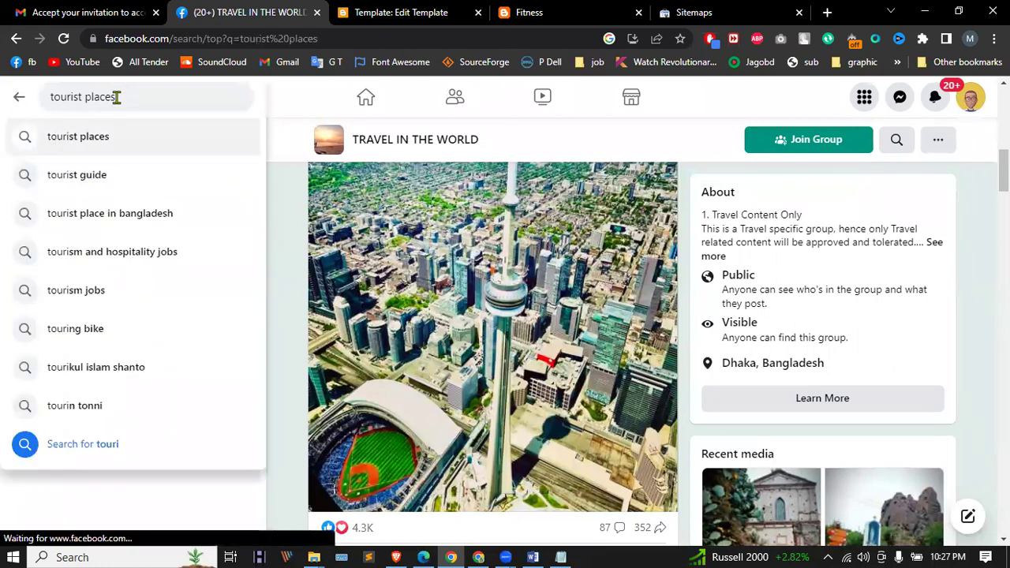
{"action": "key", "text": "Return"}
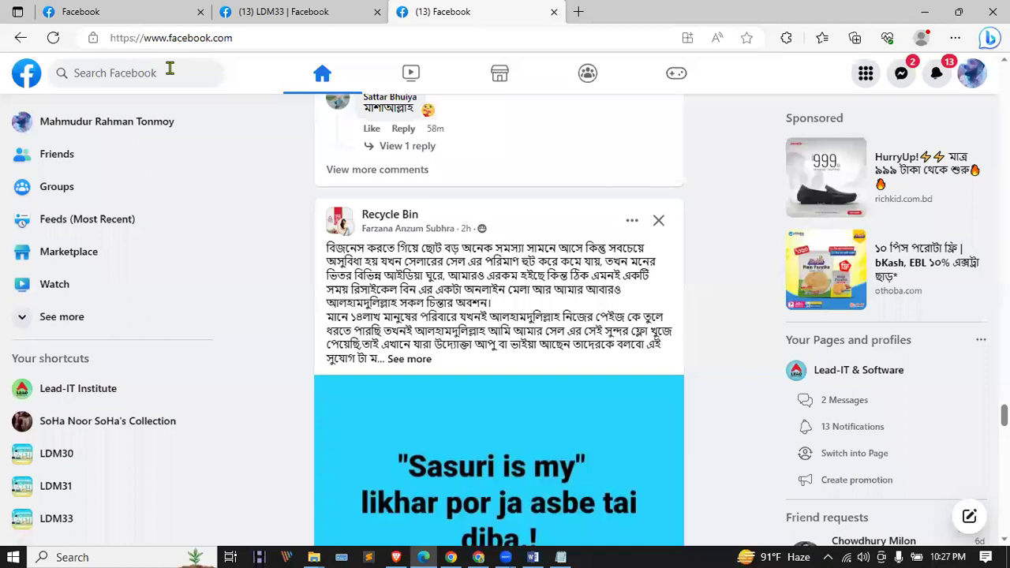
Step: Search 'trav' and open the Travelers of Bangladesh (ToB) group's feed
{"action": "left_click", "coordinate": [169, 71]}
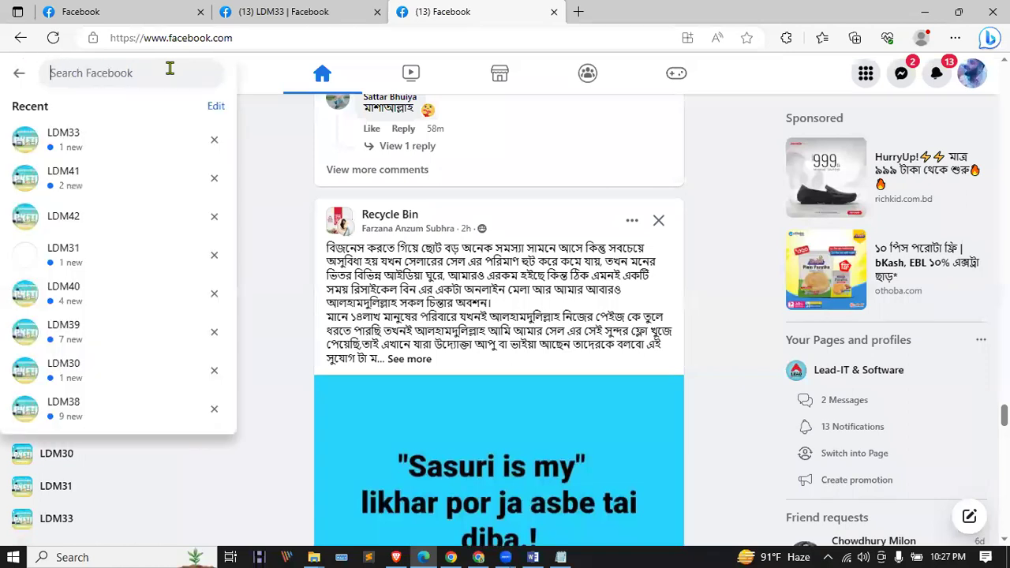
{"action": "type", "text": "tr"}
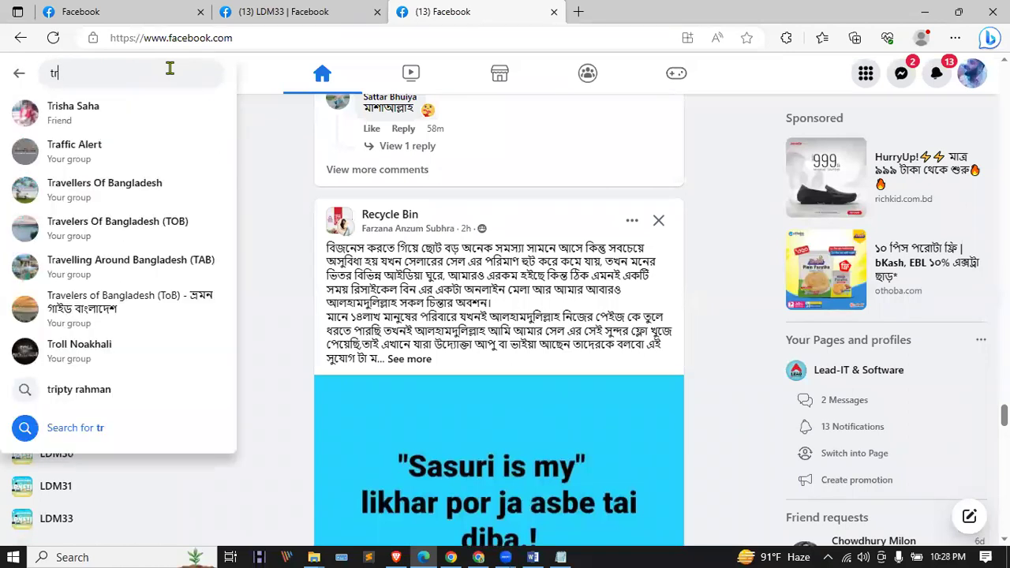
{"action": "type", "text": "av"}
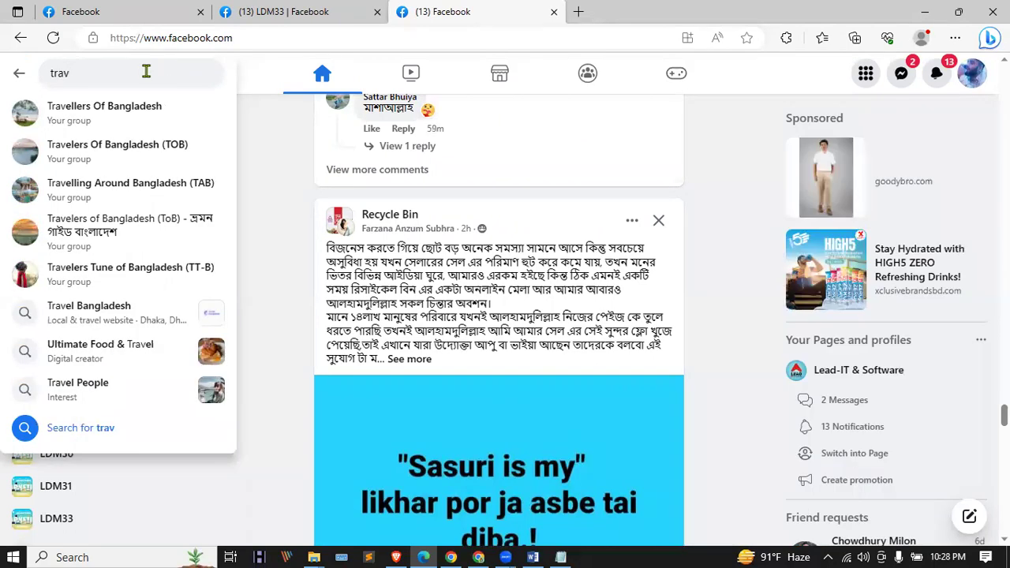
{"action": "left_click", "coordinate": [140, 227]}
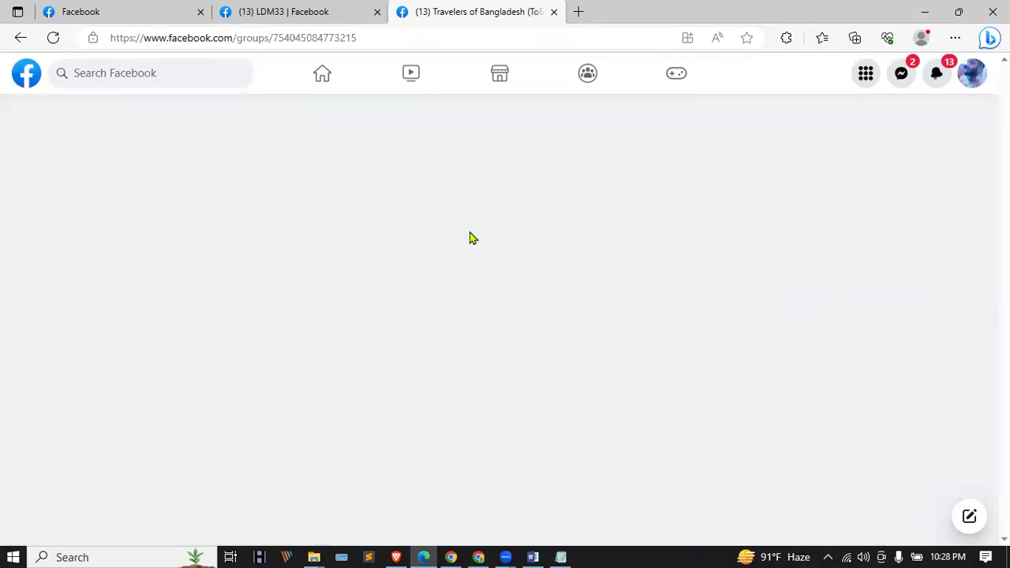
{"action": "scroll", "coordinate": [474, 235], "scroll_direction": "down", "scroll_amount": 5}
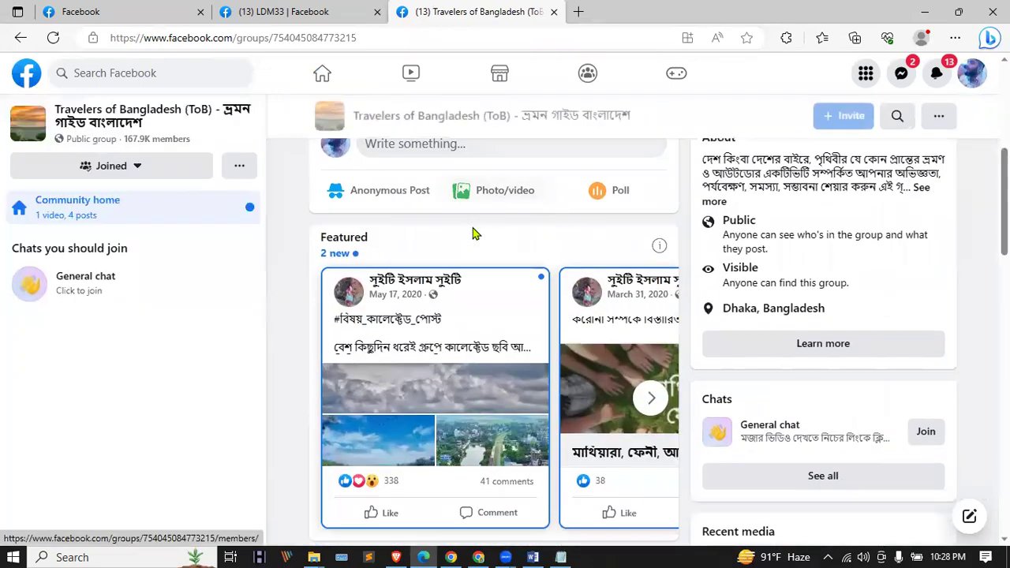
{"action": "scroll", "coordinate": [469, 226], "scroll_direction": "up", "scroll_amount": 4}
{"action": "scroll", "coordinate": [474, 234], "scroll_direction": "down", "scroll_amount": 10}
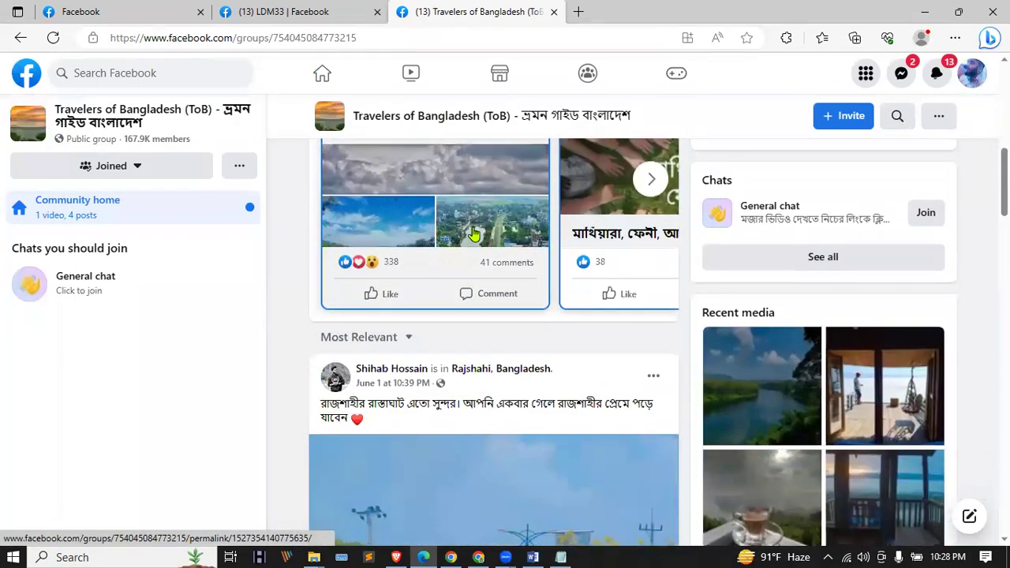
{"action": "scroll", "coordinate": [477, 229], "scroll_direction": "down", "scroll_amount": 5}
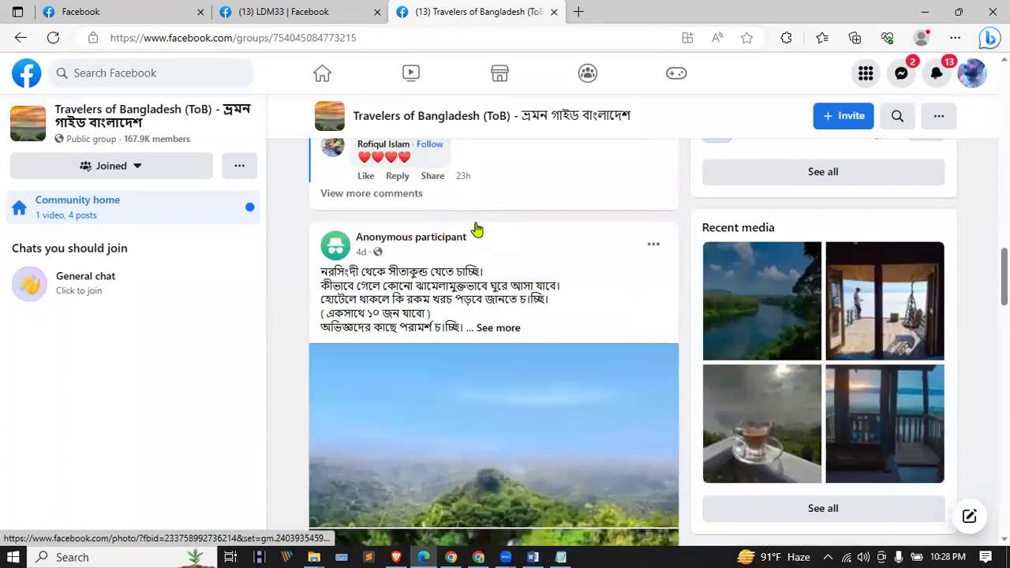
{"action": "scroll", "coordinate": [478, 228], "scroll_direction": "down", "scroll_amount": 1}
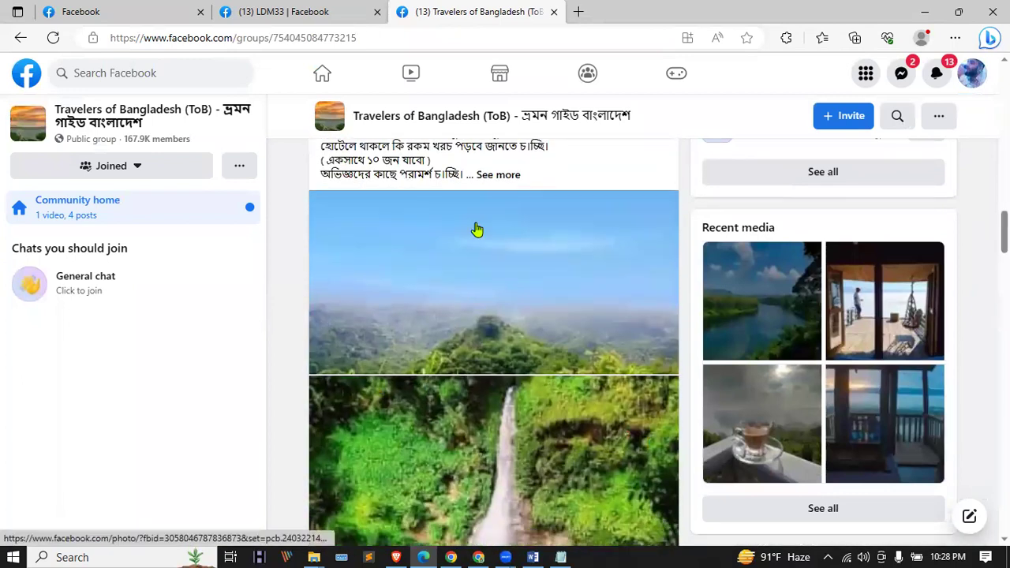
{"action": "scroll", "coordinate": [477, 229], "scroll_direction": "up", "scroll_amount": 1}
{"action": "scroll", "coordinate": [486, 251], "scroll_direction": "down", "scroll_amount": 15}
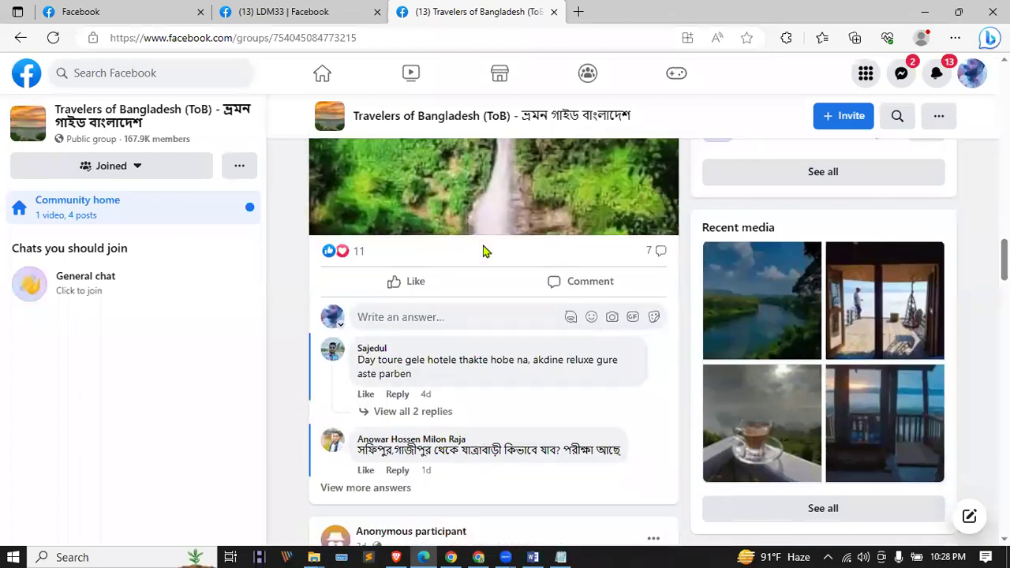
Step: Scroll further through the group's posts, then begin a new search for 'trave'
{"action": "scroll", "coordinate": [486, 251], "scroll_direction": "down", "scroll_amount": 3}
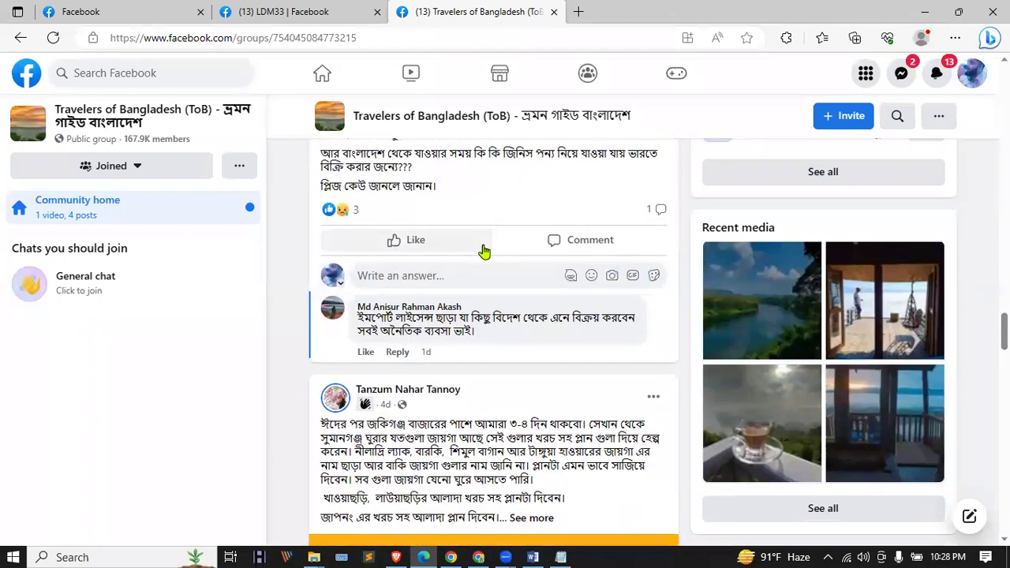
{"action": "scroll", "coordinate": [485, 251], "scroll_direction": "down", "scroll_amount": 8}
{"action": "scroll", "coordinate": [485, 251], "scroll_direction": "down", "scroll_amount": 12}
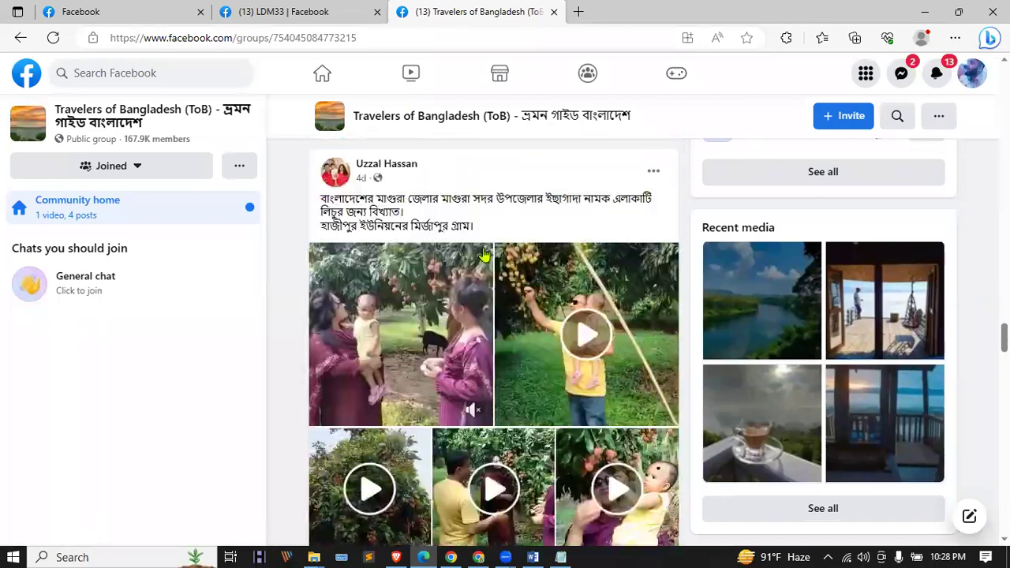
{"action": "scroll", "coordinate": [485, 254], "scroll_direction": "down", "scroll_amount": 13}
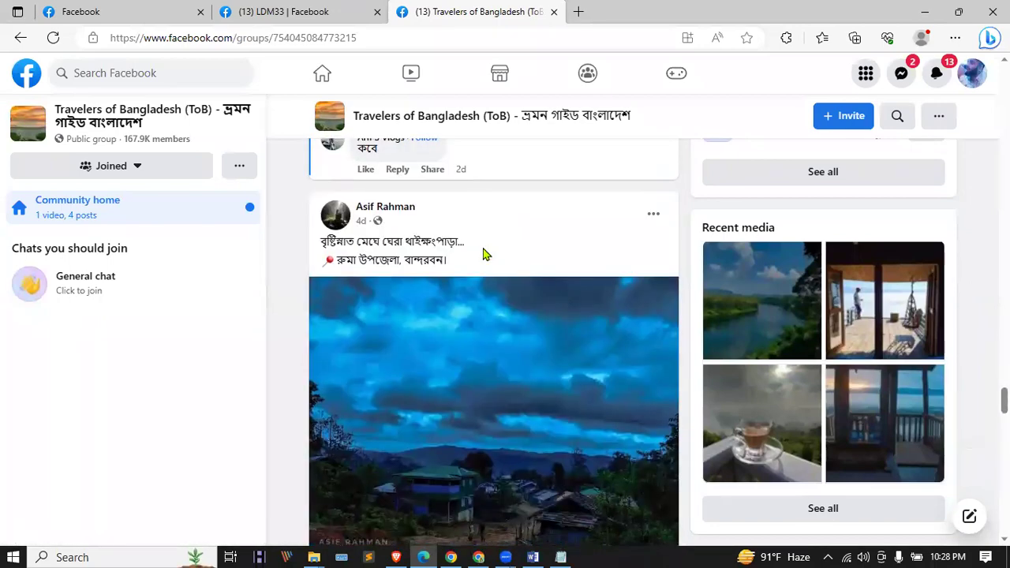
{"action": "scroll", "coordinate": [486, 254], "scroll_direction": "down", "scroll_amount": 13}
{"action": "scroll", "coordinate": [483, 254], "scroll_direction": "down", "scroll_amount": 6}
{"action": "left_click", "coordinate": [115, 71]}
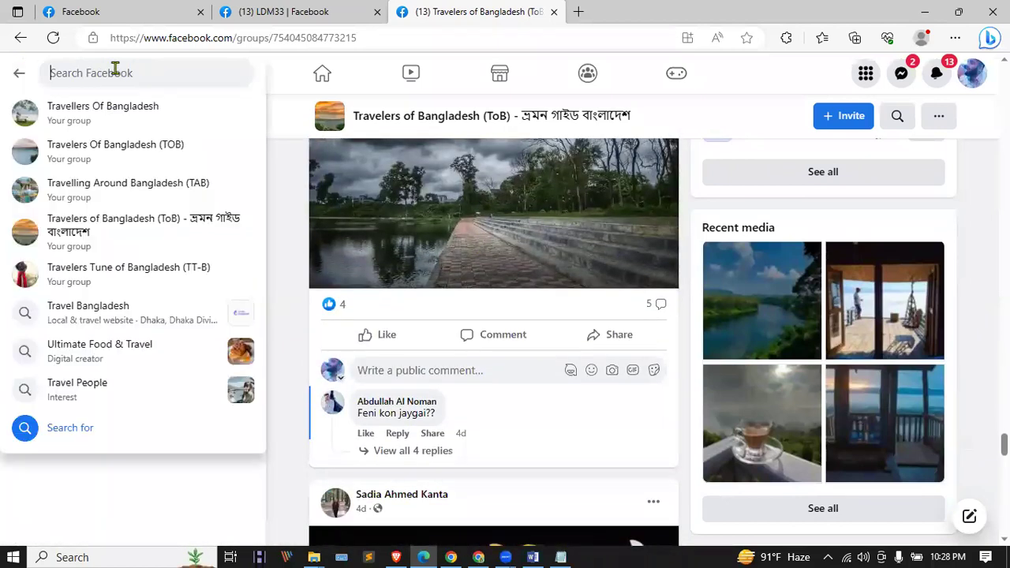
{"action": "type", "text": "trave"}
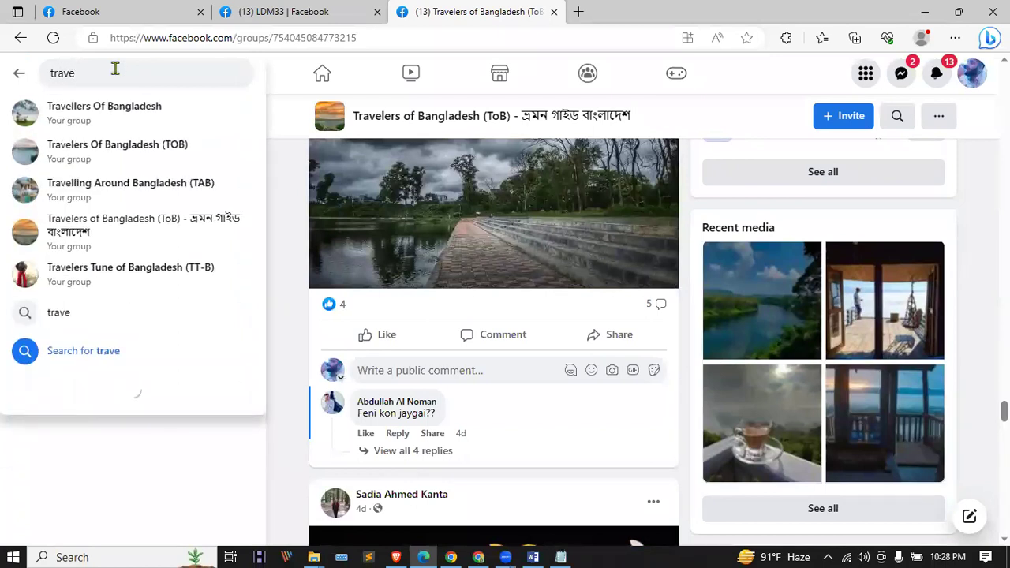
Step: Scroll through the Travellers Of Bangladesh group feed, then switch to the tourist places results window
{"action": "left_click", "coordinate": [117, 105]}
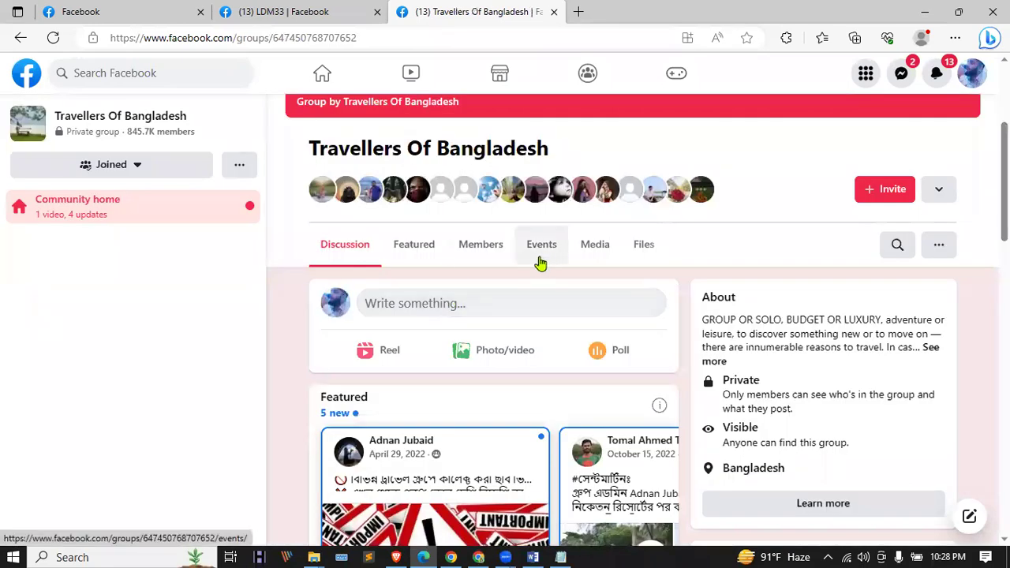
{"action": "scroll", "coordinate": [540, 264], "scroll_direction": "down", "scroll_amount": 7}
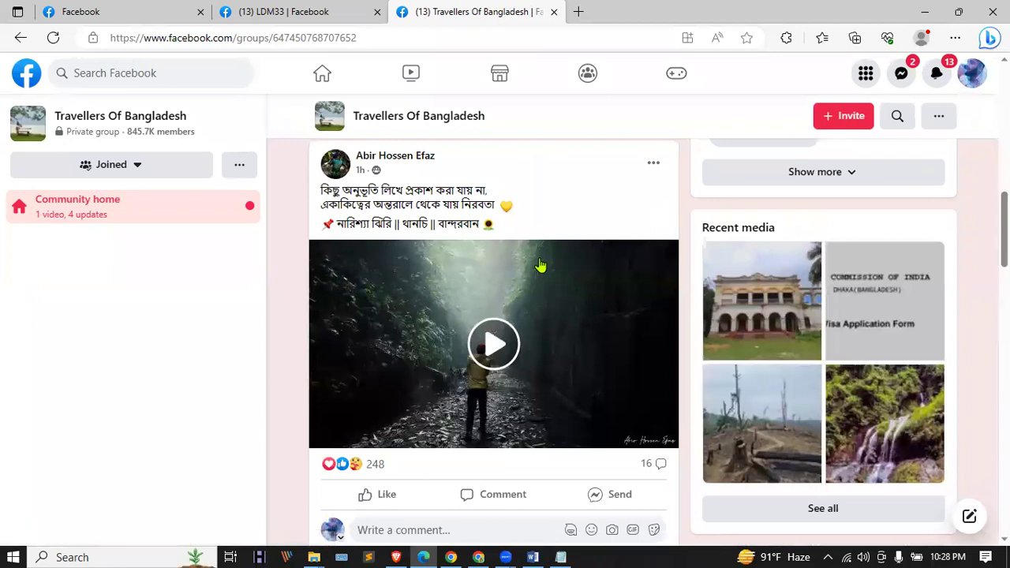
{"action": "scroll", "coordinate": [541, 264], "scroll_direction": "down", "scroll_amount": 10}
{"action": "scroll", "coordinate": [541, 264], "scroll_direction": "down", "scroll_amount": 15}
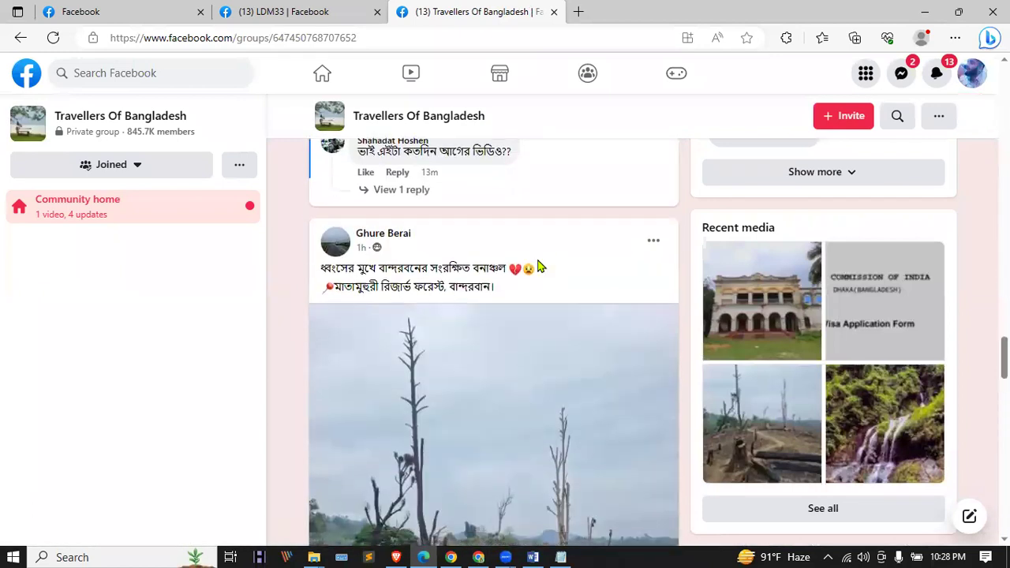
{"action": "scroll", "coordinate": [541, 264], "scroll_direction": "down", "scroll_amount": 15}
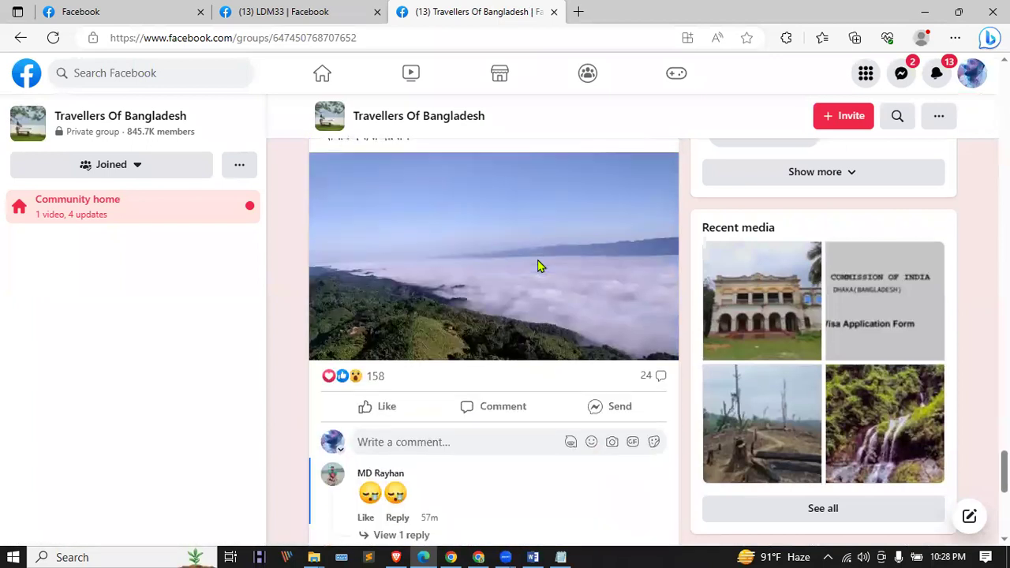
{"action": "scroll", "coordinate": [539, 266], "scroll_direction": "down", "scroll_amount": 10}
{"action": "scroll", "coordinate": [539, 266], "scroll_direction": "down", "scroll_amount": 15}
{"action": "scroll", "coordinate": [517, 343], "scroll_direction": "down", "scroll_amount": 3}
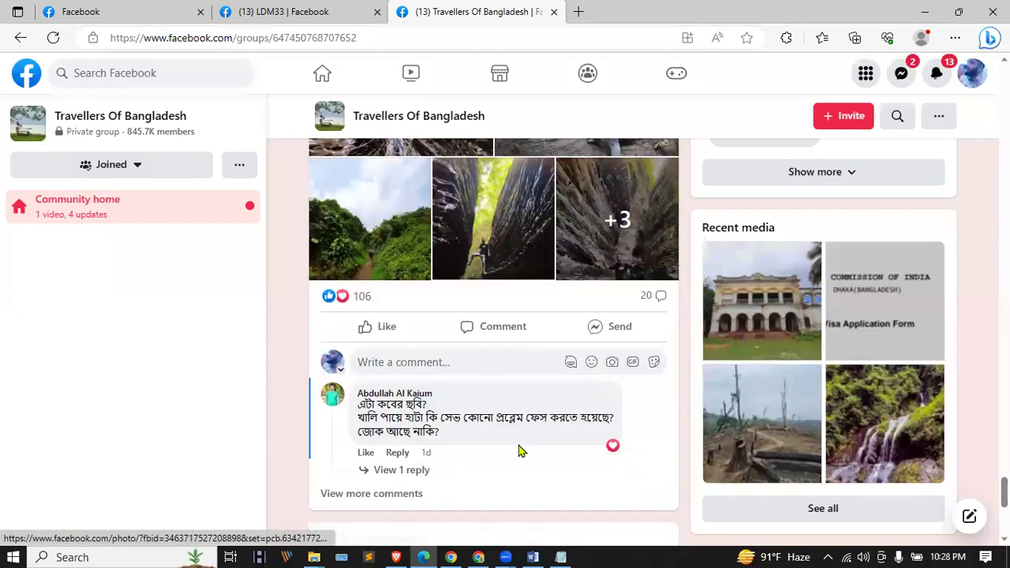
{"action": "left_click", "coordinate": [451, 557]}
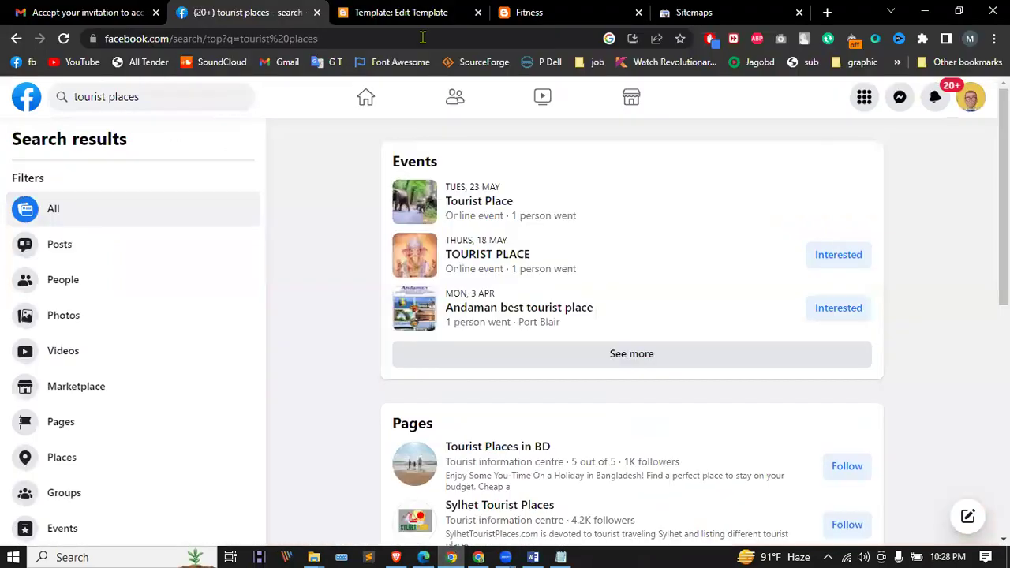
Step: Go from the template code editor back to the Fitness blog's Theme page showing Soho Dark
{"action": "left_click", "coordinate": [828, 12]}
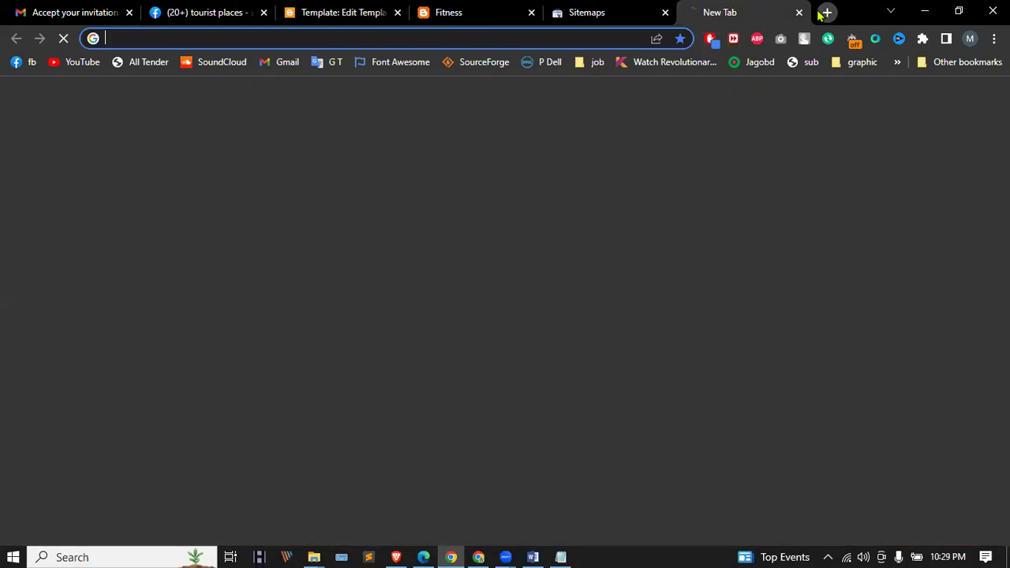
{"action": "left_click", "coordinate": [452, 9]}
{"action": "left_click", "coordinate": [316, 12]}
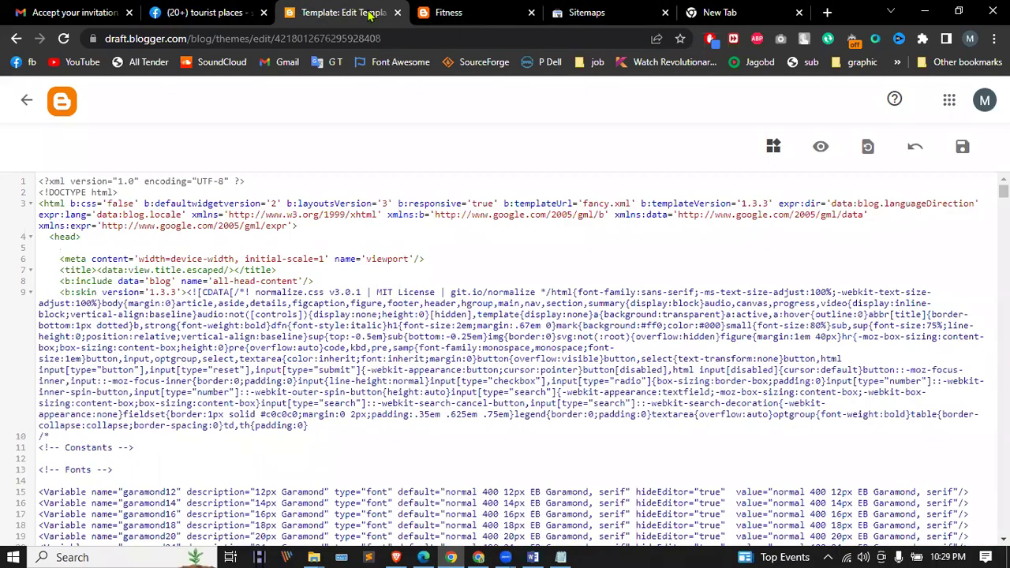
{"action": "left_click", "coordinate": [26, 102]}
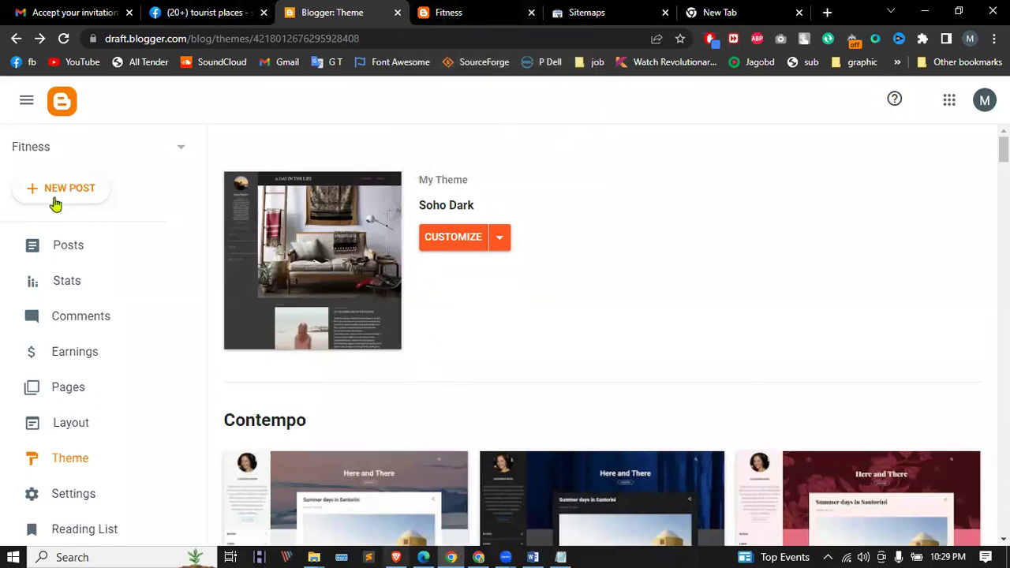
Step: Switch the dashboard to the testc blog and view its public site
{"action": "scroll", "coordinate": [106, 359], "scroll_direction": "down", "scroll_amount": 2}
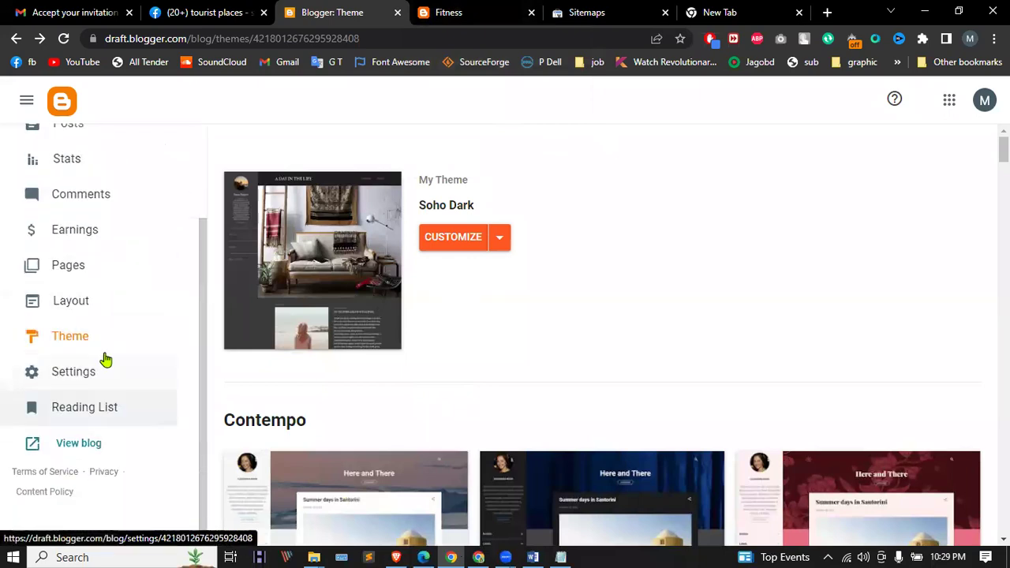
{"action": "scroll", "coordinate": [165, 153], "scroll_direction": "up", "scroll_amount": 2}
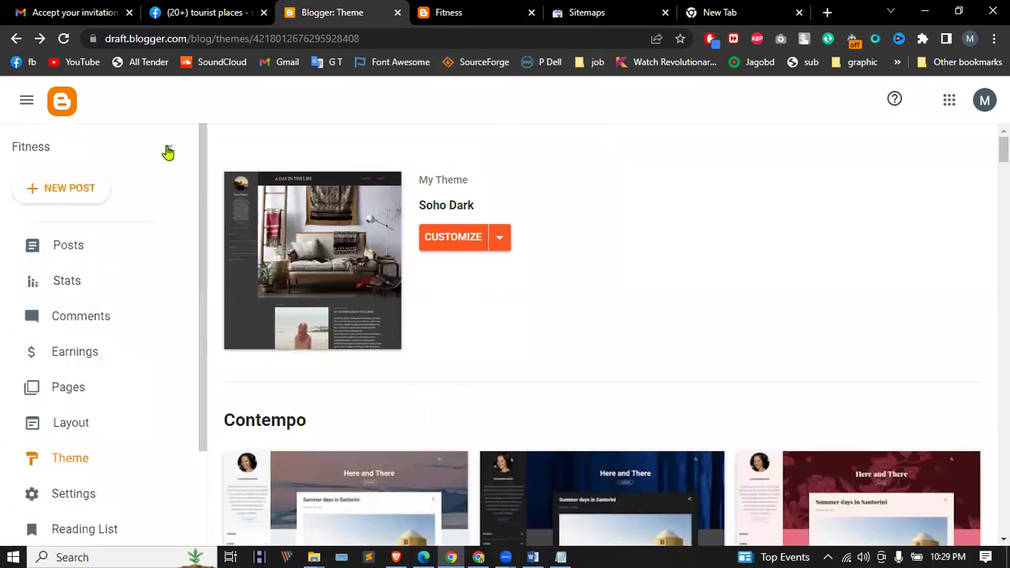
{"action": "left_click", "coordinate": [166, 150]}
{"action": "scroll", "coordinate": [90, 292], "scroll_direction": "down", "scroll_amount": 5}
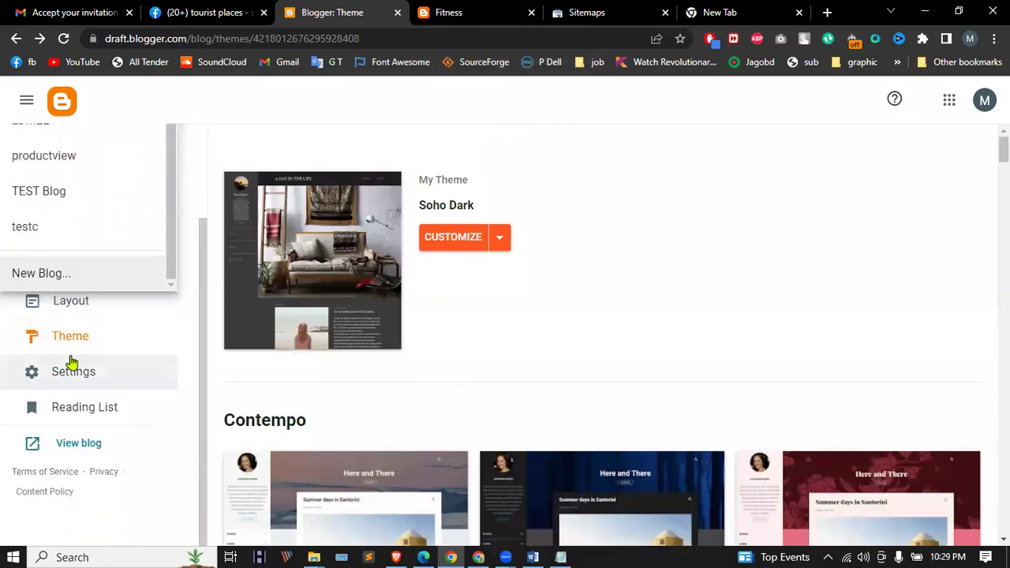
{"action": "scroll", "coordinate": [49, 261], "scroll_direction": "up", "scroll_amount": 2}
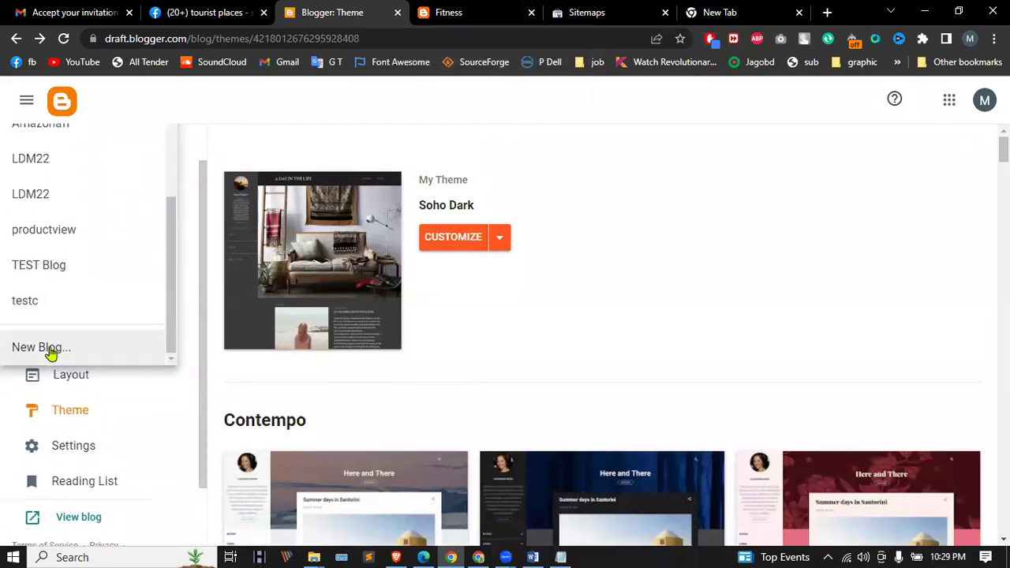
{"action": "scroll", "coordinate": [55, 332], "scroll_direction": "up", "scroll_amount": 5}
{"action": "scroll", "coordinate": [60, 296], "scroll_direction": "down", "scroll_amount": 5}
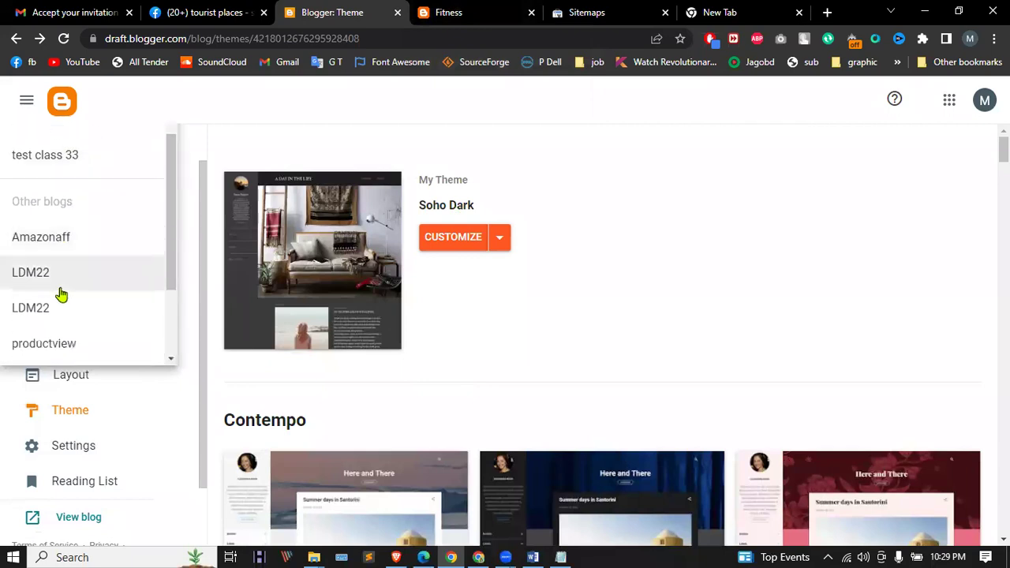
{"action": "scroll", "coordinate": [77, 239], "scroll_direction": "down", "scroll_amount": 2}
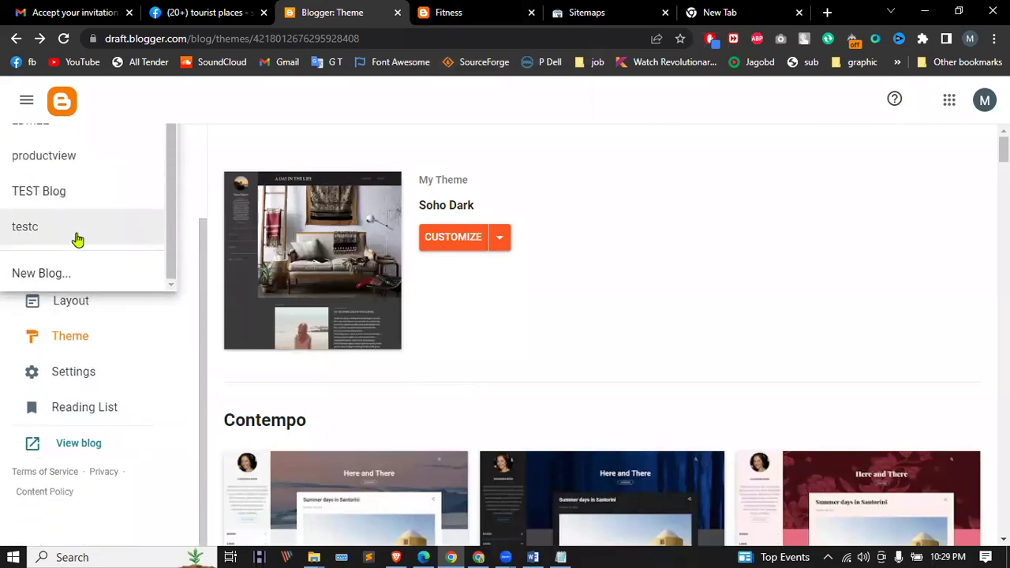
{"action": "left_click", "coordinate": [77, 237]}
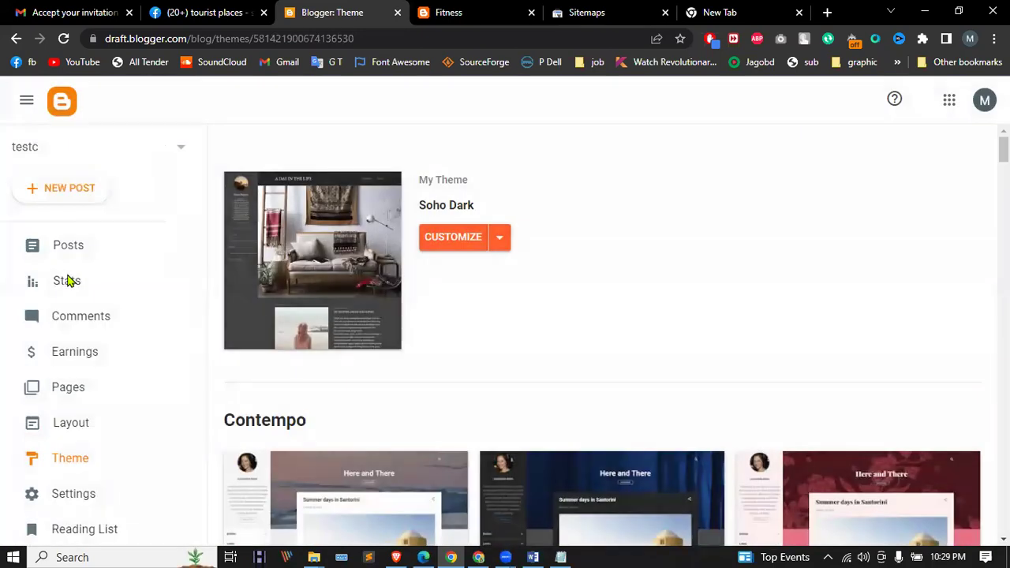
{"action": "scroll", "coordinate": [67, 284], "scroll_direction": "down", "scroll_amount": 3}
{"action": "left_click", "coordinate": [78, 443]}
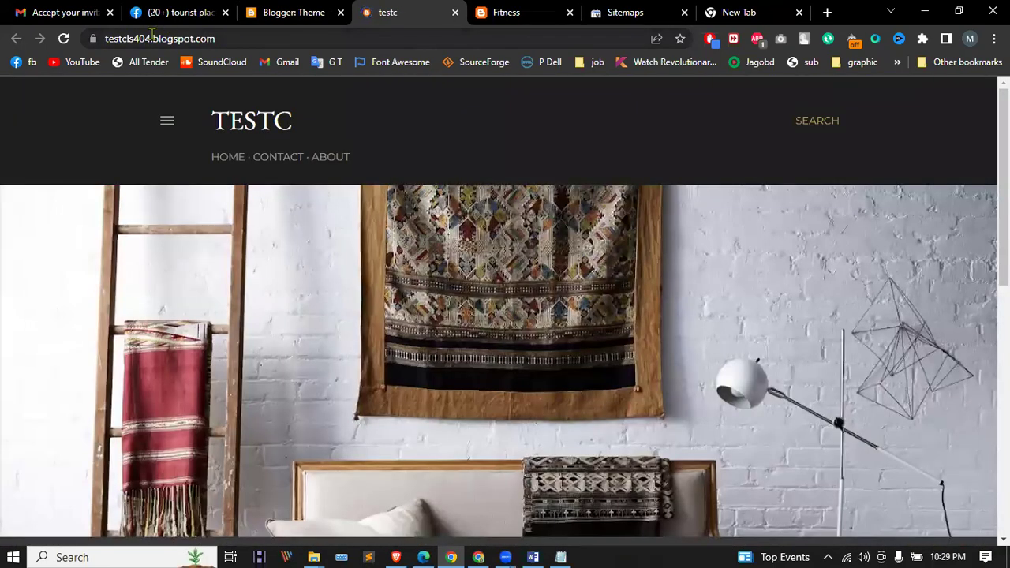
Step: Switch the dashboard to TEST Blog and view its public site
{"action": "left_click", "coordinate": [296, 13]}
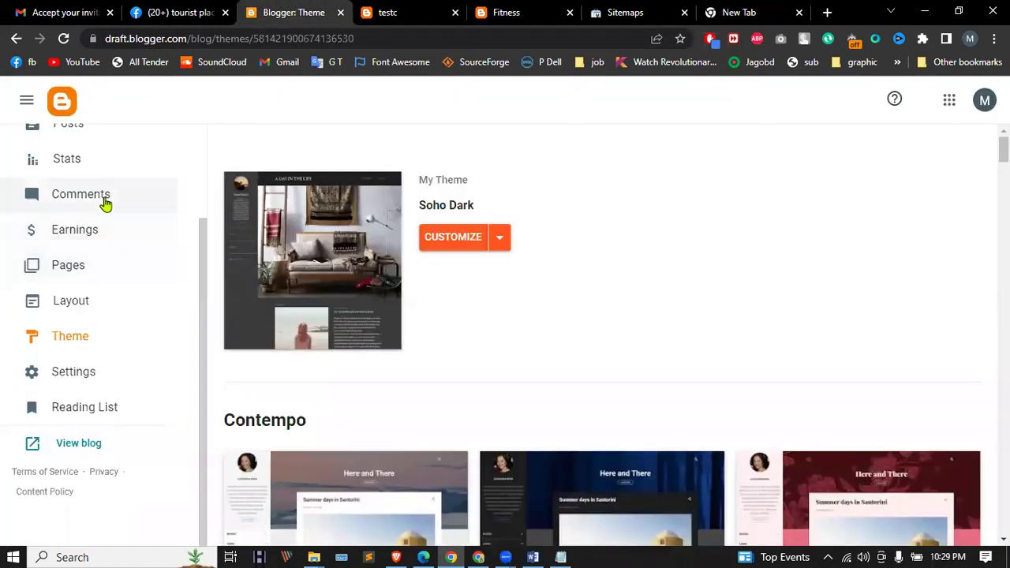
{"action": "scroll", "coordinate": [106, 206], "scroll_direction": "up", "scroll_amount": 3}
{"action": "left_click", "coordinate": [131, 142]}
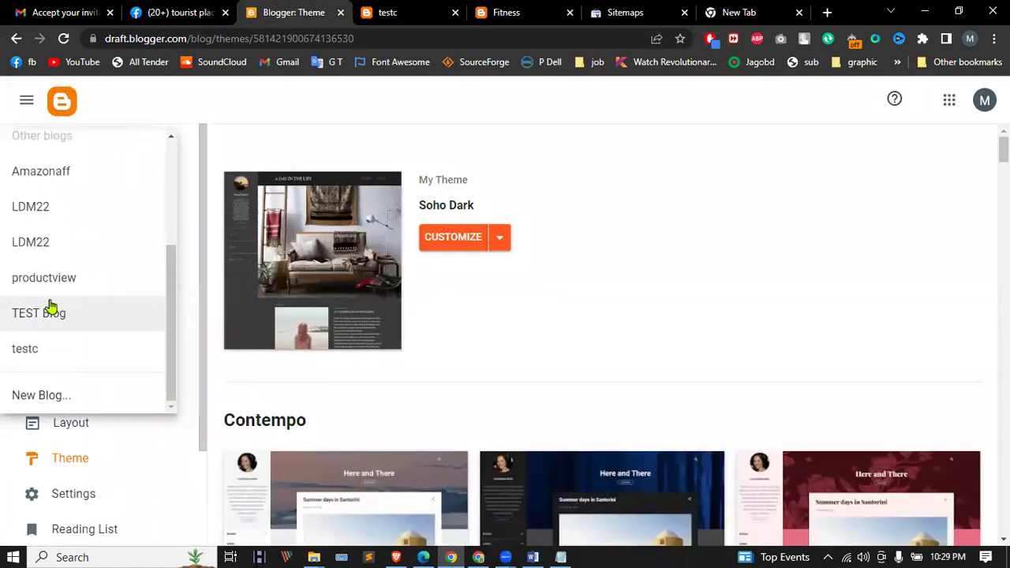
{"action": "left_click", "coordinate": [50, 308]}
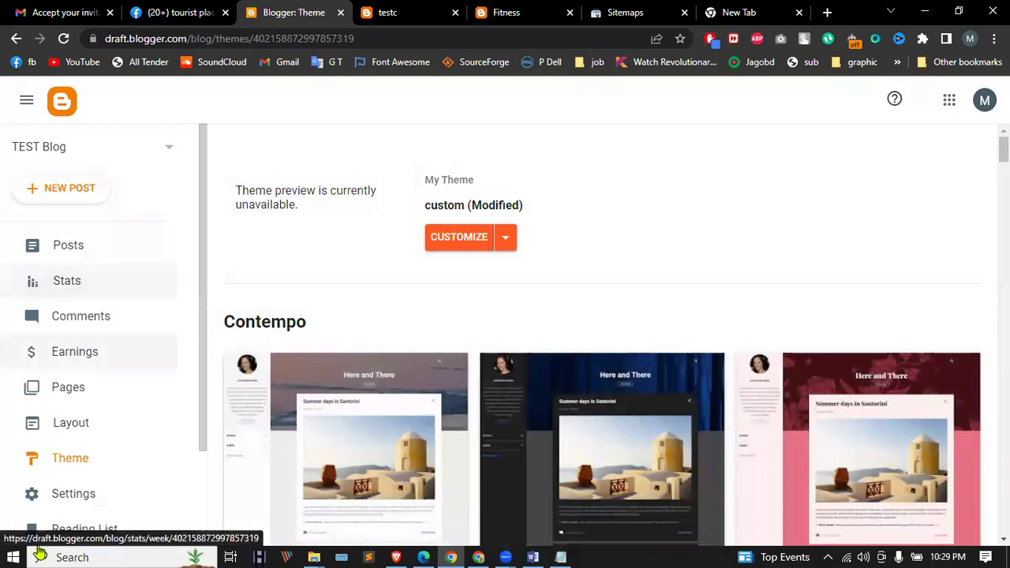
{"action": "scroll", "coordinate": [94, 469], "scroll_direction": "down", "scroll_amount": 3}
{"action": "left_click", "coordinate": [88, 447]}
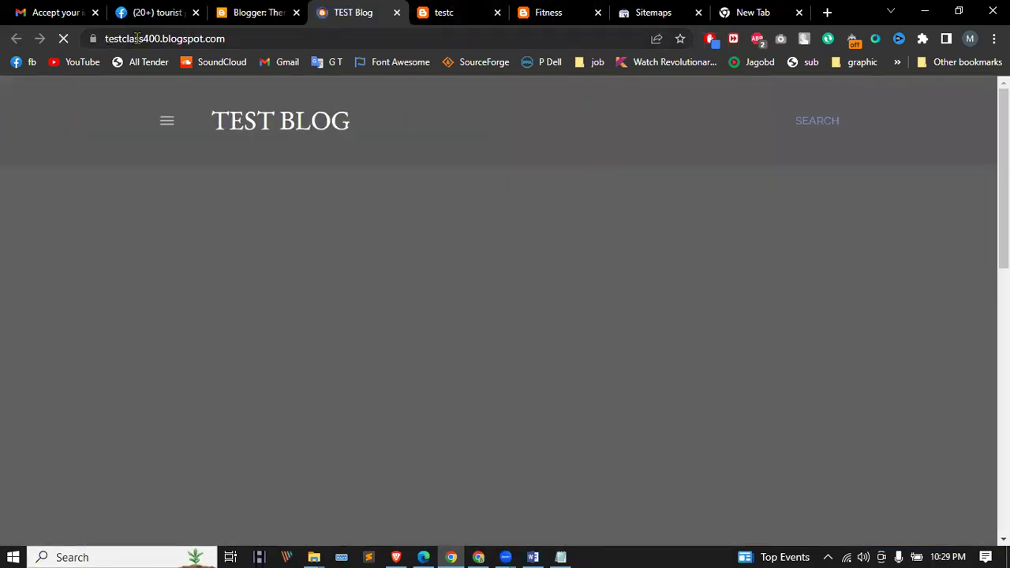
Step: Compare the testc, TEST Blog and Fitness blog tabs, then return to the TEST Blog dashboard
{"action": "left_click", "coordinate": [445, 7]}
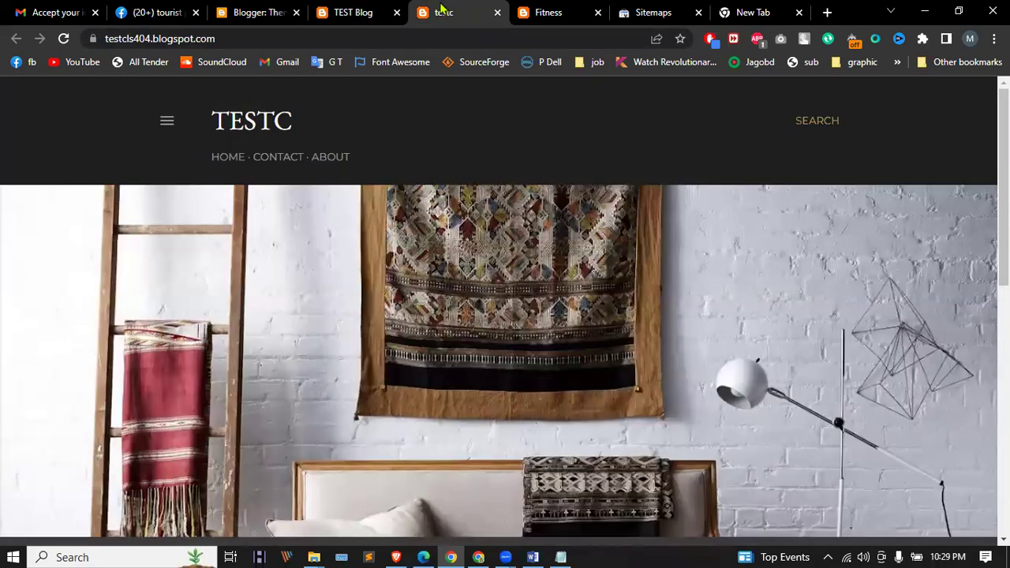
{"action": "left_click", "coordinate": [392, 8]}
{"action": "left_click", "coordinate": [548, 12]}
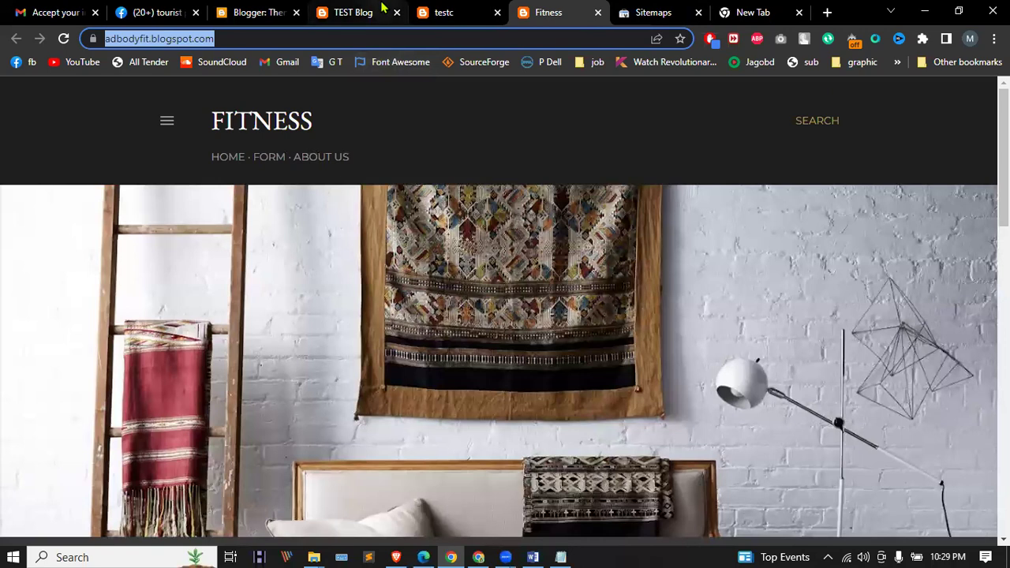
{"action": "left_click", "coordinate": [253, 12]}
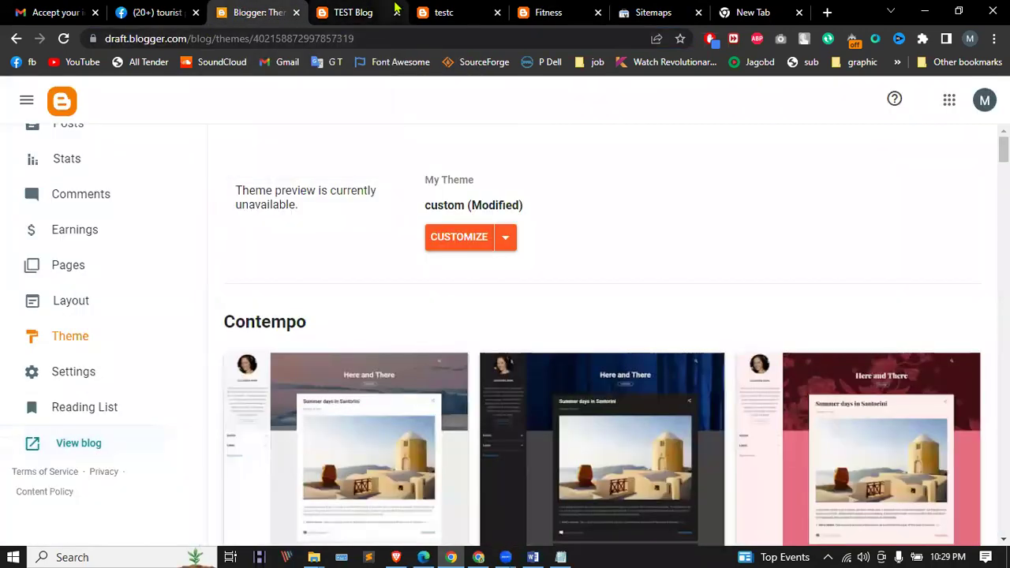
{"action": "left_click", "coordinate": [368, 8]}
{"action": "left_click", "coordinate": [434, 8]}
{"action": "key", "text": "ctrl+Tab"}
{"action": "left_click", "coordinate": [253, 12]}
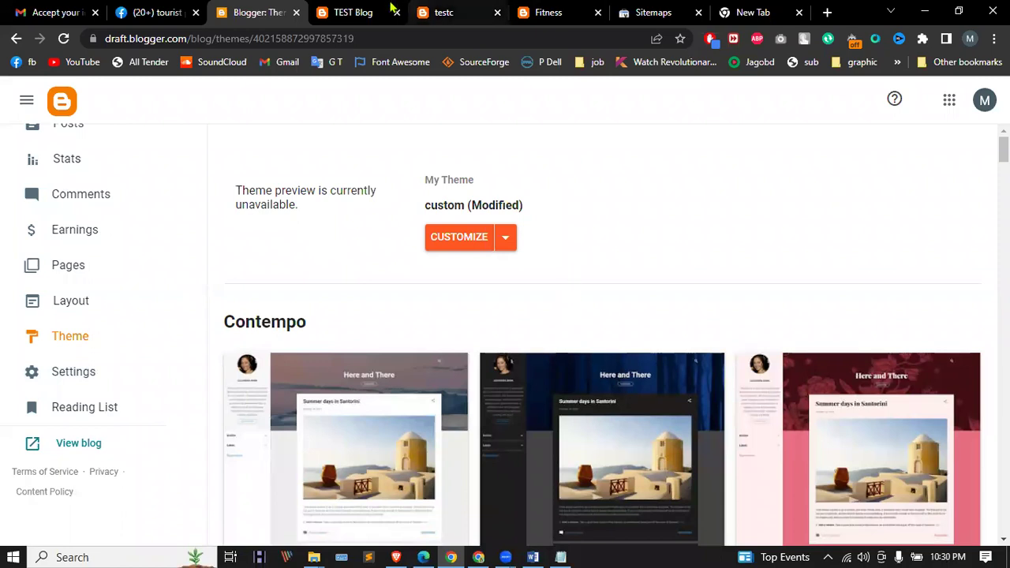
{"action": "scroll", "coordinate": [108, 228], "scroll_direction": "up", "scroll_amount": 2}
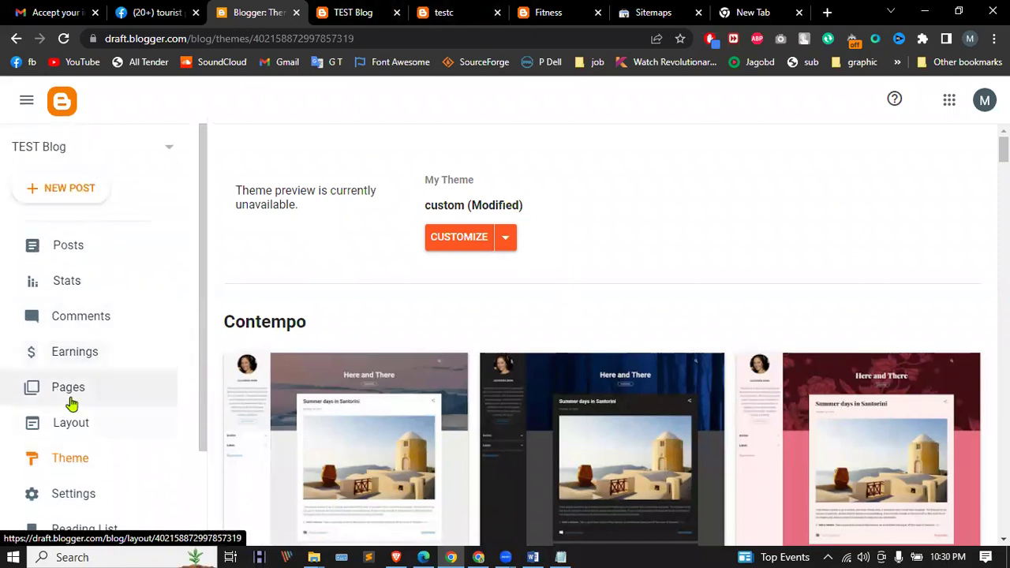
{"action": "left_click", "coordinate": [122, 162]}
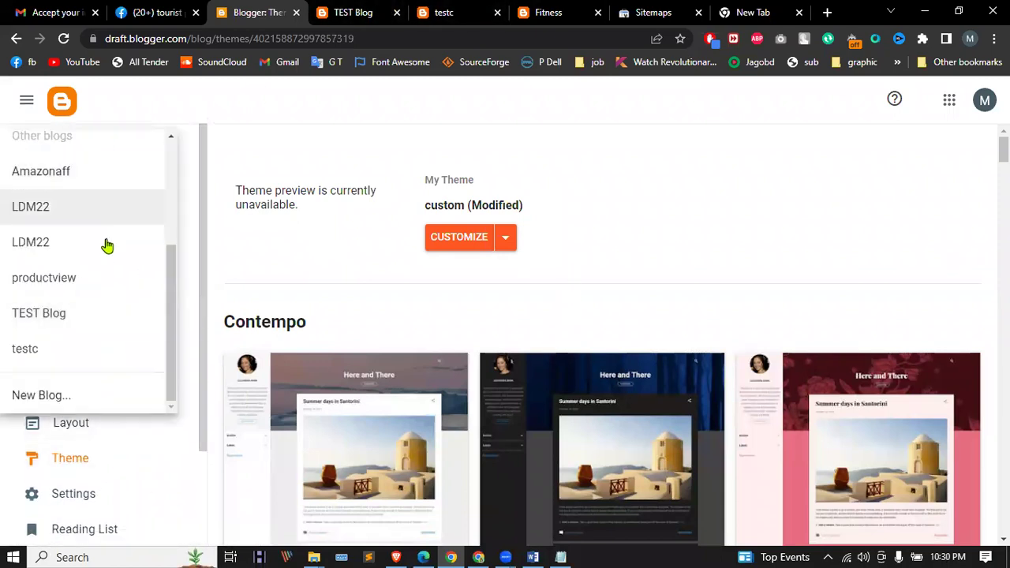
{"action": "left_click", "coordinate": [227, 253]}
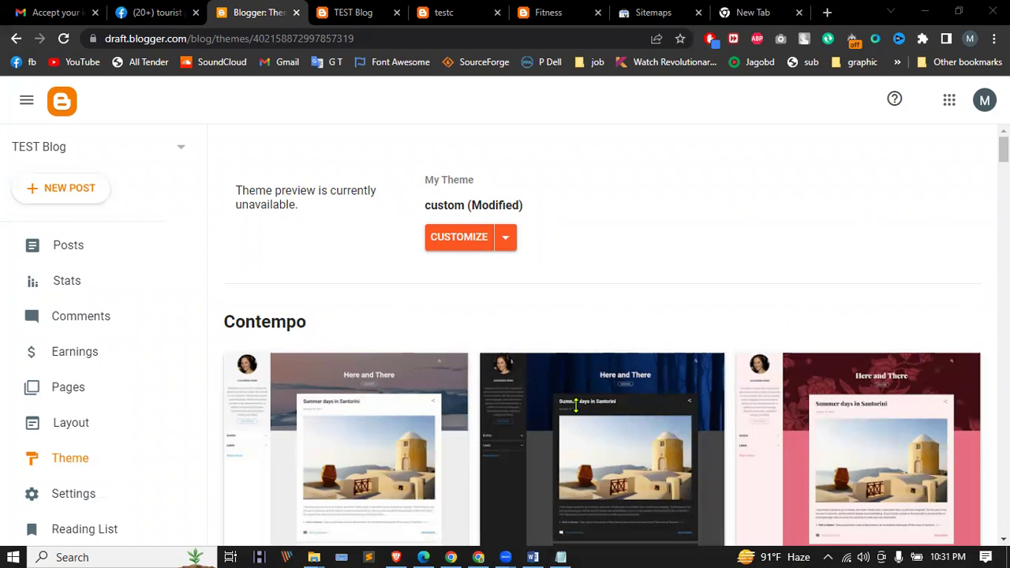
{"action": "left_click", "coordinate": [828, 13]}
{"action": "key", "text": "BackSpace"}
{"action": "key", "text": "BackSpace"}
{"action": "key", "text": "BackSpace"}
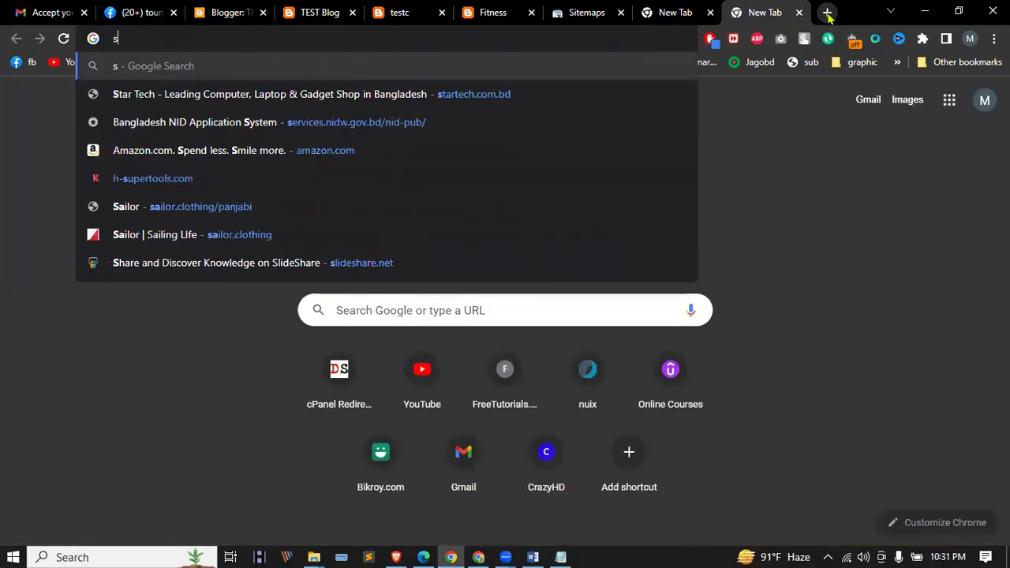
{"action": "type", "text": "samsun"}
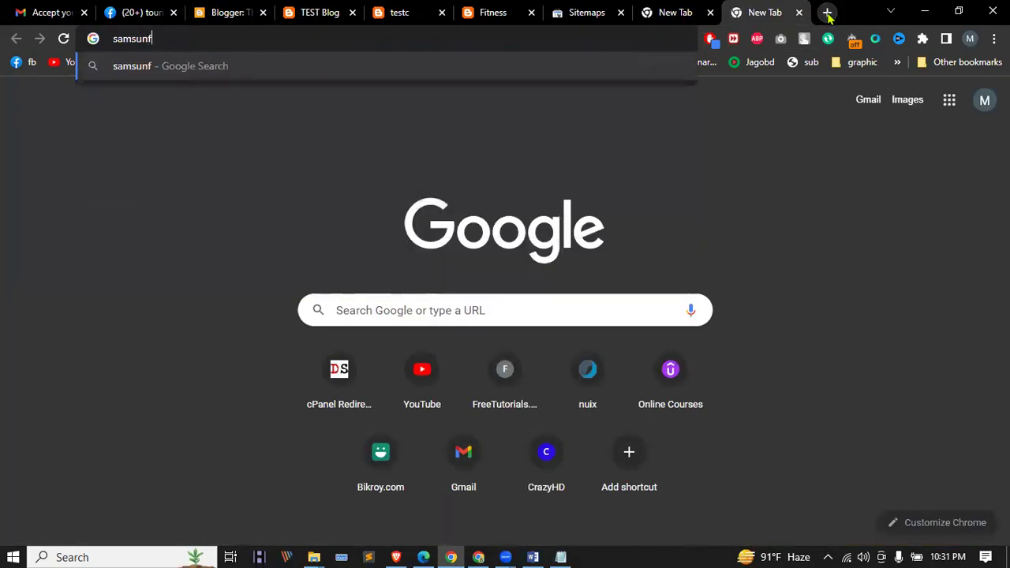
{"action": "type", "text": "h"}
{"action": "key", "text": "BackSpace"}
{"action": "type", "text": "g"}
{"action": "key", "text": "Return"}
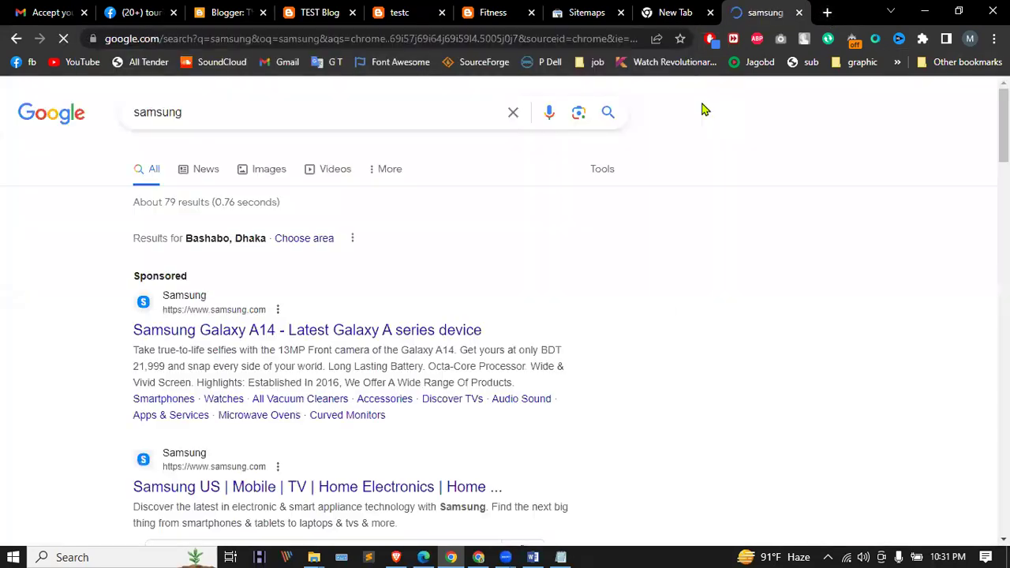
{"action": "left_click", "coordinate": [257, 332]}
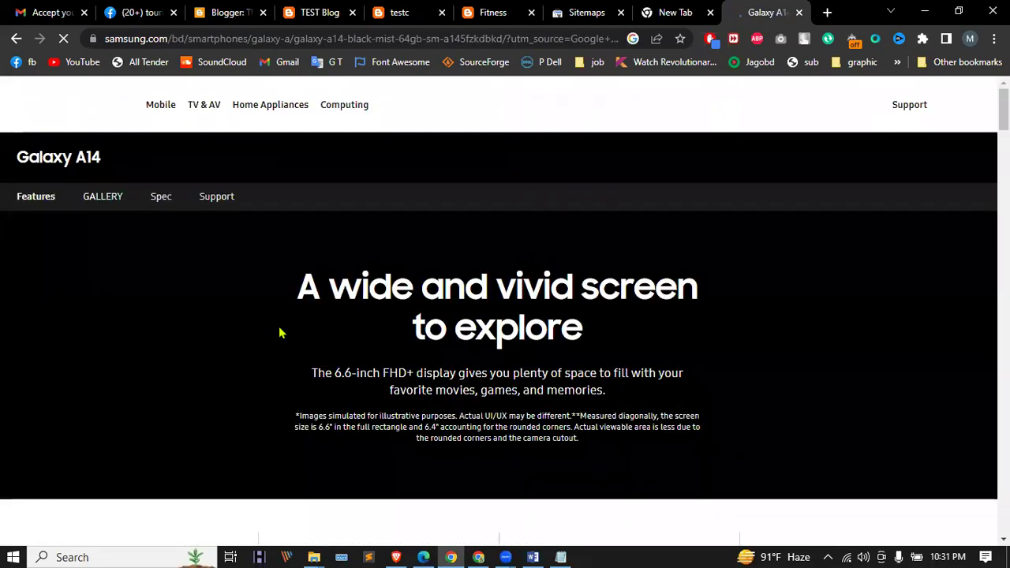
{"action": "scroll", "coordinate": [673, 289], "scroll_direction": "down", "scroll_amount": 5}
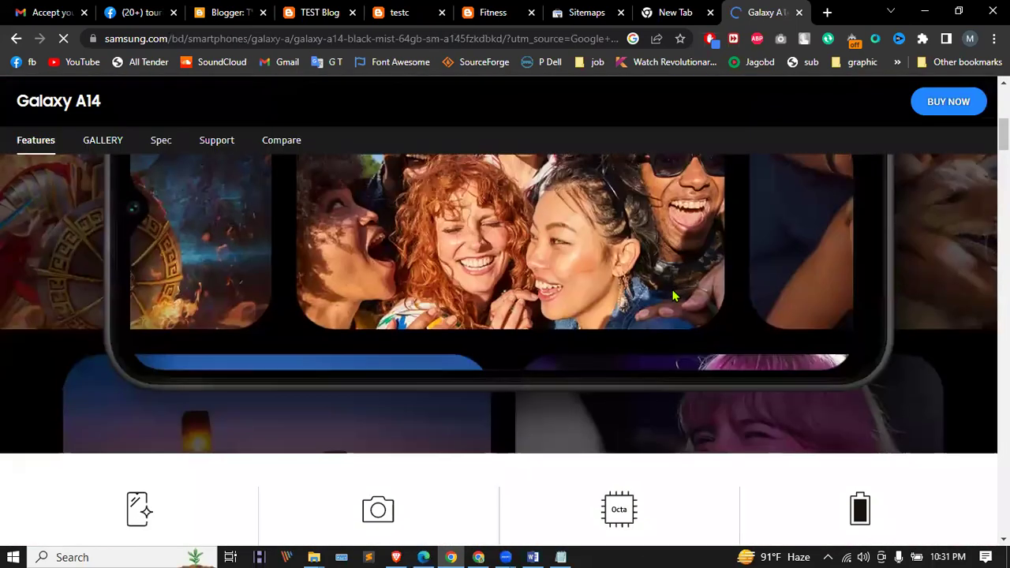
{"action": "scroll", "coordinate": [673, 289], "scroll_direction": "up", "scroll_amount": 5}
{"action": "left_click_drag", "start_coordinate": [313, 293], "coordinate": [668, 429]}
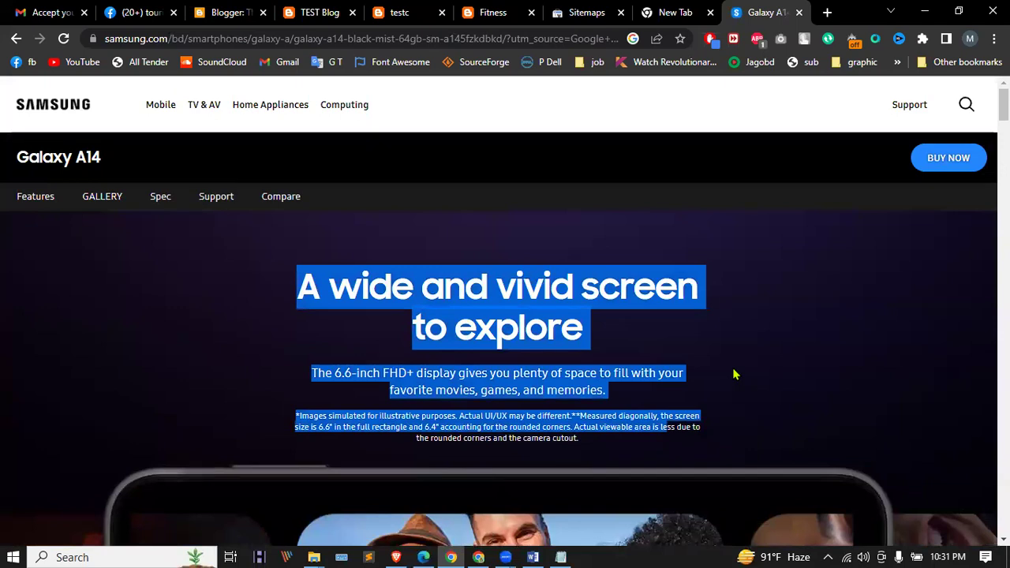
{"action": "scroll", "coordinate": [735, 378], "scroll_direction": "down", "scroll_amount": 2}
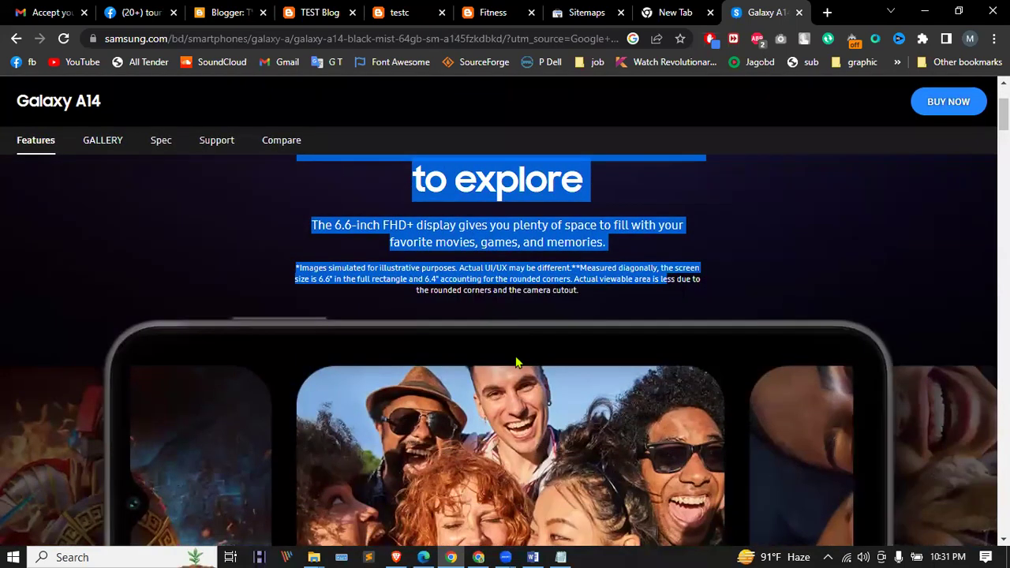
{"action": "scroll", "coordinate": [529, 304], "scroll_direction": "down", "scroll_amount": 3}
{"action": "scroll", "coordinate": [529, 298], "scroll_direction": "down", "scroll_amount": 1}
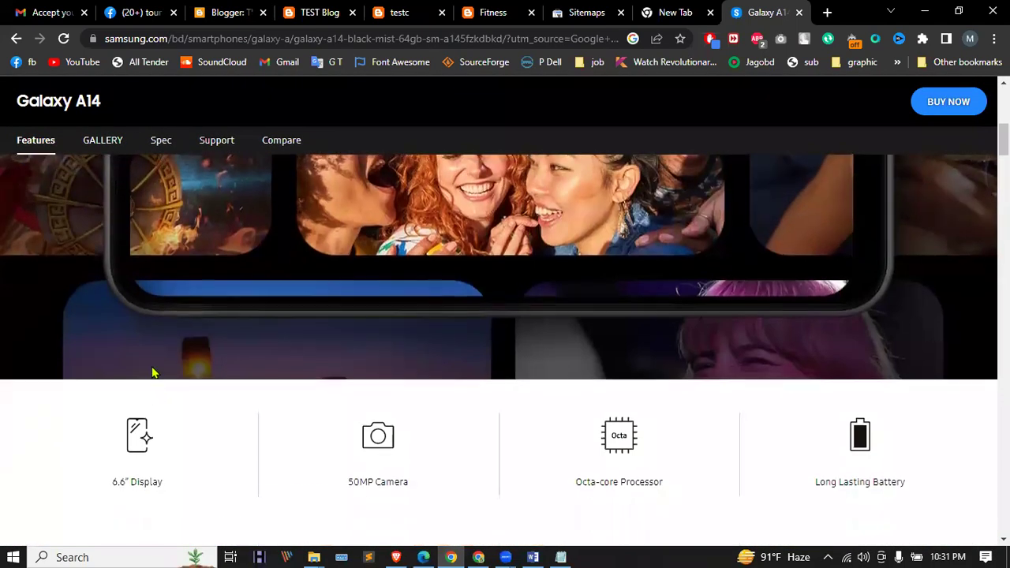
{"action": "scroll", "coordinate": [729, 387], "scroll_direction": "down", "scroll_amount": 2}
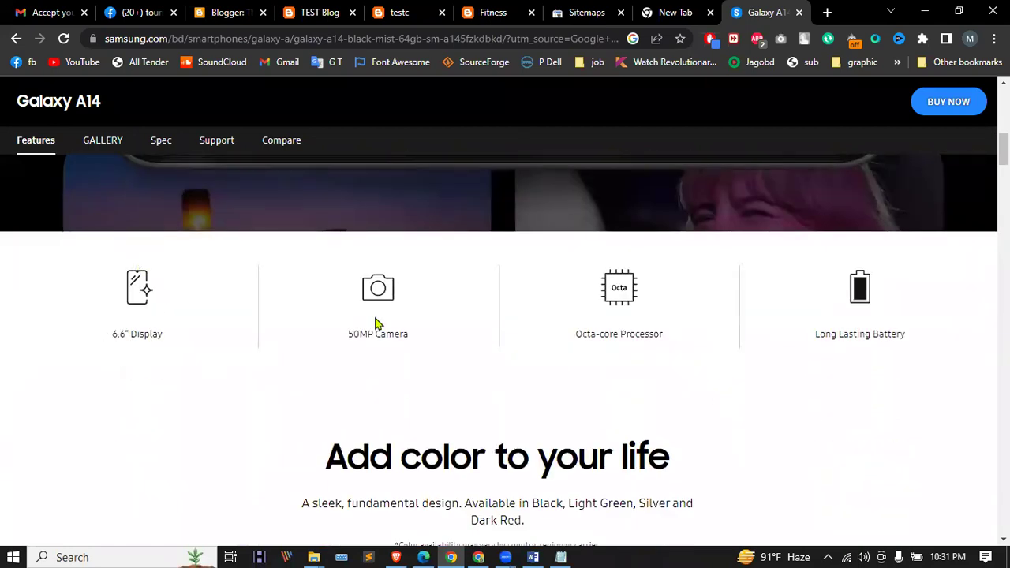
{"action": "scroll", "coordinate": [299, 311], "scroll_direction": "up", "scroll_amount": 8}
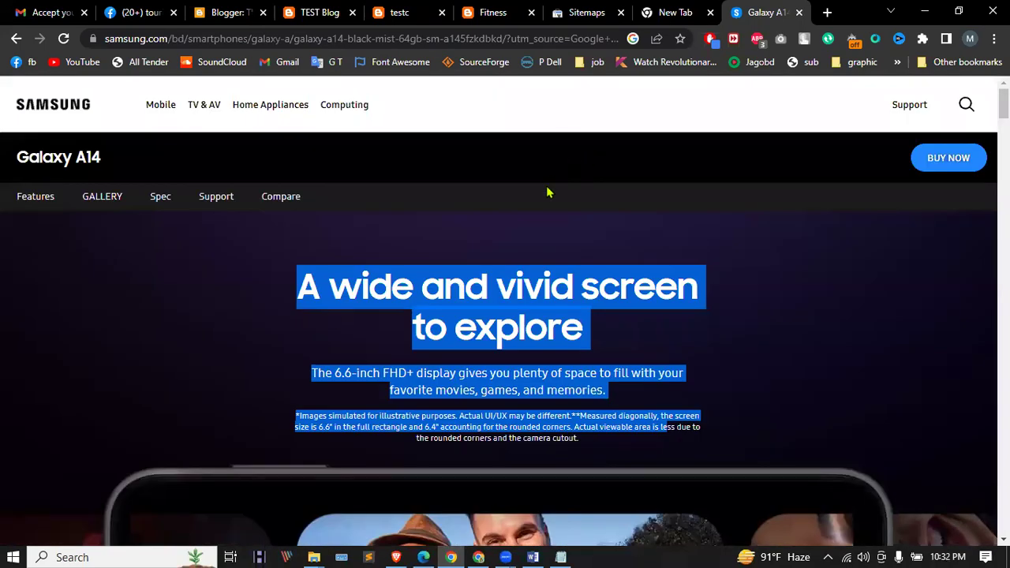
{"action": "left_click", "coordinate": [530, 392]}
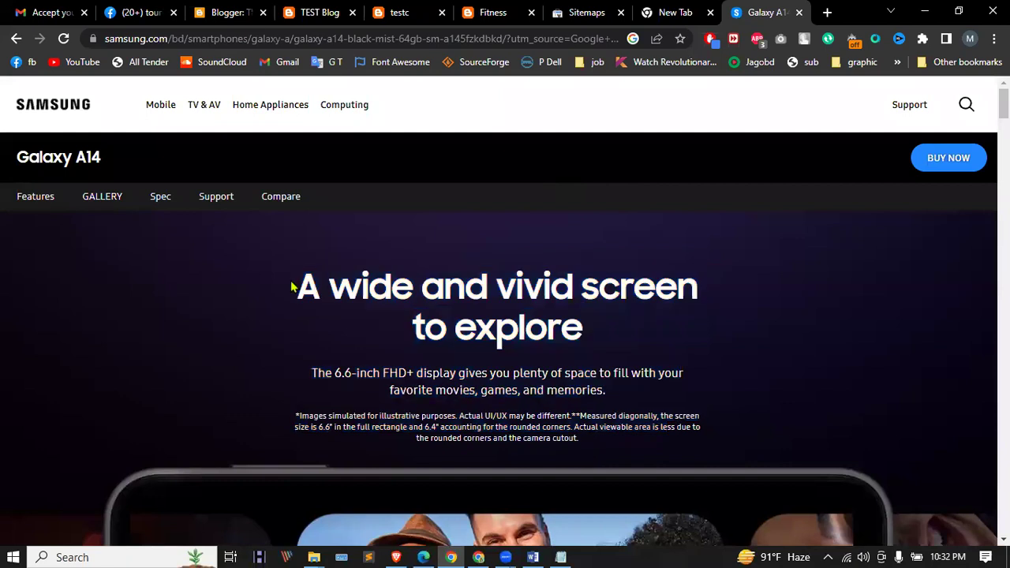
{"action": "left_click_drag", "start_coordinate": [302, 283], "coordinate": [600, 439]}
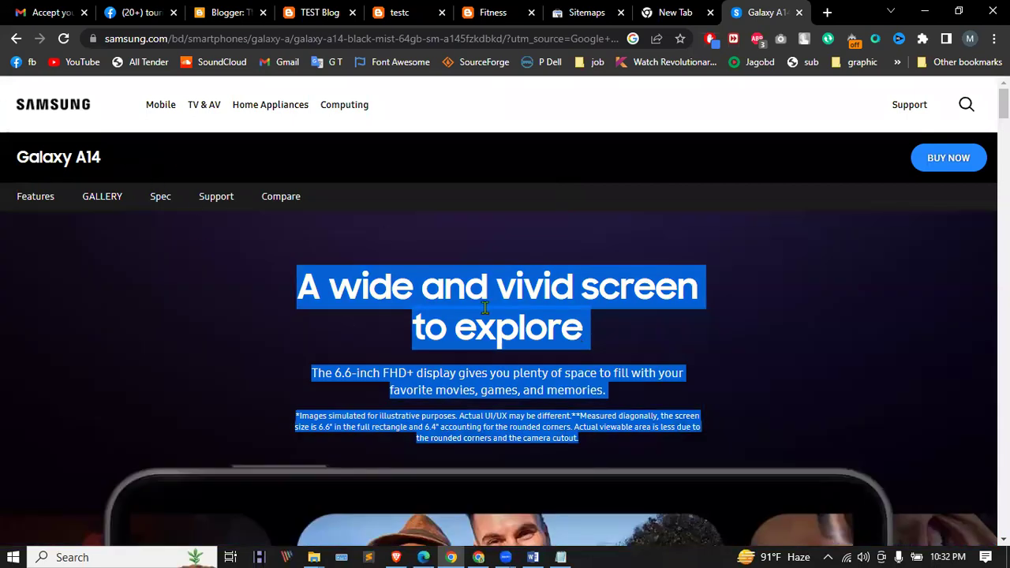
{"action": "left_click", "coordinate": [499, 286]}
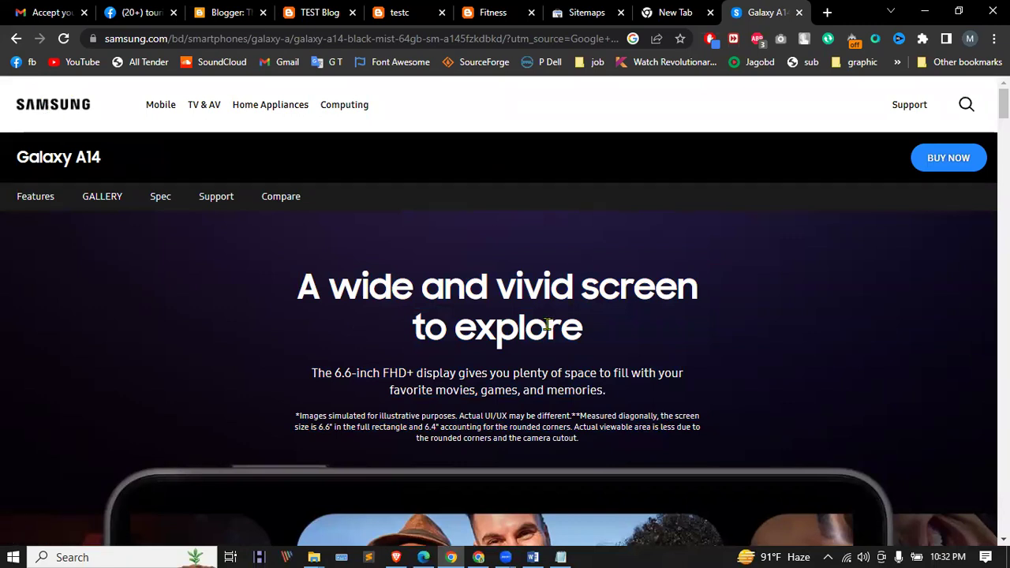
{"action": "scroll", "coordinate": [547, 325], "scroll_direction": "down", "scroll_amount": 1}
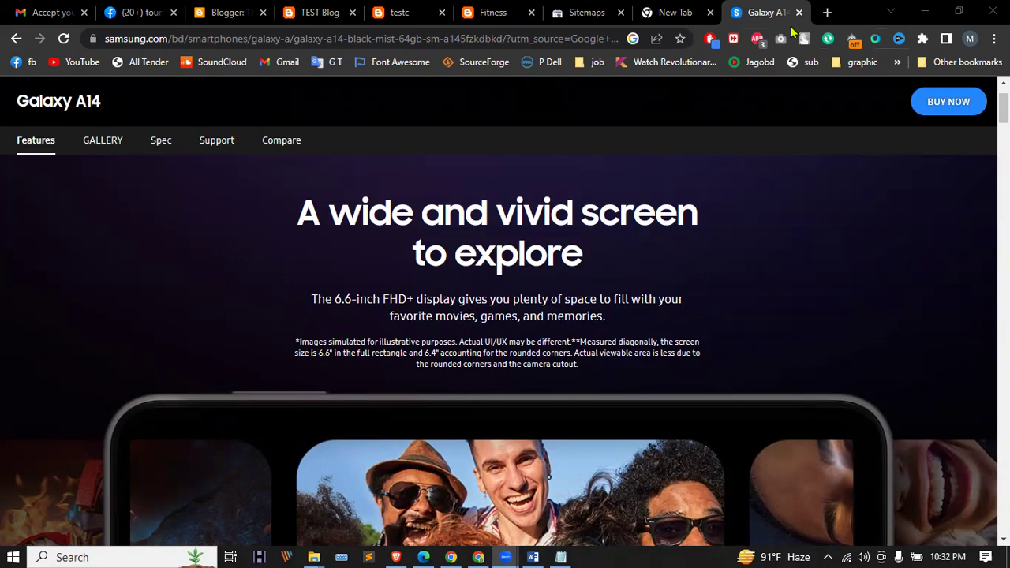
Step: Start a new Blogger post and place the caret in its body
{"action": "left_click", "coordinate": [336, 12]}
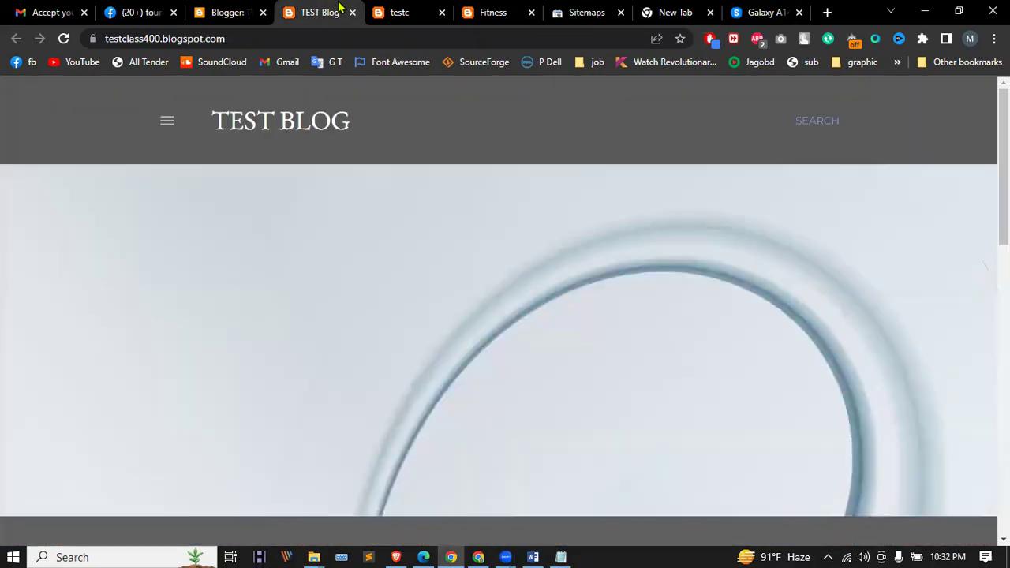
{"action": "left_click", "coordinate": [243, 7]}
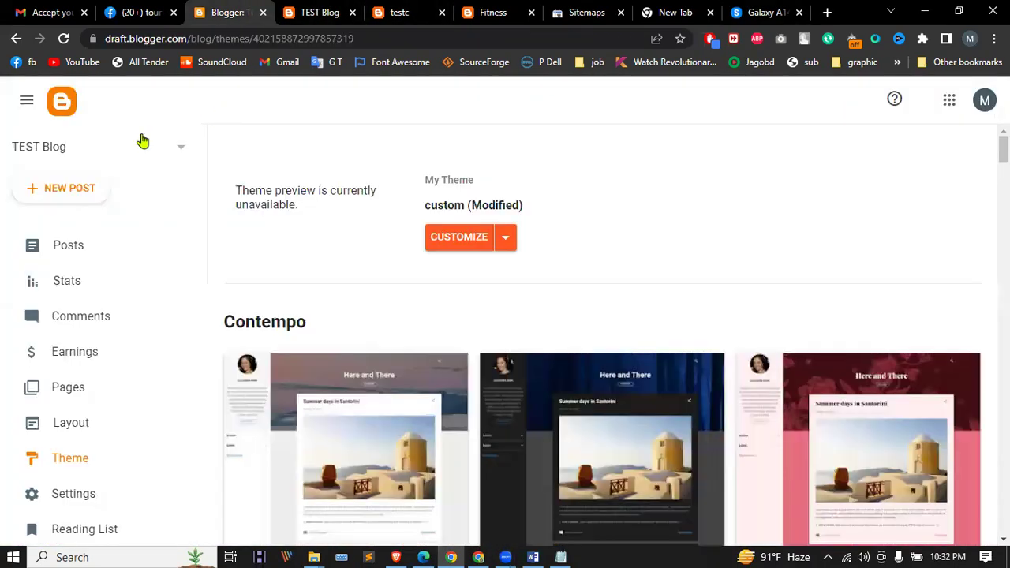
{"action": "left_click", "coordinate": [61, 192]}
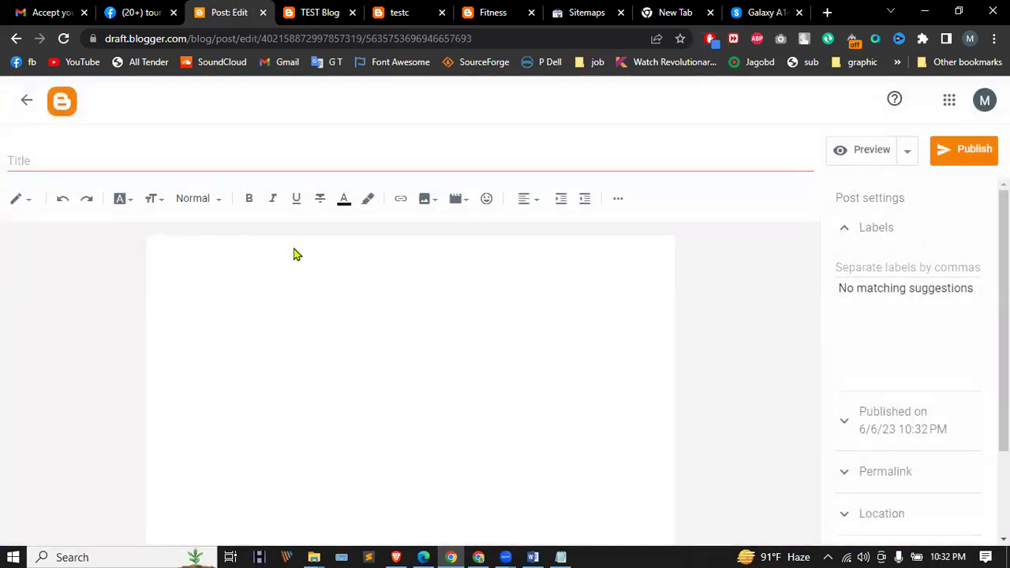
{"action": "left_click", "coordinate": [295, 249]}
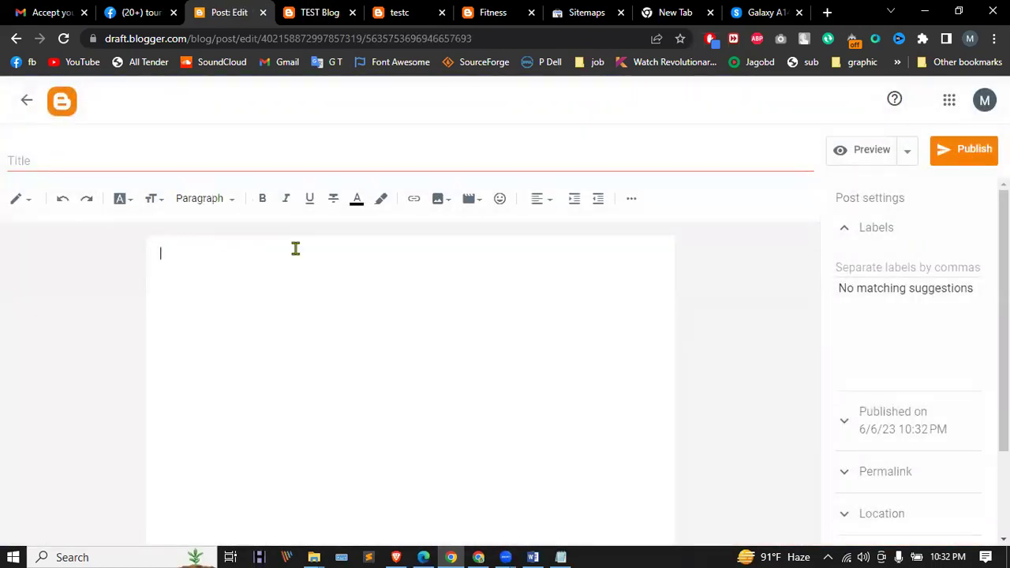
{"action": "left_click", "coordinate": [442, 199]}
{"action": "left_click", "coordinate": [478, 199]}
{"action": "left_click", "coordinate": [478, 200]}
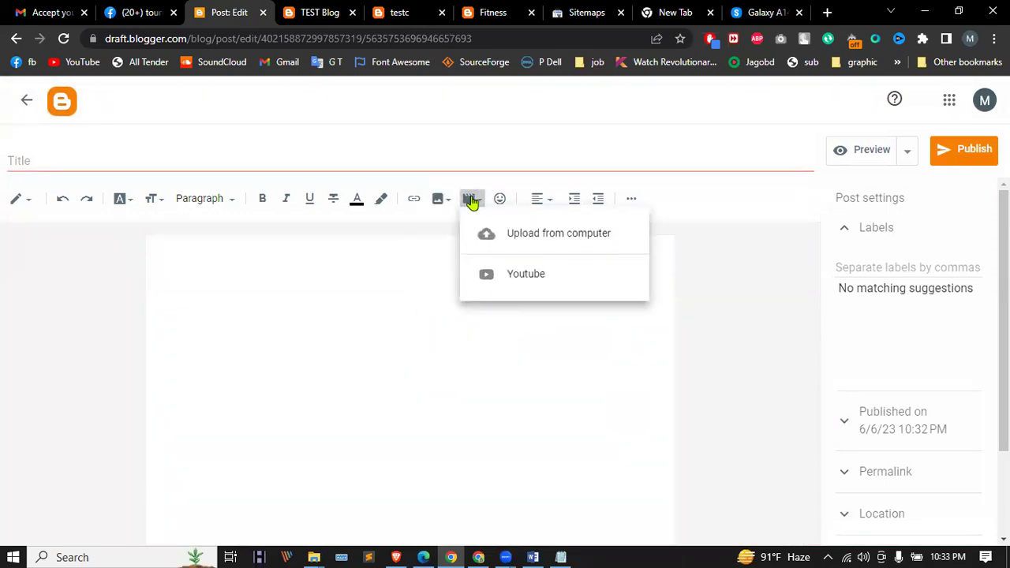
{"action": "left_click", "coordinate": [532, 279]}
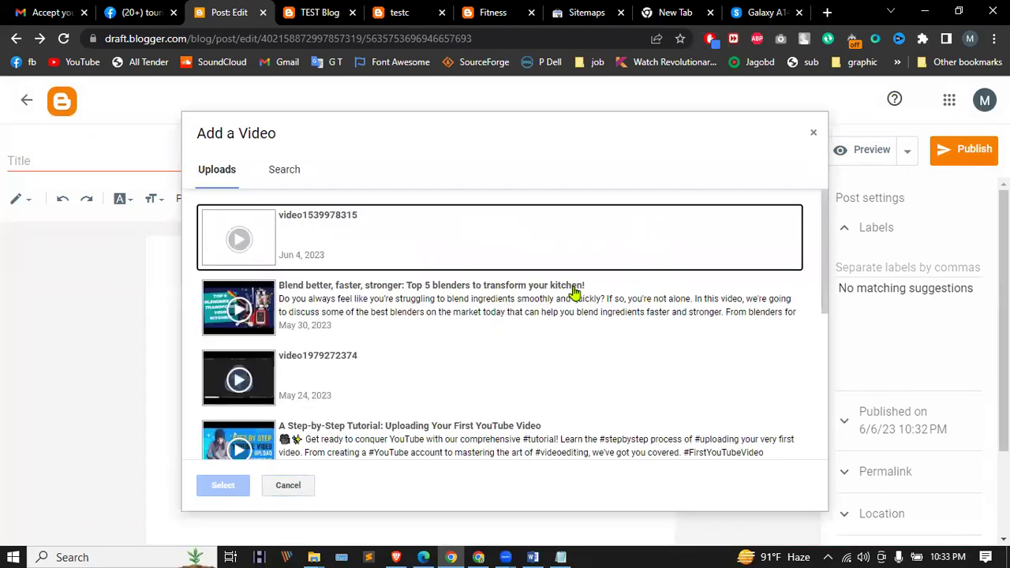
{"action": "left_click", "coordinate": [411, 244]}
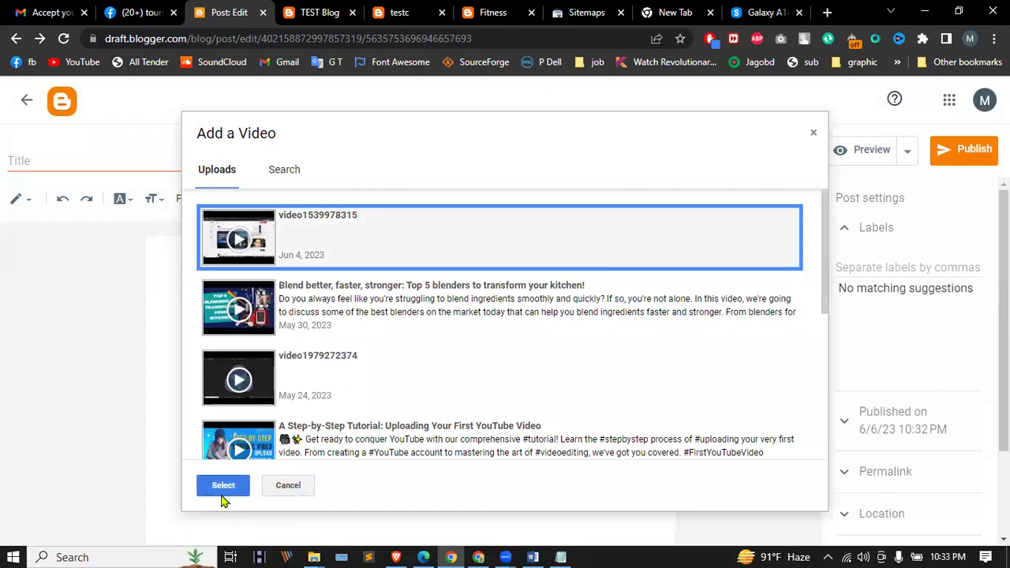
{"action": "left_click", "coordinate": [222, 488]}
Step: Preview the untitled post with its embedded video, scroll through it, and return to the editor
{"action": "left_click", "coordinate": [227, 350]}
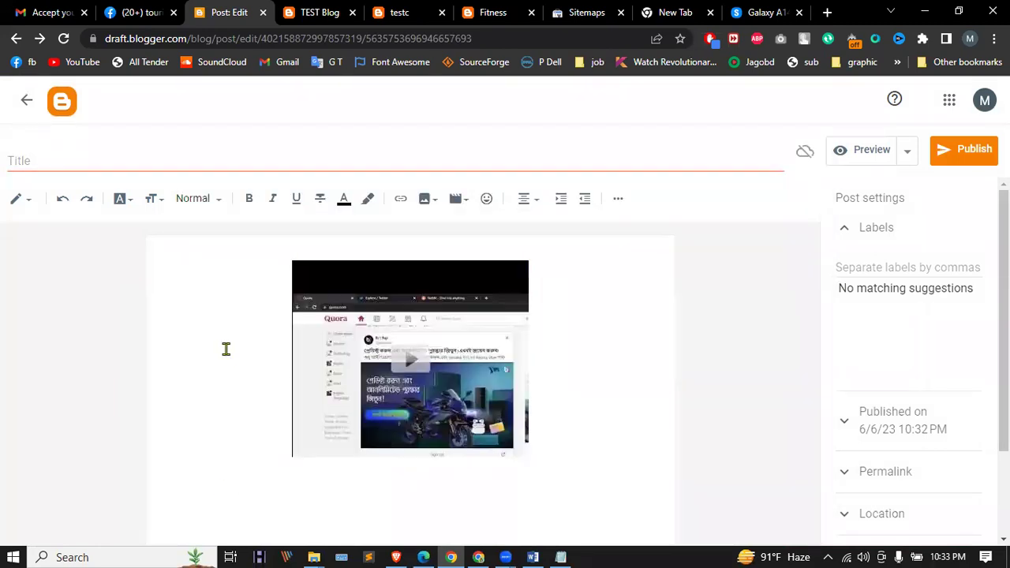
{"action": "left_click", "coordinate": [874, 150]}
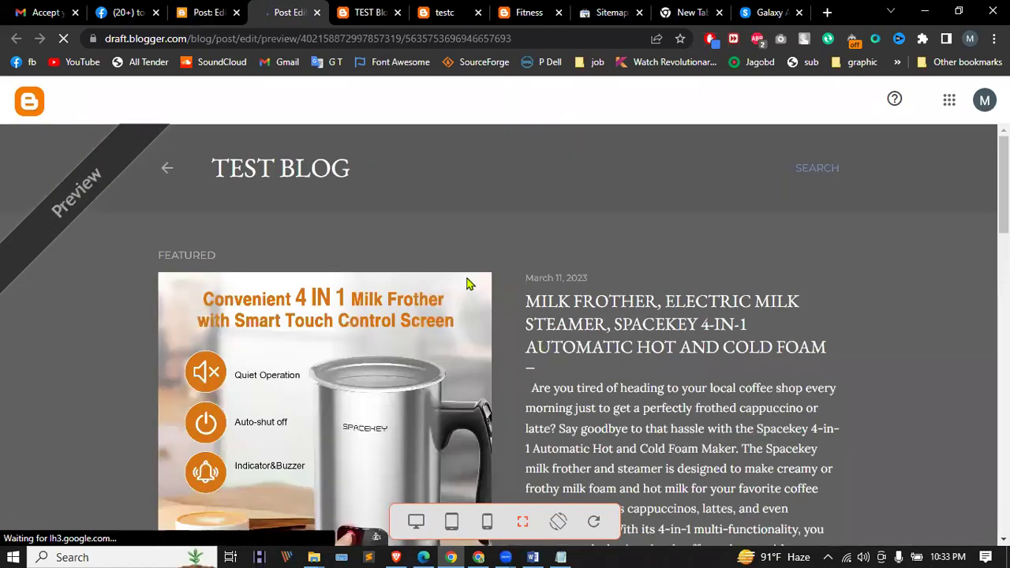
{"action": "scroll", "coordinate": [438, 271], "scroll_direction": "down", "scroll_amount": 10}
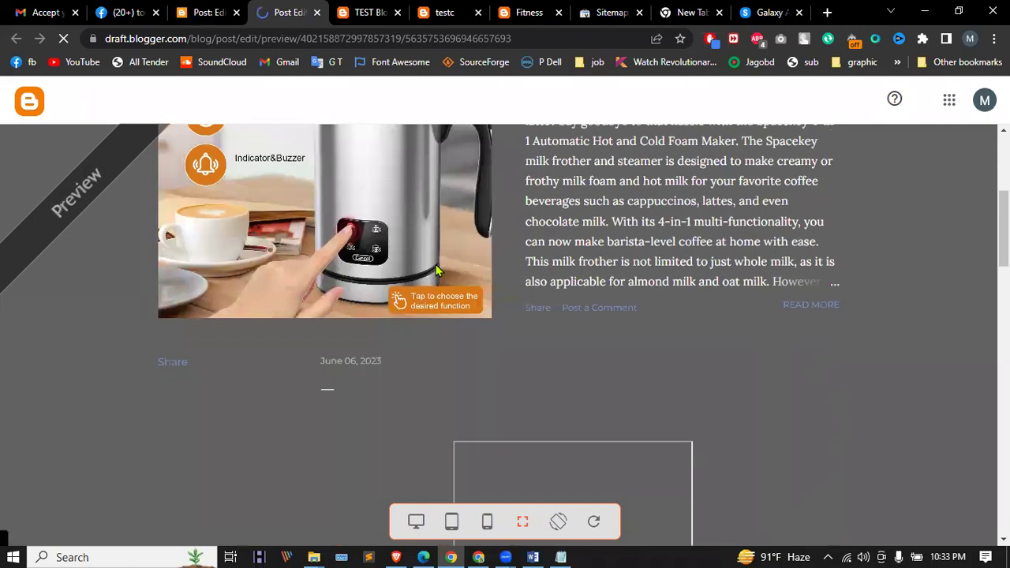
{"action": "scroll", "coordinate": [541, 271], "scroll_direction": "up", "scroll_amount": 2}
{"action": "scroll", "coordinate": [580, 255], "scroll_direction": "down", "scroll_amount": 1}
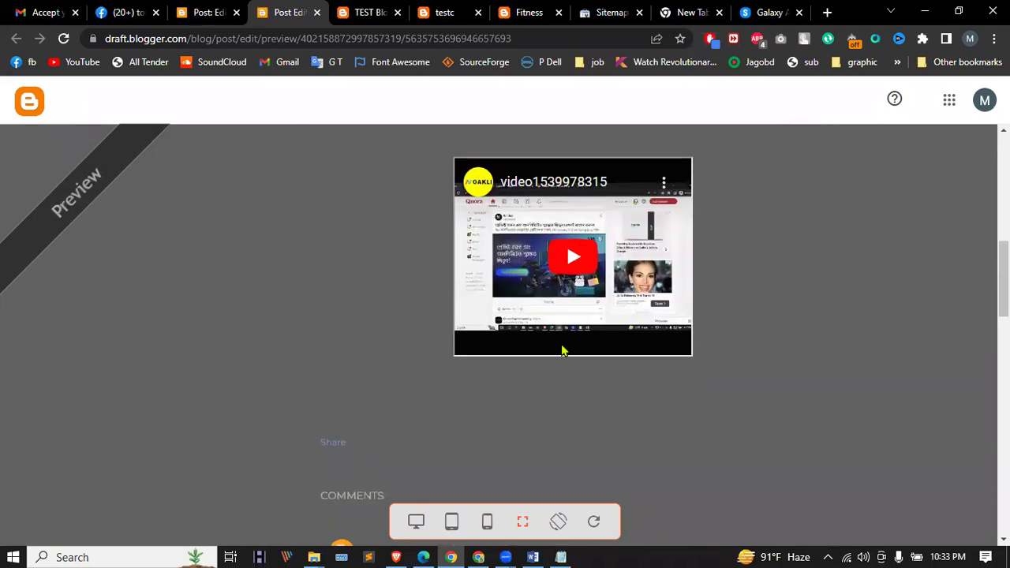
{"action": "scroll", "coordinate": [560, 347], "scroll_direction": "down", "scroll_amount": 5}
{"action": "scroll", "coordinate": [553, 331], "scroll_direction": "down", "scroll_amount": 5}
{"action": "scroll", "coordinate": [548, 338], "scroll_direction": "down", "scroll_amount": 5}
{"action": "scroll", "coordinate": [549, 345], "scroll_direction": "up", "scroll_amount": 15}
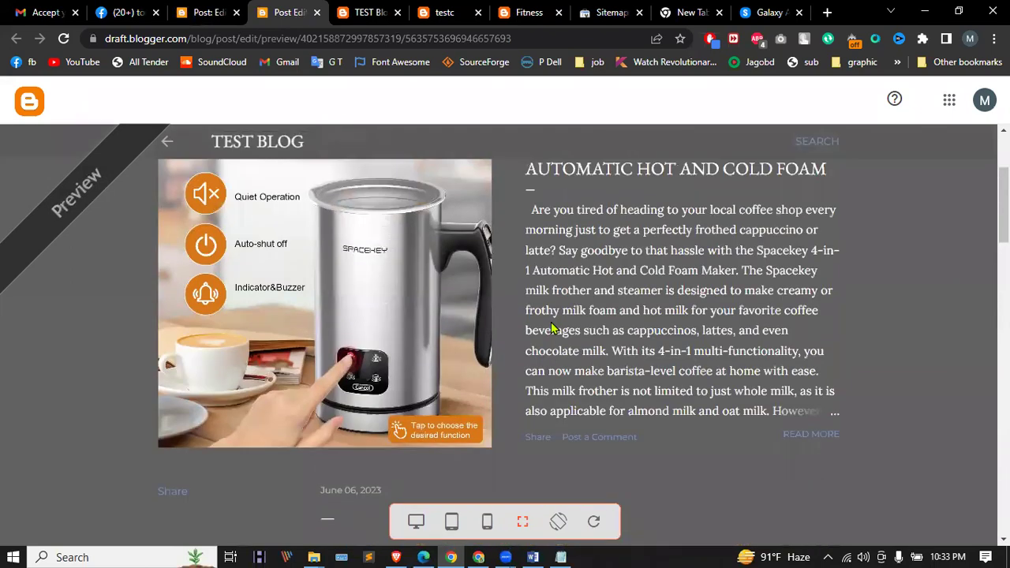
{"action": "left_click", "coordinate": [221, 8]}
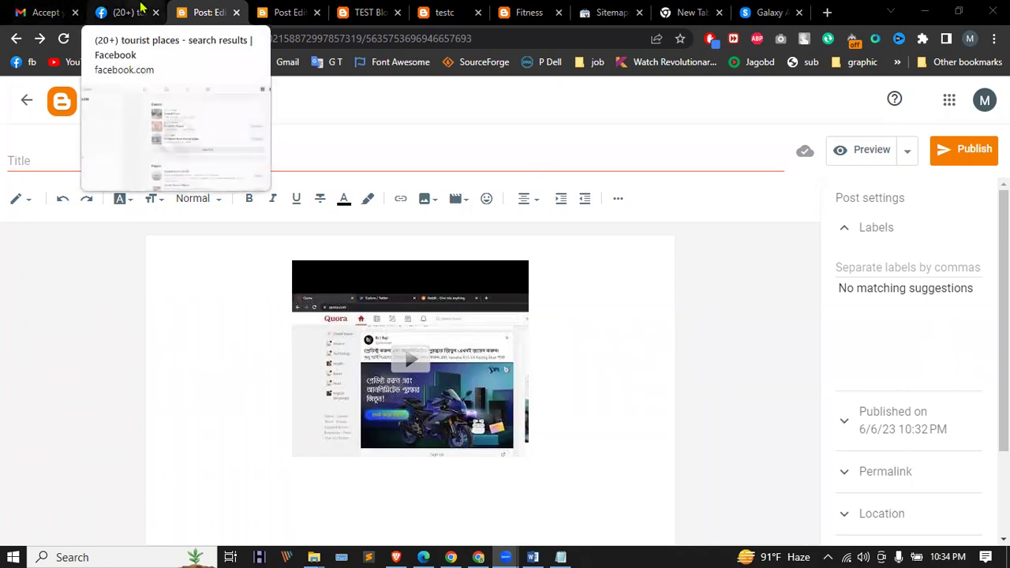
Step: Switch to the Lead IT Course Module.docx document in Word
{"action": "left_click", "coordinate": [533, 557]}
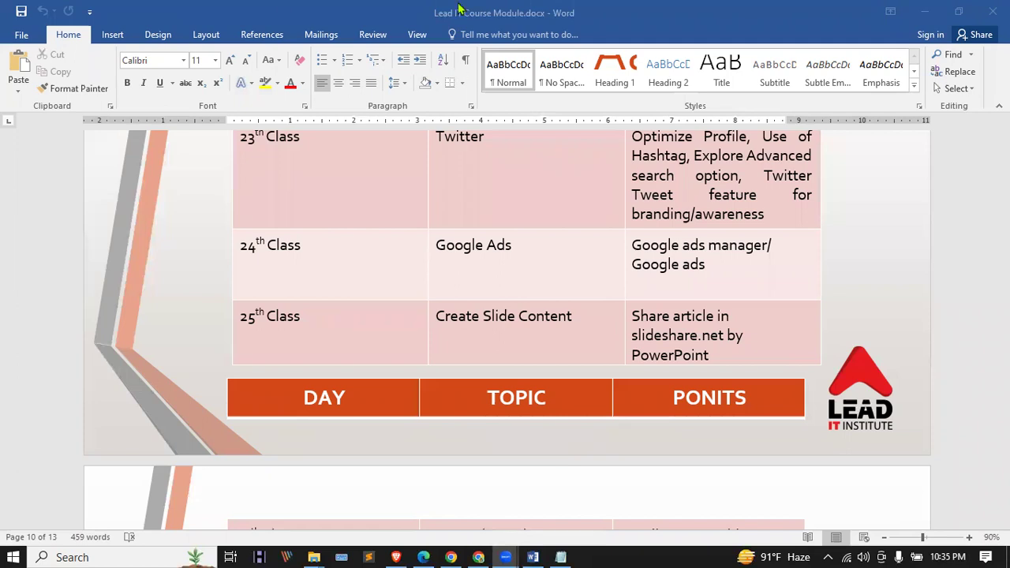
Step: Go back to Chrome and show the Facebook 'tourist places' search results tab
{"action": "key", "text": "alt+Tab"}
{"action": "left_click", "coordinate": [210, 11]}
{"action": "left_click", "coordinate": [131, 12]}
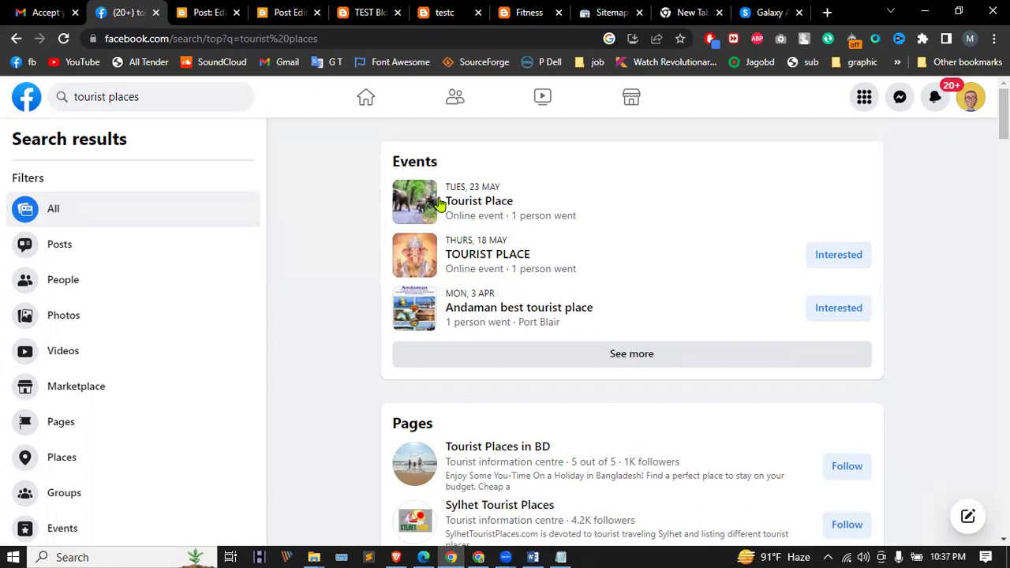
Step: Go through the Facebook home feed and LDM31 to reach LDM33's pending member requests
{"action": "left_click", "coordinate": [348, 107]}
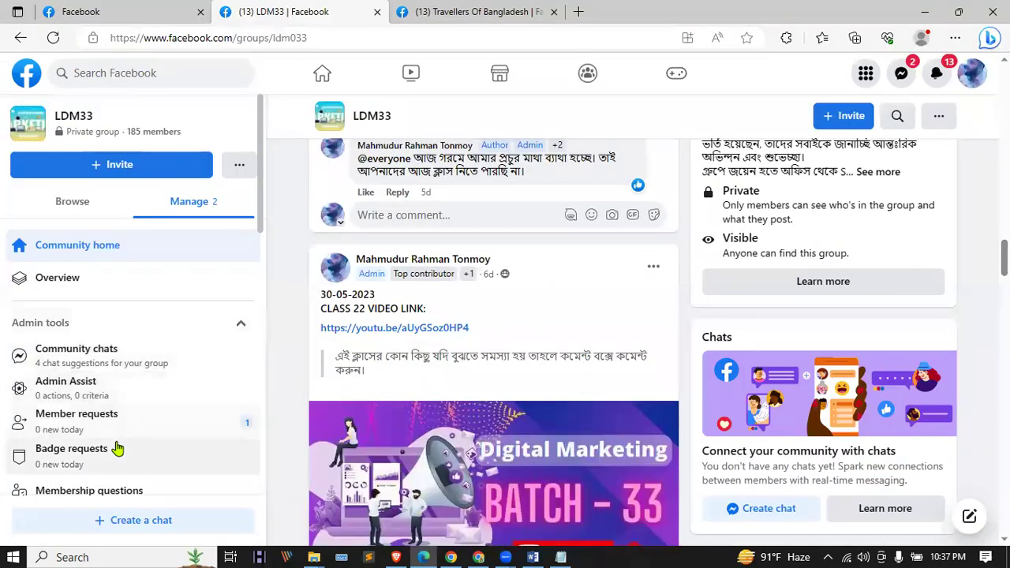
{"action": "left_click", "coordinate": [116, 12]}
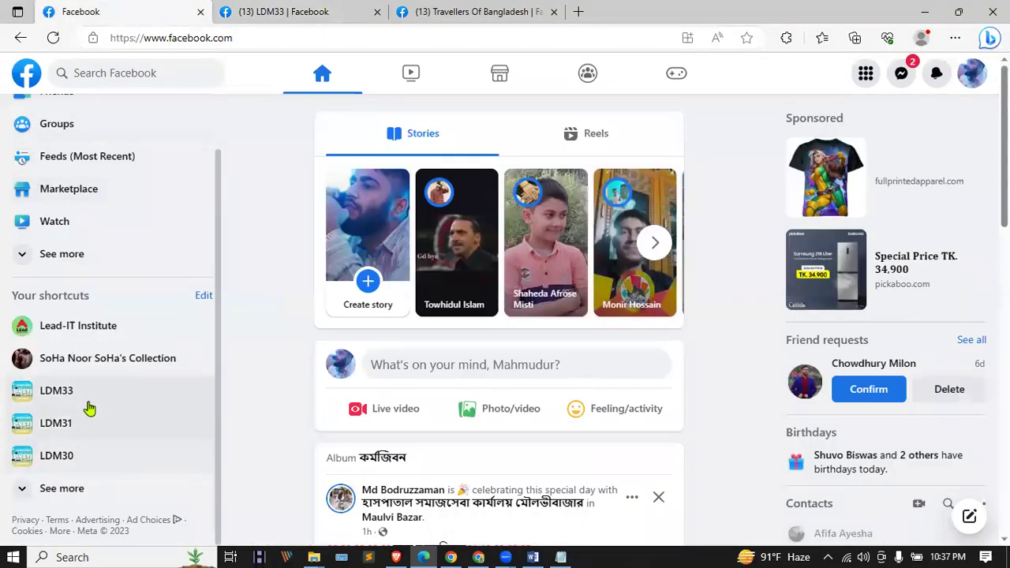
{"action": "left_click", "coordinate": [74, 441]}
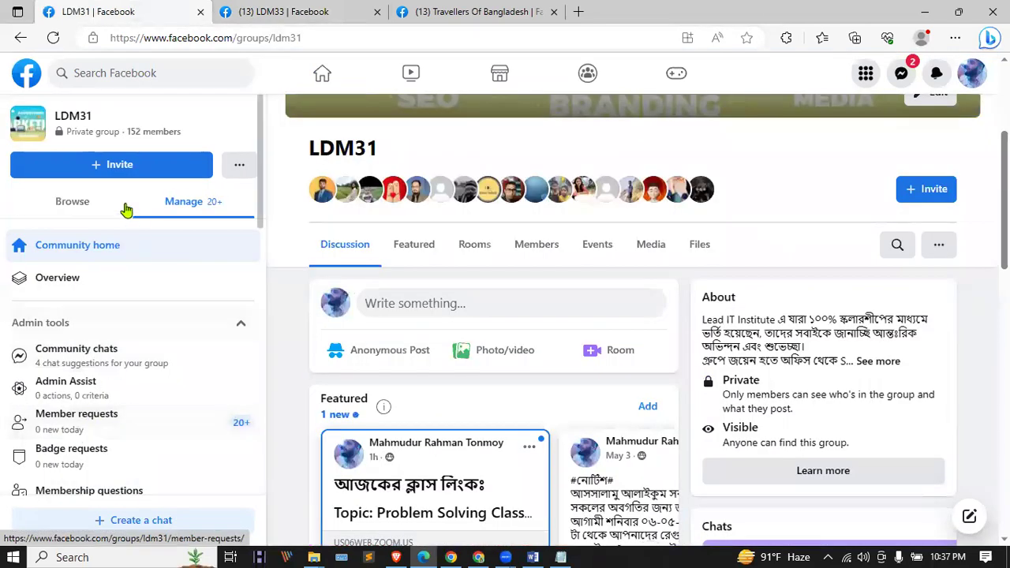
{"action": "left_click", "coordinate": [299, 11]}
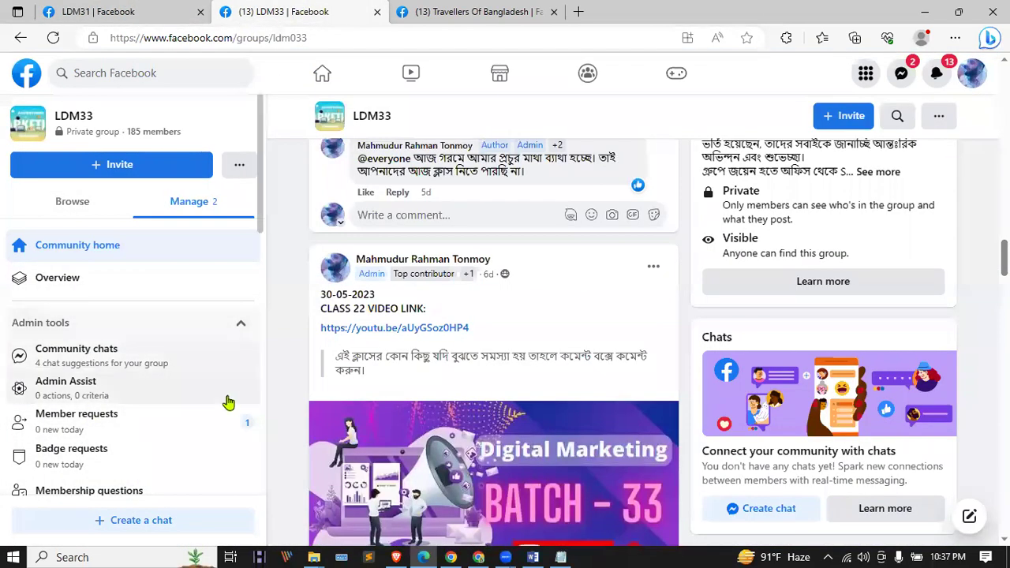
{"action": "left_click", "coordinate": [124, 423]}
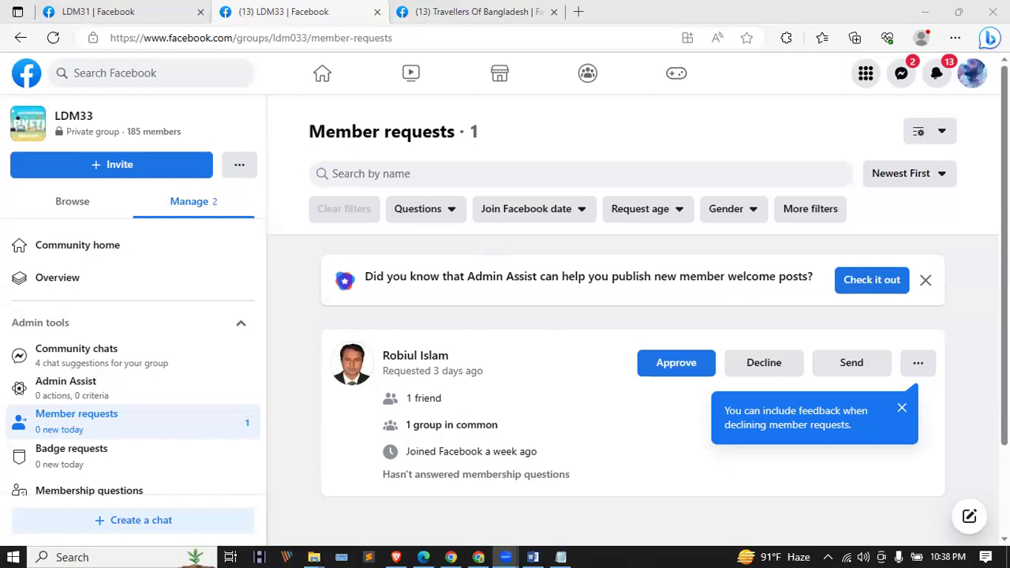
Step: Dismiss the declined-requests feedback tip and open the LDM33 Community home
{"action": "left_click", "coordinate": [902, 408]}
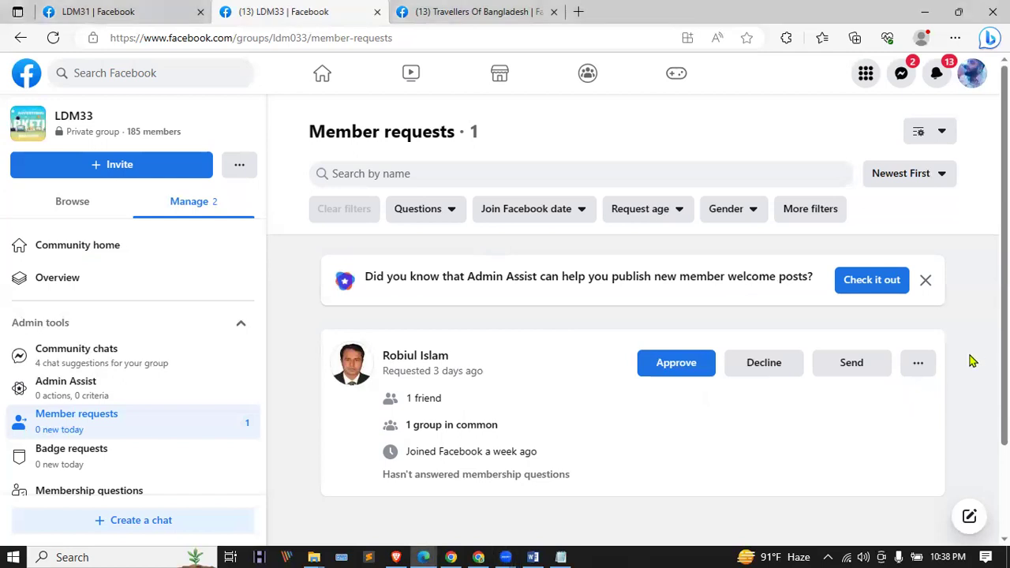
{"action": "left_click", "coordinate": [89, 251]}
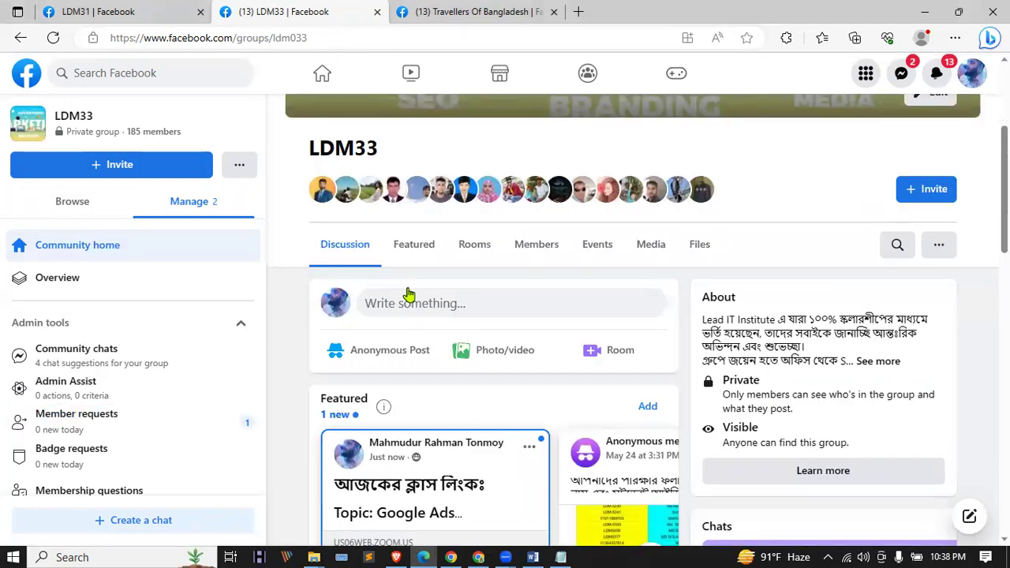
Step: Bring the other browser window forward and switch to the Search Console sitemaps tab
{"action": "left_click", "coordinate": [463, 552]}
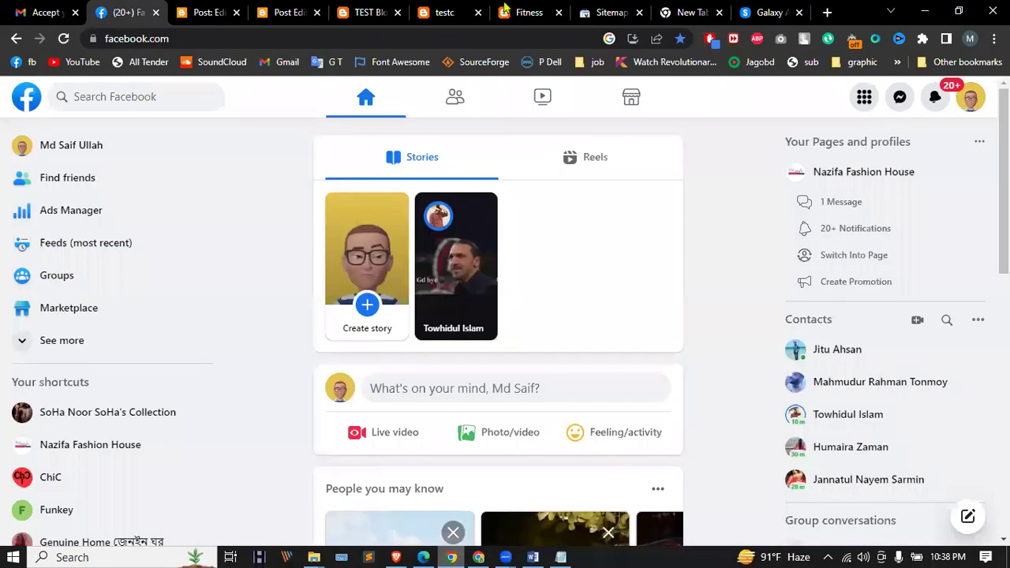
{"action": "left_click", "coordinate": [679, 11]}
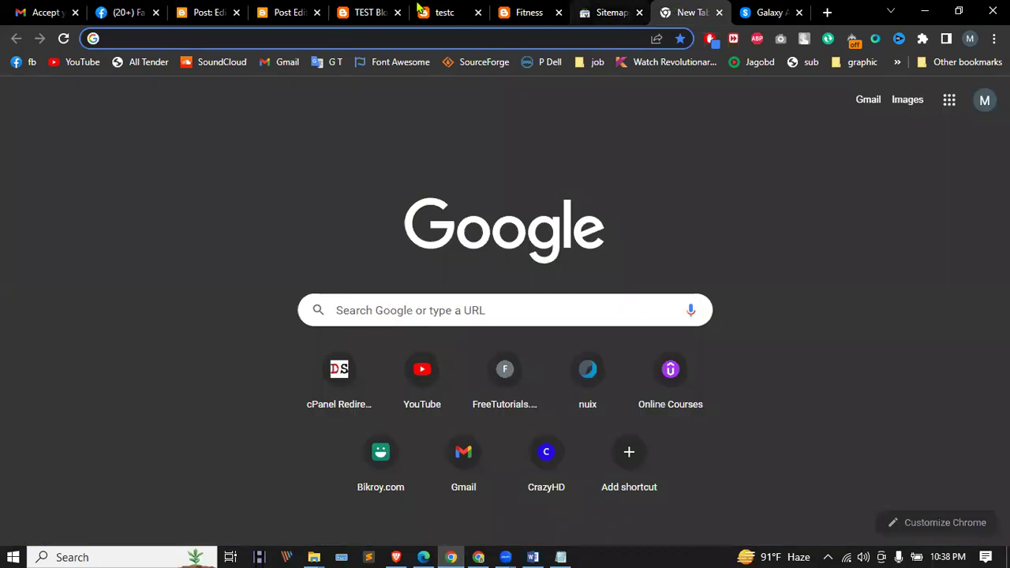
{"action": "left_click", "coordinate": [367, 12]}
{"action": "left_click", "coordinate": [528, 12]}
{"action": "left_click", "coordinate": [576, 11]}
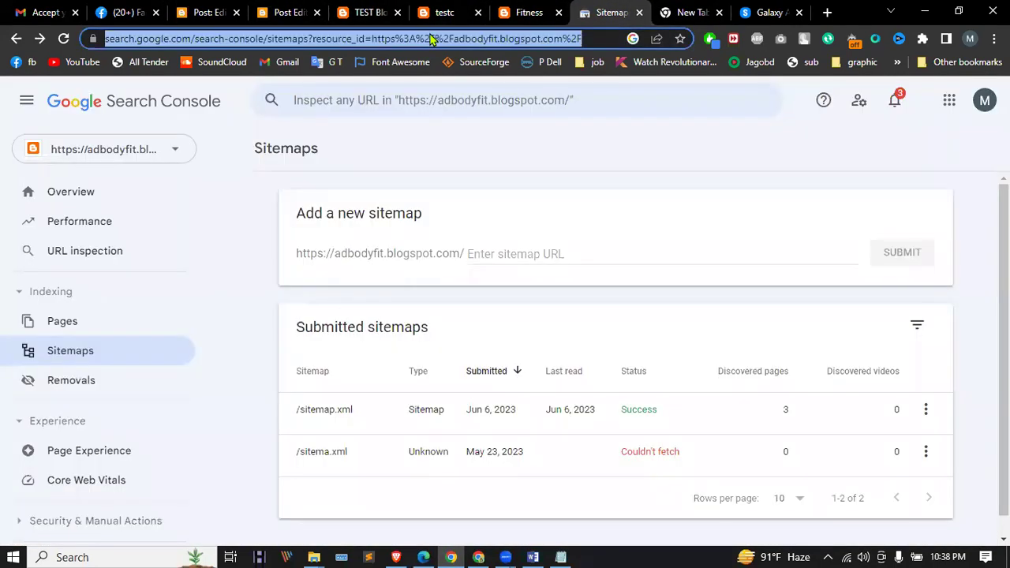
Step: Search Google for 'google adsense' using the address bar suggestion
{"action": "type", "text": "a"}
{"action": "key", "text": "BackSpace"}
{"action": "key", "text": "BackSpace"}
{"action": "type", "text": "google.com/maps"}
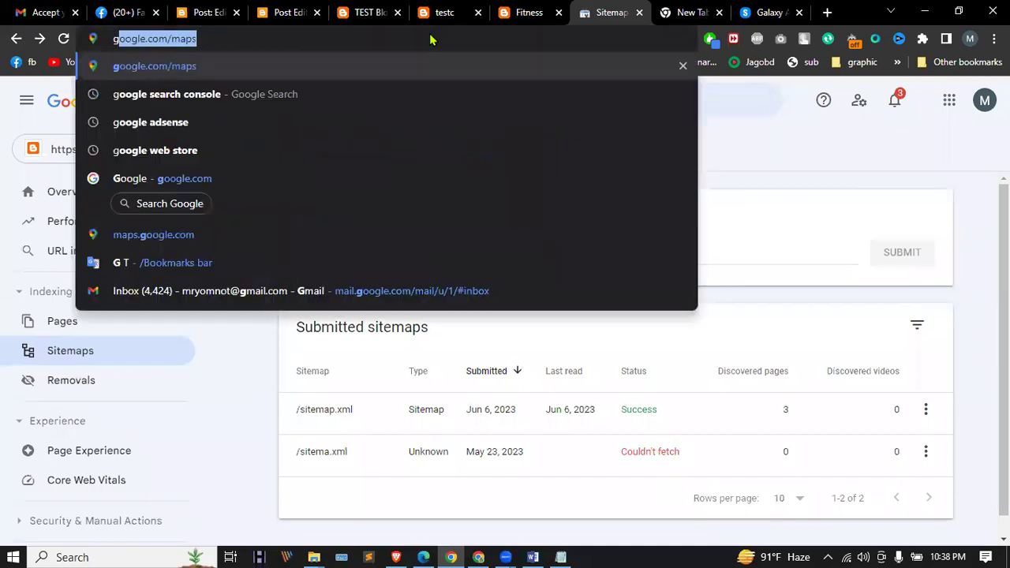
{"action": "key", "text": "Down"}
{"action": "key", "text": "Down"}
{"action": "key", "text": "Return"}
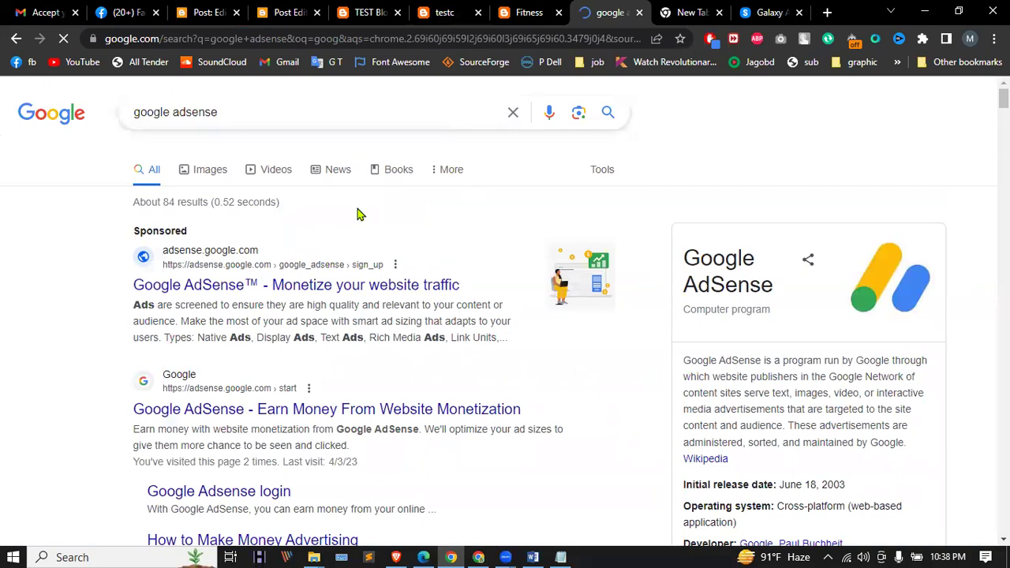
Step: Open the sponsored AdSense result and sign in with the first listed Google account
{"action": "left_click", "coordinate": [269, 285]}
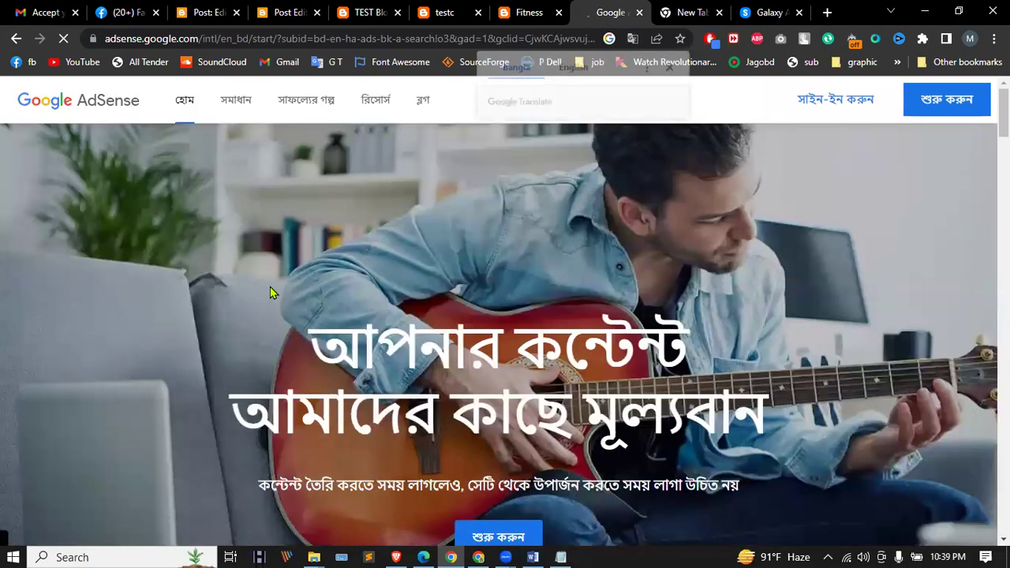
{"action": "left_click", "coordinate": [956, 110]}
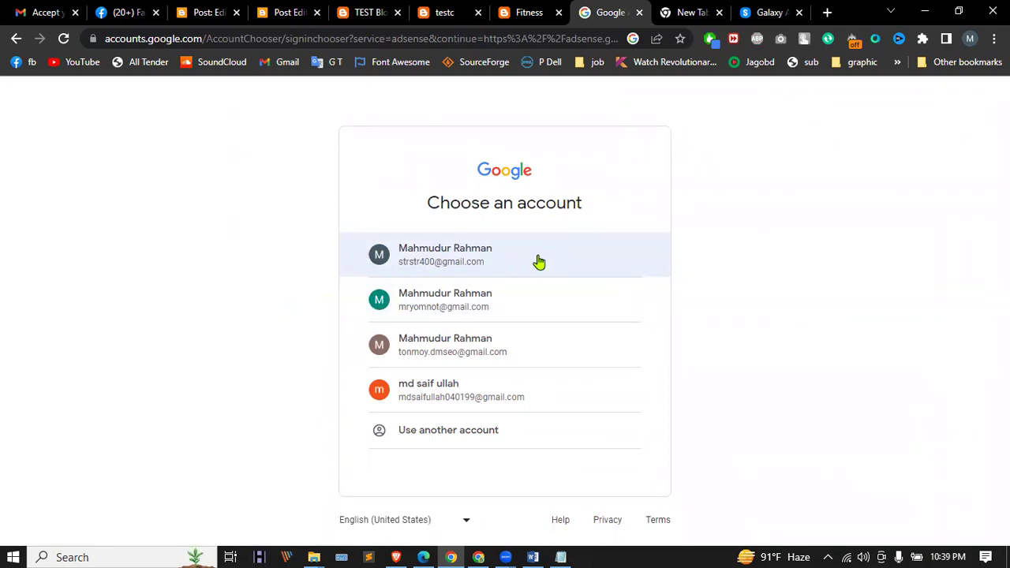
{"action": "left_click", "coordinate": [484, 272]}
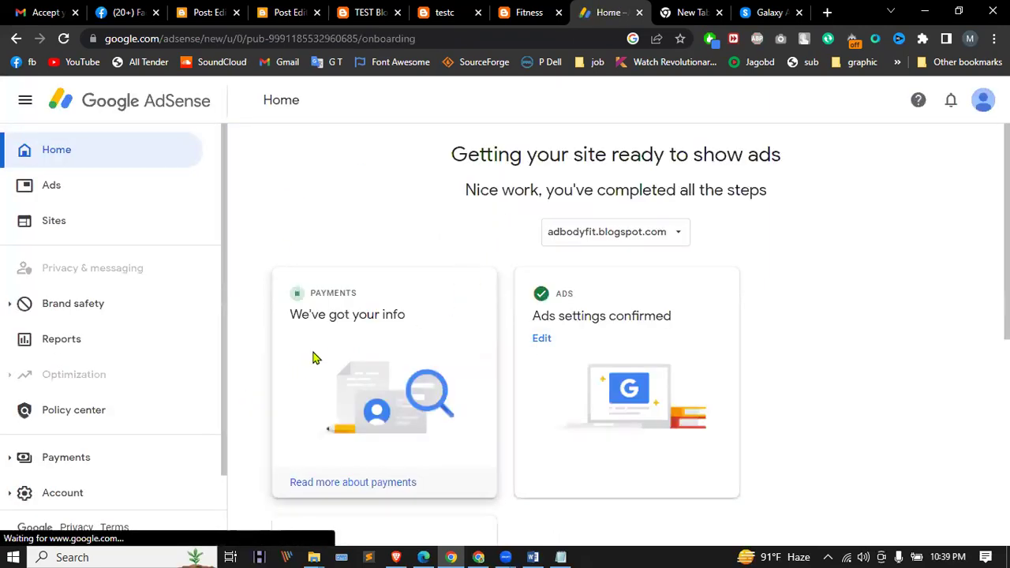
Step: Open the AdSense payments help article, then view Payments > Verification check
{"action": "left_click", "coordinate": [350, 484]}
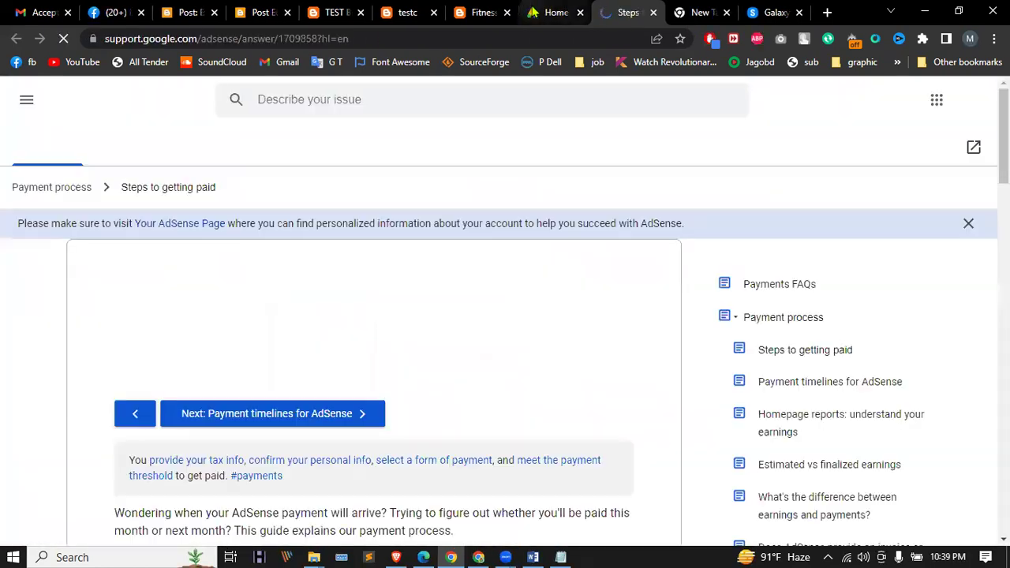
{"action": "left_click", "coordinate": [556, 12]}
{"action": "scroll", "coordinate": [79, 387], "scroll_direction": "down", "scroll_amount": 1}
{"action": "left_click", "coordinate": [68, 422]}
{"action": "scroll", "coordinate": [95, 433], "scroll_direction": "down", "scroll_amount": 1}
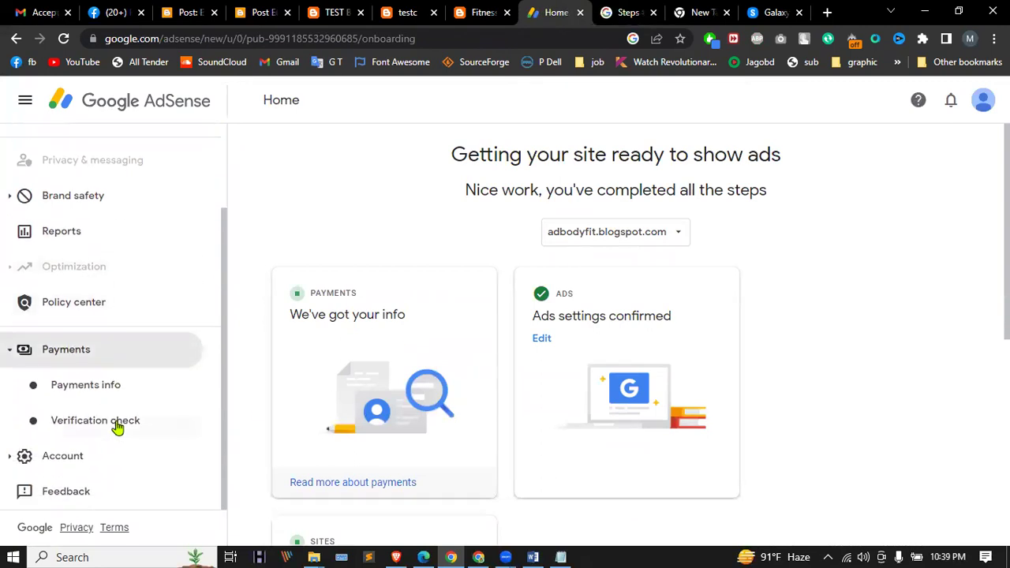
{"action": "left_click", "coordinate": [100, 426]}
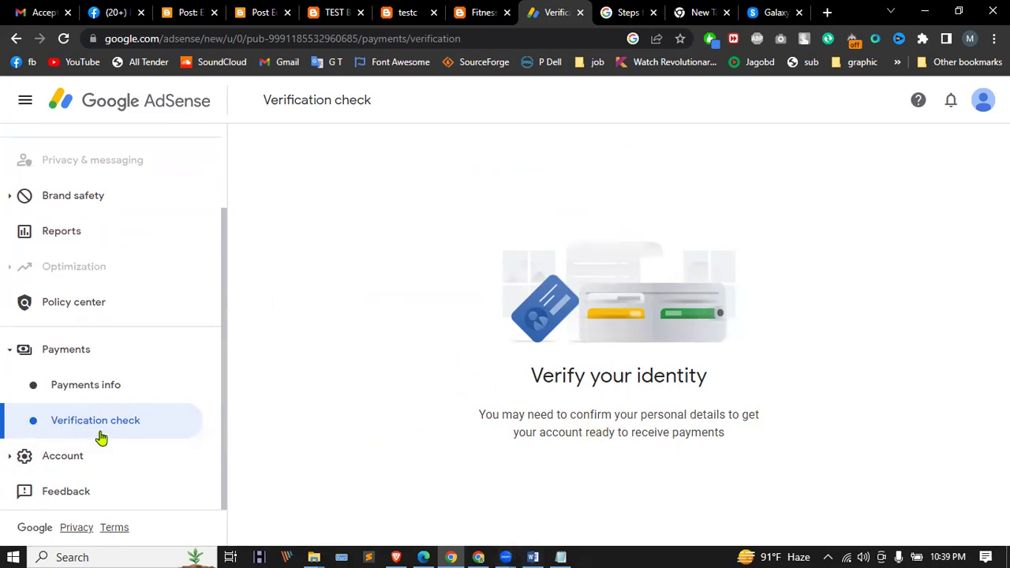
Step: Review Payments info's $0.00 earnings against the $100.00 threshold, then expand Account > Settings
{"action": "left_click", "coordinate": [103, 389]}
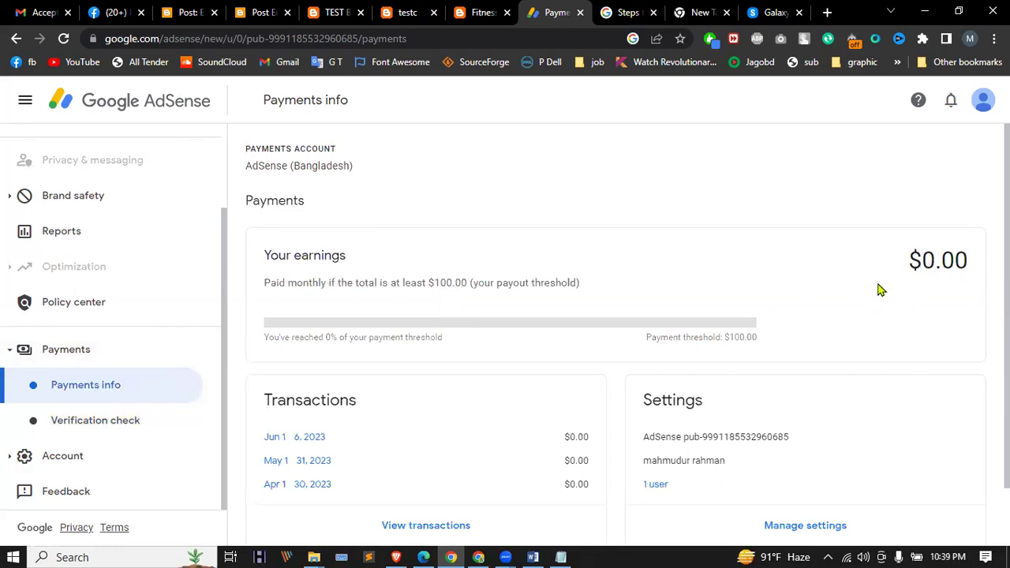
{"action": "scroll", "coordinate": [882, 291], "scroll_direction": "down", "scroll_amount": 1}
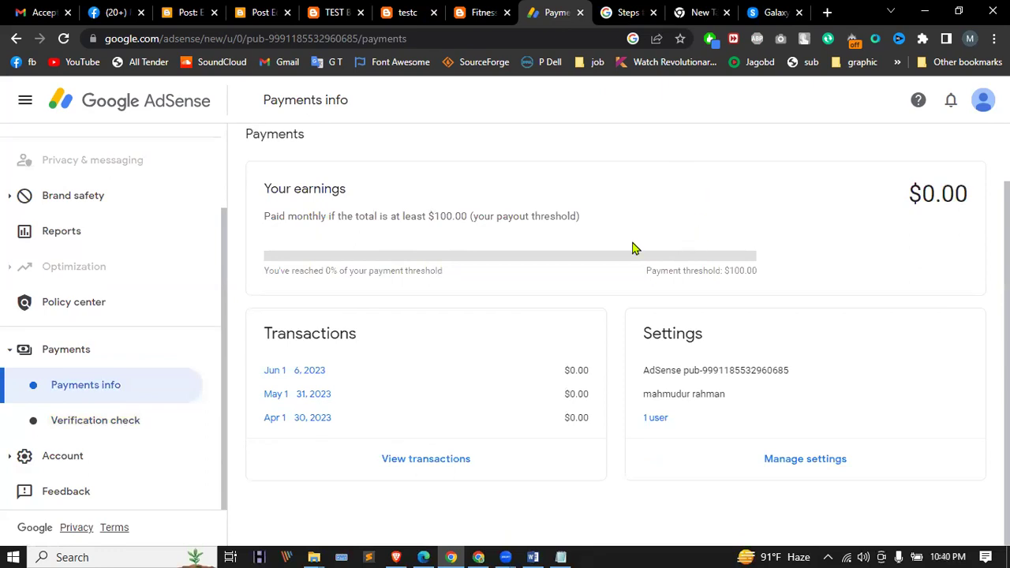
{"action": "left_click_drag", "start_coordinate": [431, 210], "coordinate": [681, 206]}
{"action": "left_click", "coordinate": [725, 202]}
{"action": "left_click", "coordinate": [86, 430]}
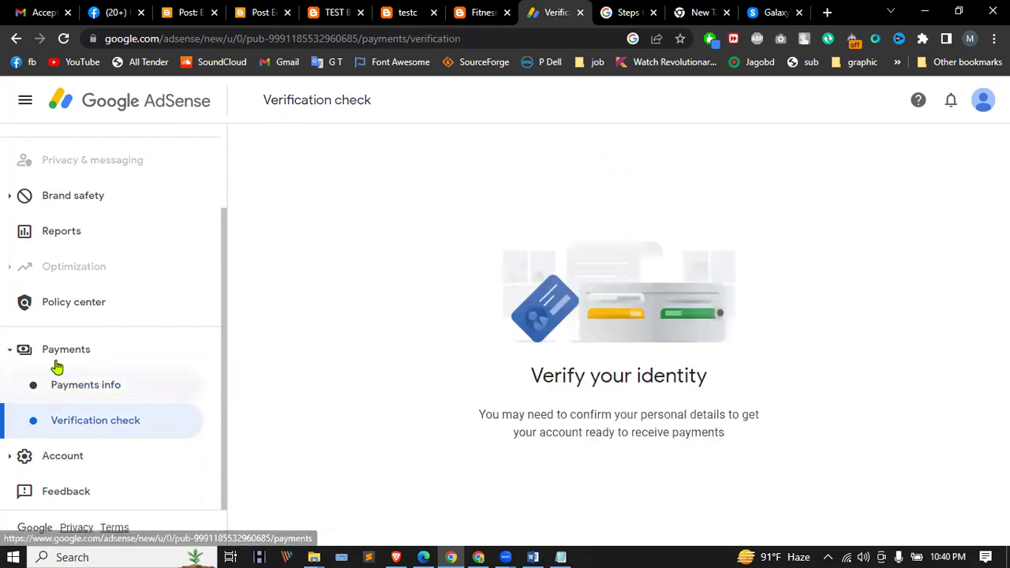
{"action": "left_click", "coordinate": [87, 385]}
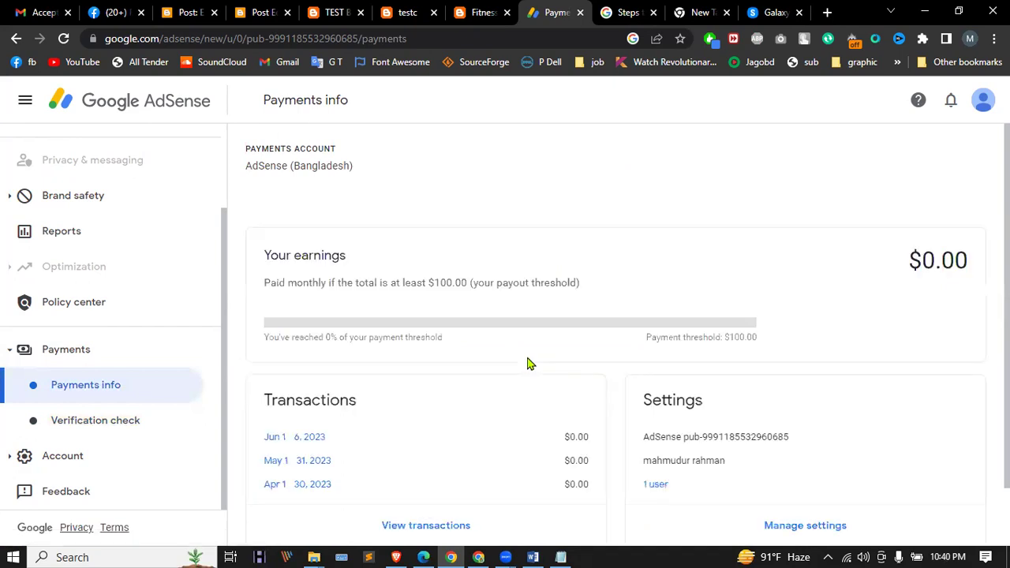
{"action": "scroll", "coordinate": [528, 363], "scroll_direction": "down", "scroll_amount": 1}
{"action": "left_click", "coordinate": [813, 461]}
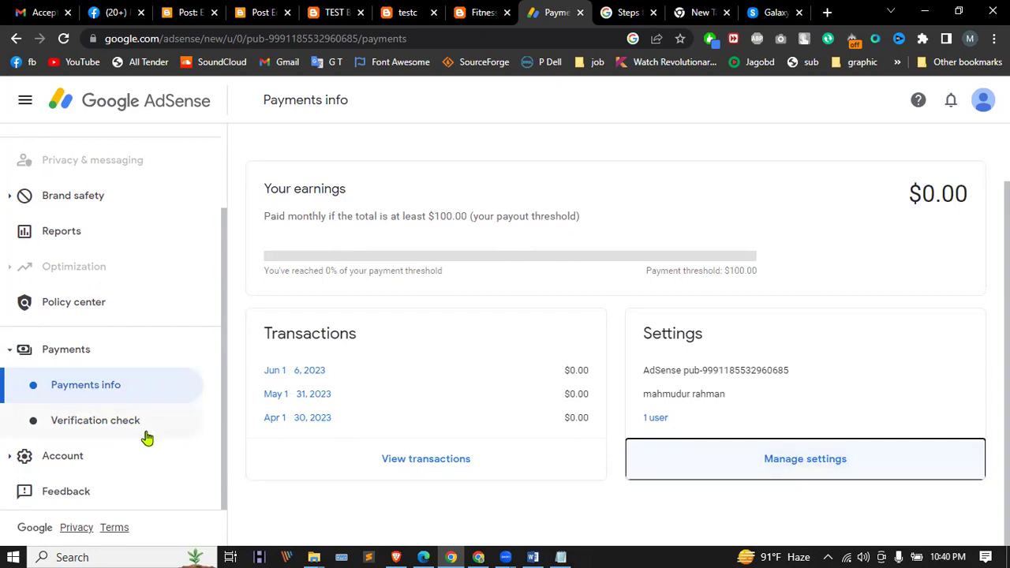
{"action": "left_click", "coordinate": [32, 459]}
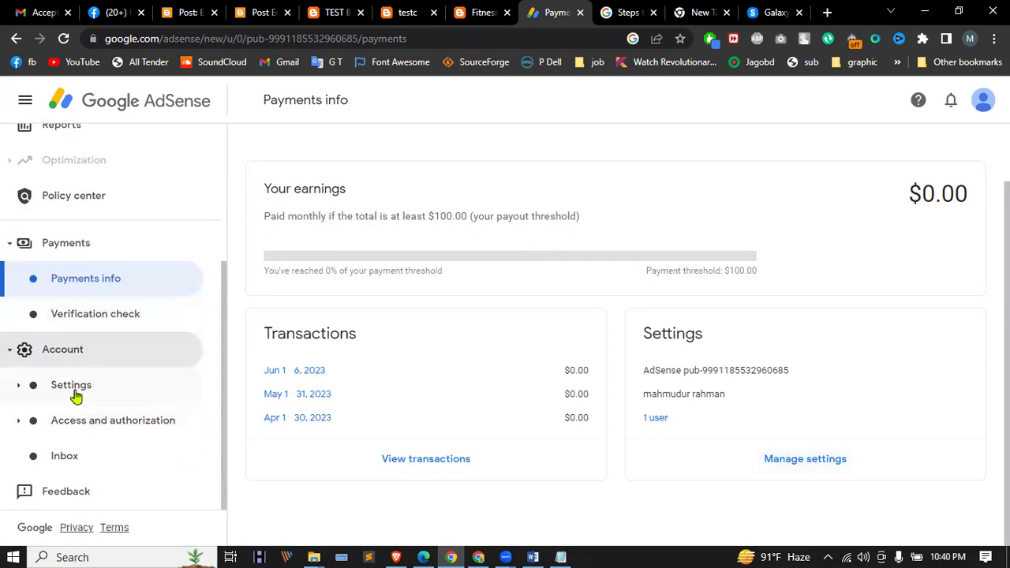
{"action": "left_click", "coordinate": [74, 387]}
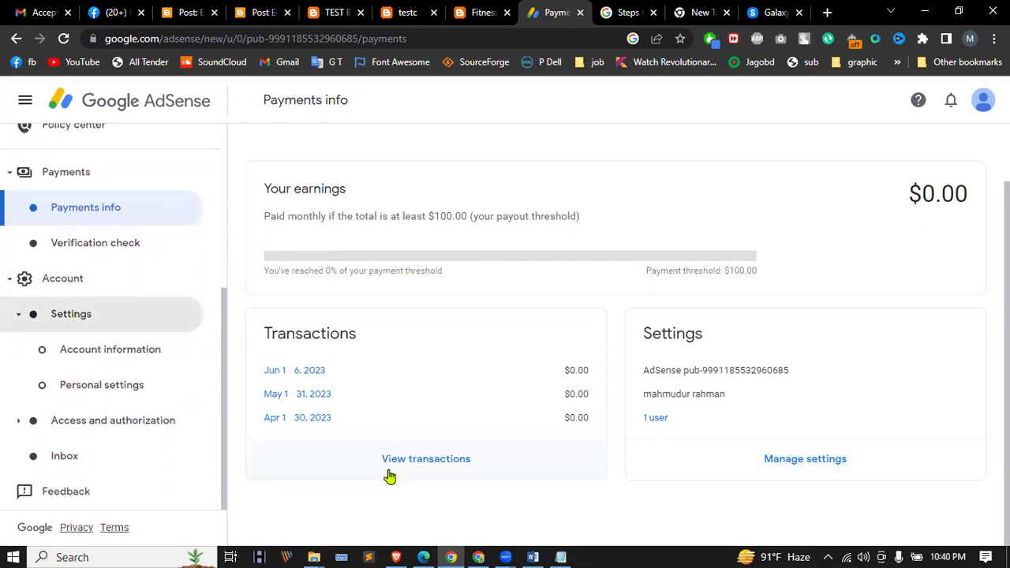
Step: Open Account information and check the Dhaka time zone, Confidential visibility and Open status
{"action": "left_click", "coordinate": [100, 350]}
{"action": "left_click", "coordinate": [100, 350]}
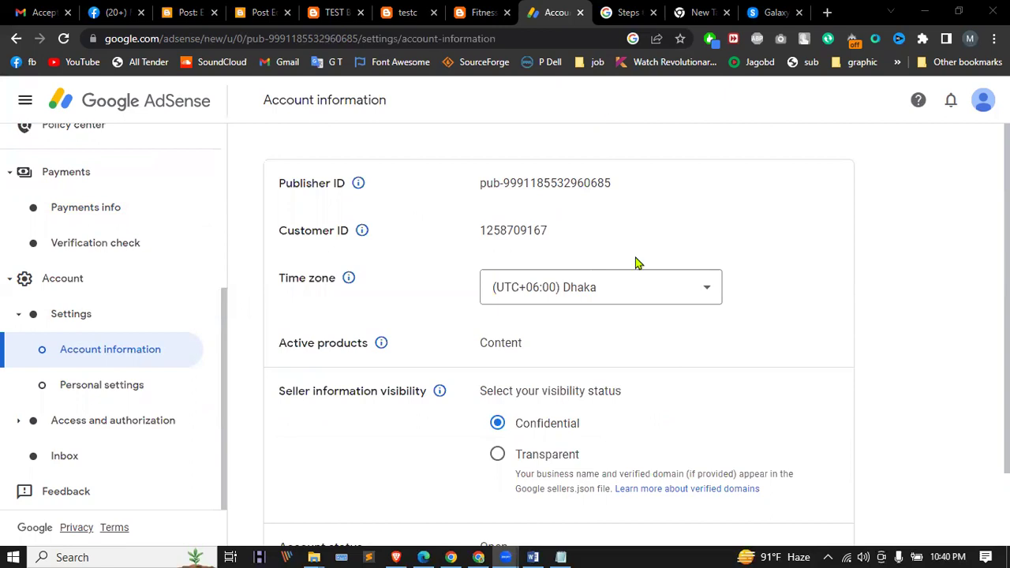
{"action": "scroll", "coordinate": [570, 383], "scroll_direction": "down", "scroll_amount": 1}
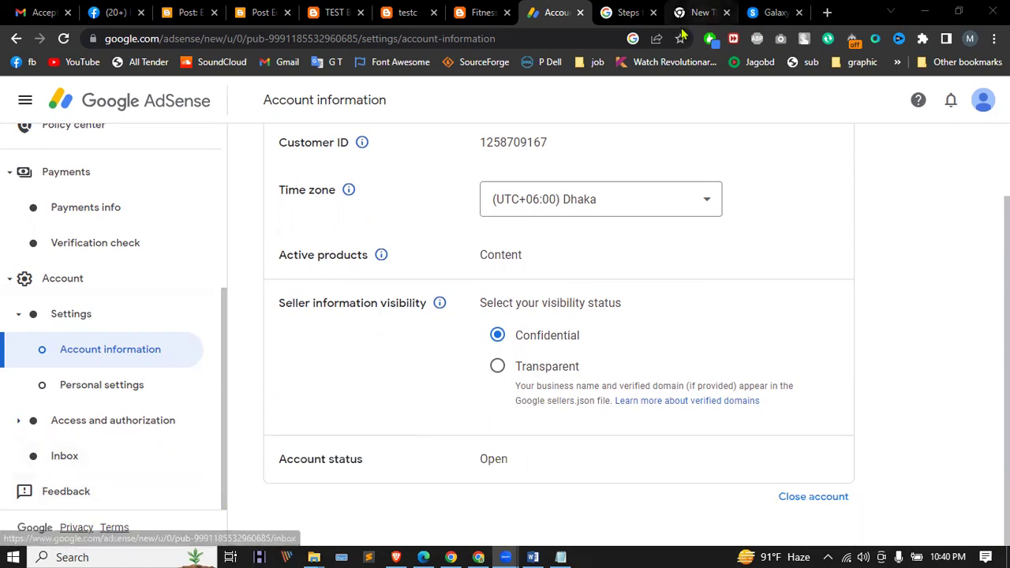
{"action": "scroll", "coordinate": [621, 218], "scroll_direction": "up", "scroll_amount": 1}
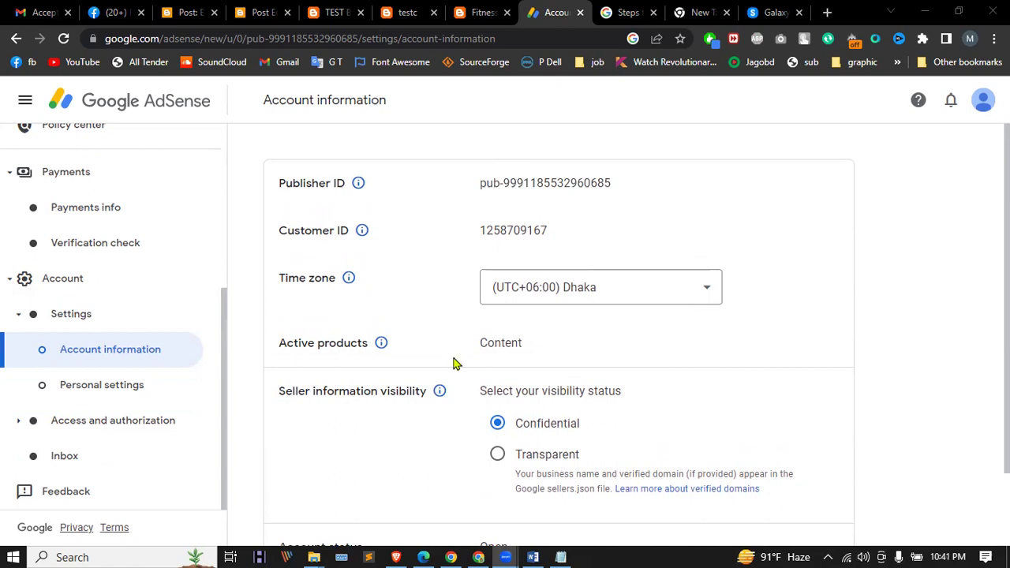
{"action": "scroll", "coordinate": [426, 411], "scroll_direction": "down", "scroll_amount": 2}
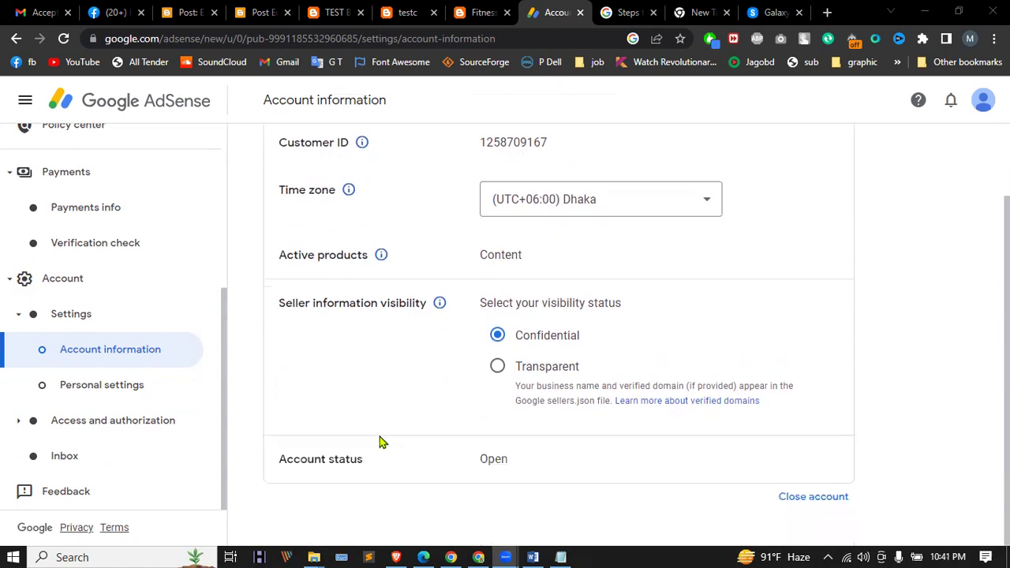
Step: Return to Payments info and highlight the 'Paid monthly…' $100.00 threshold sentence
{"action": "left_click", "coordinate": [92, 244]}
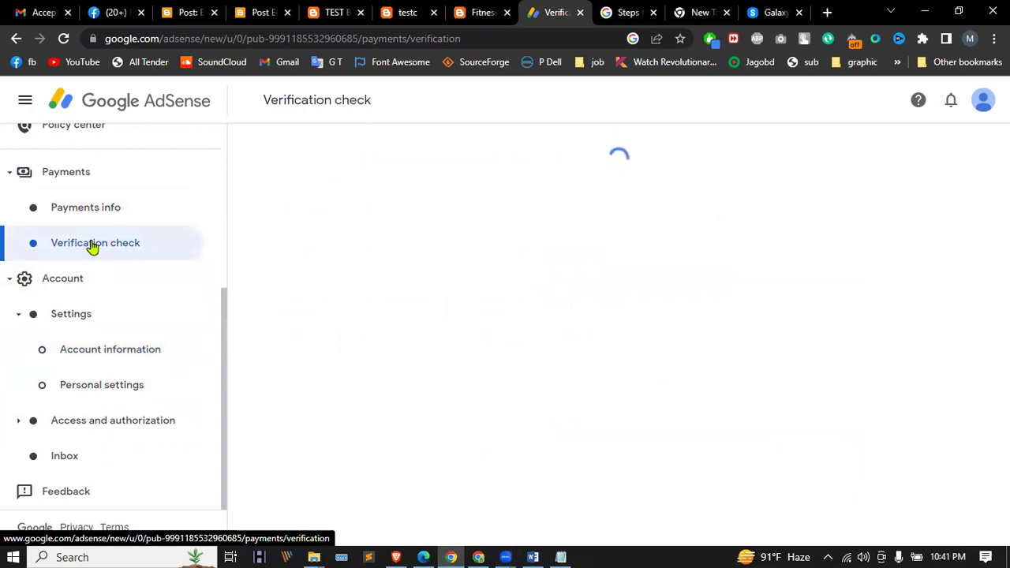
{"action": "left_click", "coordinate": [102, 227]}
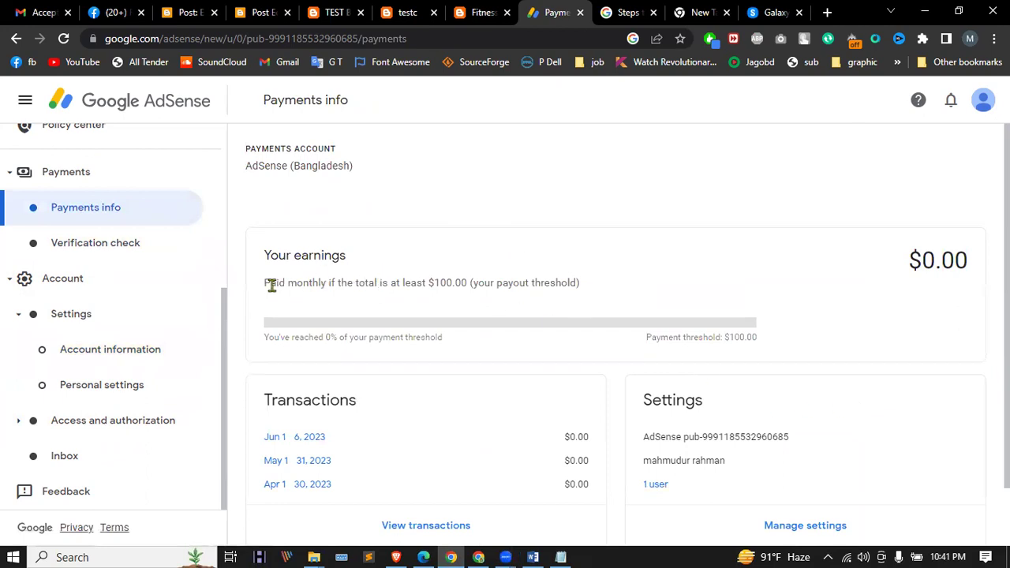
{"action": "left_click_drag", "start_coordinate": [262, 289], "coordinate": [395, 285]}
{"action": "left_click_drag", "start_coordinate": [456, 282], "coordinate": [463, 282]}
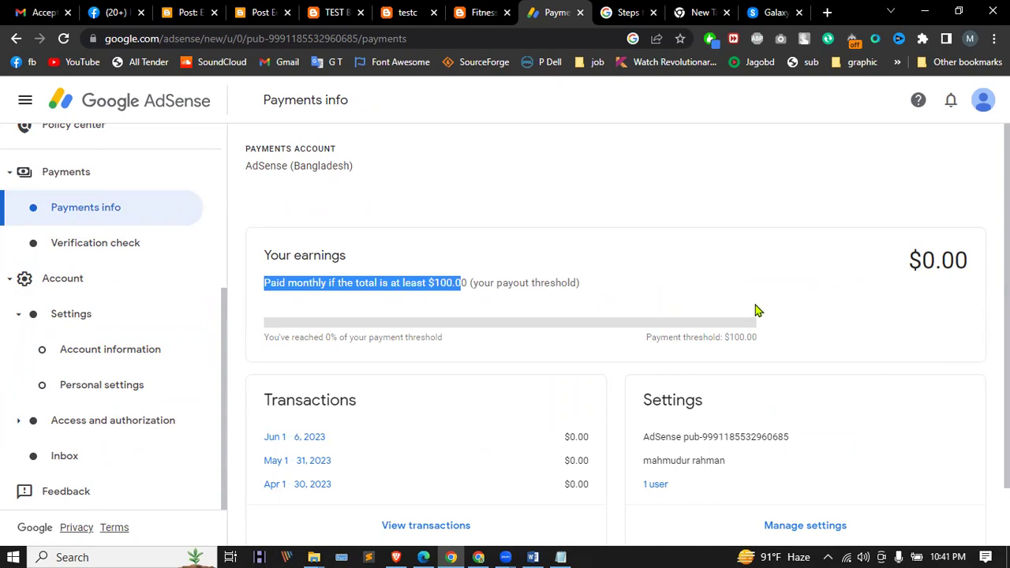
{"action": "scroll", "coordinate": [720, 335], "scroll_direction": "down", "scroll_amount": 1}
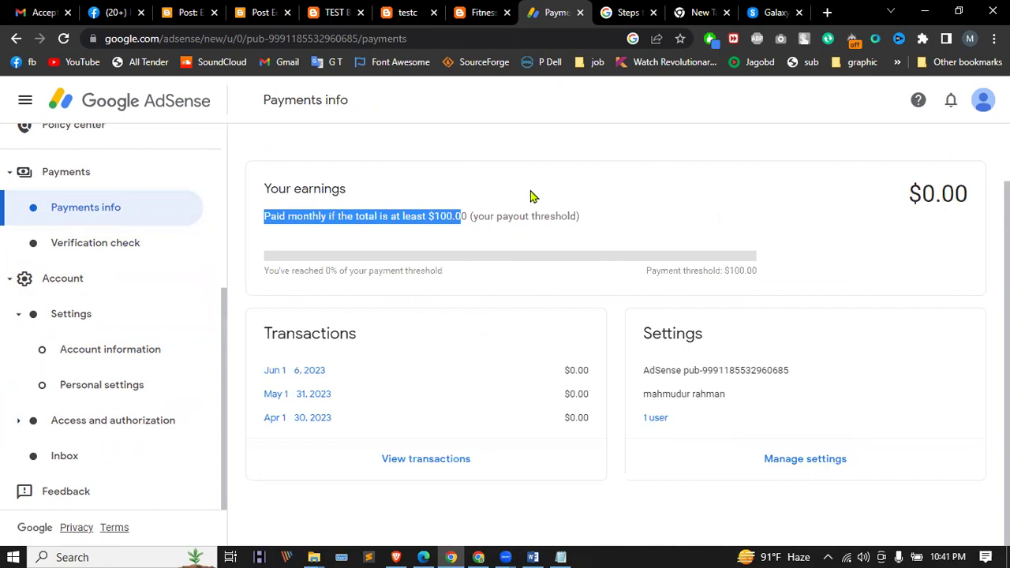
{"action": "key", "text": "alt+Tab"}
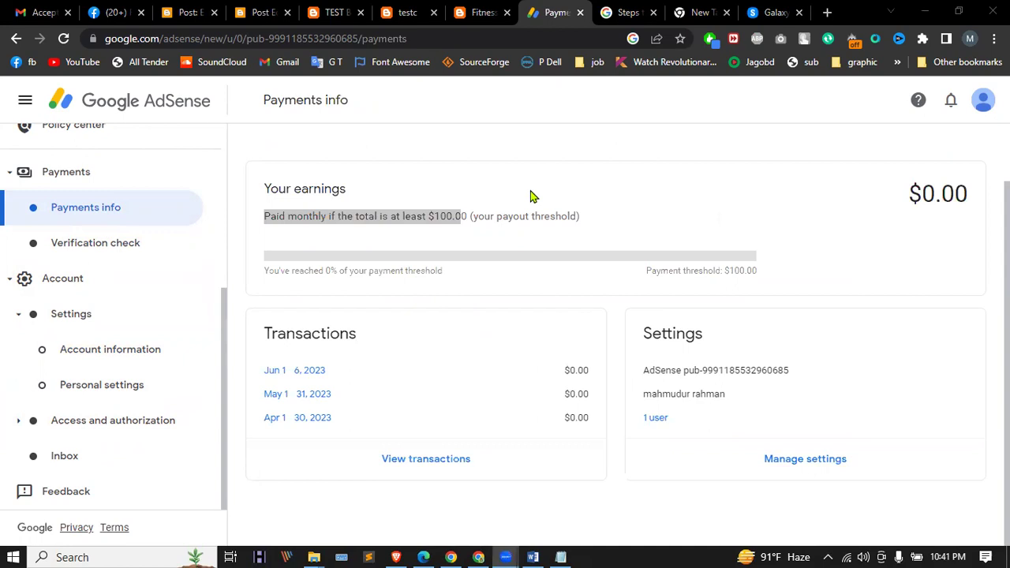